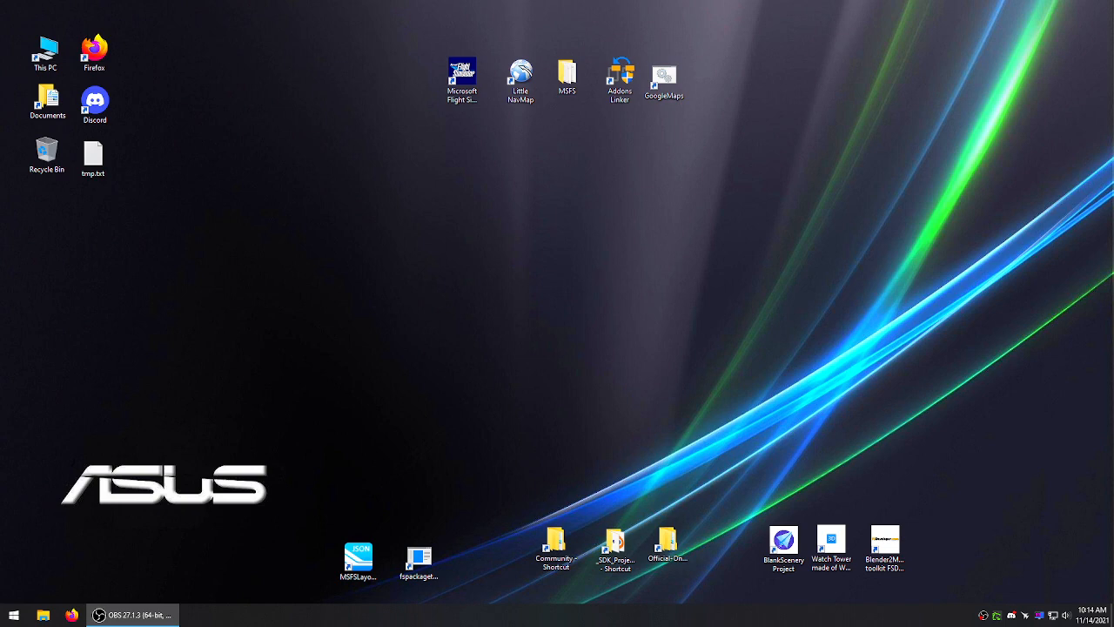
# - Open the BlankScenery Project page from its desktop shortcut and read through the project description
pyautogui.click(293, 281)
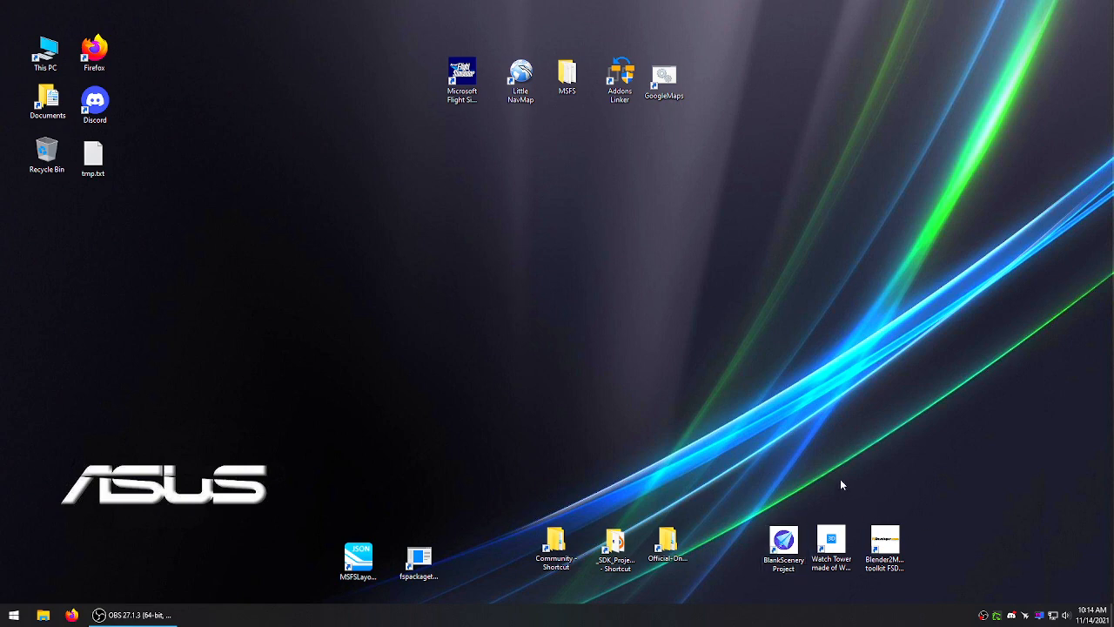
pyautogui.doubleClick(783, 541)
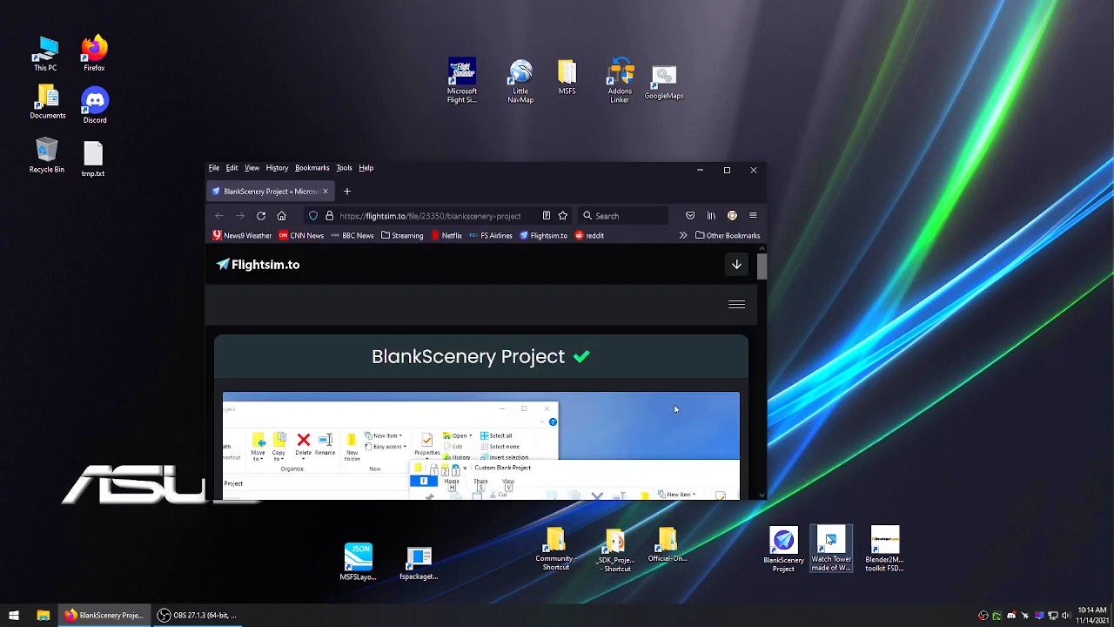
pyautogui.doubleClick(518, 190)
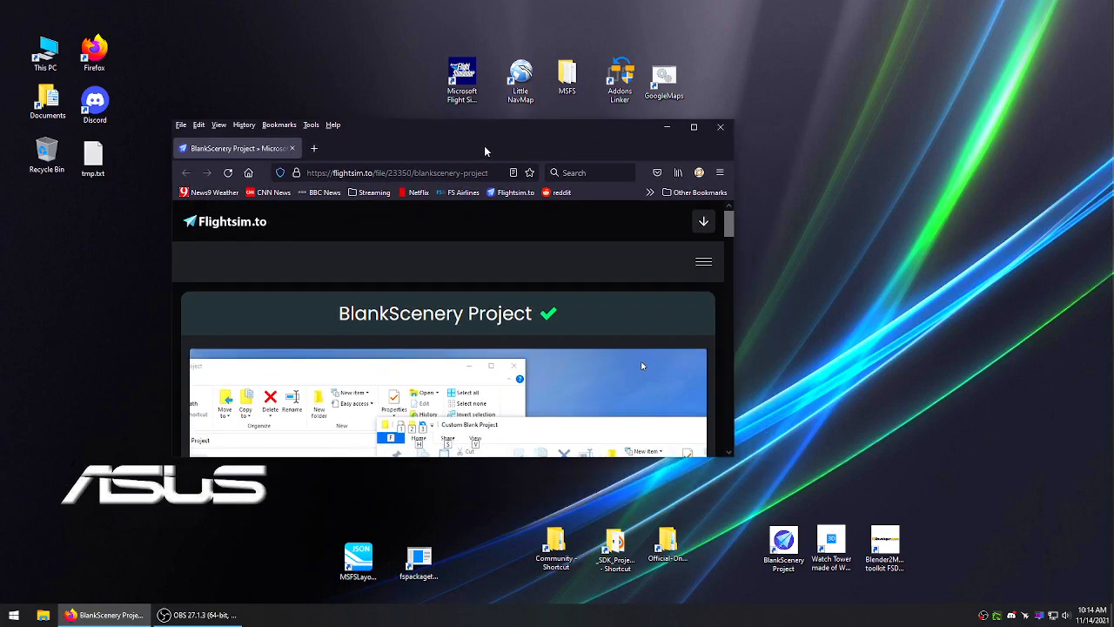
pyautogui.scroll(-10, 487, 225)
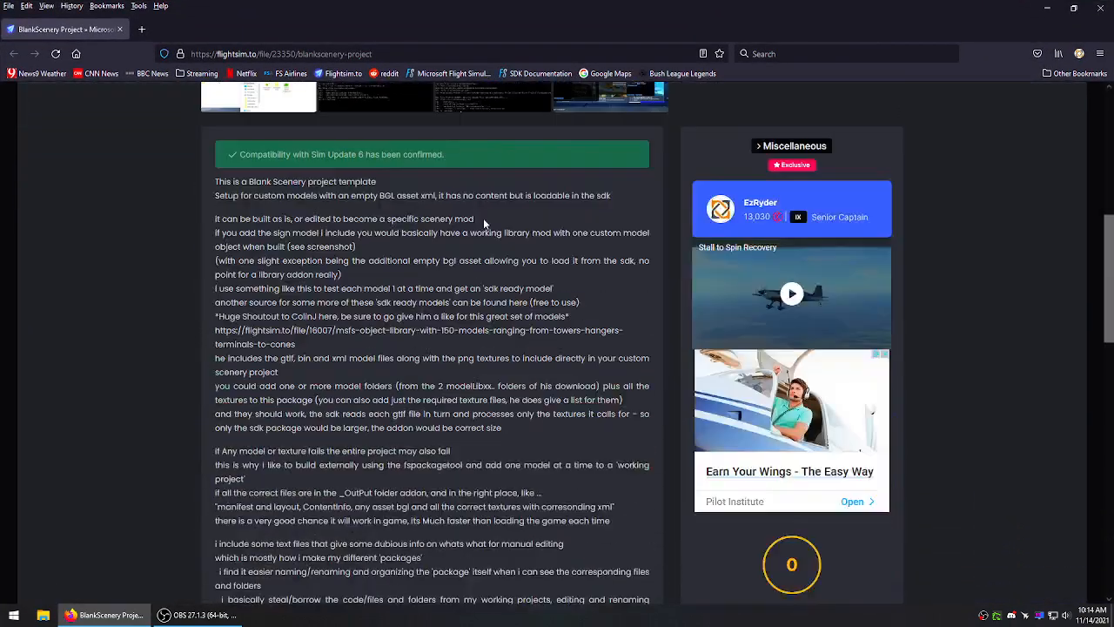
pyautogui.scroll(4, 487, 226)
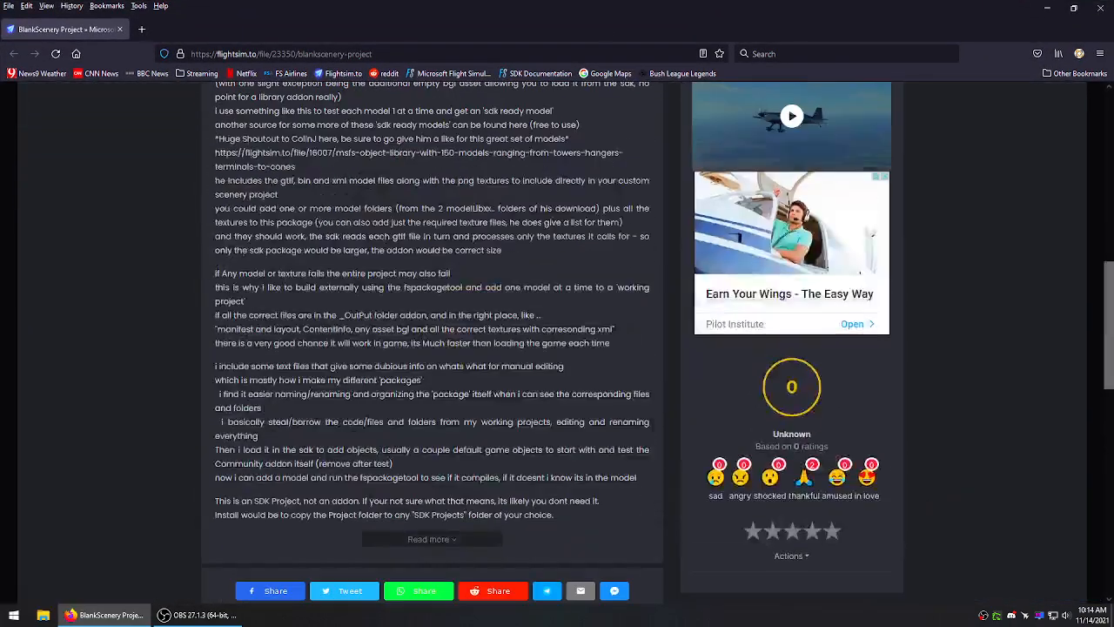
# - Open the Watch Tower made of Wood model page and the Blender2MSFS toolkit page from their desktop shortcuts
pyautogui.doubleClick(607, 27)
pyautogui.doubleClick(831, 544)
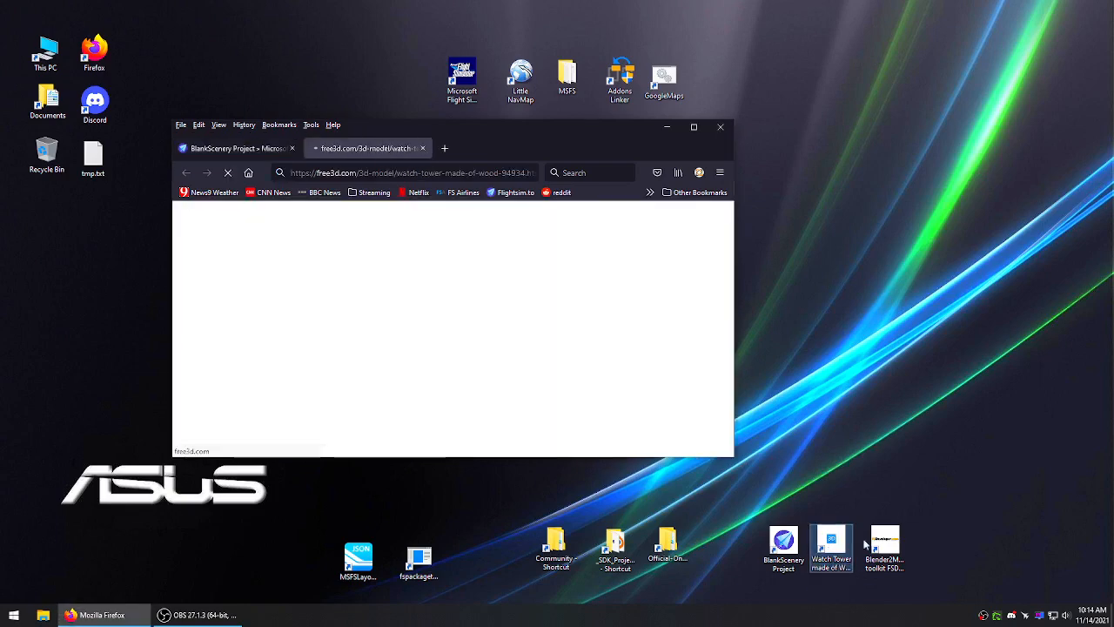
pyautogui.doubleClick(900, 539)
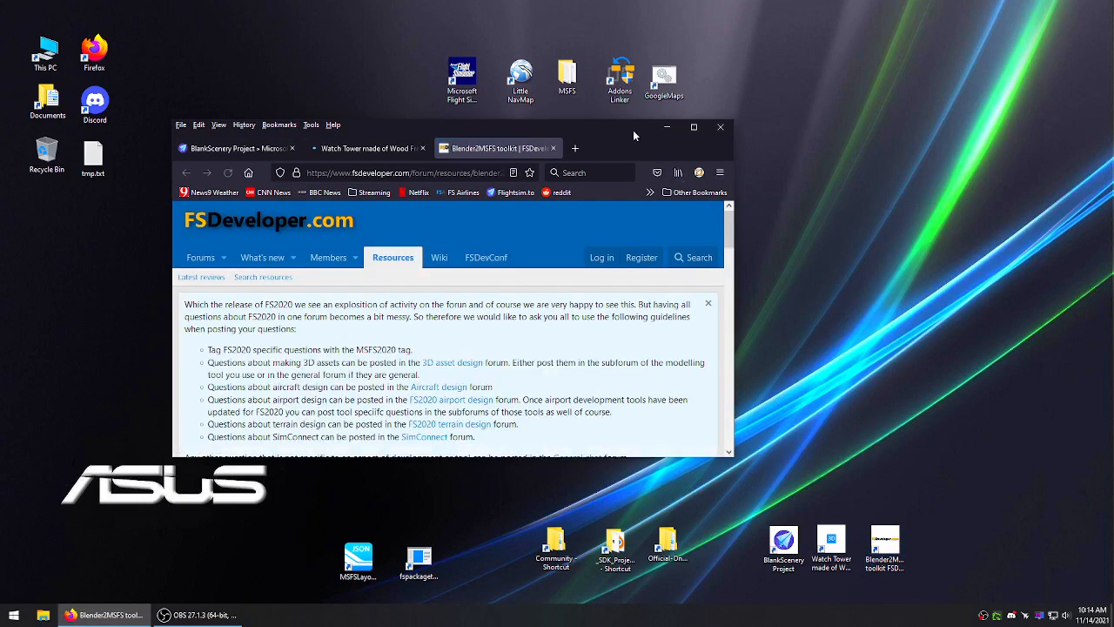
# - Download MSFSToolkit 0.40.0.zip from the Blender2MSFS toolkit page and save it
pyautogui.doubleClick(633, 130)
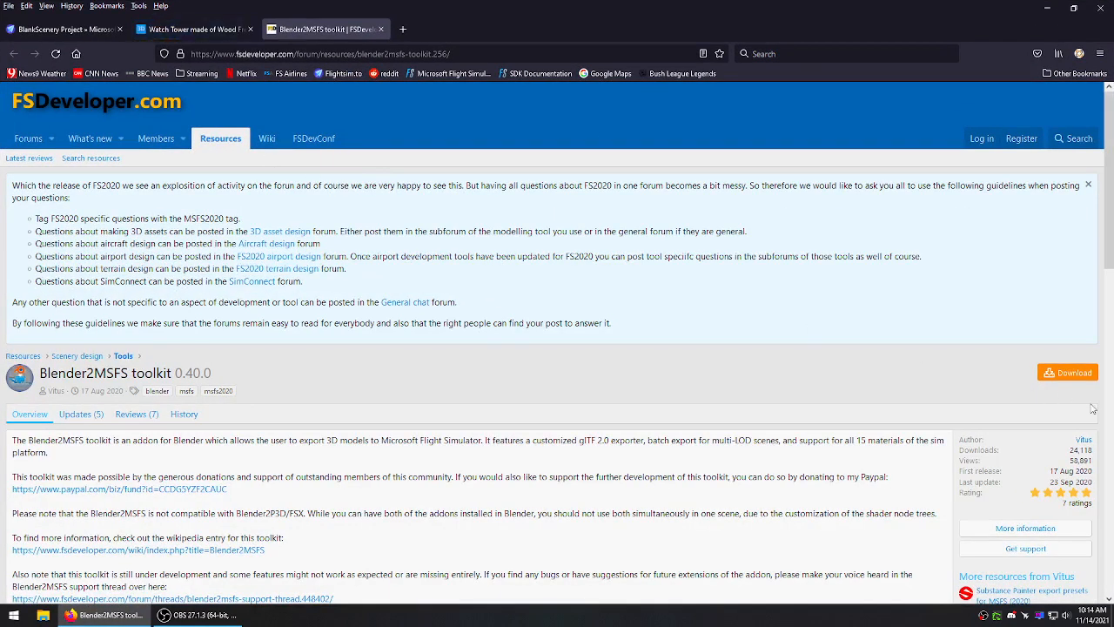
pyautogui.click(1069, 374)
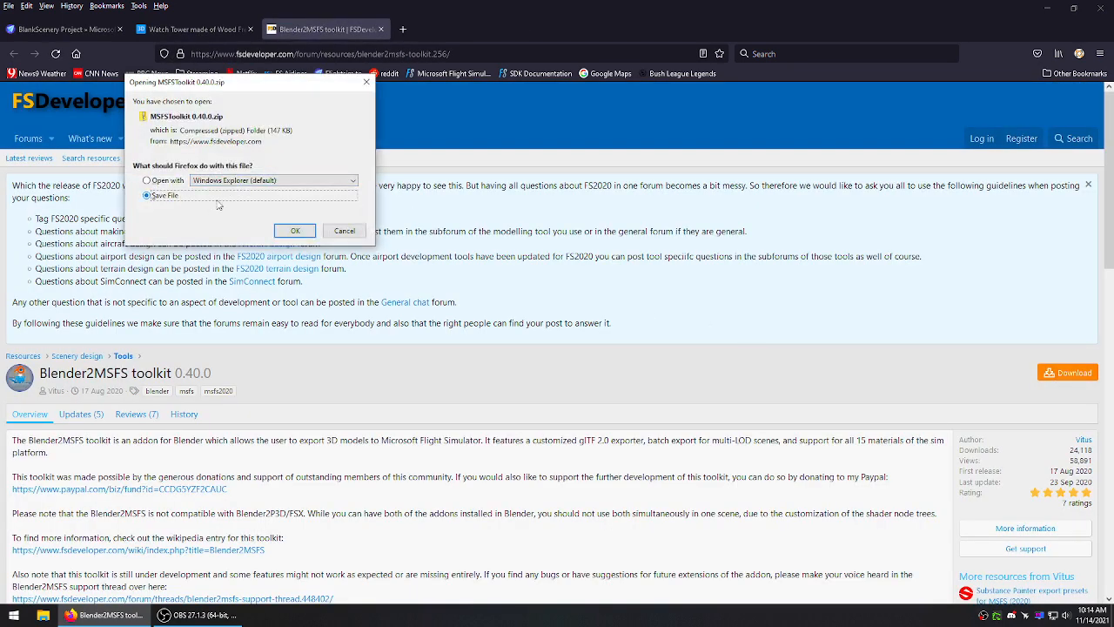
pyautogui.click(294, 230)
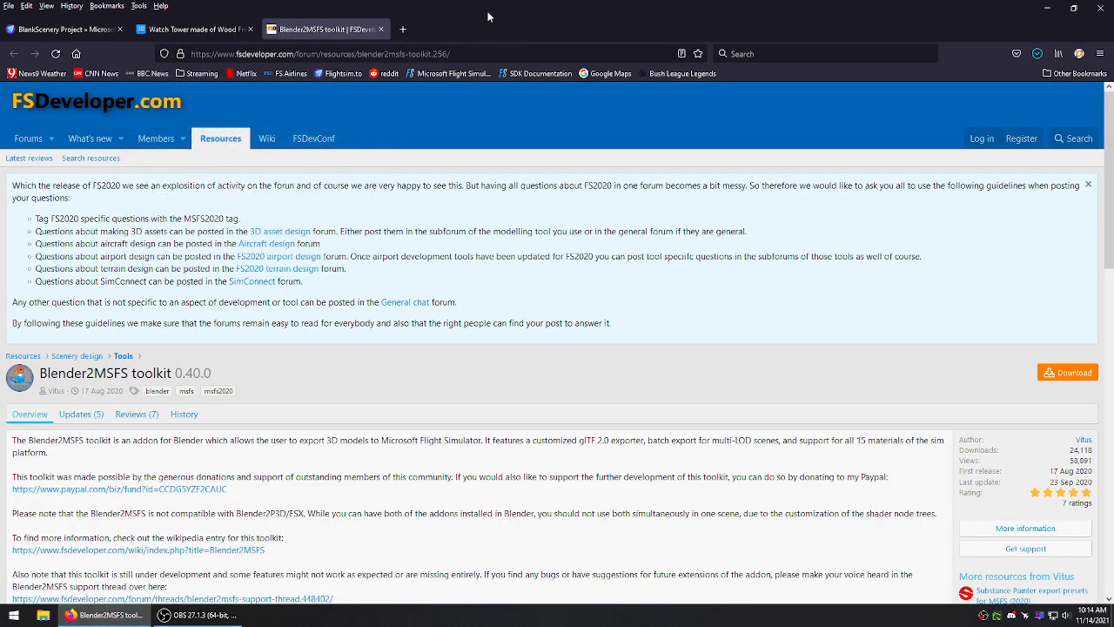
pyautogui.doubleClick(488, 16)
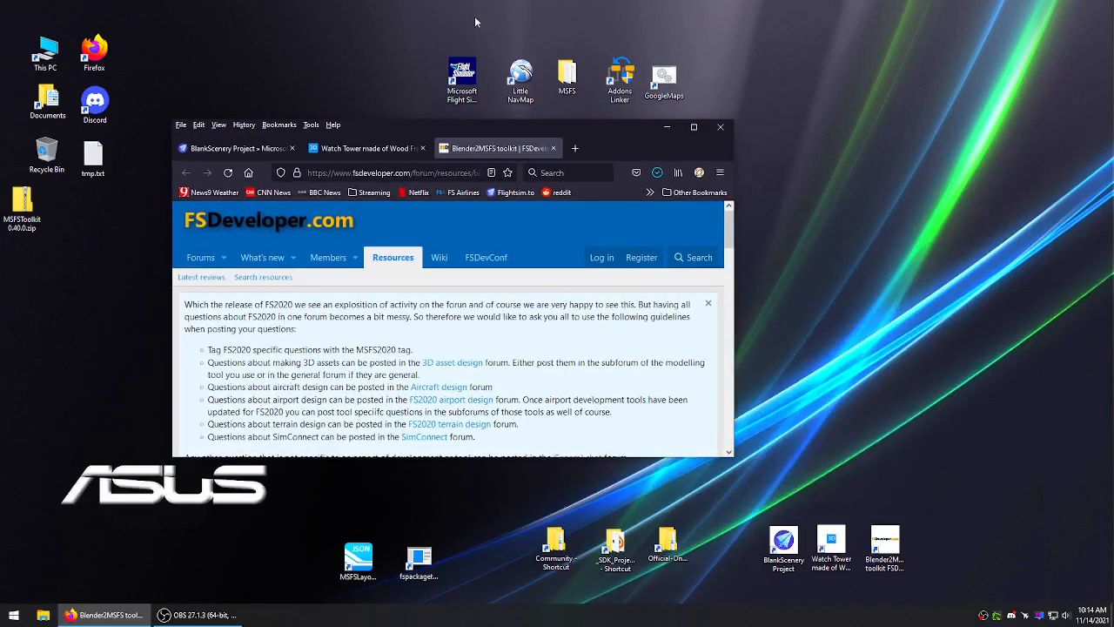
# - Download the Watch Tower model in OBJ format as 11-obj.rar from Free3D and close the list of available files
pyautogui.click(380, 151)
pyautogui.moveTo(597, 143); pyautogui.dragTo(435, 1)
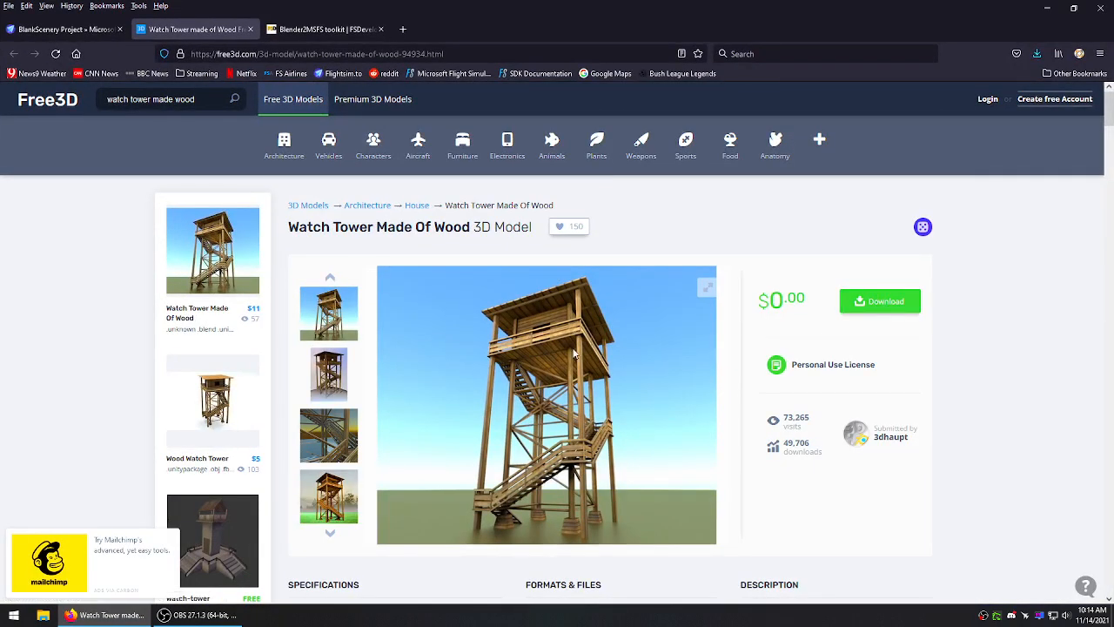
pyautogui.click(877, 300)
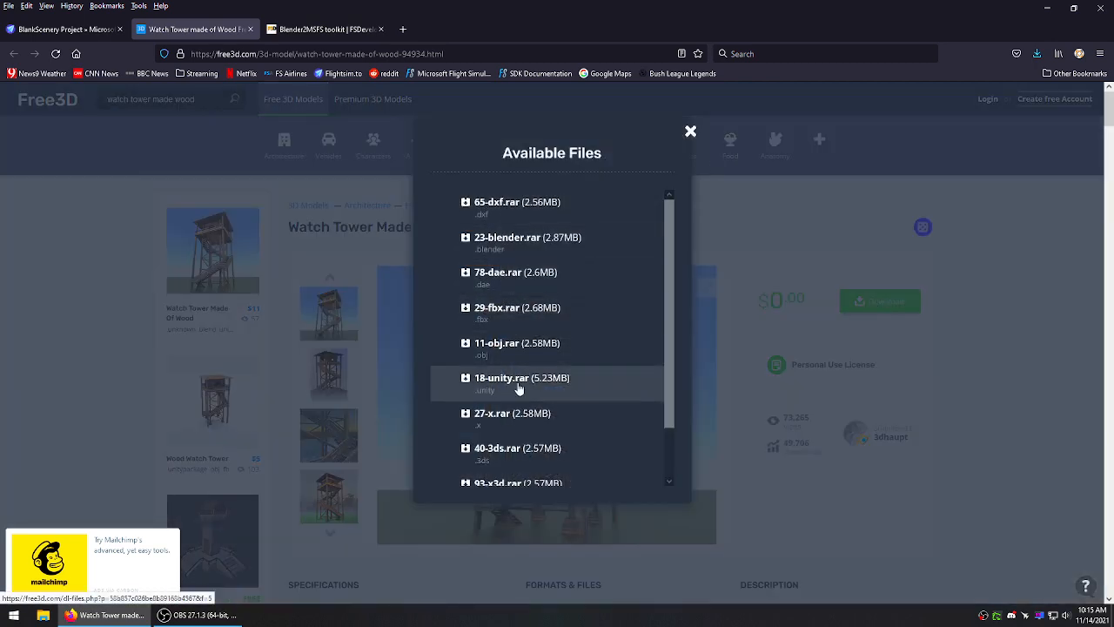
pyautogui.click(505, 344)
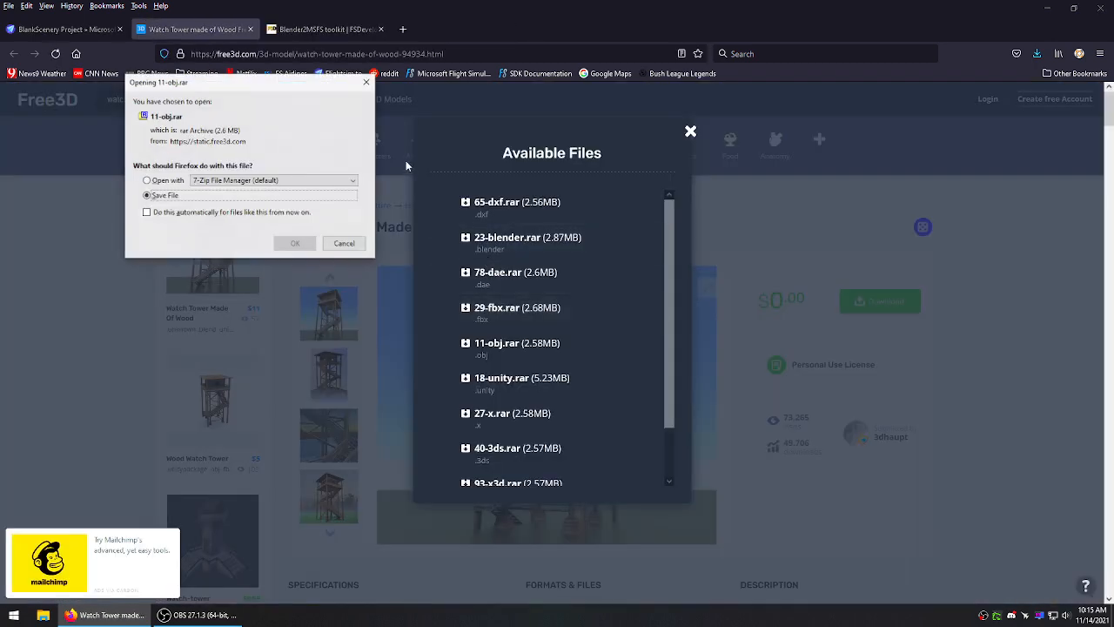
pyautogui.click(292, 243)
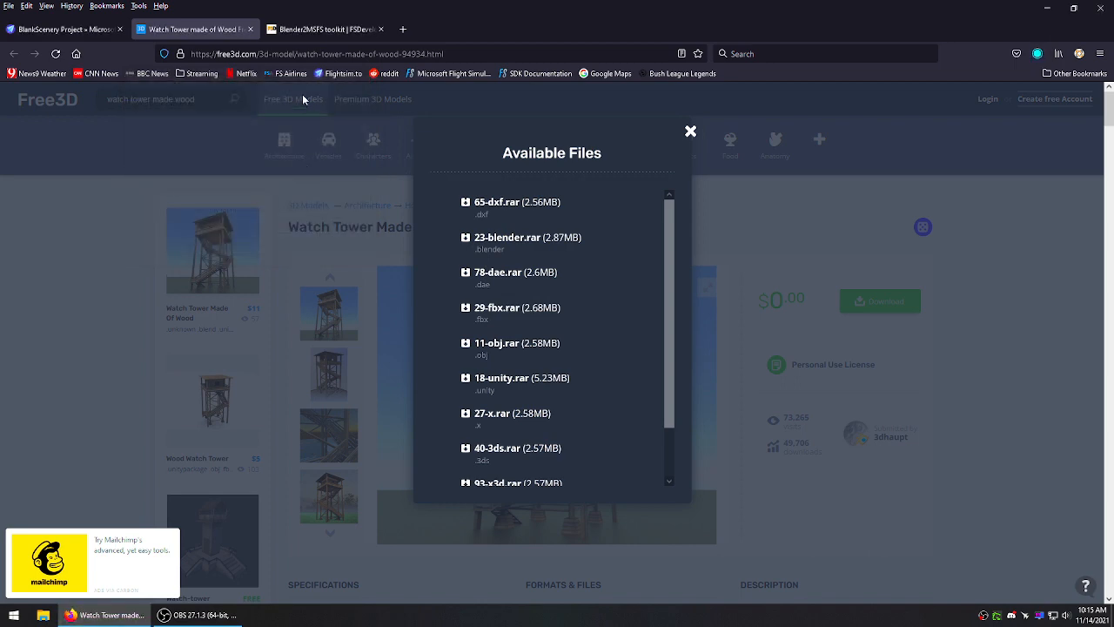
pyautogui.click(690, 132)
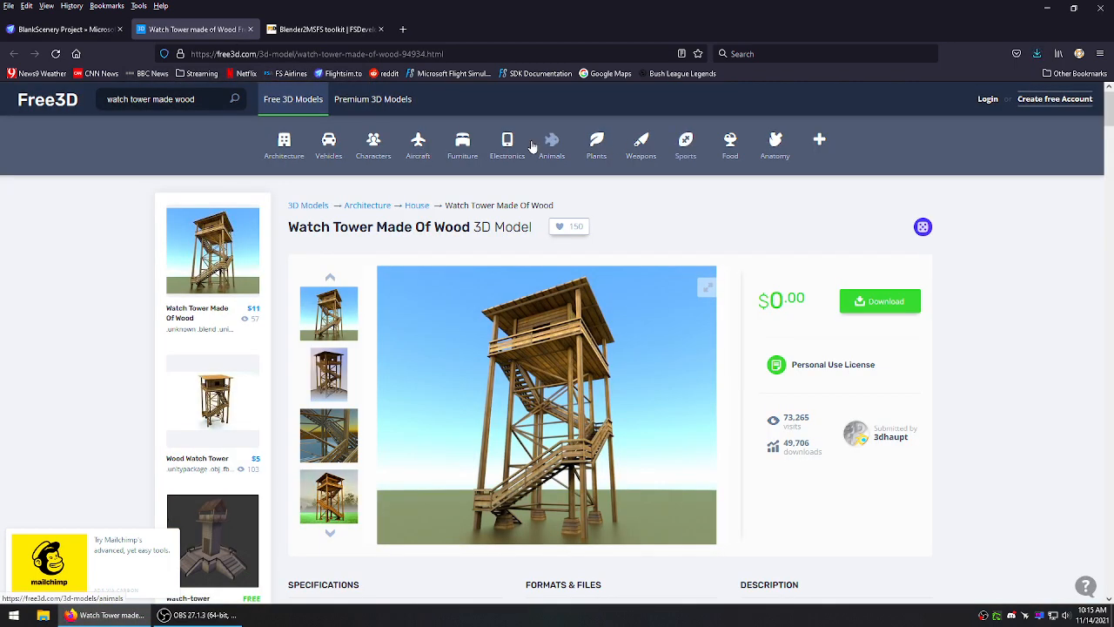
# - Download version 1.0 of the BlankScenery Project from Flightsim.to and return to the desktop
pyautogui.click(74, 29)
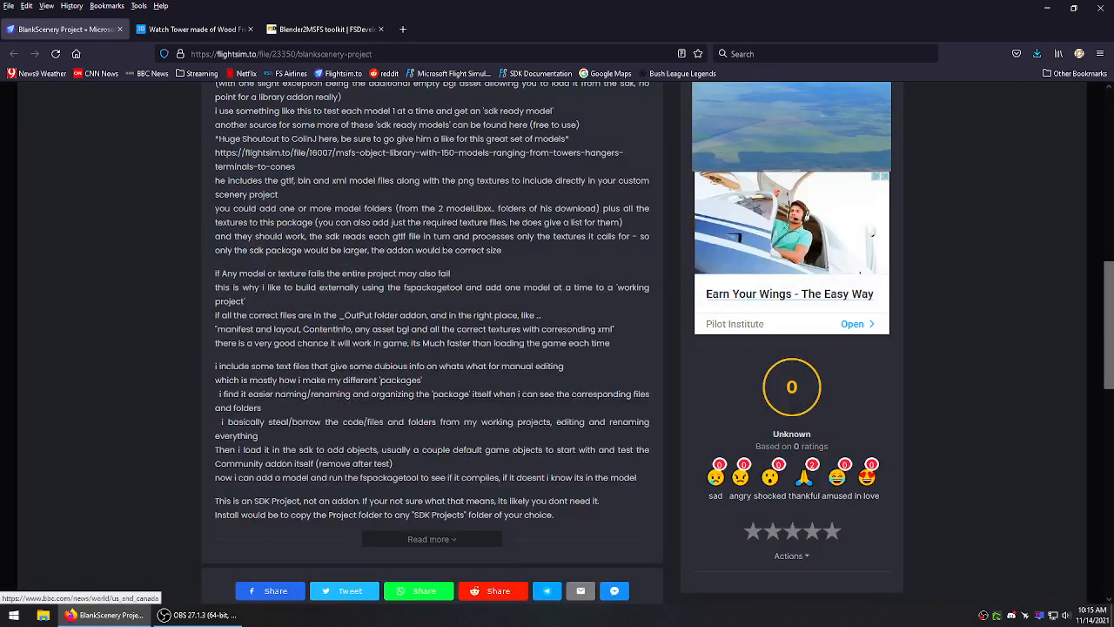
pyautogui.scroll(-4, 431, 348)
pyautogui.click(398, 470)
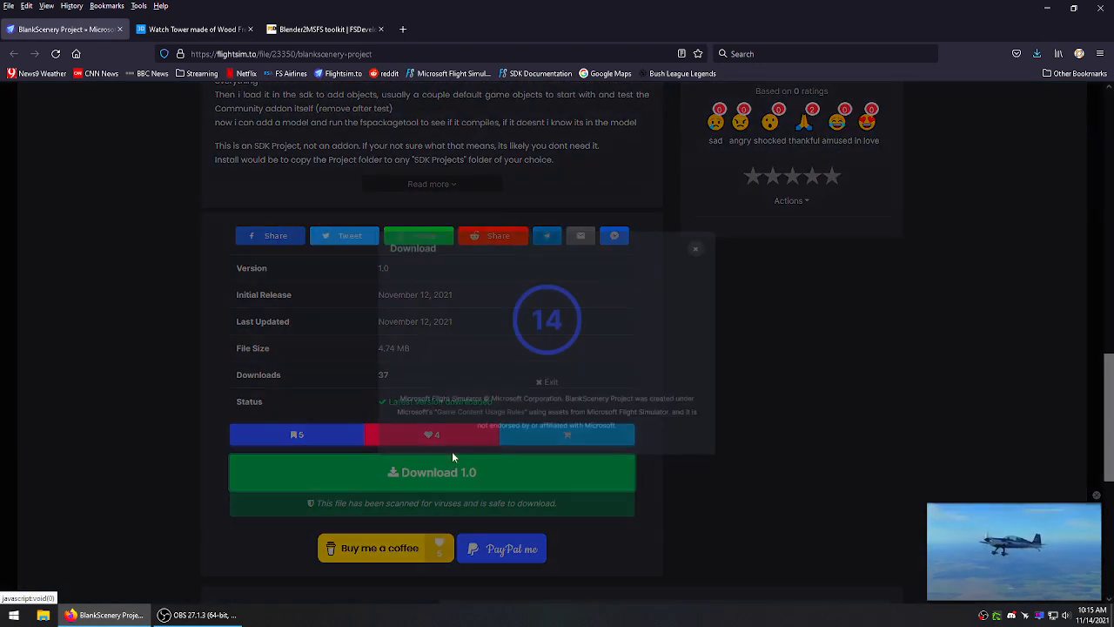
pyautogui.doubleClick(527, 7)
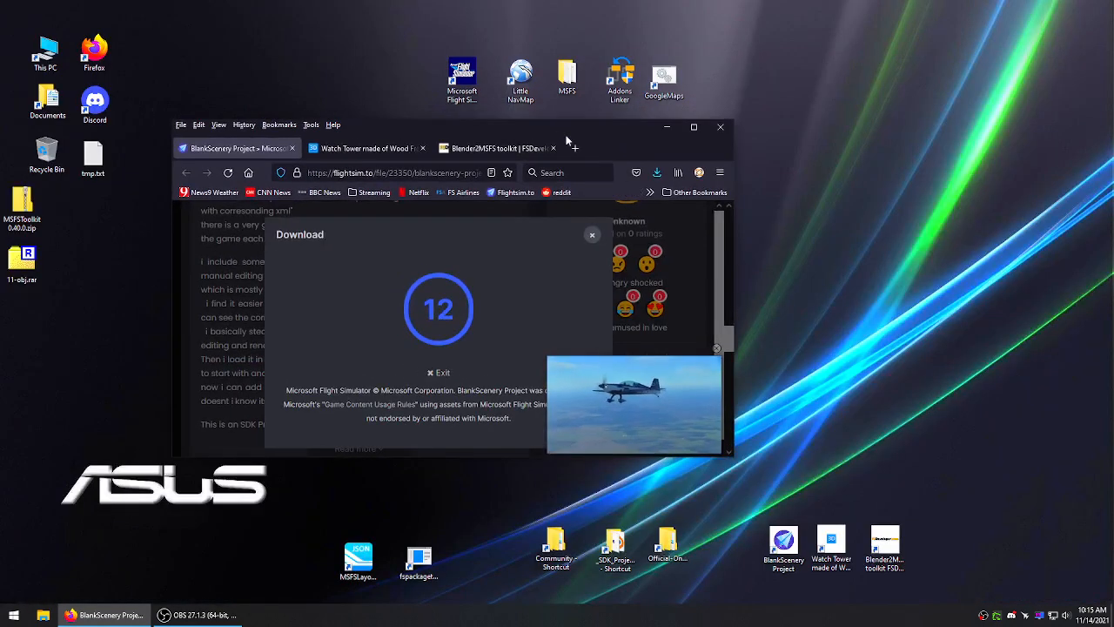
pyautogui.click(666, 127)
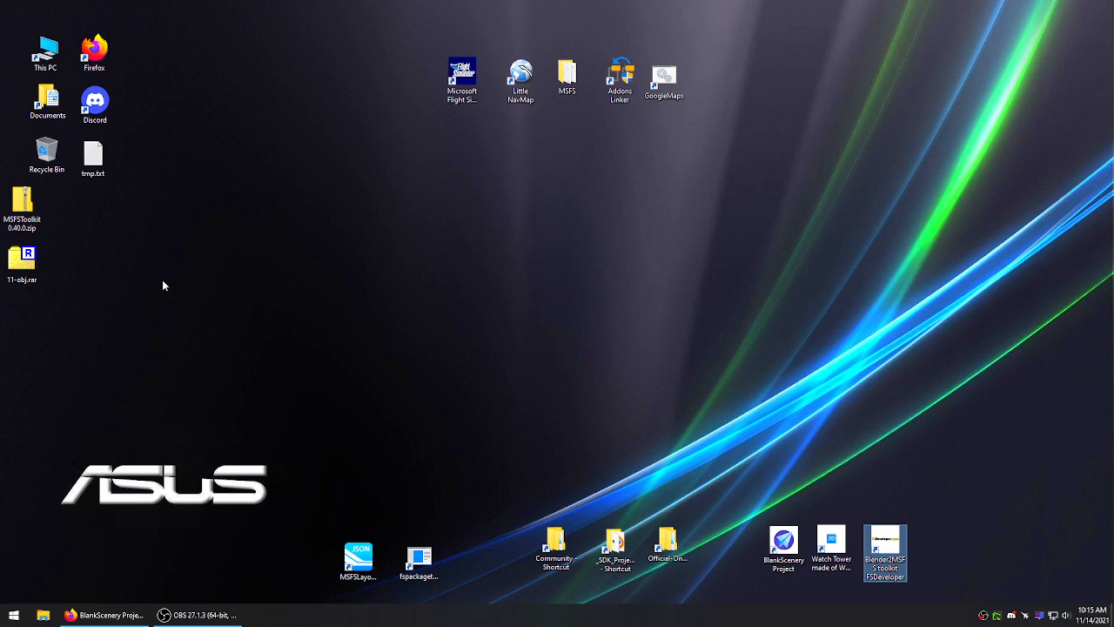
pyautogui.click(475, 345)
pyautogui.hotkey('alt', 'Tab')
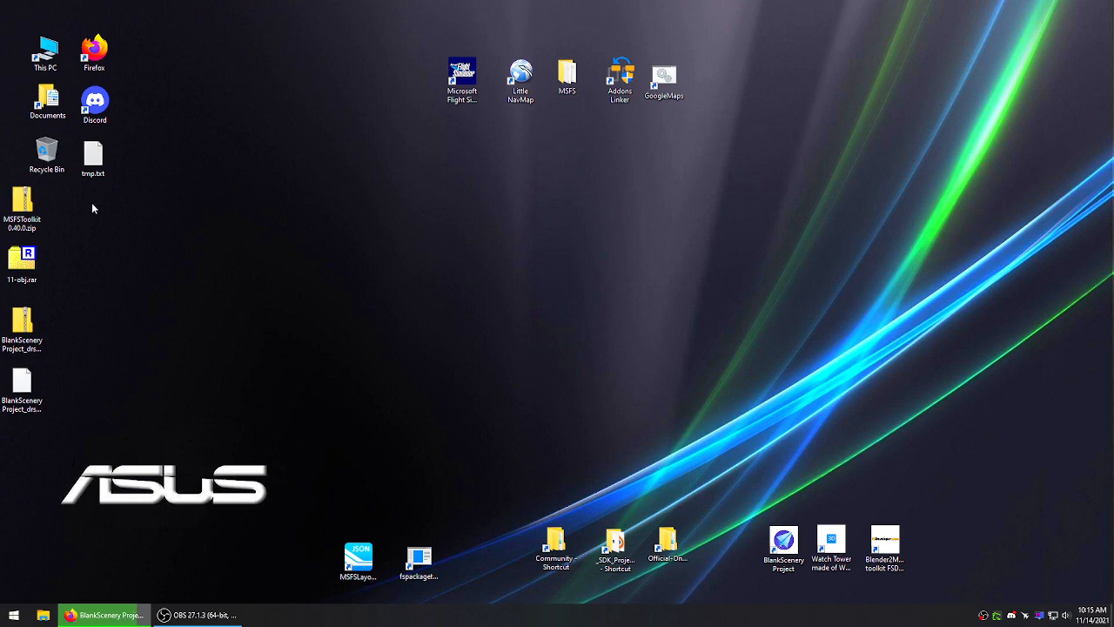
pyautogui.click(12, 618)
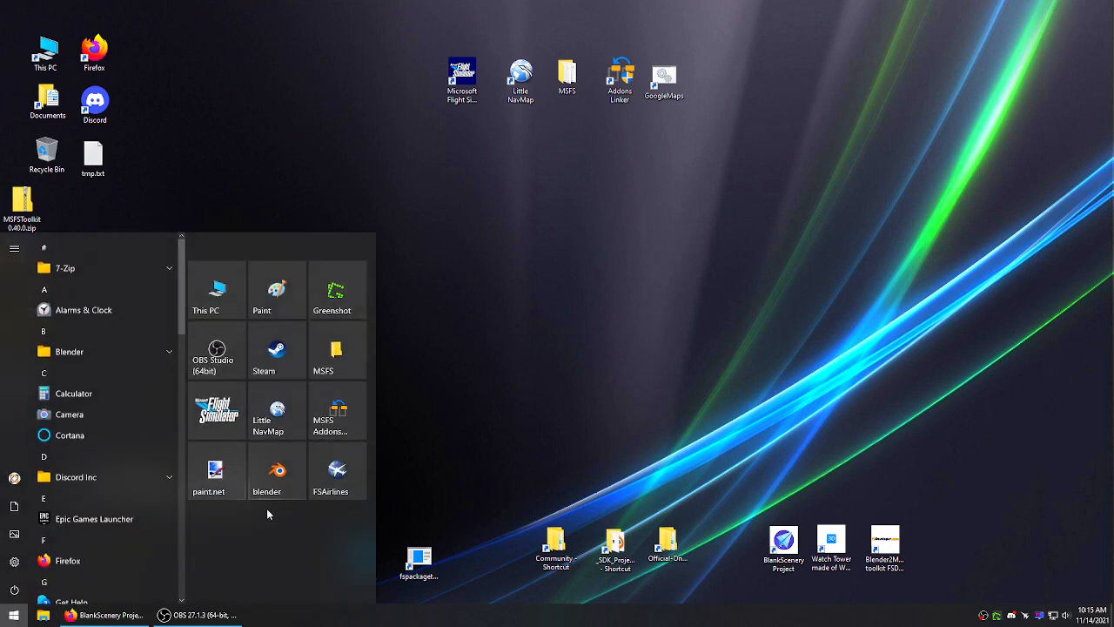
pyautogui.click(279, 477)
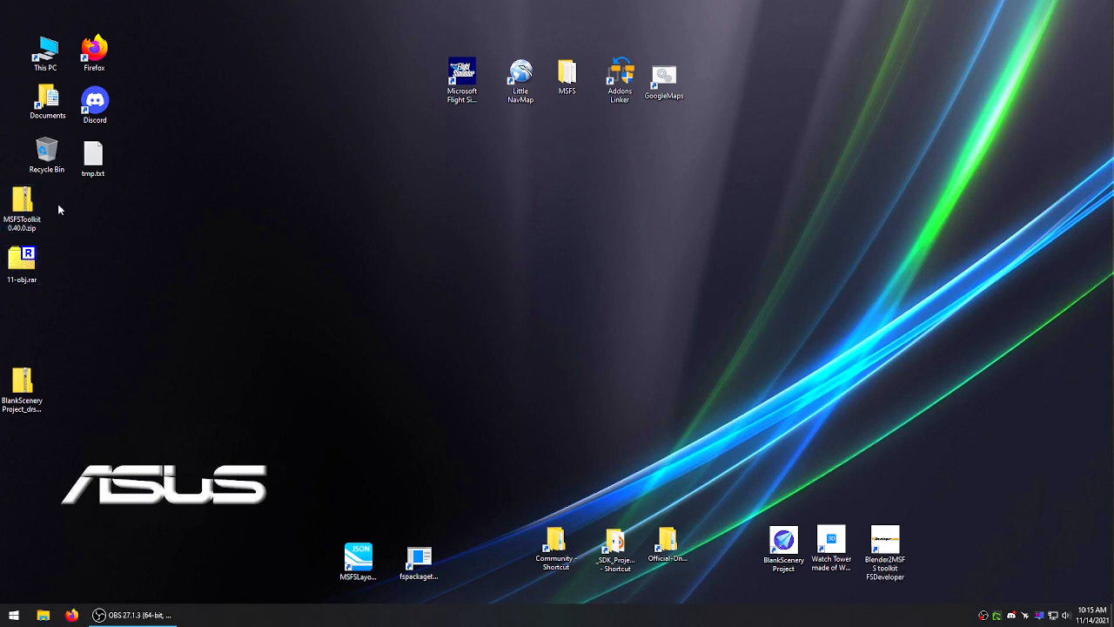
# - Move the BlankScenery Project archive directly below 11-obj.rar on the desktop
pyautogui.moveTo(33, 385); pyautogui.dragTo(40, 329)
pyautogui.moveTo(86, 187); pyautogui.dragTo(33, 364)
pyautogui.rightClick(28, 219)
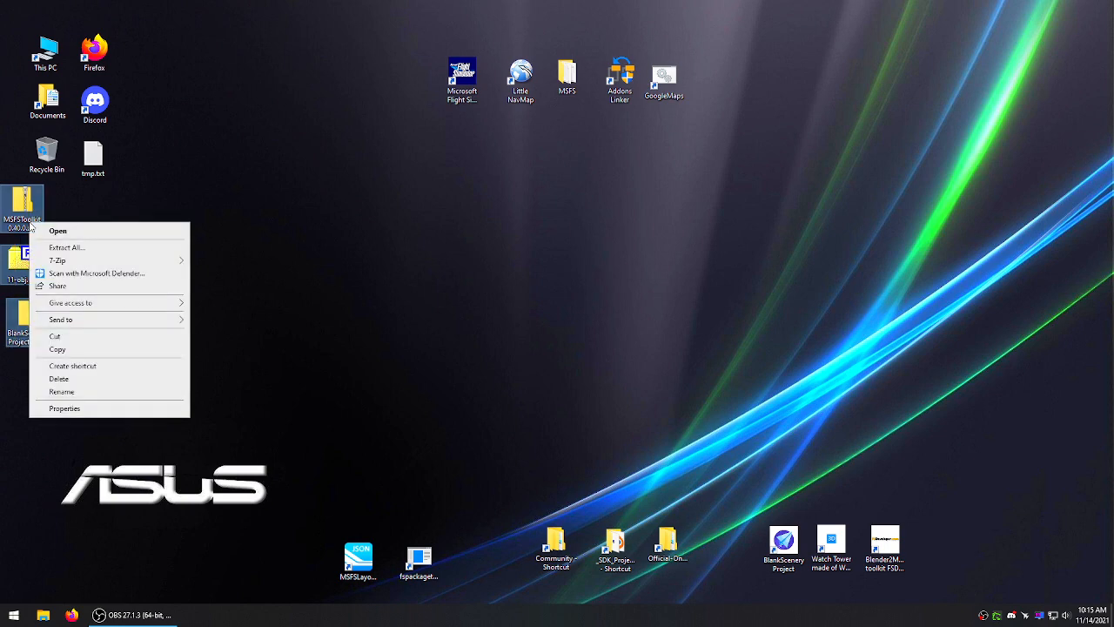
pyautogui.click(273, 220)
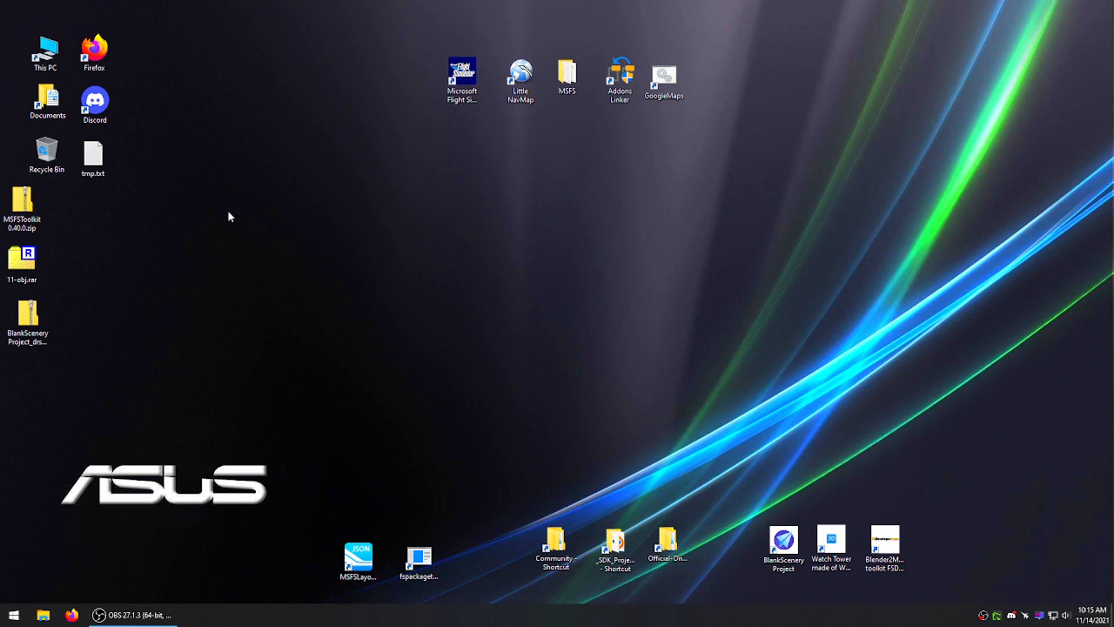
# - Extract the MSFSToolkit, 11-obj and BlankScenery Project archives with 7-Zip, each into its own folder
pyautogui.moveTo(89, 200); pyautogui.dragTo(28, 350)
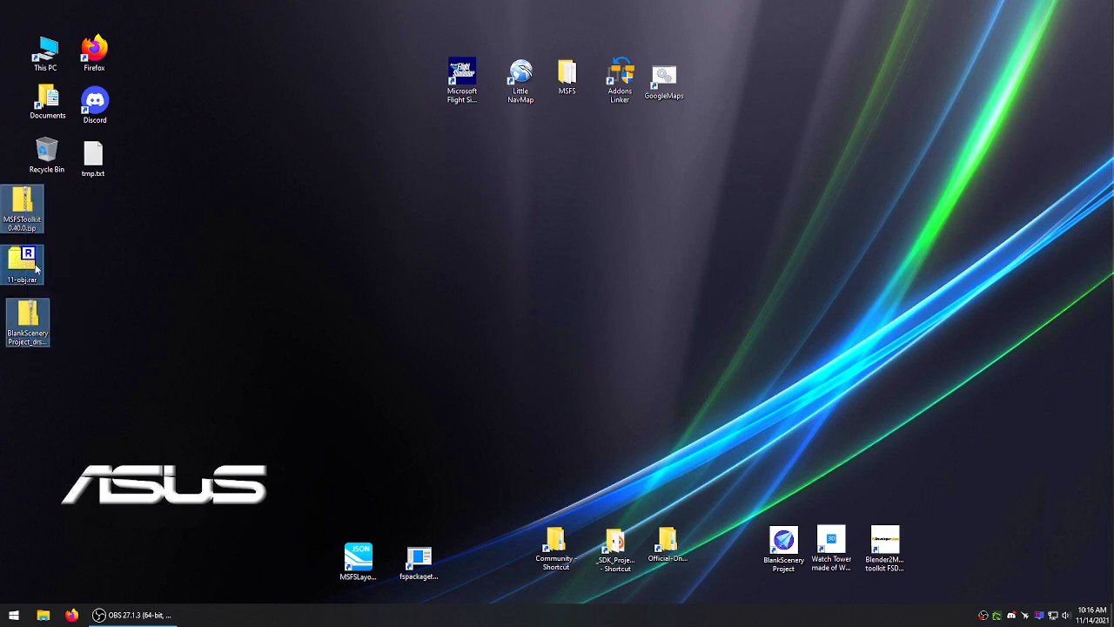
pyautogui.rightClick(25, 207)
pyautogui.moveTo(74, 245)
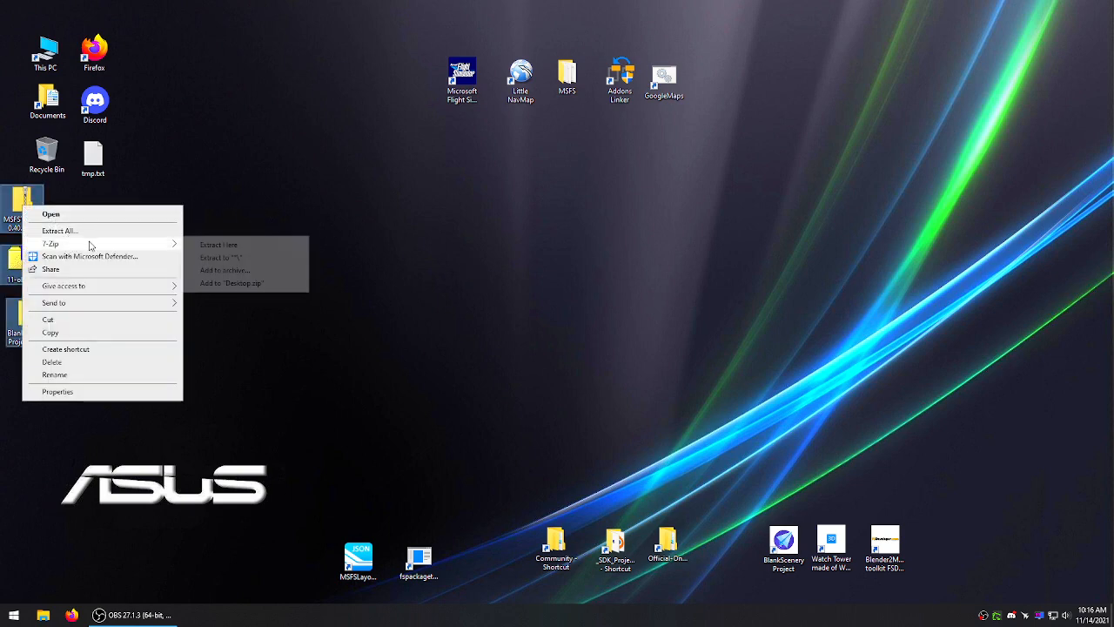
pyautogui.click(241, 259)
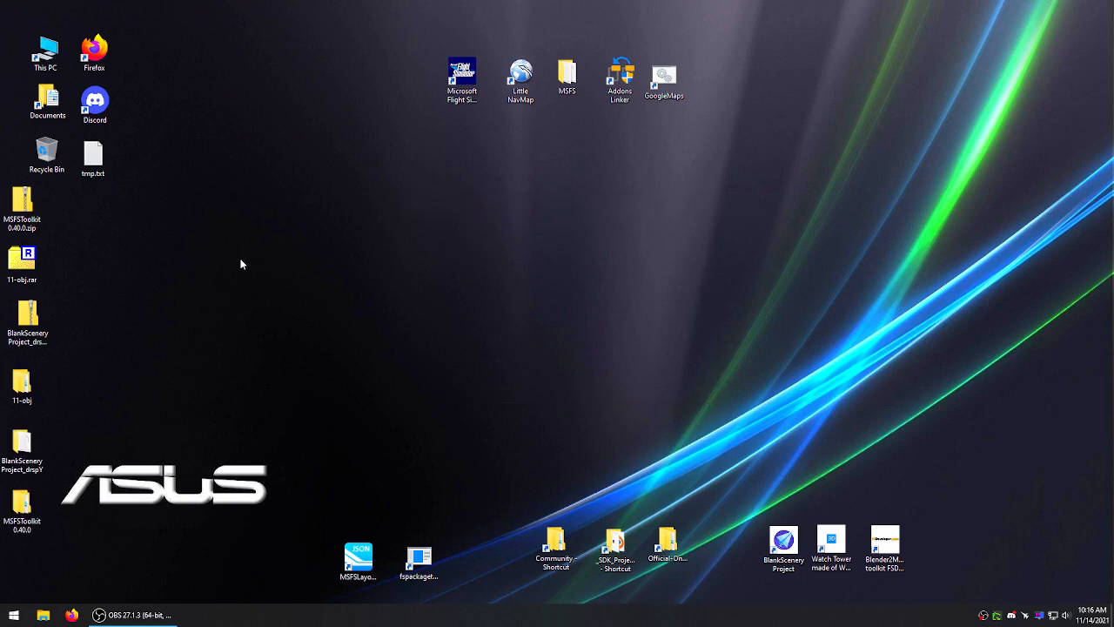
# - Delete the three downloaded archives and move the extracted MSFSToolkit 0.40.0 folder above the 11-obj folder
pyautogui.rightClick(29, 202)
pyautogui.click(70, 359)
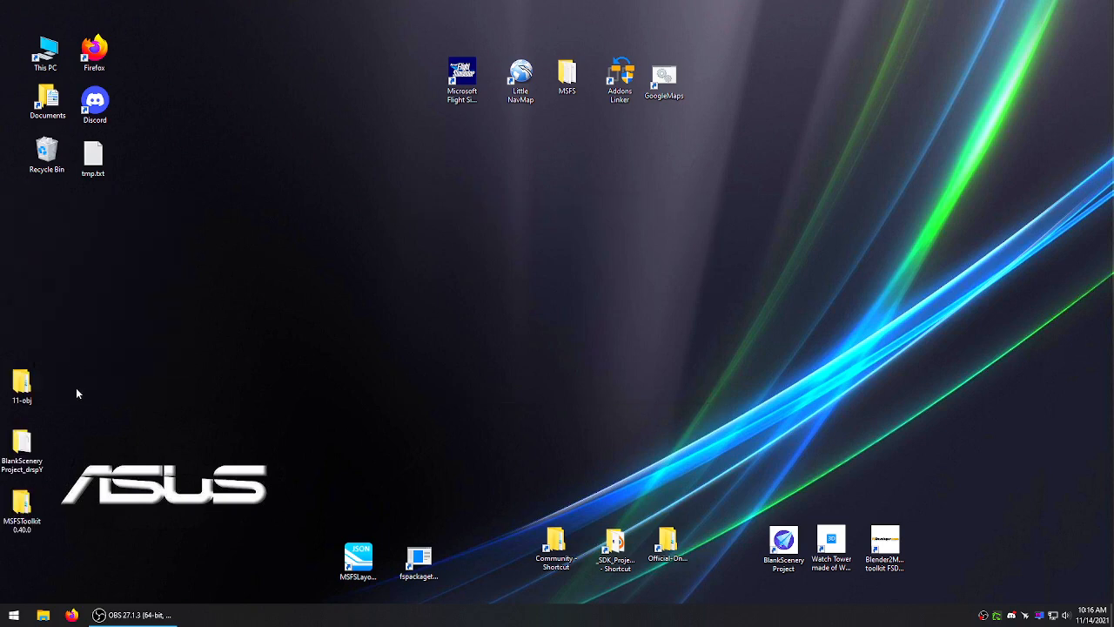
pyautogui.moveTo(22, 504); pyautogui.dragTo(56, 323)
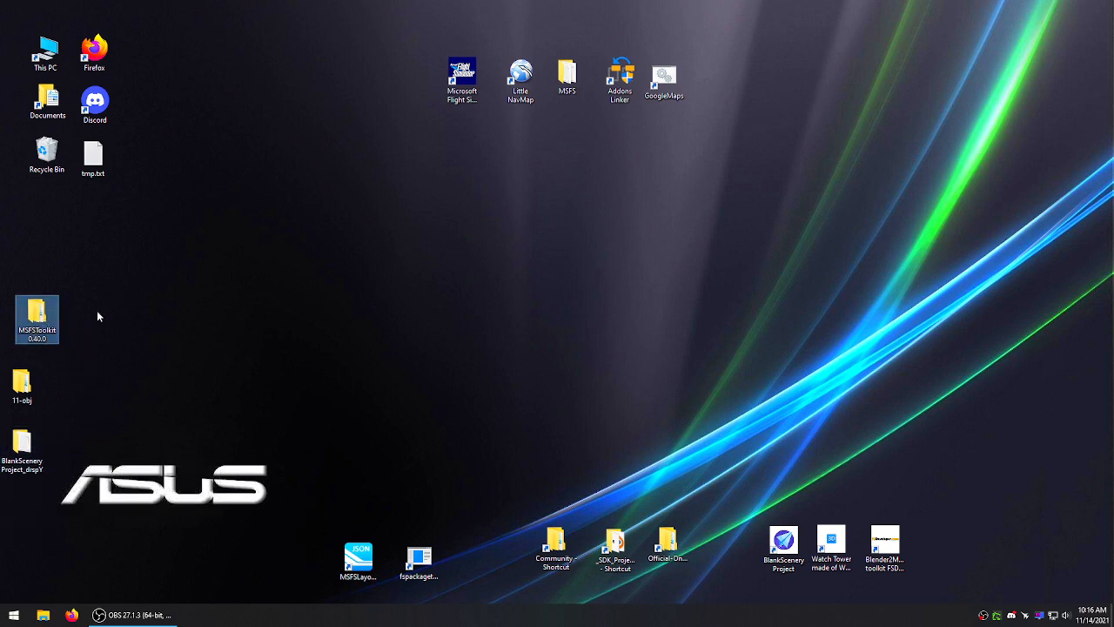
# - Restore MSFSToolkit 0.40.0.zip from the Recycle Bin and delete the extracted MSFSToolkit 0.40.0 folder
pyautogui.click(45, 164)
pyautogui.click(135, 219)
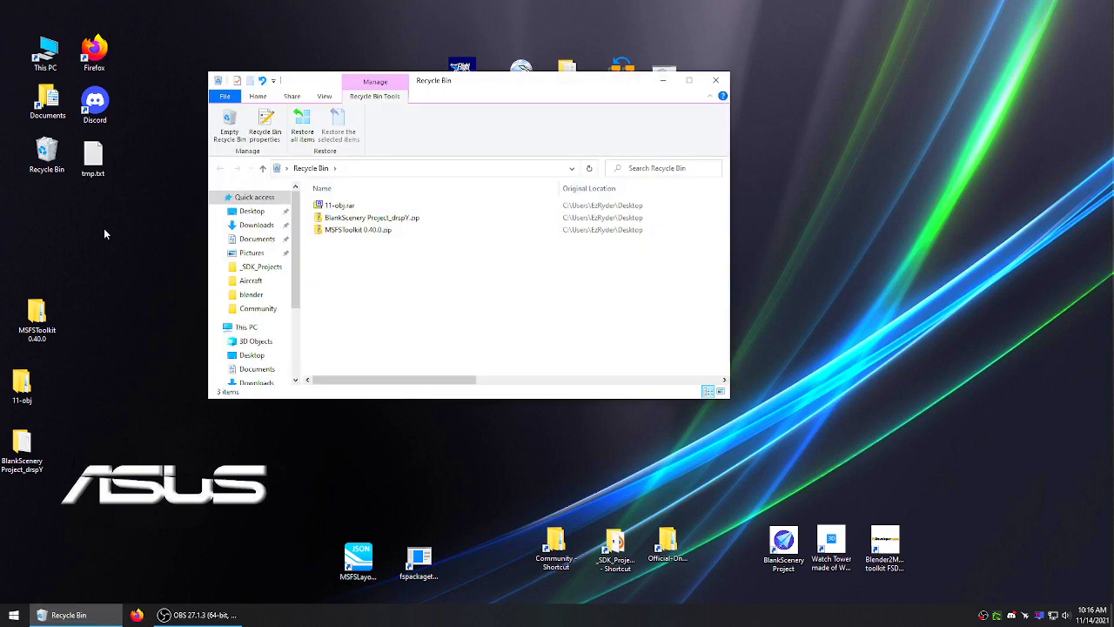
pyautogui.rightClick(342, 229)
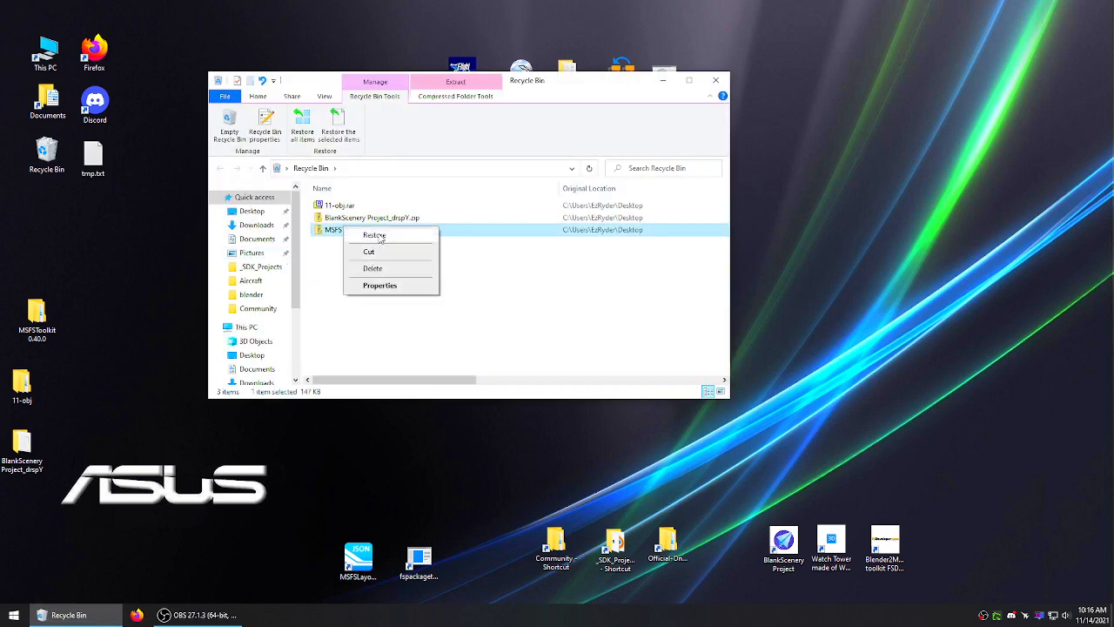
pyautogui.click(369, 236)
pyautogui.click(727, 80)
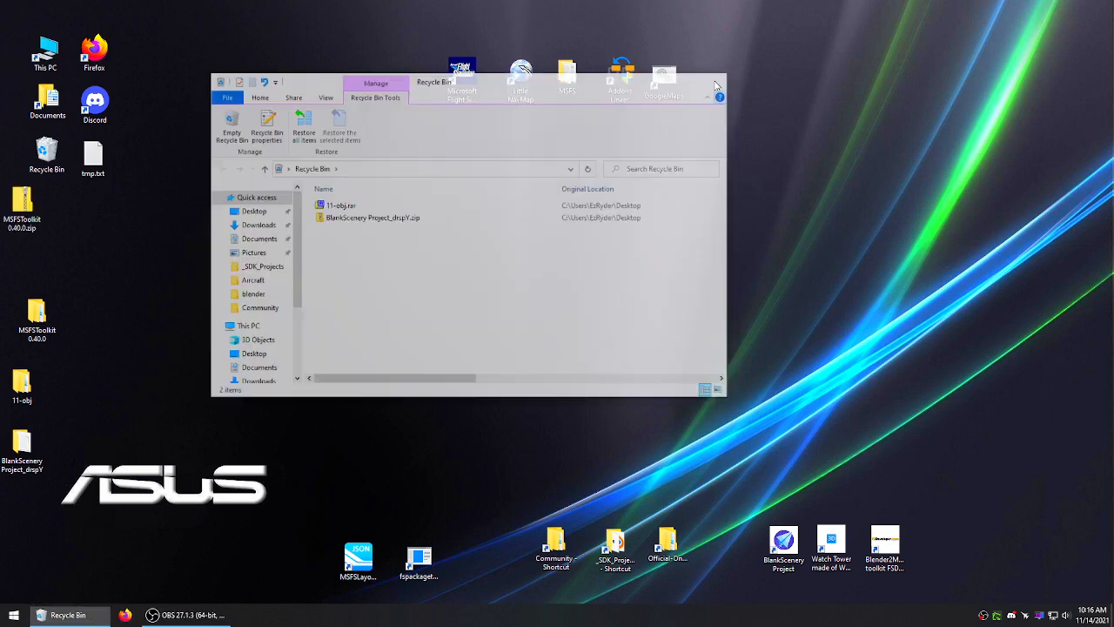
pyautogui.rightClick(42, 320)
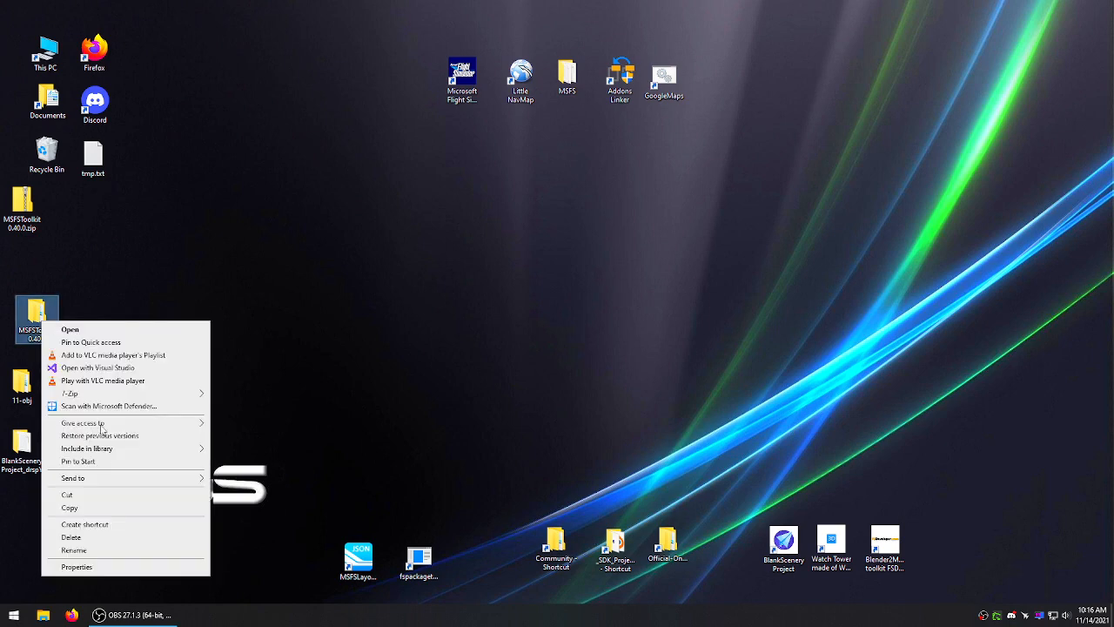
pyautogui.click(87, 536)
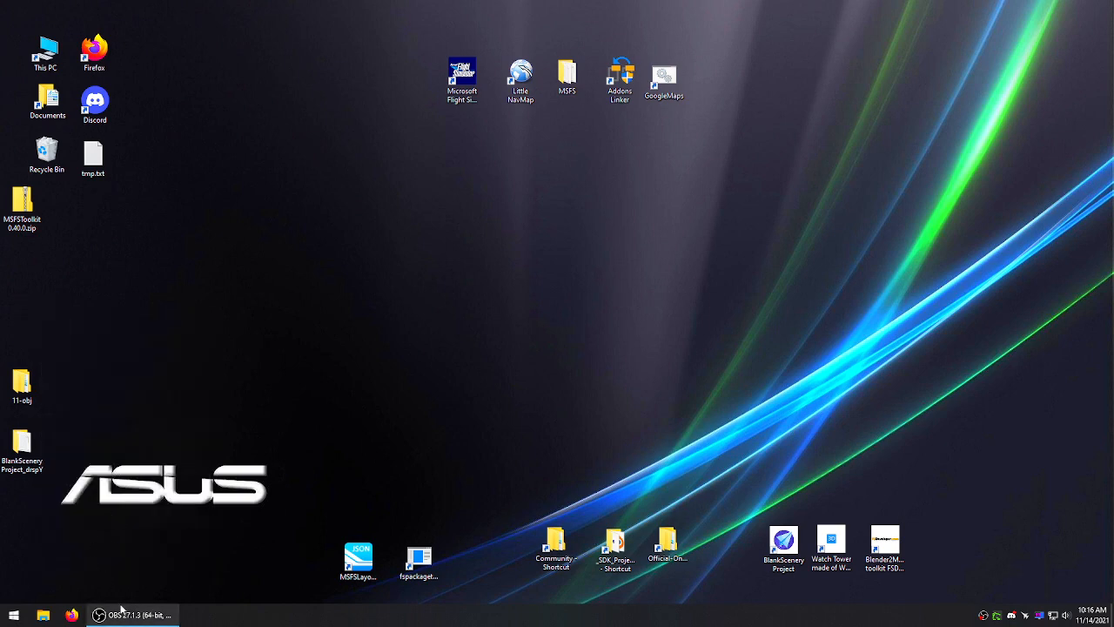
# - Open the add-on preferences in Blender and limit the list to Community add-ons
pyautogui.click(13, 614)
pyautogui.click(283, 488)
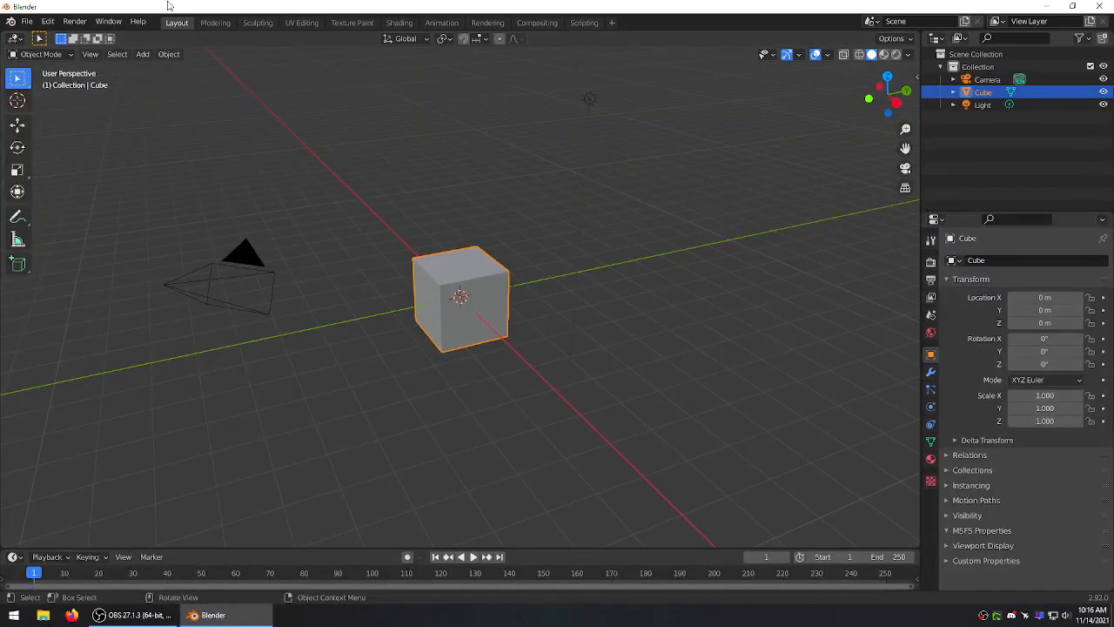
pyautogui.click(48, 21)
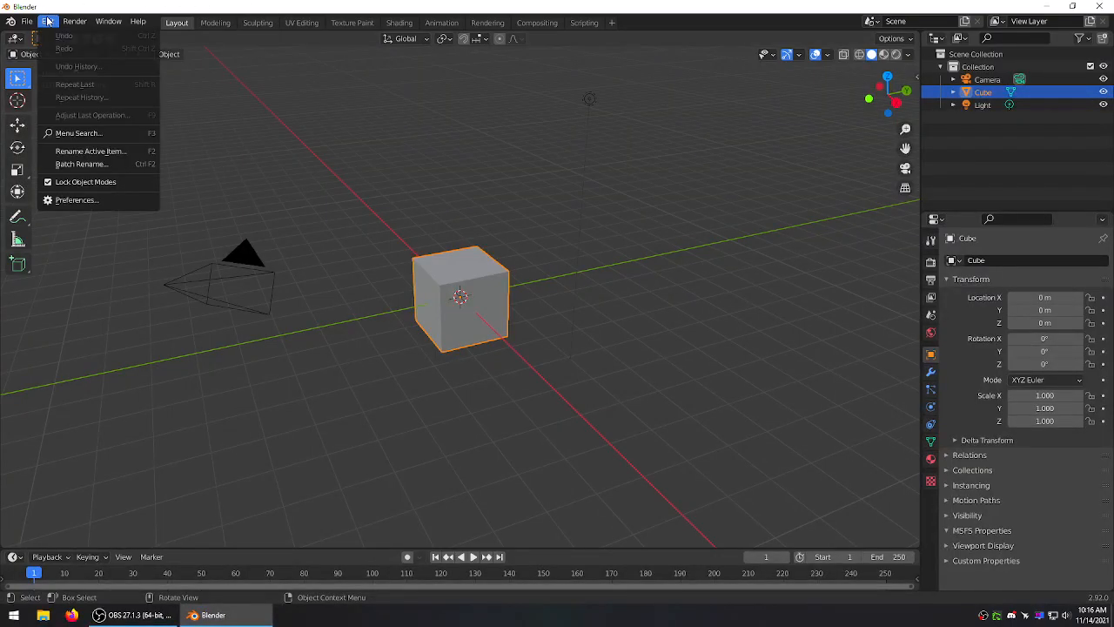
pyautogui.click(84, 201)
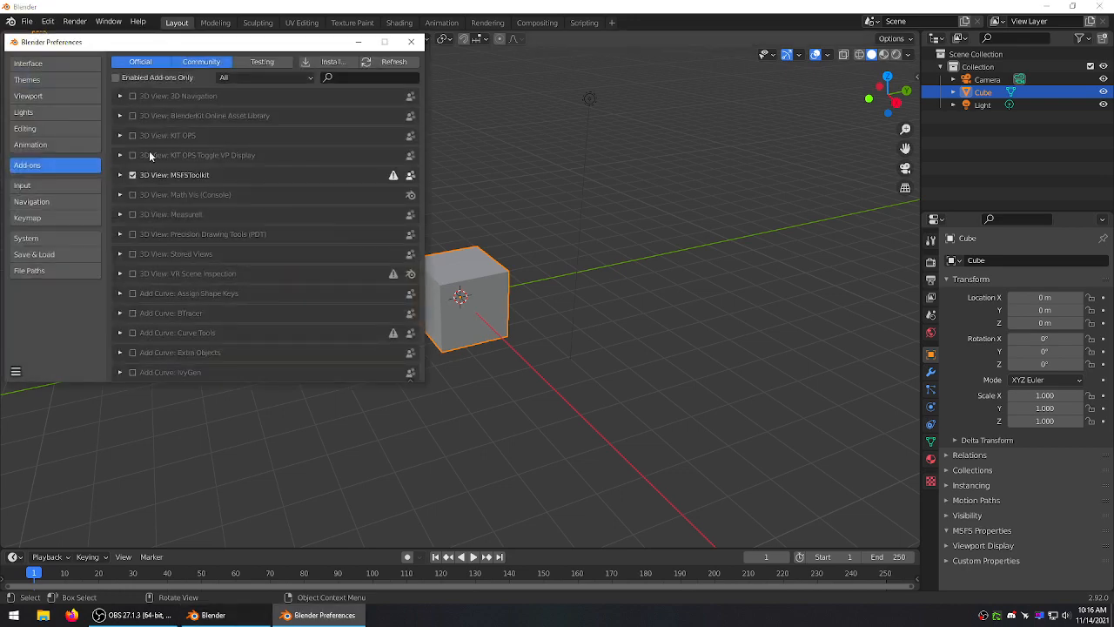
pyautogui.click(207, 62)
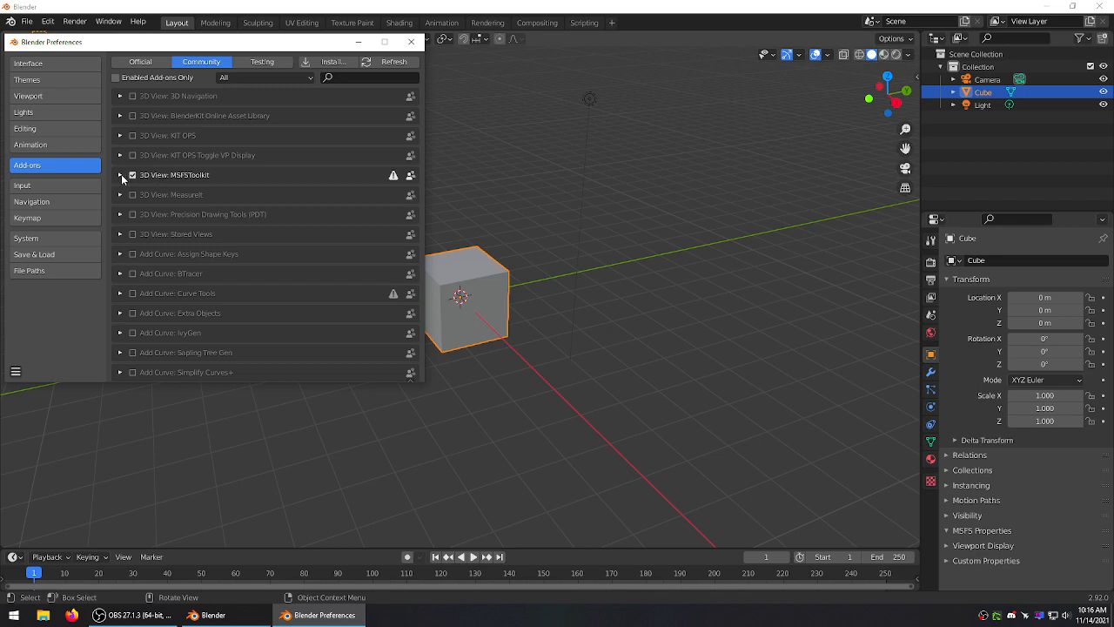
# - Install the MSFSToolkit add-on from MSFSToolkit 0.40.0.zip on the desktop
pyautogui.click(333, 62)
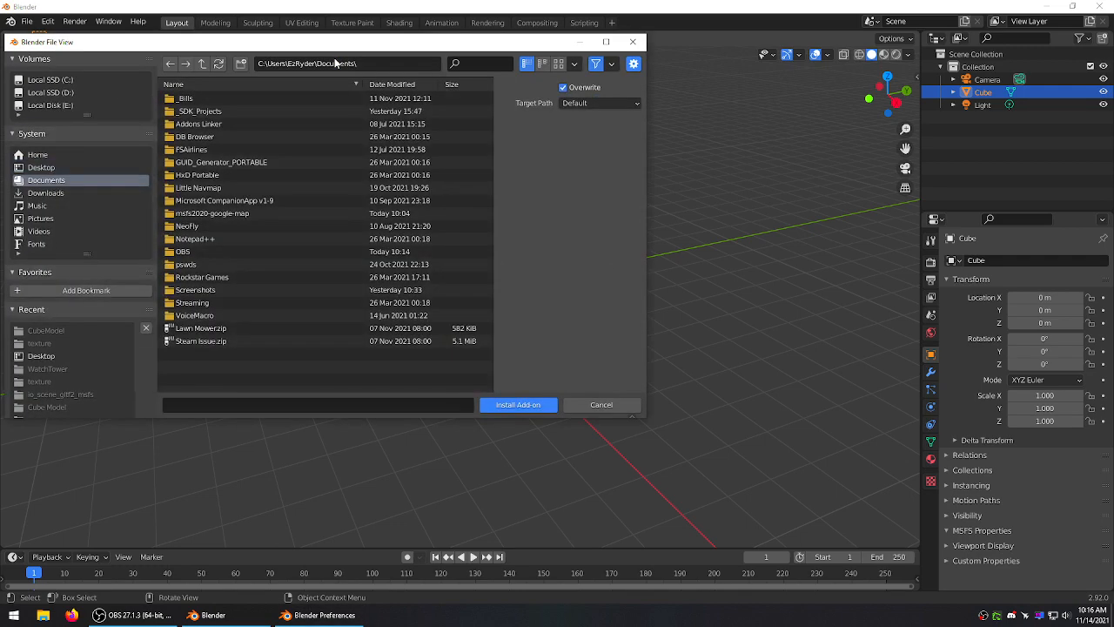
pyautogui.click(41, 167)
pyautogui.click(209, 188)
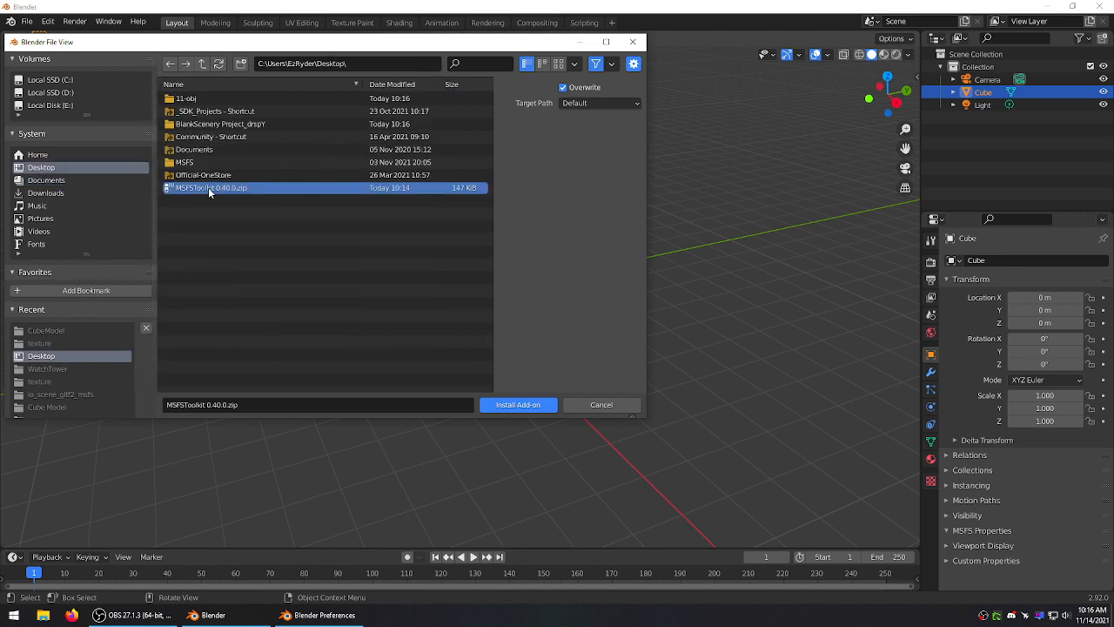
pyautogui.click(523, 404)
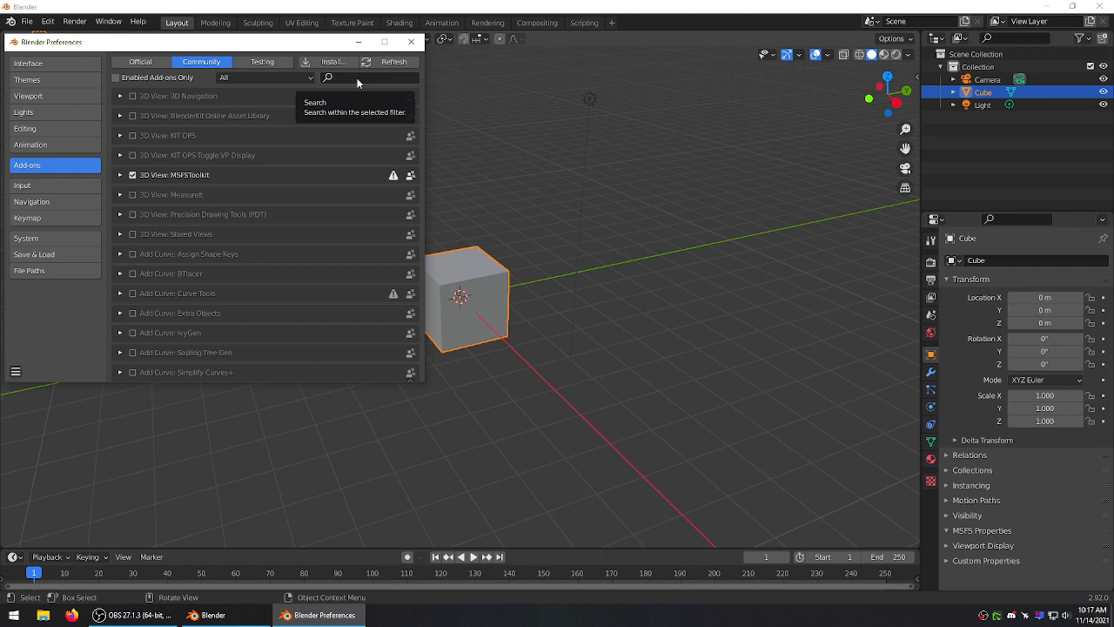
# - Close the preferences and quit Blender without saving the untitled scene
pyautogui.moveTo(264, 43); pyautogui.dragTo(413, 51)
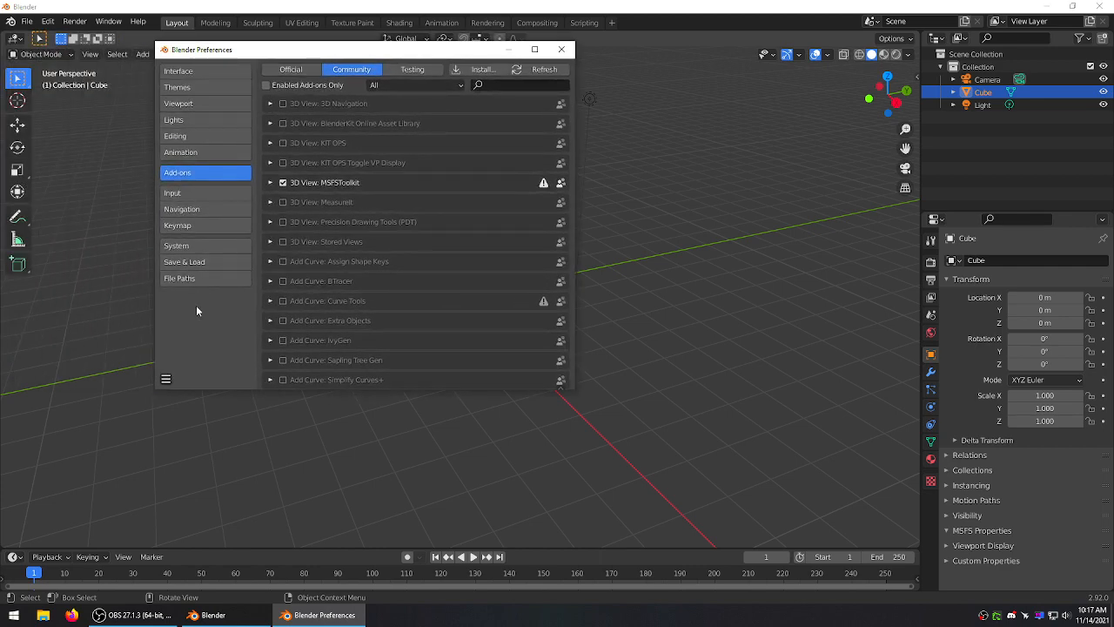
pyautogui.click(563, 50)
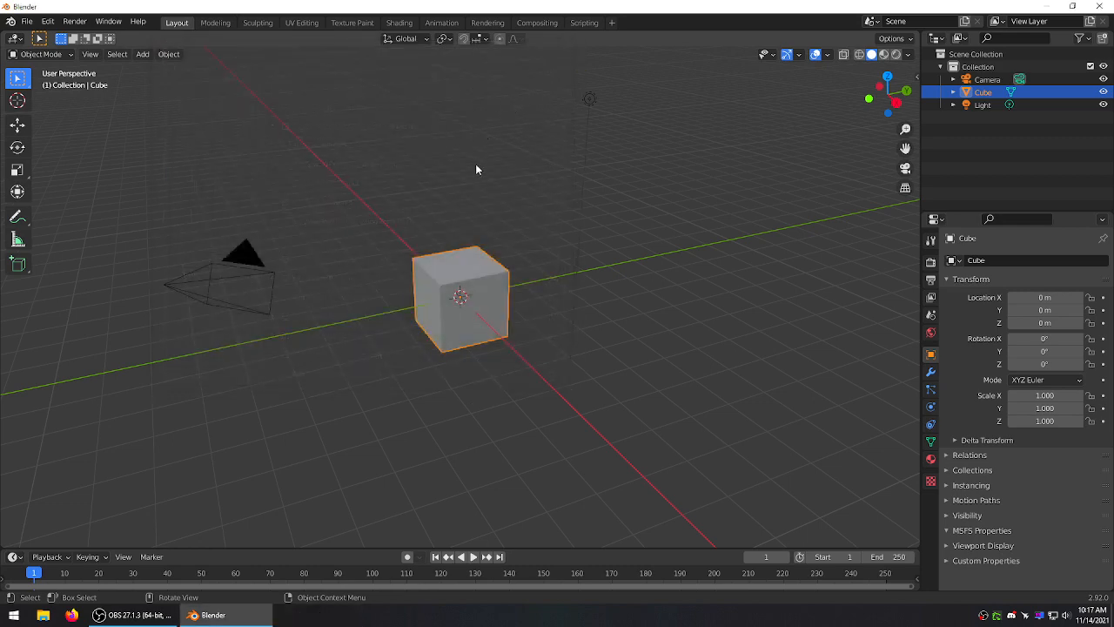
pyautogui.click(482, 158)
pyautogui.click(1099, 6)
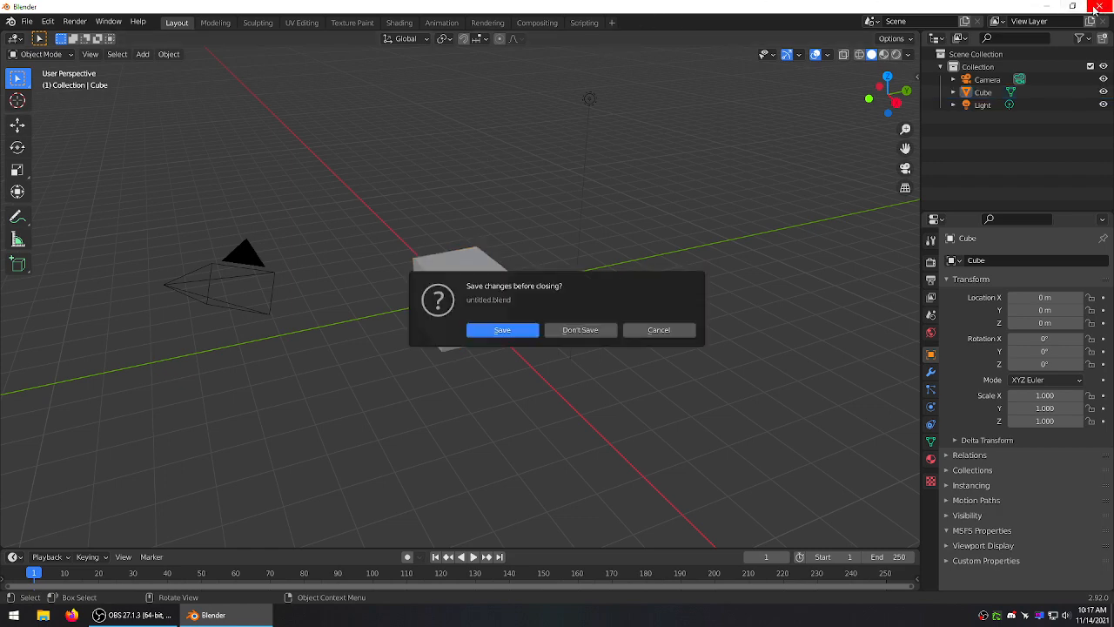
pyautogui.click(571, 328)
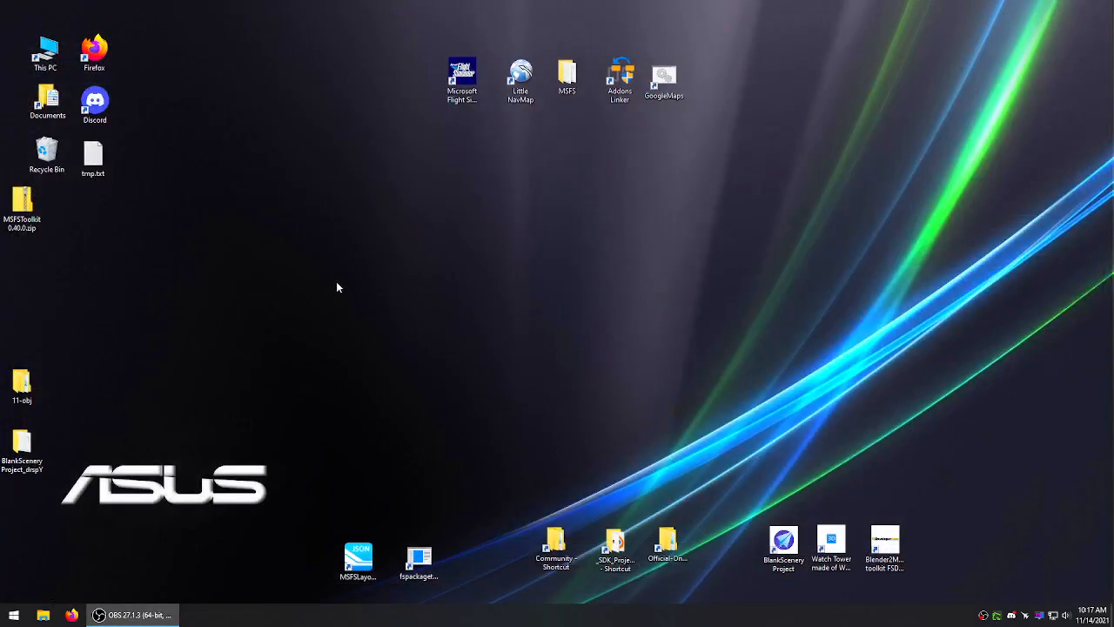
# - Move the BlankScenery Project_drspY folder between MSFSToolkit 0.40.0.zip and the 11-obj folder on the desktop
pyautogui.rightClick(26, 210)
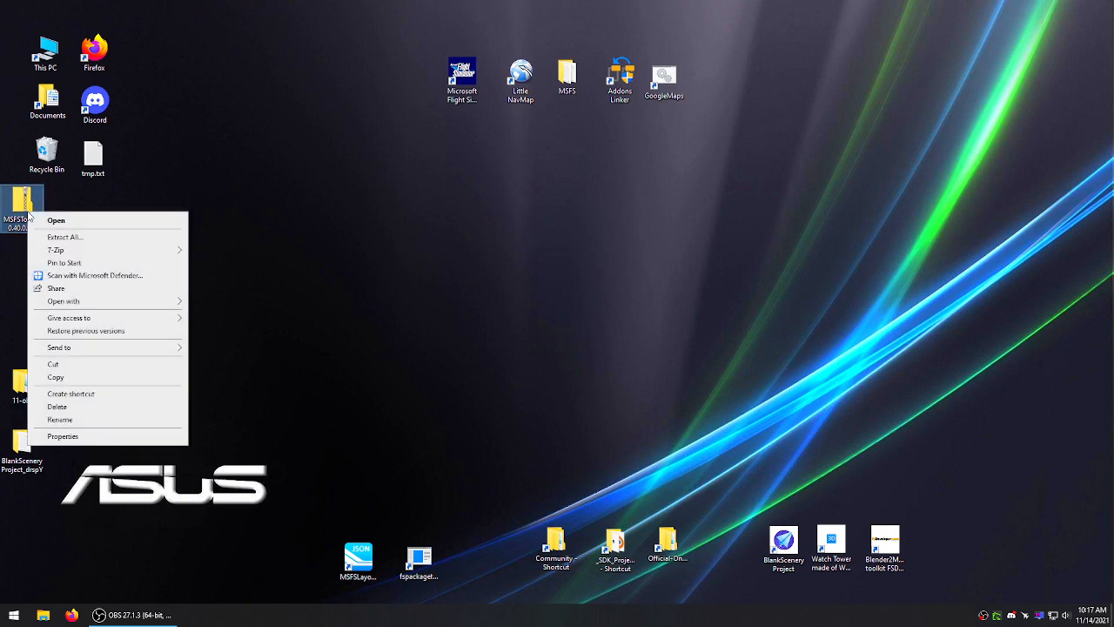
pyautogui.click(252, 203)
pyautogui.moveTo(21, 444); pyautogui.dragTo(32, 292)
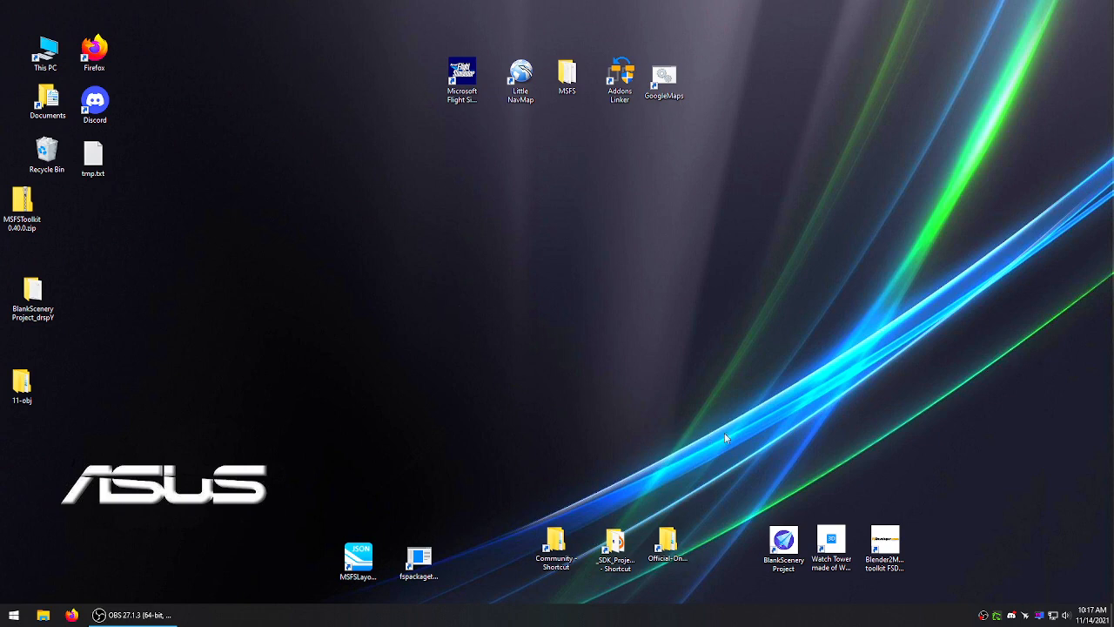
# - Create a new folder named CubeModelFolder in the empty area of the desktop
pyautogui.rightClick(264, 295)
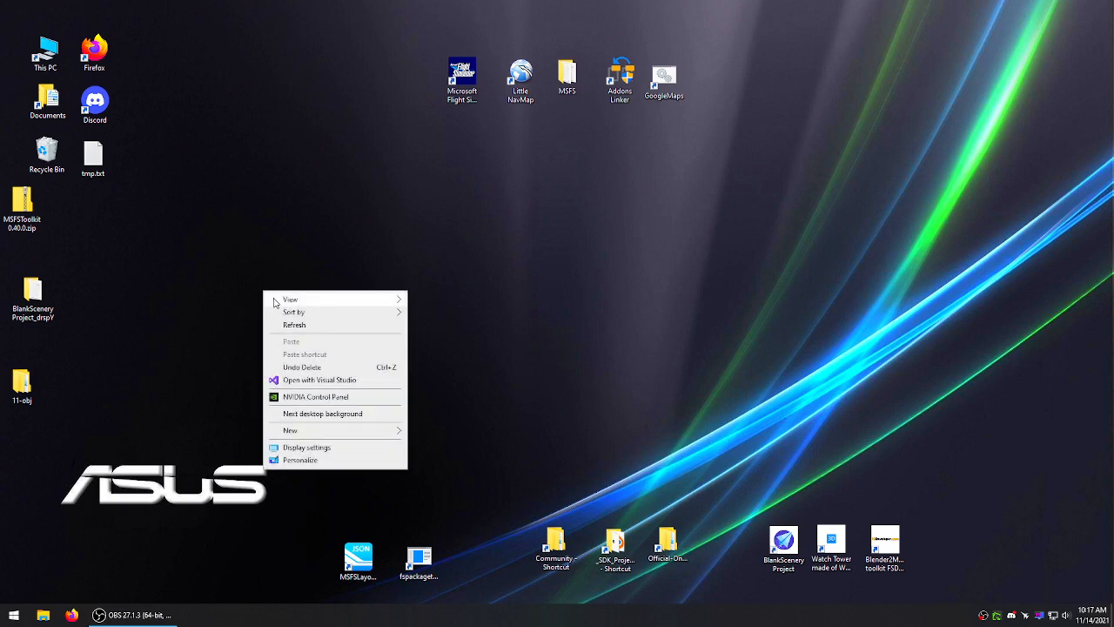
pyautogui.moveTo(323, 430)
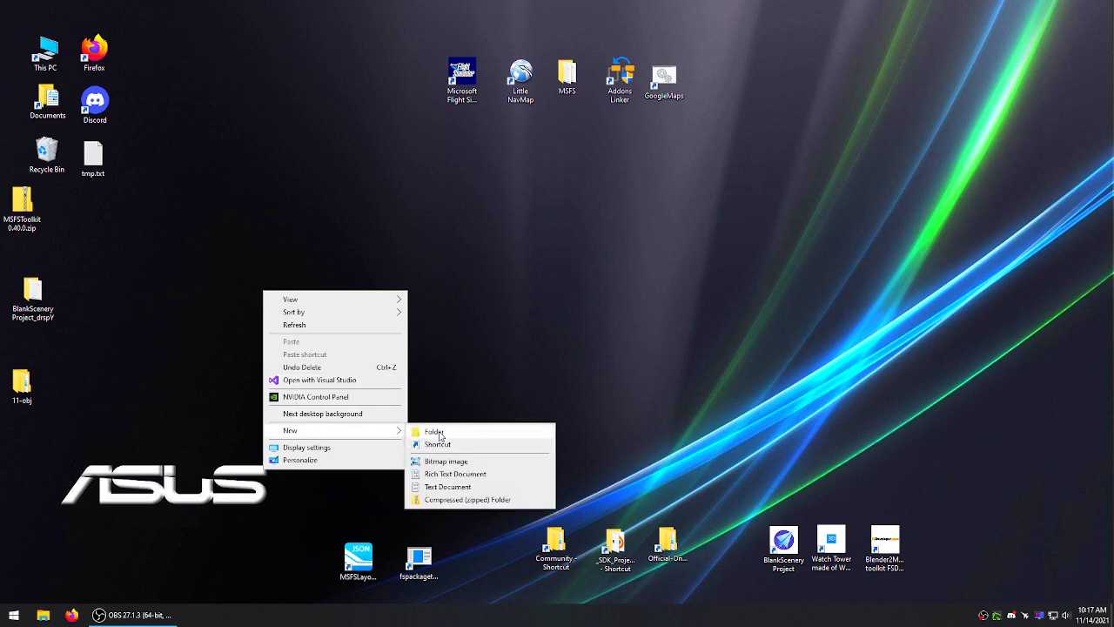
pyautogui.click(426, 432)
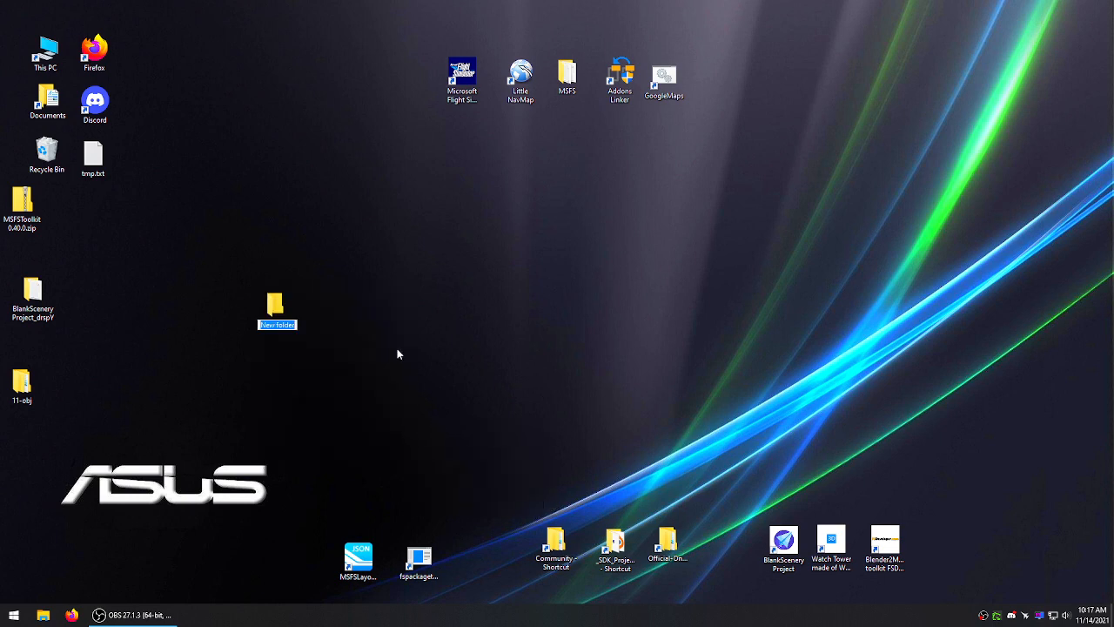
pyautogui.write('CubeM')
pyautogui.write('odel')
pyautogui.write('P')
pyautogui.write('old')
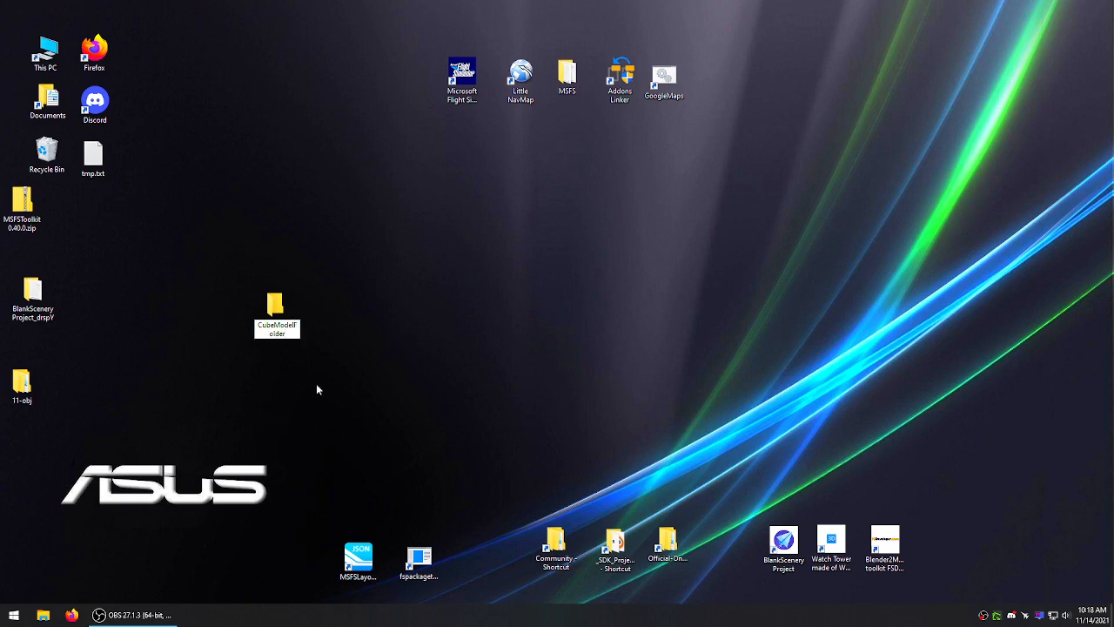
pyautogui.press('Return')
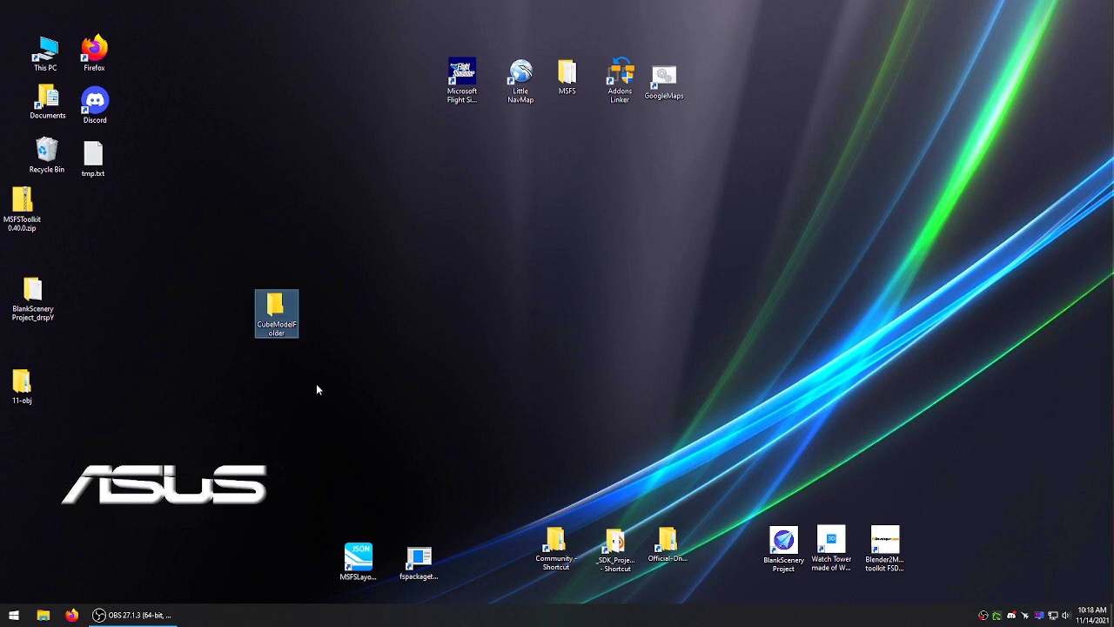
# - Rename the CubeModelFolder folder as "CubeModel Folder"
pyautogui.click(292, 328)
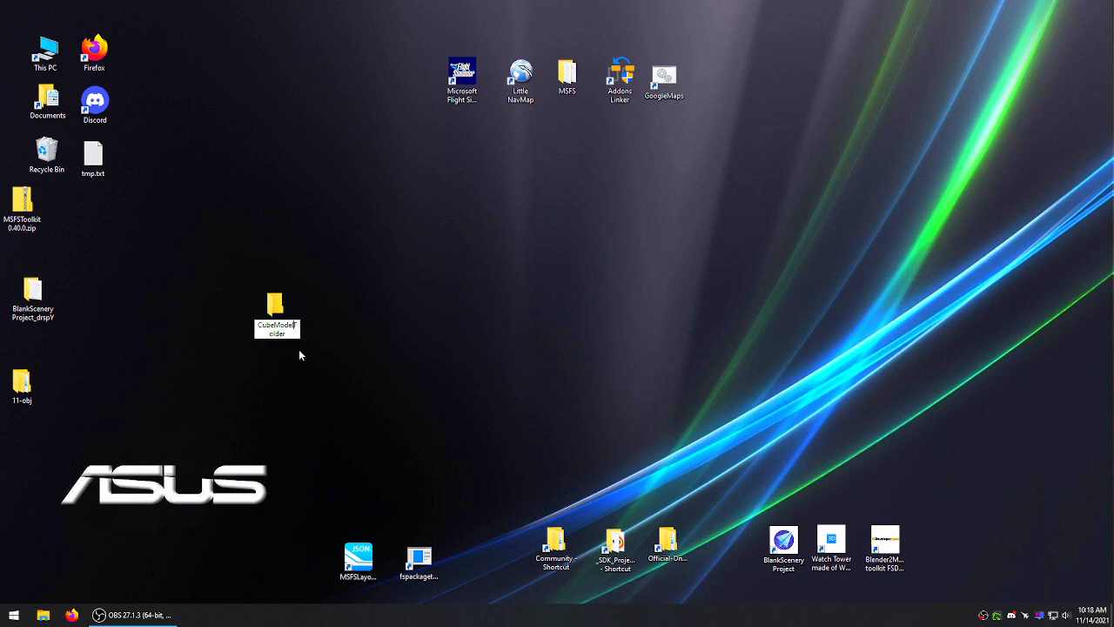
pyautogui.press('Return')
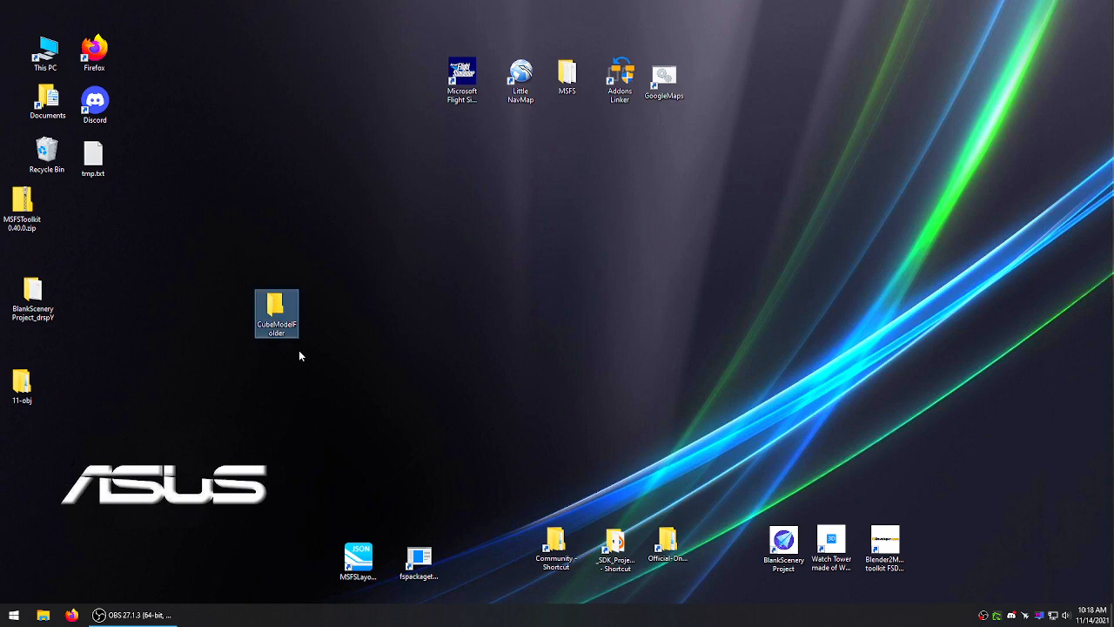
pyautogui.click(286, 327)
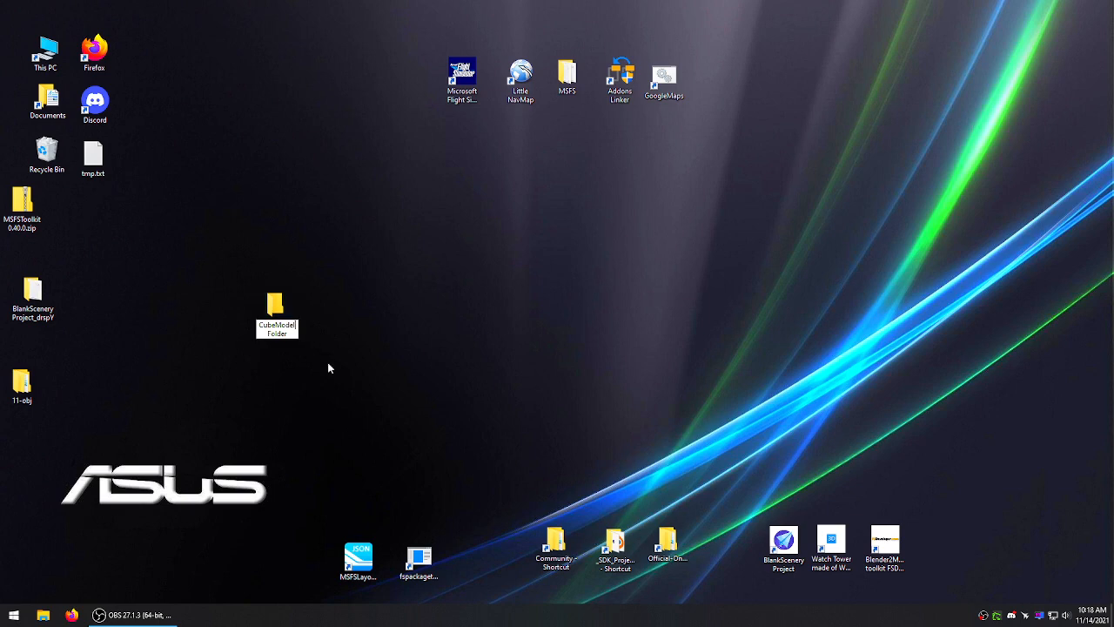
pyautogui.click(336, 331)
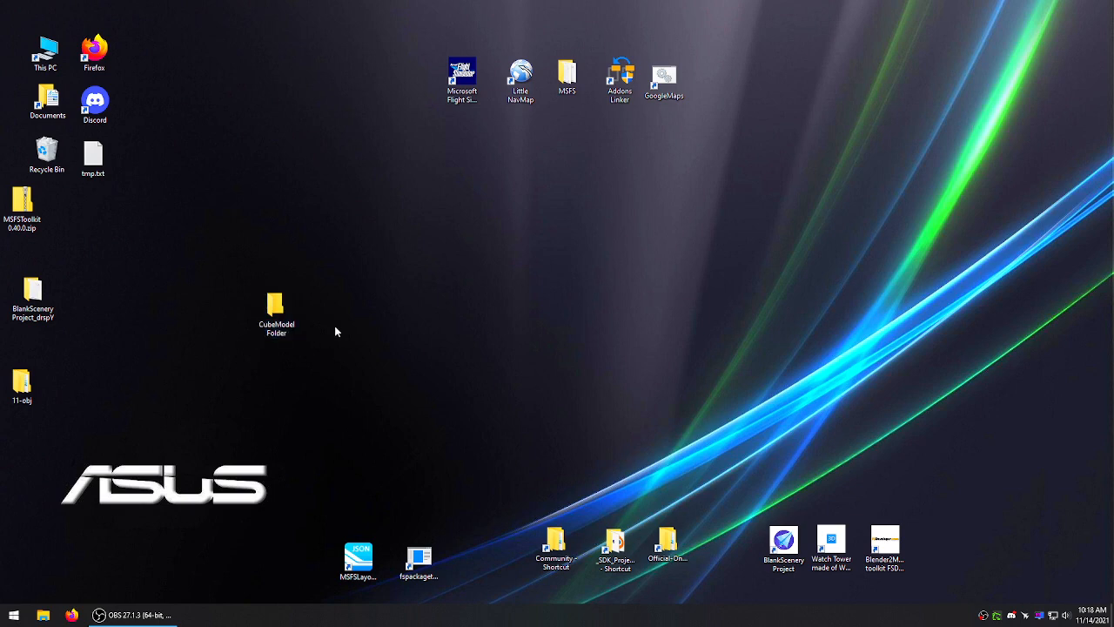
# - Create a subfolder named texture inside CubeModel Folder
pyautogui.doubleClick(290, 310)
pyautogui.rightClick(412, 259)
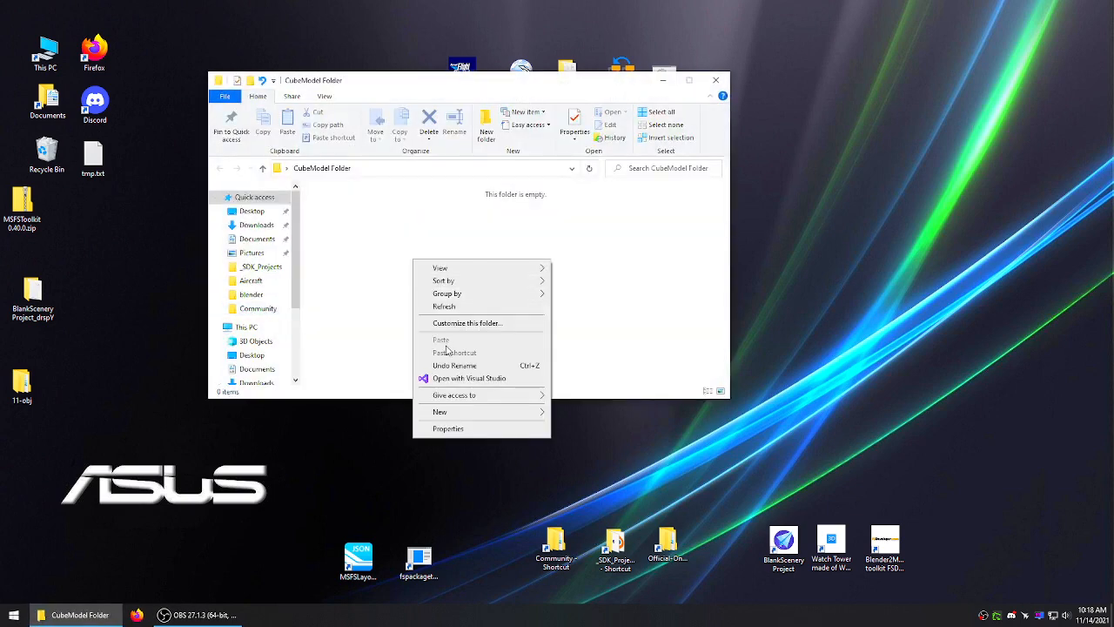
pyautogui.moveTo(442, 411)
pyautogui.click(570, 412)
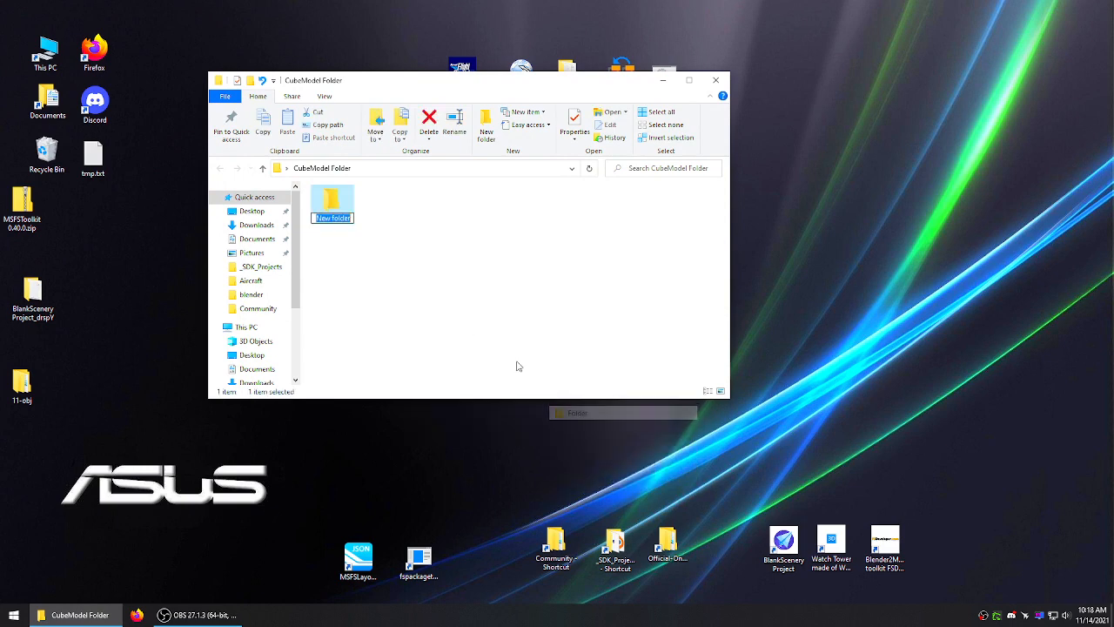
pyautogui.write('texture')
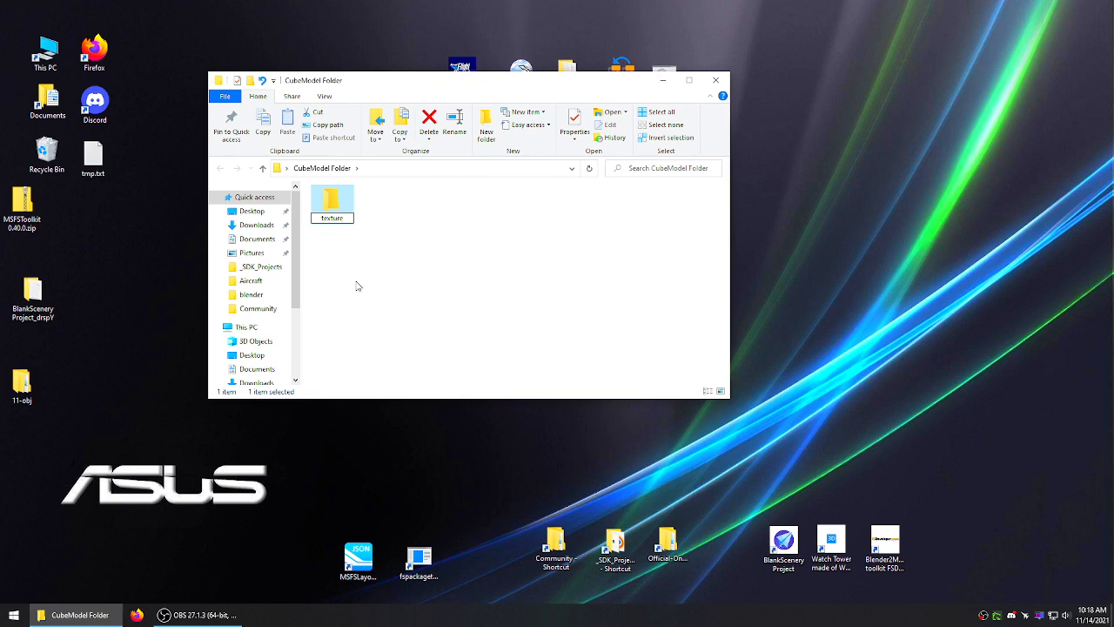
pyautogui.click(364, 285)
# - Create a second subfolder named CubeModel beside texture in CubeModel Folder
pyautogui.rightClick(434, 231)
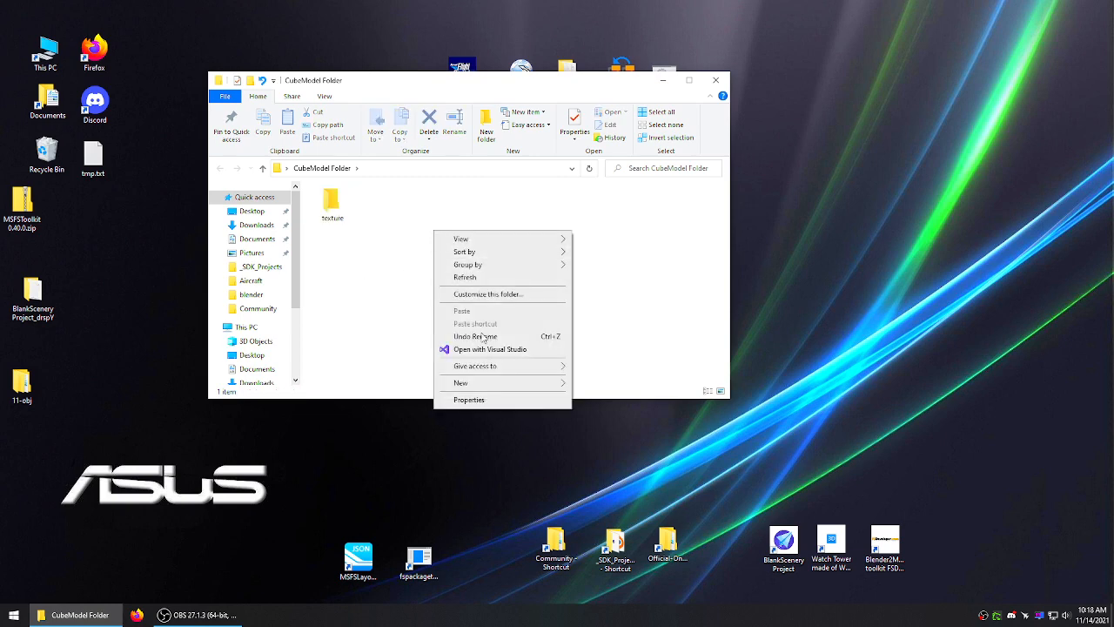
pyautogui.moveTo(474, 383)
pyautogui.click(599, 386)
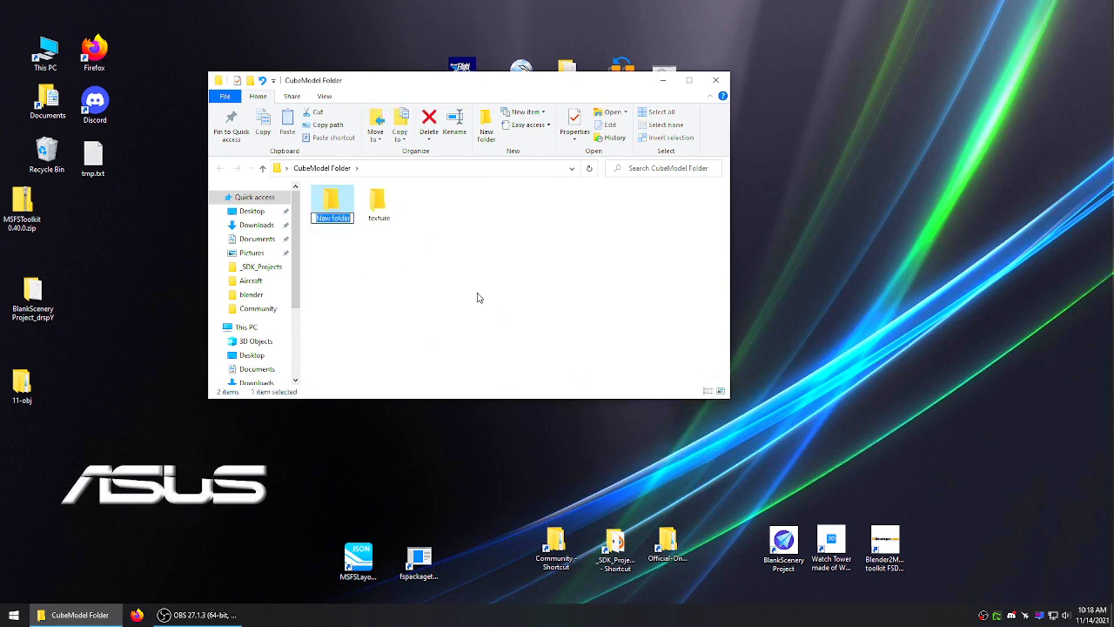
pyautogui.write('CubeModel')
pyautogui.click(326, 211)
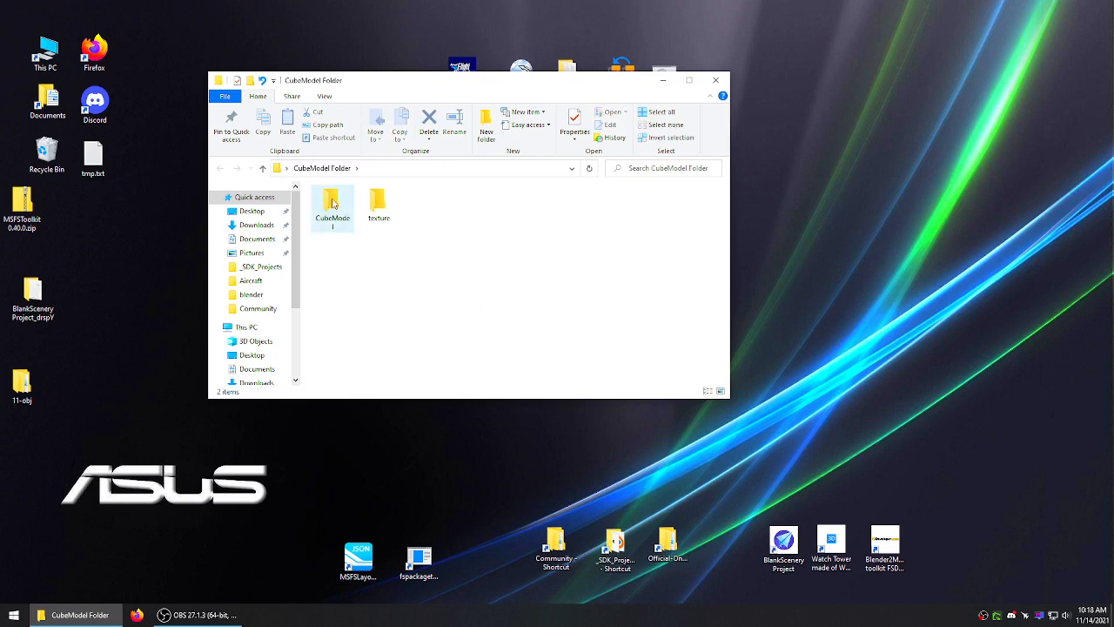
# - Close the CubeModel Folder window and move that folder lower on the desktop
pyautogui.click(451, 256)
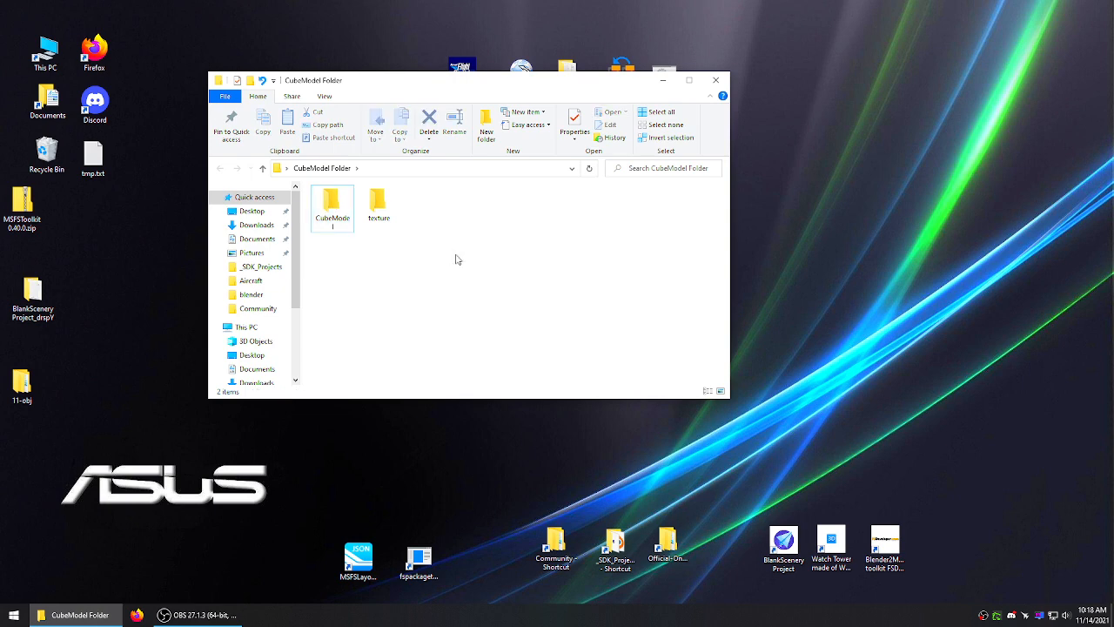
pyautogui.click(715, 80)
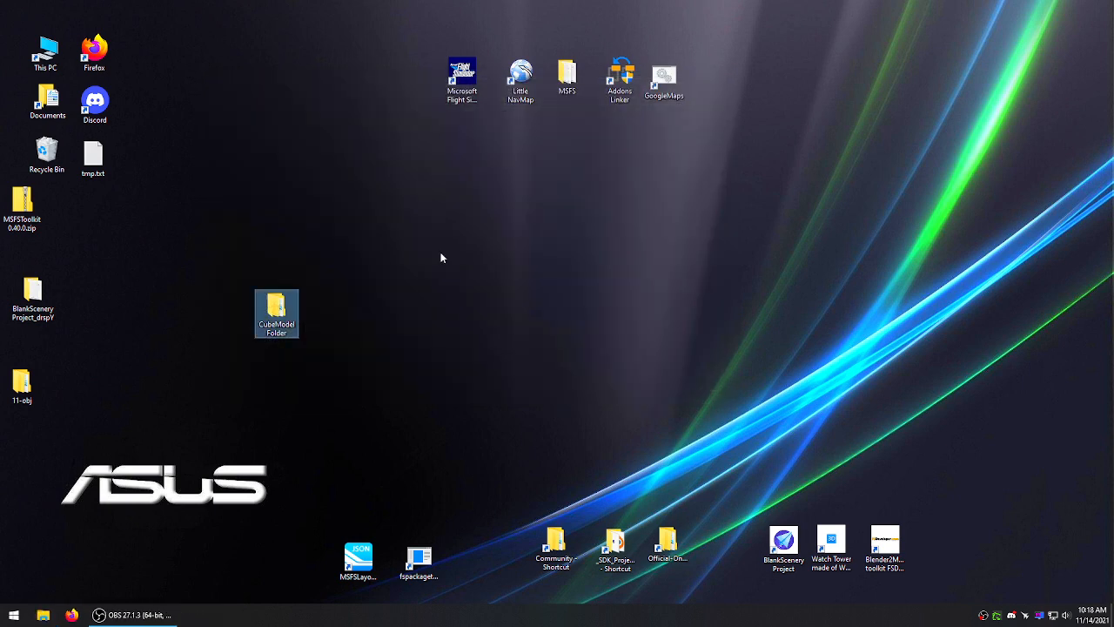
pyautogui.moveTo(291, 322); pyautogui.dragTo(261, 402)
# - Examine the contents of the BlankScenery Project_drspY folder and its Custom Blank Project subfolder
pyautogui.doubleClick(27, 289)
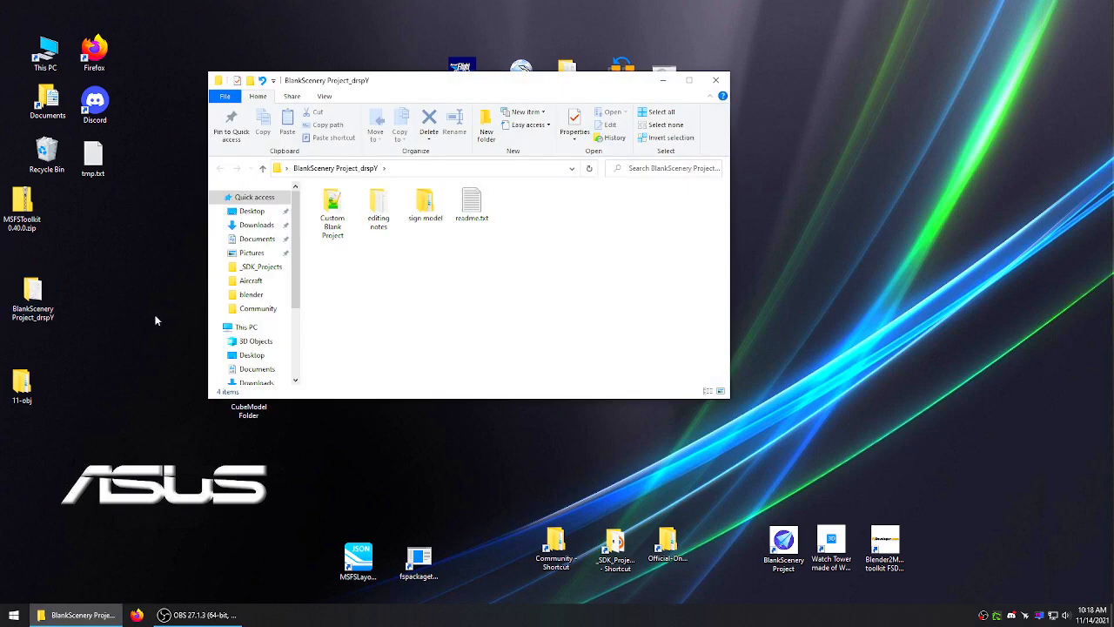
pyautogui.click(334, 219)
pyautogui.doubleClick(334, 220)
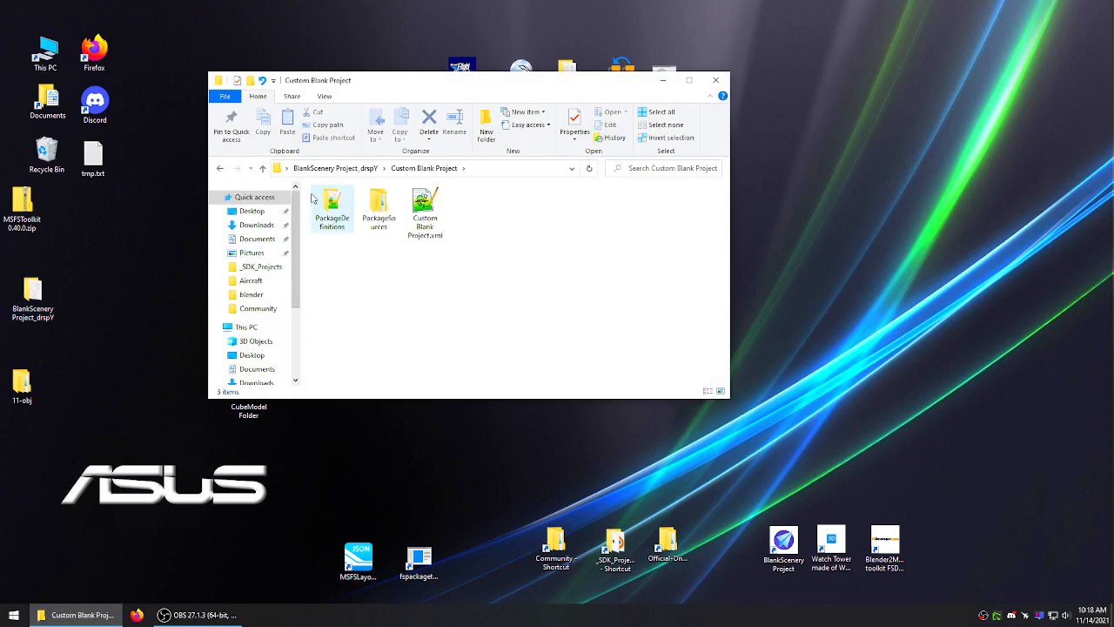
pyautogui.click(263, 168)
pyautogui.moveTo(509, 248); pyautogui.dragTo(356, 185)
pyautogui.click(424, 251)
pyautogui.rightClick(328, 201)
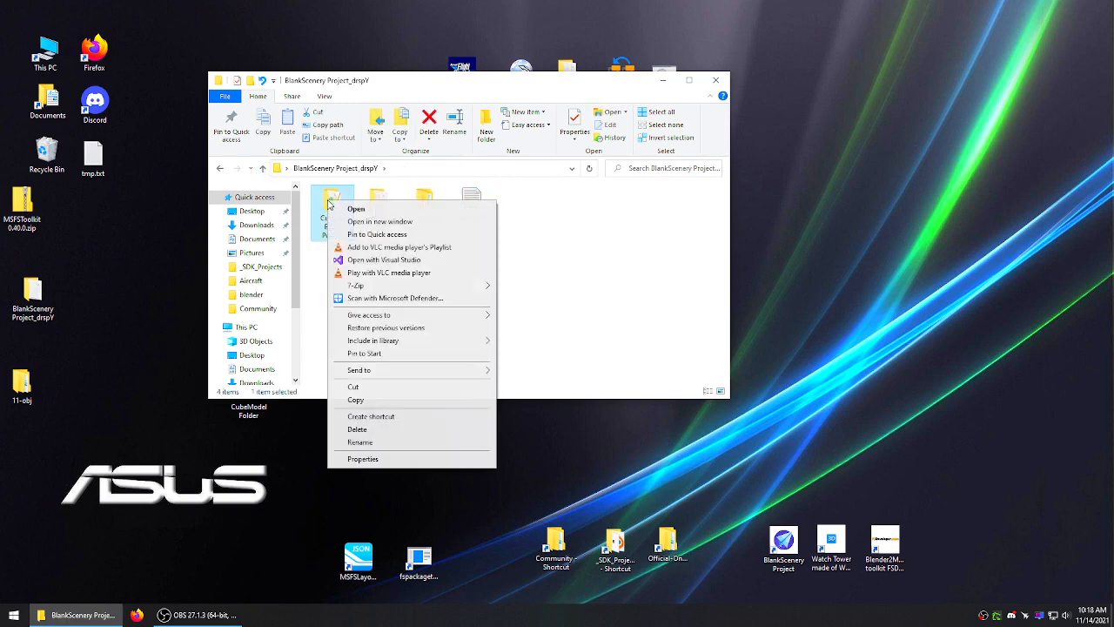
# - Open the WoodenSign folder inside sign model and select its .bin, .gltf and .xml files
pyautogui.doubleClick(425, 201)
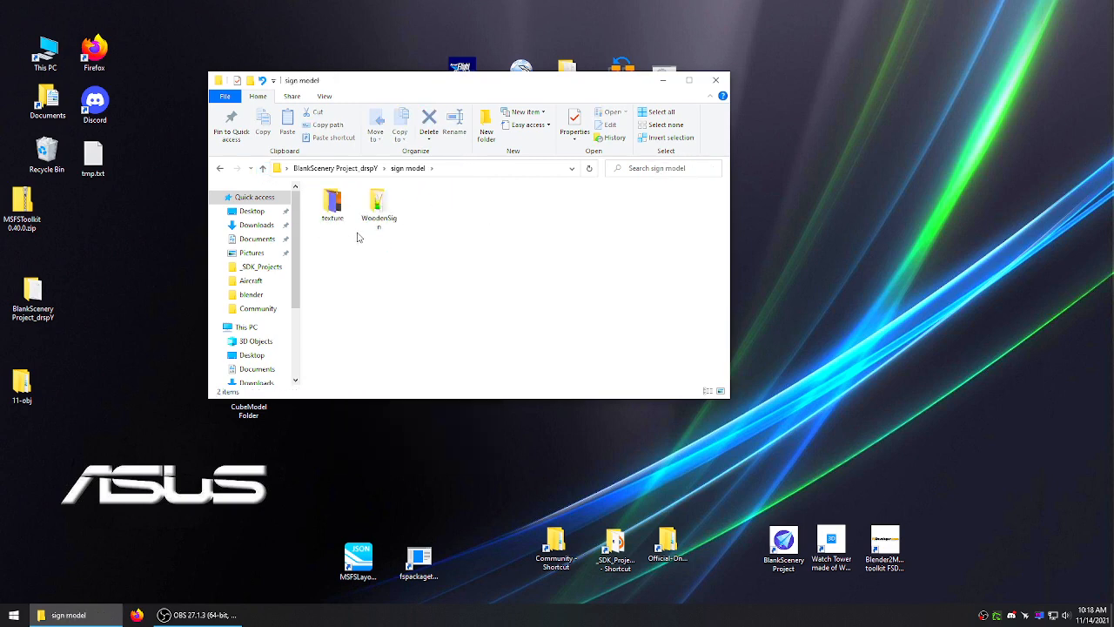
pyautogui.doubleClick(379, 209)
pyautogui.moveTo(463, 253); pyautogui.dragTo(315, 188)
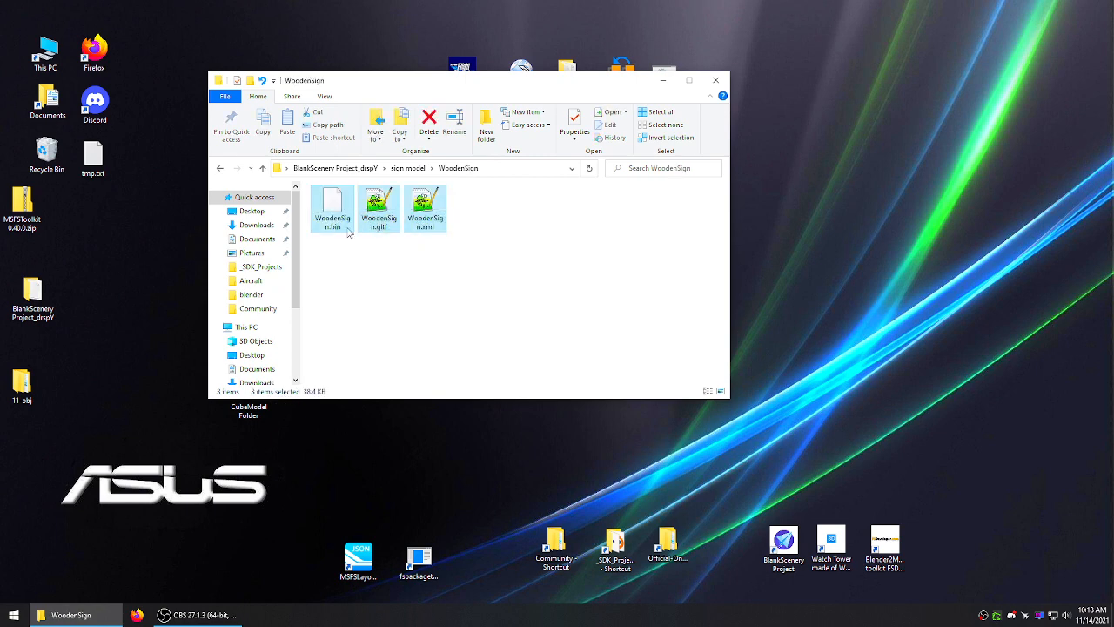
# - Look at the image files in sign model's texture folder and return to the BlankScenery Project_drspY folder
pyautogui.click(401, 270)
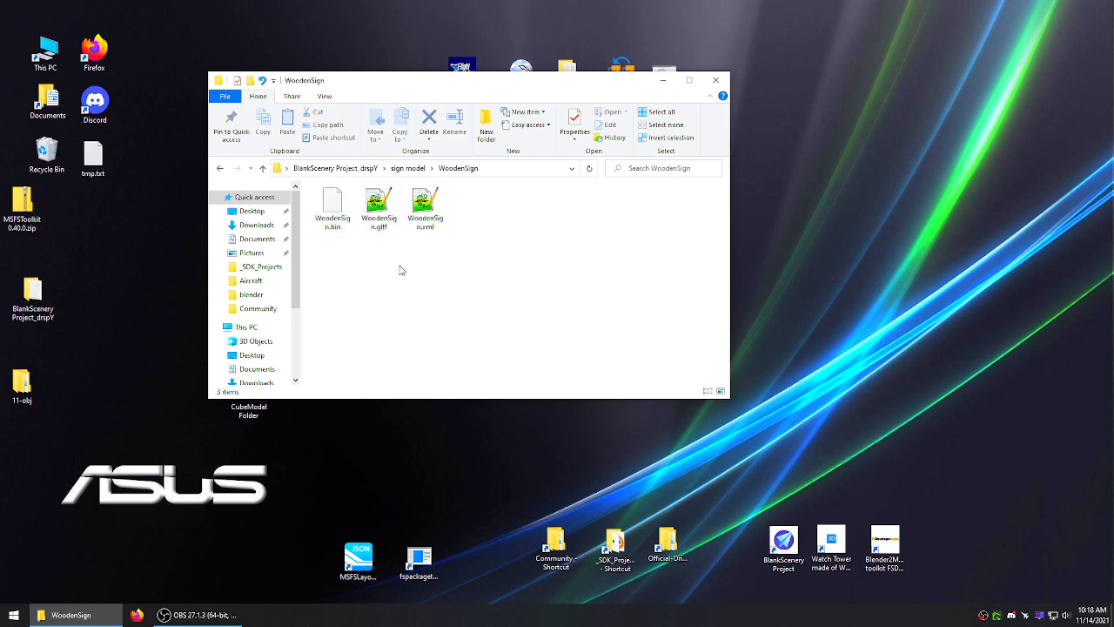
pyautogui.click(262, 168)
pyautogui.click(333, 205)
pyautogui.doubleClick(334, 204)
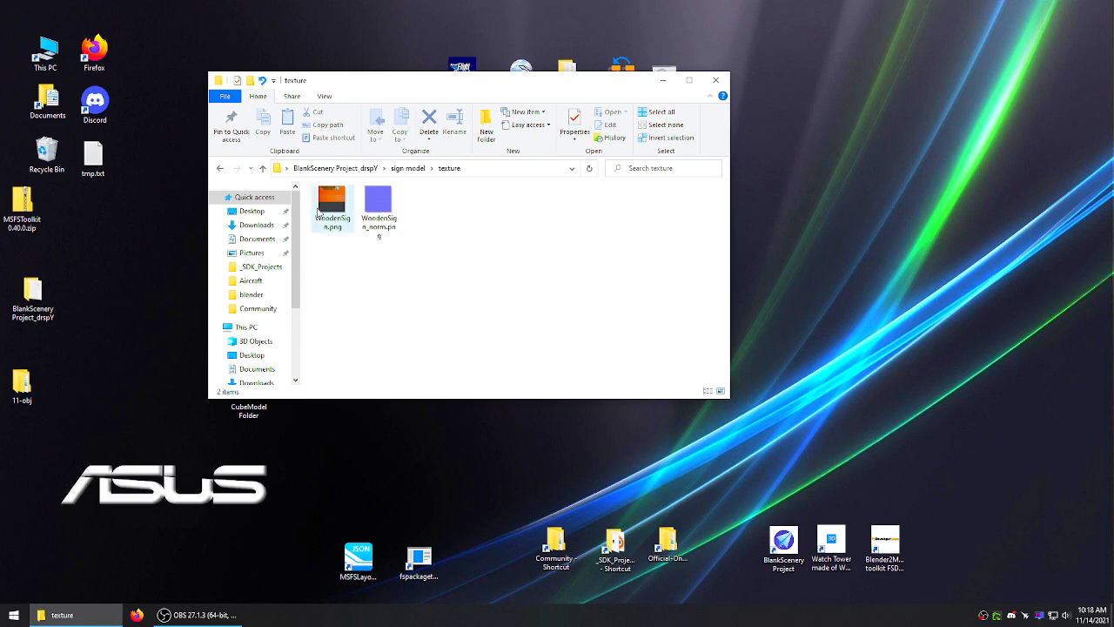
pyautogui.click(263, 170)
pyautogui.click(264, 170)
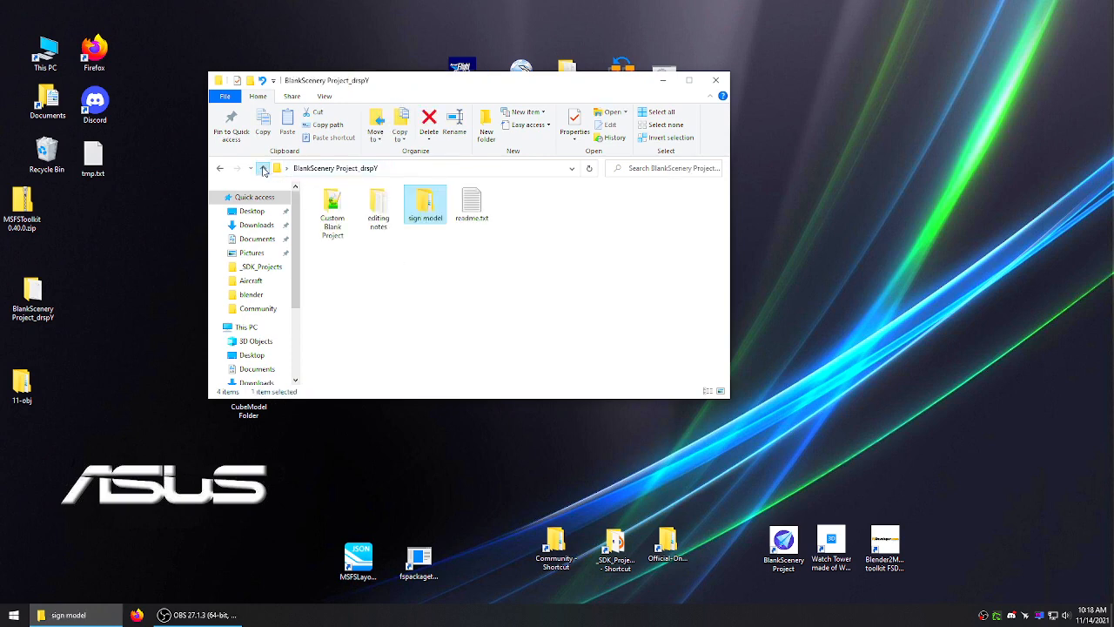
# - Copy the Custom Blank Project folder from BlankScenery Project_drspY onto the desktop and close the folder window
pyautogui.click(381, 208)
pyautogui.click(426, 205)
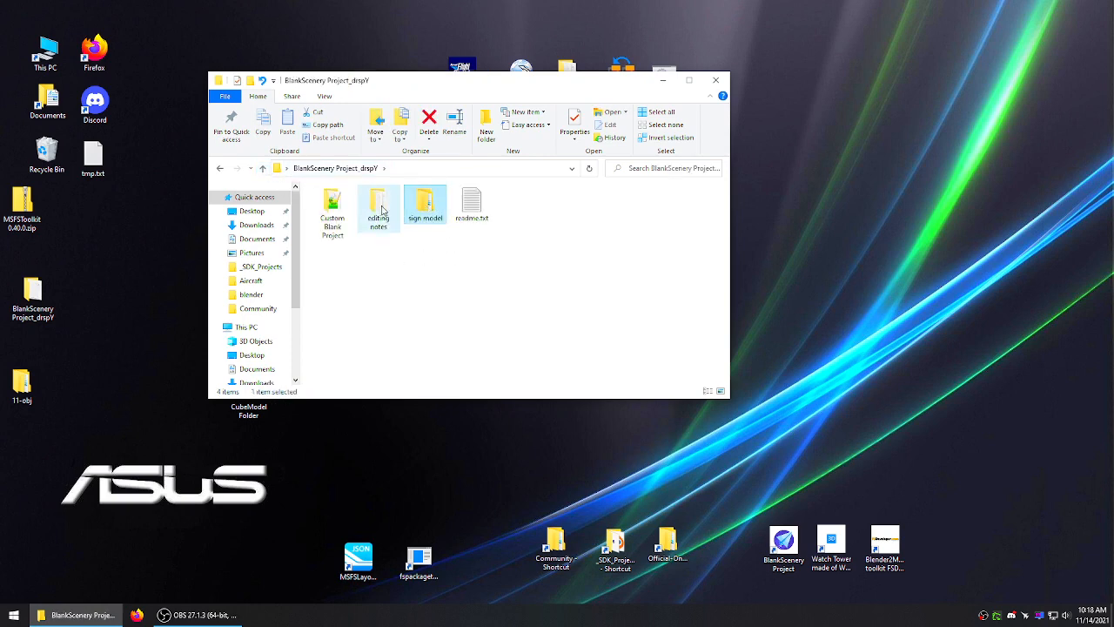
pyautogui.rightClick(334, 210)
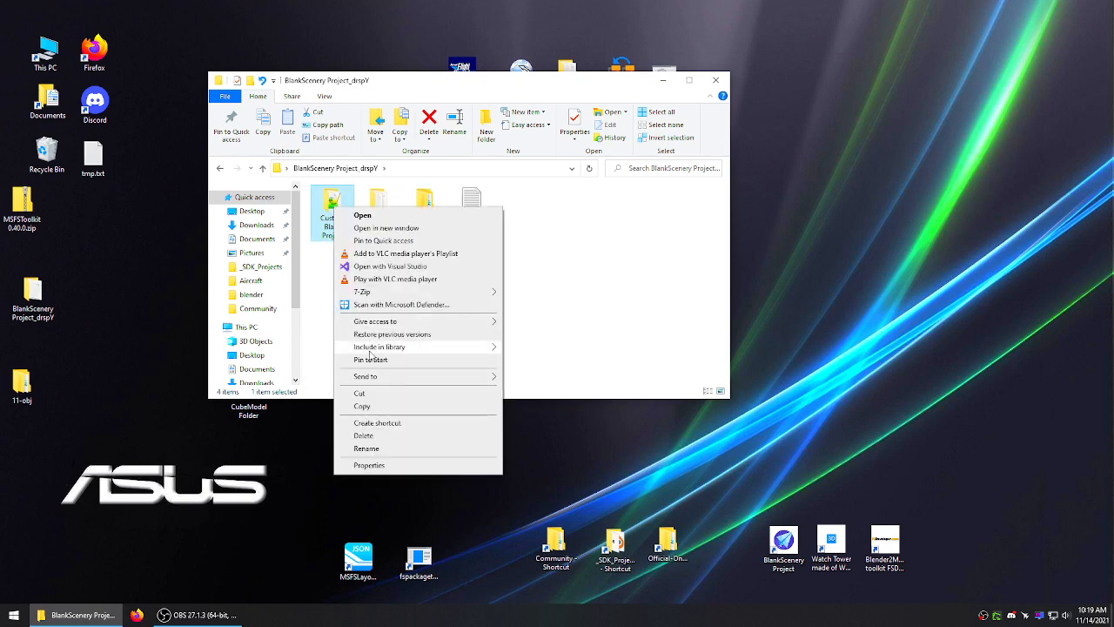
pyautogui.click(363, 406)
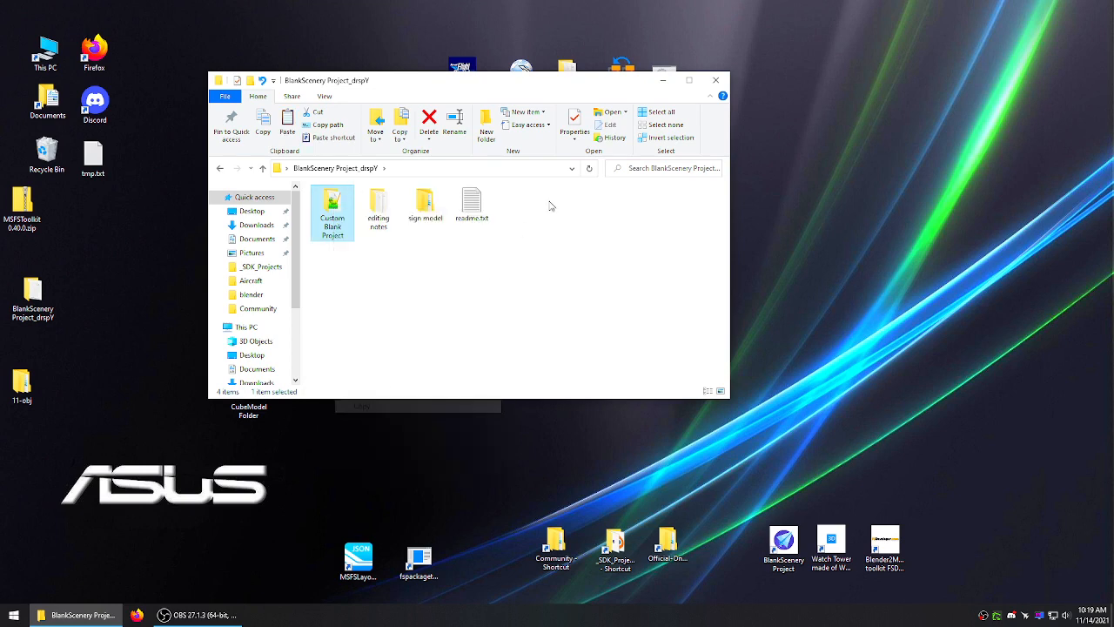
pyautogui.click(715, 80)
pyautogui.rightClick(345, 244)
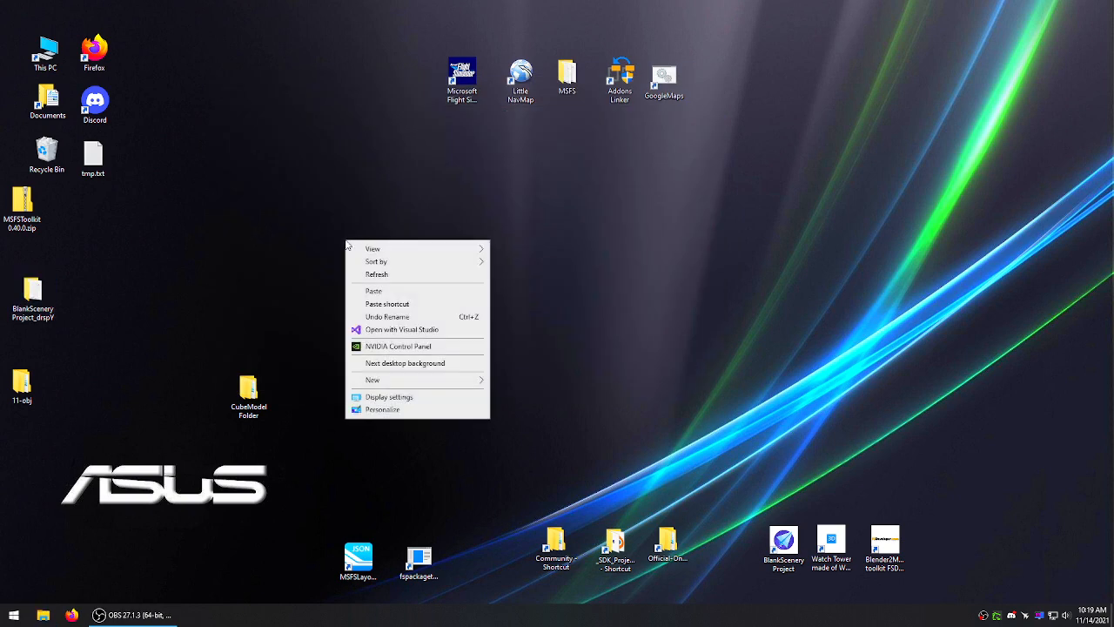
pyautogui.click(365, 289)
# - Move the pasted Custom Blank Project folder on the desktop close to the Firefox and Discord icons
pyautogui.moveTo(344, 204); pyautogui.dragTo(204, 97)
pyautogui.click(267, 154)
pyautogui.click(221, 106)
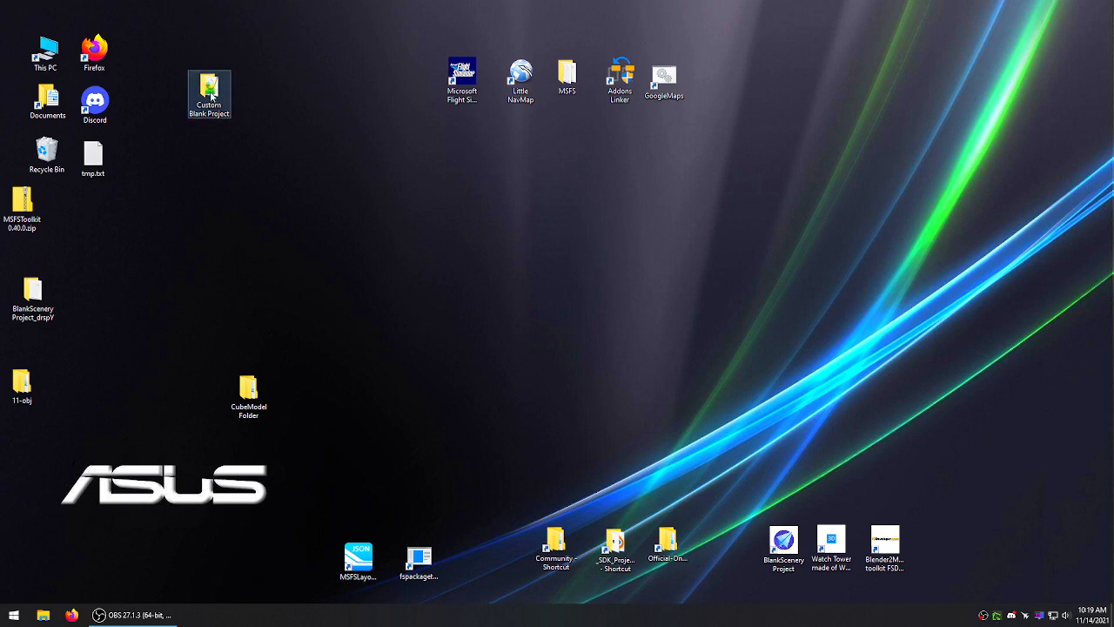
# - Open CubeModel Folder from the desktop and launch Blender
pyautogui.doubleClick(248, 389)
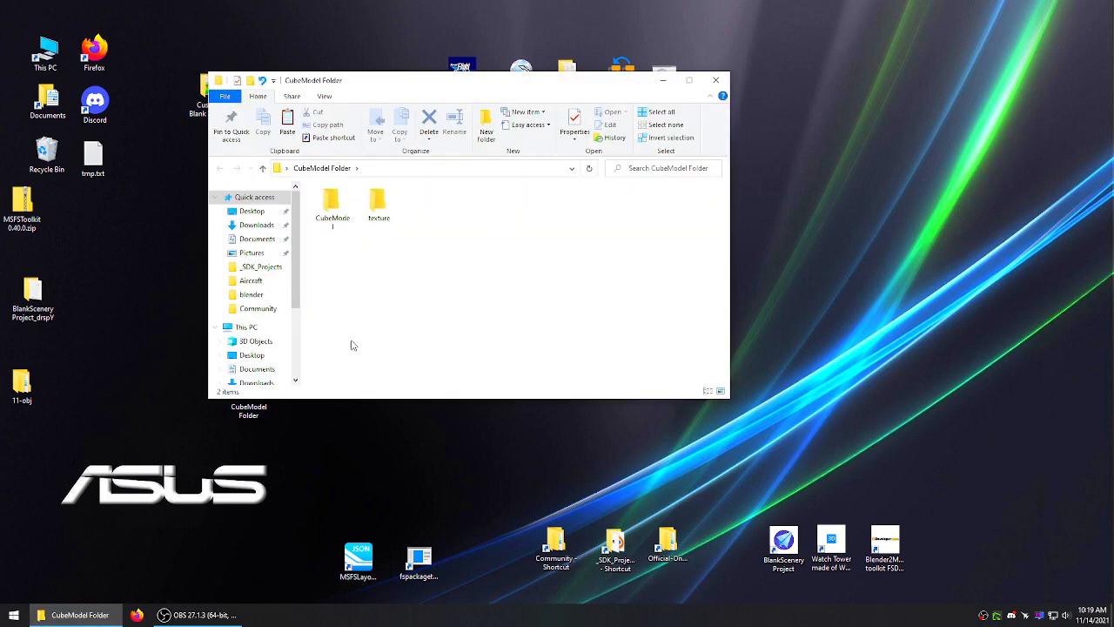
pyautogui.click(13, 615)
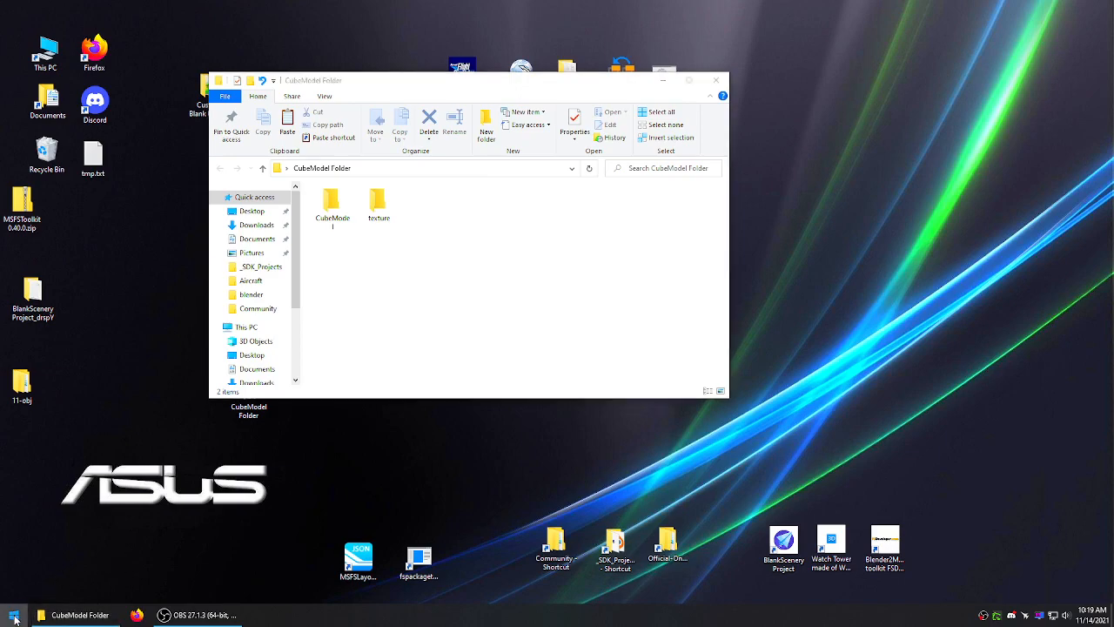
pyautogui.click(275, 489)
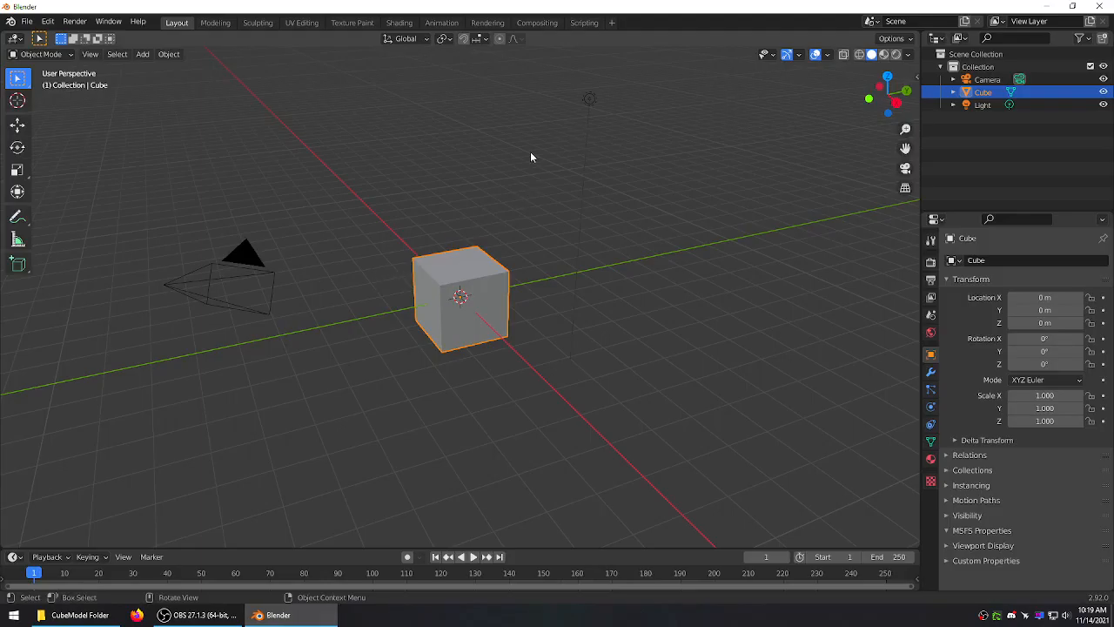
# - Delete the light and the camera from the default scene, keeping only the cube
pyautogui.click(592, 100)
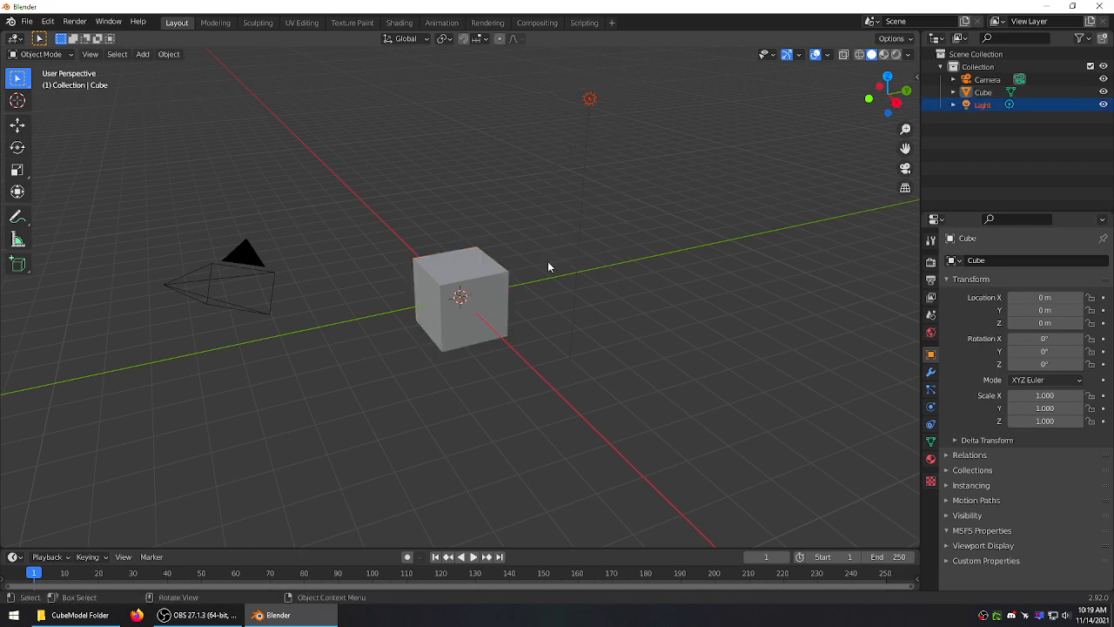
pyautogui.press('Delete')
pyautogui.moveTo(342, 218); pyautogui.dragTo(162, 354)
pyautogui.press('Delete')
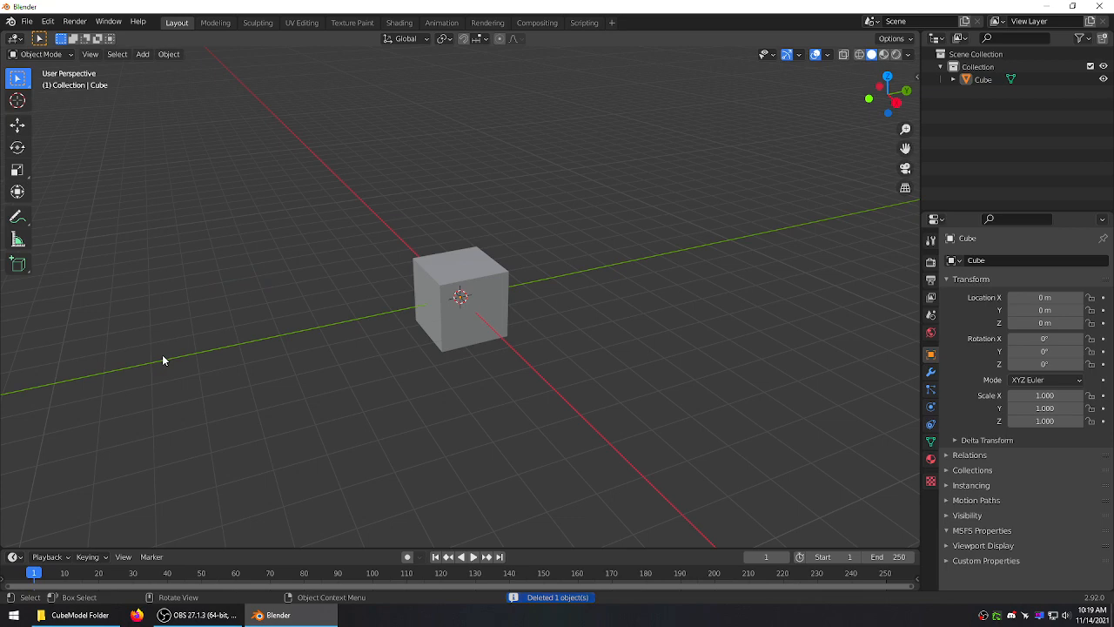
# - Raise the cube about 0.99 m along Z in the right orthographic view so its base rests on the ground plane
pyautogui.click(18, 126)
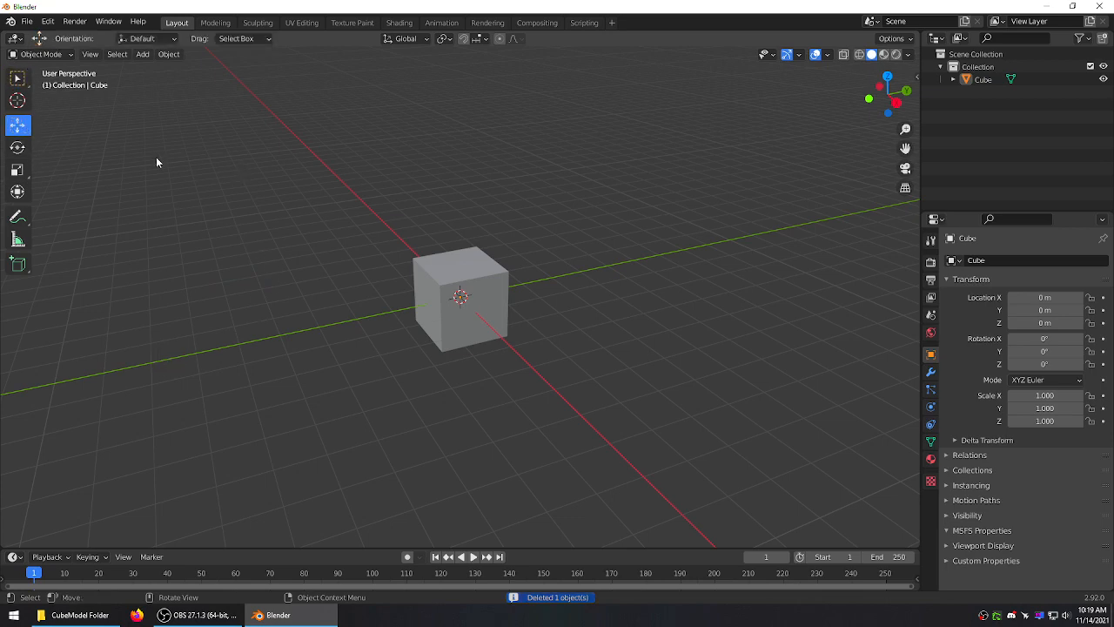
pyautogui.click(990, 83)
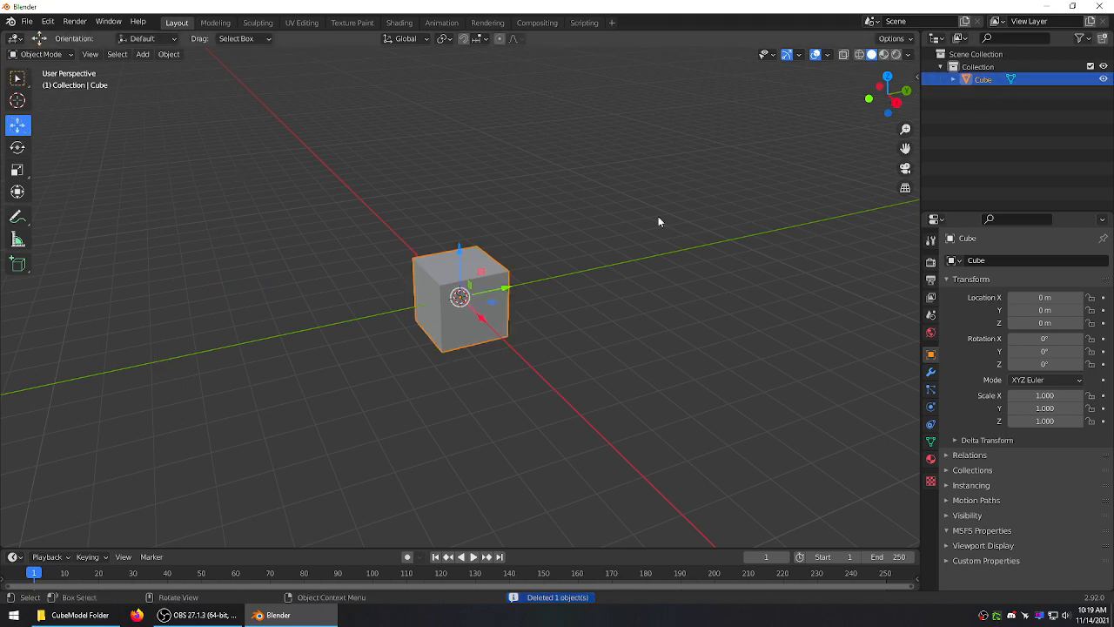
pyautogui.click(895, 103)
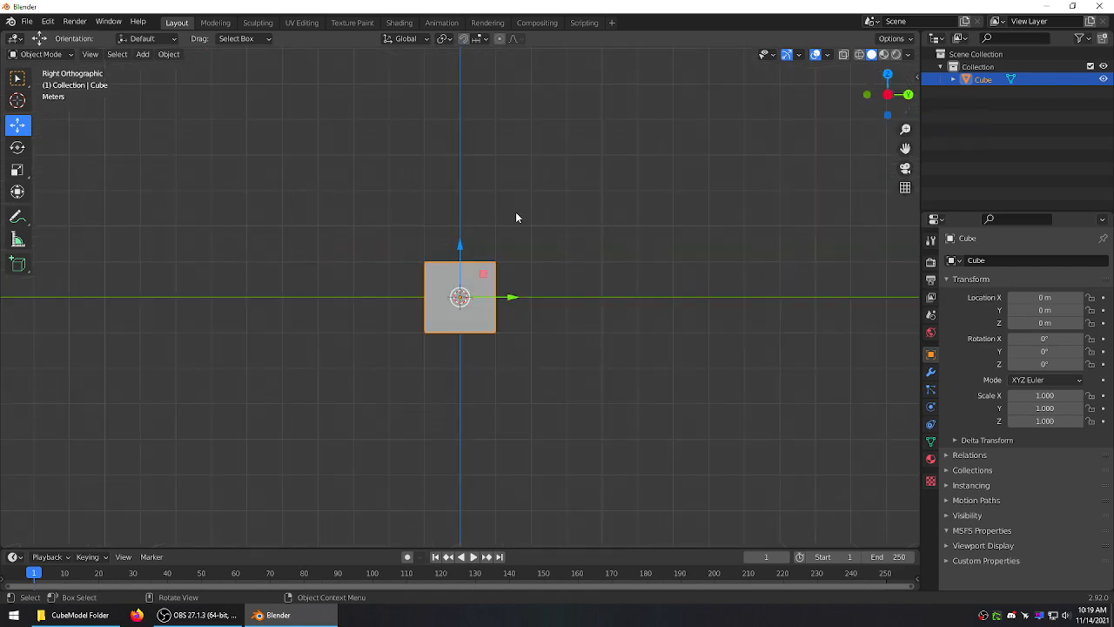
pyautogui.scroll(3, 463, 241)
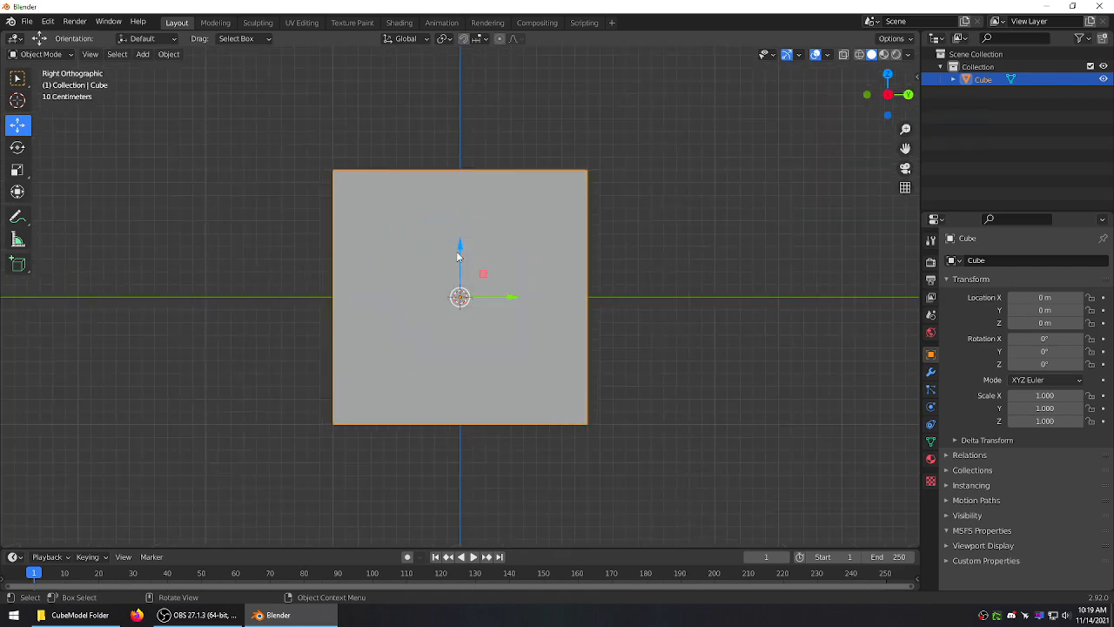
pyautogui.moveTo(461, 250); pyautogui.dragTo(458, 116)
pyautogui.click(737, 129)
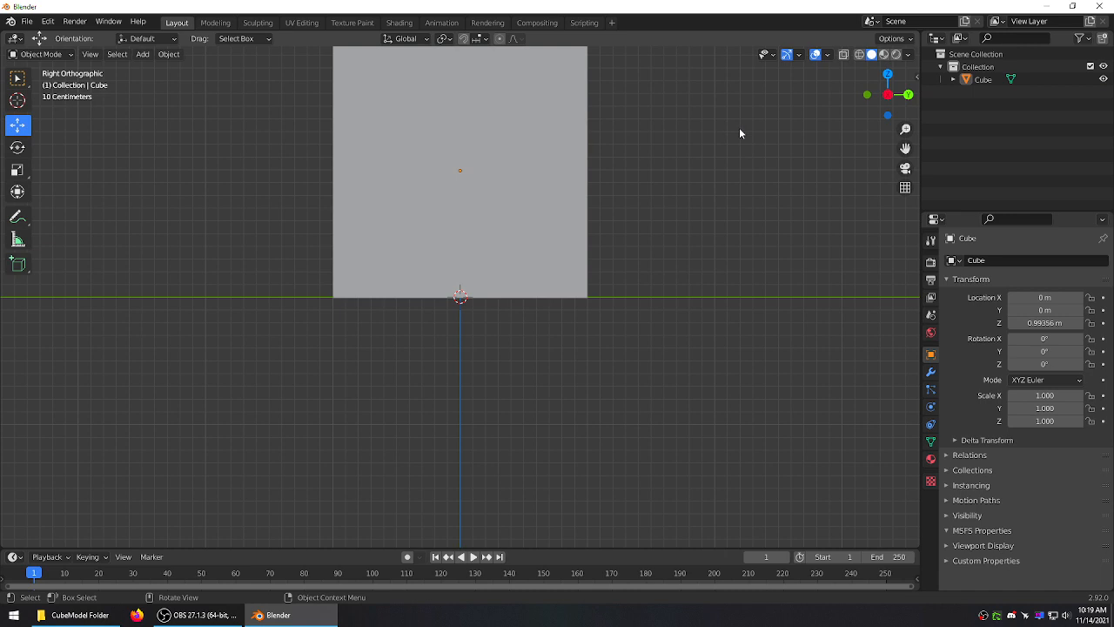
pyautogui.scroll(-5, 739, 135)
pyautogui.moveTo(583, 155); pyautogui.dragTo(564, 325, button='middle')
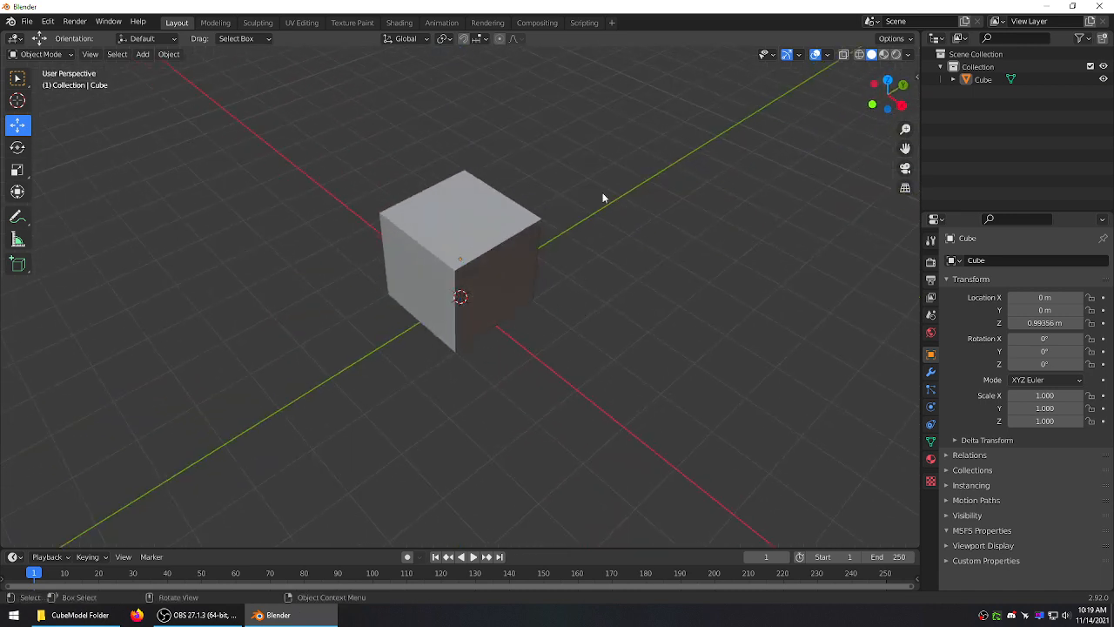
pyautogui.scroll(-2, 626, 128)
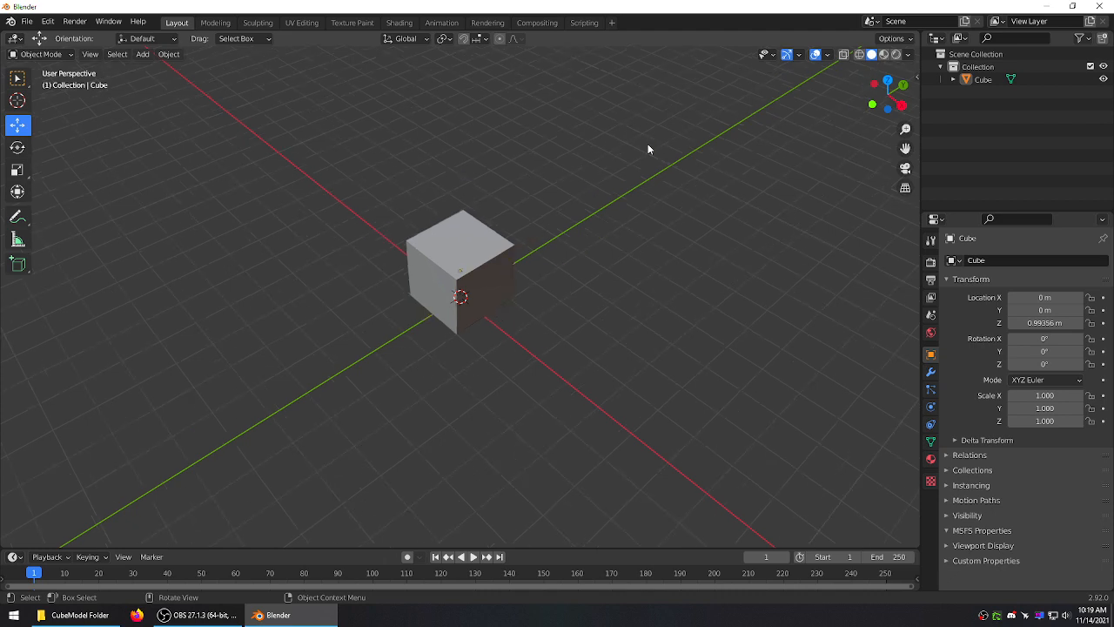
pyautogui.moveTo(647, 148); pyautogui.dragTo(691, 109, button='middle')
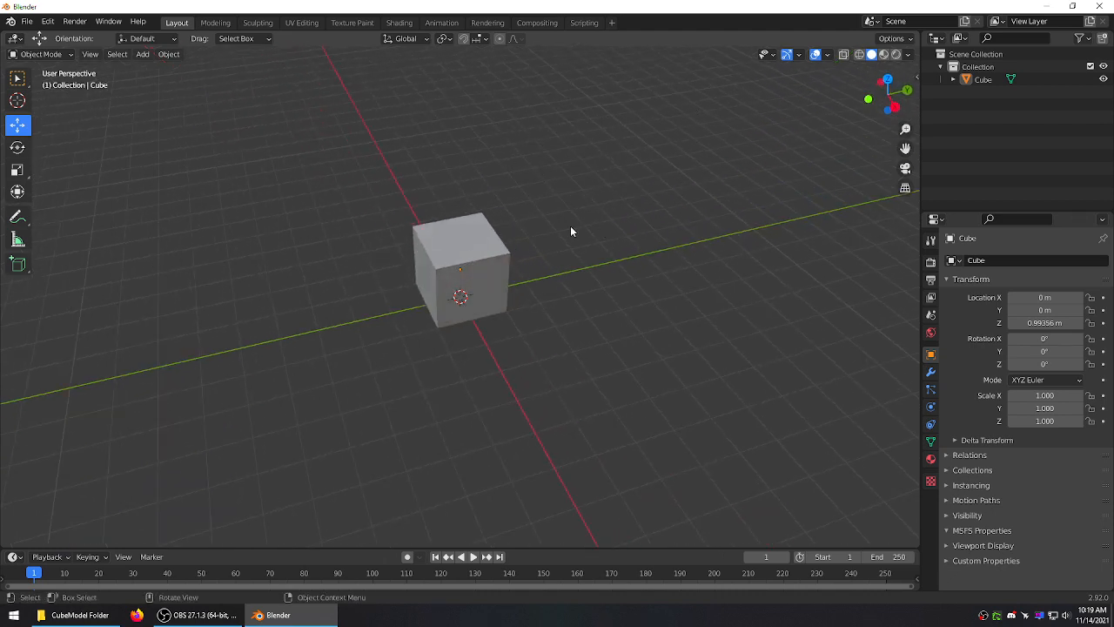
# - Save the scene as Cube.blend in the desktop's CubeModel Folder
pyautogui.click(27, 21)
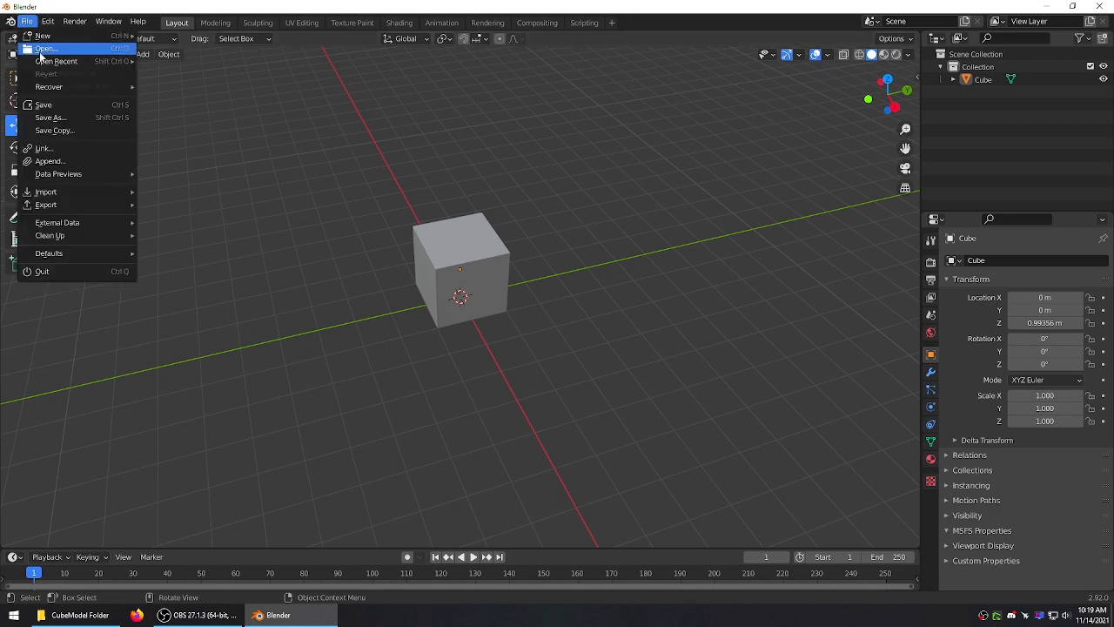
pyautogui.click(55, 116)
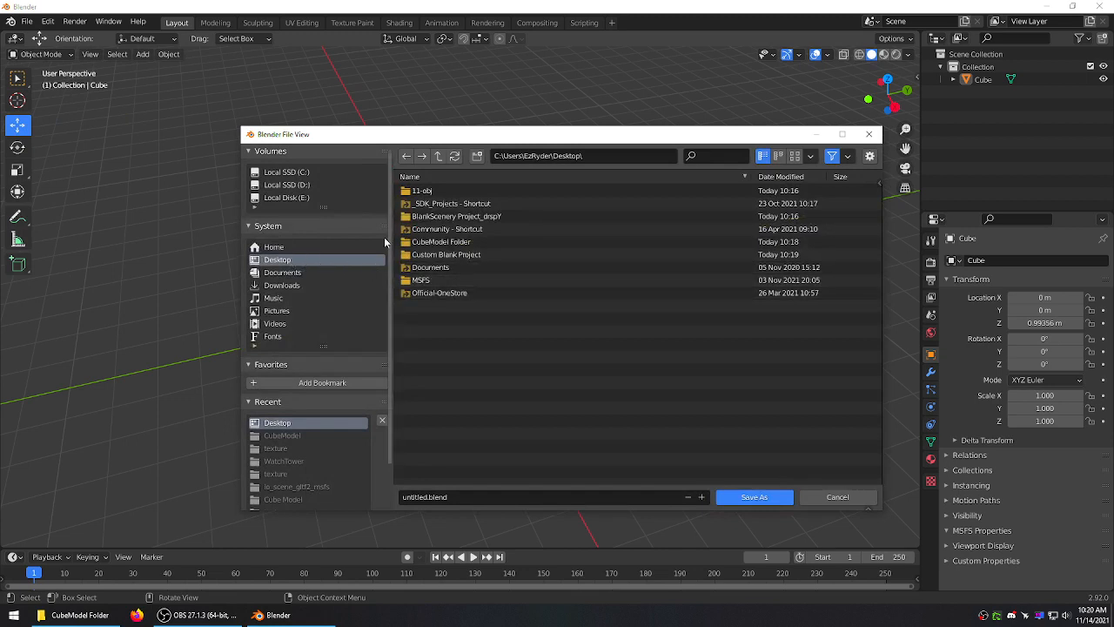
pyautogui.doubleClick(441, 243)
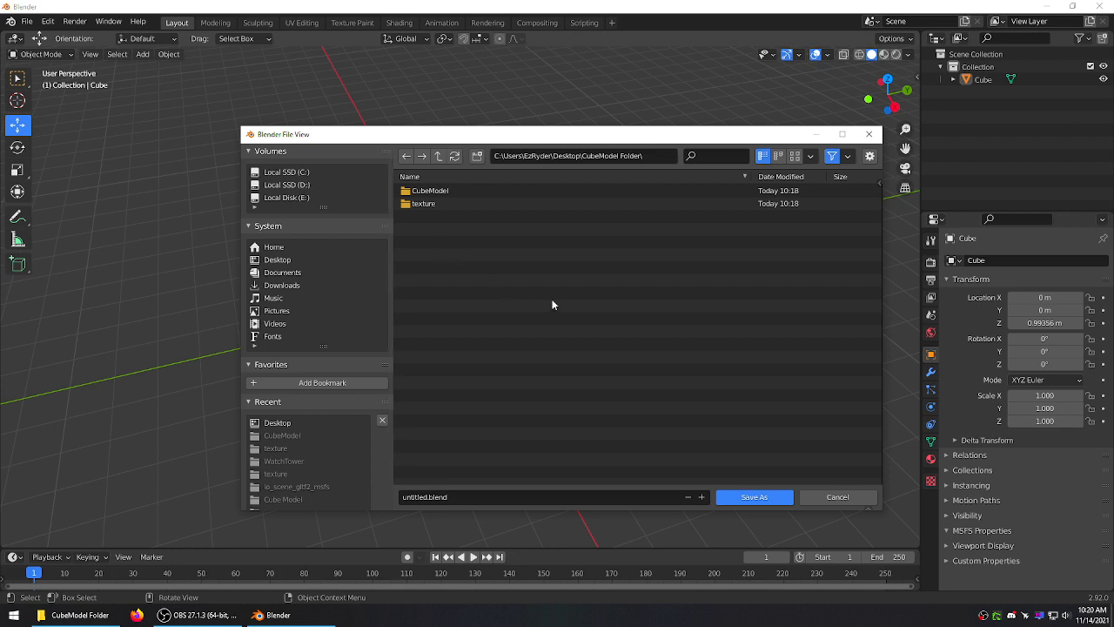
pyautogui.click(437, 497)
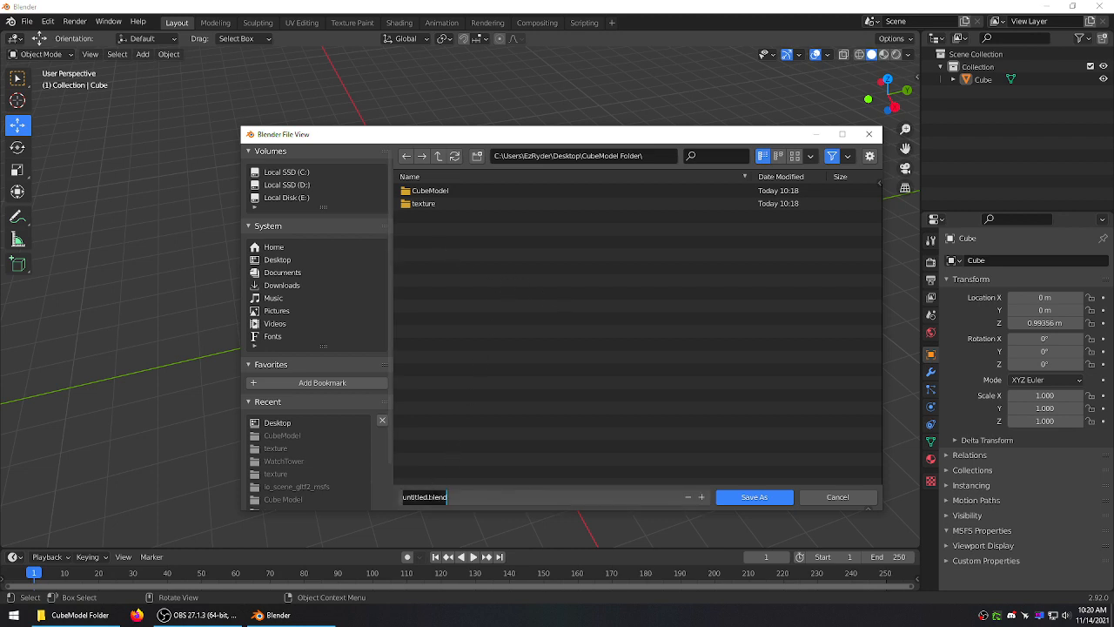
pyautogui.click(428, 497)
pyautogui.click(566, 357)
pyautogui.click(755, 496)
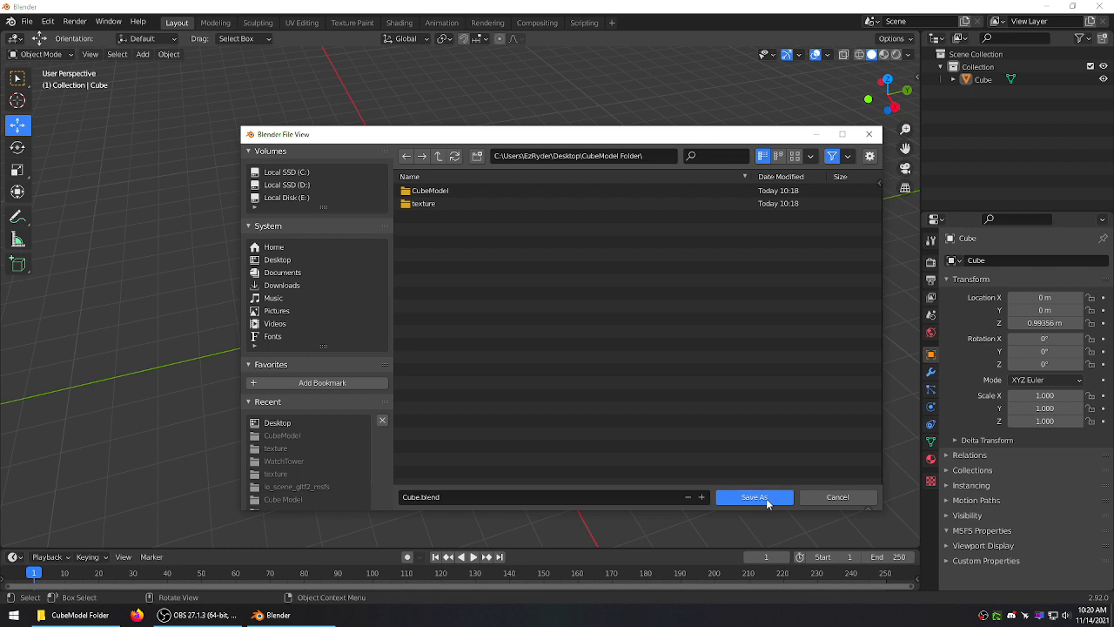
pyautogui.moveTo(500, 178); pyautogui.dragTo(519, 151, button='middle')
pyautogui.click(28, 21)
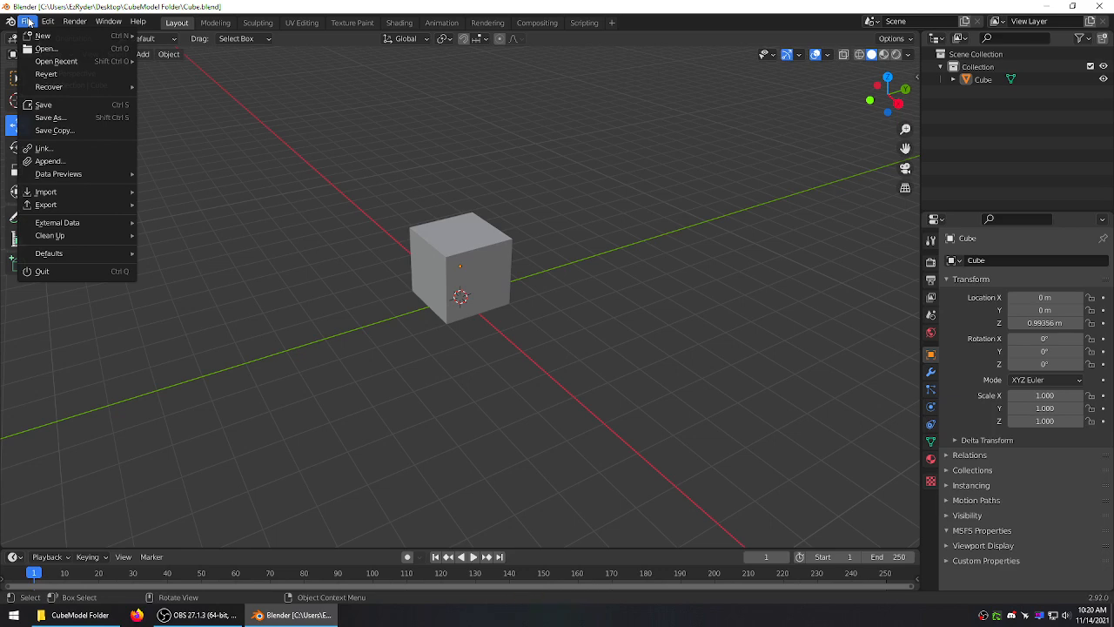
pyautogui.moveTo(37, 32)
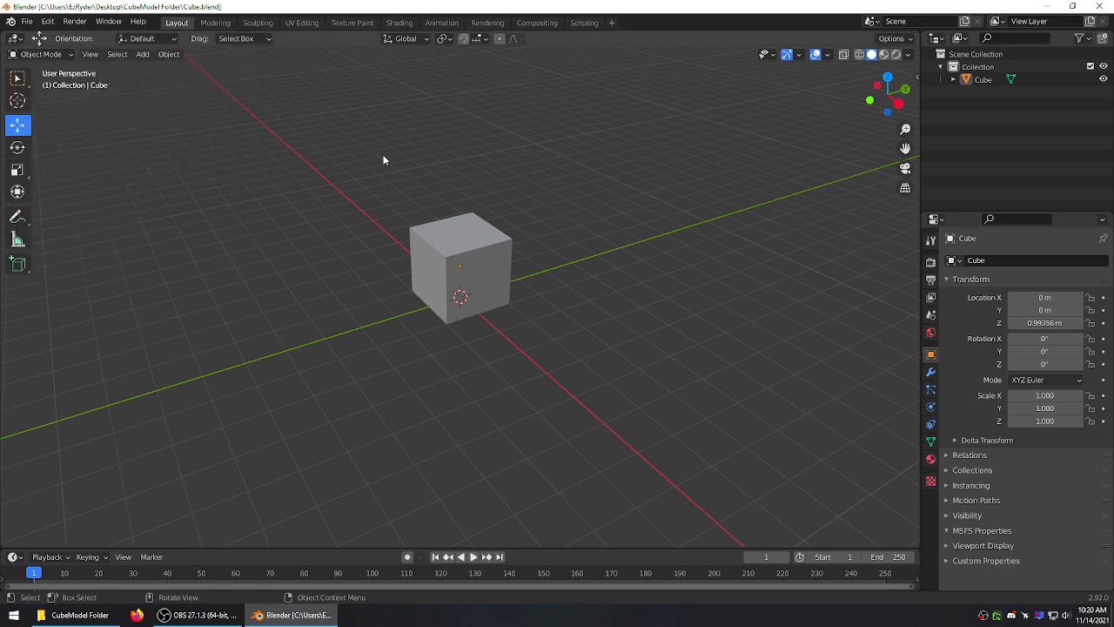
pyautogui.moveTo(473, 189)
pyautogui.mouseDown(button='middle')
pyautogui.moveTo(450, 179)
pyautogui.moveTo(487, 179)
pyautogui.mouseUp(button='middle')
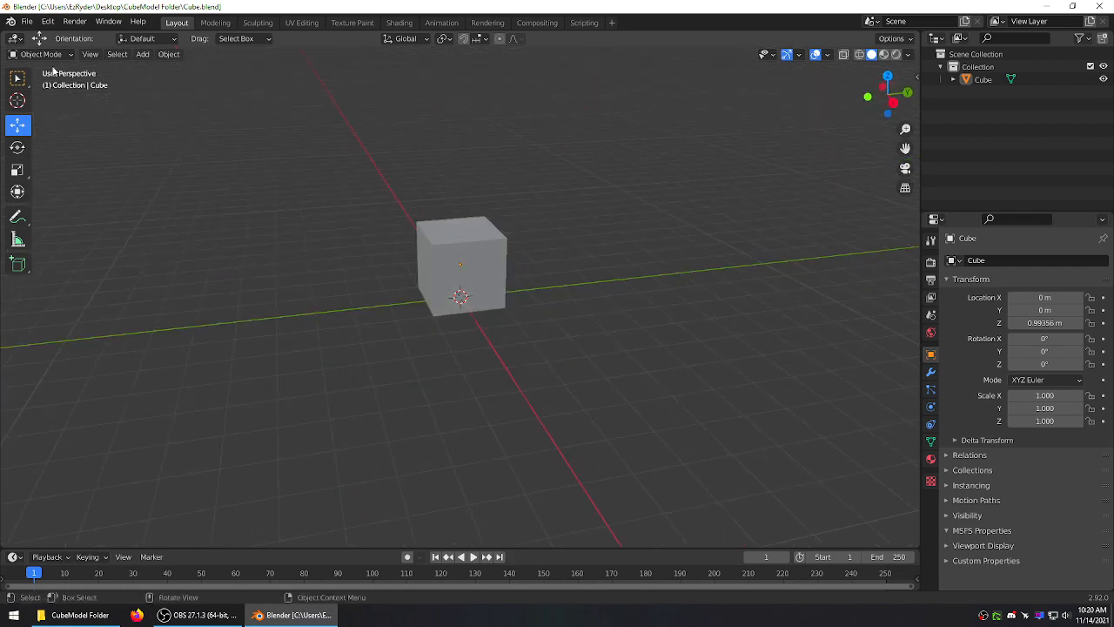
# - Split a narrow second area off the 3D viewport and change it to an Image Editor
pyautogui.moveTo(3, 35); pyautogui.dragTo(259, 87)
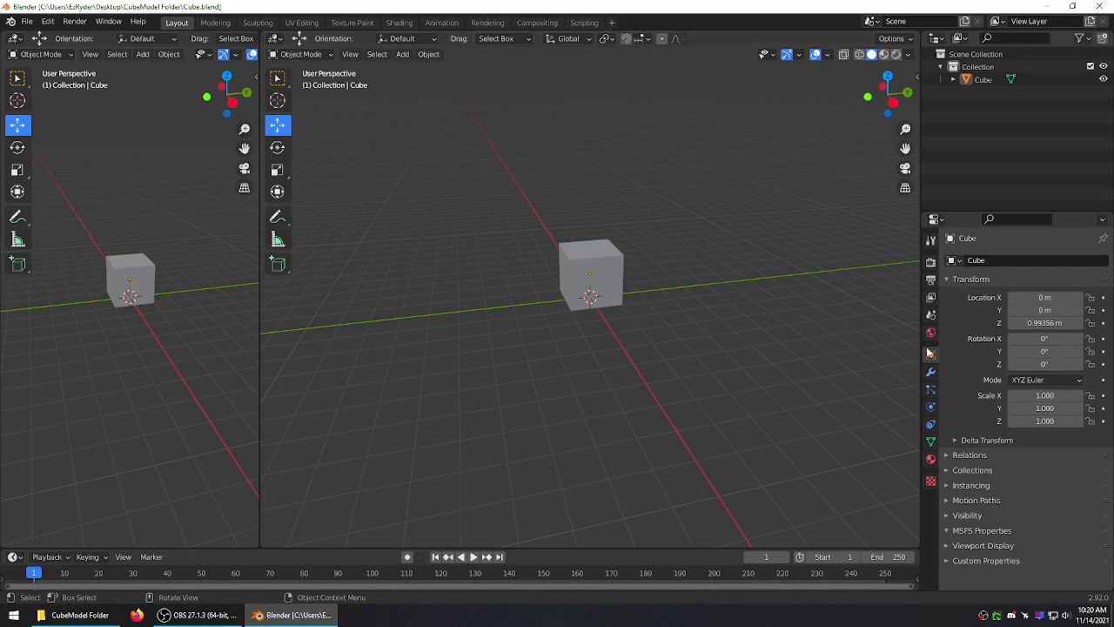
pyautogui.click(142, 55)
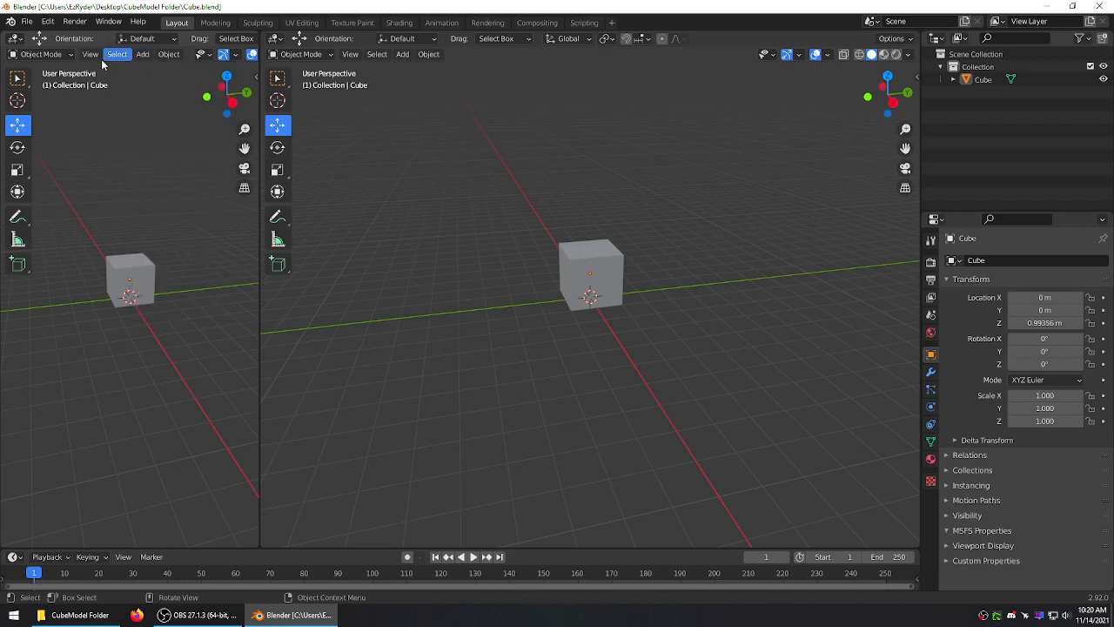
pyautogui.click(19, 41)
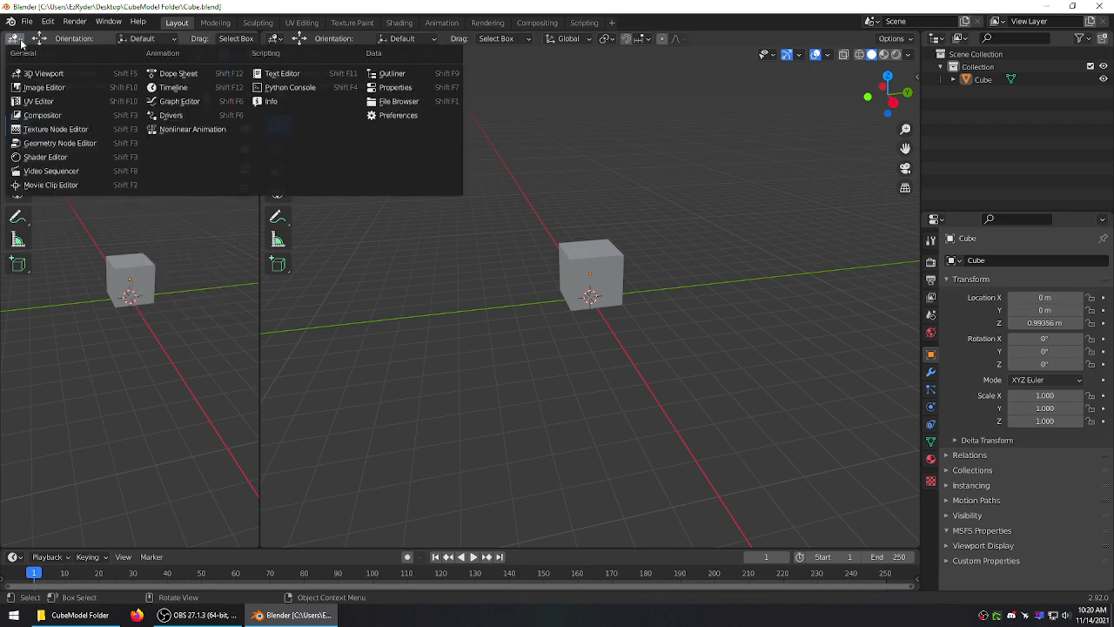
pyautogui.click(40, 88)
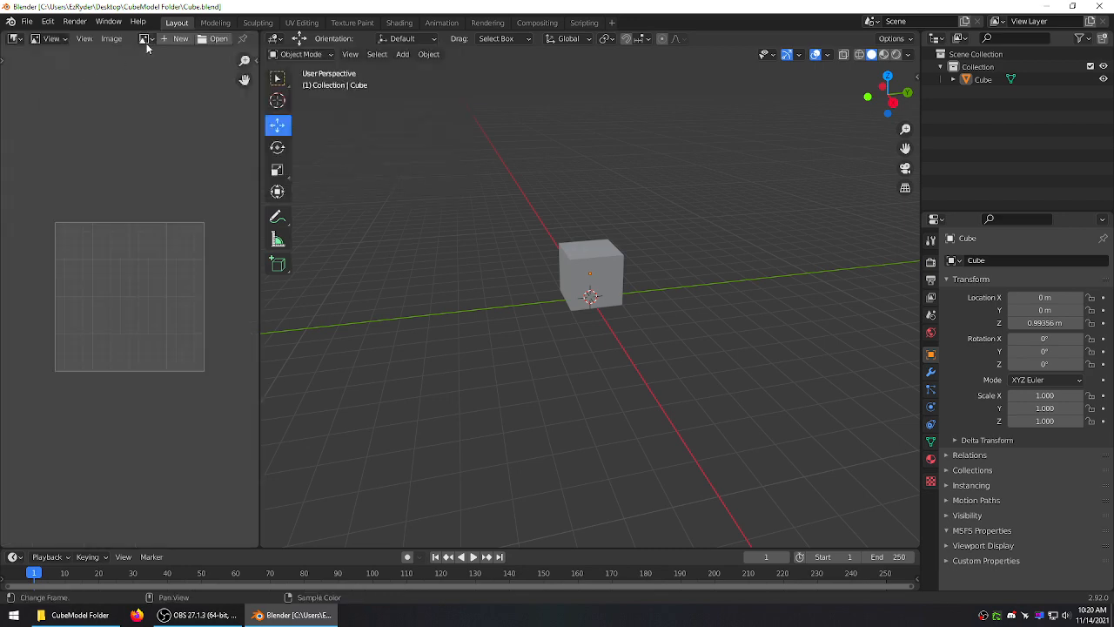
# - Create a blank white 1024 × 1024 px image named Cube_Albedo.png in the Image Editor
pyautogui.click(174, 40)
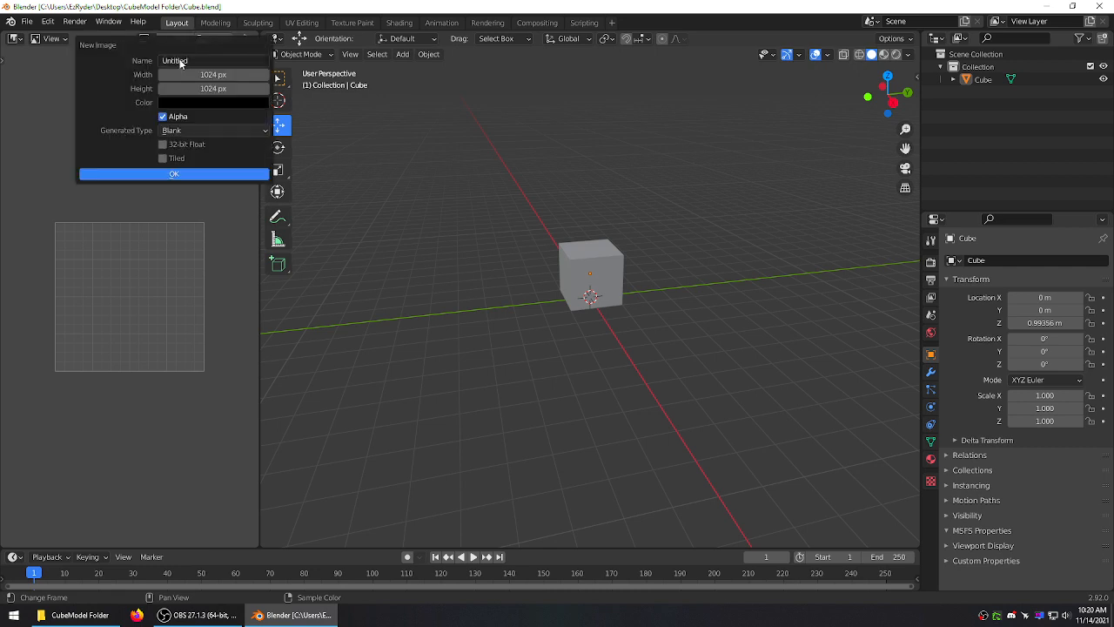
pyautogui.click(225, 102)
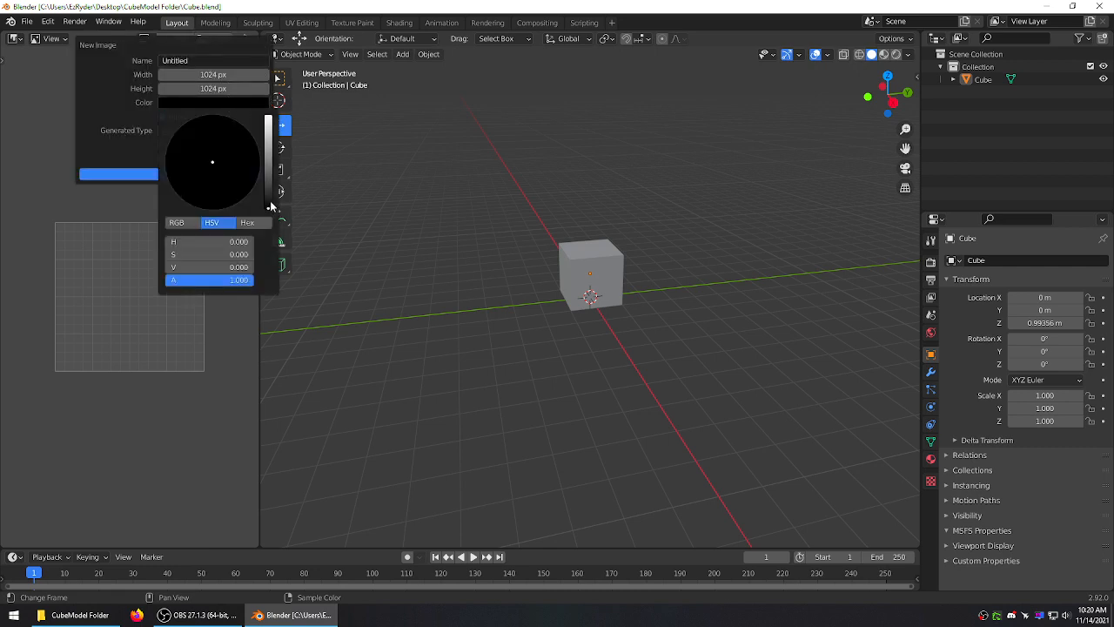
pyautogui.moveTo(270, 206); pyautogui.dragTo(268, 116)
pyautogui.click(187, 60)
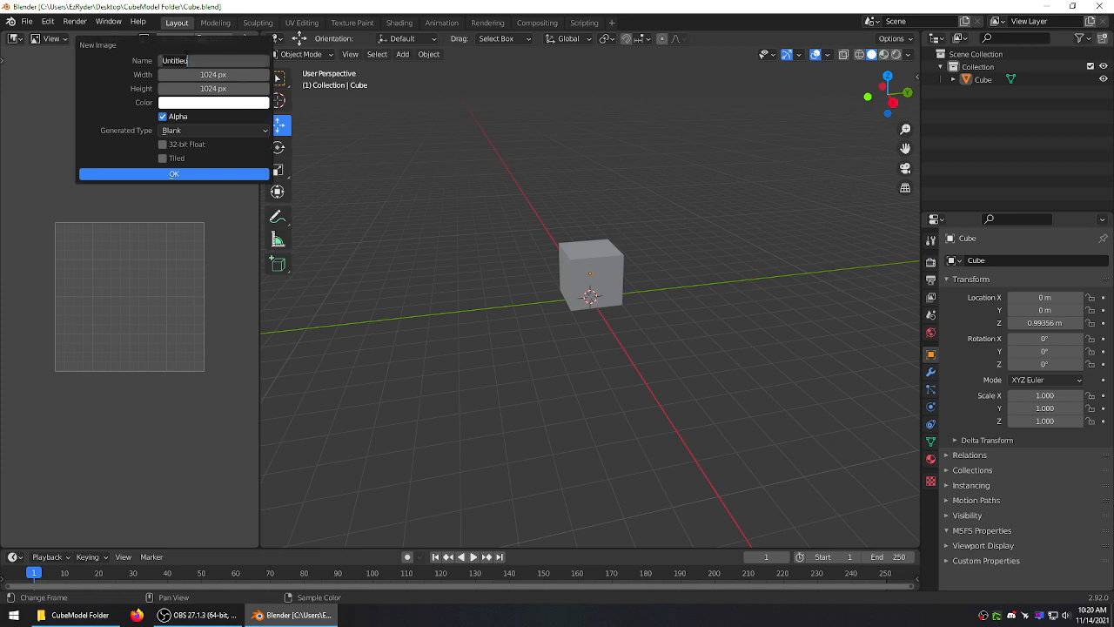
pyautogui.click(162, 60)
pyautogui.hotkey('ctrl', 'a')
pyautogui.write('C')
pyautogui.press('Return')
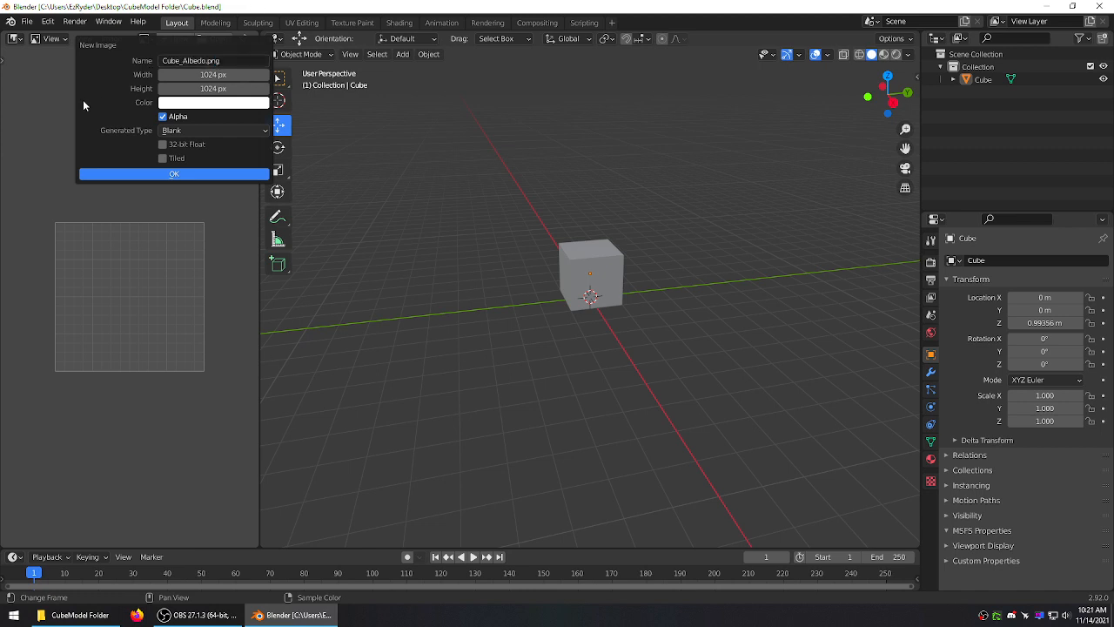
pyautogui.click(171, 175)
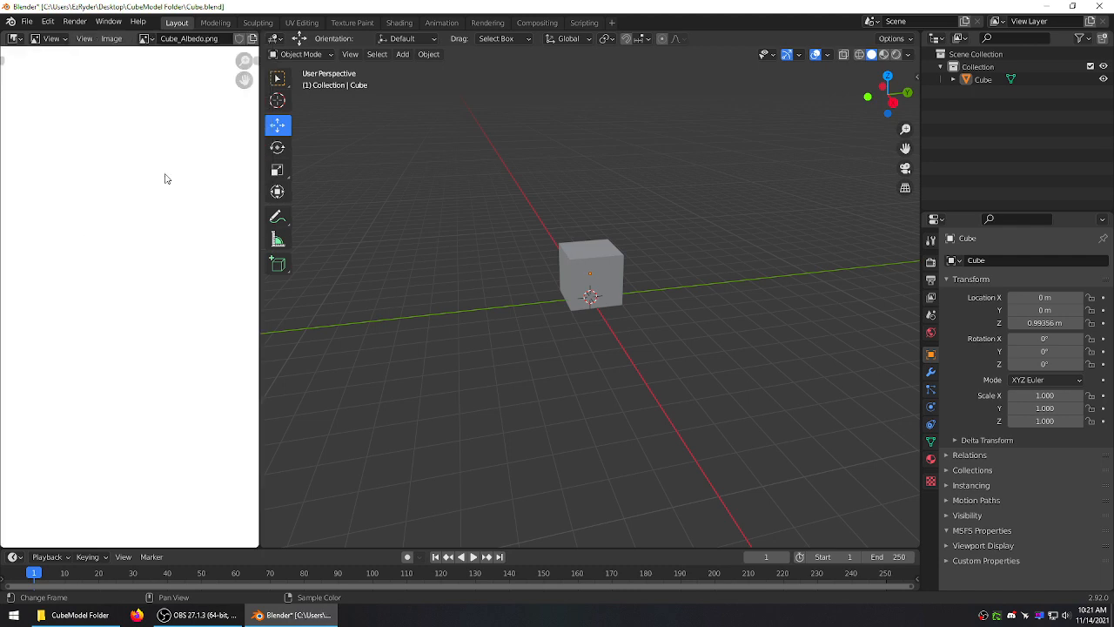
# - Save the Cube_Albedo.png image as a PNG in the texture subfolder of CubeModel Folder
pyautogui.scroll(-8, 77, 241)
pyautogui.scroll(2, 80, 246)
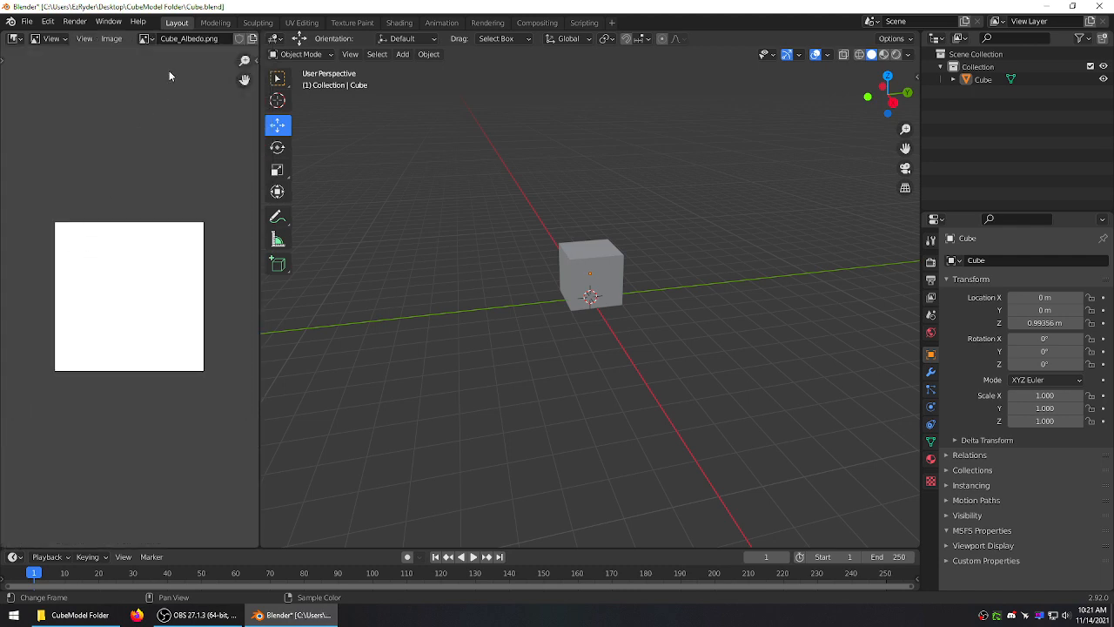
pyautogui.click(113, 39)
pyautogui.click(128, 155)
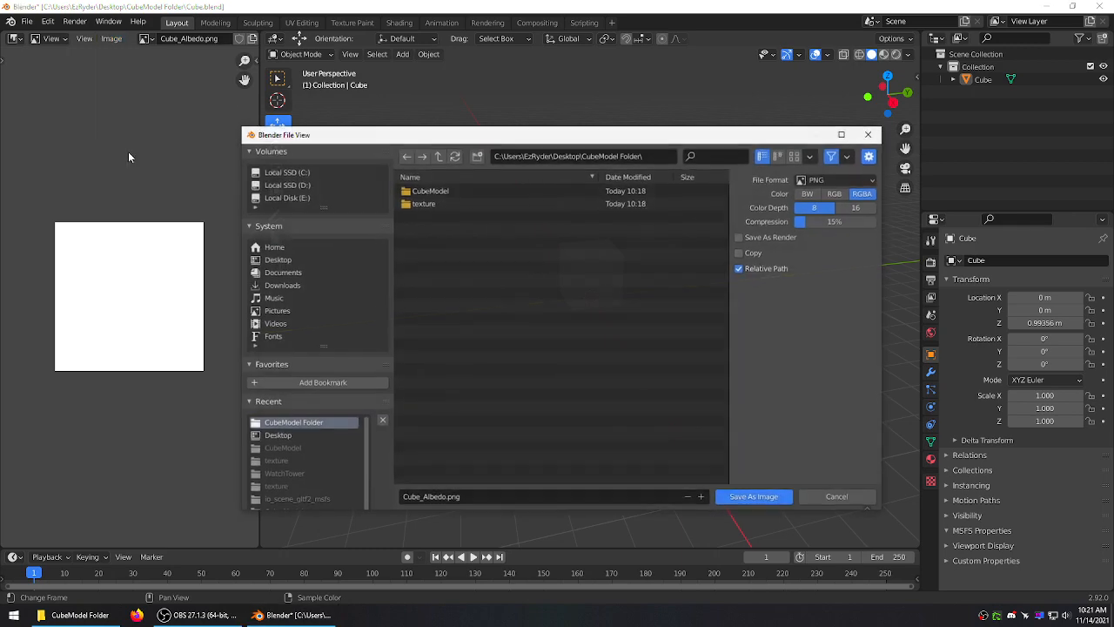
pyautogui.click(426, 205)
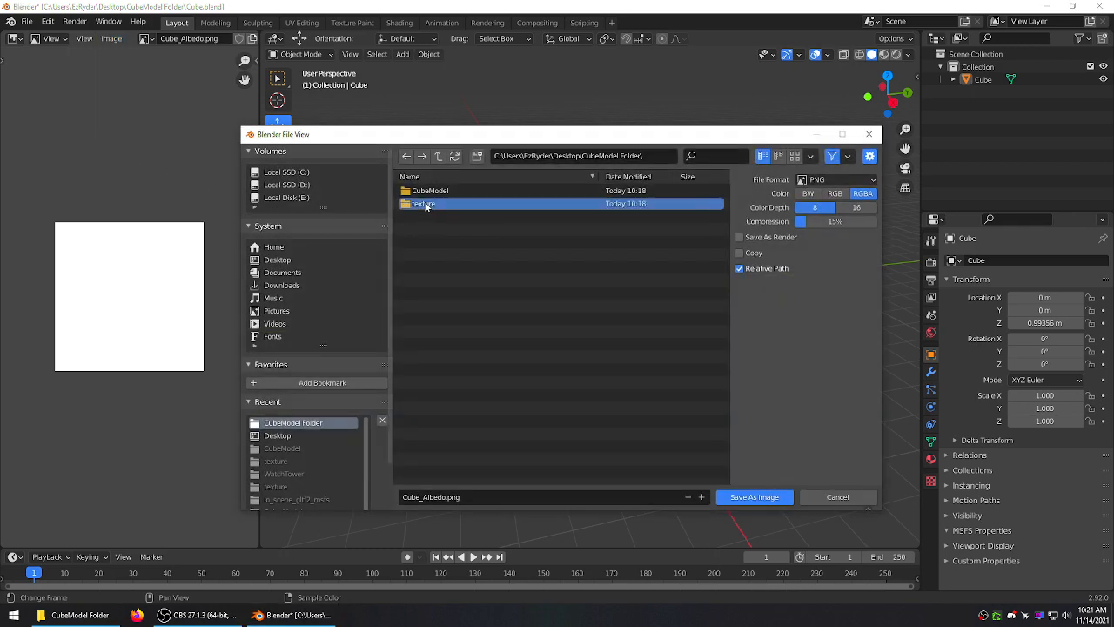
pyautogui.doubleClick(426, 206)
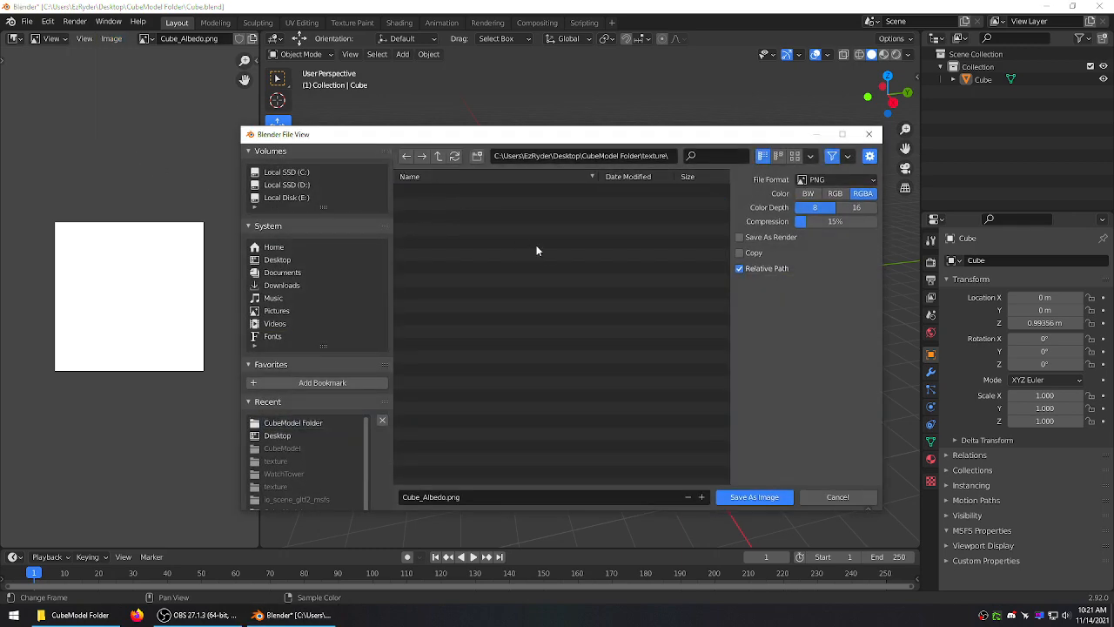
pyautogui.click(754, 496)
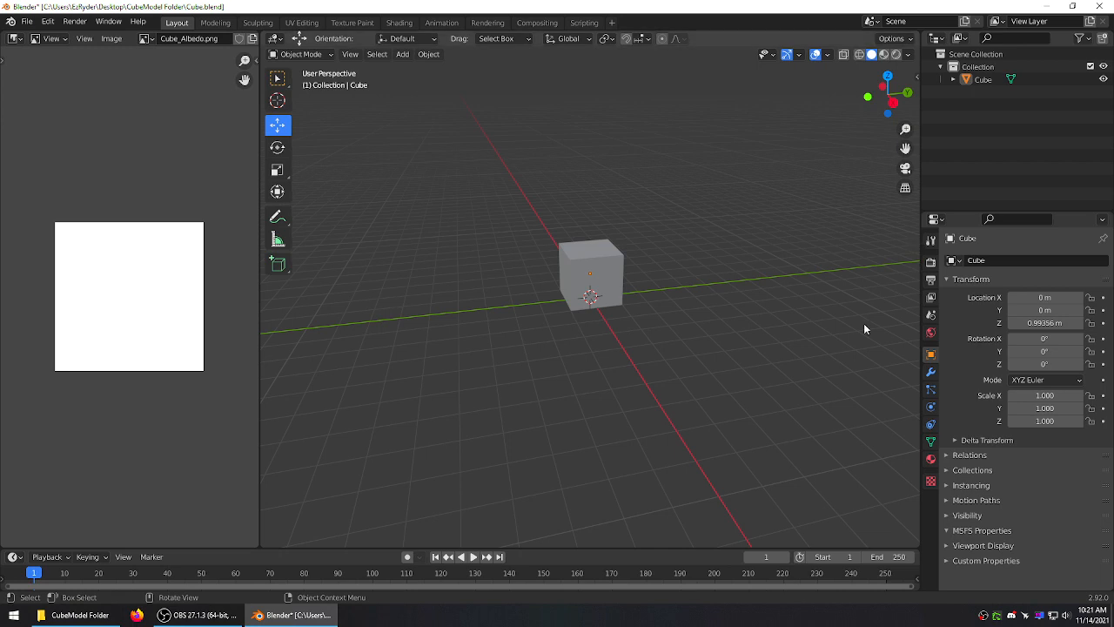
# - Show the cube in Material Preview shading in the 3D viewport
pyautogui.click(884, 54)
pyautogui.moveTo(544, 186); pyautogui.dragTo(603, 192, button='middle')
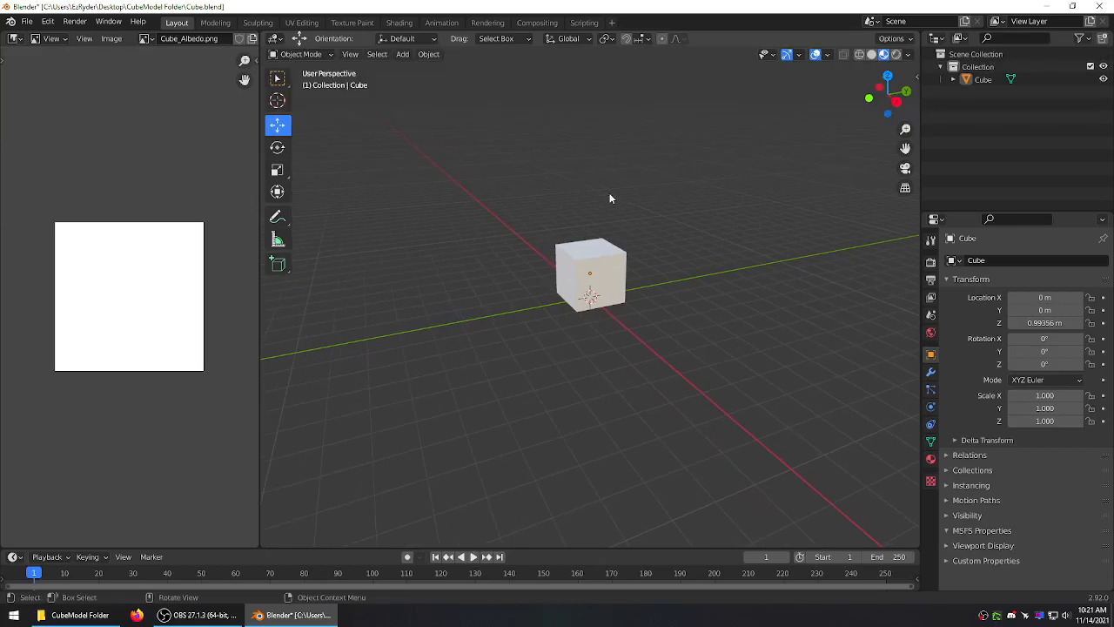
pyautogui.scroll(2, 610, 199)
pyautogui.scroll(-2, 610, 199)
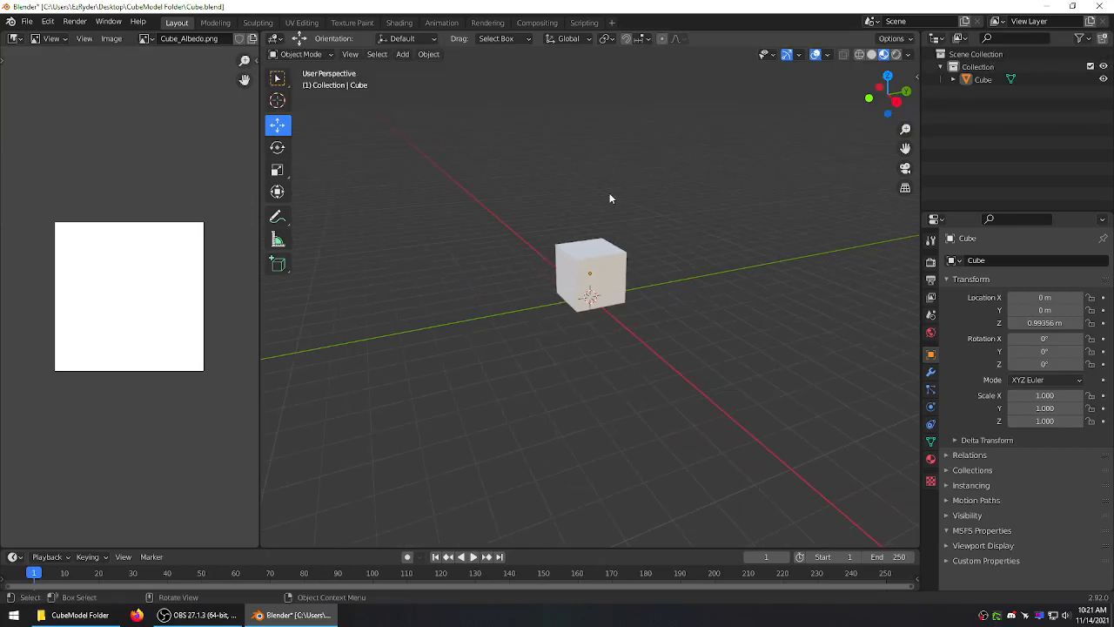
# - Set the MSFS material mode of the cube's material to MSFS Standard
pyautogui.click(931, 459)
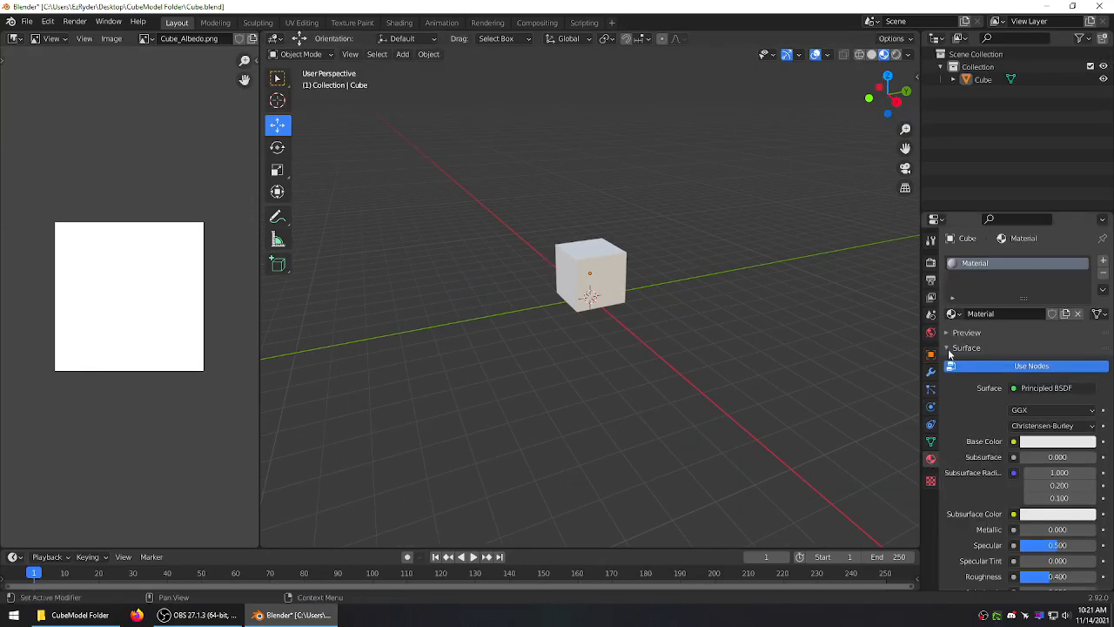
pyautogui.click(948, 349)
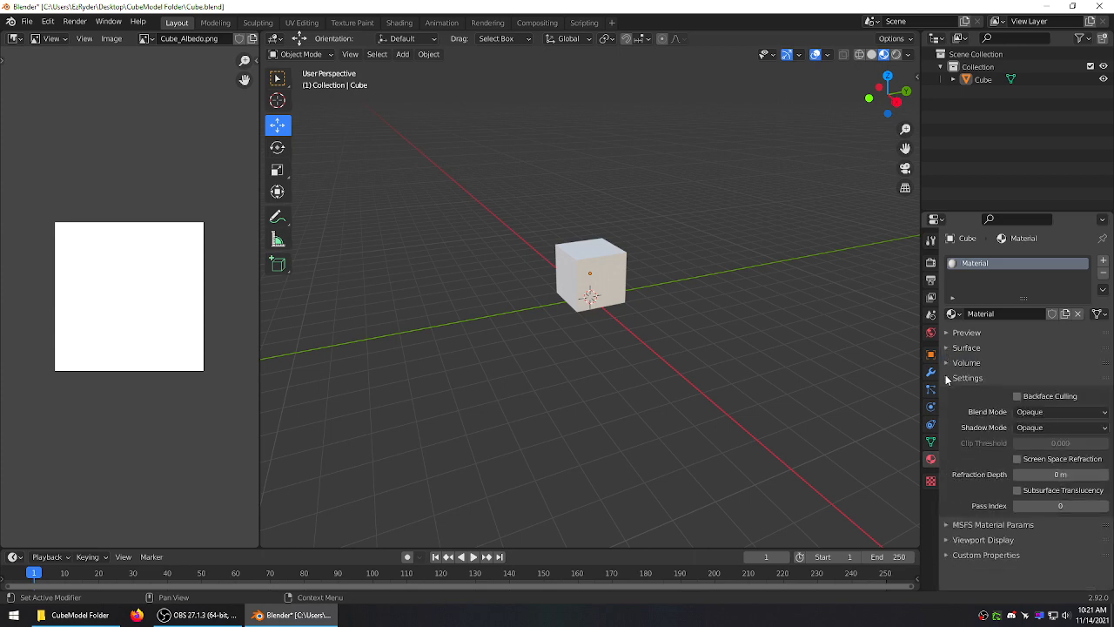
pyautogui.click(946, 376)
pyautogui.click(949, 393)
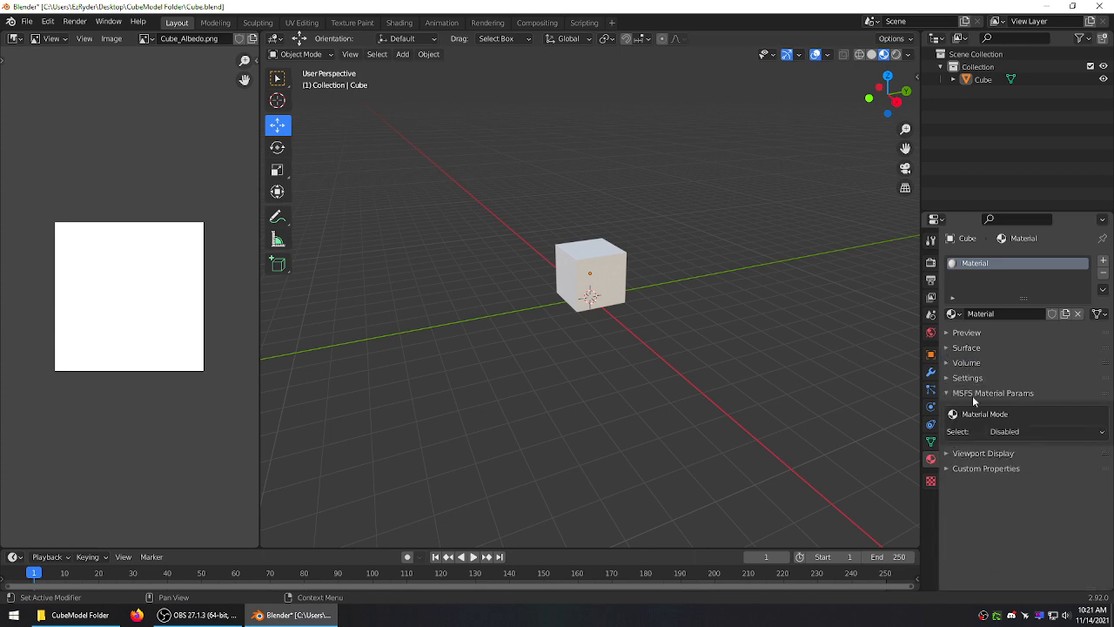
pyautogui.click(1073, 430)
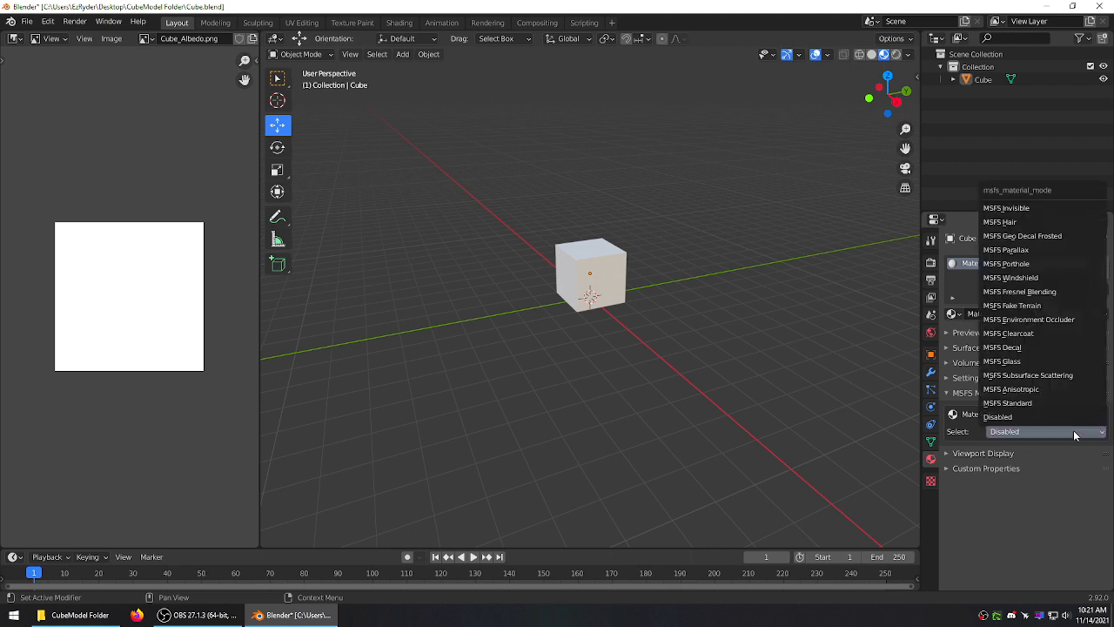
pyautogui.click(1028, 401)
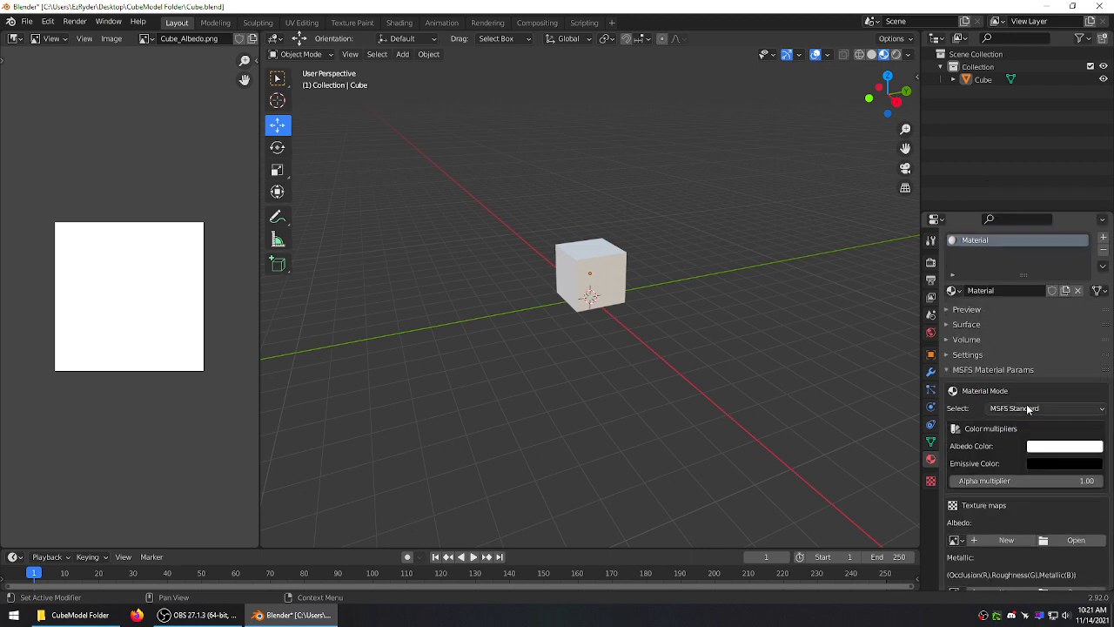
# - Assign the existing Cube_Albedo.png image as the Albedo texture map of the cube's MSFS material
pyautogui.scroll(-4, 1027, 407)
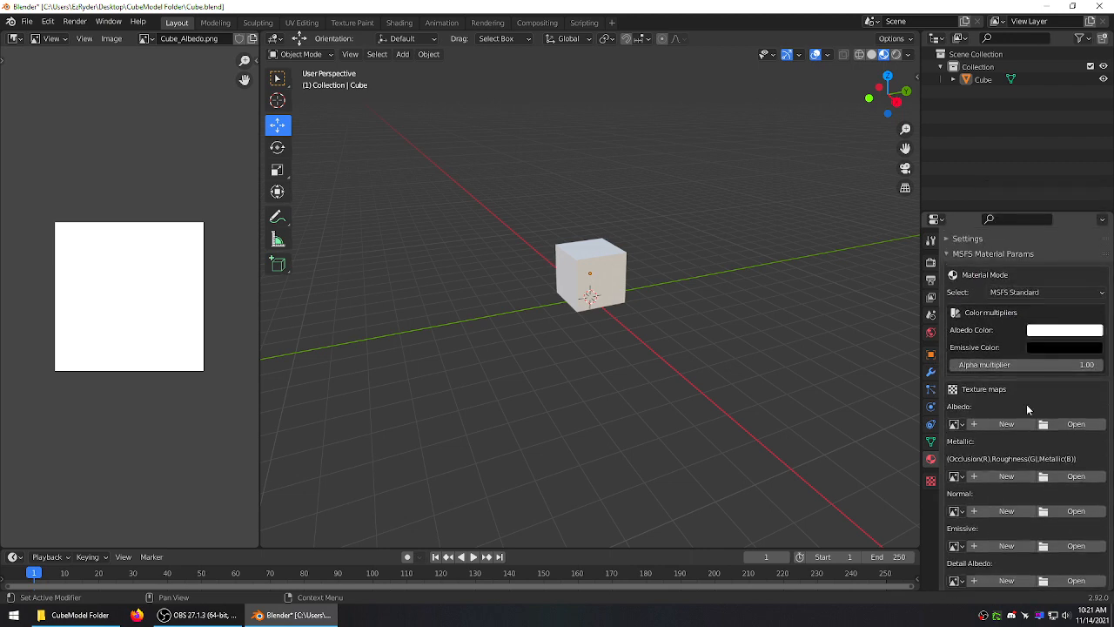
pyautogui.click(957, 423)
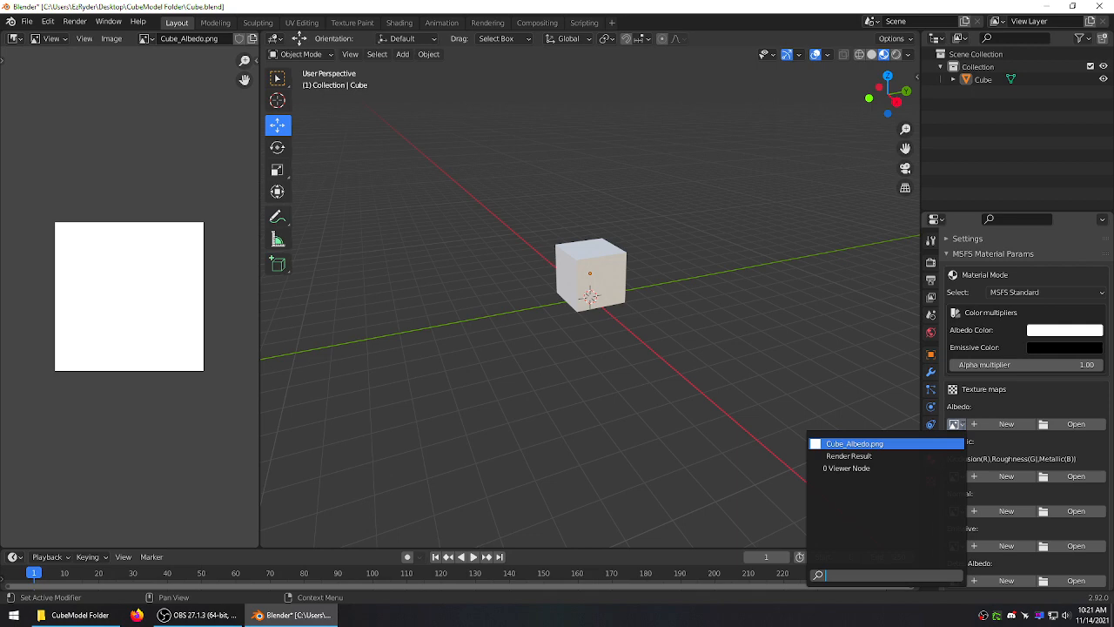
pyautogui.click(868, 444)
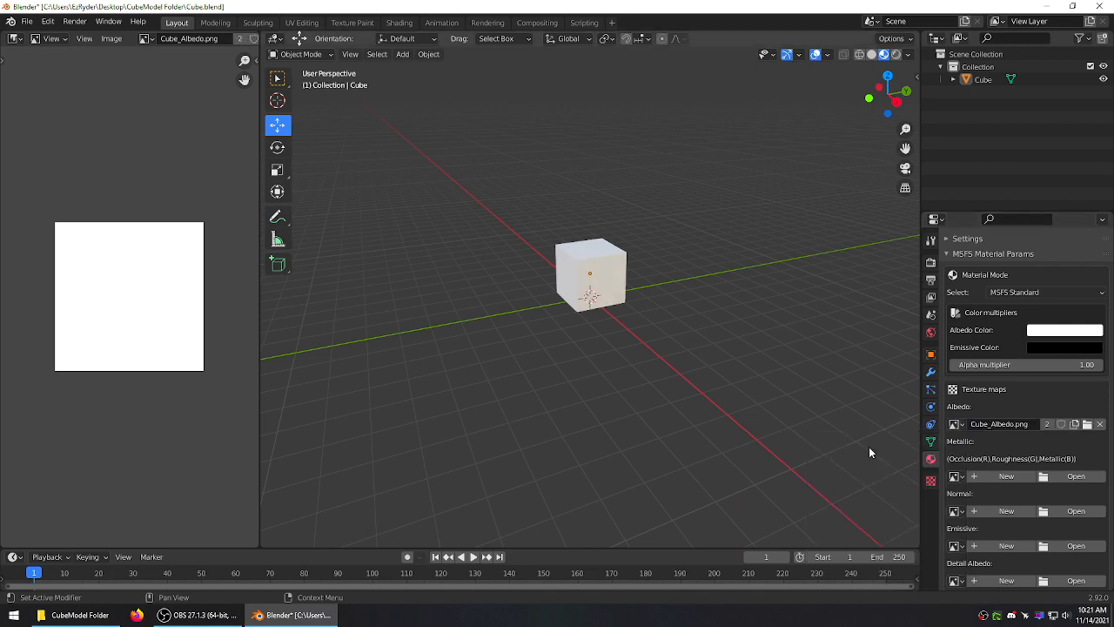
# - Check which folder the material's Albedo texture is stored in, leaving the assigned image as it is
pyautogui.click(1086, 425)
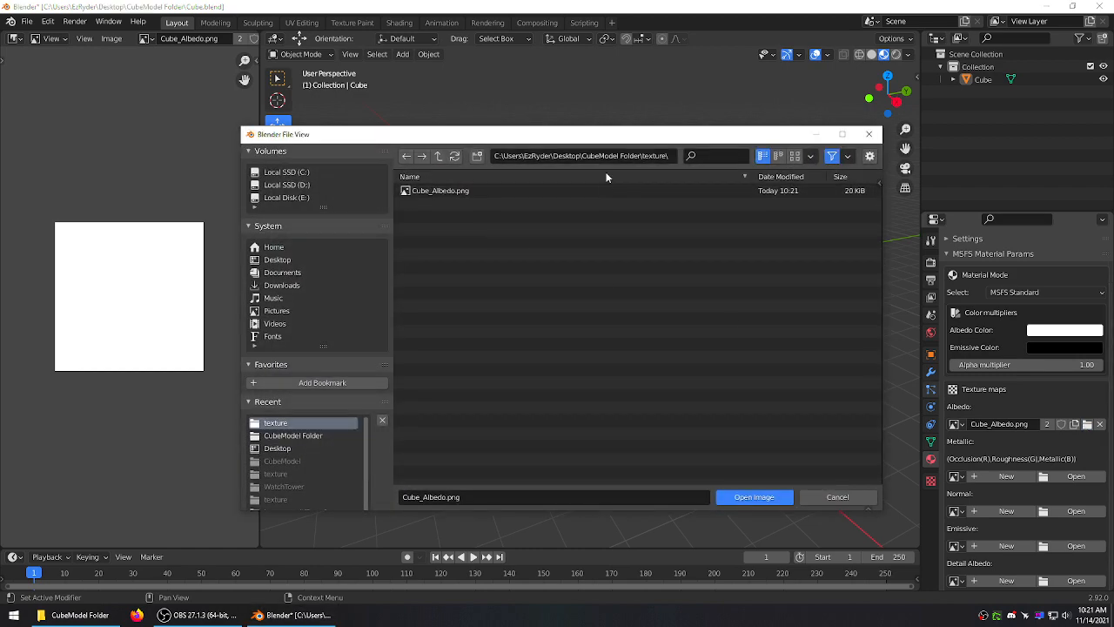
pyautogui.click(625, 160)
pyautogui.moveTo(583, 157); pyautogui.dragTo(671, 157)
pyautogui.click(667, 214)
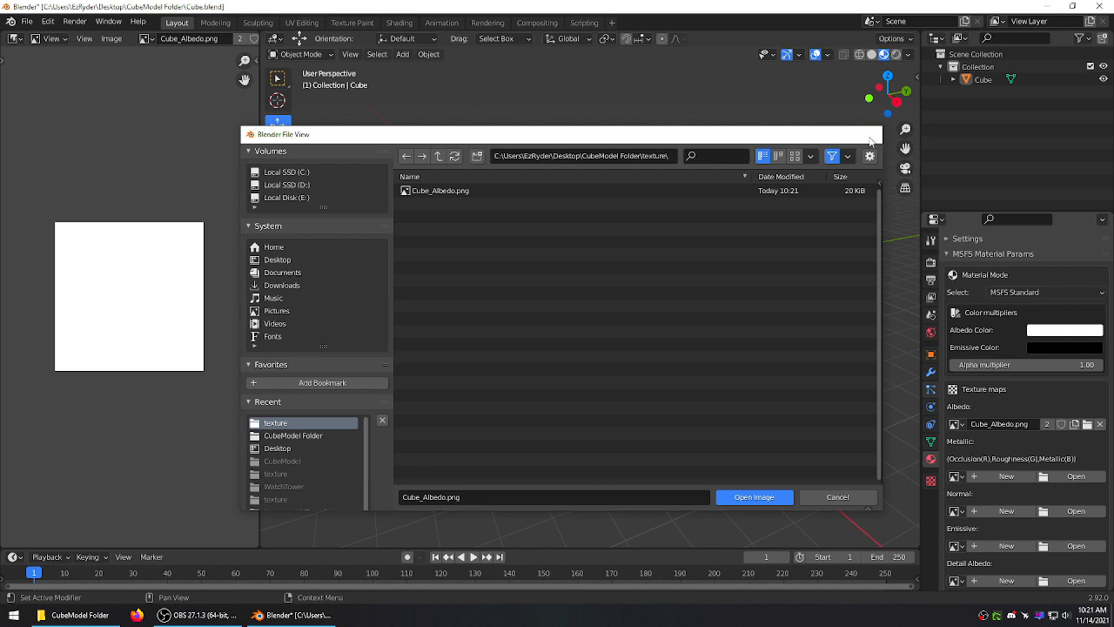
pyautogui.click(869, 134)
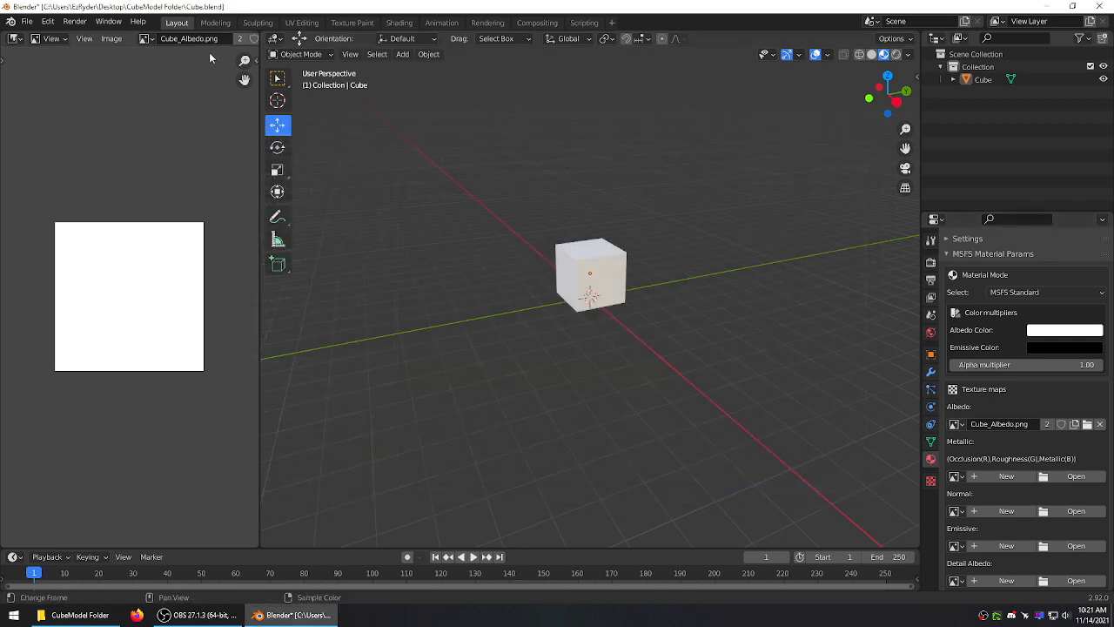
# - Widen the Image Editor and check the folder of its Cube_Albedo.png image without opening another file
pyautogui.moveTo(259, 182); pyautogui.dragTo(371, 182)
pyautogui.click(280, 39)
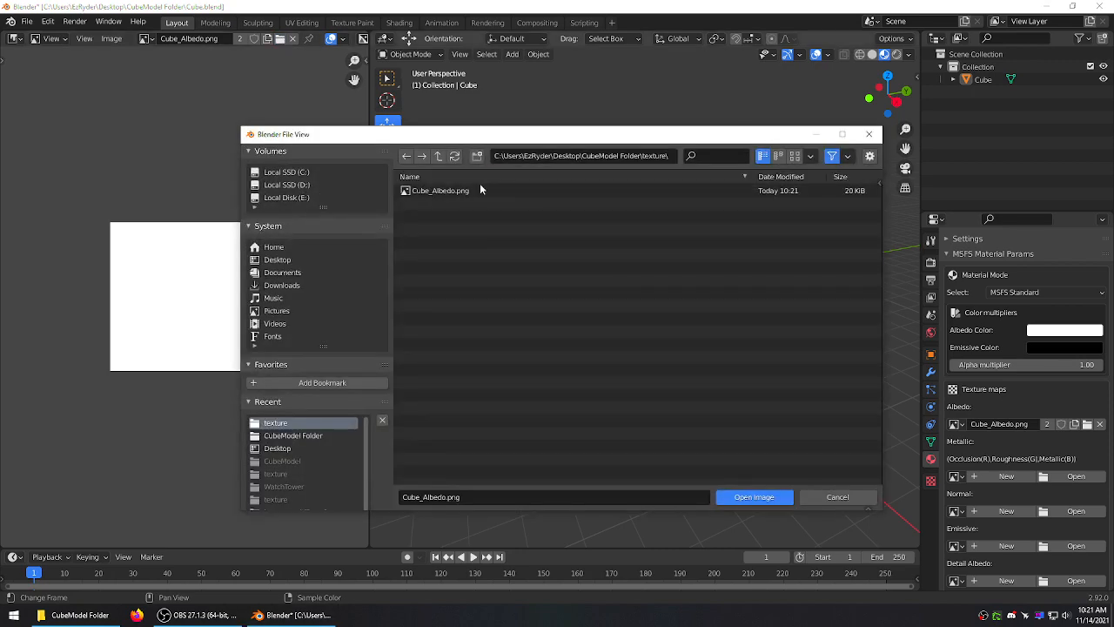
pyautogui.click(869, 134)
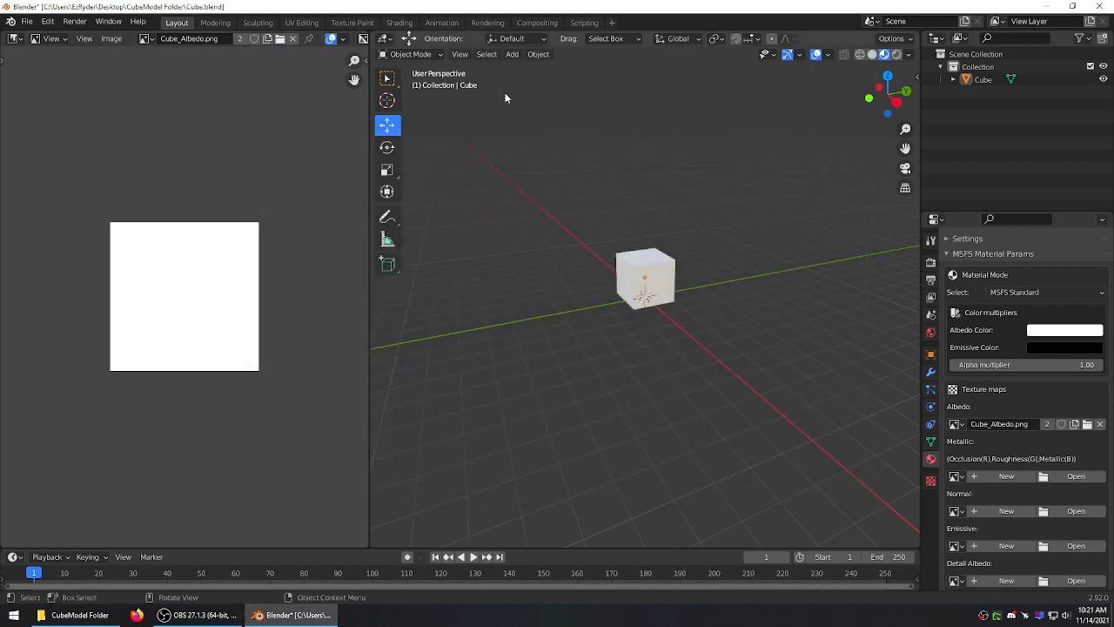
# - Save the Cube.blend scene and narrow the Image Editor to give the 3D viewport more room
pyautogui.click(26, 21)
pyautogui.click(44, 105)
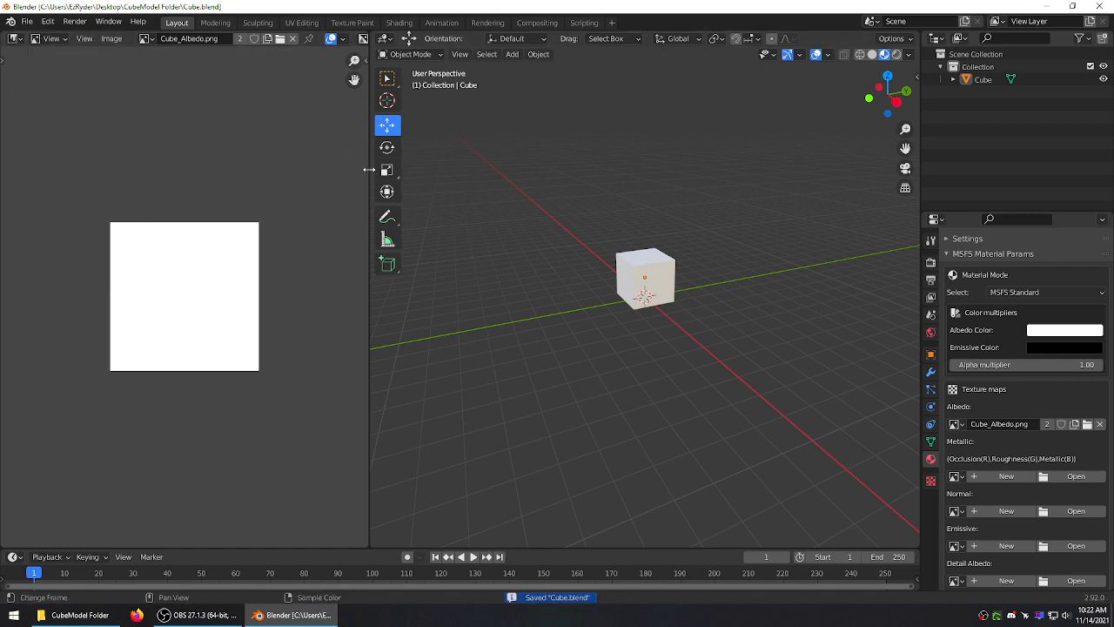
pyautogui.moveTo(367, 169); pyautogui.dragTo(264, 174)
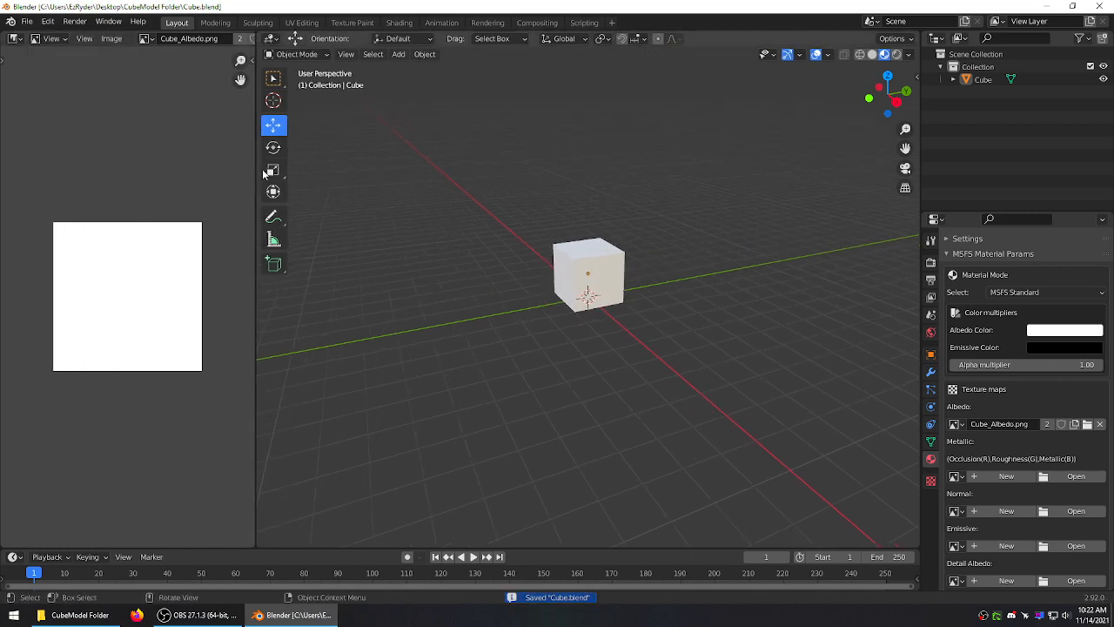
# - Switch the cube to Texture Paint mode and paint its right (+X) face solid blue with the TexDraw brush
pyautogui.click(319, 54)
pyautogui.click(299, 137)
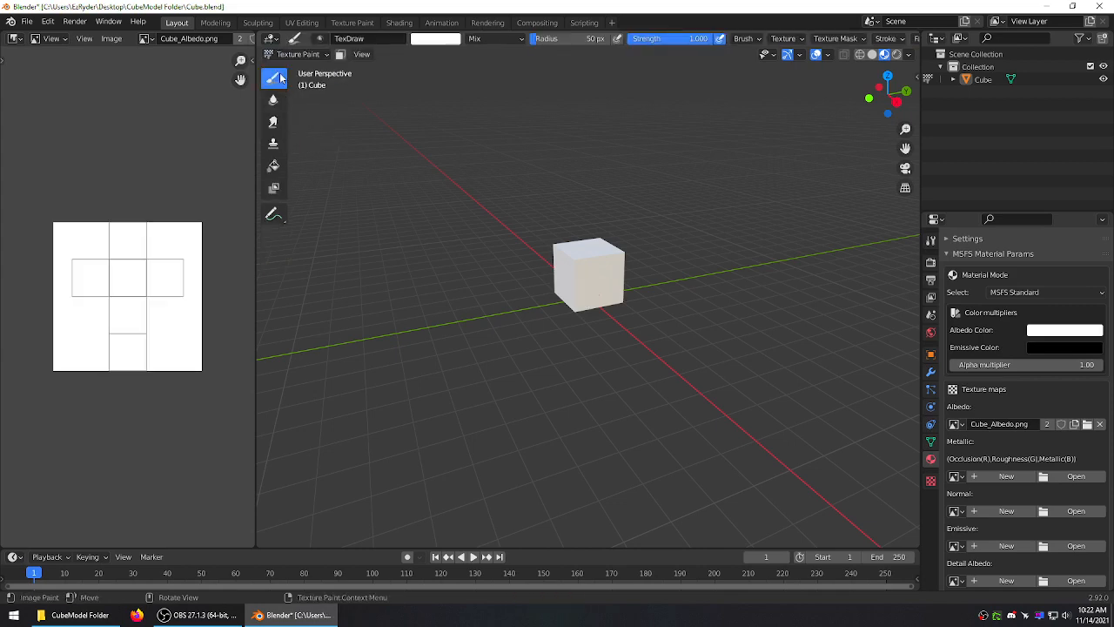
pyautogui.click(895, 103)
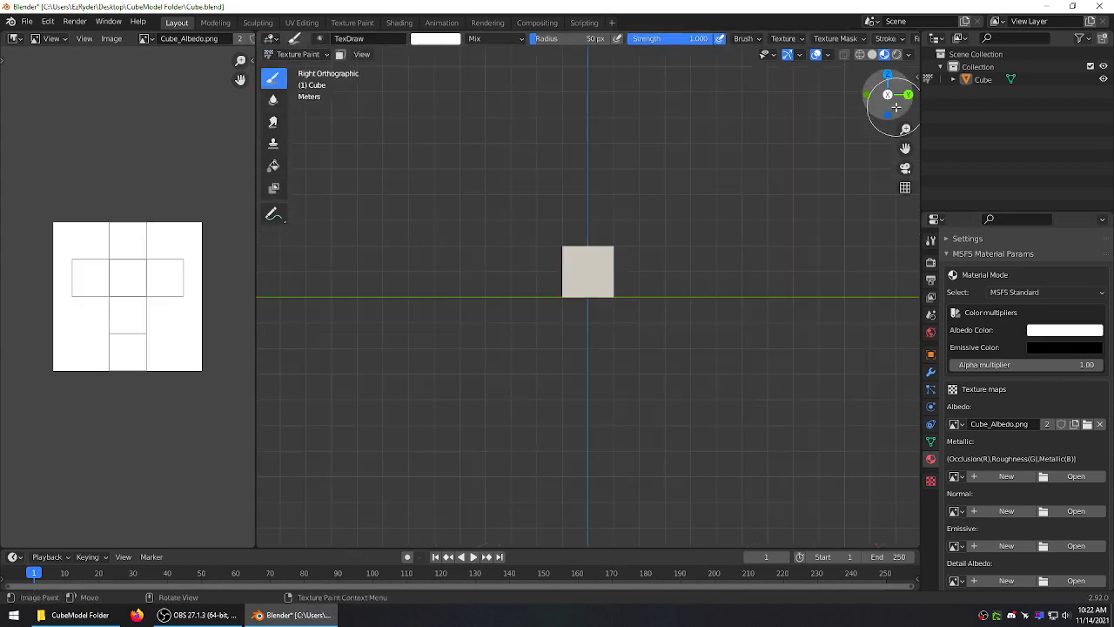
pyautogui.scroll(5, 594, 249)
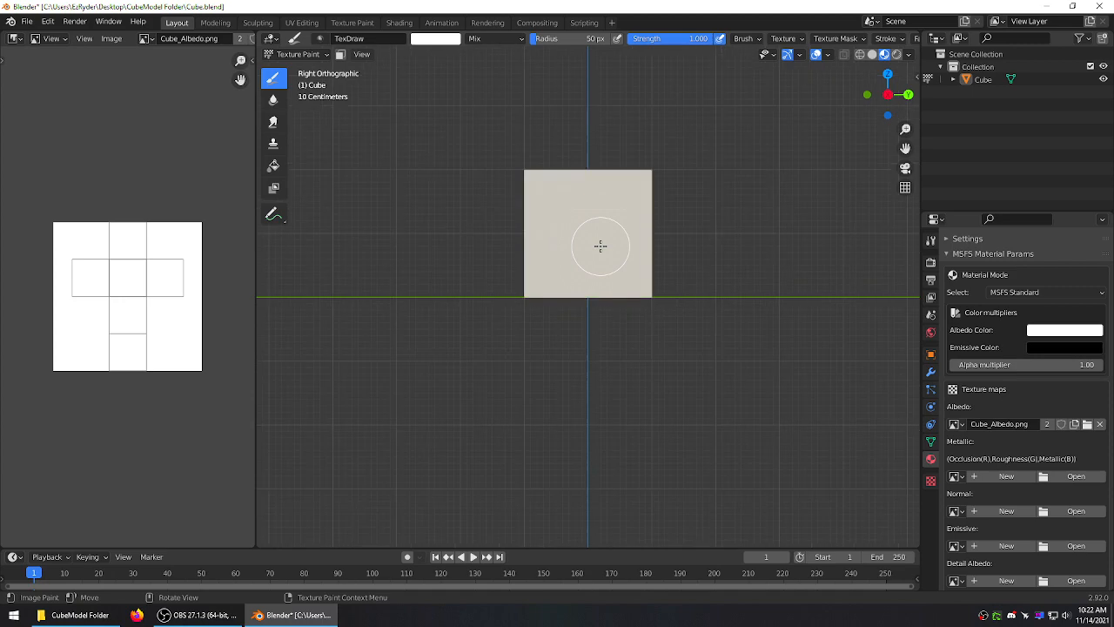
pyautogui.click(930, 240)
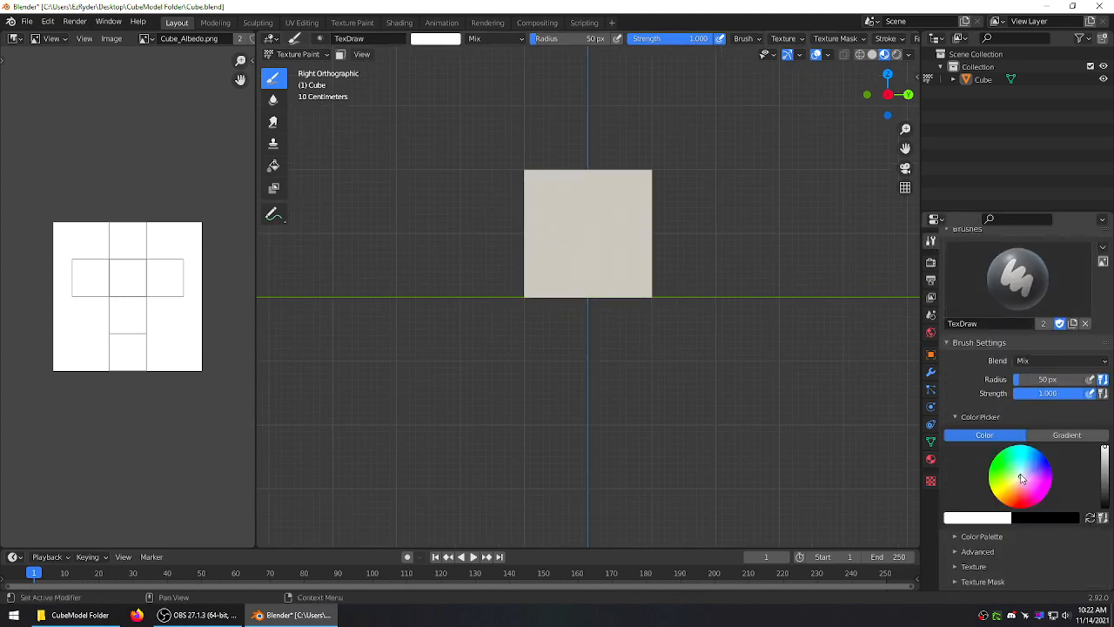
pyautogui.click(1047, 458)
pyautogui.moveTo(659, 182)
pyautogui.mouseDown()
pyautogui.moveTo(591, 195)
pyautogui.moveTo(634, 194)
pyautogui.moveTo(634, 264)
pyautogui.moveTo(516, 287)
pyautogui.moveTo(652, 216)
pyautogui.moveTo(629, 194)
pyautogui.moveTo(621, 154)
pyautogui.mouseUp()
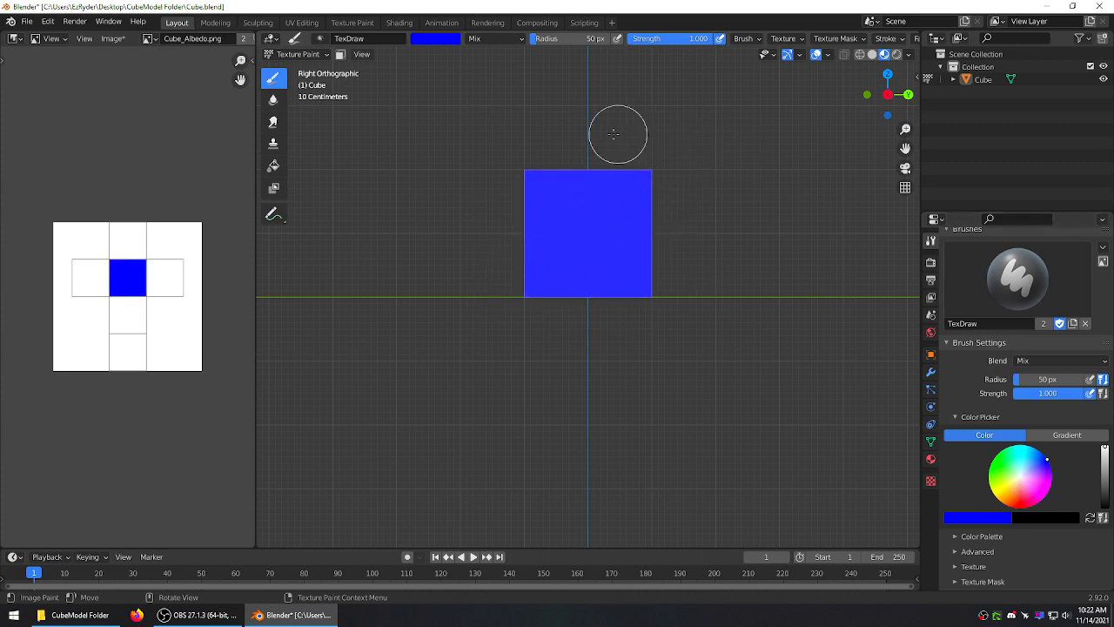
# - Paint the cube's left (-X) face solid blue with the same brush
pyautogui.click(888, 94)
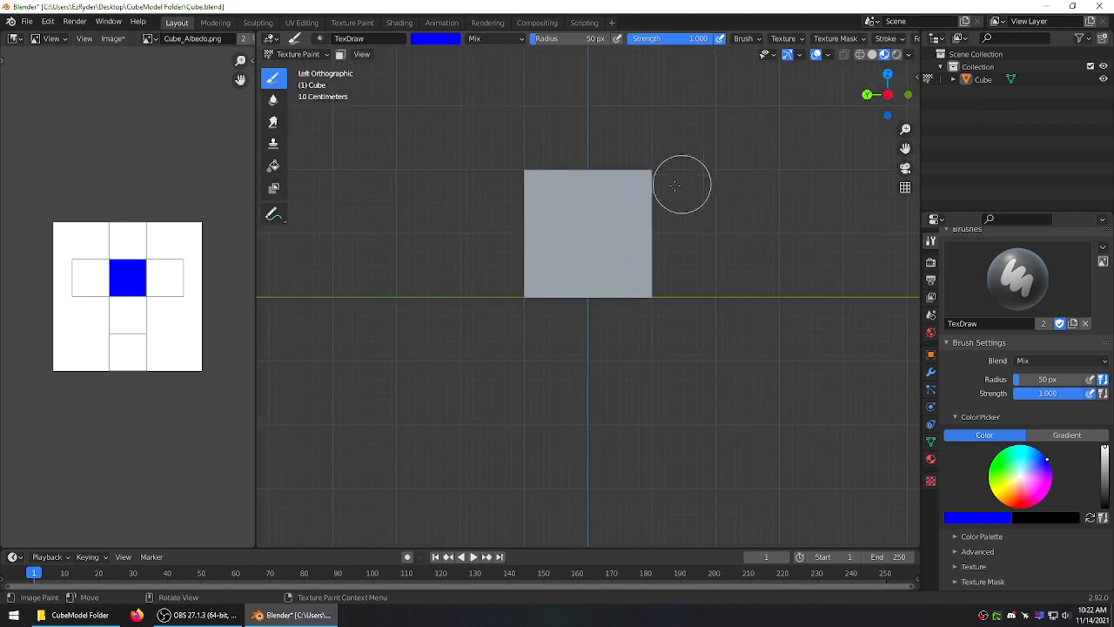
pyautogui.moveTo(675, 185)
pyautogui.mouseDown()
pyautogui.moveTo(490, 183)
pyautogui.moveTo(592, 189)
pyautogui.moveTo(592, 211)
pyautogui.moveTo(471, 226)
pyautogui.moveTo(662, 251)
pyautogui.moveTo(548, 284)
pyautogui.moveTo(629, 283)
pyautogui.moveTo(729, 242)
pyautogui.mouseUp()
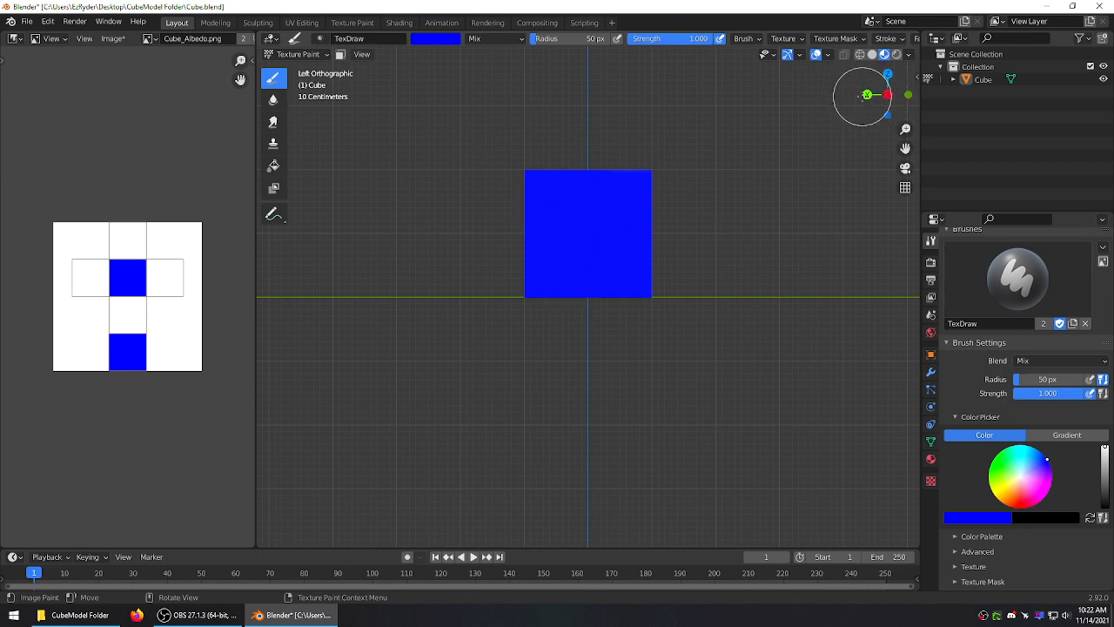
# - Paint the cube's back (+Y) and front (-Y) faces solid blue with the TexDraw brush
pyautogui.click(867, 94)
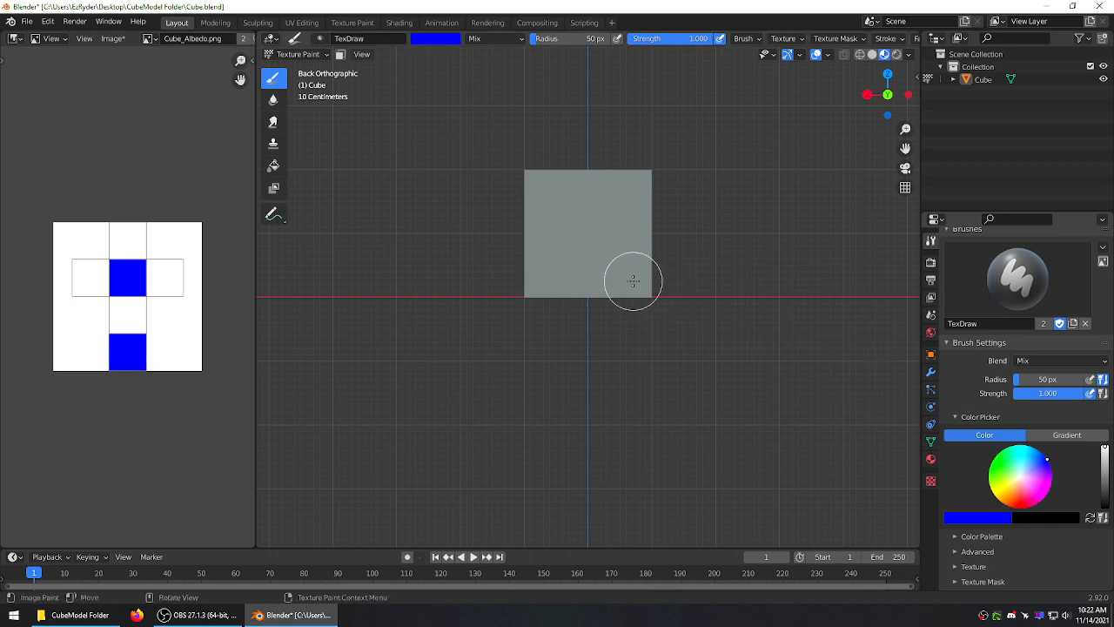
pyautogui.moveTo(632, 276)
pyautogui.mouseDown()
pyautogui.moveTo(496, 279)
pyautogui.moveTo(583, 224)
pyautogui.moveTo(632, 238)
pyautogui.moveTo(604, 241)
pyautogui.moveTo(520, 188)
pyautogui.moveTo(649, 182)
pyautogui.moveTo(569, 191)
pyautogui.moveTo(649, 200)
pyautogui.moveTo(462, 189)
pyautogui.moveTo(666, 185)
pyautogui.moveTo(552, 189)
pyautogui.moveTo(621, 218)
pyautogui.moveTo(562, 219)
pyautogui.moveTo(593, 249)
pyautogui.moveTo(654, 266)
pyautogui.moveTo(552, 284)
pyautogui.moveTo(615, 288)
pyautogui.moveTo(561, 281)
pyautogui.mouseUp()
pyautogui.click(887, 96)
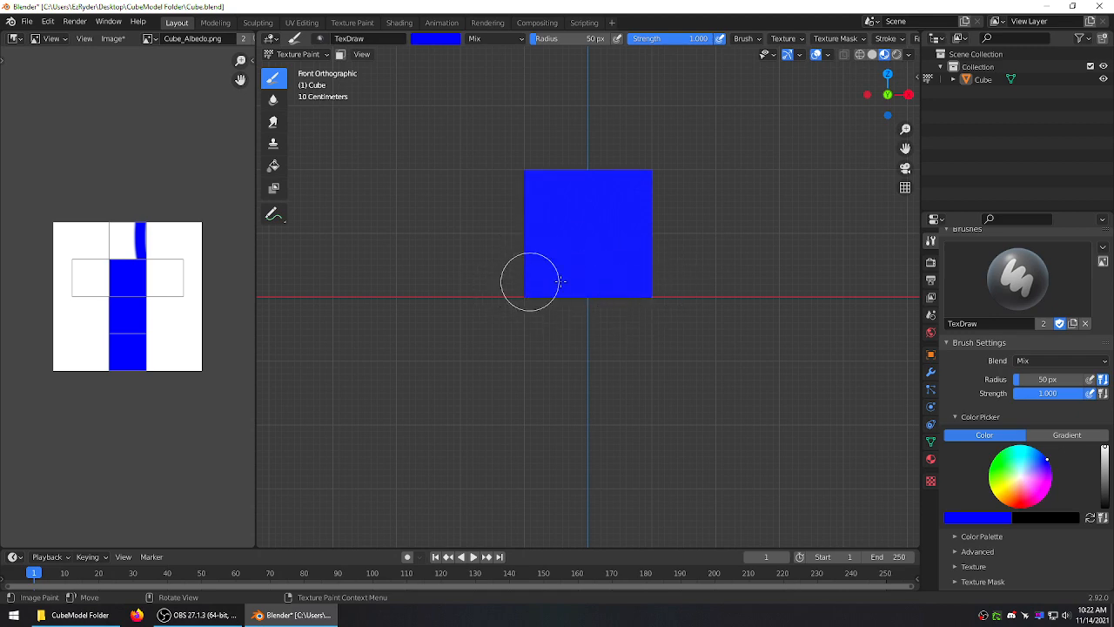
# - Set the brush color to red and paint the cube's top (+Z) face solid red
pyautogui.click(886, 75)
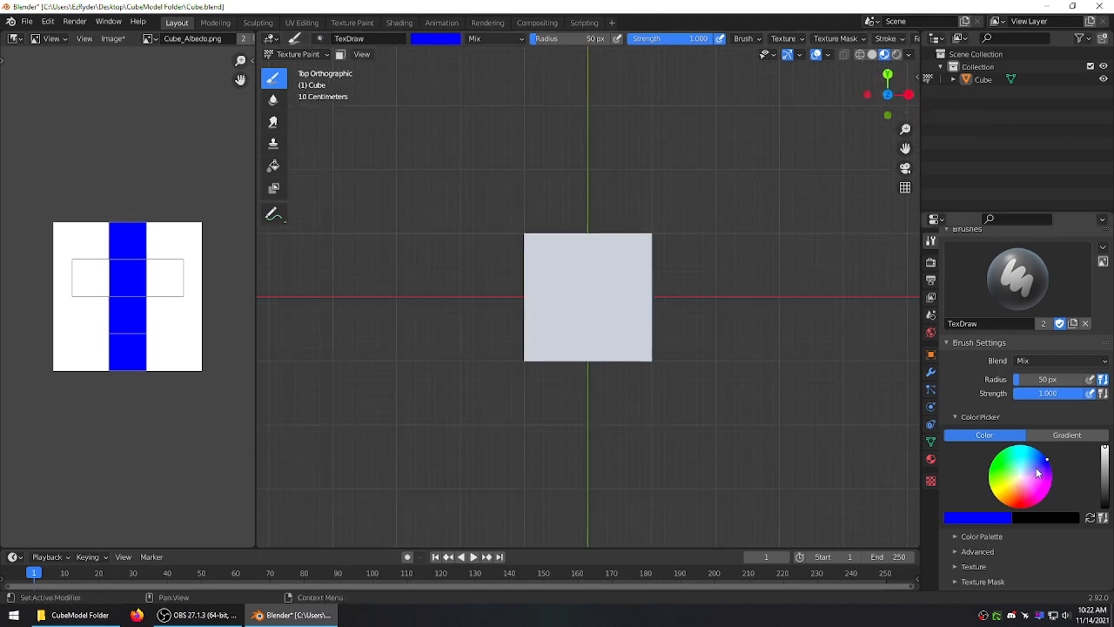
pyautogui.click(1018, 506)
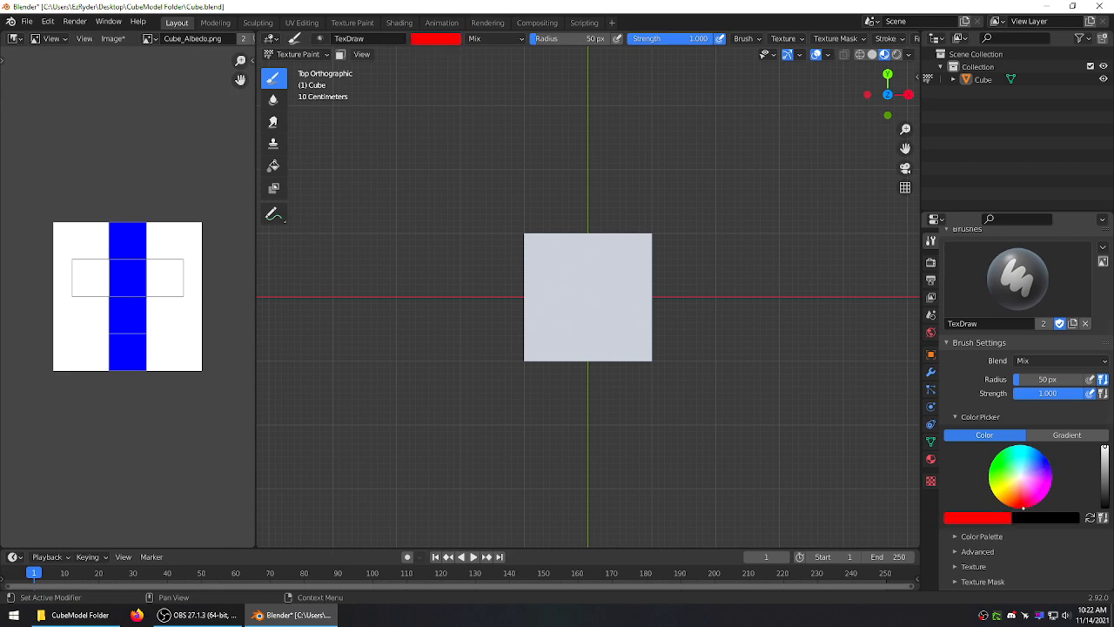
pyautogui.moveTo(674, 231)
pyautogui.mouseDown()
pyautogui.moveTo(653, 251)
pyautogui.moveTo(497, 266)
pyautogui.moveTo(664, 287)
pyautogui.moveTo(490, 306)
pyautogui.moveTo(551, 340)
pyautogui.moveTo(684, 375)
pyautogui.moveTo(644, 301)
pyautogui.moveTo(652, 192)
pyautogui.mouseUp()
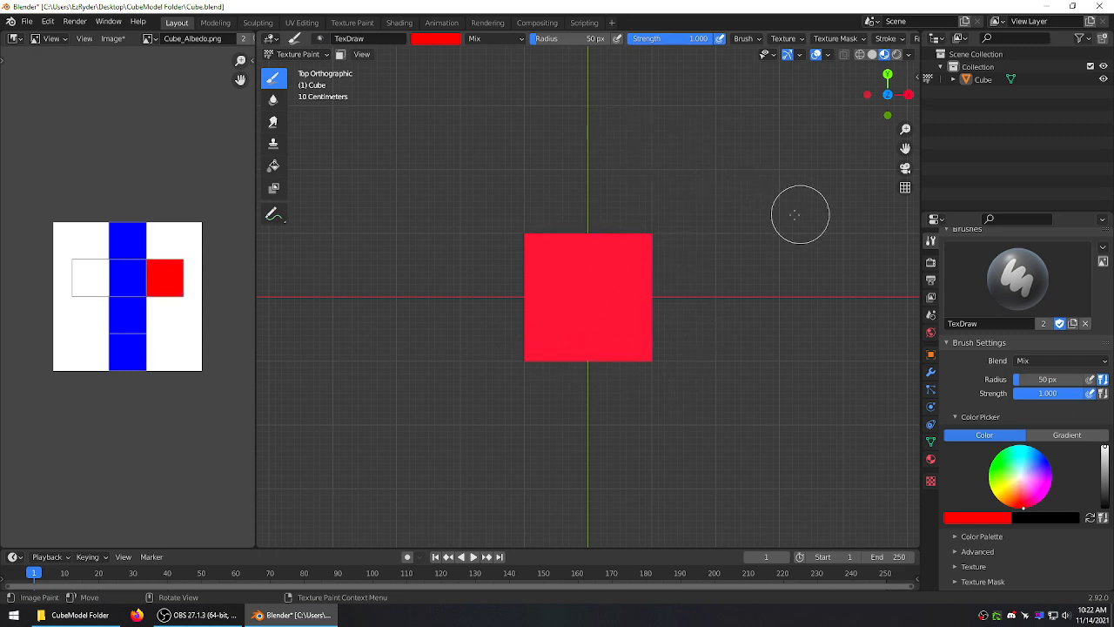
# - Swap the brush to its black secondary color and paint the cube's bottom (-Z) face solid black
pyautogui.click(887, 94)
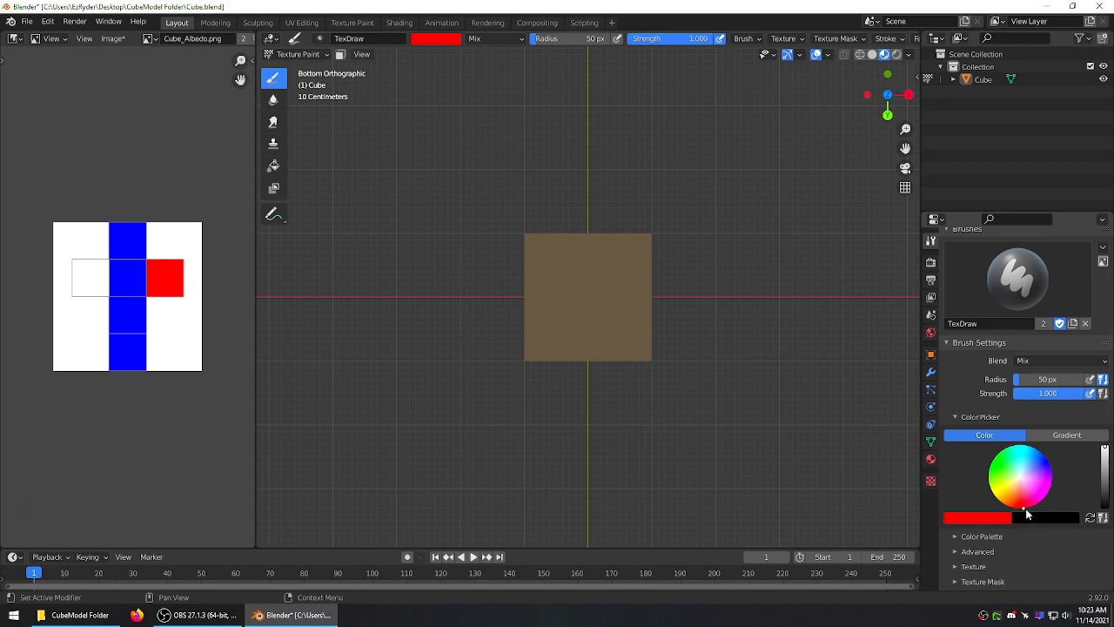
pyautogui.click(1089, 517)
pyautogui.moveTo(610, 251)
pyautogui.mouseDown()
pyautogui.moveTo(653, 235)
pyautogui.moveTo(531, 239)
pyautogui.moveTo(609, 304)
pyautogui.moveTo(620, 355)
pyautogui.mouseUp()
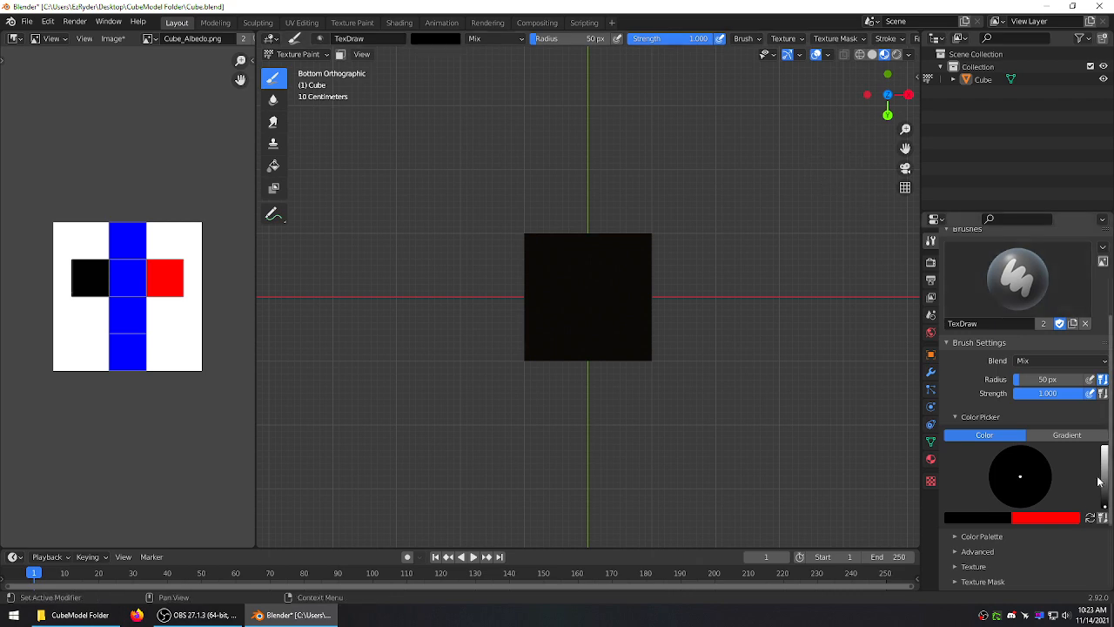
# - Show the cube's MSFS material parameters and return the cube to Object Mode
pyautogui.click(931, 460)
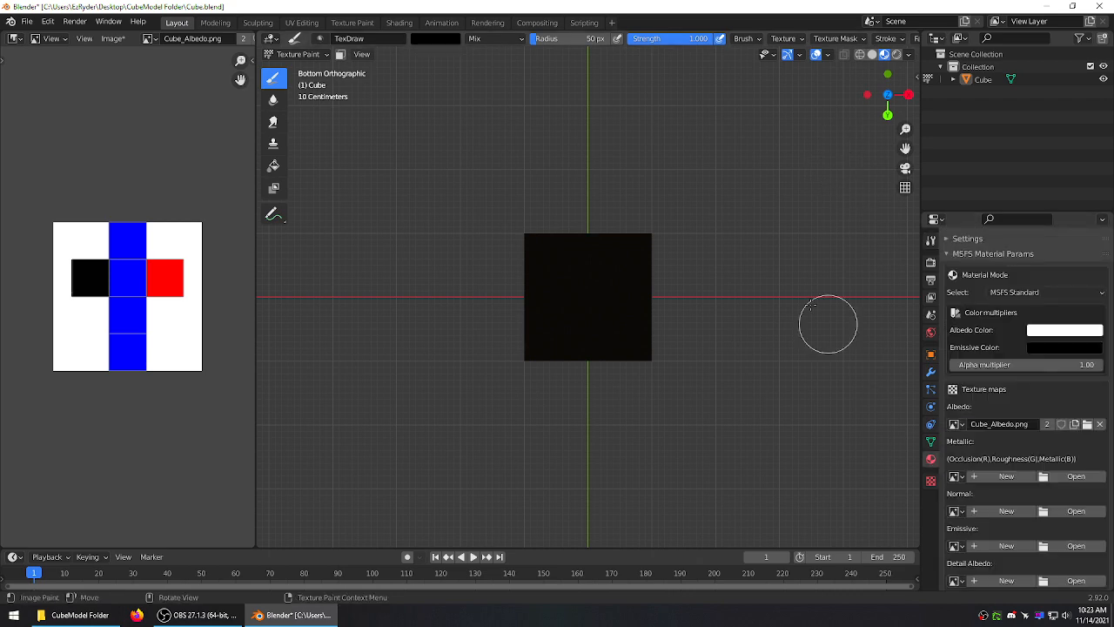
pyautogui.click(296, 54)
pyautogui.click(287, 68)
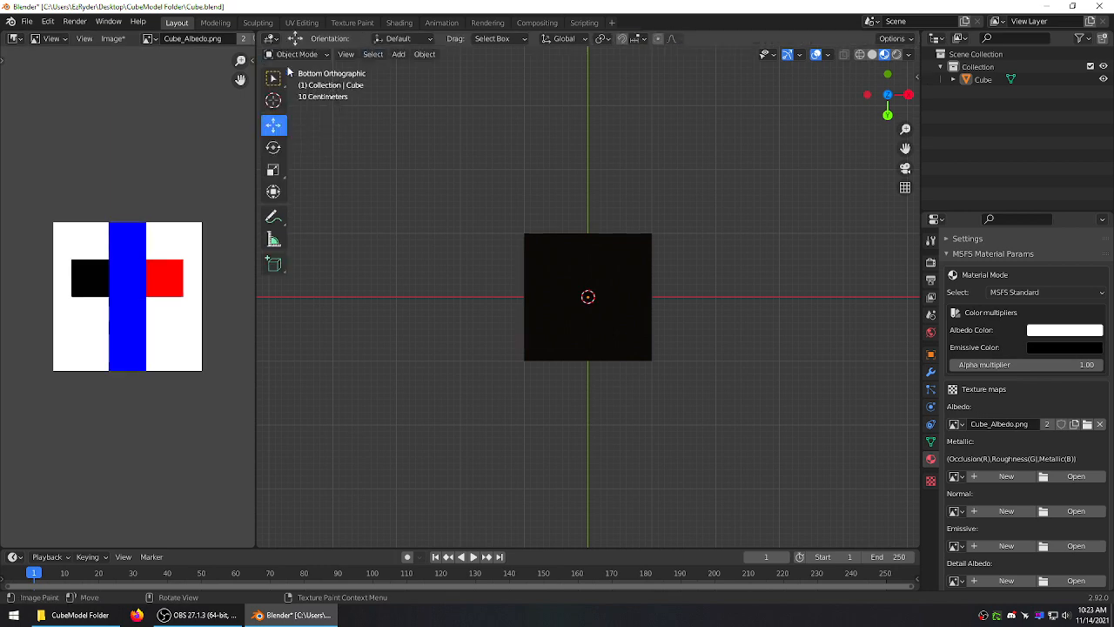
pyautogui.click(909, 93)
pyautogui.moveTo(549, 132); pyautogui.dragTo(619, 192, button='middle')
pyautogui.scroll(-3, 617, 193)
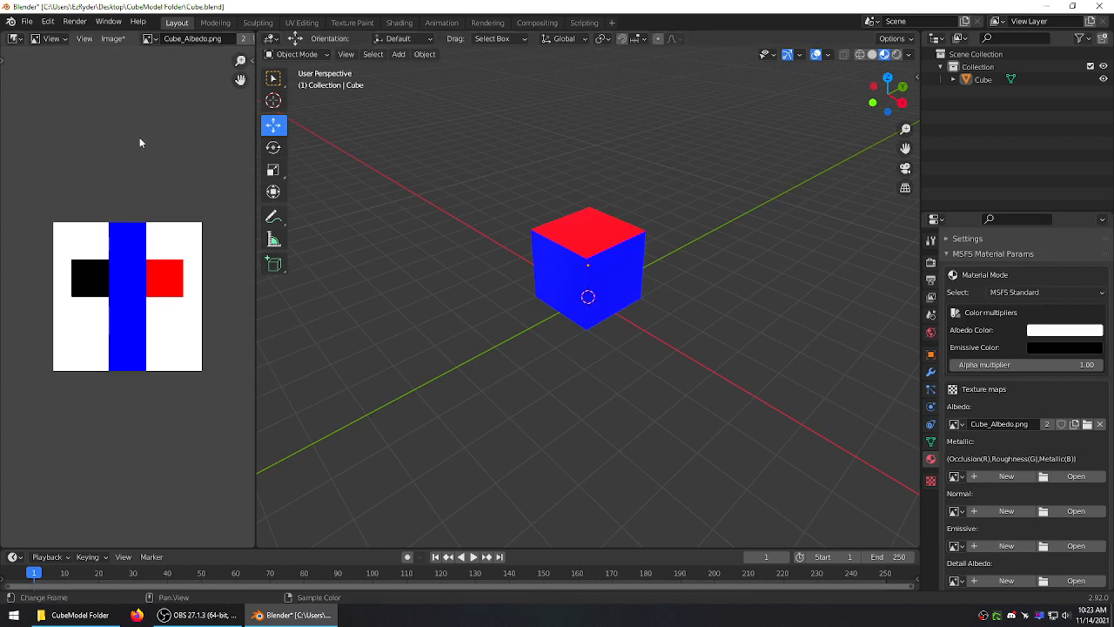
# - Save the painted Cube_Albedo.png image, and save the Cube.blend scene with the cube selected and the Cursor tool active
pyautogui.click(112, 39)
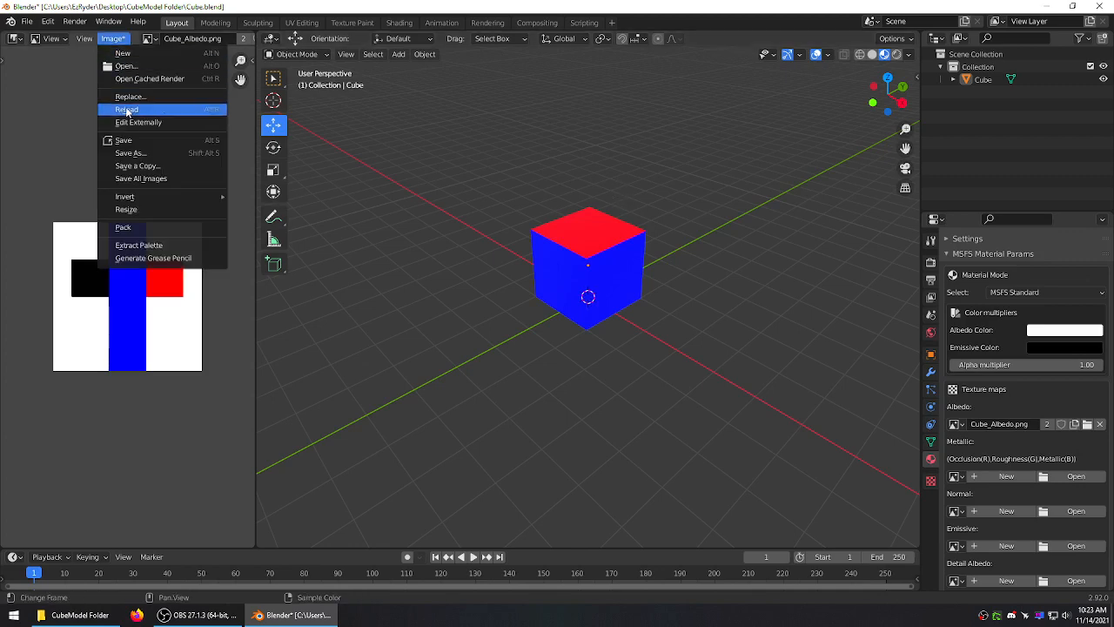
pyautogui.click(123, 140)
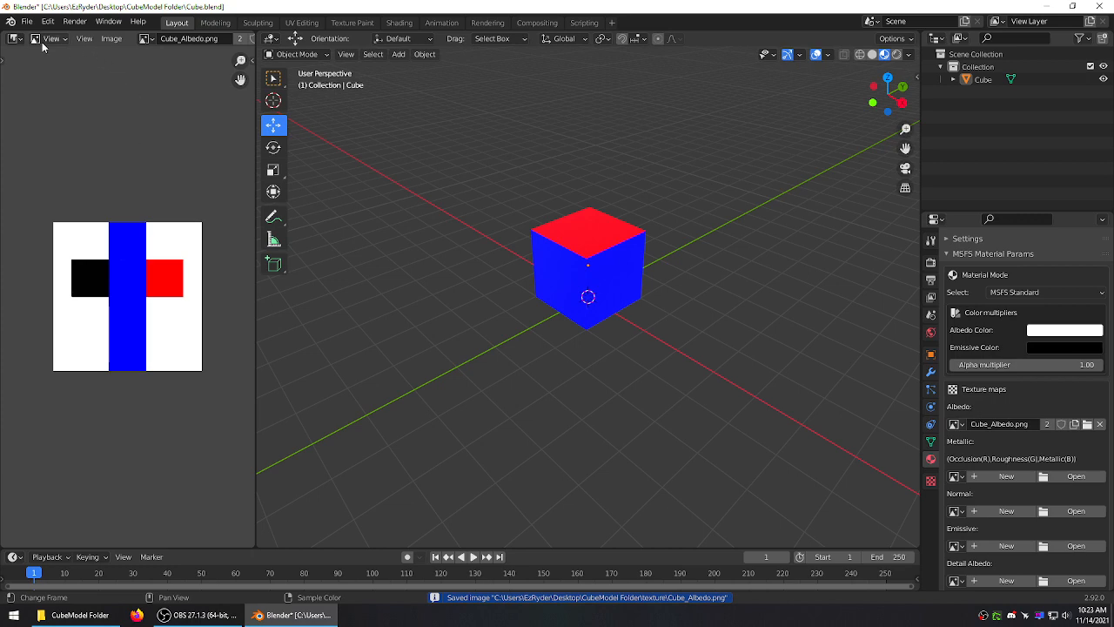
pyautogui.click(27, 21)
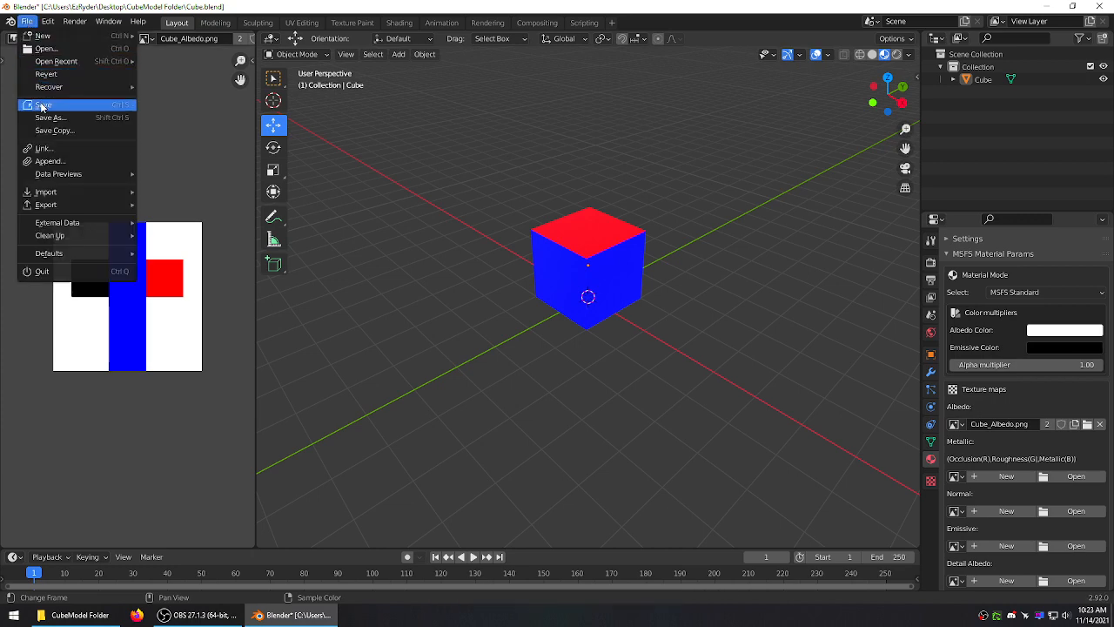
pyautogui.click(979, 78)
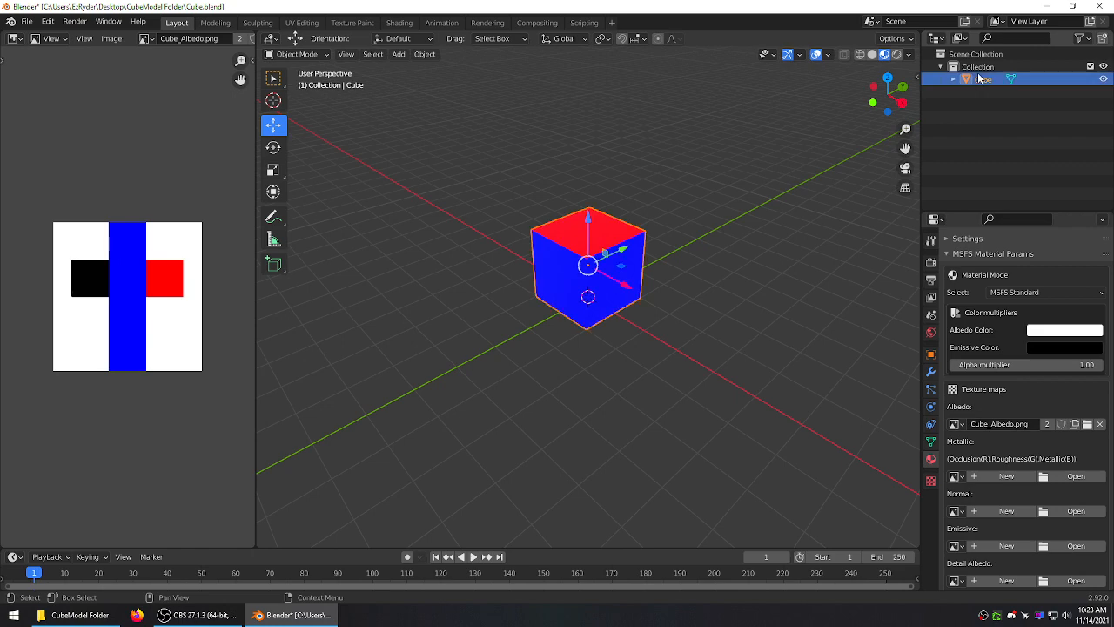
pyautogui.click(274, 100)
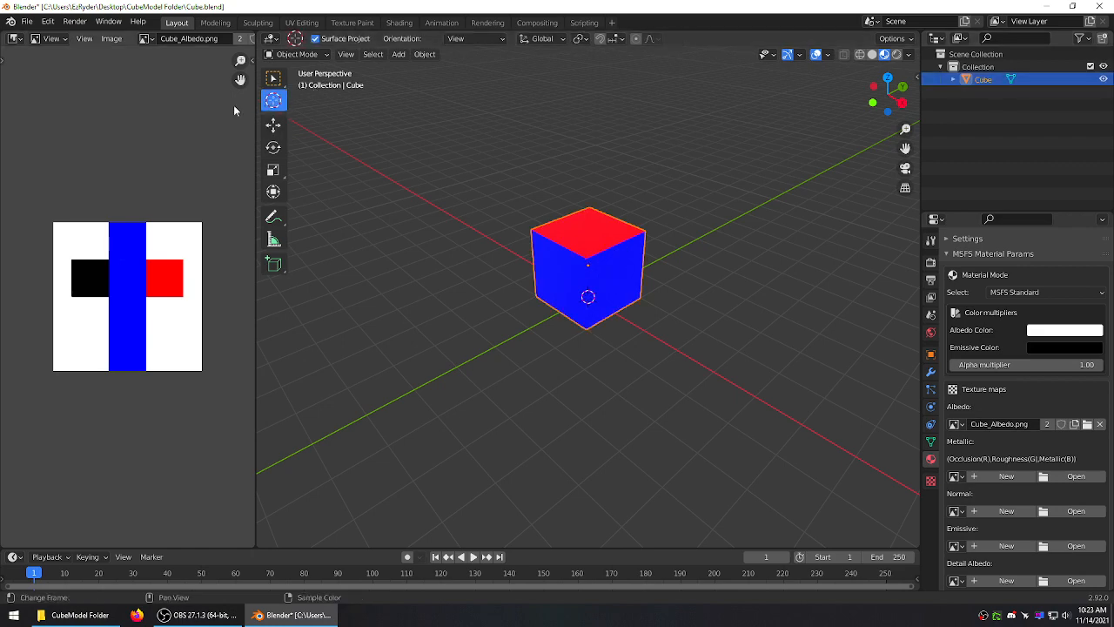
pyautogui.click(27, 21)
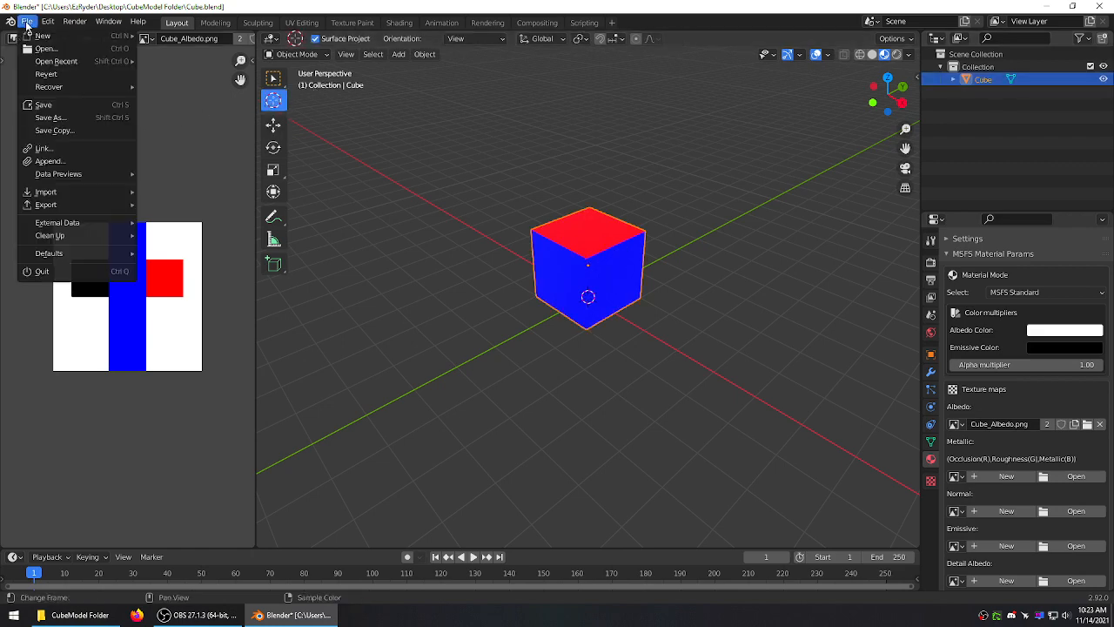
pyautogui.click(46, 106)
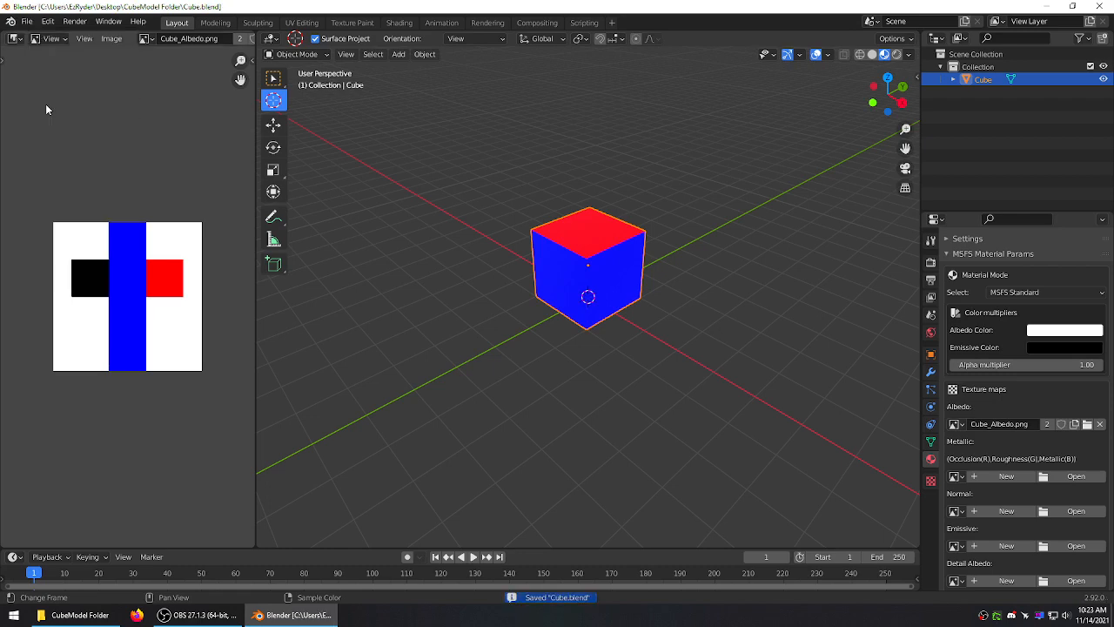
# - Start an extended glTF 2.0 export for MSFS with the textures path ../texture and the export settings remembered
pyautogui.click(27, 21)
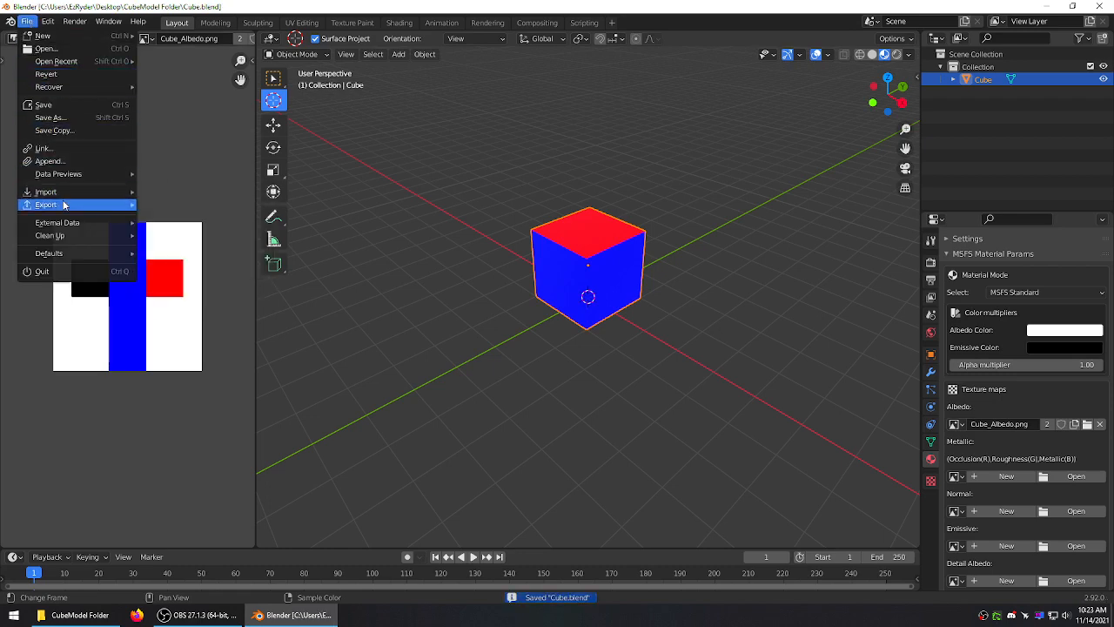
pyautogui.moveTo(63, 204)
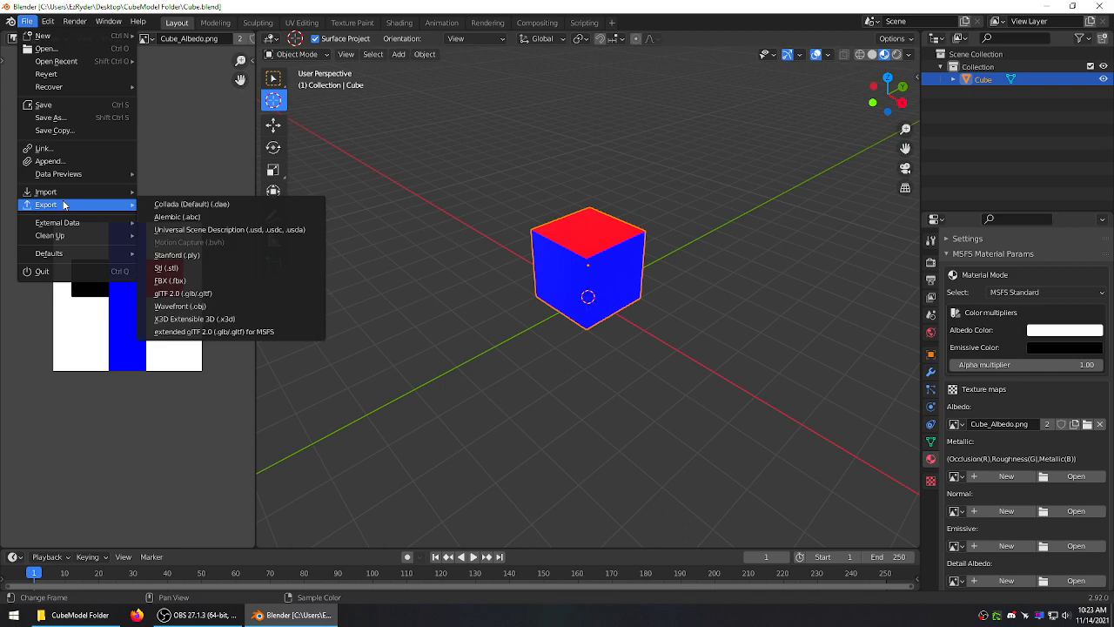
pyautogui.click(224, 333)
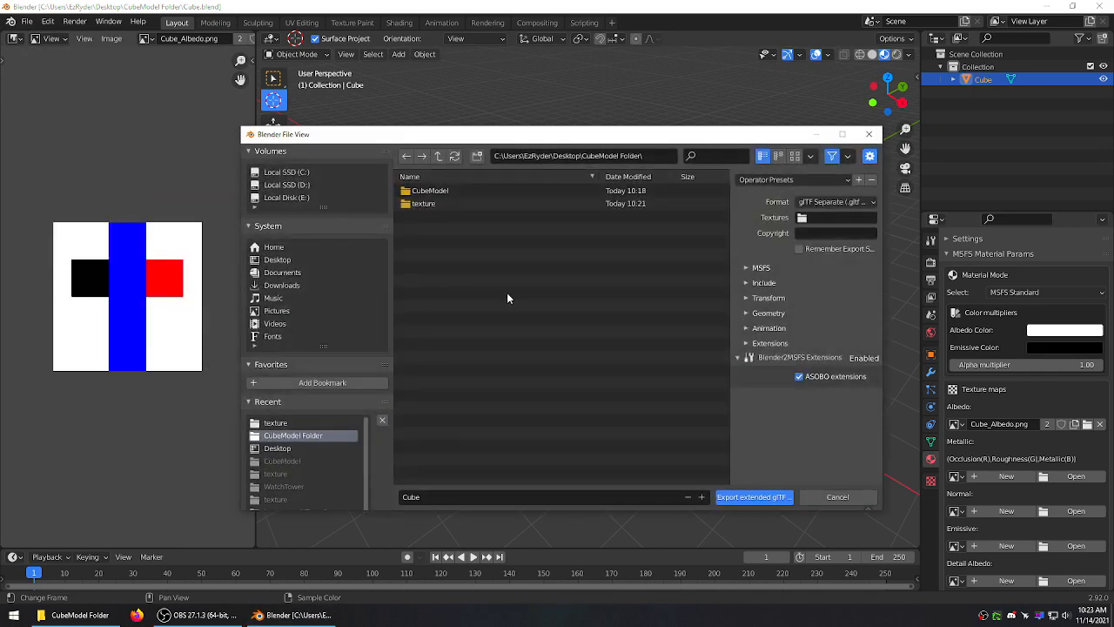
pyautogui.click(845, 218)
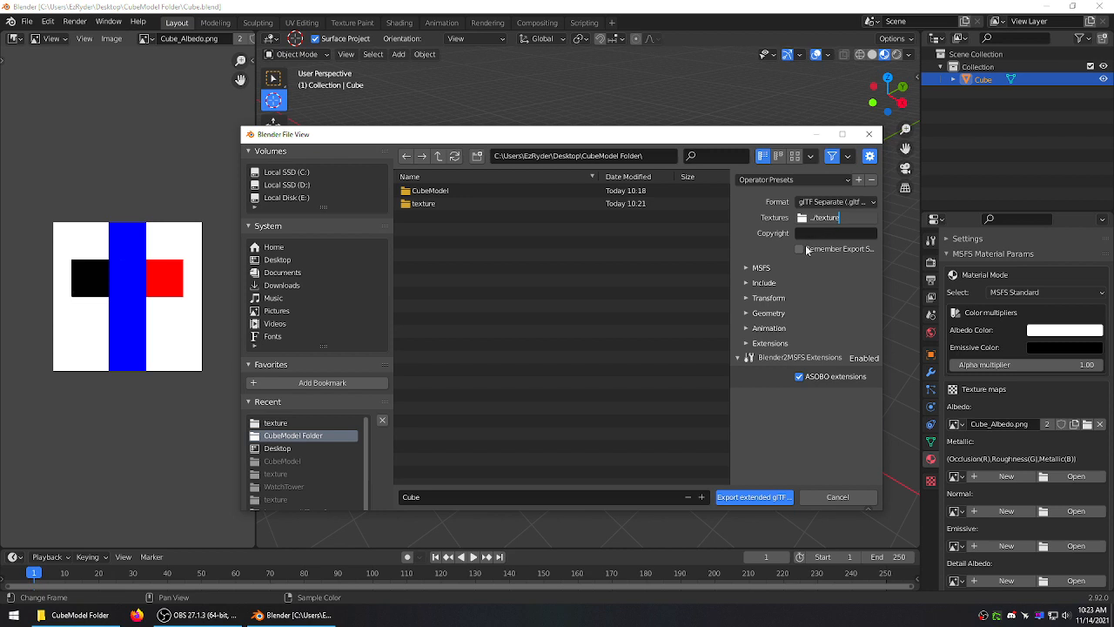
pyautogui.click(806, 250)
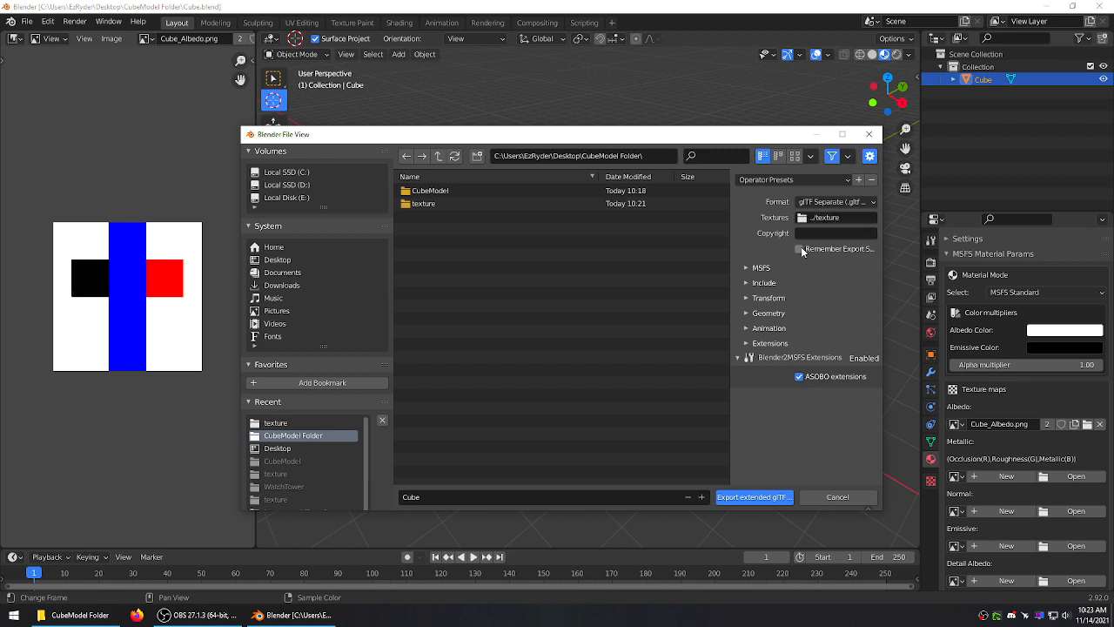
# - Set the MSFS export options to generate an XML file named Cube.xml with a GUID
pyautogui.click(746, 269)
pyautogui.click(800, 305)
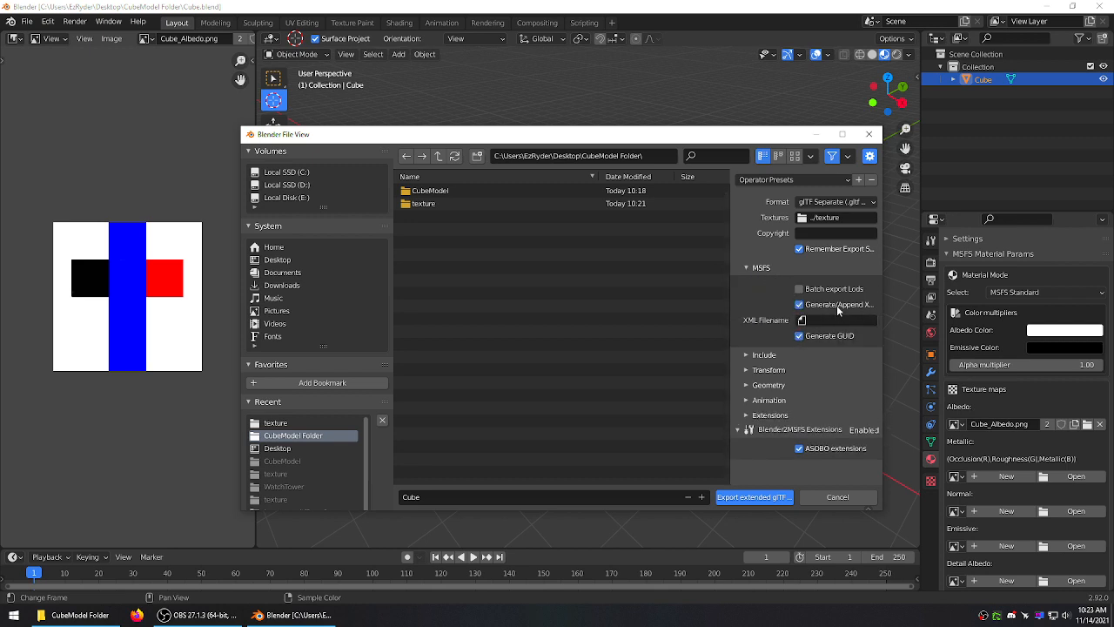
pyautogui.click(831, 320)
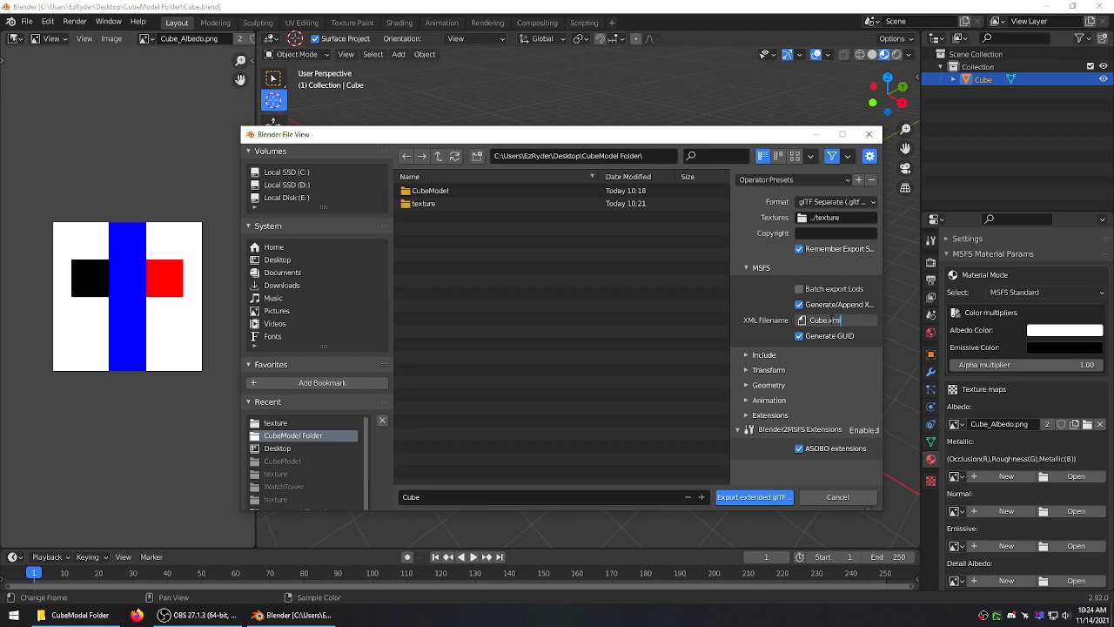
pyautogui.press('Return')
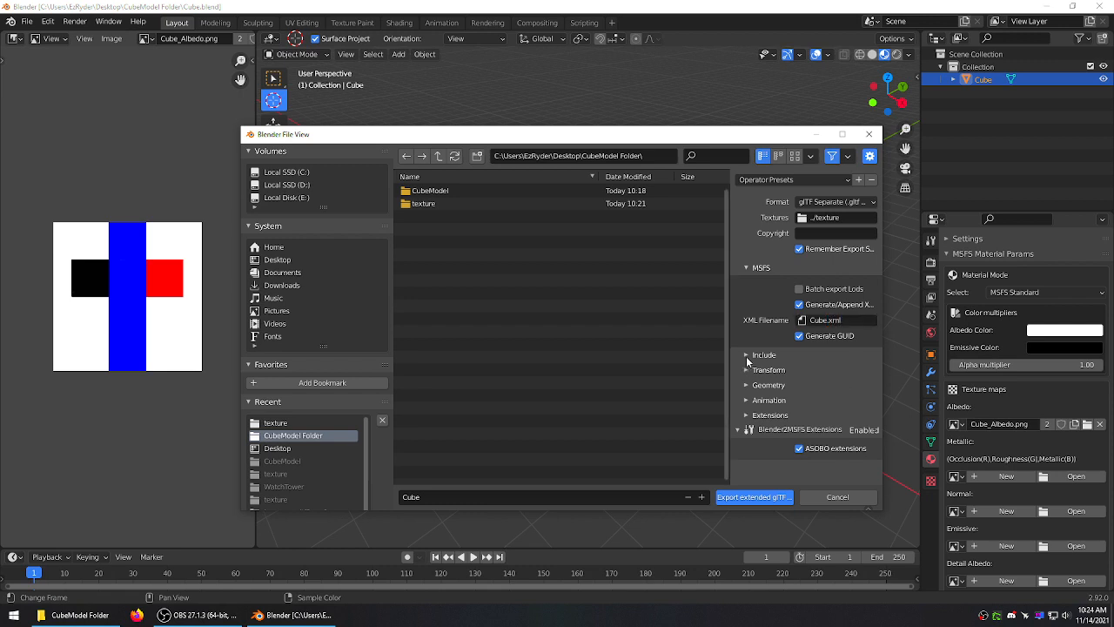
# - Set the export to include only selected objects together with their custom properties
pyautogui.click(750, 355)
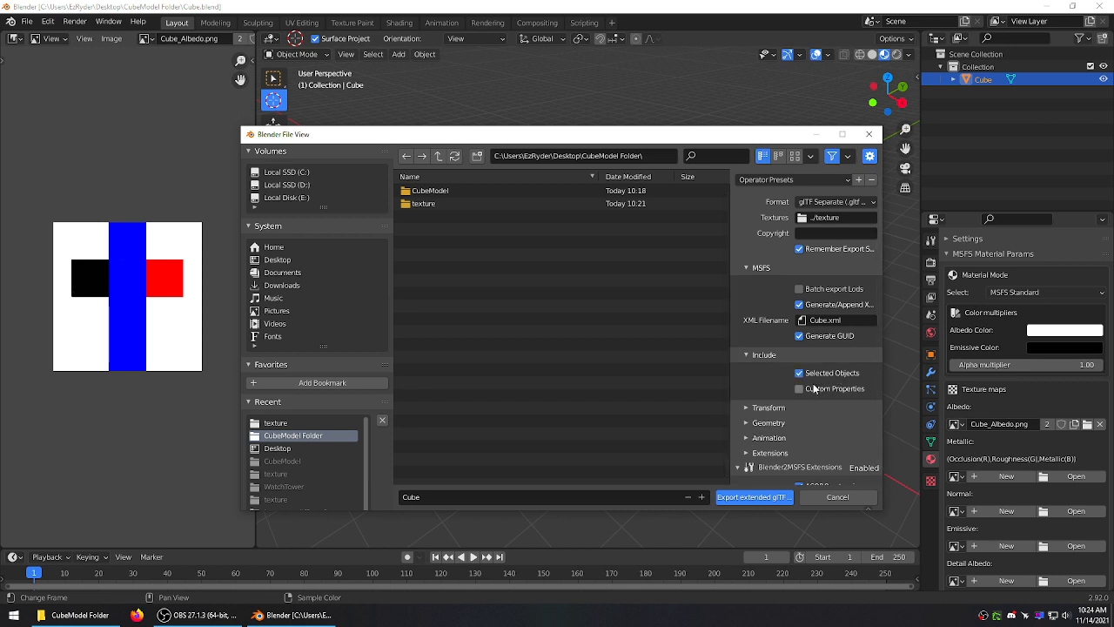
pyautogui.click(814, 388)
pyautogui.scroll(-1, 802, 359)
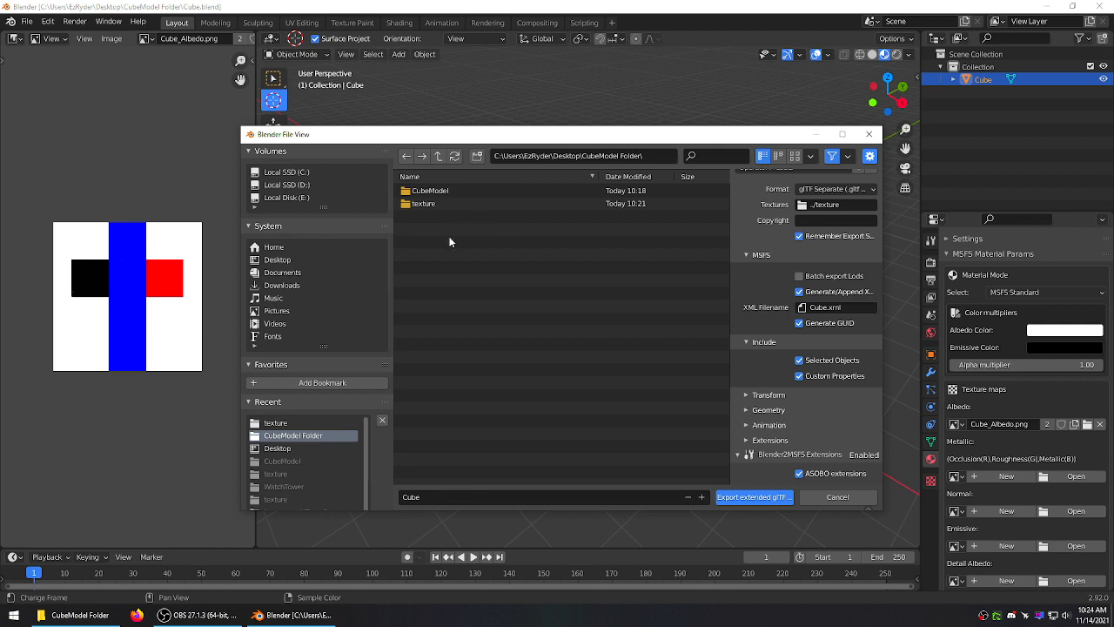
# - Export the cube as Cube in glTF Separate format into the CubeModel subfolder of CubeModel Folder
pyautogui.doubleClick(431, 191)
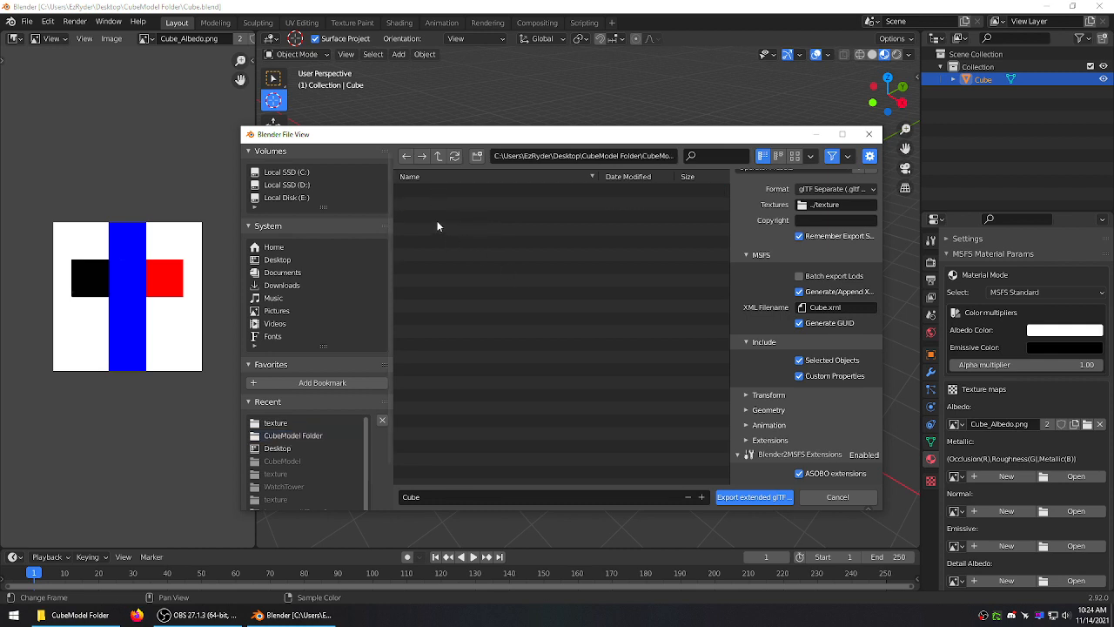
pyautogui.click(437, 155)
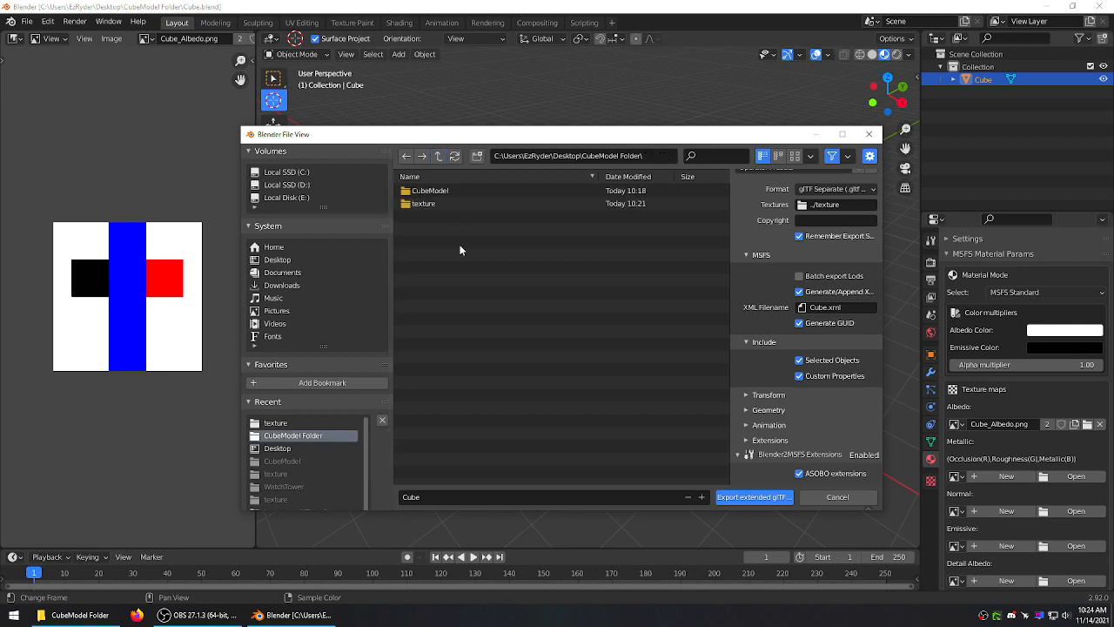
pyautogui.doubleClick(435, 192)
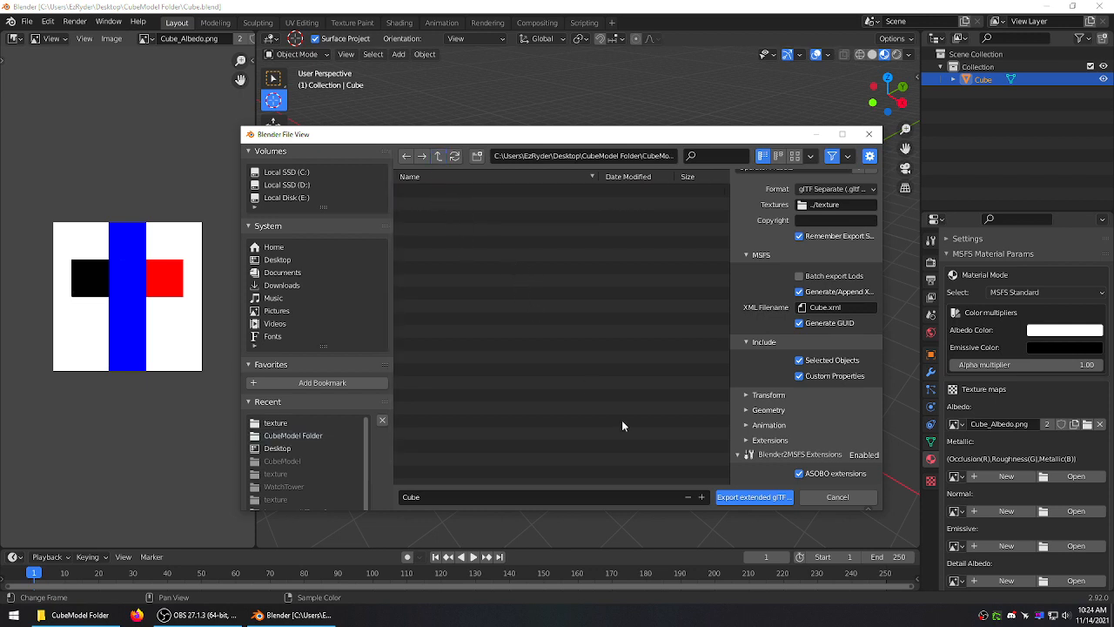
pyautogui.click(747, 497)
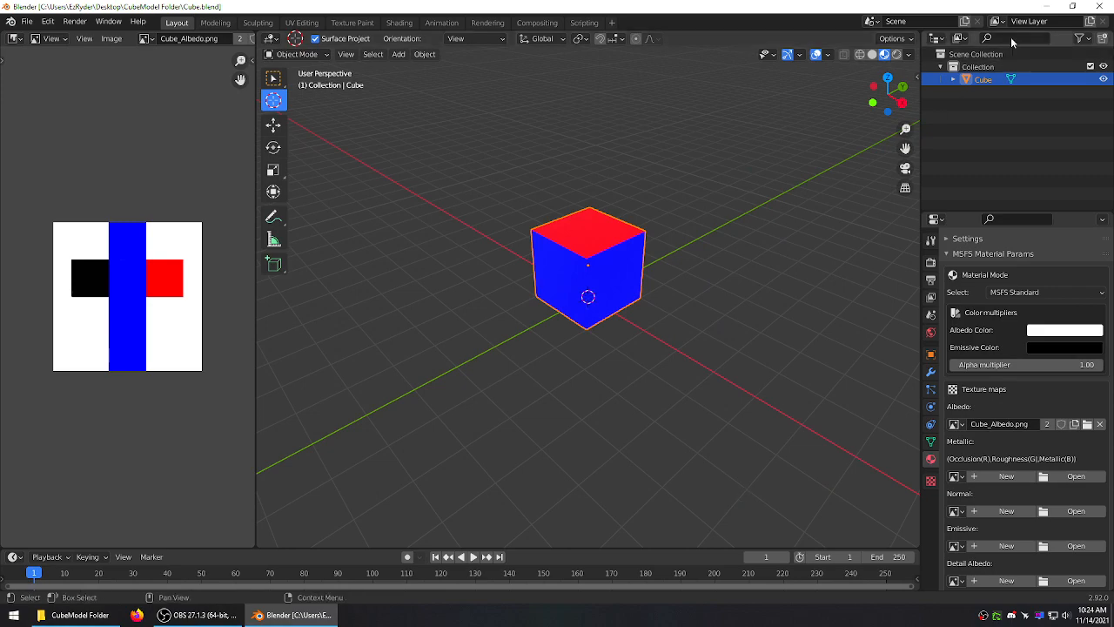
# - Switch to File Explorer and check the contents of the texture and CubeModel folders inside CubeModel Folder
pyautogui.click(1047, 6)
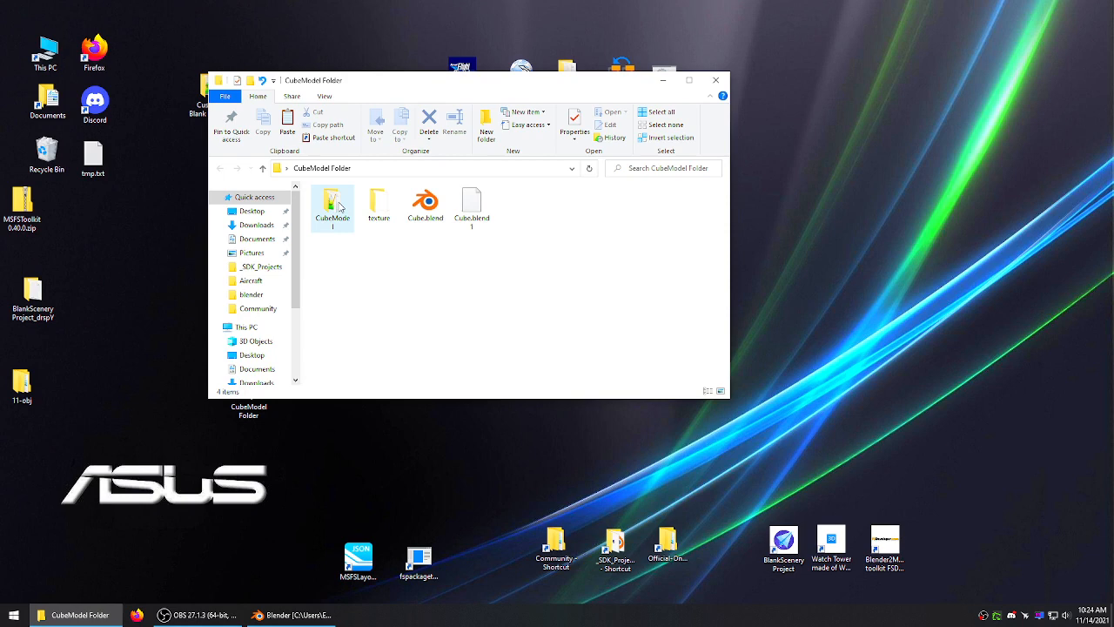
pyautogui.doubleClick(372, 201)
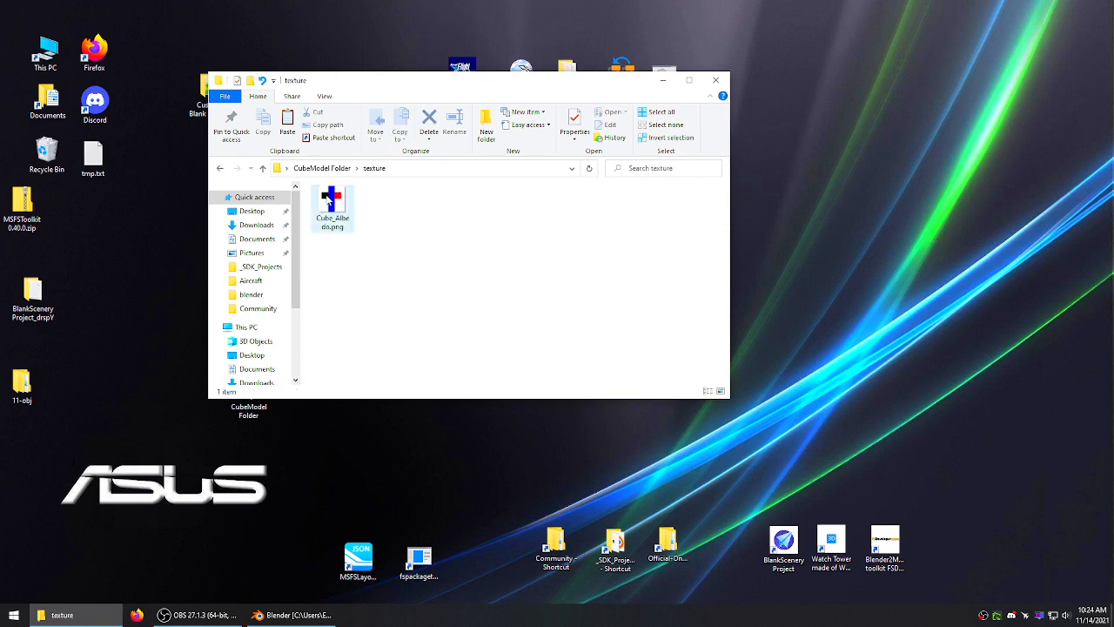
pyautogui.click(264, 169)
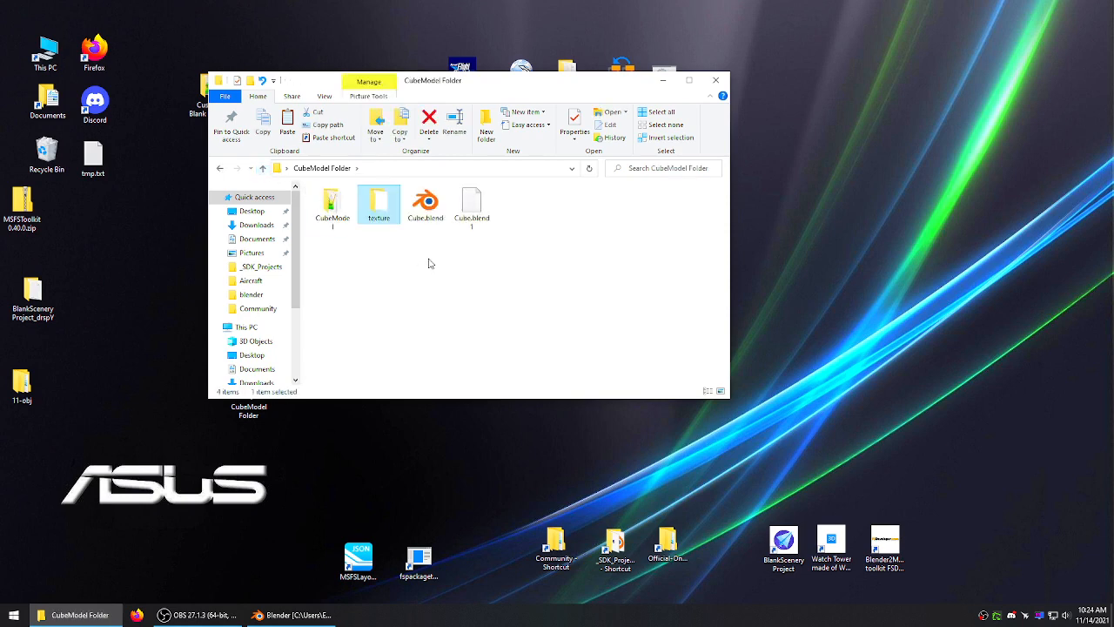
pyautogui.doubleClick(331, 206)
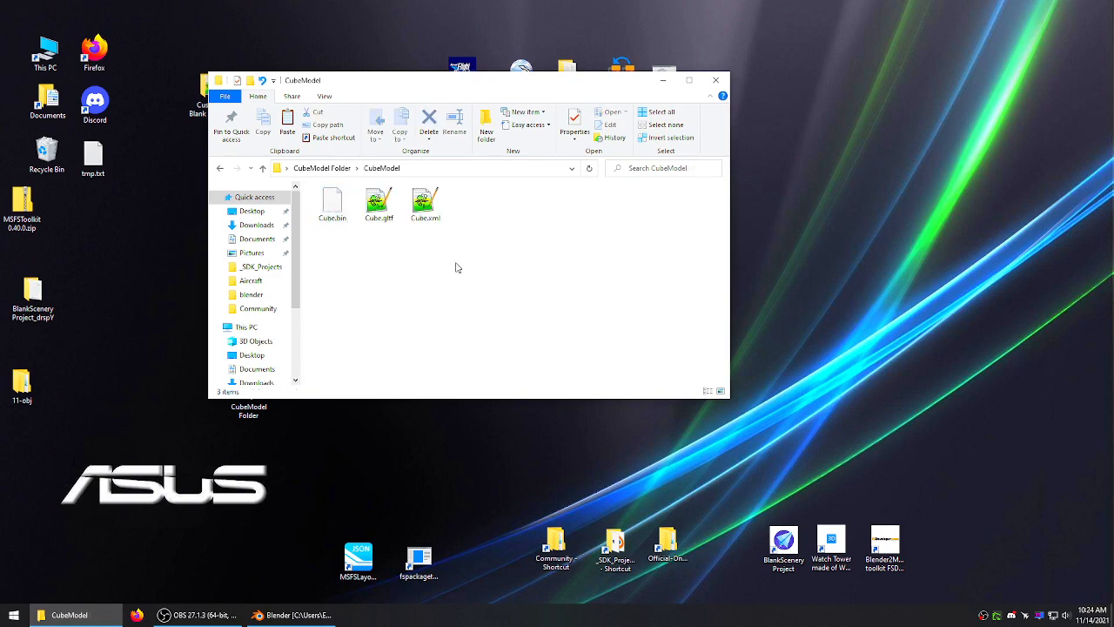
# - Return to the main level of CubeModel Folder, close Blender, and move the folder window clear of the Custom Blank Project folder
pyautogui.click(264, 169)
pyautogui.click(329, 614)
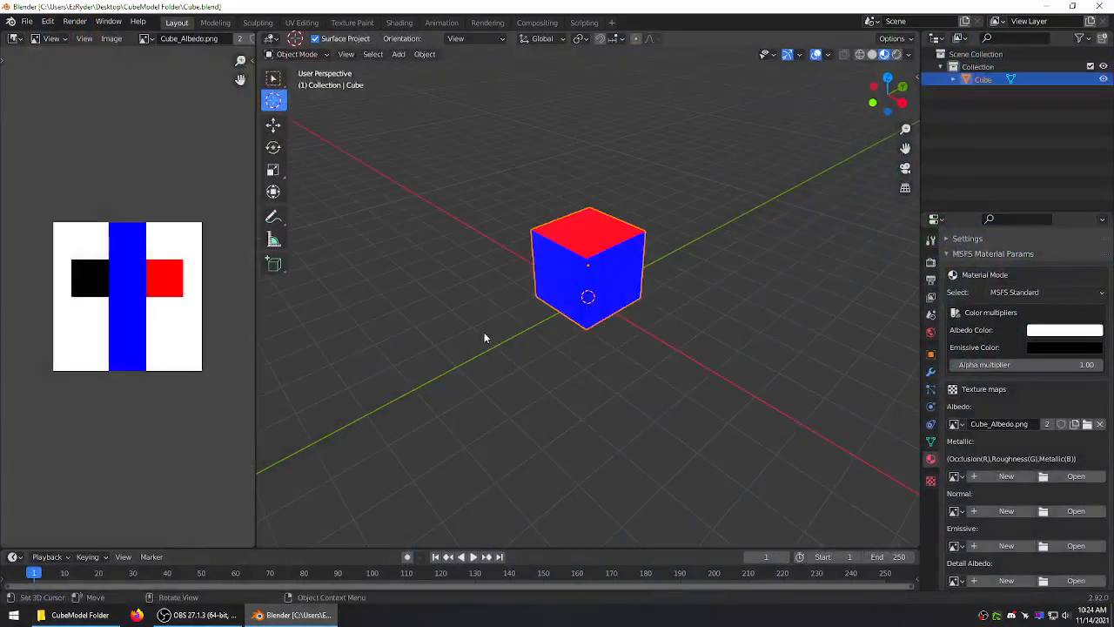
pyautogui.click(1098, 6)
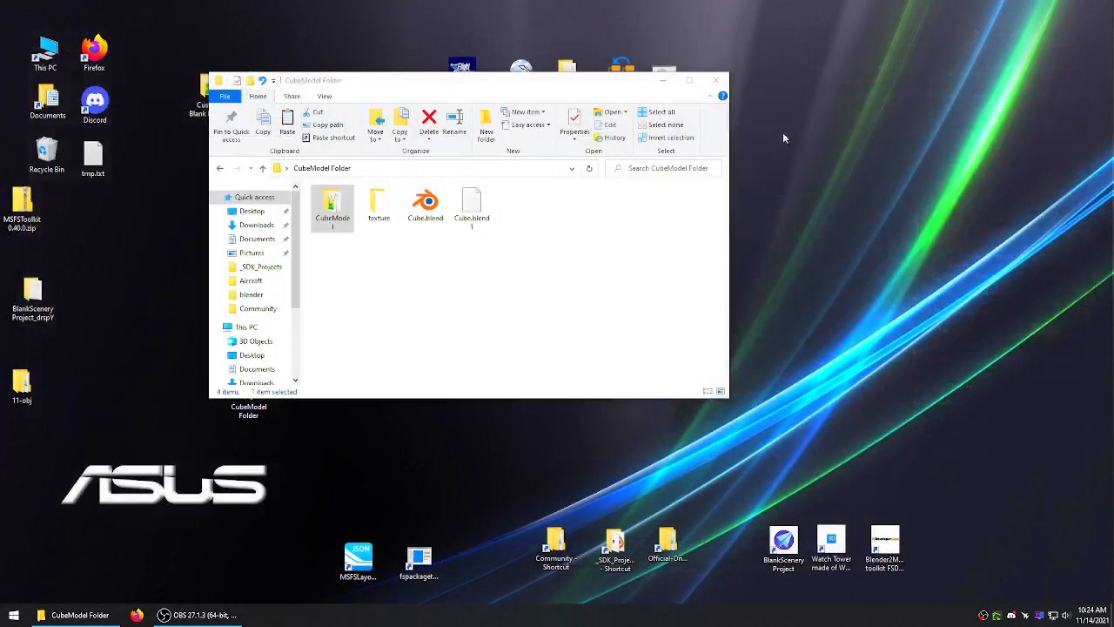
pyautogui.click(493, 259)
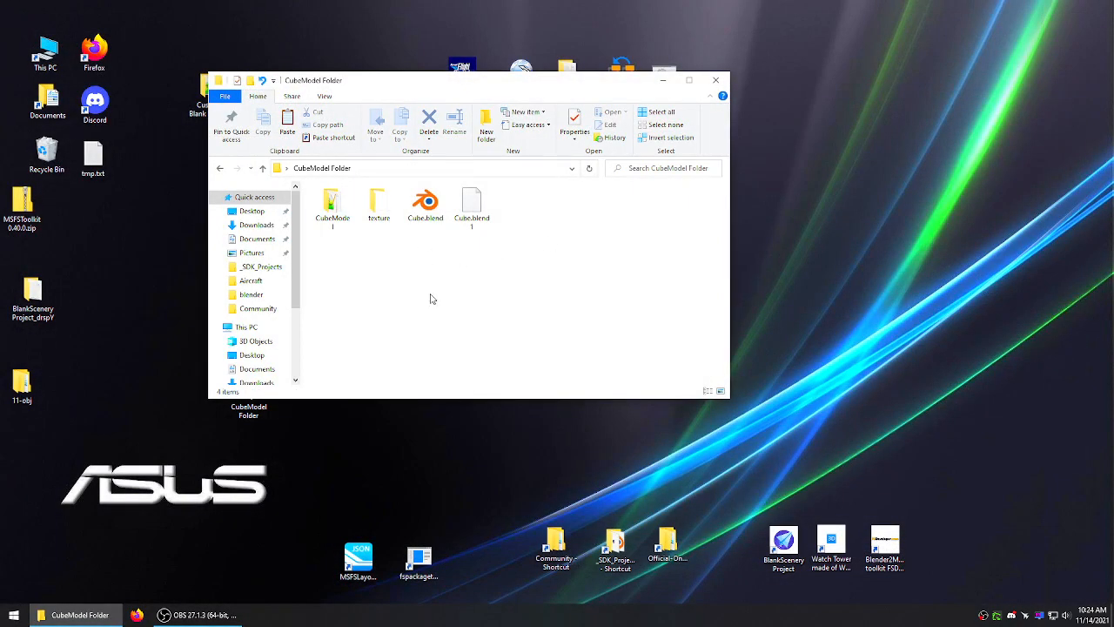
pyautogui.moveTo(366, 80); pyautogui.dragTo(571, 118)
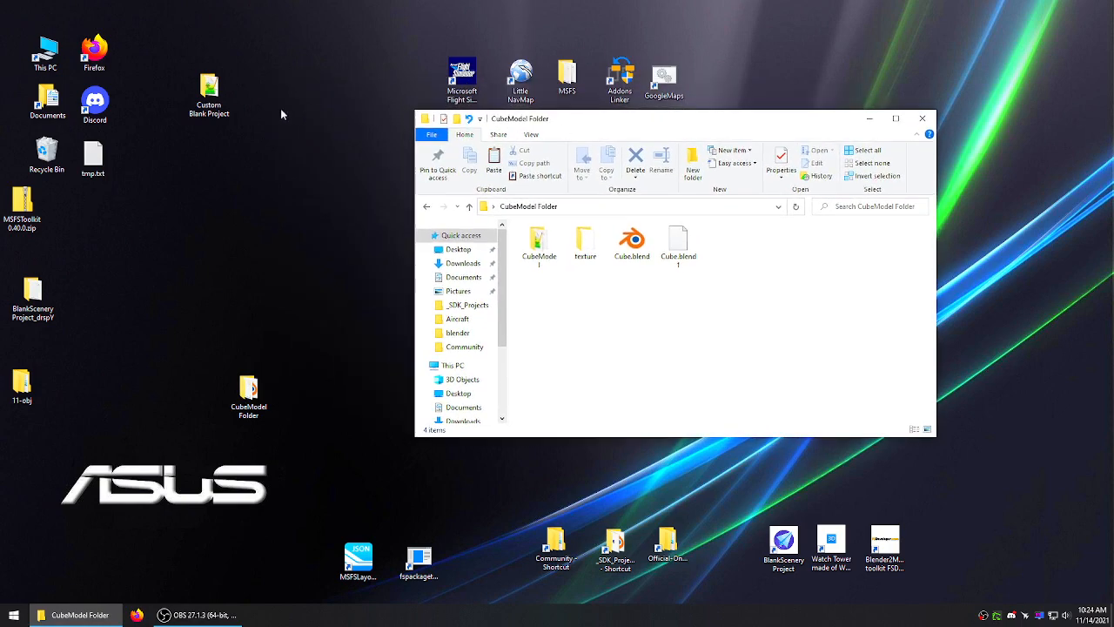
# - Open the CustomModels folder inside Custom Blank Project's PackageSources in a second window beside CubeModel Folder
pyautogui.click(220, 106)
pyautogui.moveTo(219, 106); pyautogui.dragTo(197, 149)
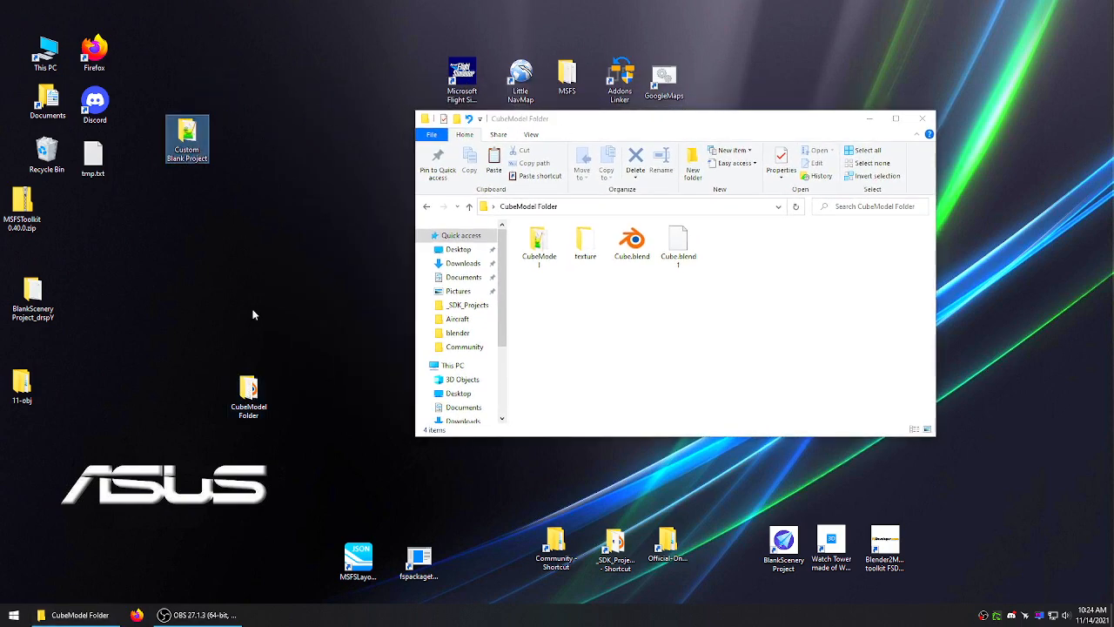
pyautogui.doubleClick(188, 142)
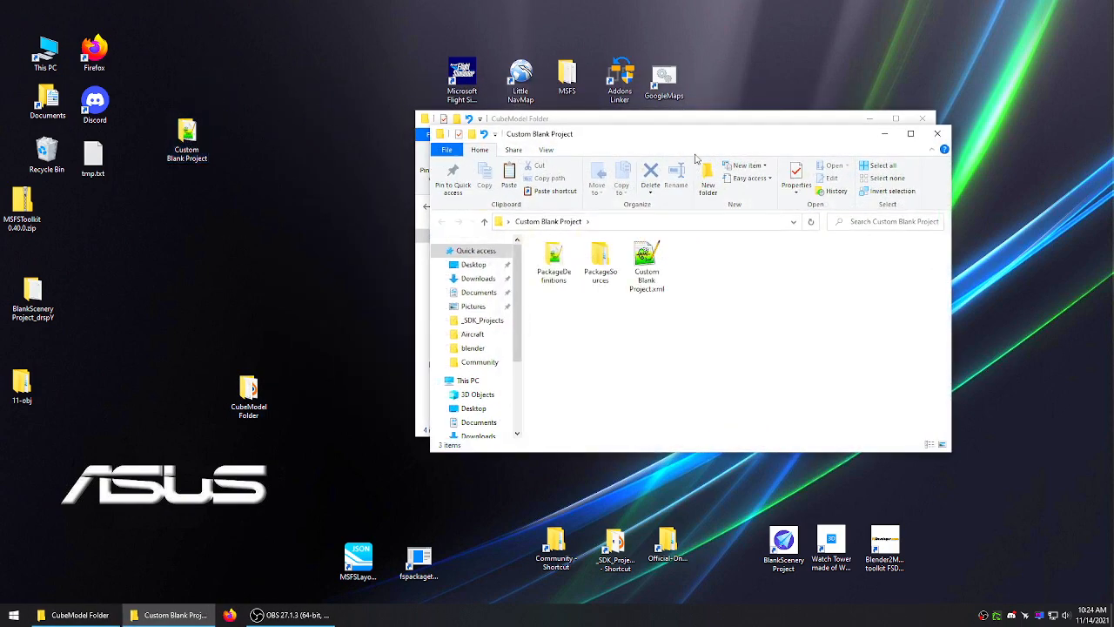
pyautogui.moveTo(710, 143); pyautogui.dragTo(384, 80)
pyautogui.doubleClick(274, 197)
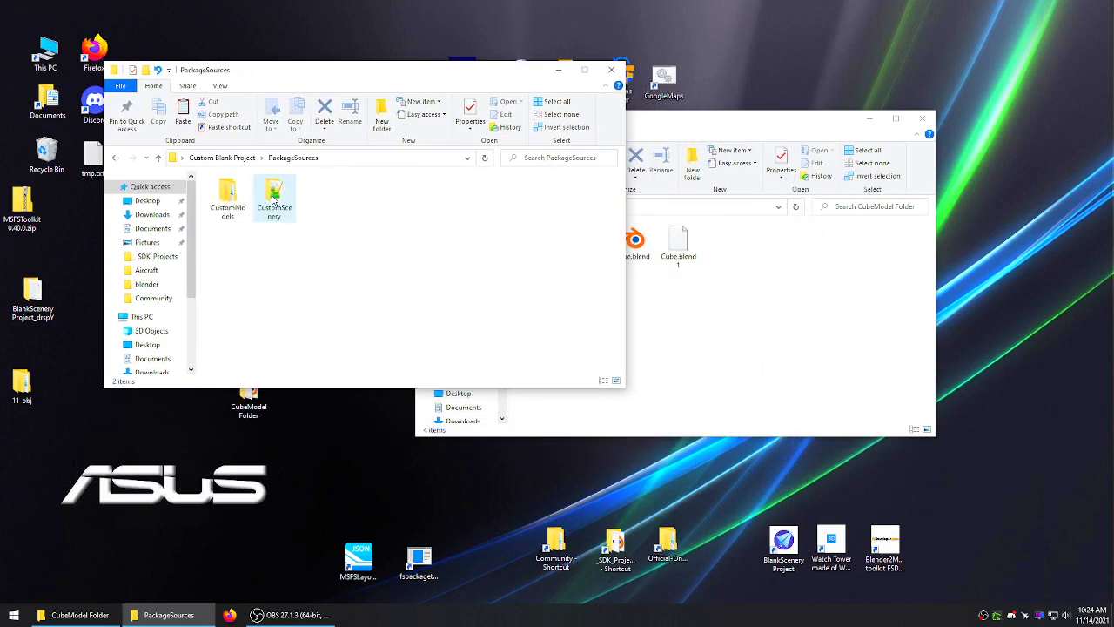
pyautogui.doubleClick(240, 200)
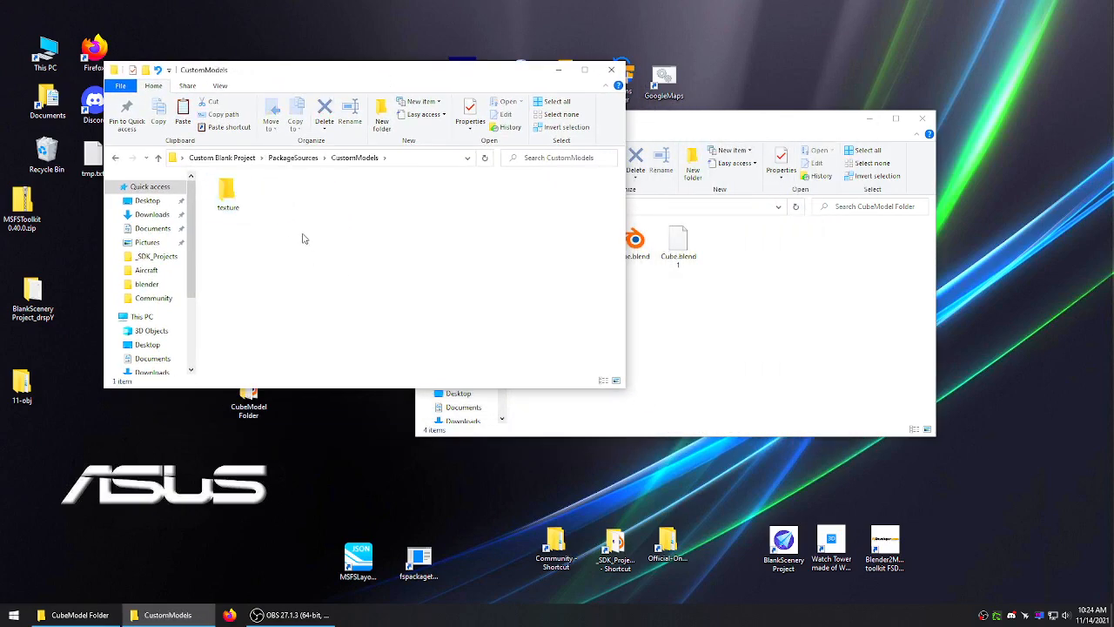
# - Check the contents of the CubeModel and texture folders inside CubeModel Folder
pyautogui.click(800, 315)
pyautogui.doubleClick(546, 252)
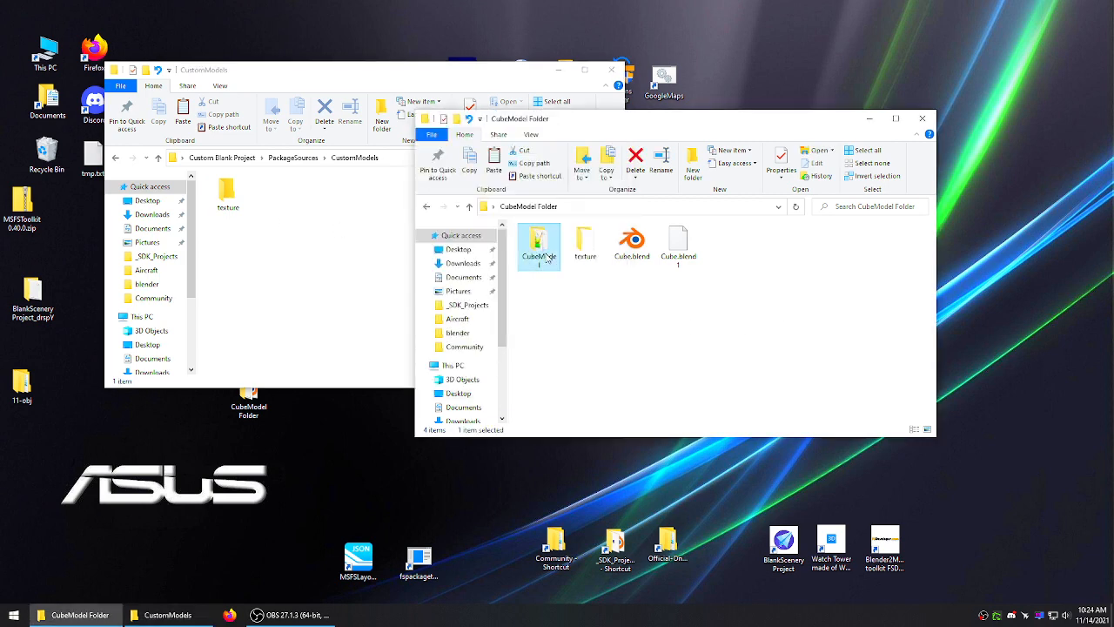
pyautogui.click(469, 207)
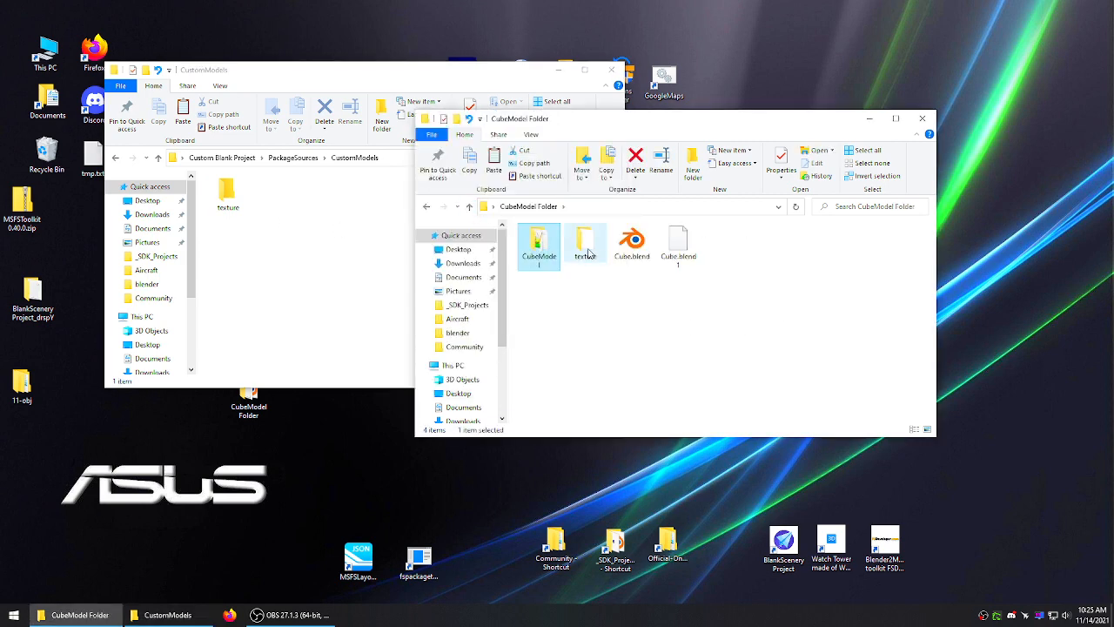
pyautogui.doubleClick(587, 244)
pyautogui.click(469, 207)
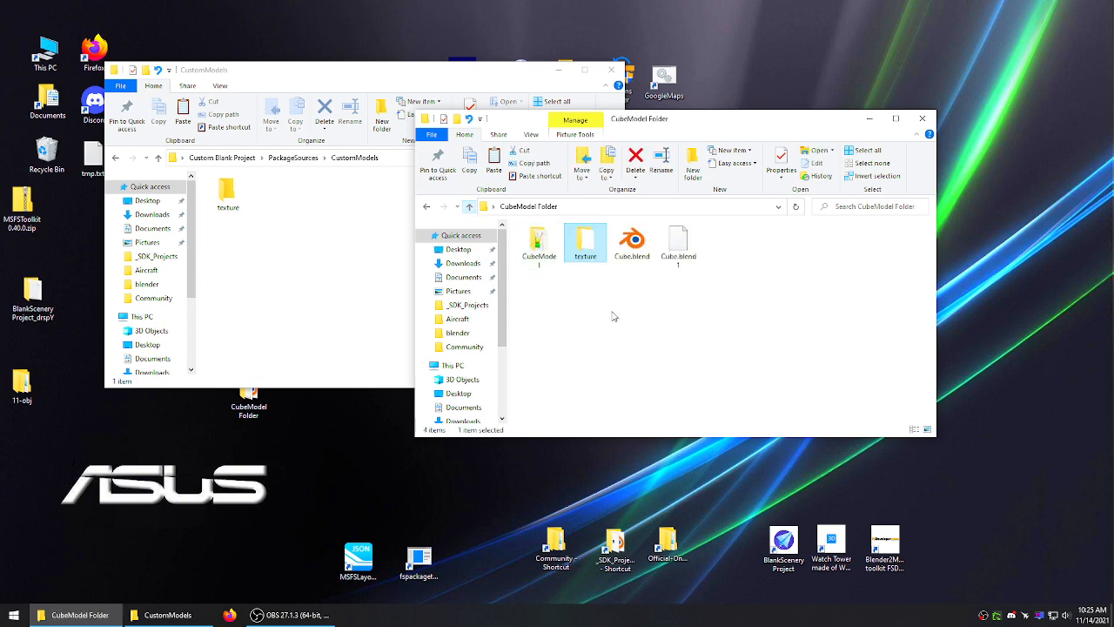
pyautogui.moveTo(604, 291); pyautogui.dragTo(521, 226)
pyautogui.rightClick(541, 245)
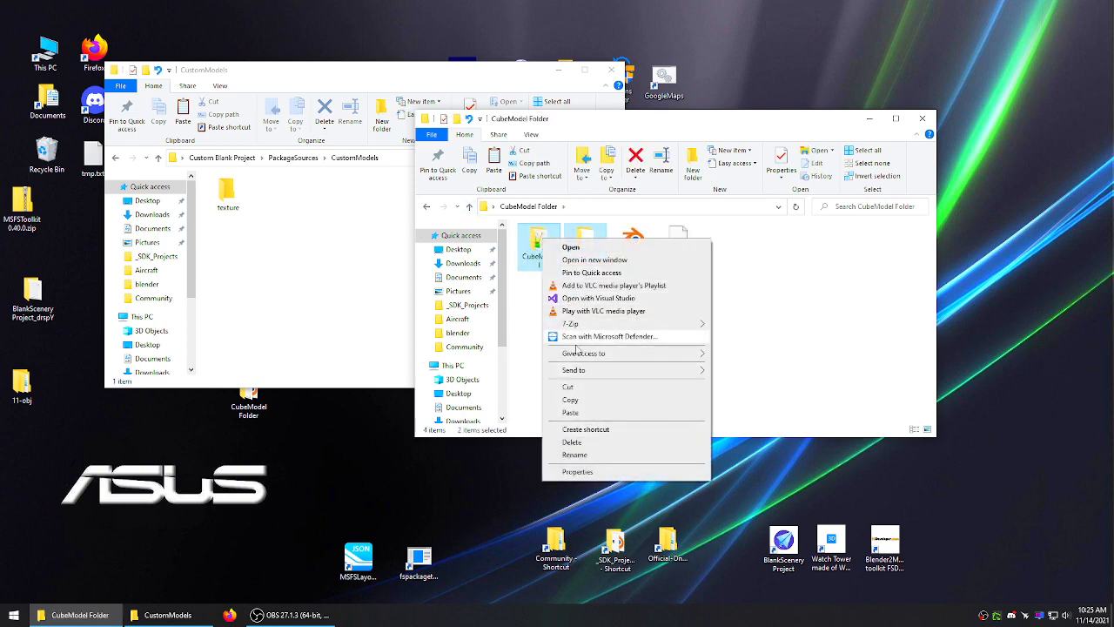
pyautogui.click(746, 303)
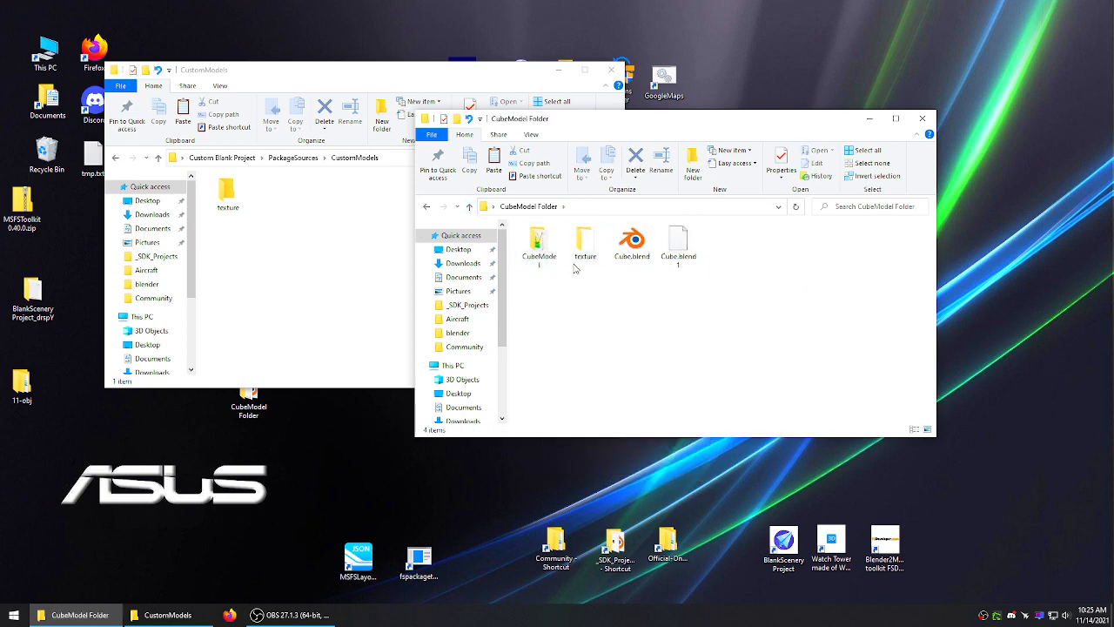
# - Copy the CubeModel and texture folders from CubeModel Folder into the project's CustomModels folder, and close the source window
pyautogui.moveTo(593, 287); pyautogui.dragTo(531, 239)
pyautogui.rightClick(541, 244)
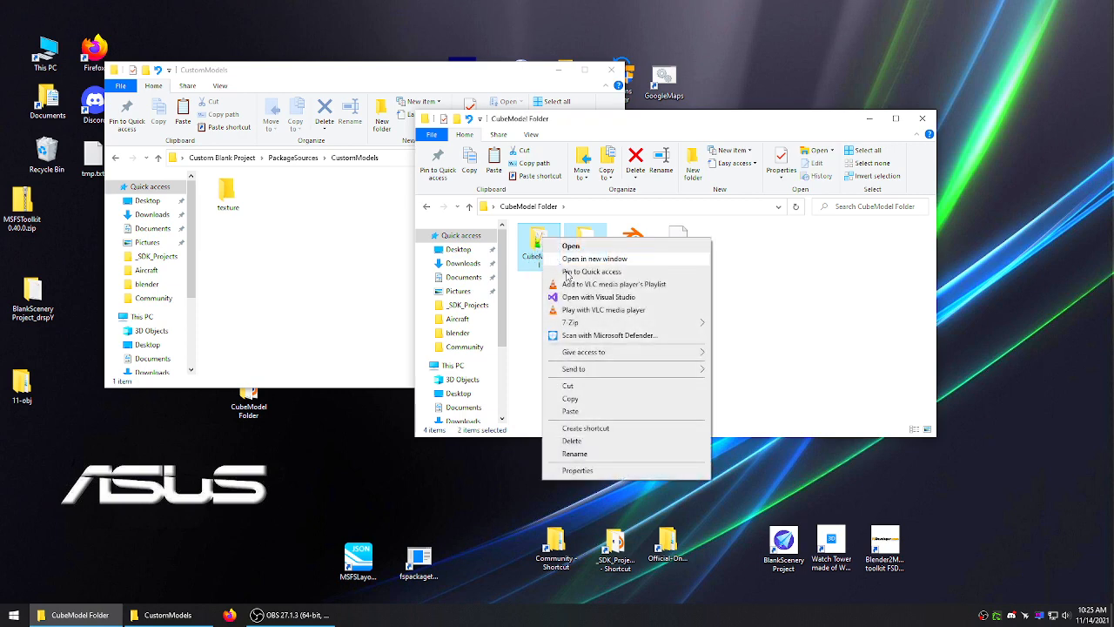
pyautogui.click(583, 389)
pyautogui.rightClick(319, 229)
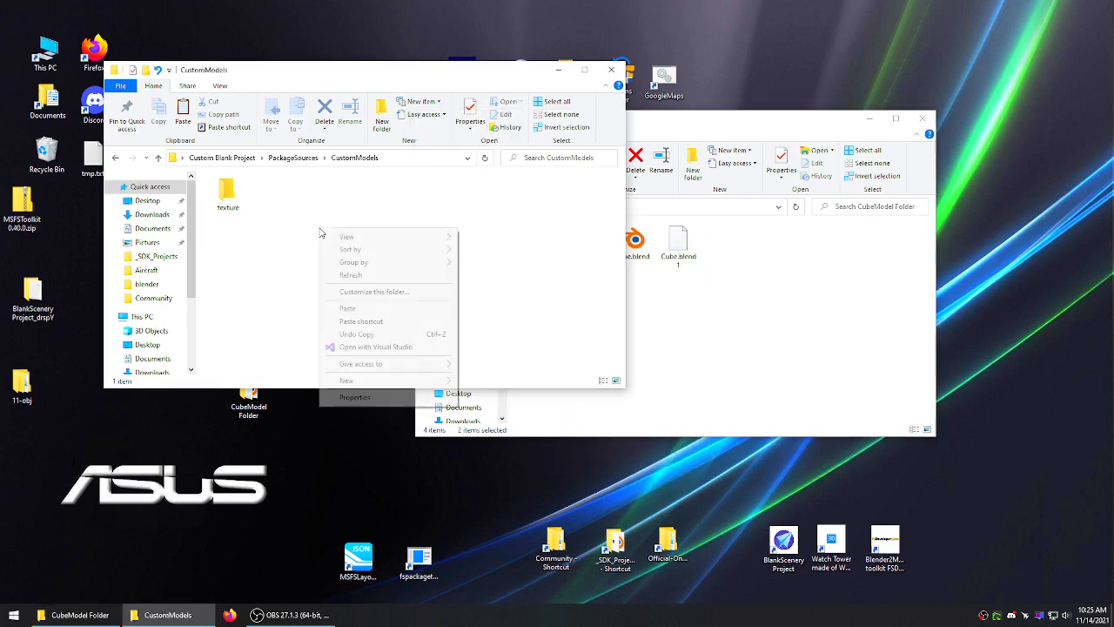
pyautogui.click(348, 308)
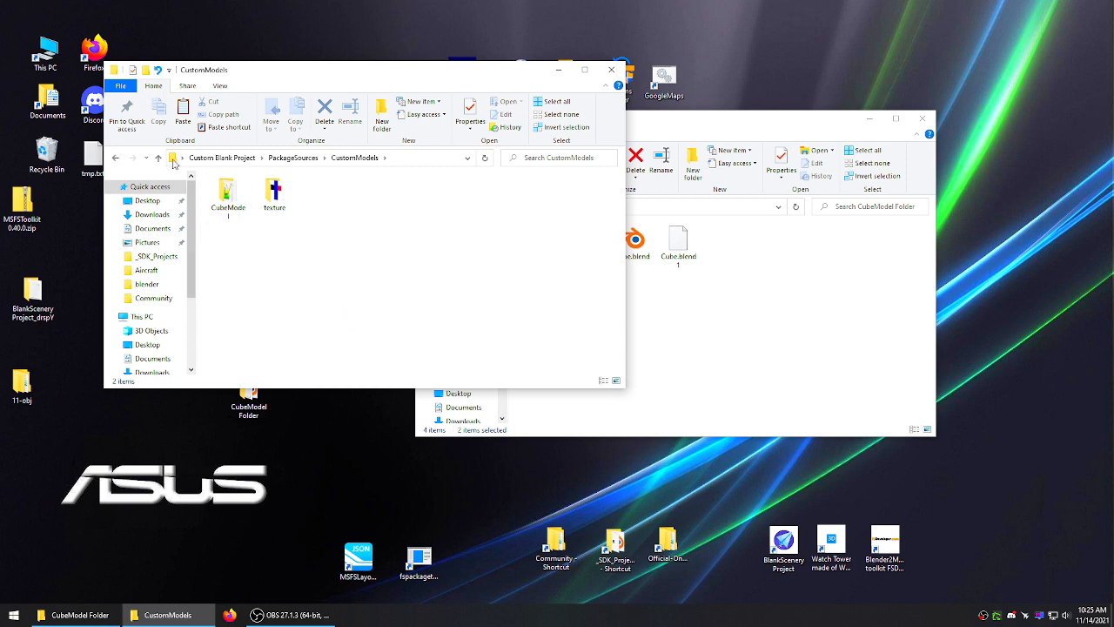
pyautogui.click(926, 119)
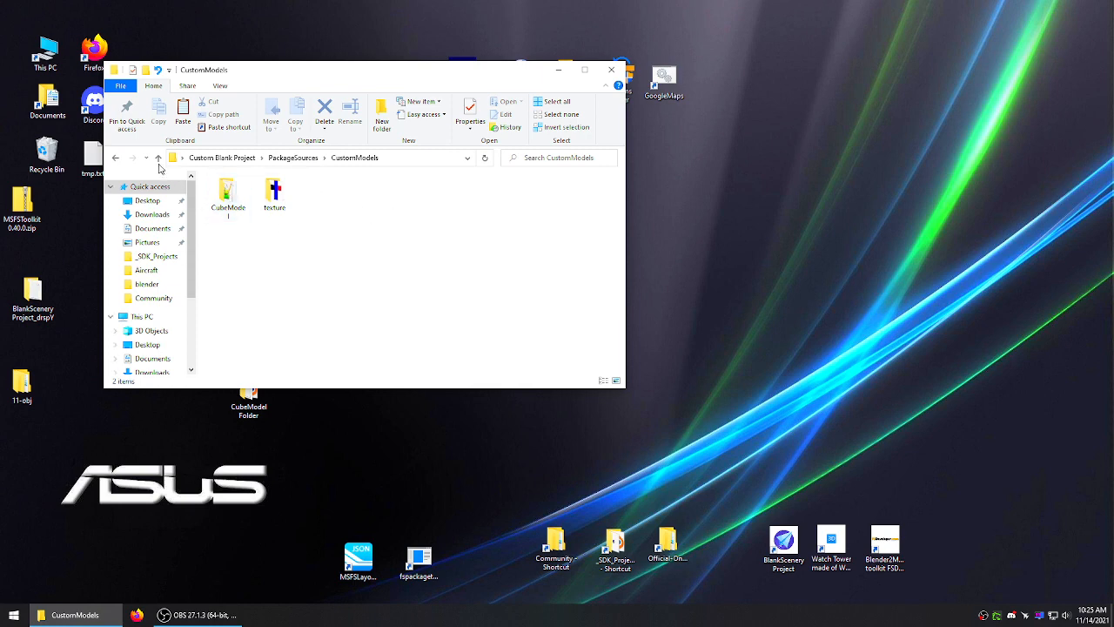
# - Review the copied CubeModel folder and the project's folder structure from Custom Blank Project down to CustomModels
pyautogui.click(214, 192)
pyautogui.doubleClick(214, 190)
pyautogui.moveTo(345, 249); pyautogui.dragTo(229, 190)
pyautogui.click(158, 158)
pyautogui.moveTo(479, 240); pyautogui.dragTo(367, 254)
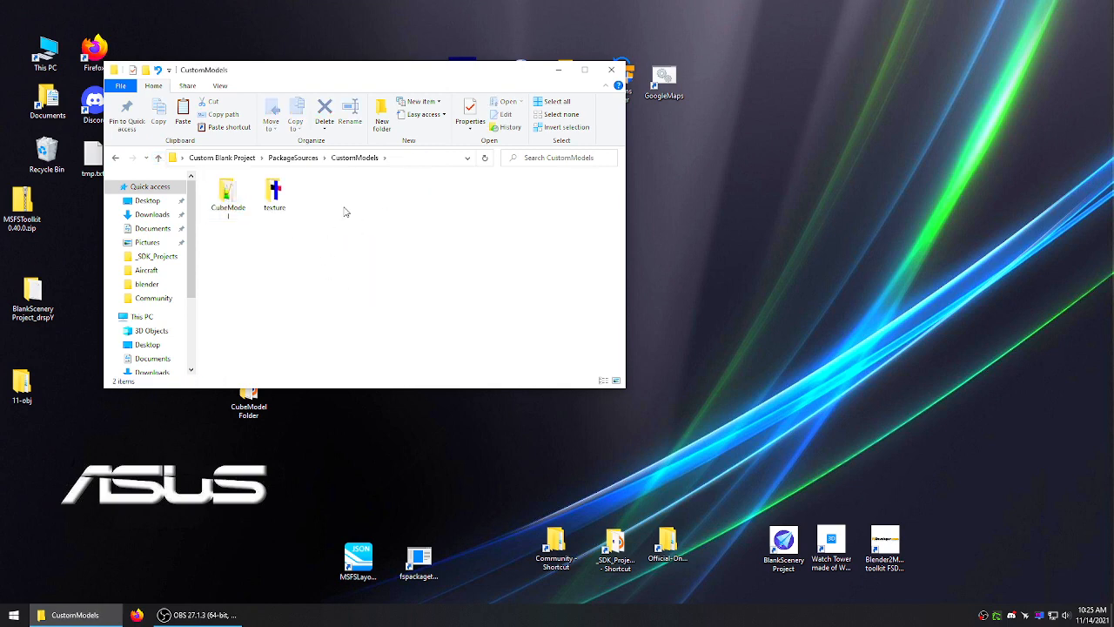
pyautogui.click(158, 158)
pyautogui.click(158, 158)
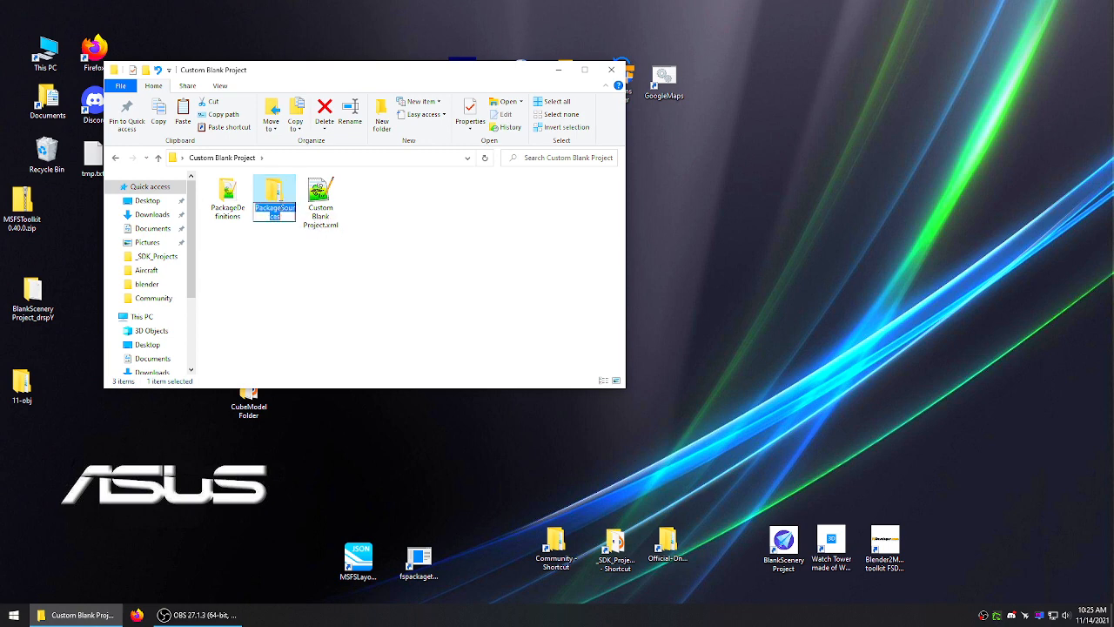
pyautogui.doubleClick(275, 199)
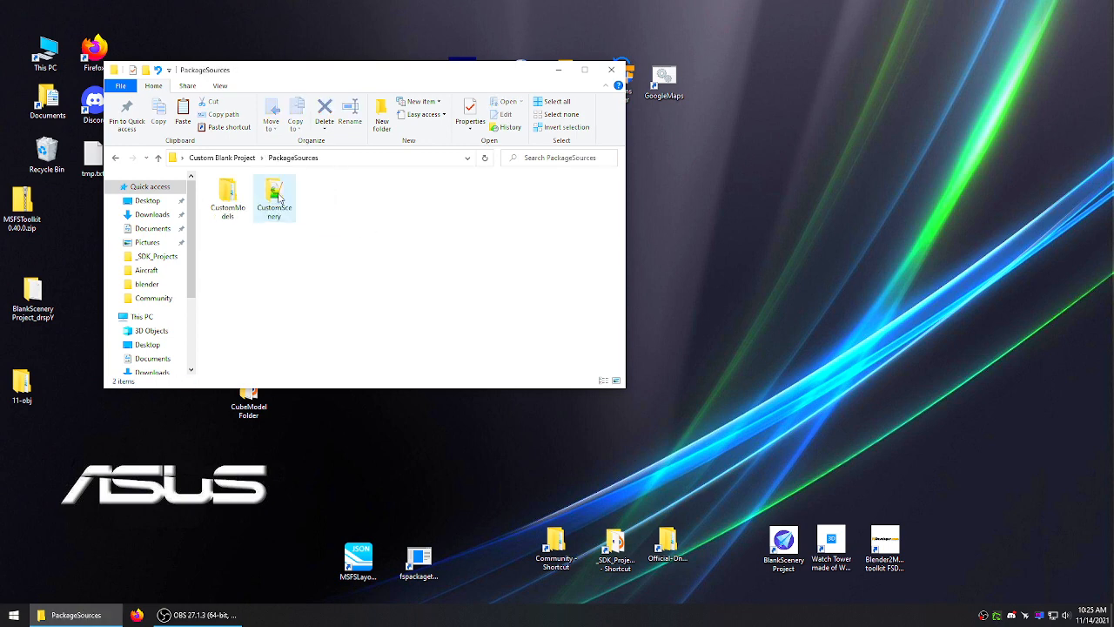
pyautogui.doubleClick(229, 195)
# - Move the CubeModel folder out of CustomModels onto the desktop
pyautogui.rightClick(228, 188)
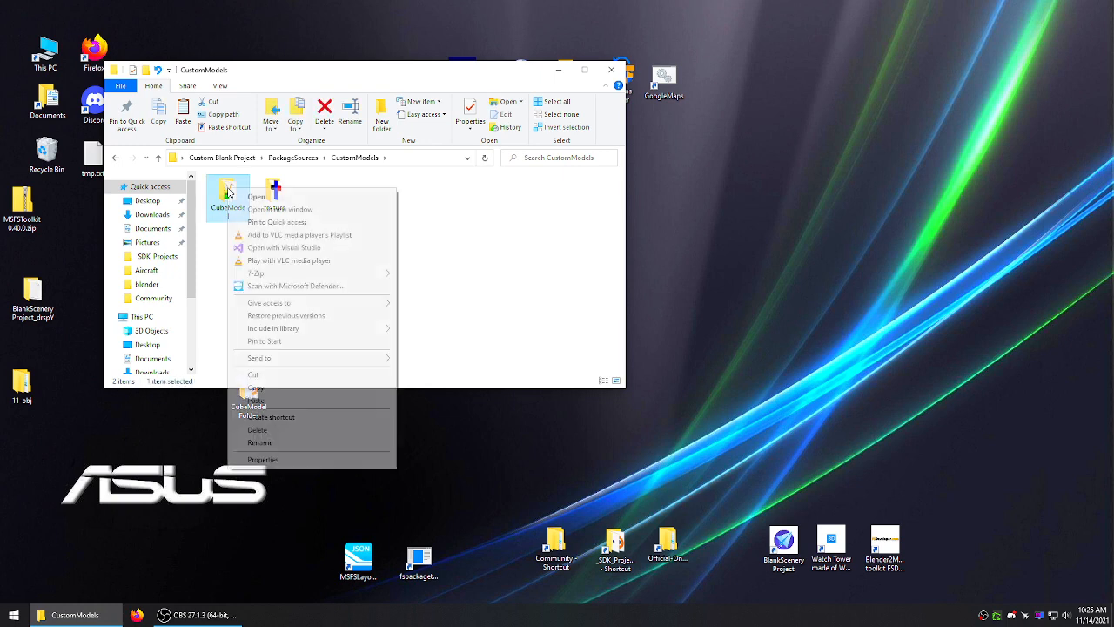
pyautogui.click(256, 386)
pyautogui.rightClick(768, 237)
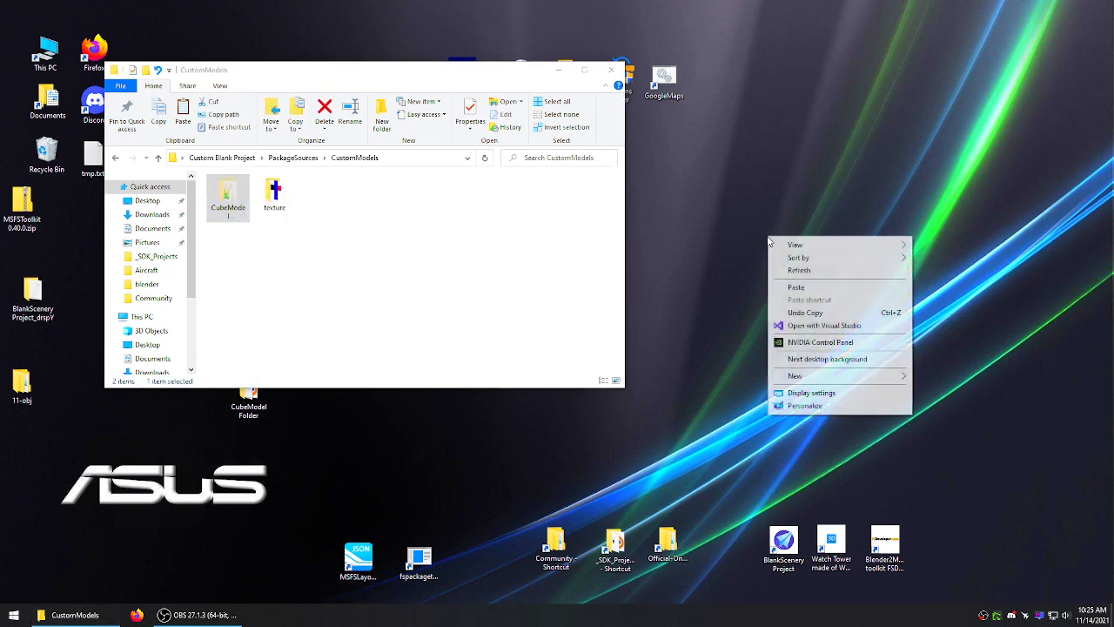
pyautogui.click(795, 286)
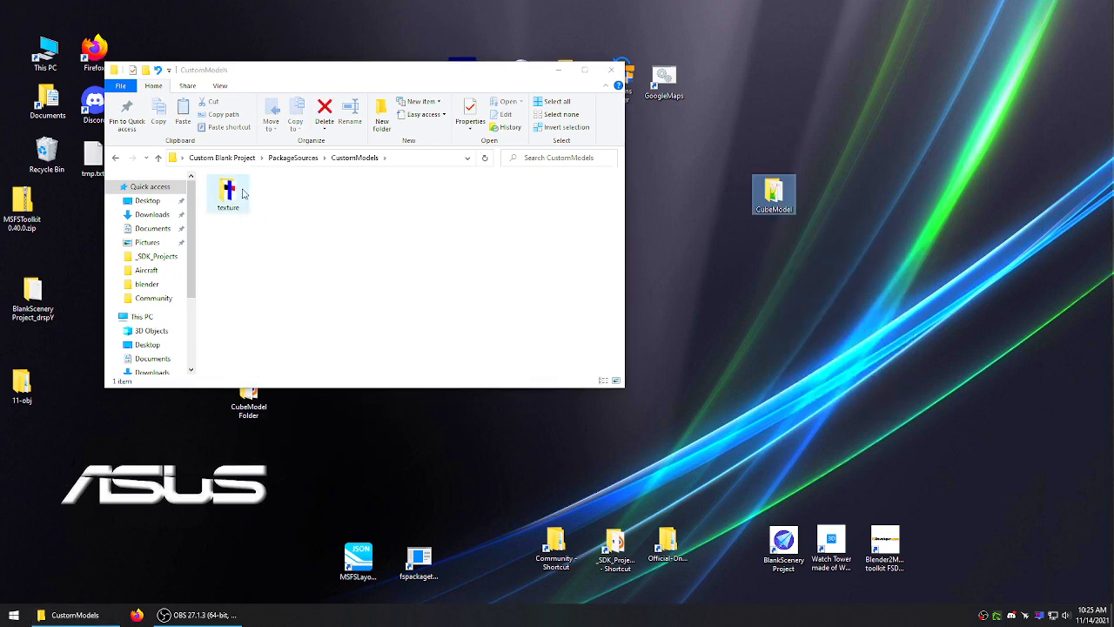
# - Copy the texture folder from CustomModels onto the desktop
pyautogui.rightClick(228, 193)
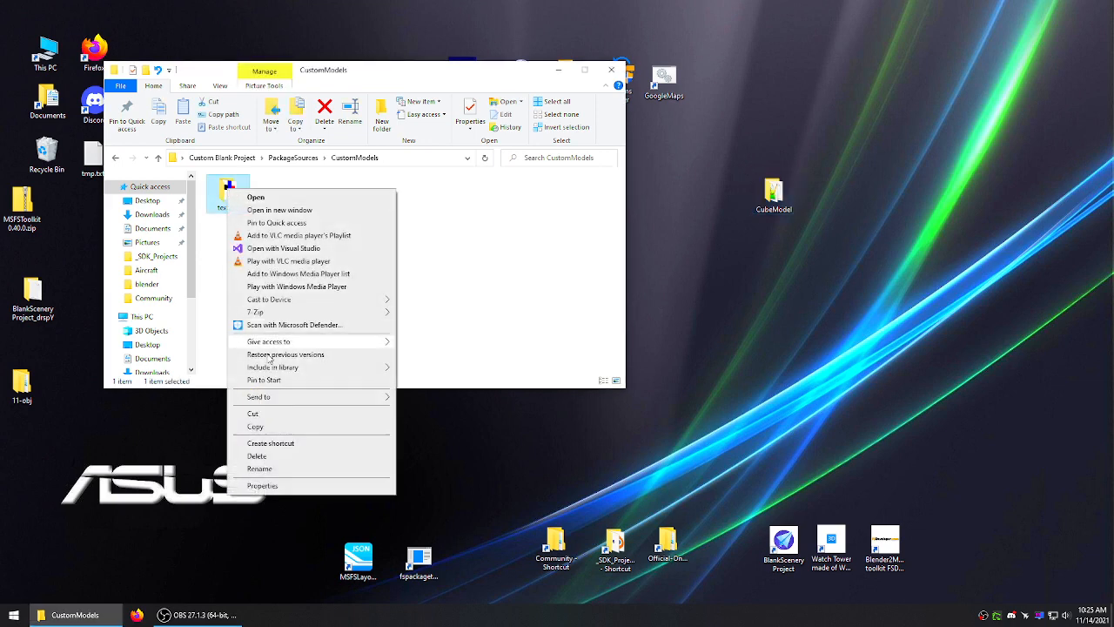
pyautogui.click(255, 425)
pyautogui.rightClick(774, 311)
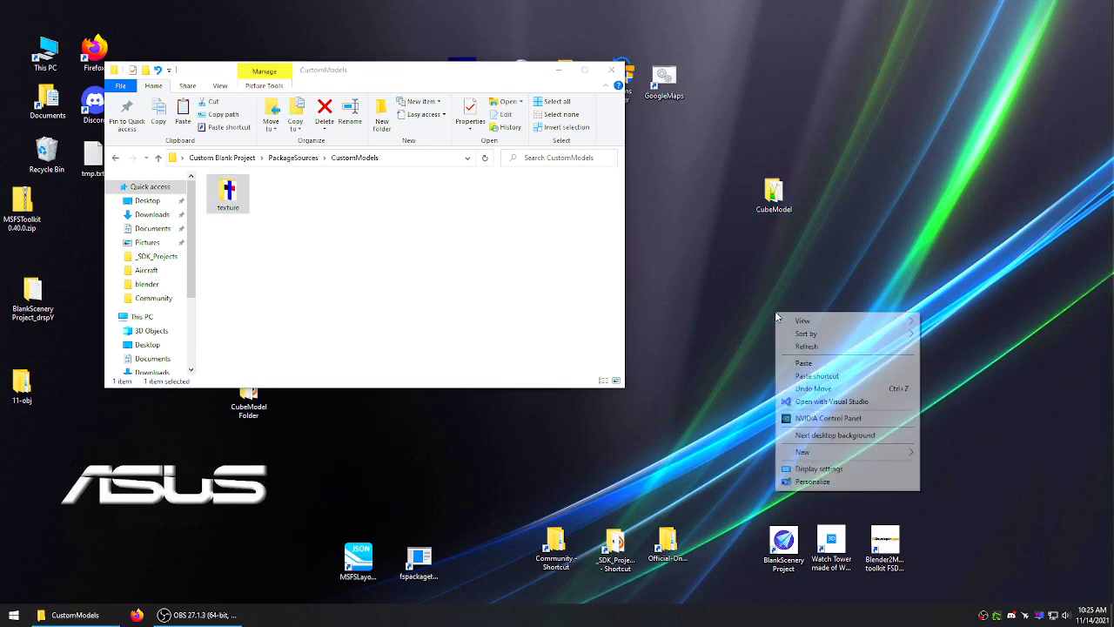
pyautogui.click(799, 362)
# - Delete Cube_Albedo.png from the texture folder inside the project's CustomModels folder
pyautogui.doubleClick(246, 201)
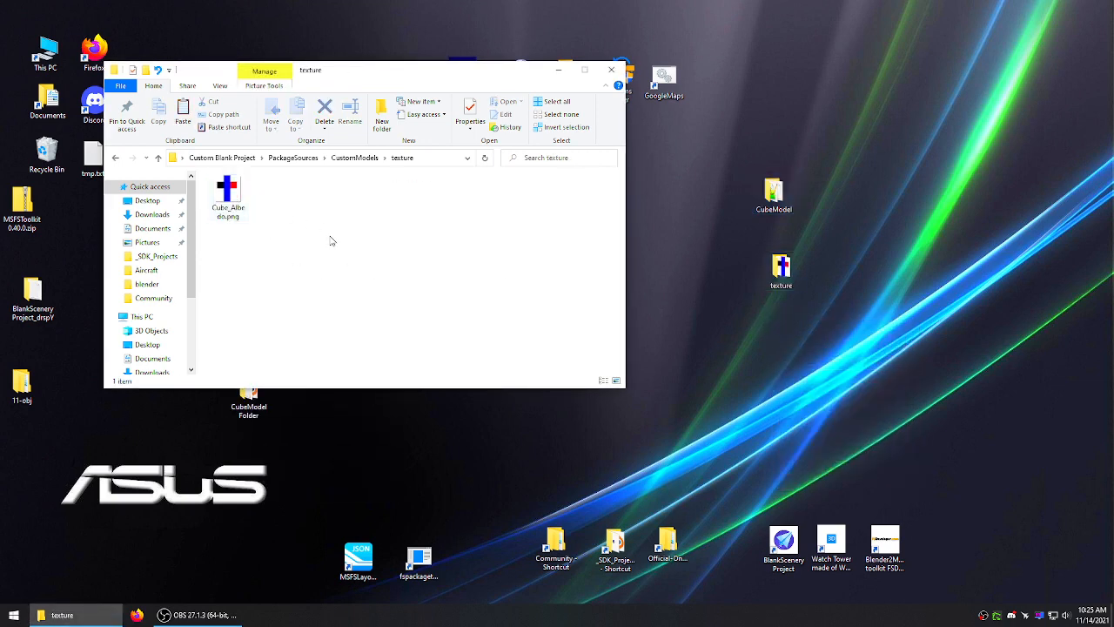
pyautogui.rightClick(237, 199)
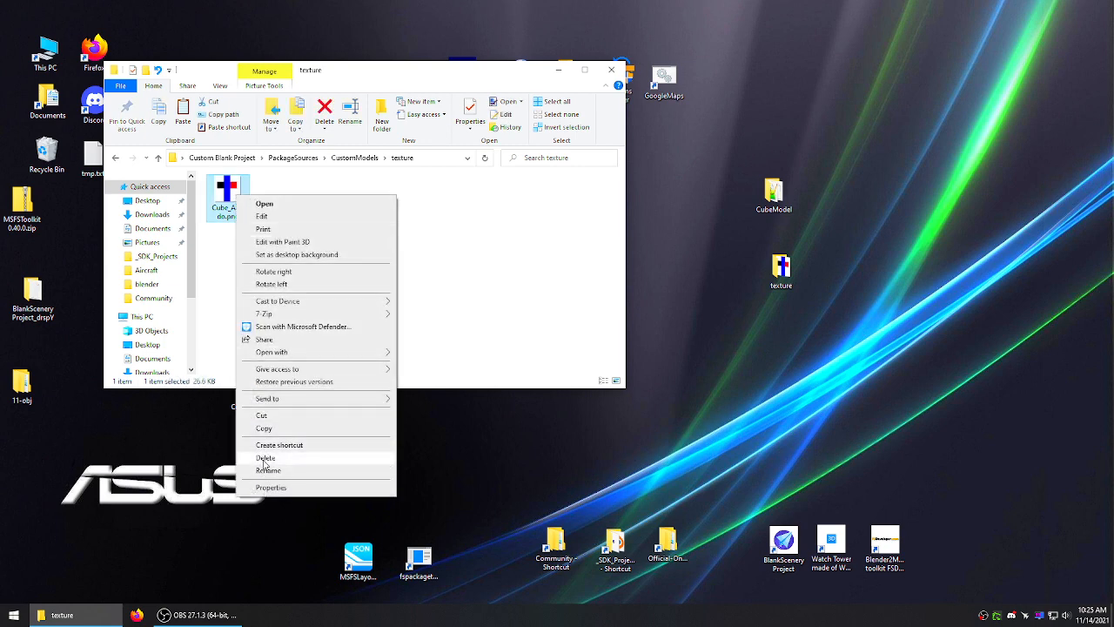
pyautogui.click(265, 457)
# - Go up to Custom Blank Project and back down to recheck the CustomModels folder and its texture subfolder
pyautogui.click(160, 159)
pyautogui.click(159, 159)
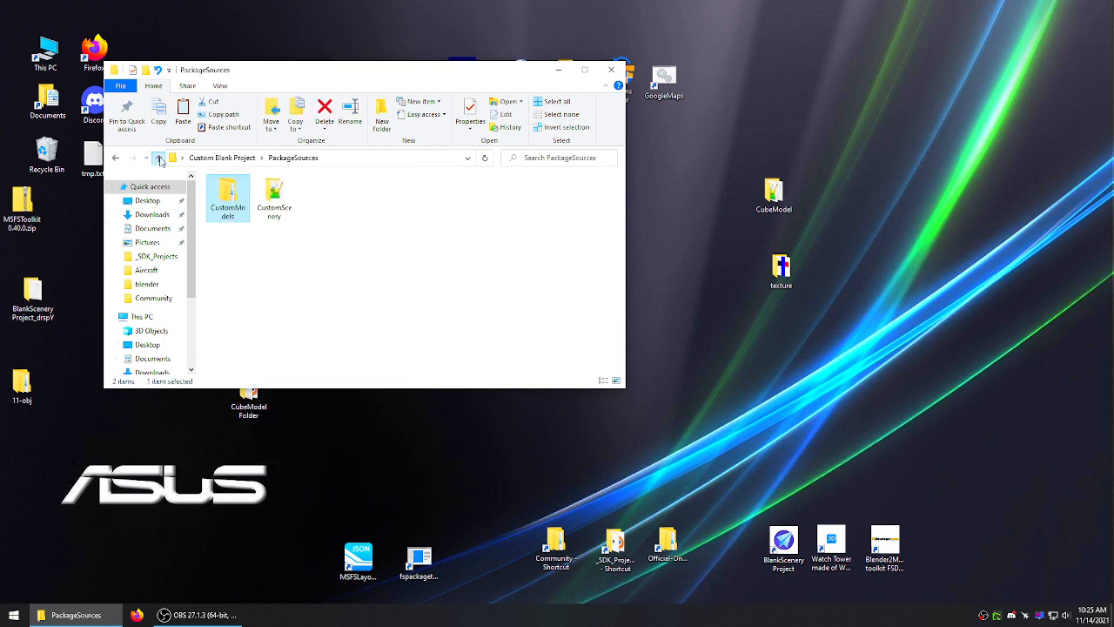
pyautogui.click(159, 159)
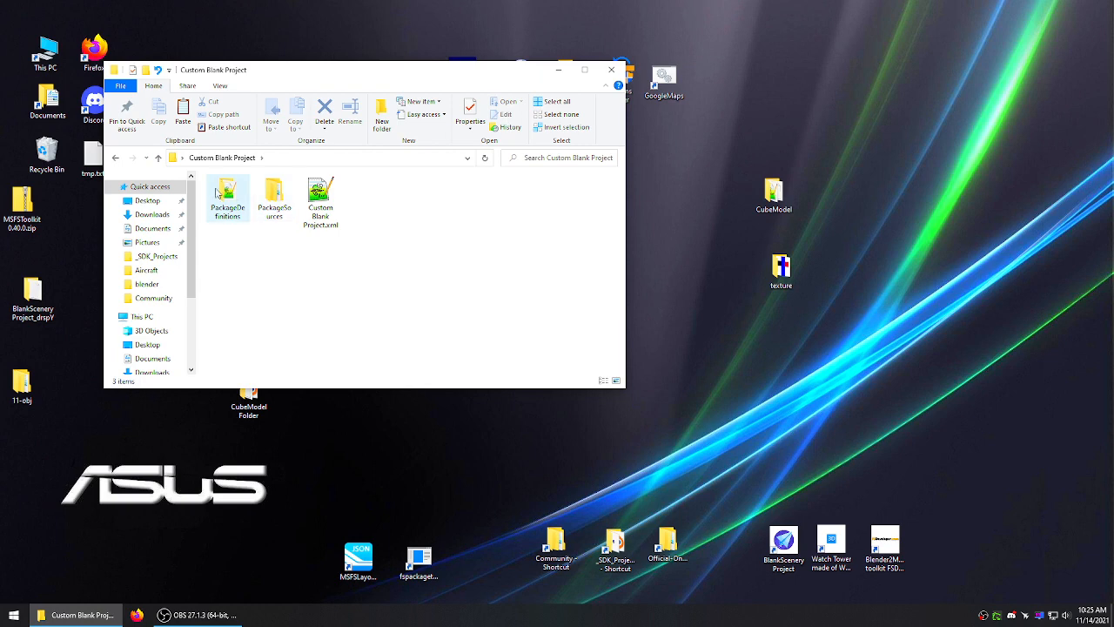
pyautogui.doubleClick(279, 195)
pyautogui.doubleClick(226, 196)
pyautogui.doubleClick(227, 195)
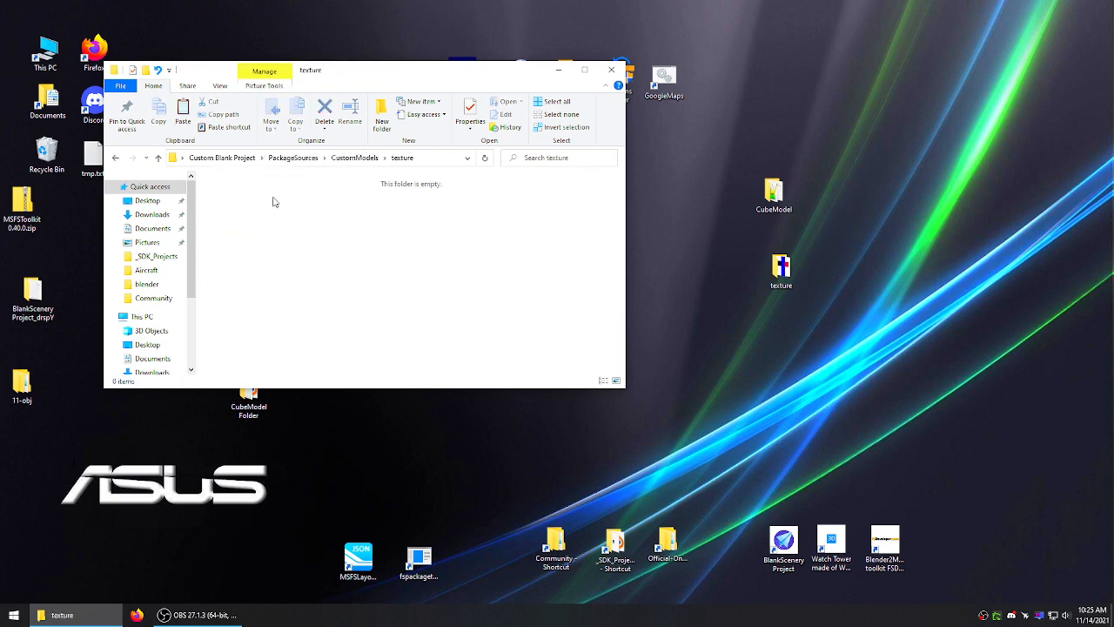
pyautogui.click(159, 159)
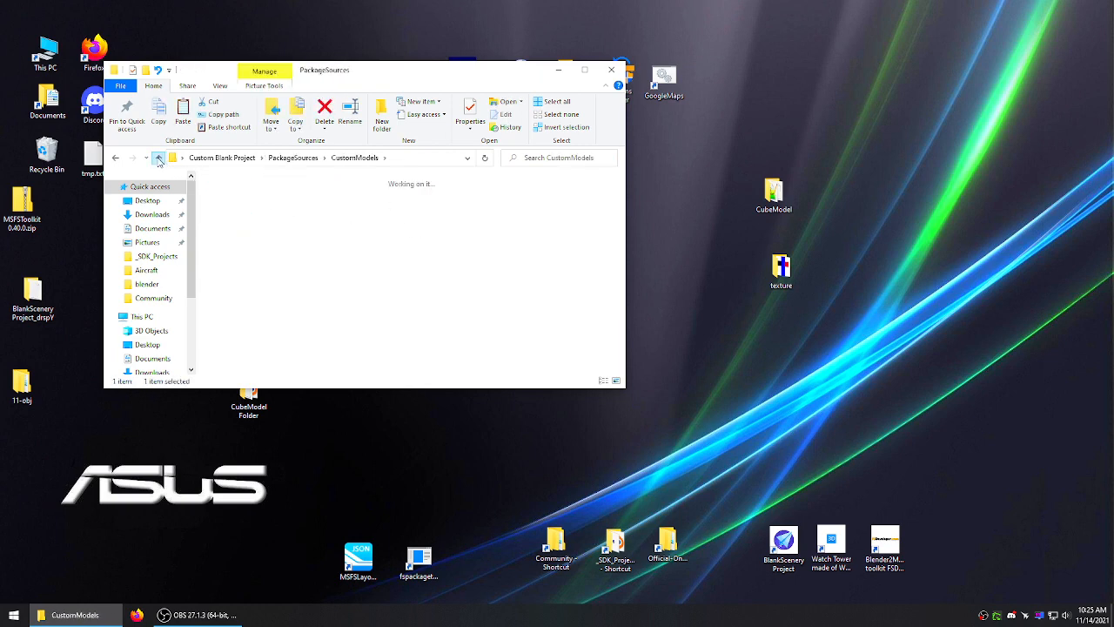
# - Open CustomScenery.xml from the CustomScenery folder in Notepad++ and examine its FSData tags
pyautogui.click(160, 159)
pyautogui.doubleClick(279, 193)
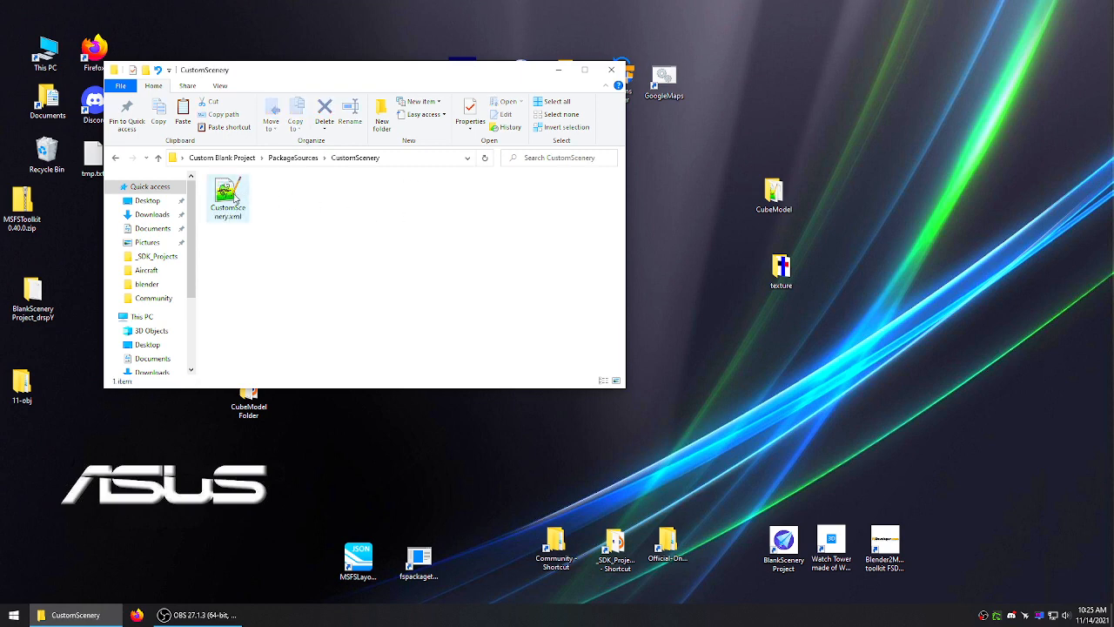
pyautogui.doubleClick(230, 199)
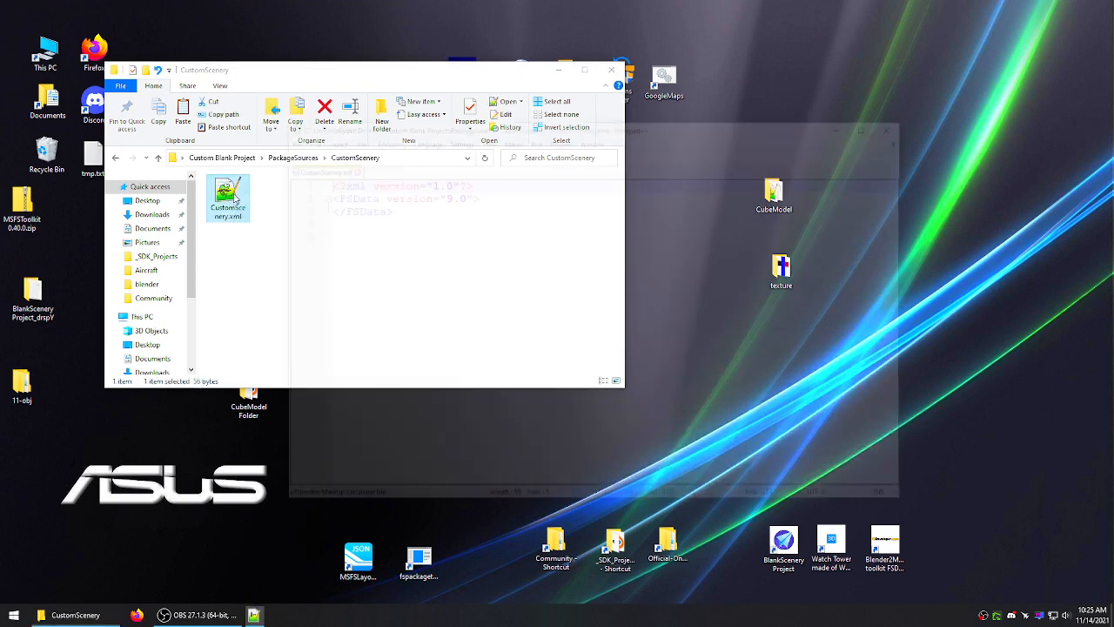
pyautogui.moveTo(335, 194); pyautogui.dragTo(359, 209)
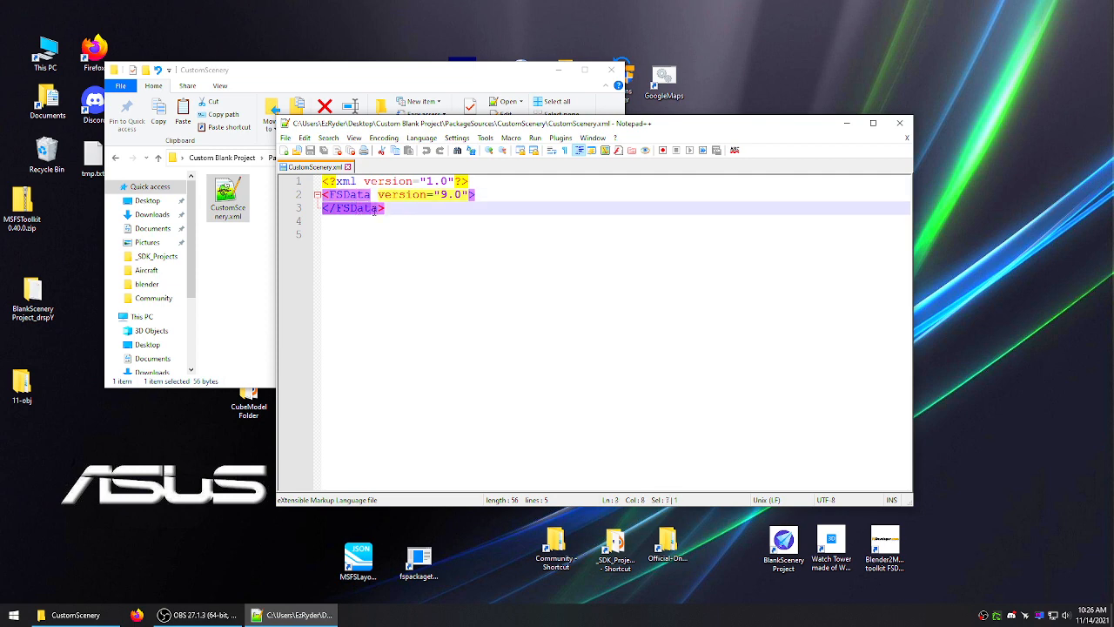
pyautogui.click(768, 194)
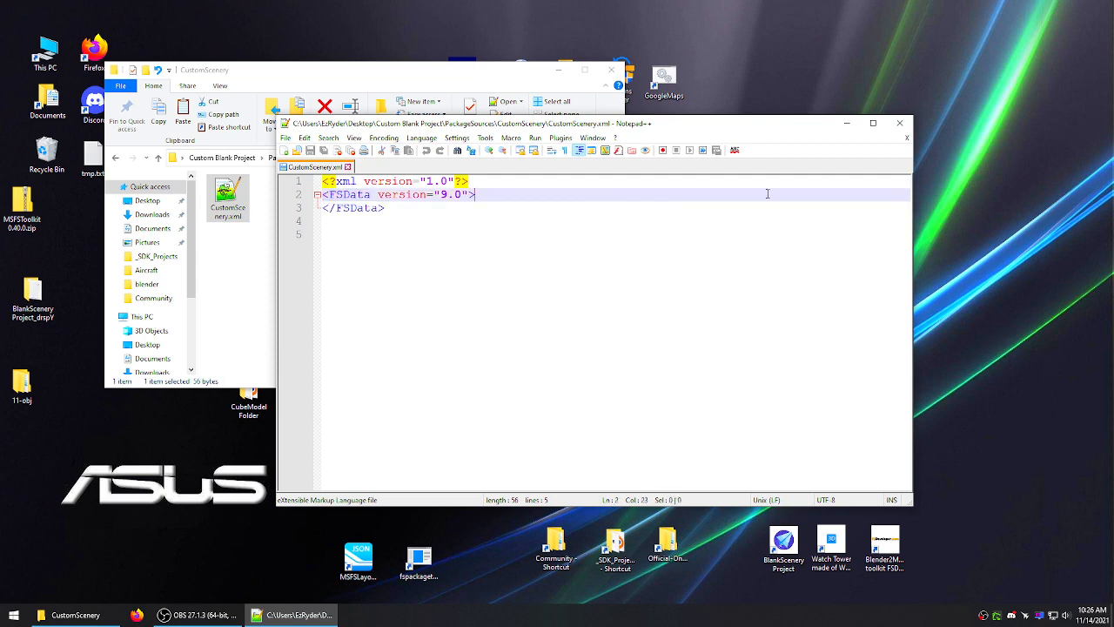
# - Close CustomScenery.xml, return to Custom Blank Project, and build the package by running Custom Blank Project.xml through fspackagetool
pyautogui.click(898, 123)
pyautogui.click(158, 157)
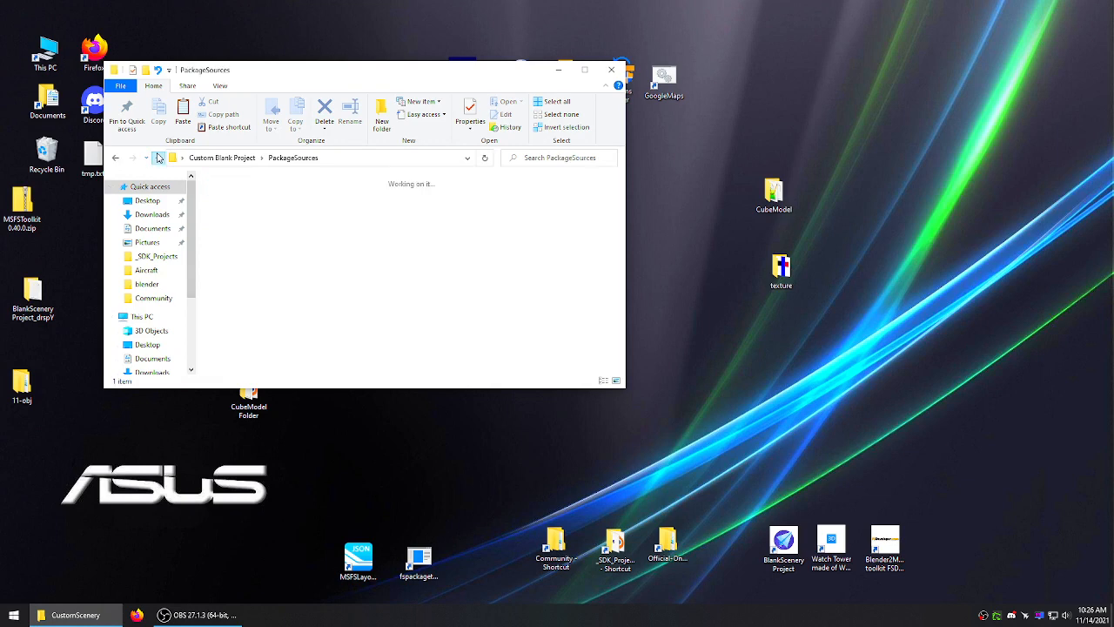
pyautogui.click(158, 157)
pyautogui.moveTo(320, 200); pyautogui.dragTo(419, 564)
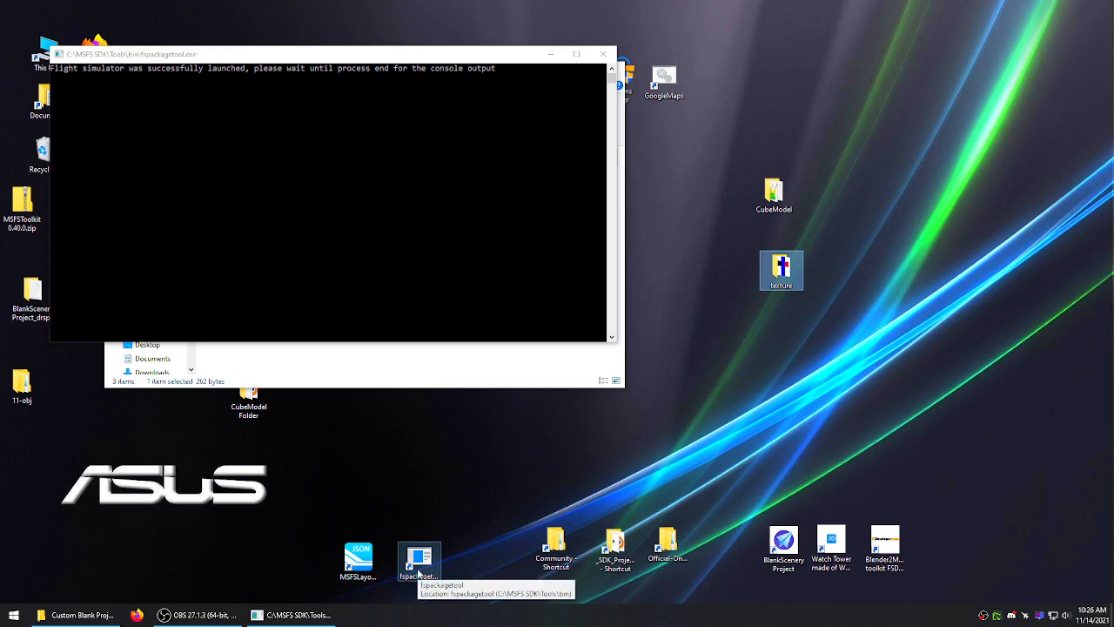
# - Open the file location of fspackagetool, create a desktop shortcut to fspackagetool.exe, and close the bin folder
pyautogui.rightClick(418, 572)
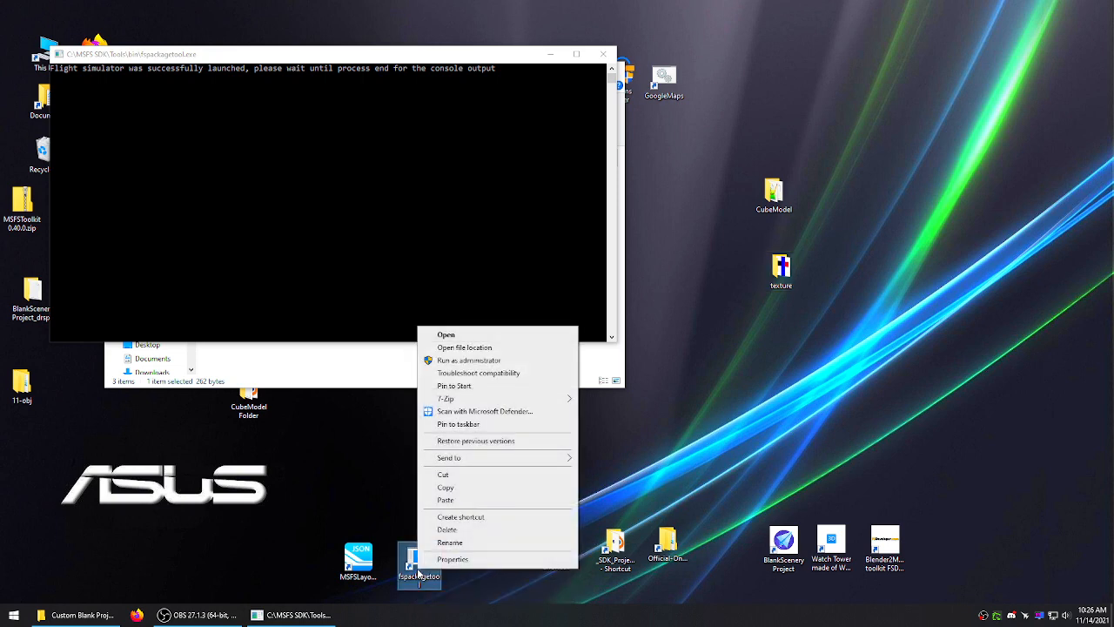
pyautogui.click(455, 347)
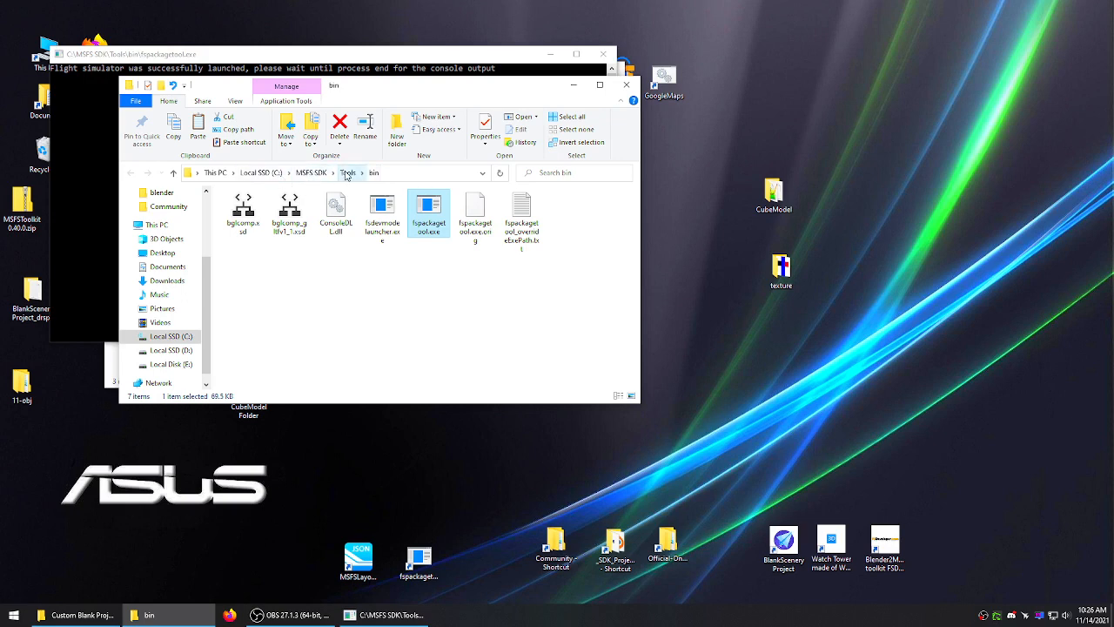
pyautogui.rightClick(422, 216)
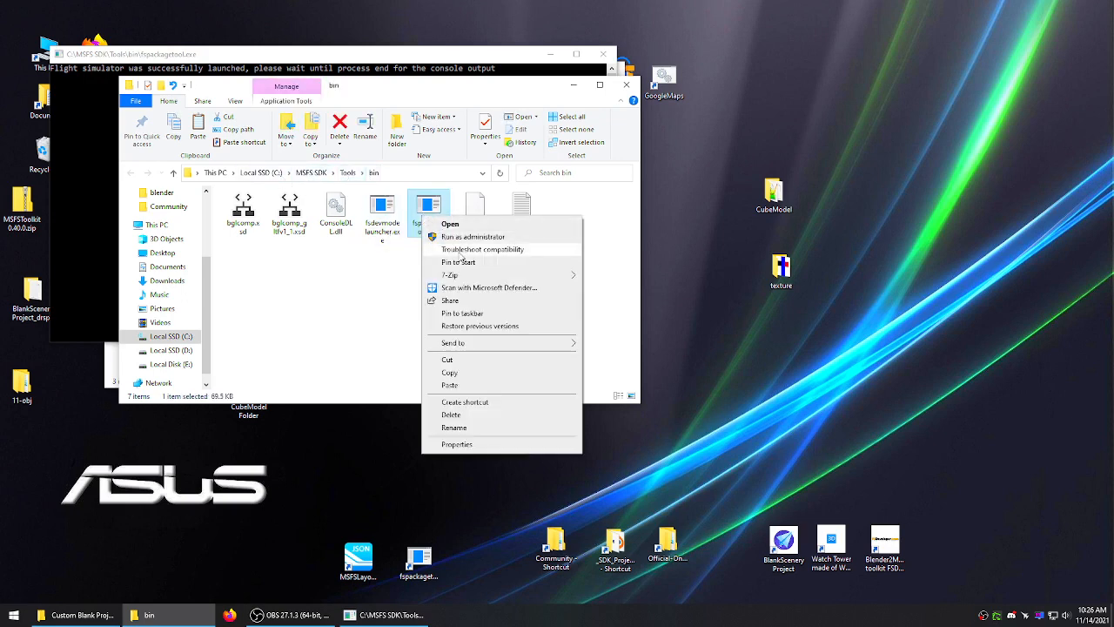
pyautogui.moveTo(489, 344)
pyautogui.click(648, 369)
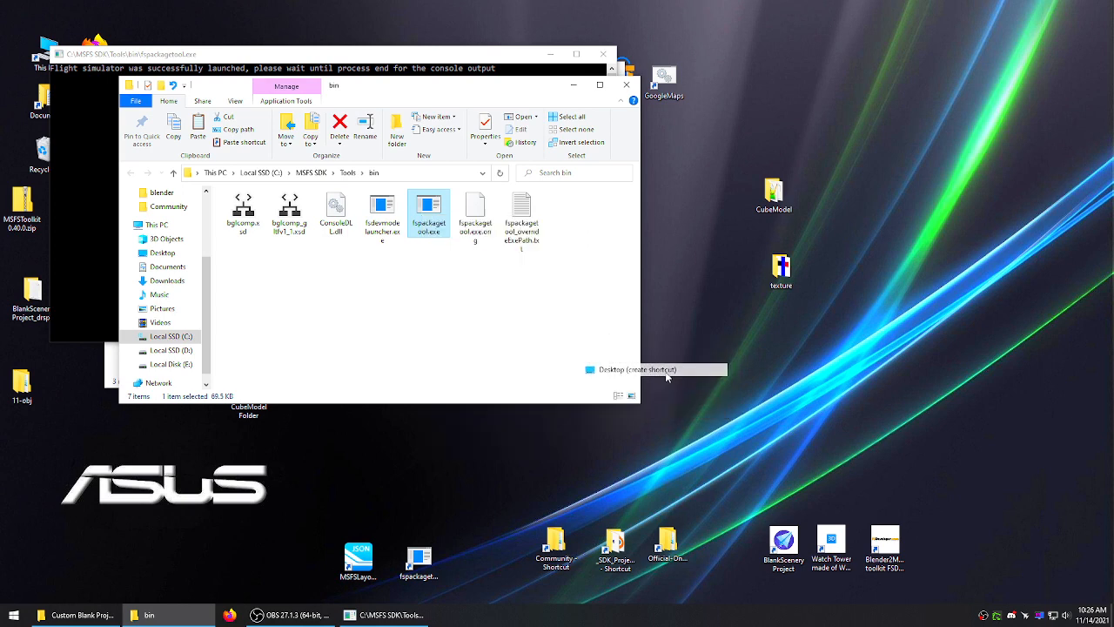
pyautogui.click(374, 339)
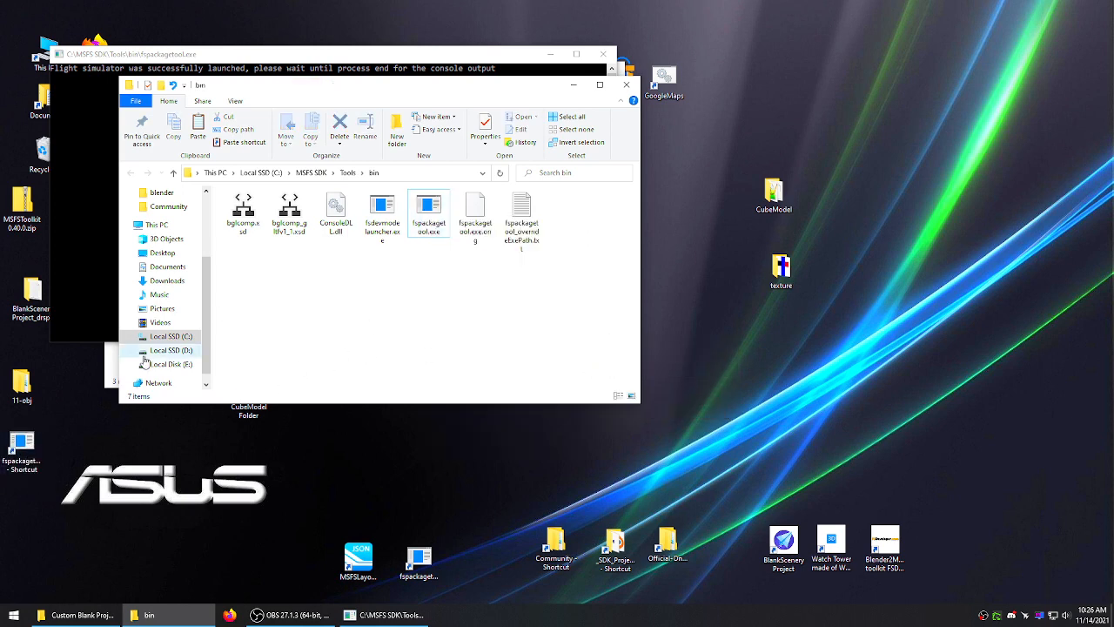
pyautogui.click(627, 84)
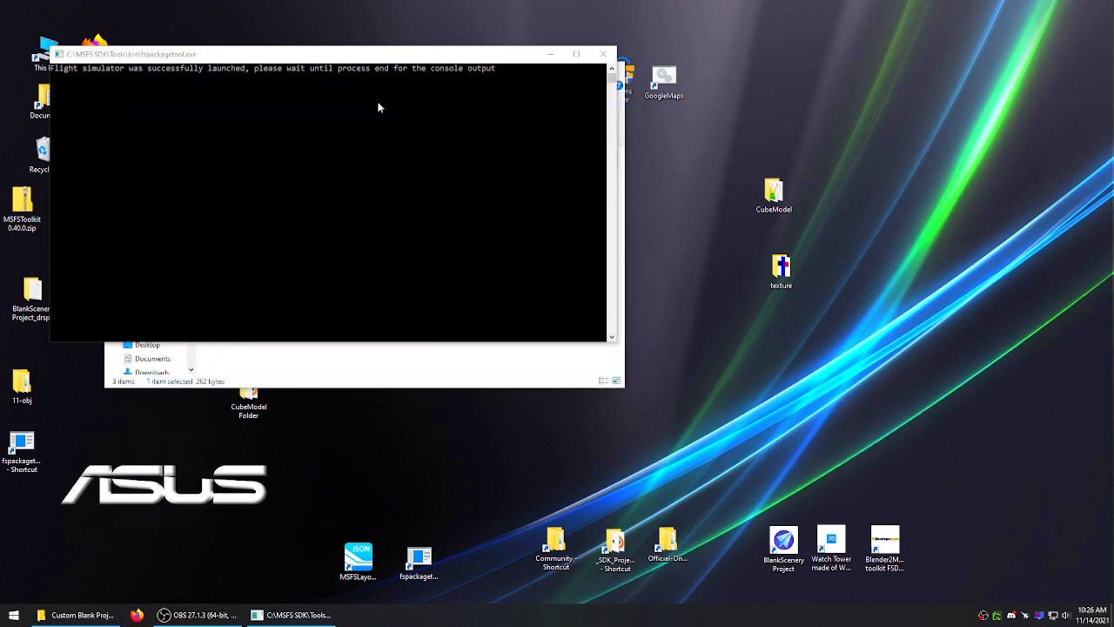
# - Delete the newly created fspackagetool.exe shortcut from the desktop
pyautogui.moveTo(24, 446); pyautogui.dragTo(146, 532)
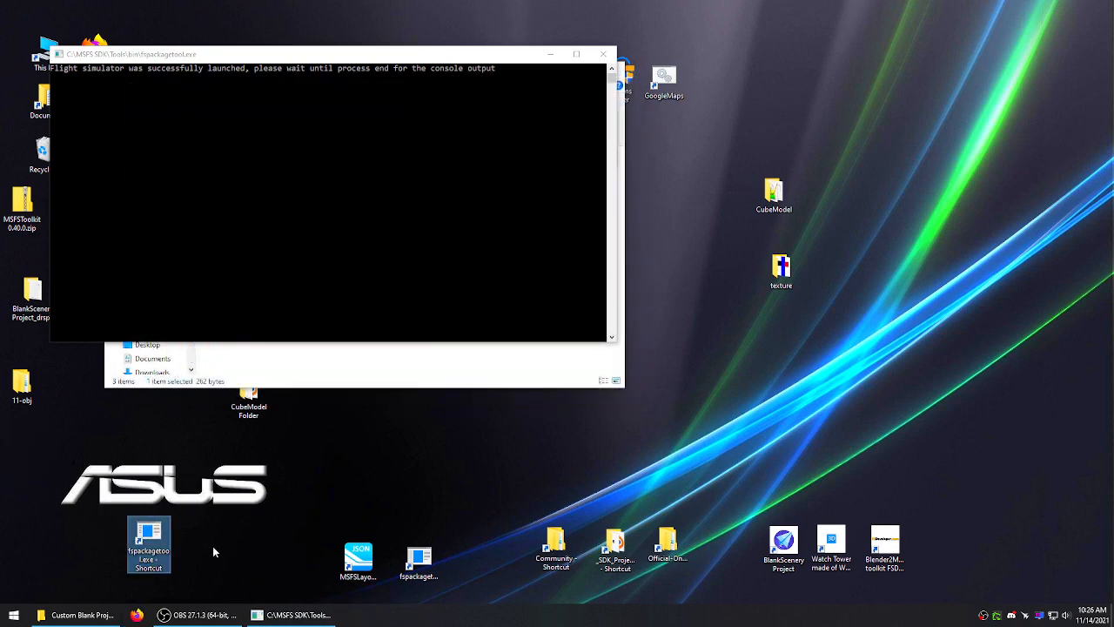
pyautogui.rightClick(153, 532)
pyautogui.click(186, 493)
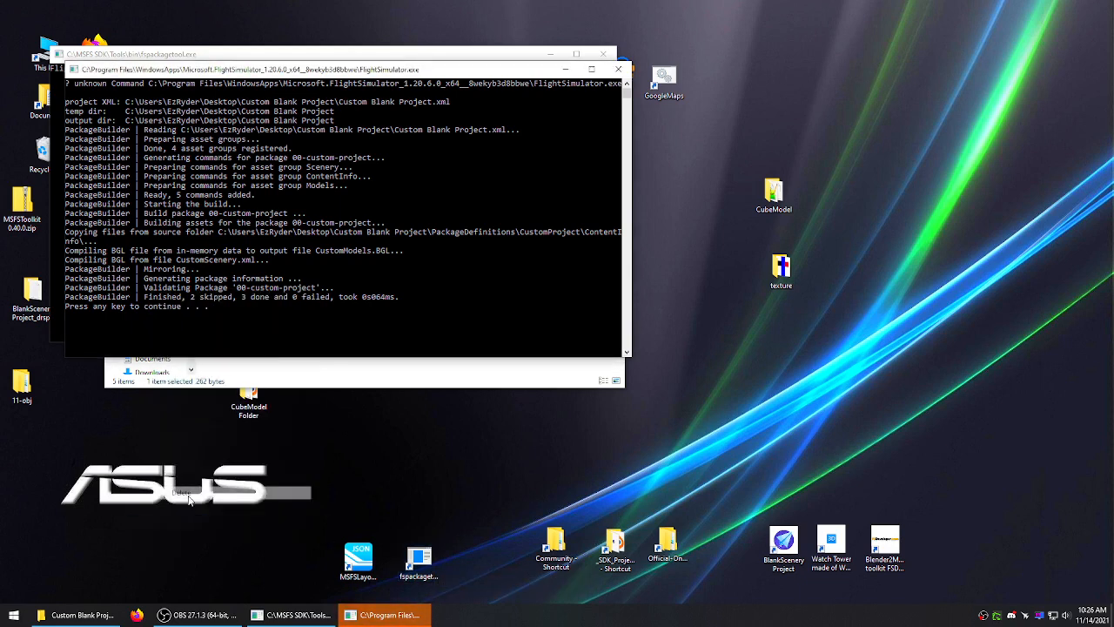
# - Dismiss the PackageBuilder console to end the package build
pyautogui.click(217, 306)
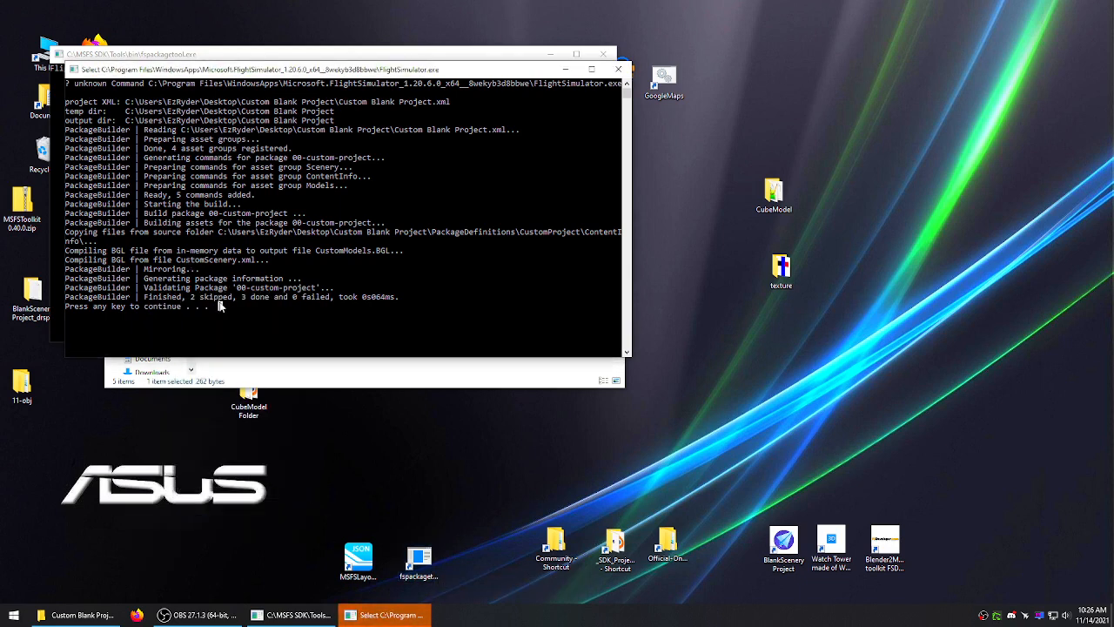
pyautogui.press('Return')
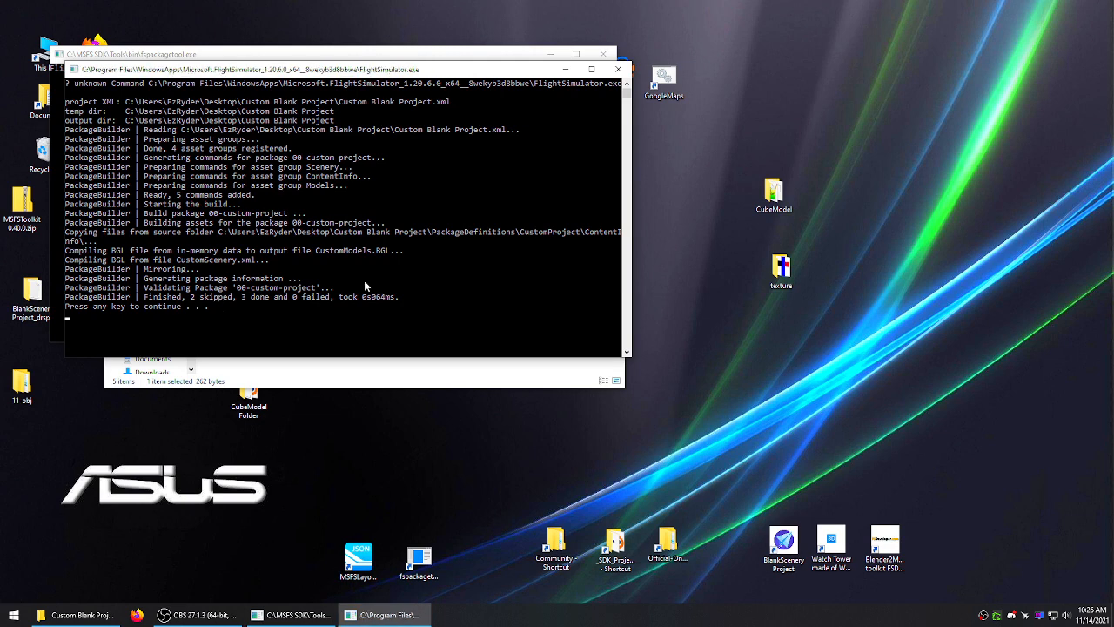
pyautogui.press('Return')
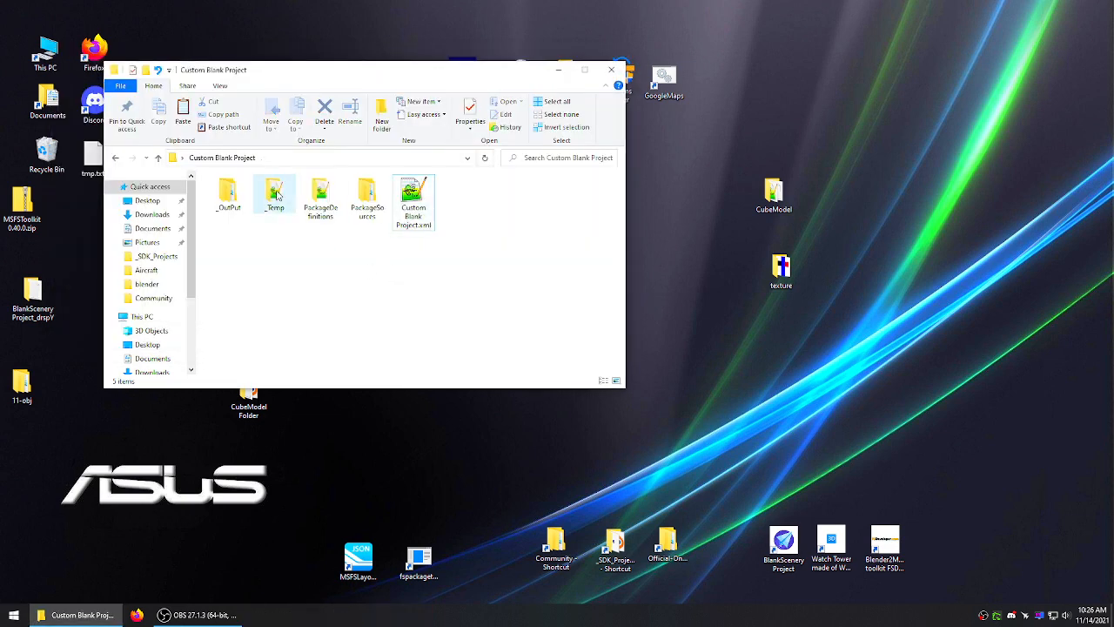
# - Compare the _OutPut and _Temp folders with the FolderName and TemporaryOutputDirectory entries in Custom Blank Project.xml
pyautogui.click(274, 195)
pyautogui.click(230, 195)
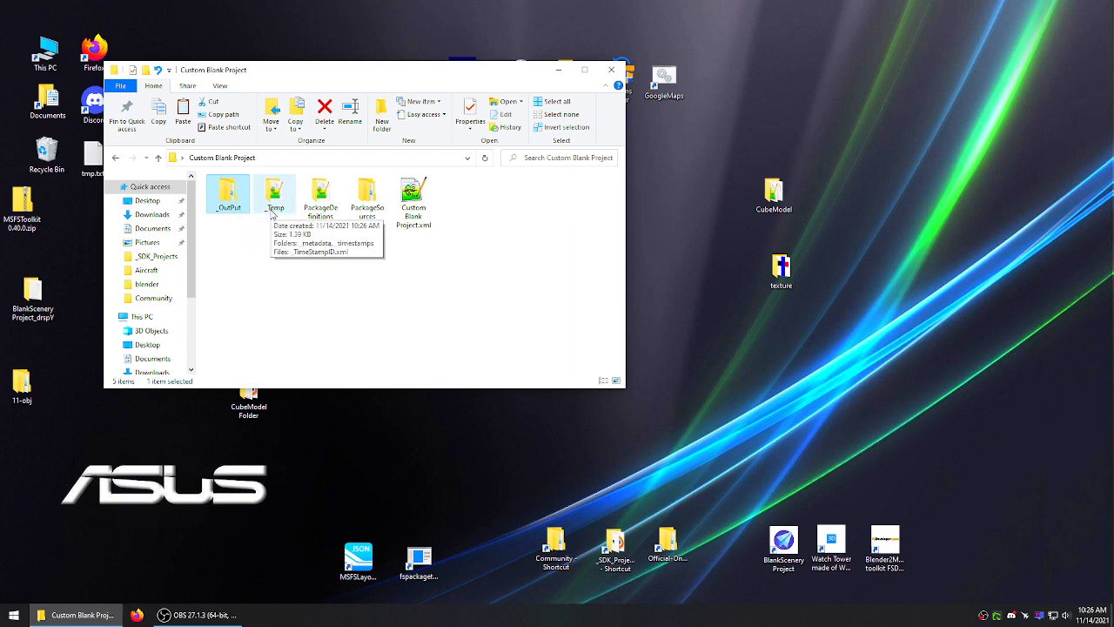
pyautogui.click(249, 292)
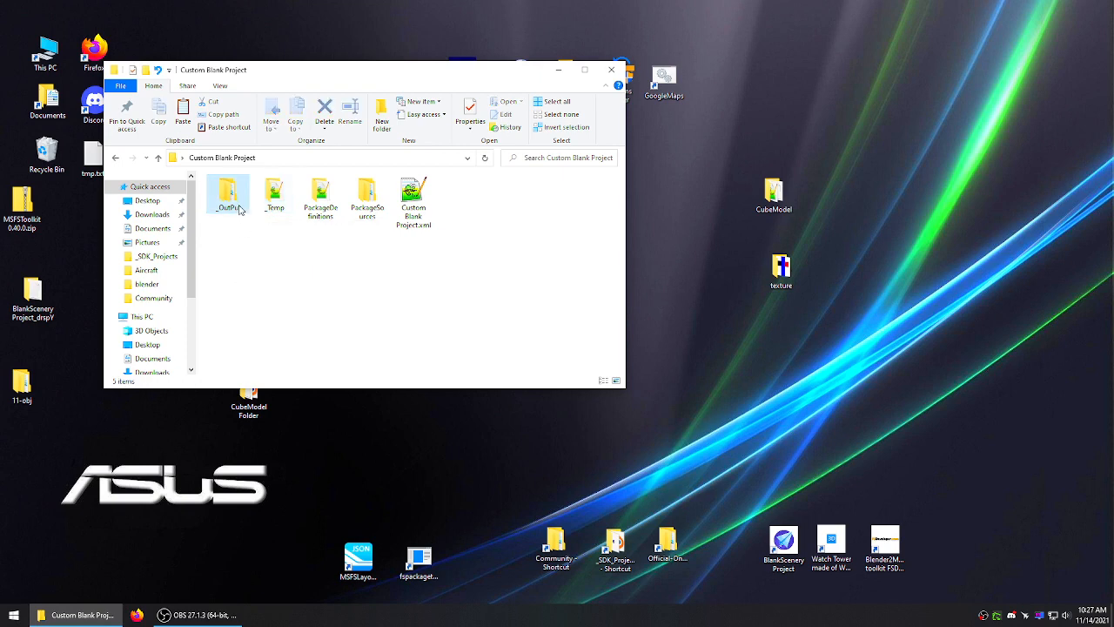
pyautogui.doubleClick(414, 201)
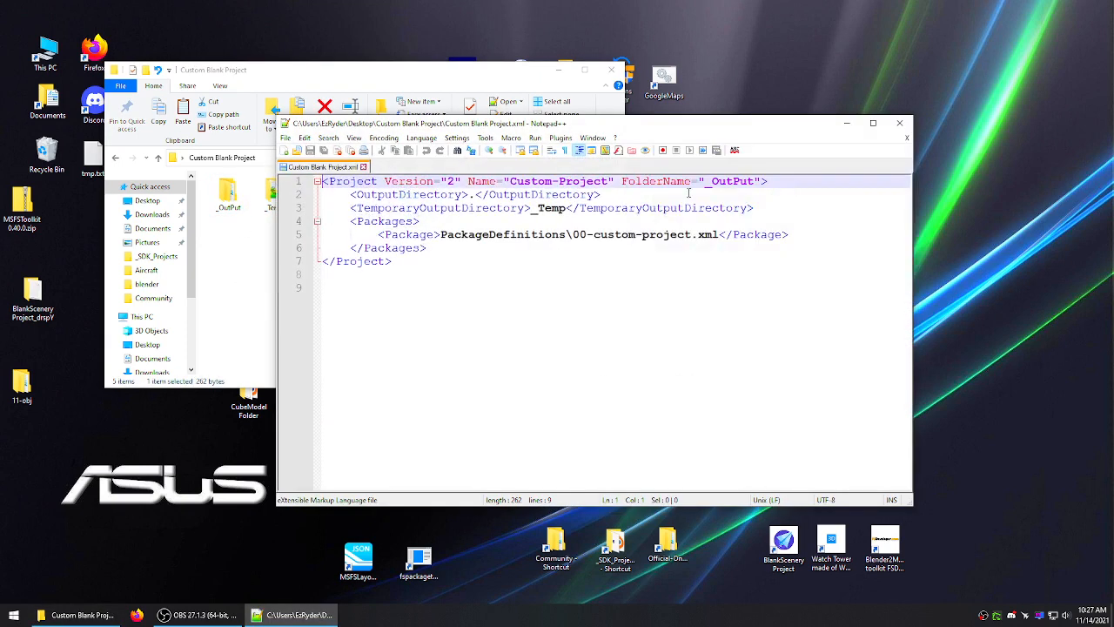
pyautogui.moveTo(756, 182); pyautogui.dragTo(726, 181)
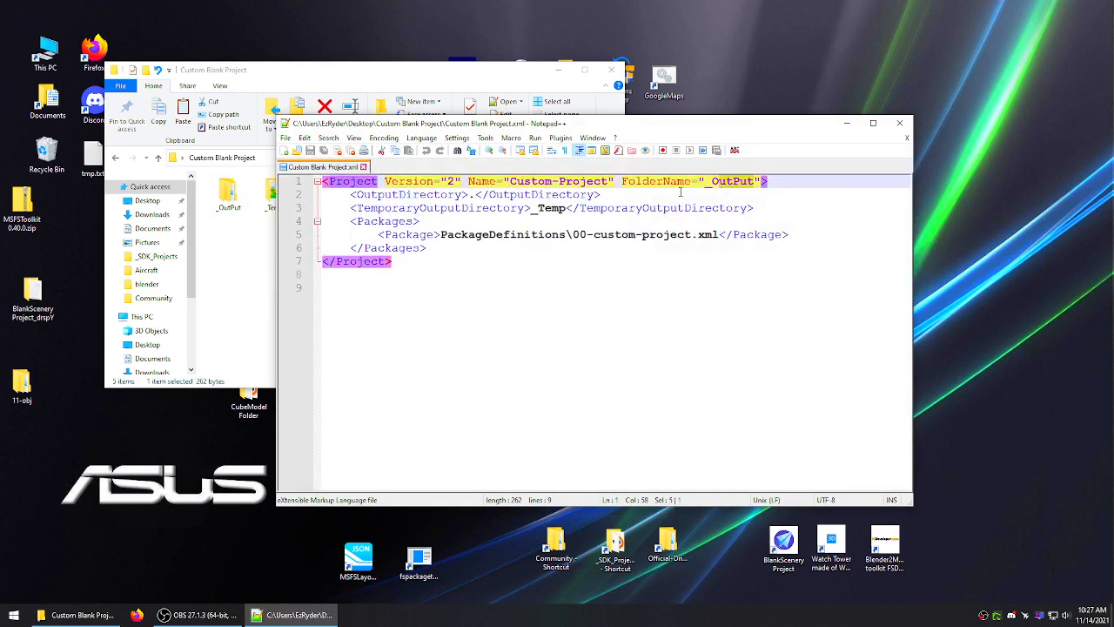
pyautogui.moveTo(566, 208); pyautogui.dragTo(530, 208)
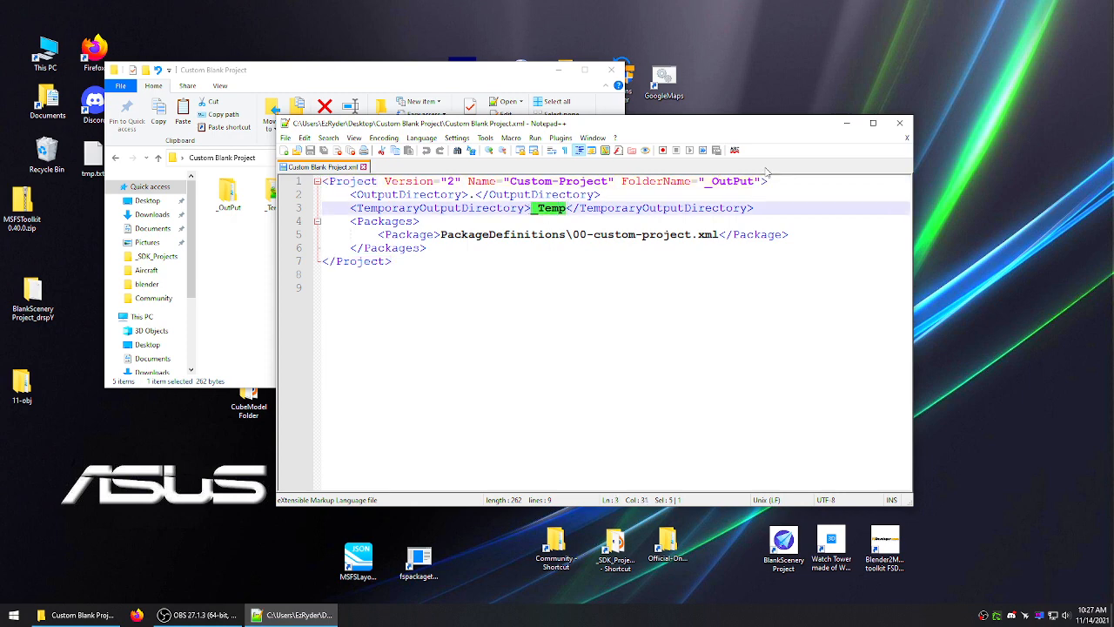
pyautogui.click(899, 123)
# - Open the 00-custom-project package inside _OutPut and examine its built folders and JSON files
pyautogui.click(374, 294)
pyautogui.doubleClick(230, 199)
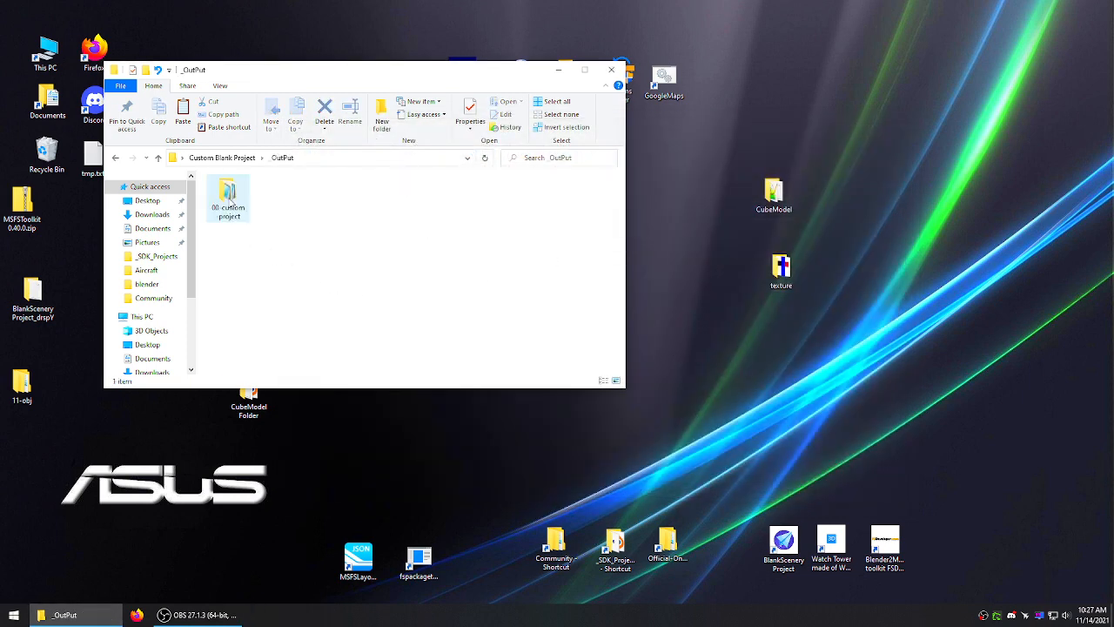
pyautogui.click(242, 194)
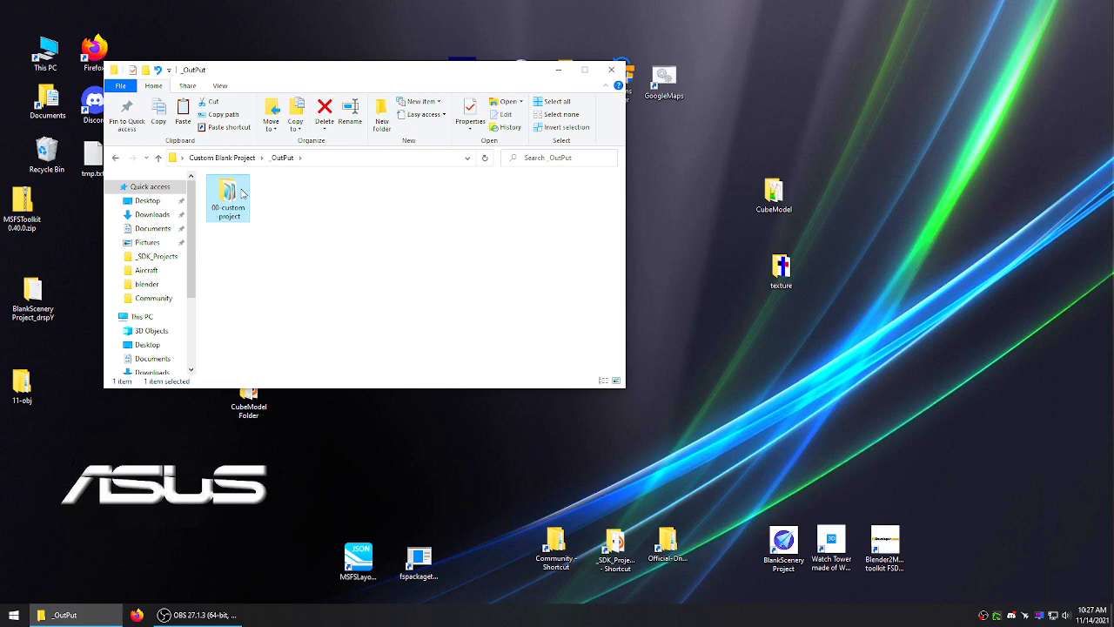
pyautogui.click(377, 208)
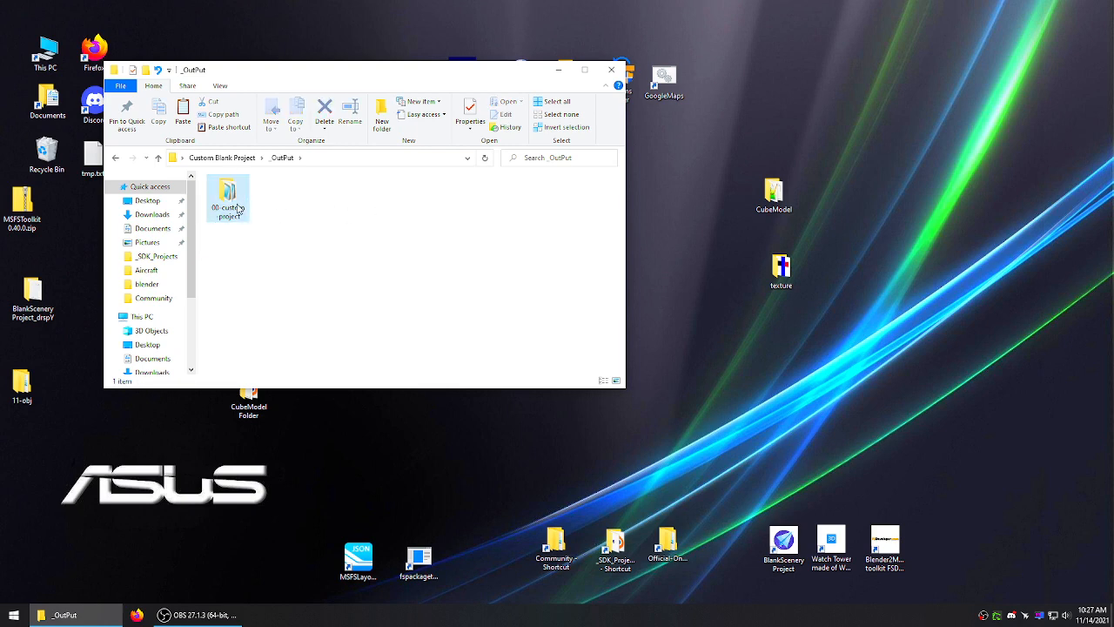
pyautogui.doubleClick(232, 195)
pyautogui.moveTo(423, 244); pyautogui.dragTo(316, 203)
pyautogui.click(340, 251)
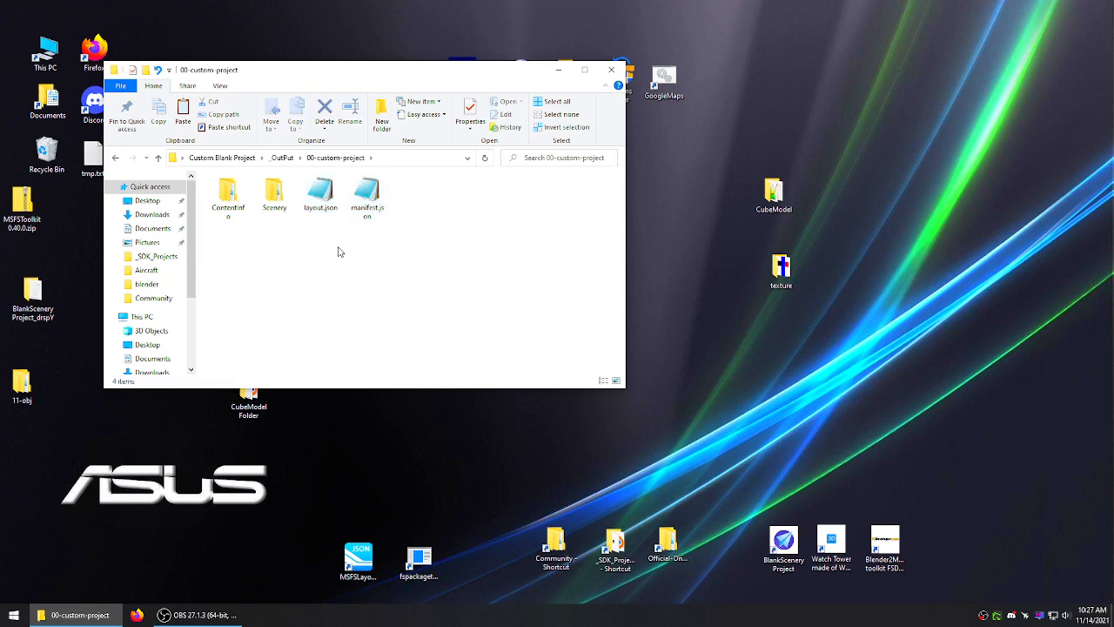
# - Check the CustomProject subfolder of ContentInfo for the thumbnail image, and return to 00-custom-project
pyautogui.doubleClick(228, 194)
pyautogui.click(228, 196)
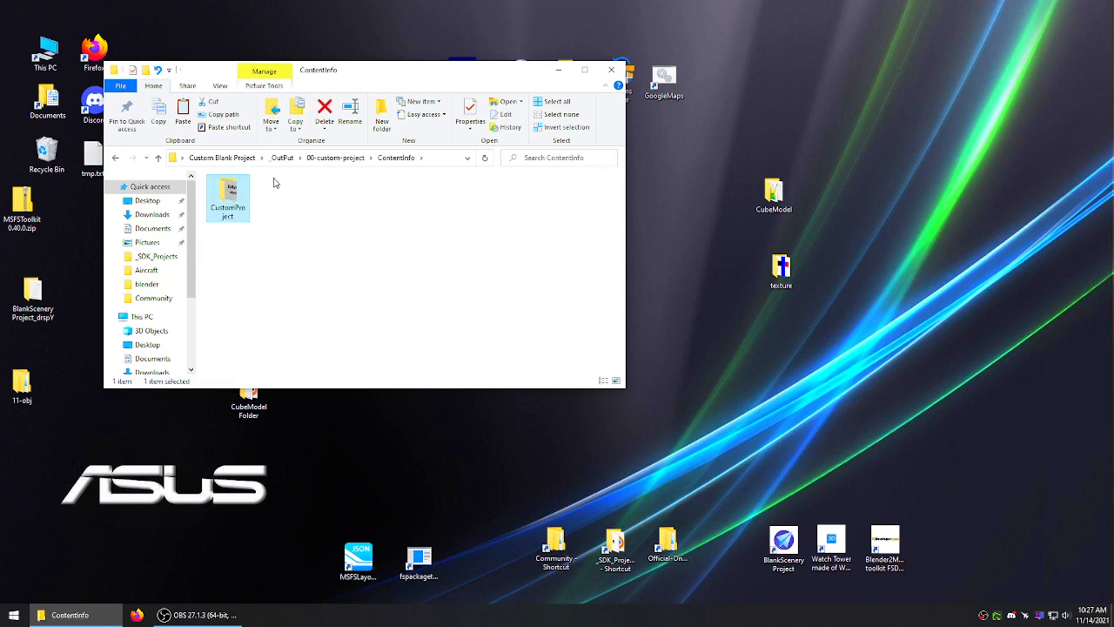
pyautogui.doubleClick(231, 193)
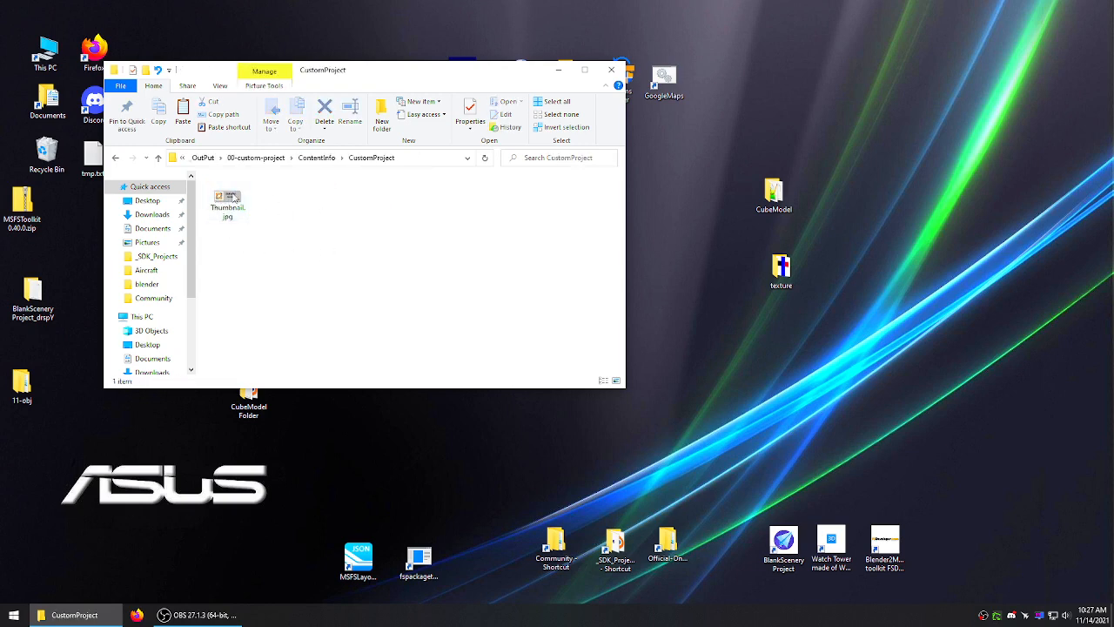
pyautogui.click(158, 158)
pyautogui.click(159, 158)
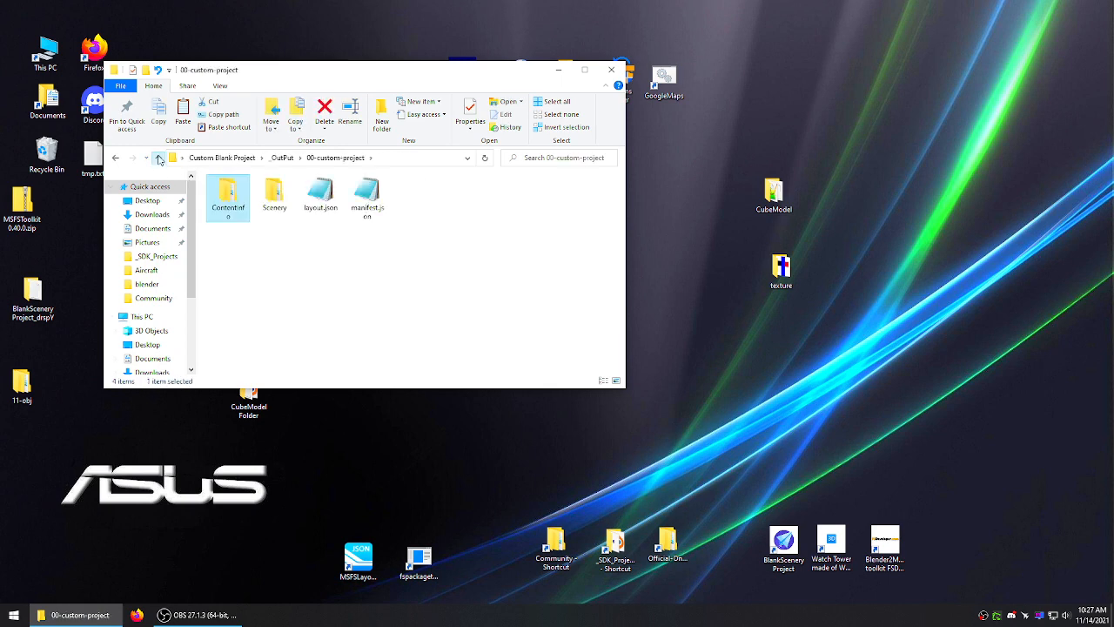
# - Examine the compiled BGL files in the package's Scenery\CustomProject folder, and return to 00-custom-project
pyautogui.doubleClick(273, 193)
pyautogui.doubleClick(230, 193)
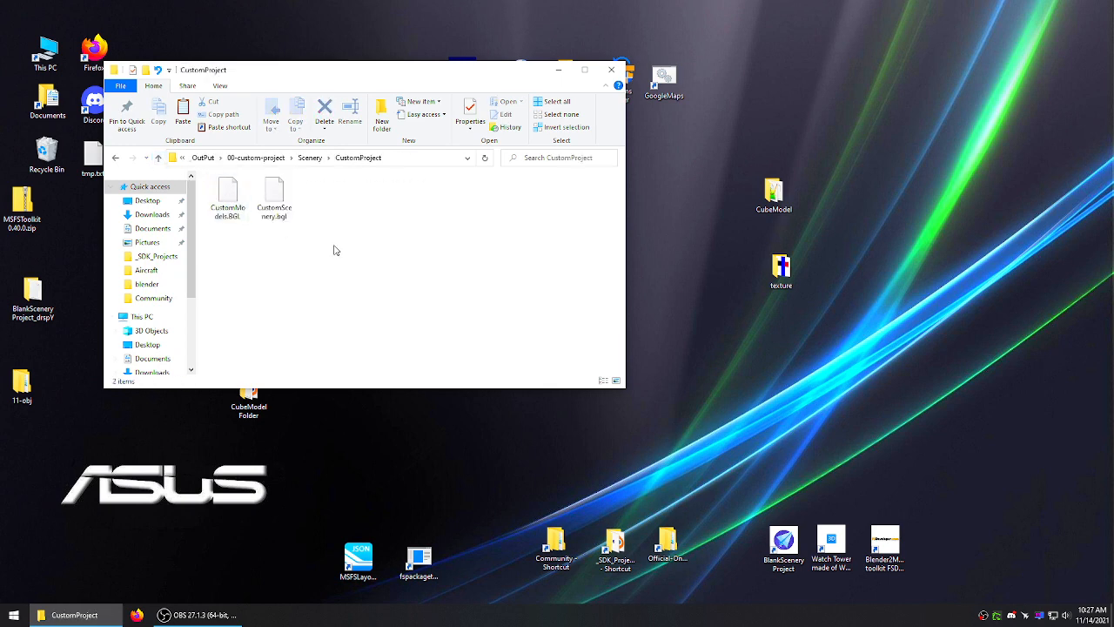
pyautogui.moveTo(335, 245); pyautogui.dragTo(238, 220)
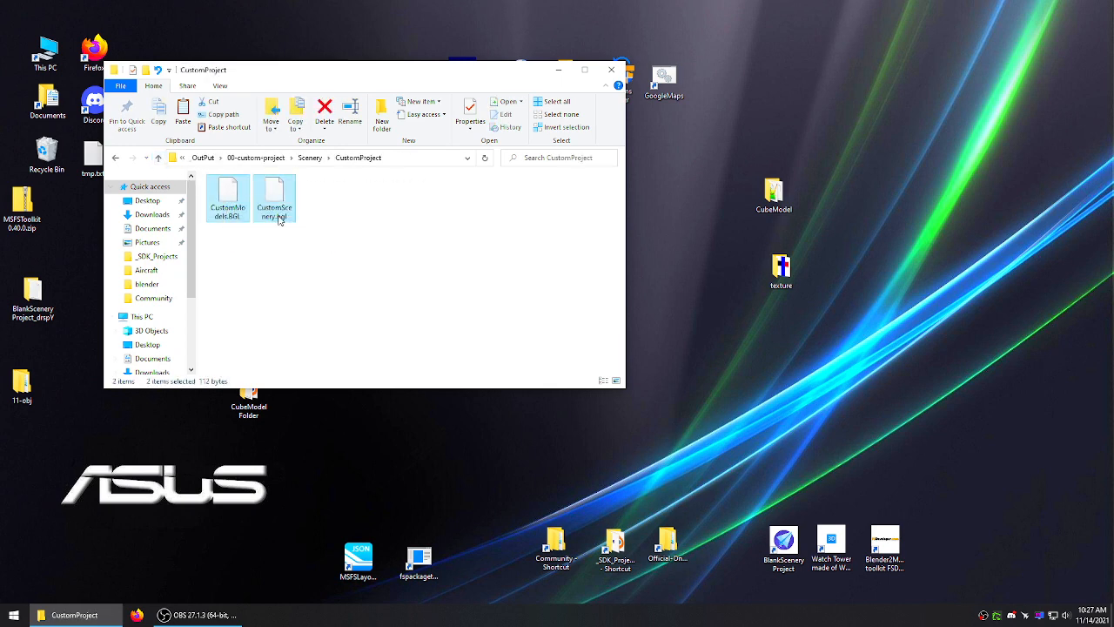
pyautogui.click(381, 245)
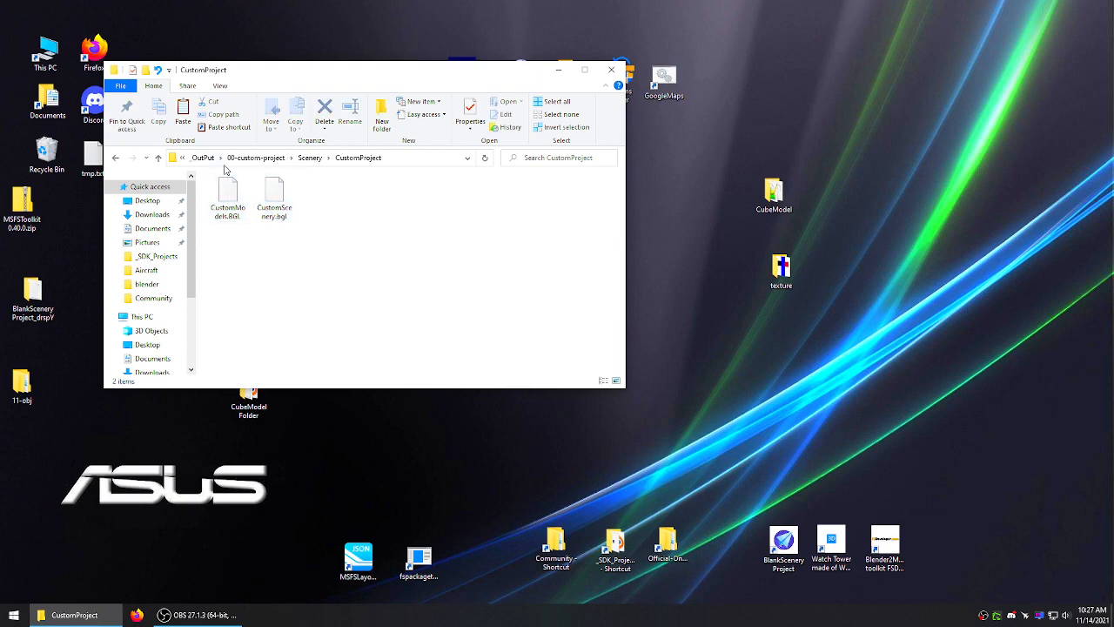
pyautogui.click(158, 158)
pyautogui.click(157, 157)
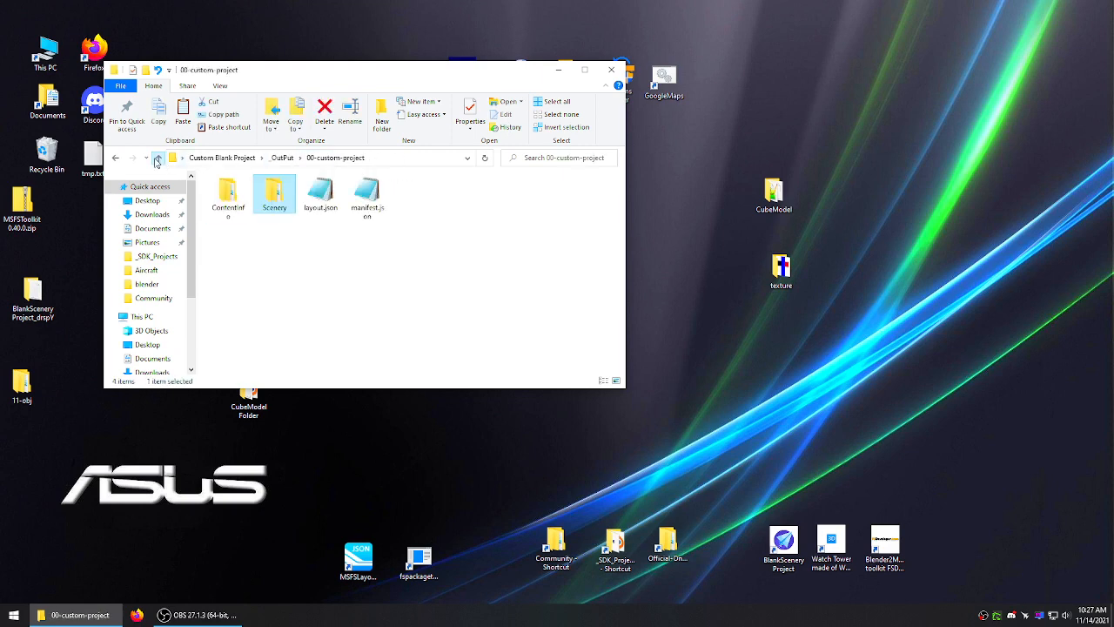
pyautogui.click(288, 235)
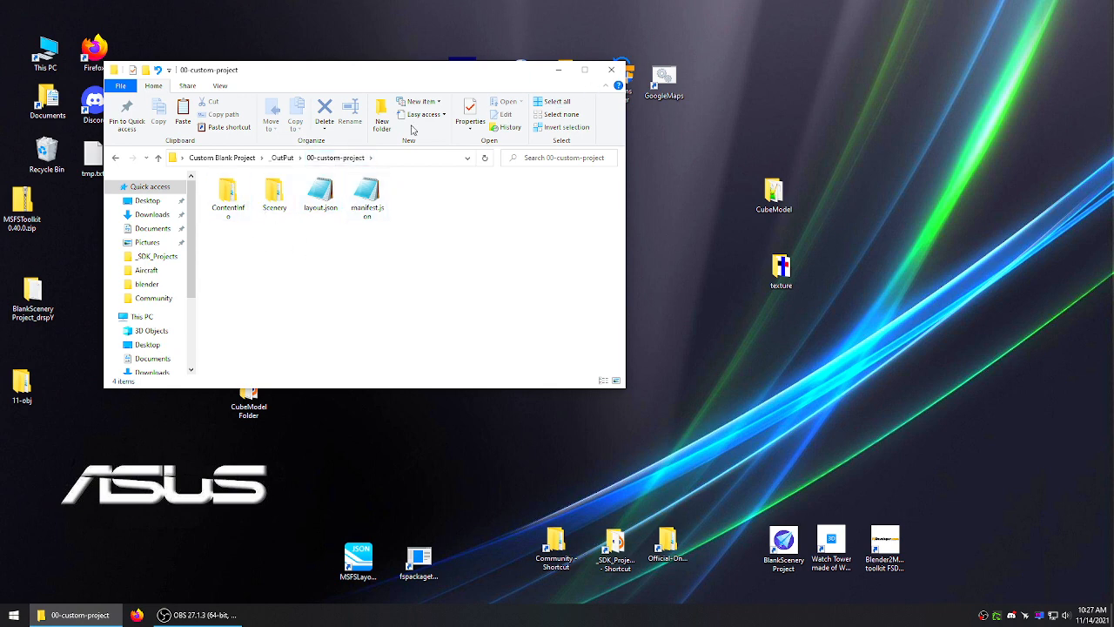
# - Delete the _OutPut and _Temp folders from Custom Blank Project
pyautogui.click(157, 157)
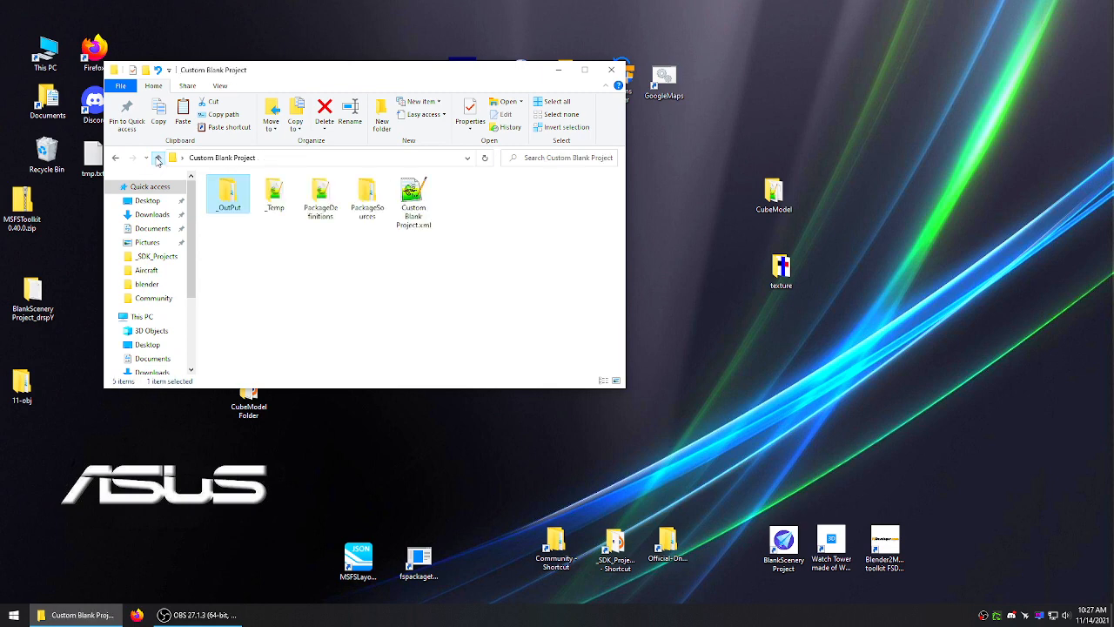
pyautogui.moveTo(279, 232); pyautogui.dragTo(218, 193)
pyautogui.rightClick(218, 193)
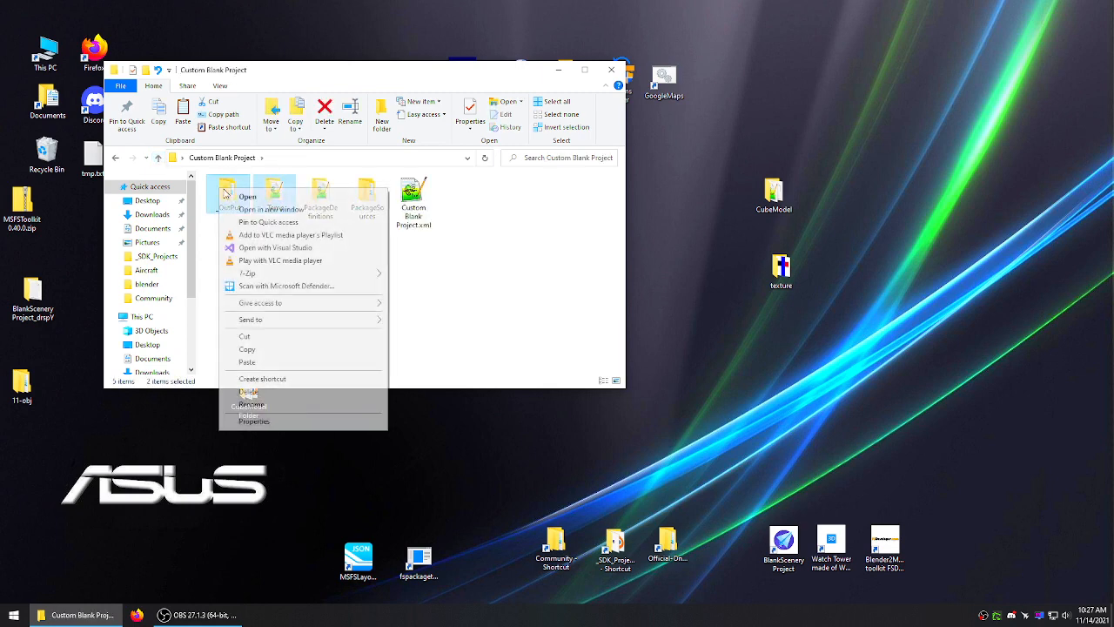
pyautogui.press('Escape')
pyautogui.press('Delete')
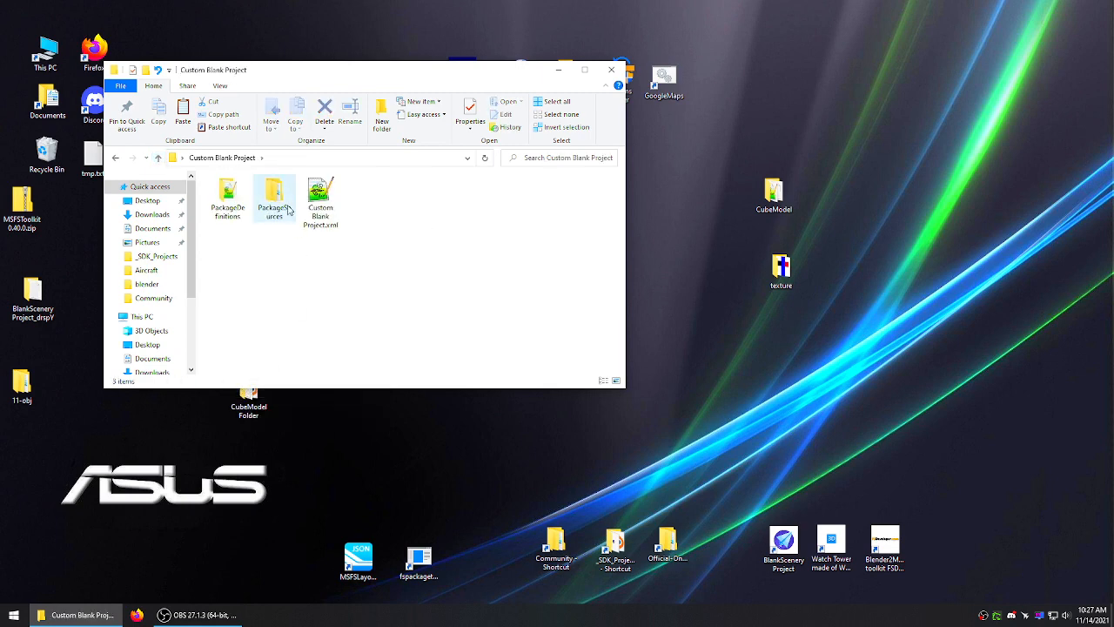
# - Move the CubeModel and texture folders from the desktop into Custom Blank Project's PackageSources\CustomModels folder
pyautogui.doubleClick(275, 195)
pyautogui.click(235, 199)
pyautogui.doubleClick(235, 198)
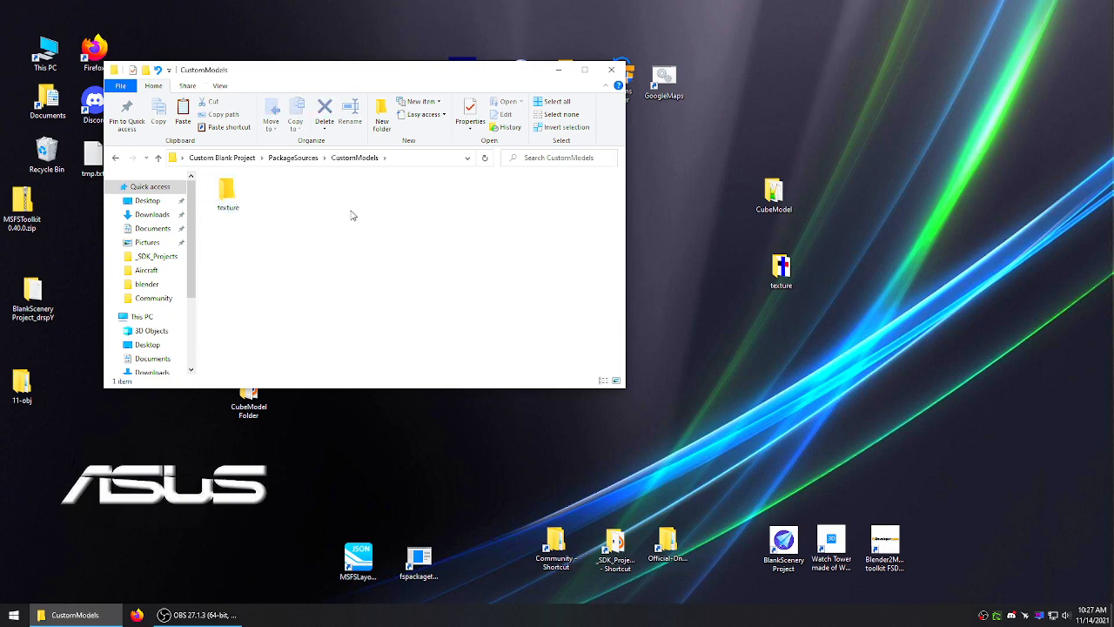
pyautogui.moveTo(724, 173); pyautogui.dragTo(831, 319)
pyautogui.rightClick(786, 277)
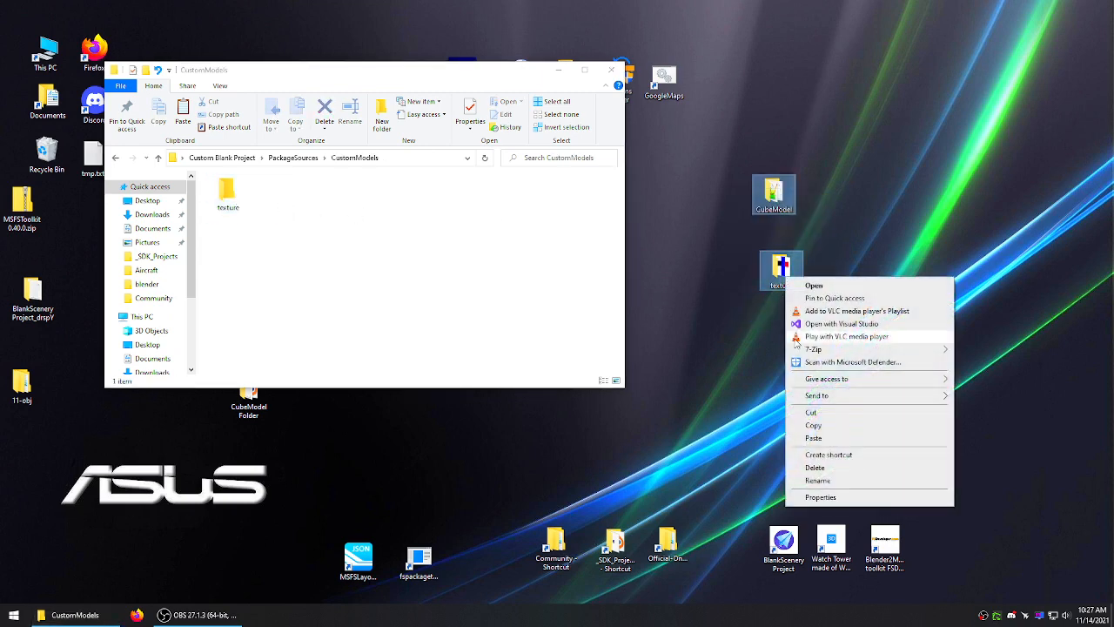
pyautogui.click(810, 412)
pyautogui.rightClick(415, 259)
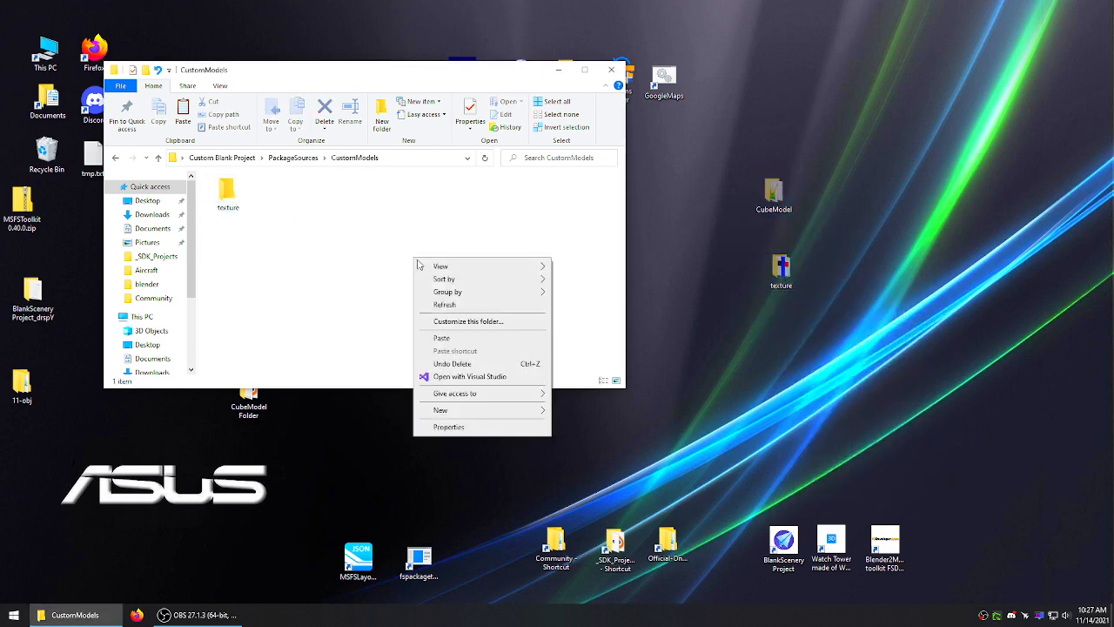
pyautogui.click(428, 331)
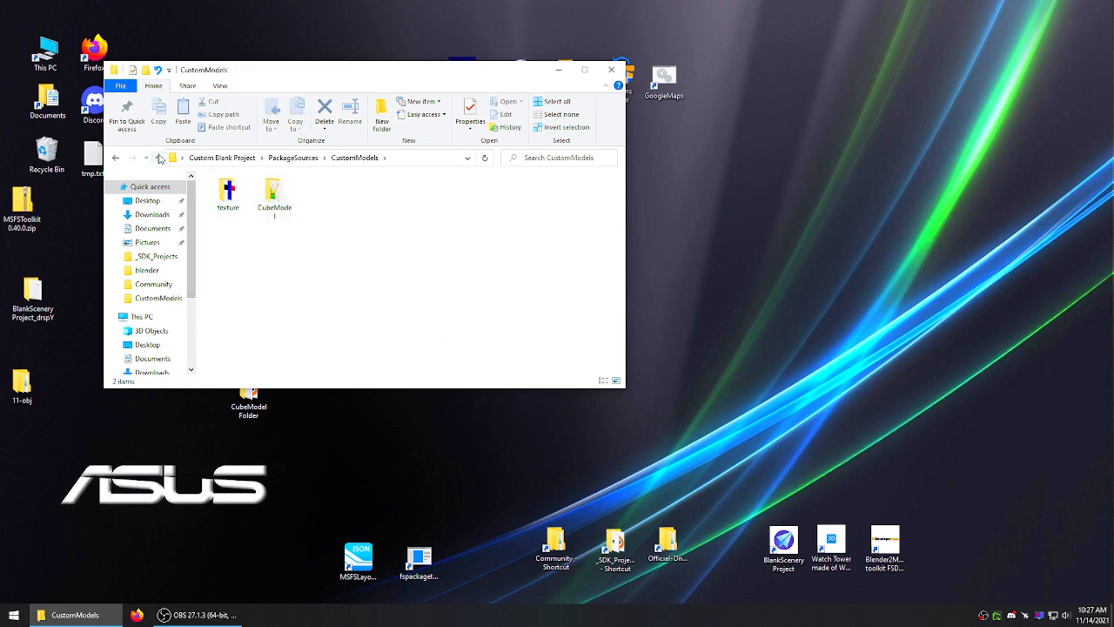
# - Compile Custom Blank Project.xml with fspackagetool and dismiss the finished build console
pyautogui.click(159, 158)
pyautogui.moveTo(320, 202); pyautogui.dragTo(417, 564)
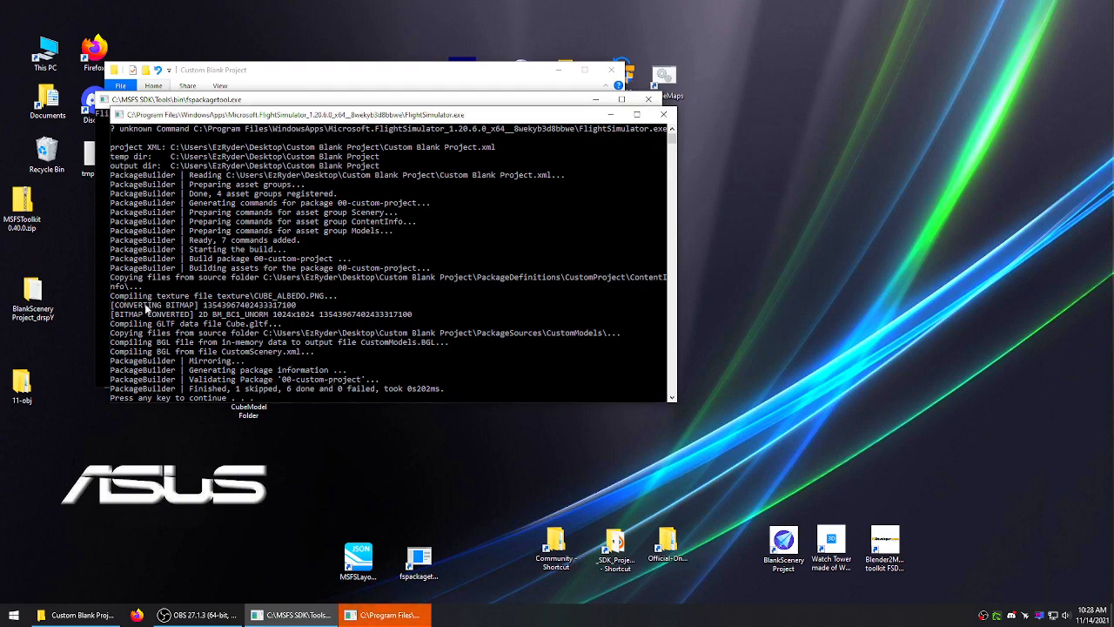
pyautogui.click(321, 286)
pyautogui.press('space')
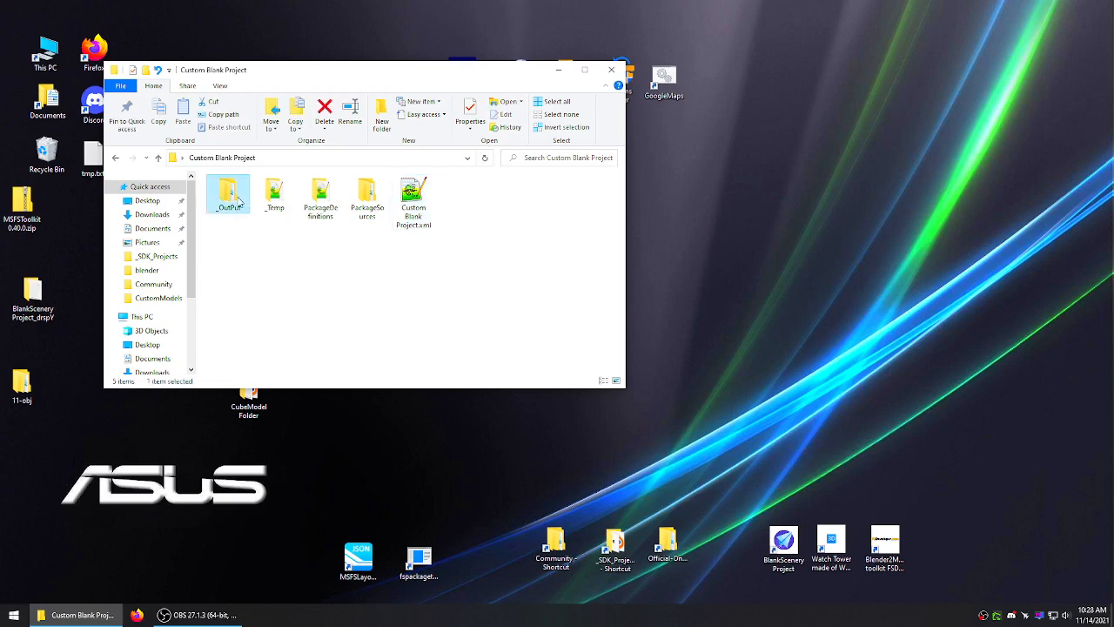
# - Open the newly built 00-custom-project package inside _OutPut and check its layout.json and manifest.json files
pyautogui.doubleClick(232, 195)
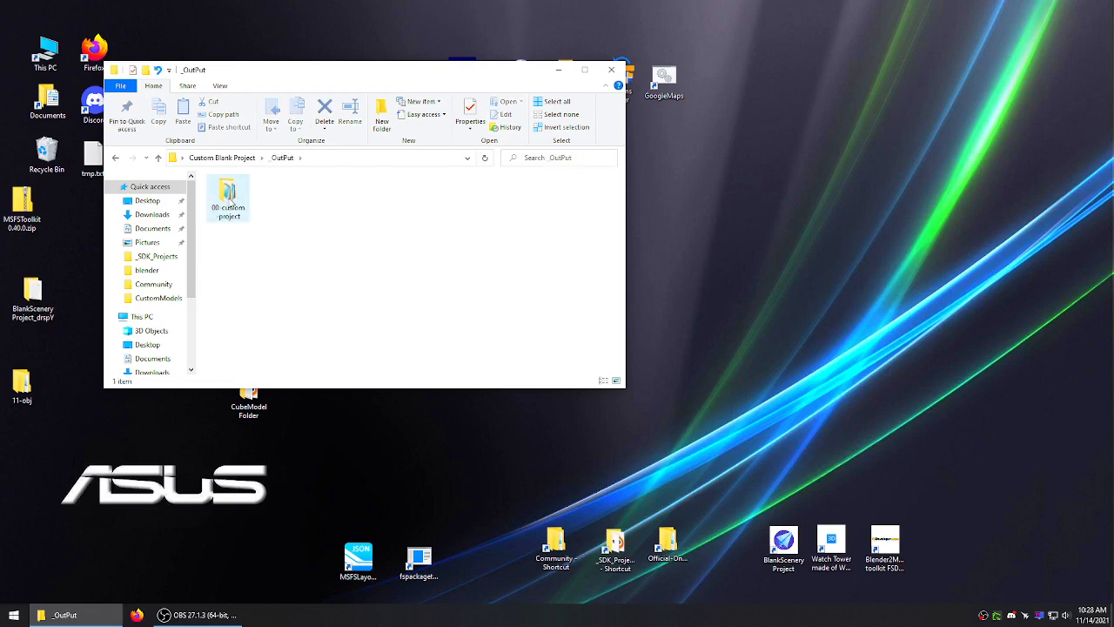
pyautogui.click(239, 202)
pyautogui.doubleClick(239, 202)
pyautogui.moveTo(401, 247); pyautogui.dragTo(303, 177)
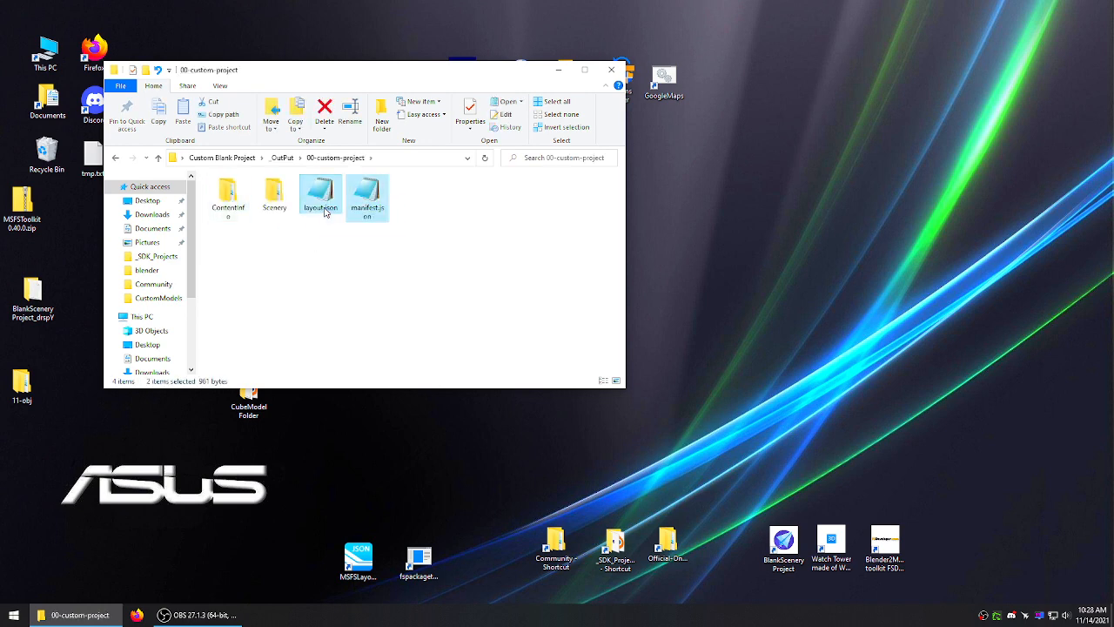
pyautogui.click(315, 252)
# - Check the CustomProject subfolder of the rebuilt package's ContentInfo, and return to 00-custom-project
pyautogui.click(228, 209)
pyautogui.doubleClick(228, 201)
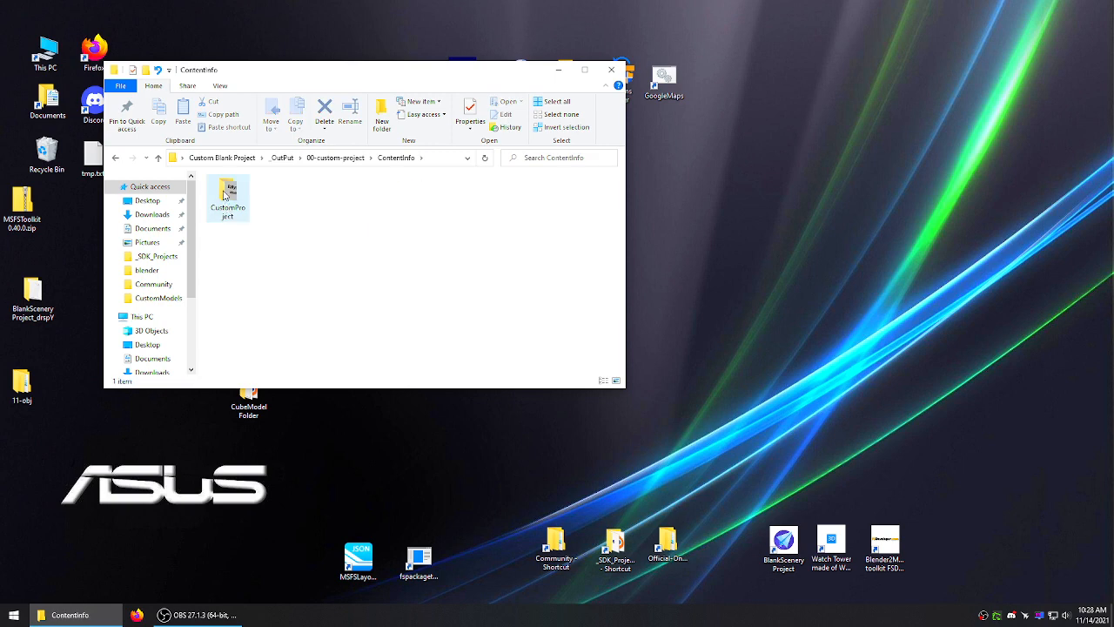
pyautogui.doubleClick(228, 200)
pyautogui.click(158, 157)
pyautogui.click(158, 157)
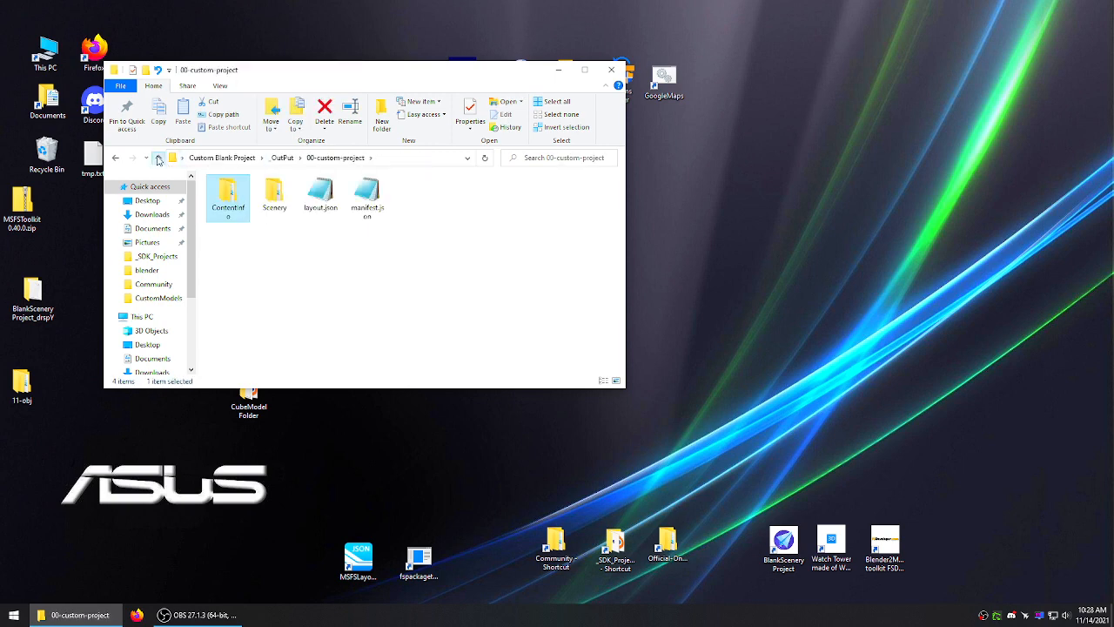
# - Examine the BGL files and converted cube textures in the rebuilt package's Scenery\CustomProject folder, and return to 00-custom-project
pyautogui.doubleClick(277, 196)
pyautogui.click(230, 197)
pyautogui.doubleClick(229, 199)
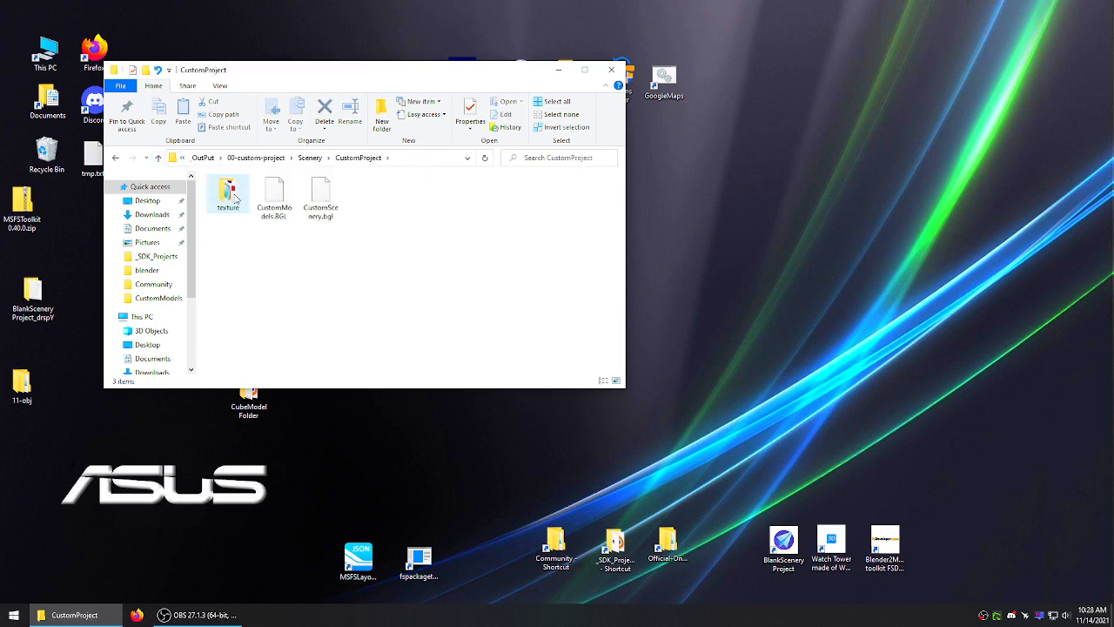
pyautogui.moveTo(376, 248); pyautogui.dragTo(322, 211)
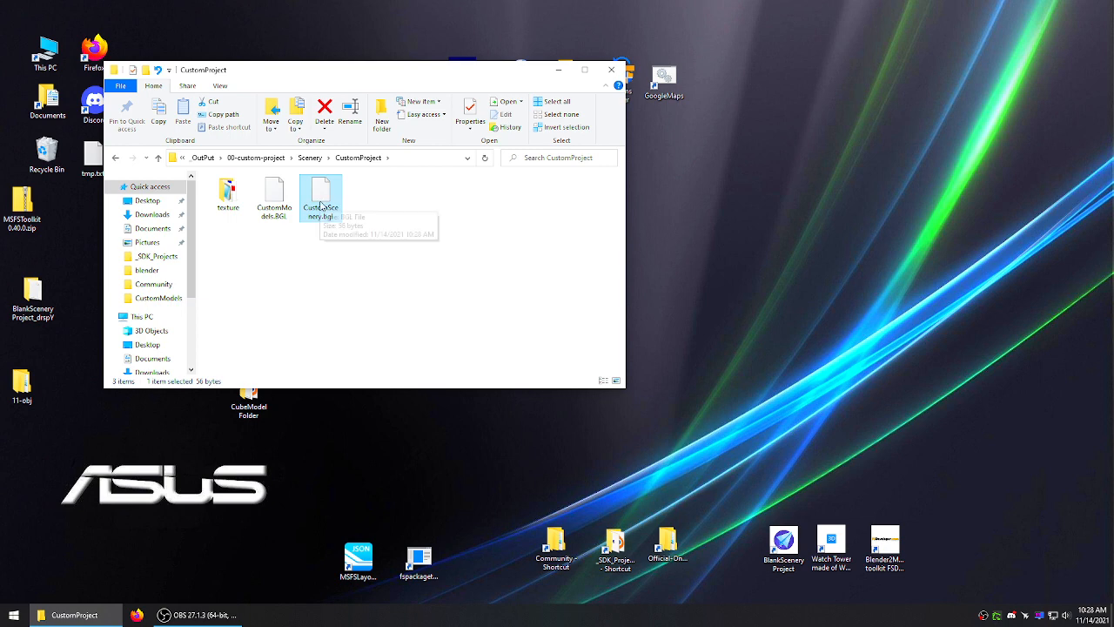
pyautogui.click(274, 202)
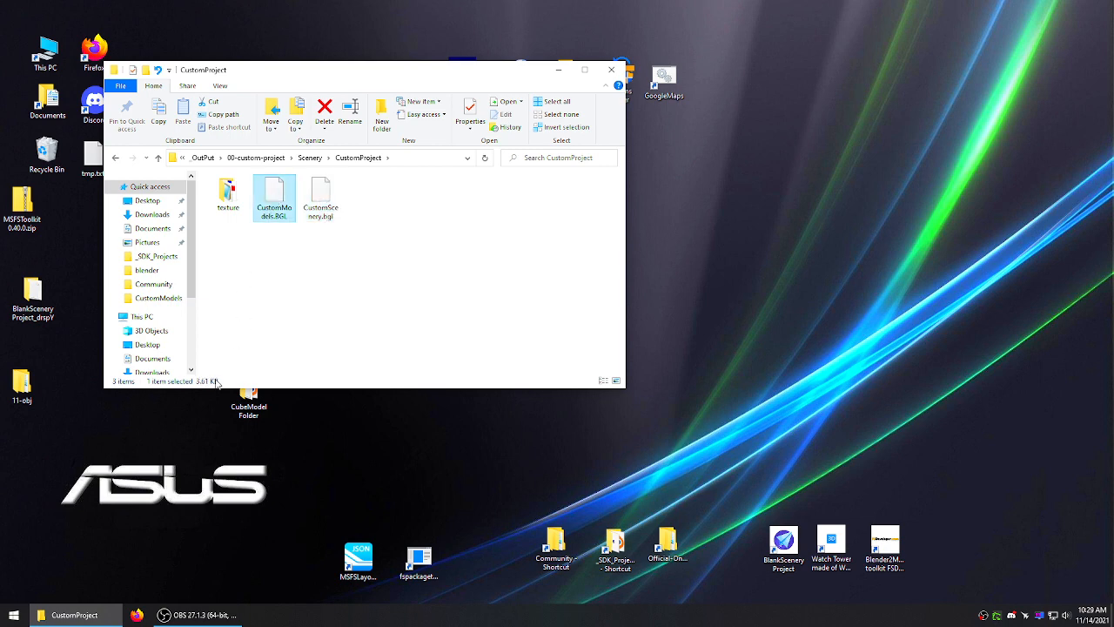
pyautogui.doubleClick(228, 196)
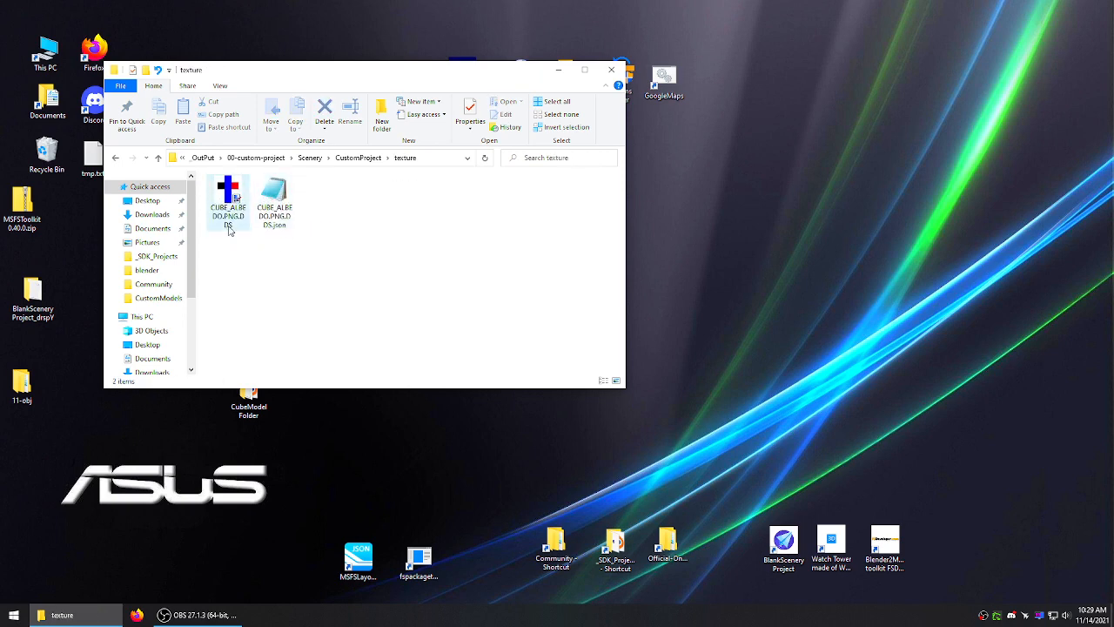
pyautogui.click(158, 157)
pyautogui.click(158, 157)
pyautogui.click(158, 157)
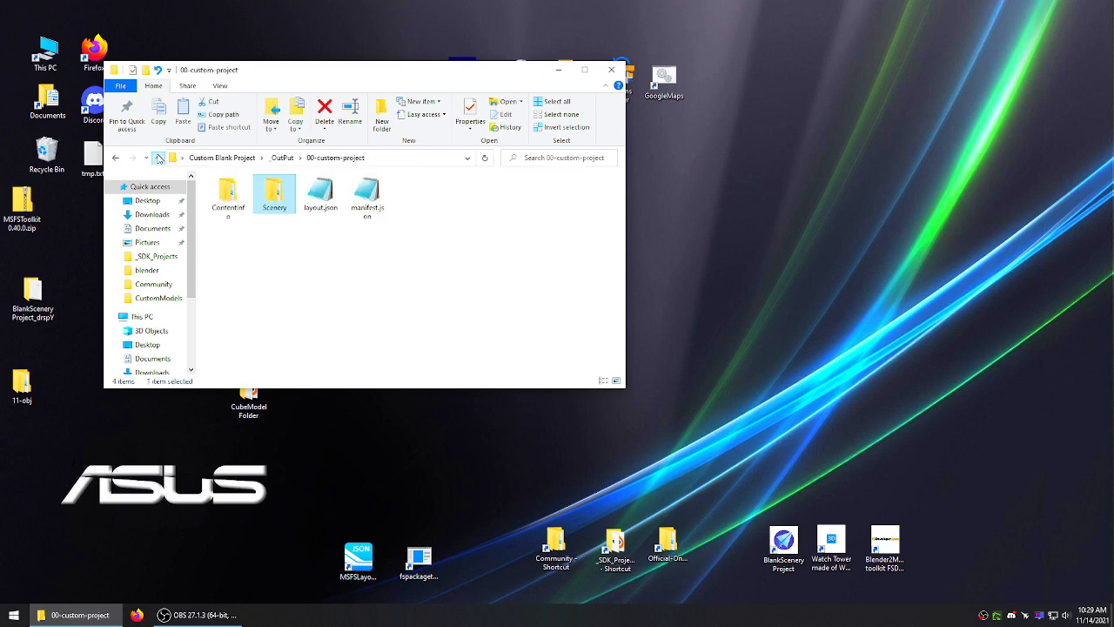
# - Copy the 00-custom-project package from _OutPut into the simulator's Community folder, and close both folder windows
pyautogui.click(340, 246)
pyautogui.click(158, 158)
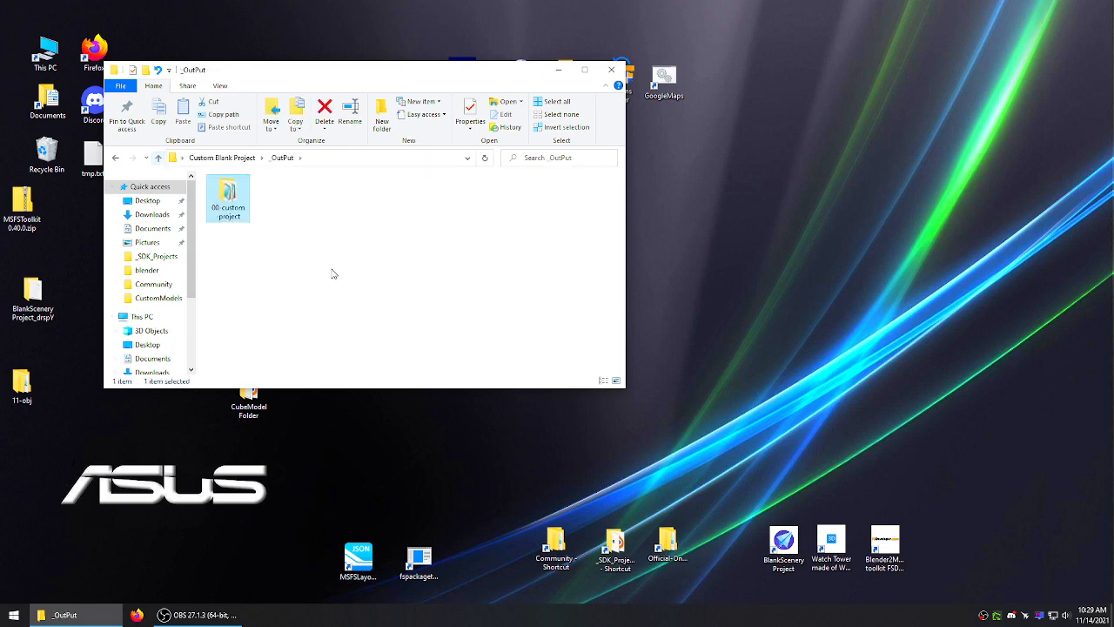
pyautogui.click(332, 274)
pyautogui.rightClick(226, 198)
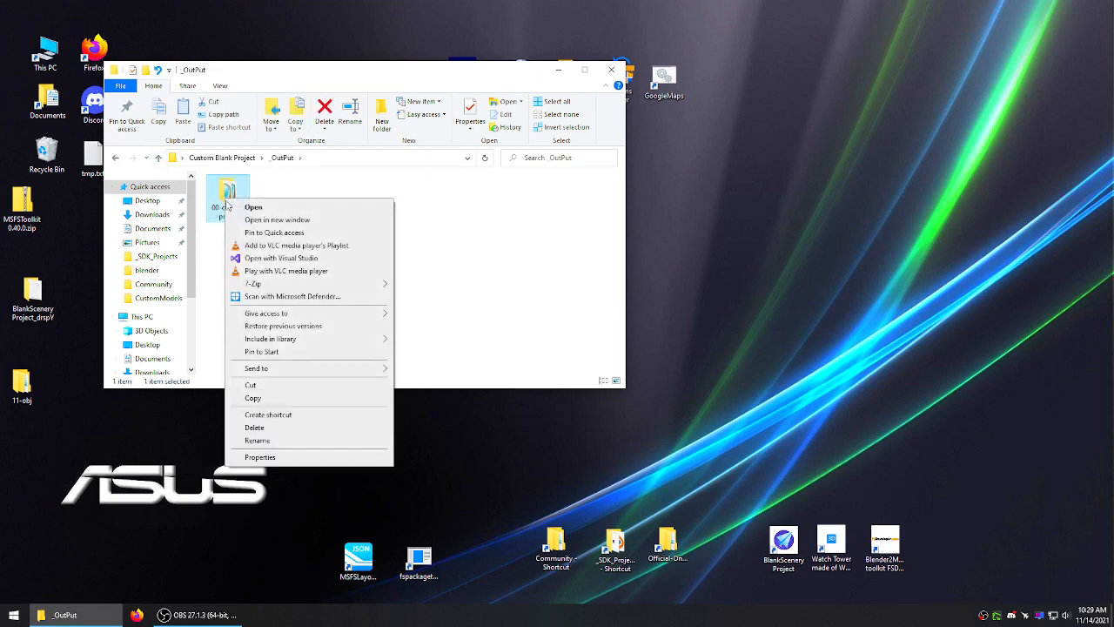
pyautogui.click(280, 399)
pyautogui.doubleClick(555, 548)
pyautogui.rightClick(425, 295)
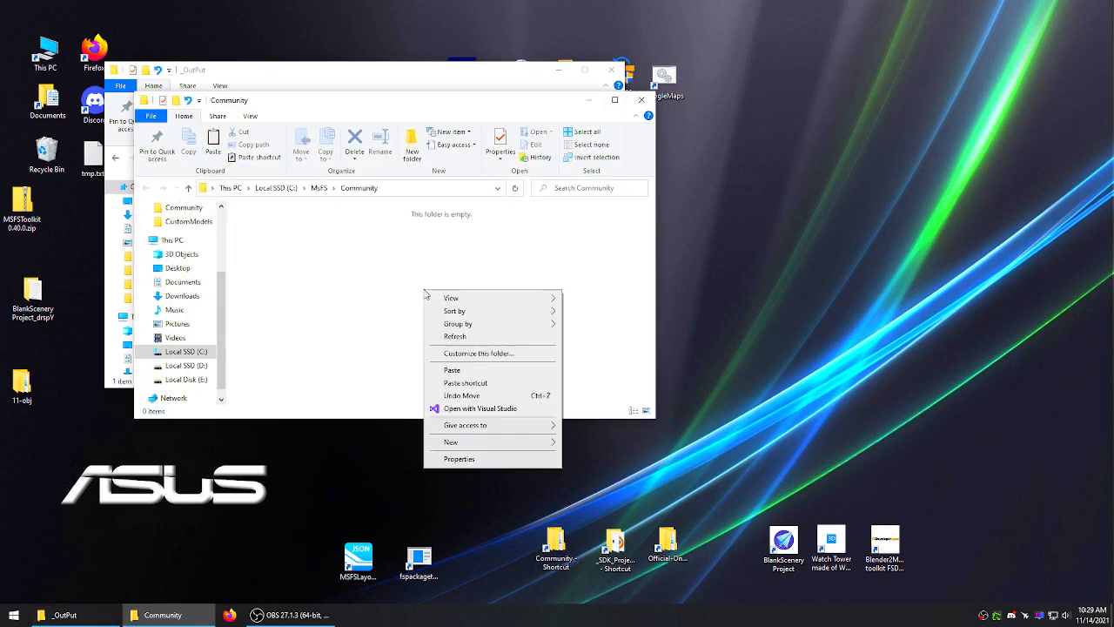
pyautogui.click(453, 370)
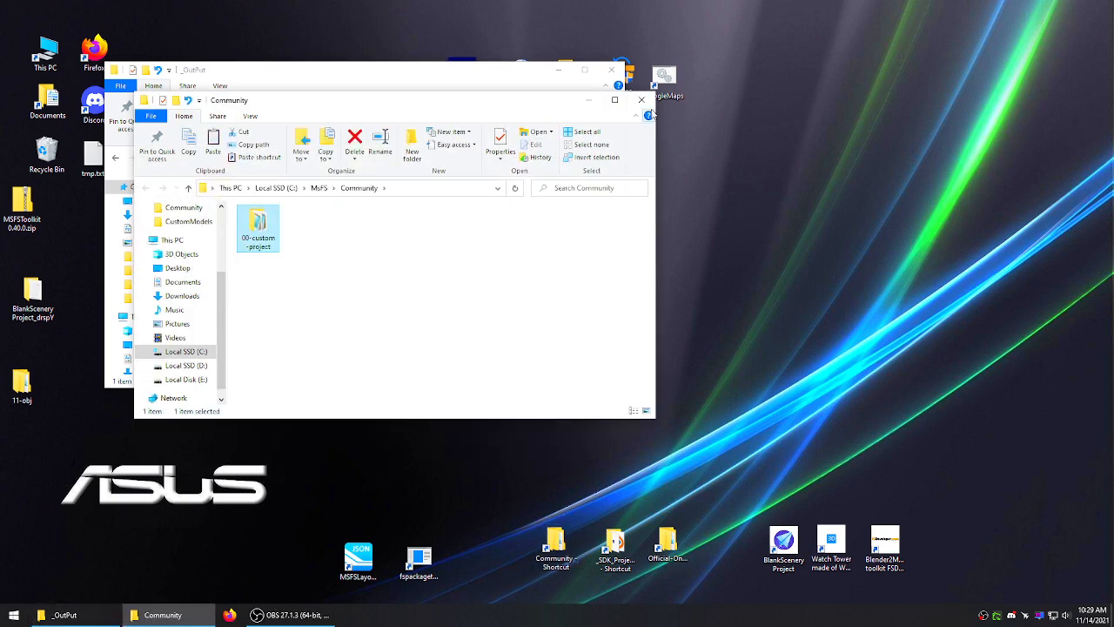
pyautogui.click(642, 99)
pyautogui.click(611, 70)
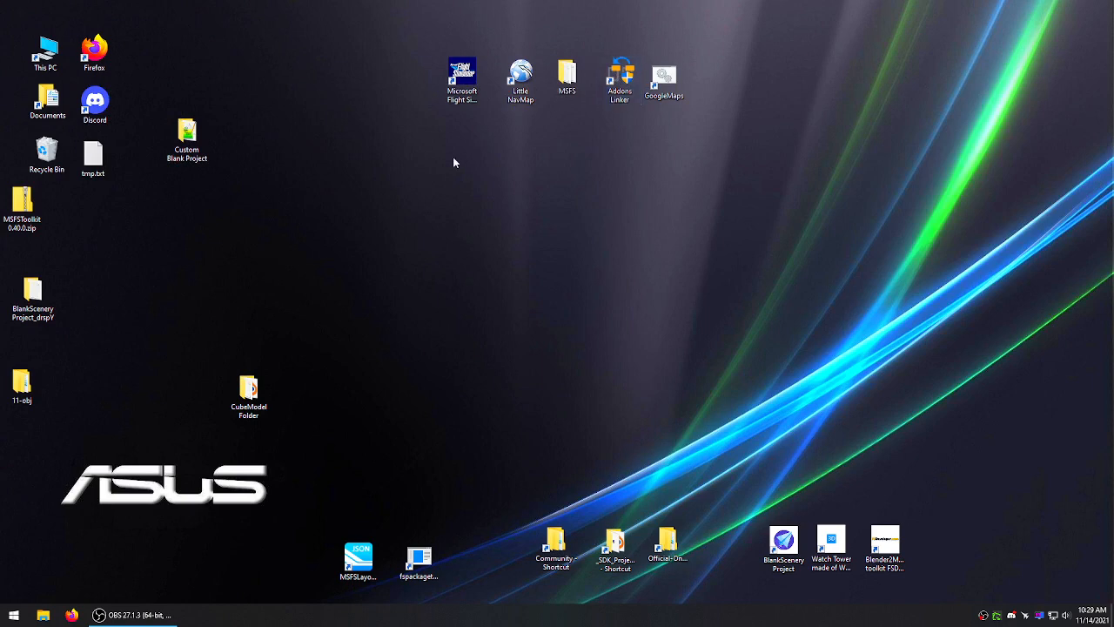
# - Delete the 00-custom-project package from the Community folder and close the folder window
pyautogui.doubleClick(552, 541)
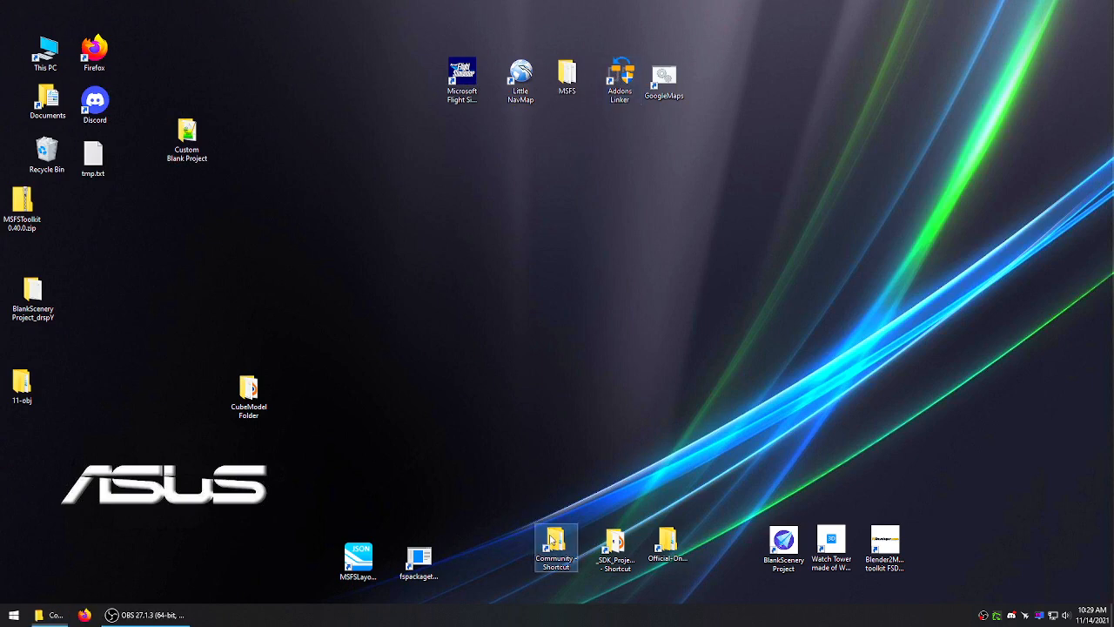
pyautogui.rightClick(236, 183)
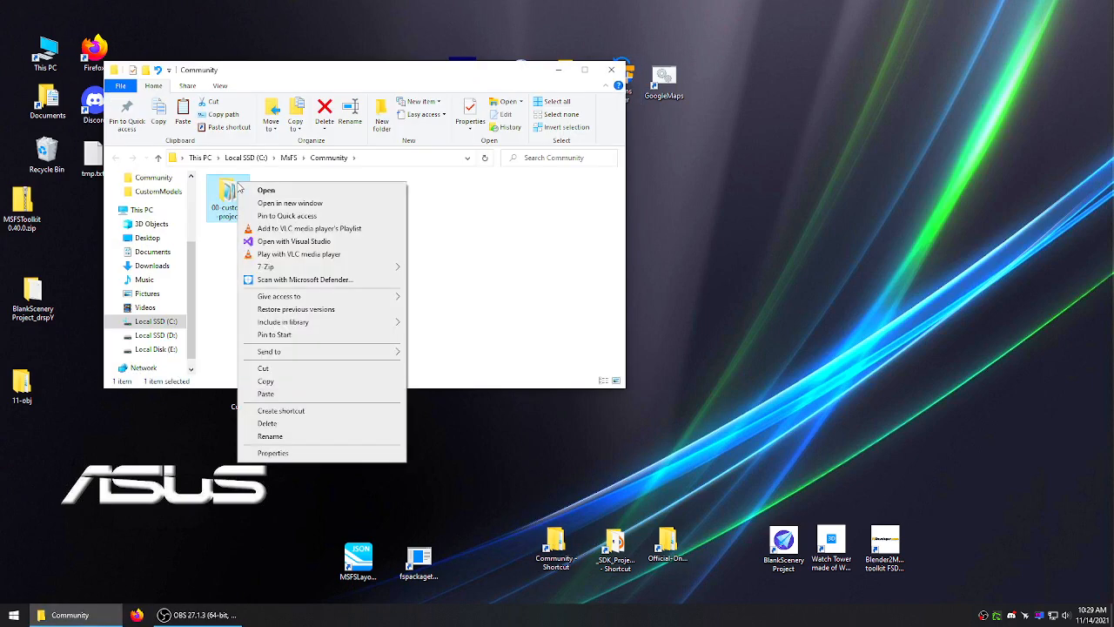
pyautogui.click(287, 424)
pyautogui.click(611, 70)
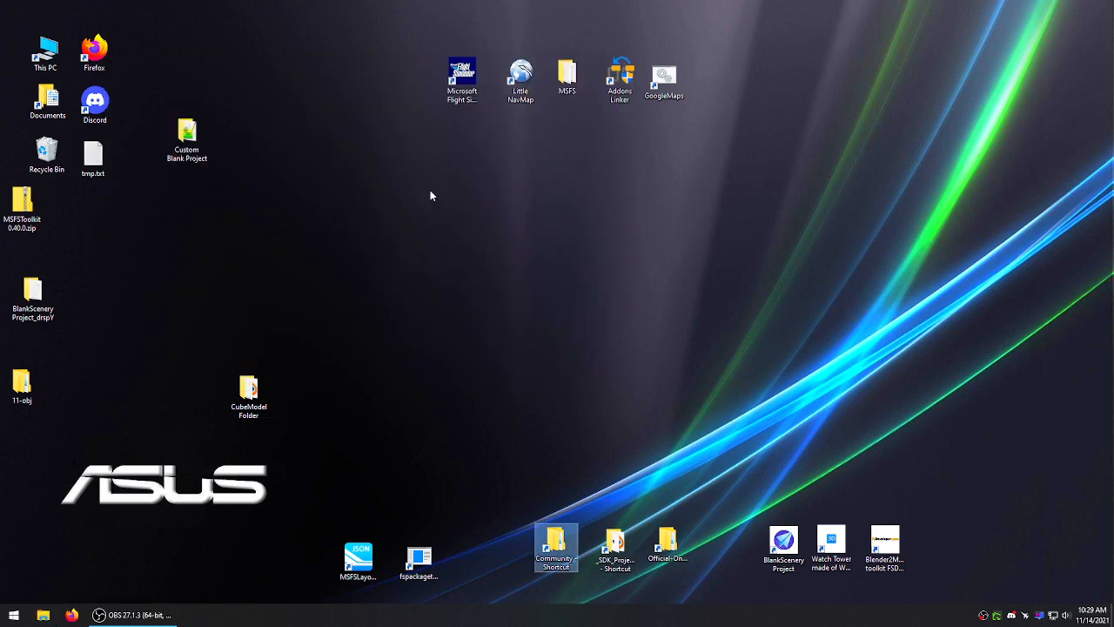
# - Launch Microsoft Flight Simulator, and rearrange the project, toolkit, CubeModel Folder and 11-obj icons on the desktop
pyautogui.doubleClick(462, 77)
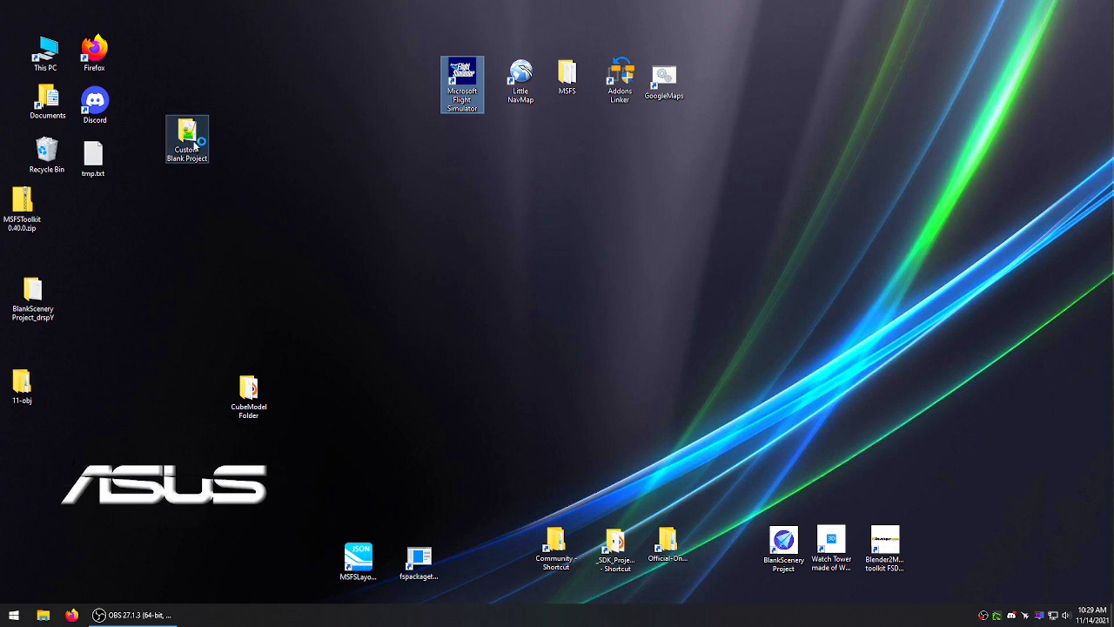
pyautogui.moveTo(186, 132); pyautogui.dragTo(183, 152)
pyautogui.moveTo(248, 416); pyautogui.dragTo(138, 564)
pyautogui.moveTo(22, 207); pyautogui.dragTo(32, 215)
pyautogui.moveTo(40, 311); pyautogui.dragTo(39, 292)
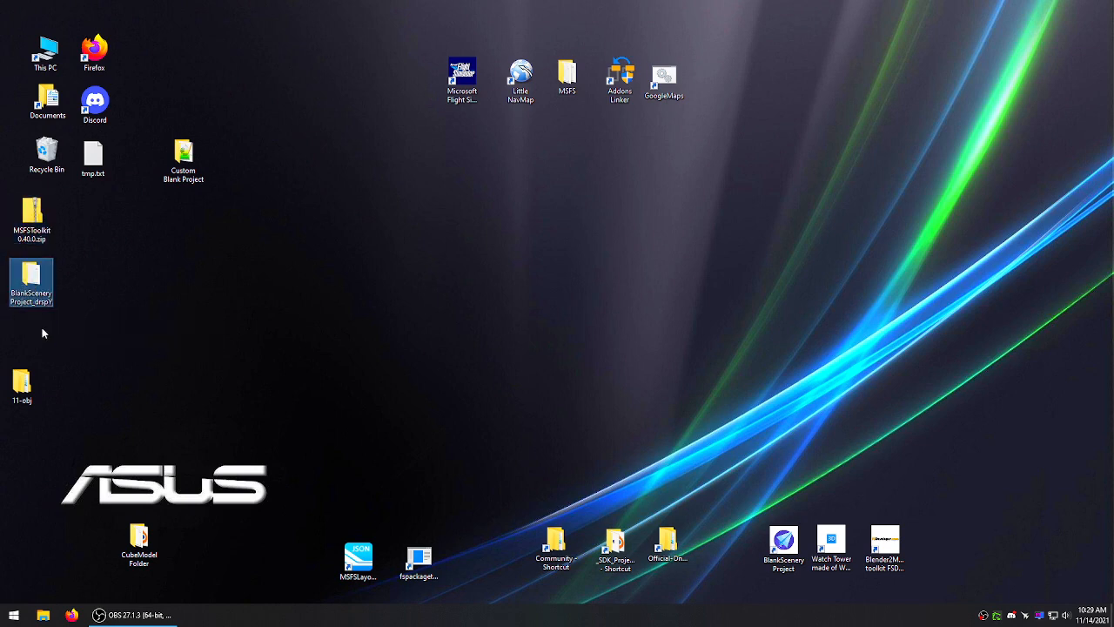
pyautogui.moveTo(26, 387); pyautogui.dragTo(38, 396)
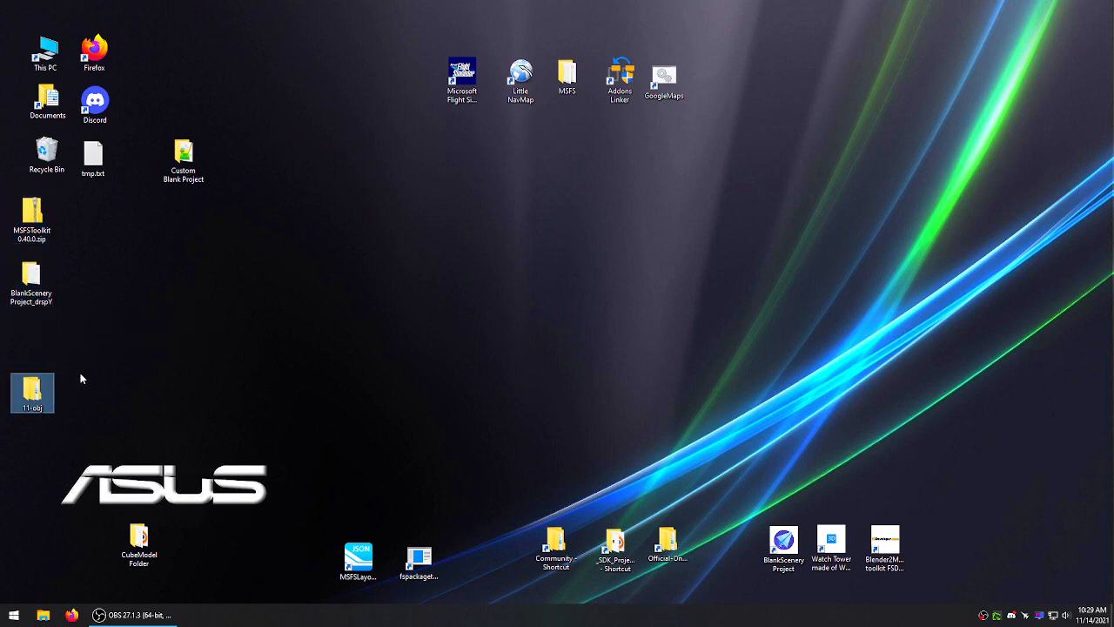
# - Examine the wooden watch tower model files in the obj subfolder of 11-obj, and return to 11-obj
pyautogui.doubleClick(31, 390)
pyautogui.doubleClick(229, 193)
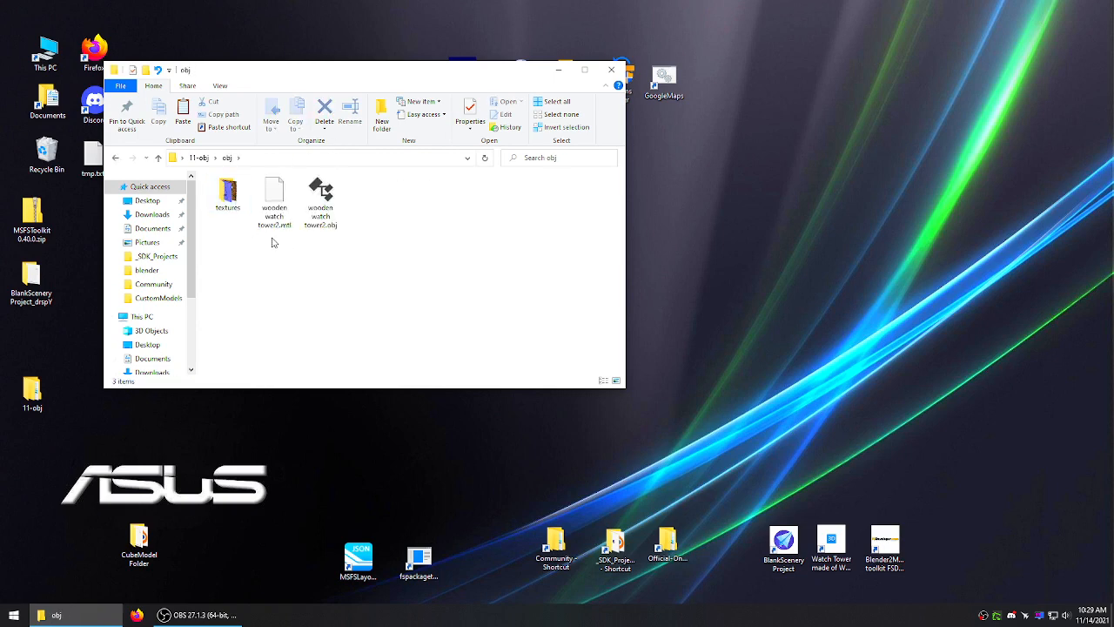
pyautogui.click(157, 158)
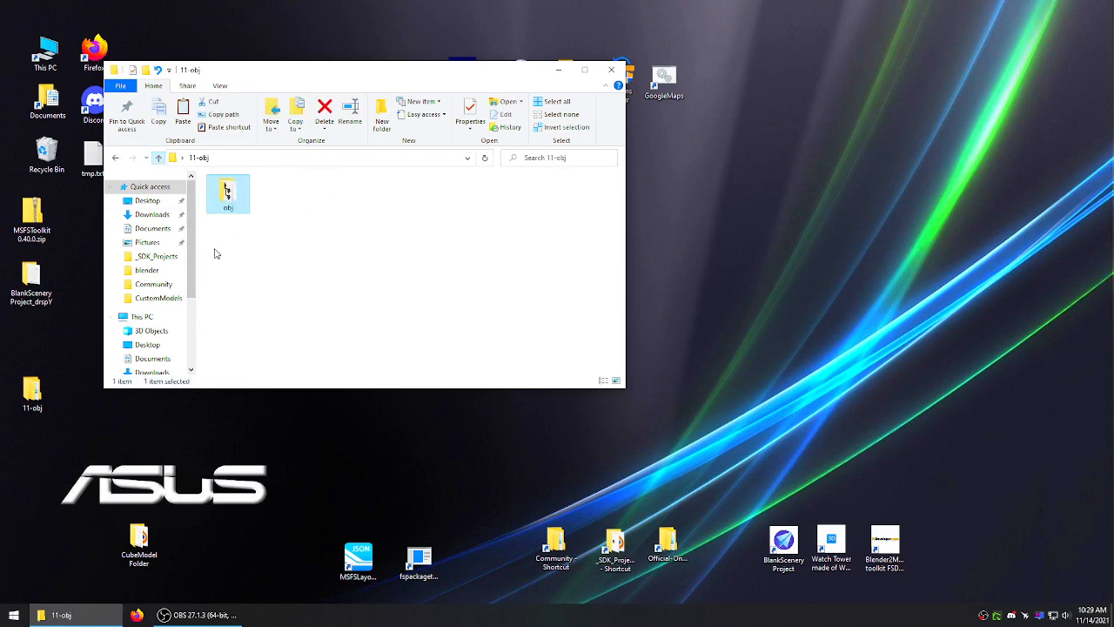
# - Copy the obj folder out of 11-obj onto the desktop and close the folder window
pyautogui.rightClick(237, 203)
pyautogui.click(269, 386)
pyautogui.rightClick(71, 370)
pyautogui.click(94, 417)
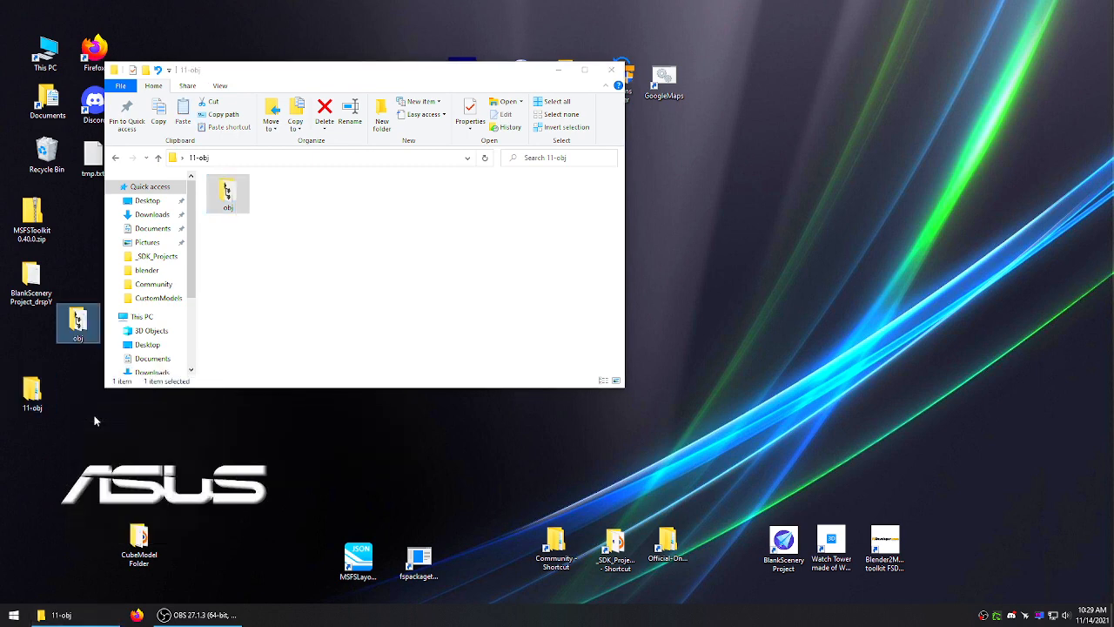
pyautogui.click(613, 72)
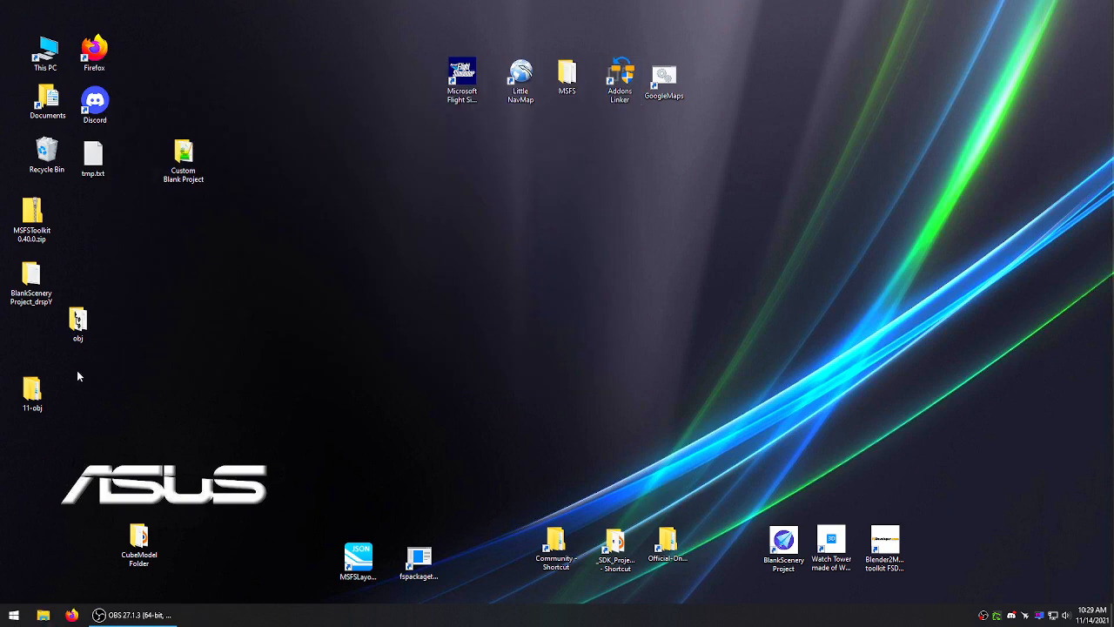
# - Delete the 11-obj folder from the desktop and move the obj folder into its place
pyautogui.rightClick(35, 393)
pyautogui.click(67, 354)
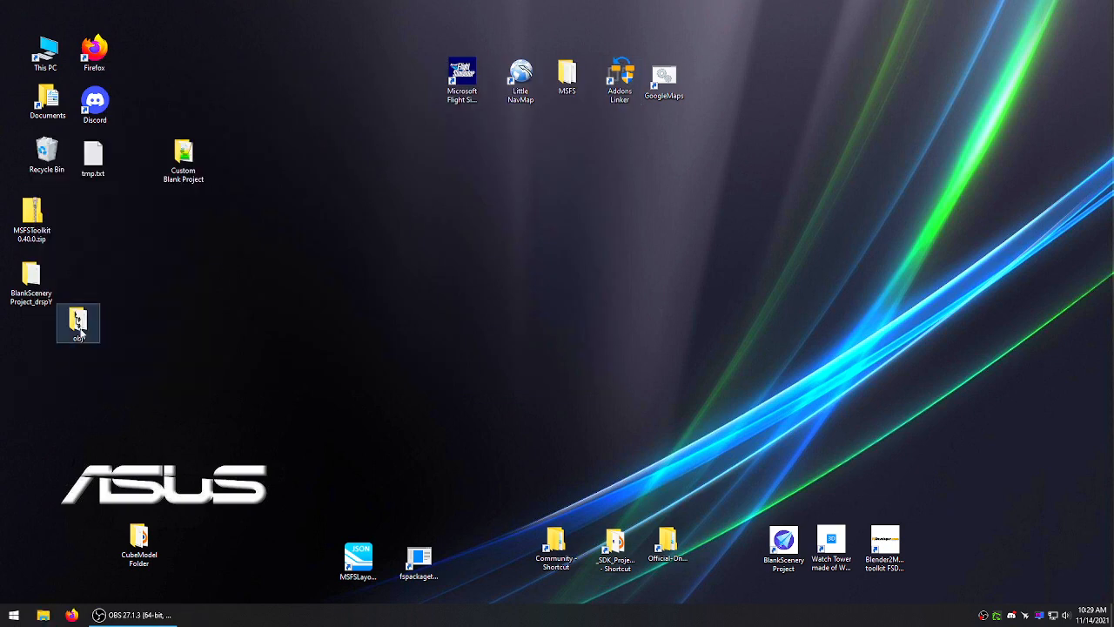
pyautogui.moveTo(79, 324); pyautogui.dragTo(65, 400)
pyautogui.click(127, 378)
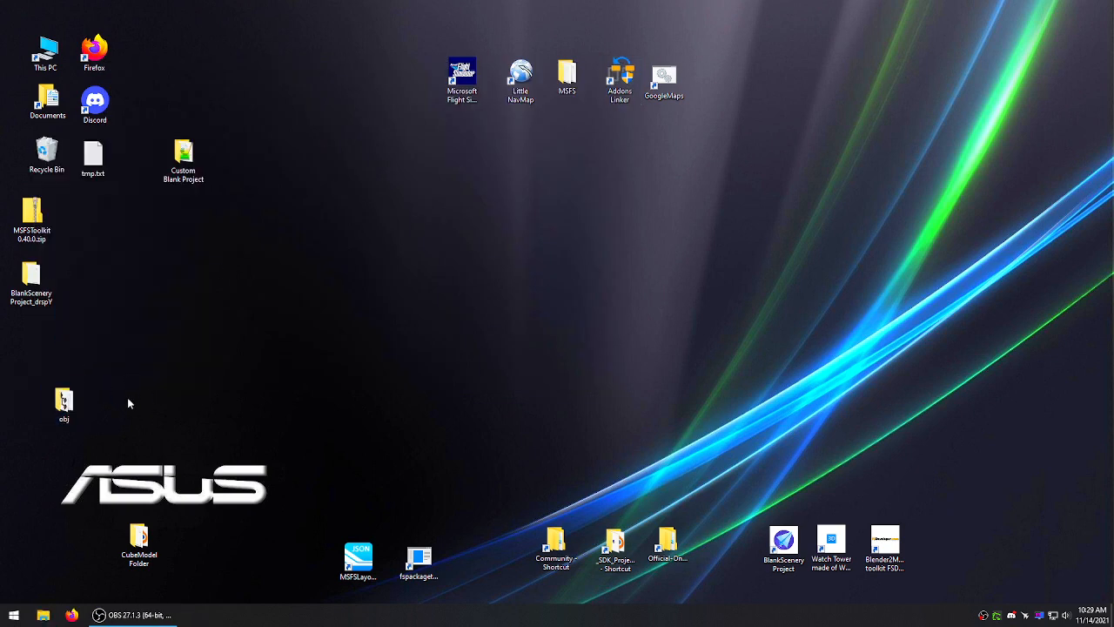
# - Open the obj folder to check its textures folder and wooden watch tower model files, and close it
pyautogui.doubleClick(63, 402)
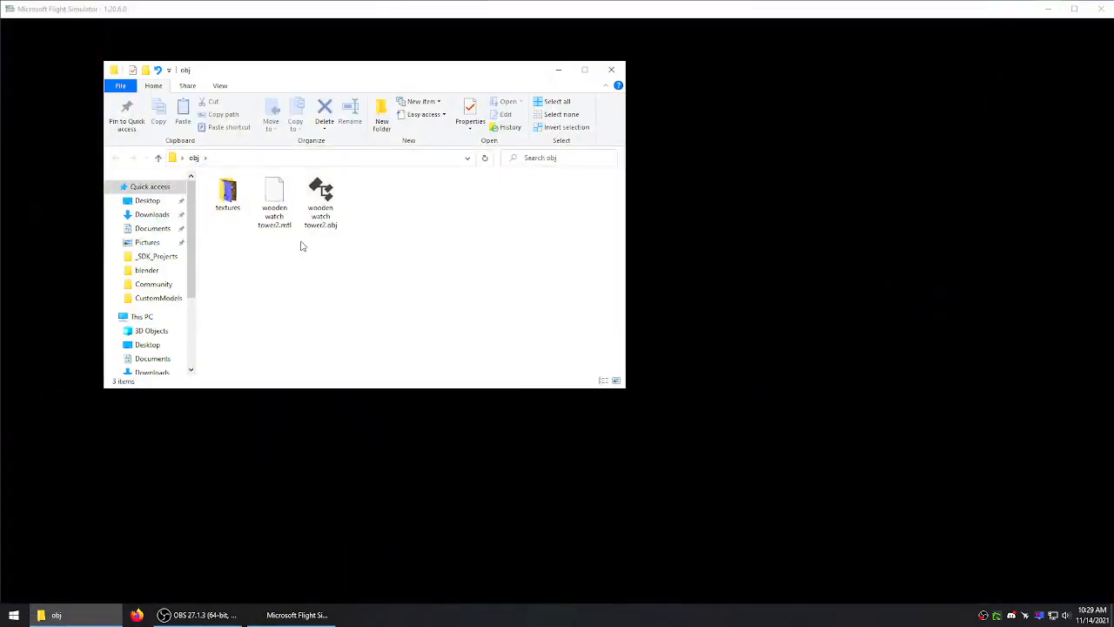
pyautogui.click(230, 212)
pyautogui.click(257, 257)
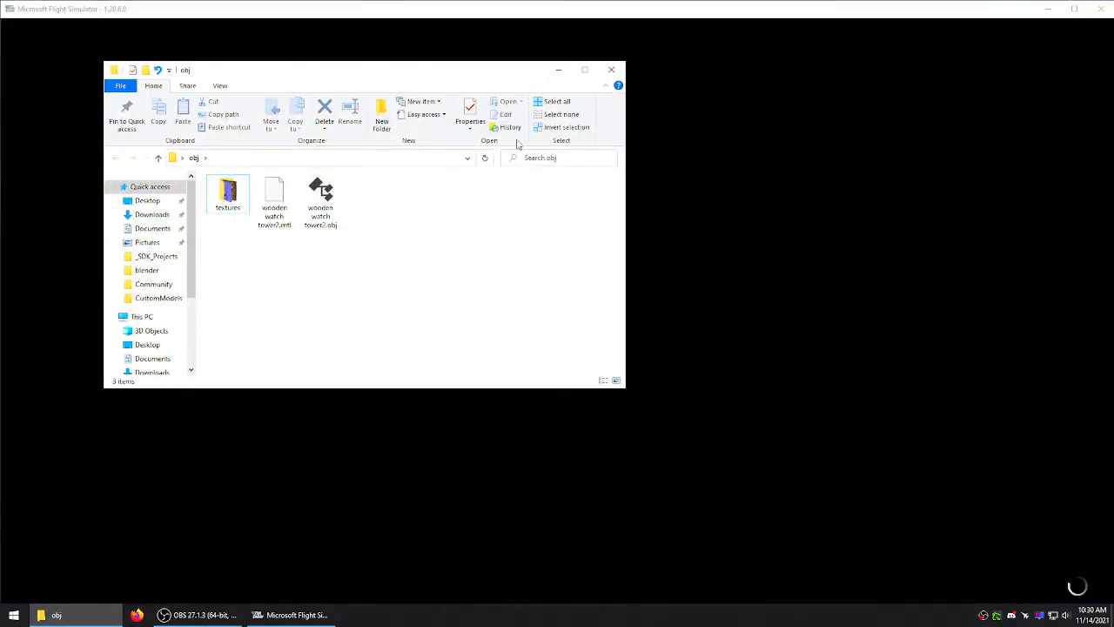
pyautogui.click(610, 70)
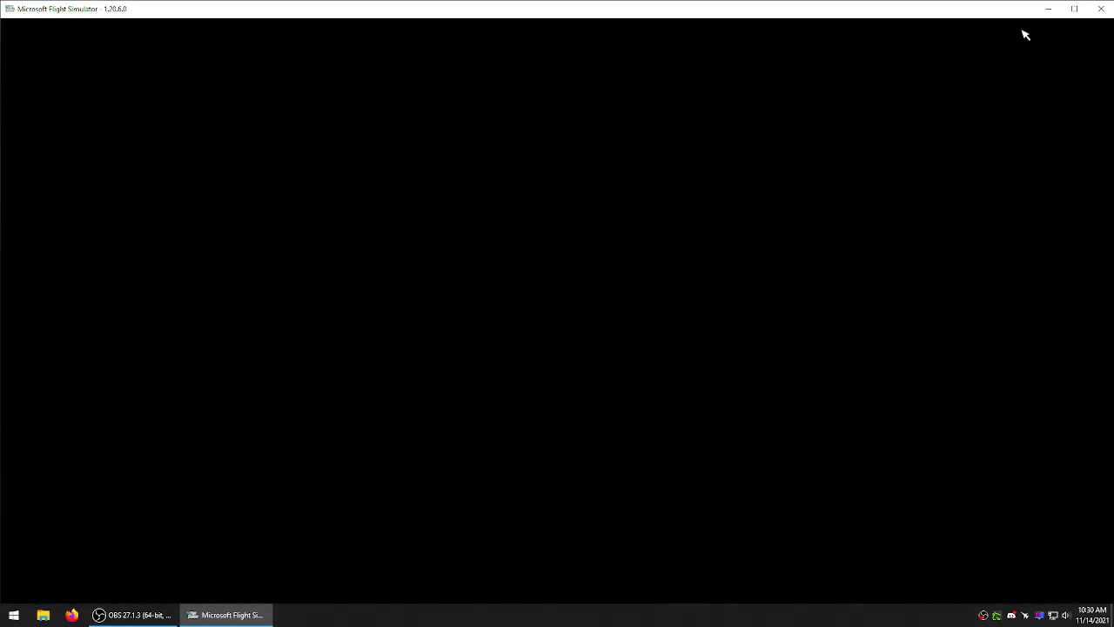
# - Maximize the Microsoft Flight Simulator window and open Custom Blank Project.xml from the desktop's Custom Blank Project folder in DevMode
pyautogui.click(1074, 9)
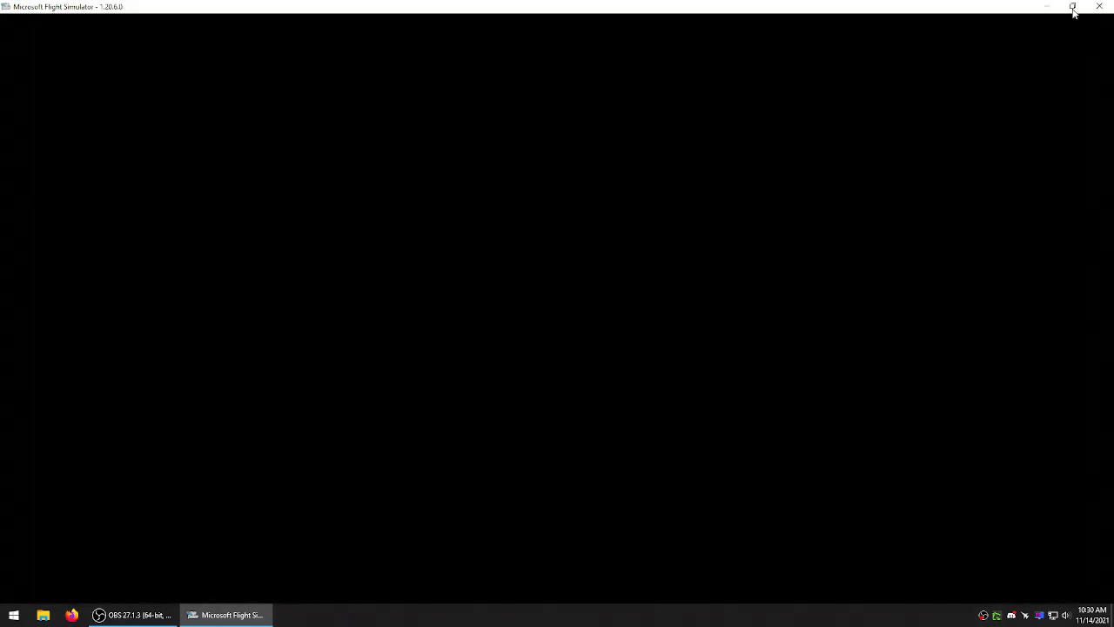
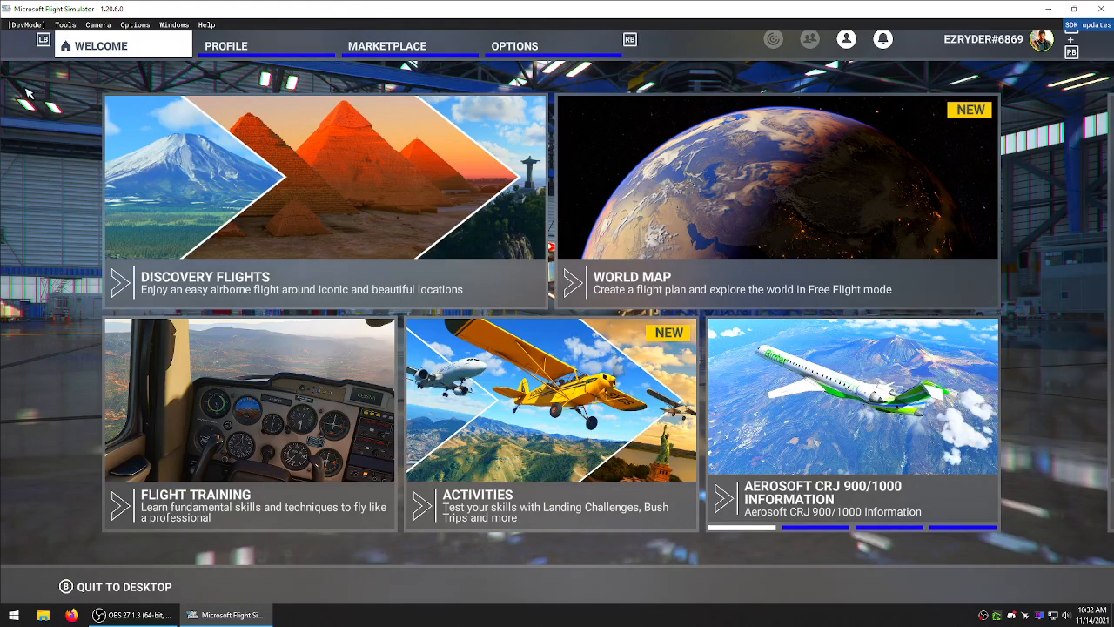
pyautogui.click(28, 25)
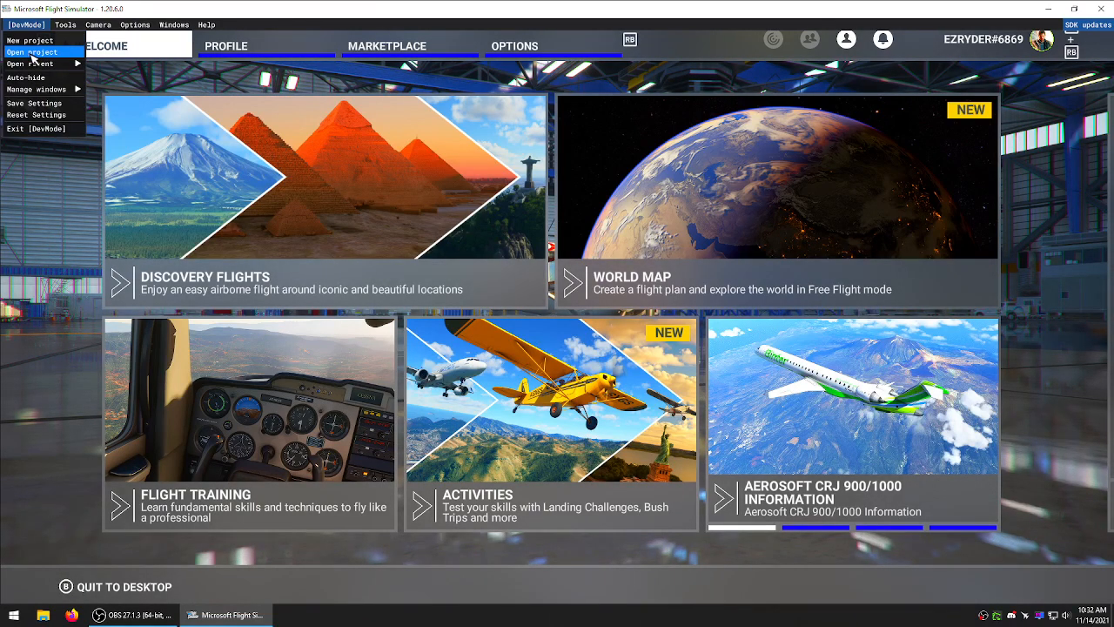
pyautogui.click(31, 53)
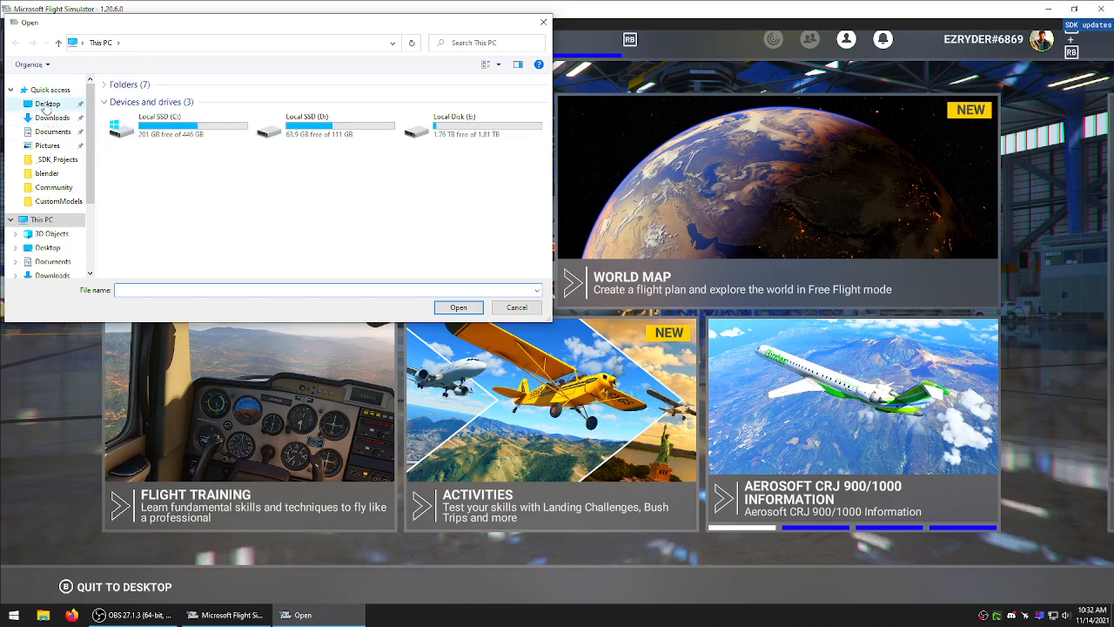
pyautogui.click(45, 106)
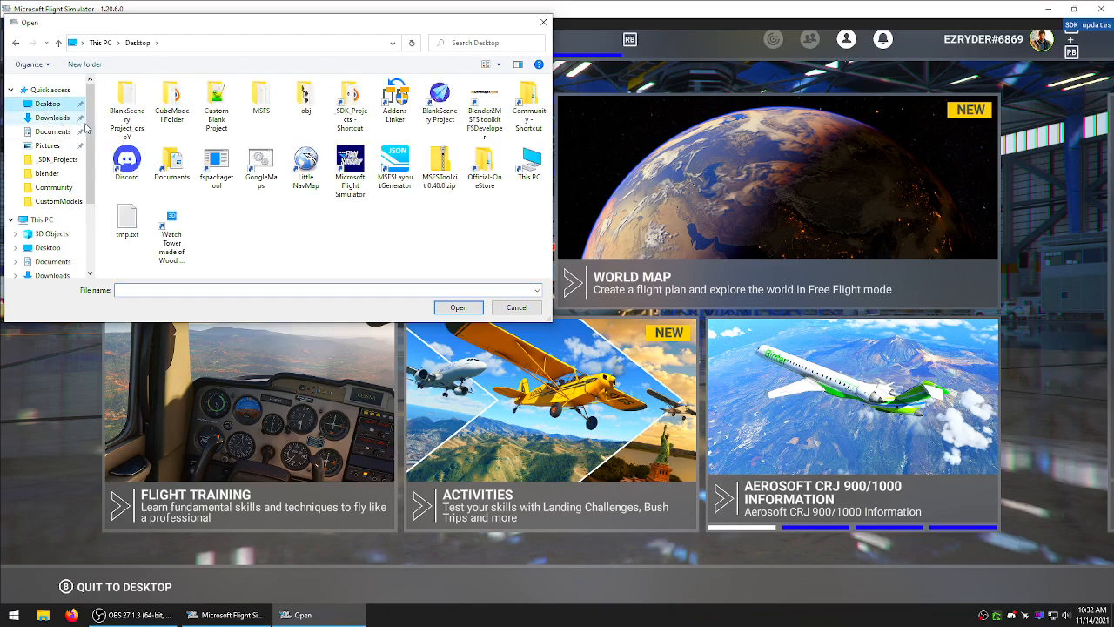
pyautogui.doubleClick(216, 104)
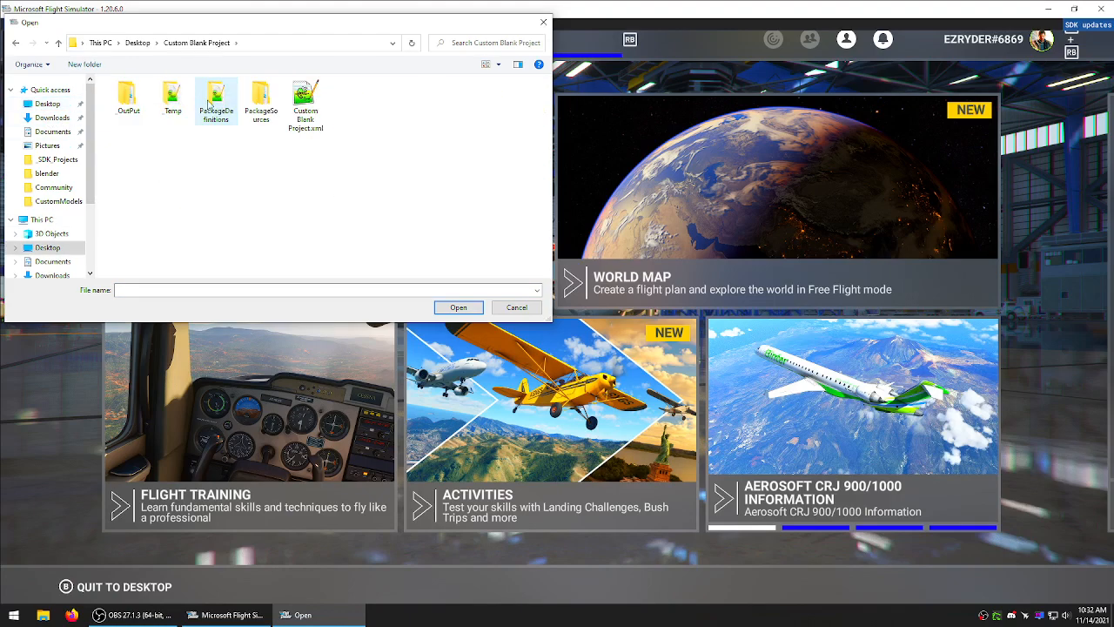
pyautogui.click(311, 103)
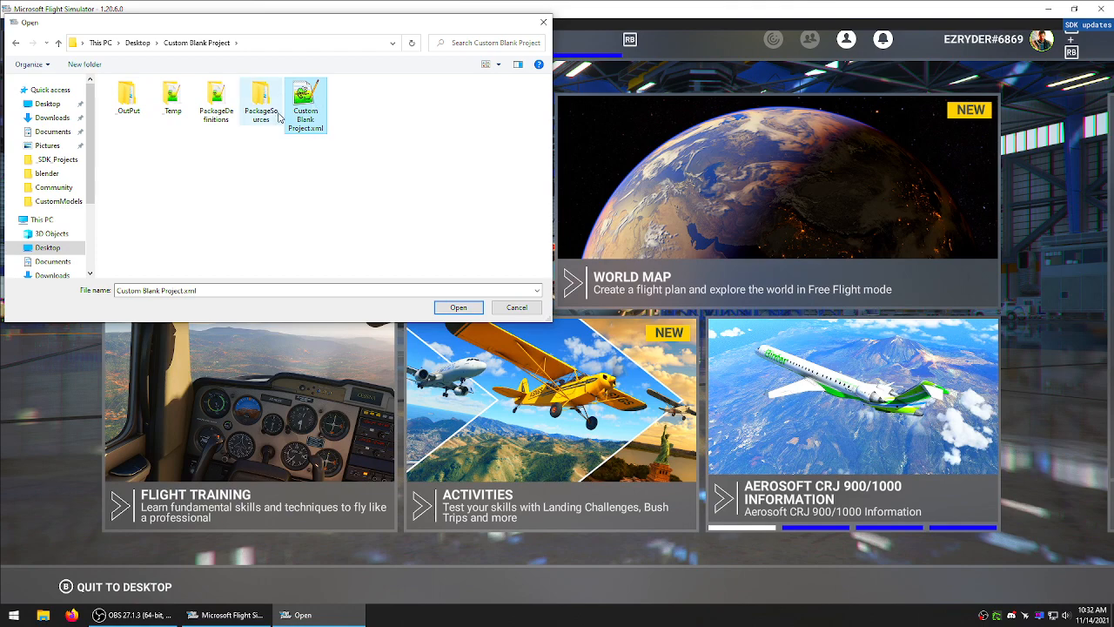
pyautogui.click(460, 307)
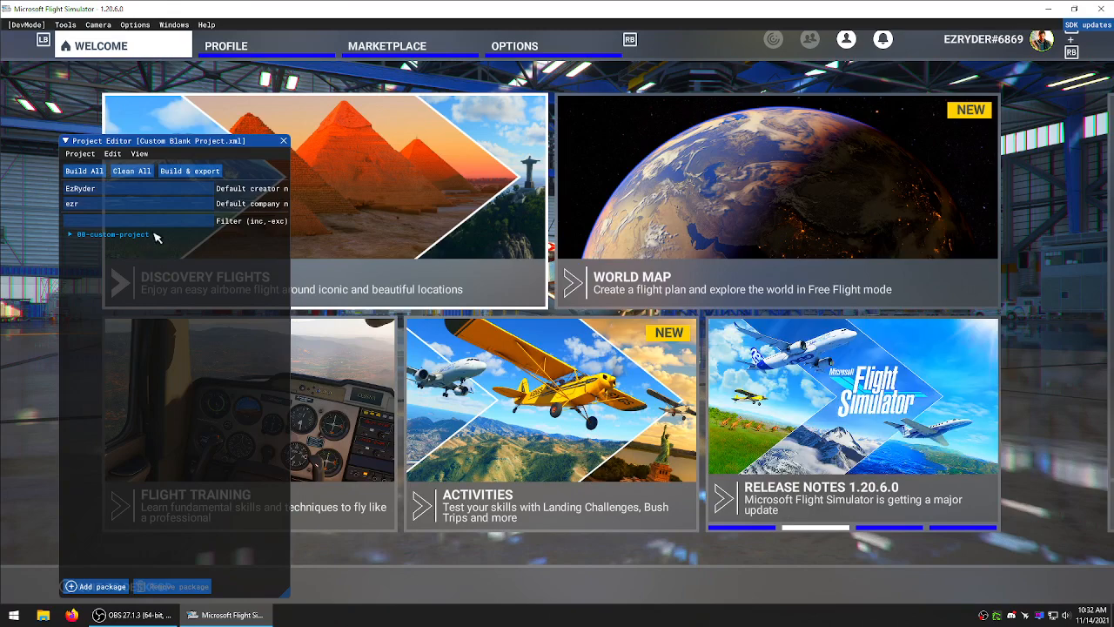
# - Expand 00-custom-project, show the Inspector for its Scenery group, and move the Inspector clear of the Project Editor
pyautogui.click(80, 235)
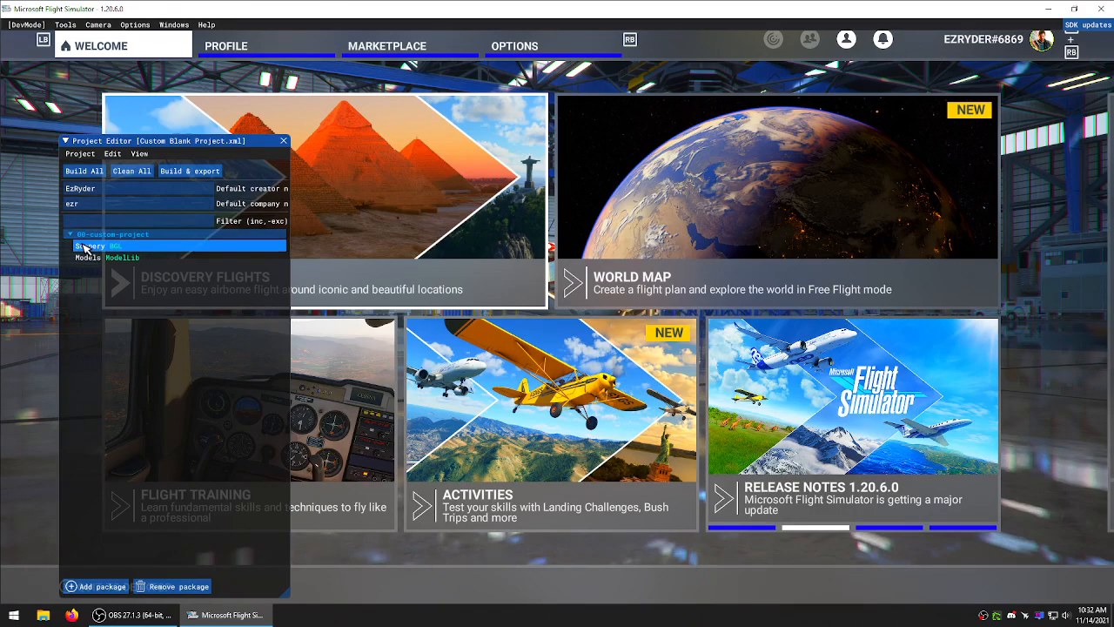
pyautogui.click(84, 245)
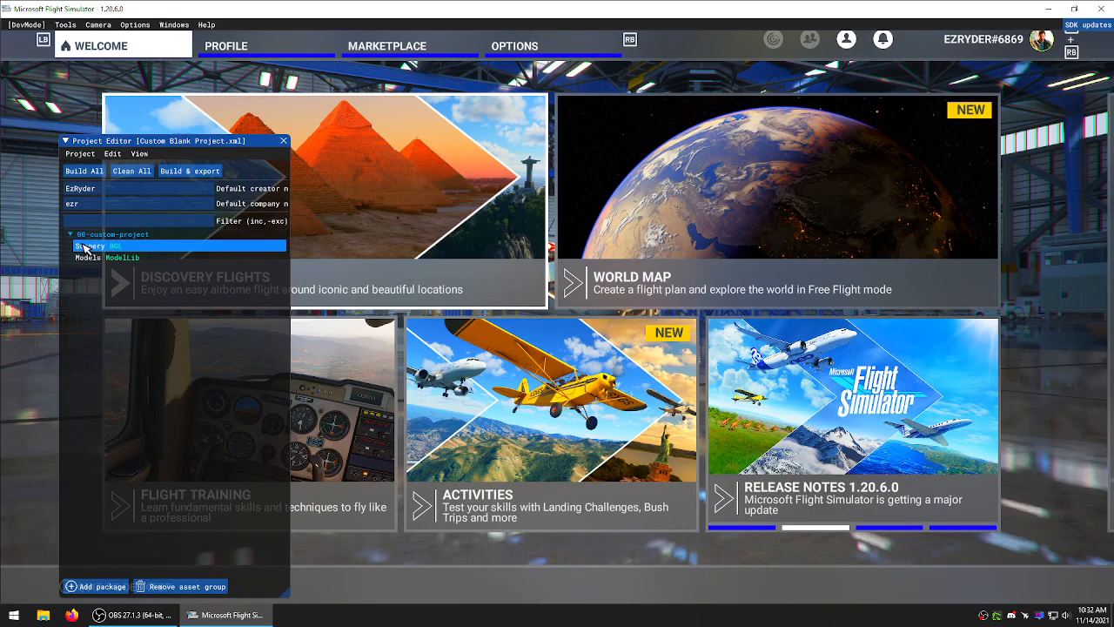
pyautogui.click(139, 153)
pyautogui.click(143, 172)
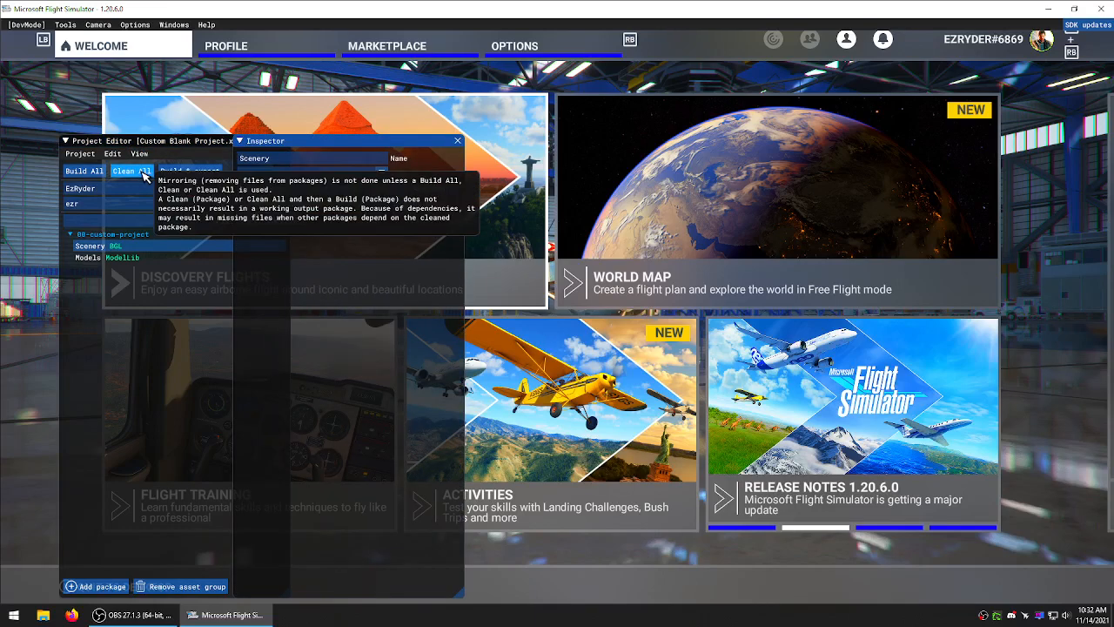
pyautogui.moveTo(365, 148); pyautogui.dragTo(927, 127)
# - Review the package settings of 00-custom-project and load its Scenery asset group in the editor
pyautogui.click(106, 235)
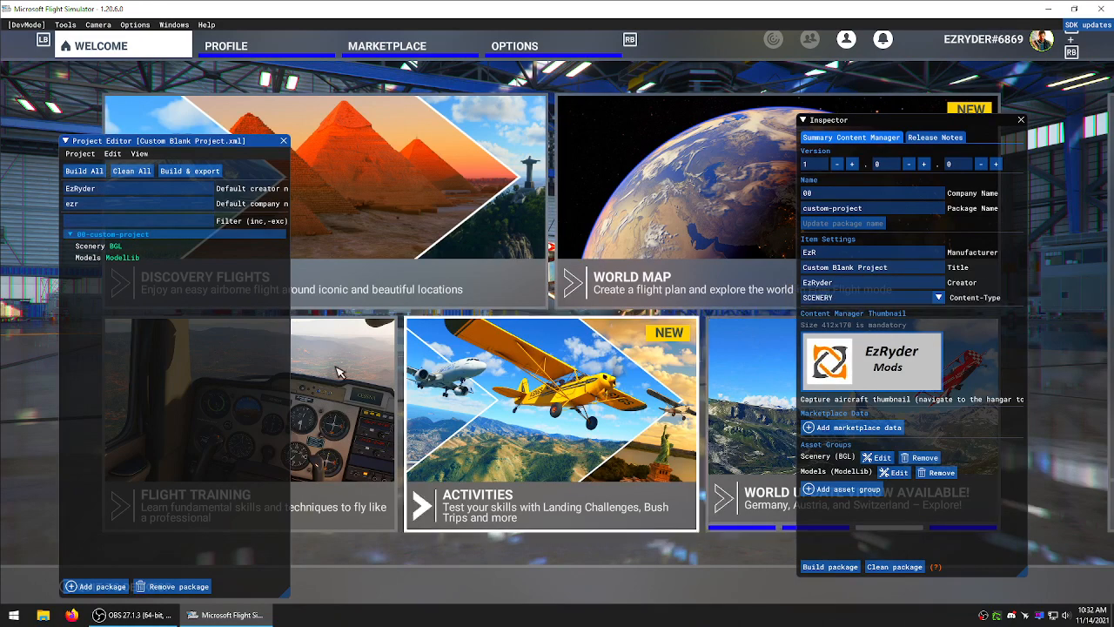
pyautogui.click(109, 249)
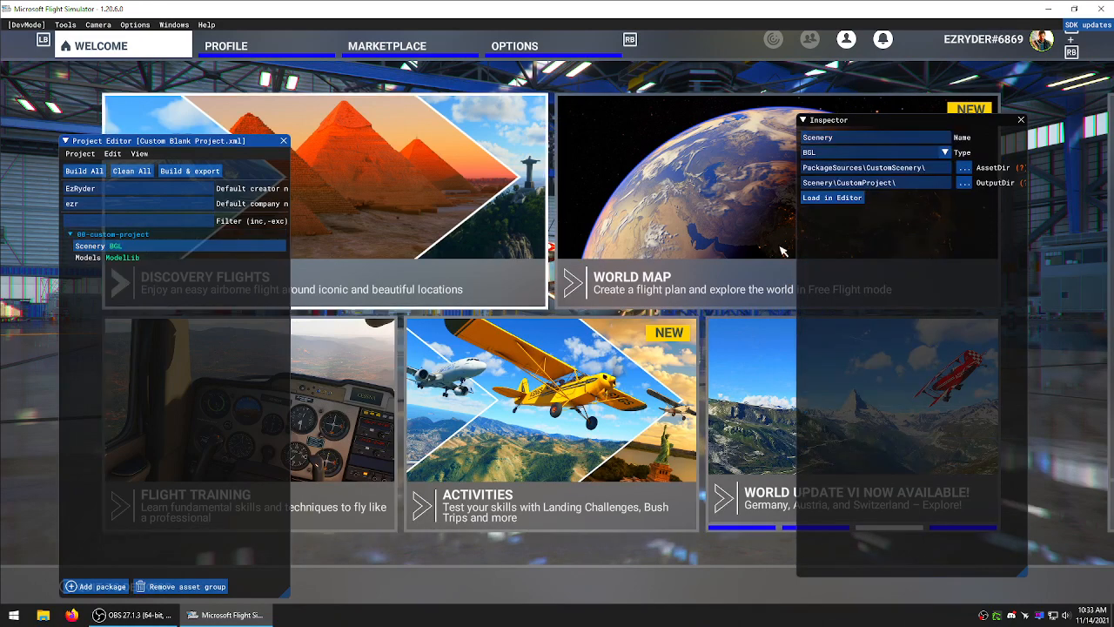
pyautogui.click(837, 200)
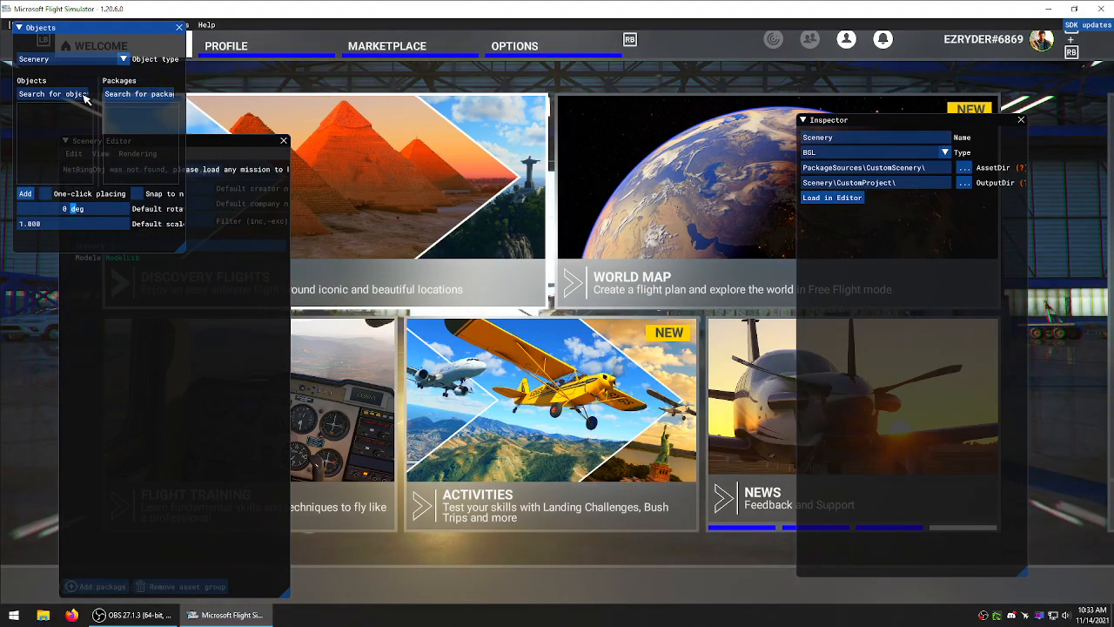
# - Move the Objects window clear of the editor, filter it to the 00-custom-project package and select the Cube object
pyautogui.moveTo(110, 30); pyautogui.dragTo(633, 139)
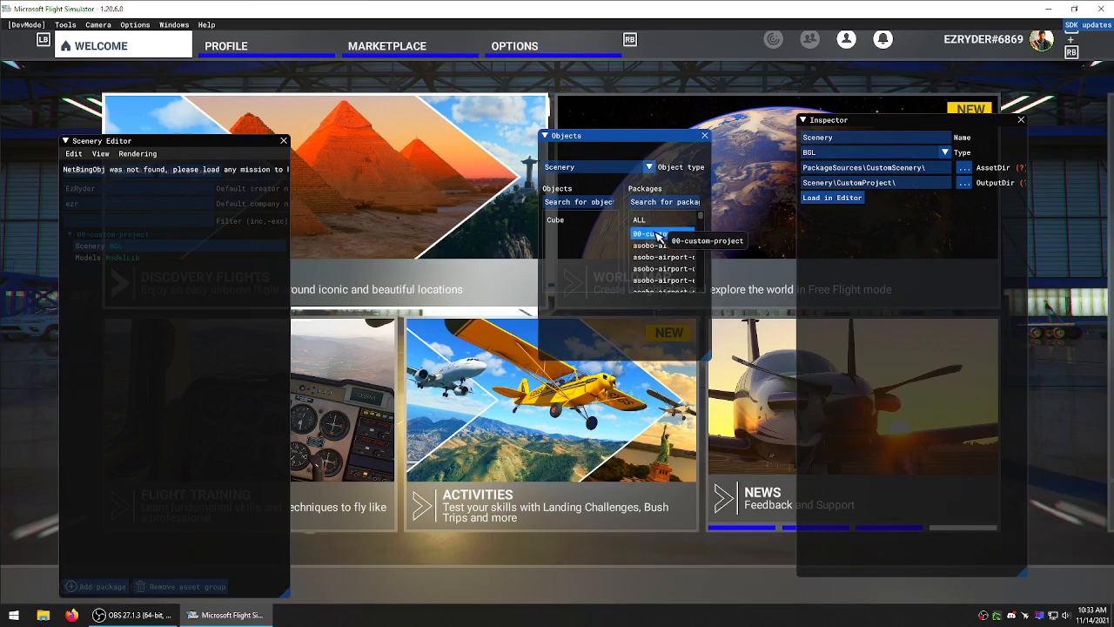
pyautogui.click(569, 223)
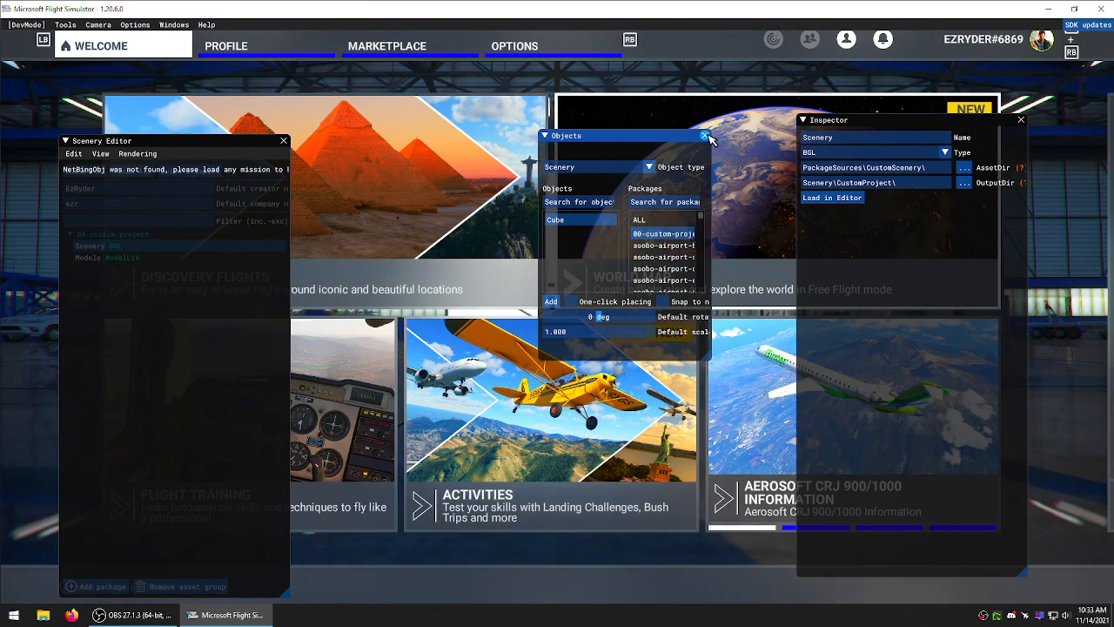
pyautogui.moveTo(670, 140); pyautogui.dragTo(736, 143)
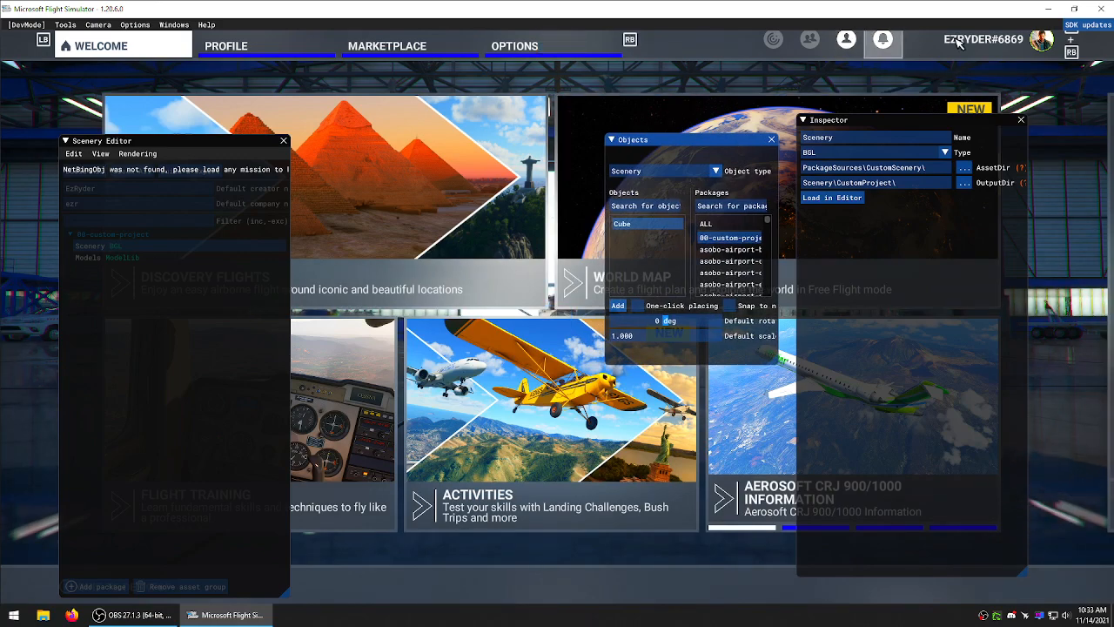
# - Close the Scenery Editor and the Project Editor, and exit Microsoft Flight Simulator
pyautogui.click(285, 141)
pyautogui.click(284, 143)
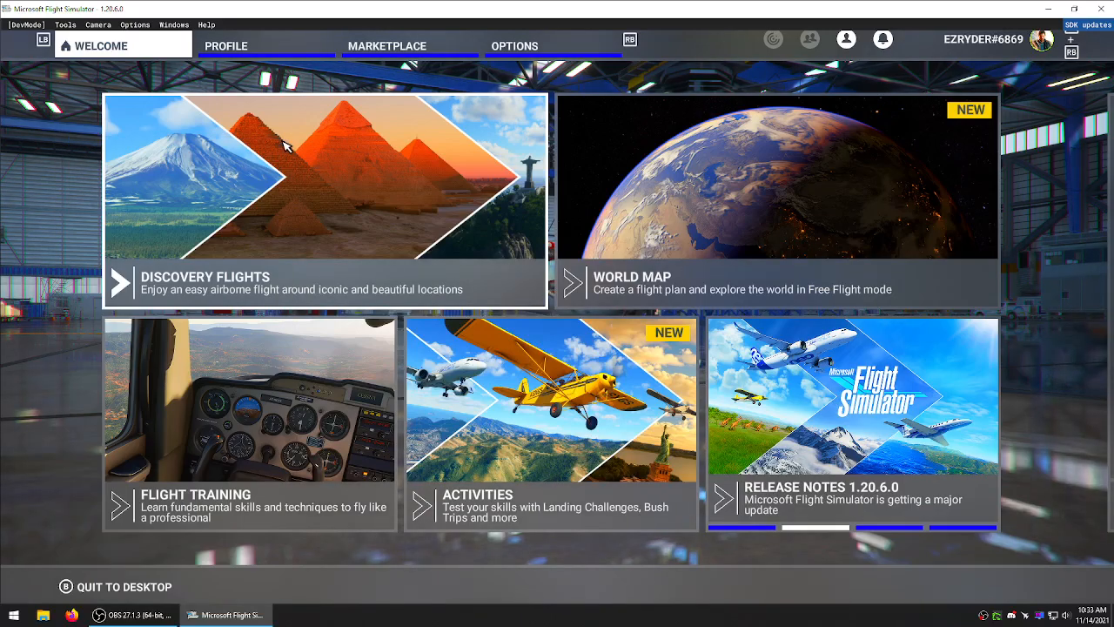
pyautogui.click(1106, 7)
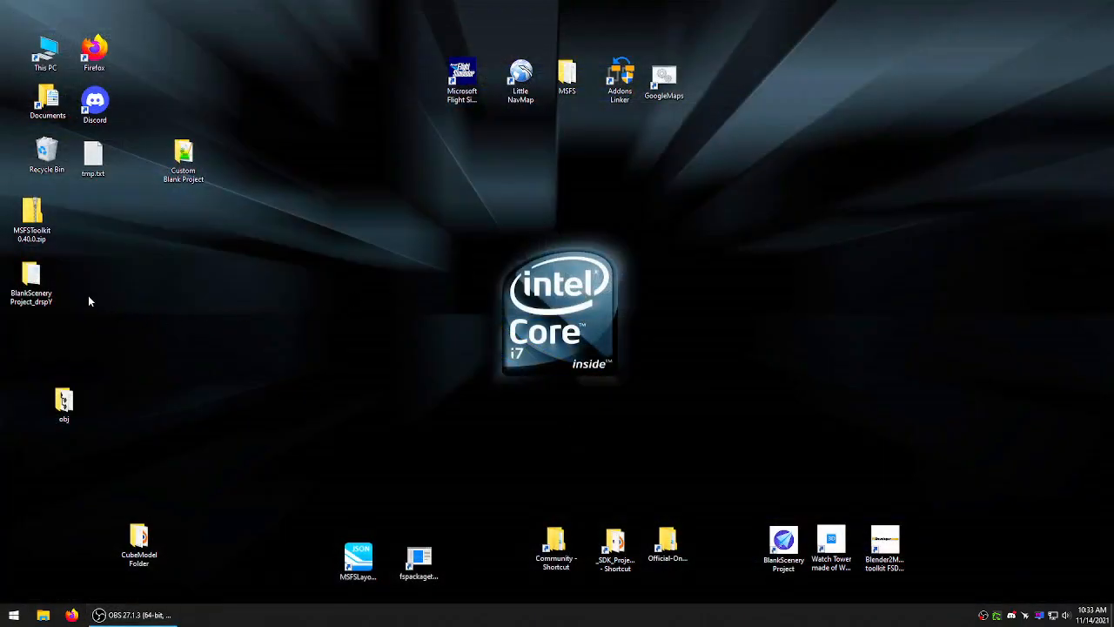
# - Look at the built 00-custom-project package in Custom Blank Project's _OutPut folder and the Community shortcut, and close the folder window
pyautogui.doubleClick(184, 158)
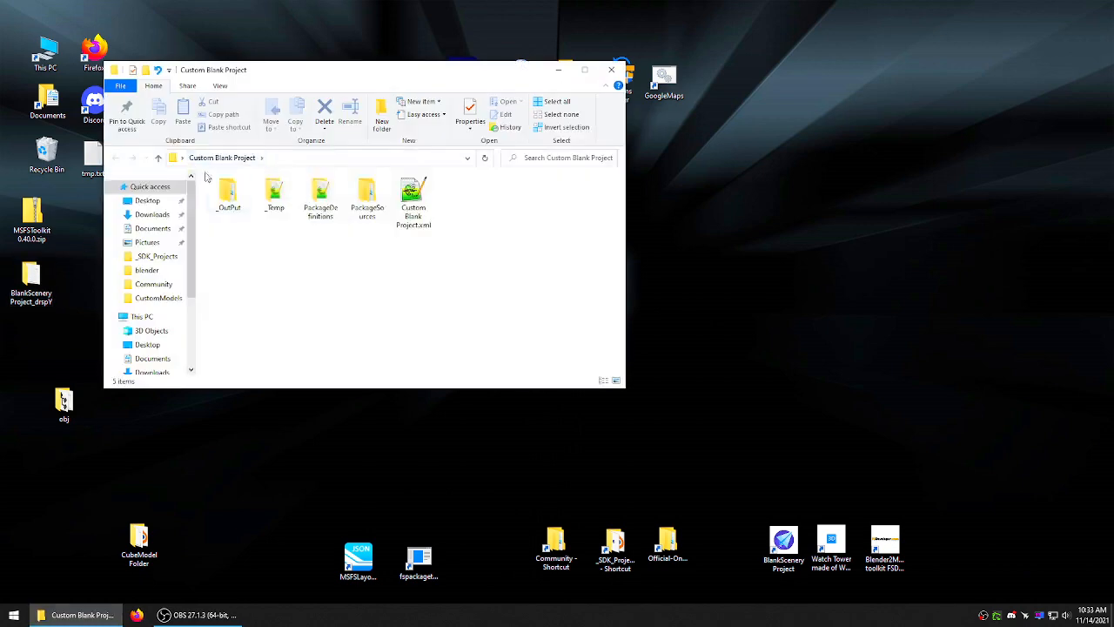
pyautogui.doubleClick(228, 191)
pyautogui.click(231, 194)
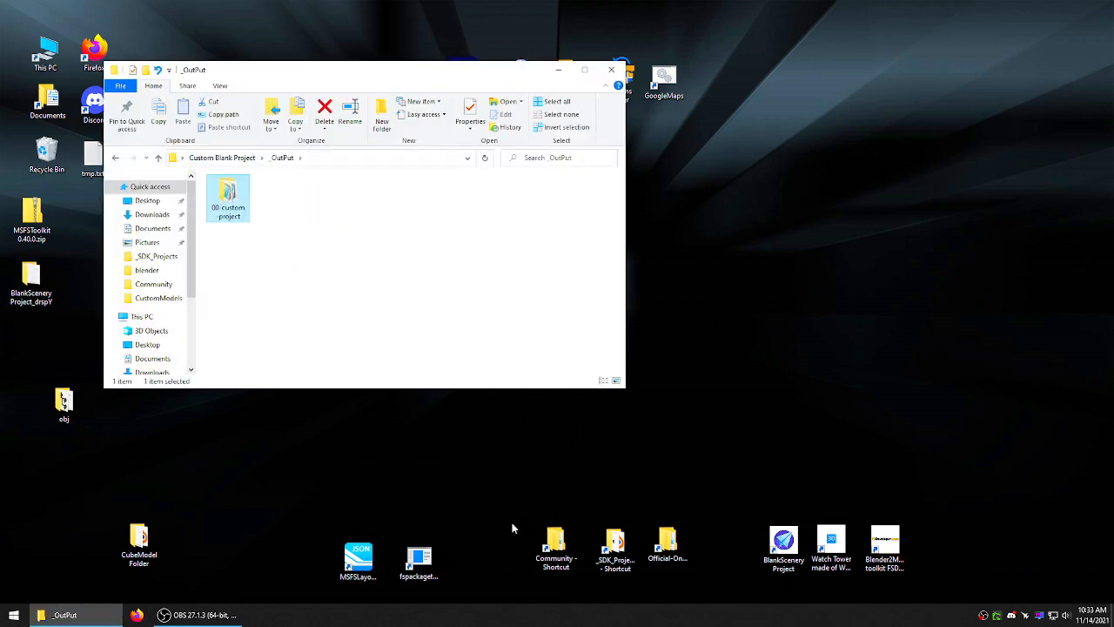
pyautogui.click(555, 544)
pyautogui.click(339, 276)
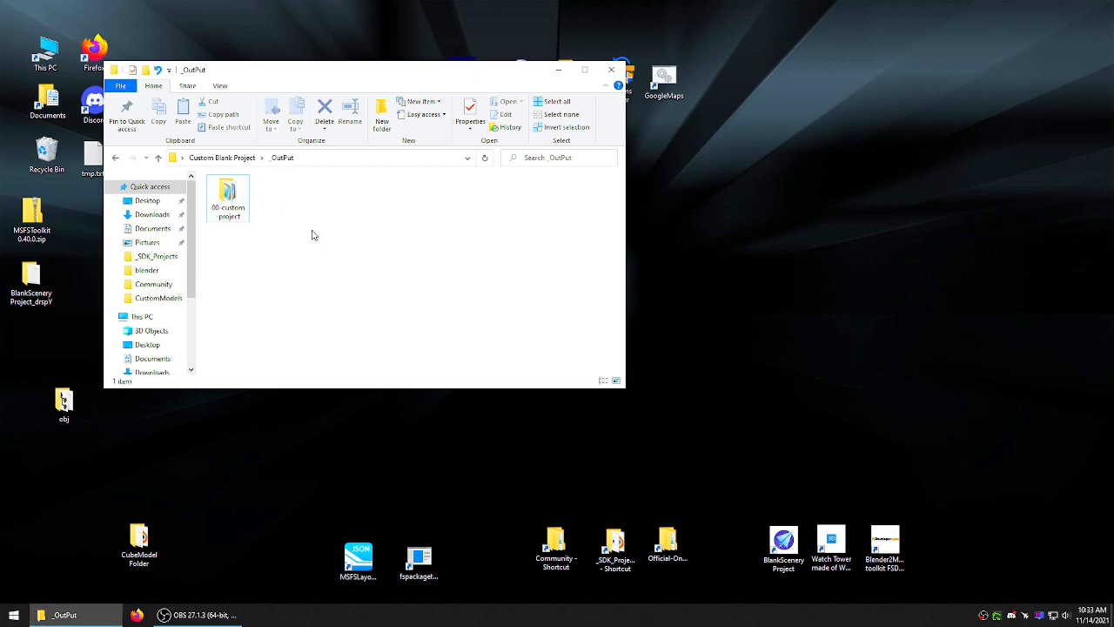
pyautogui.click(611, 70)
# - Delete the _OutPut and _Temp folders from the Custom Blank Project folder
pyautogui.doubleClick(182, 162)
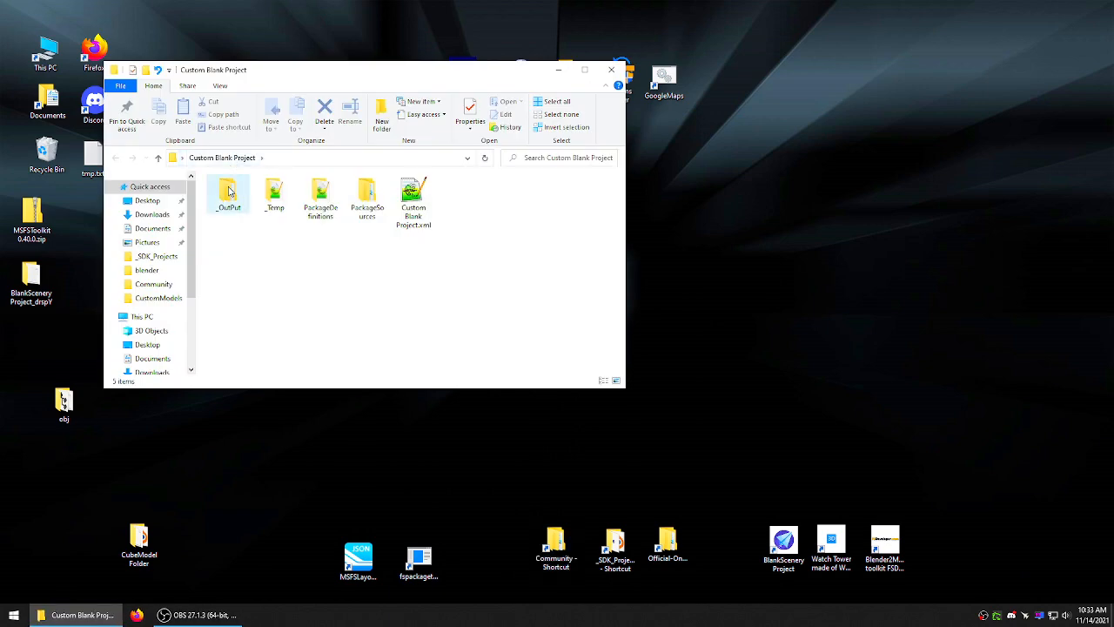
pyautogui.moveTo(280, 230); pyautogui.dragTo(226, 195)
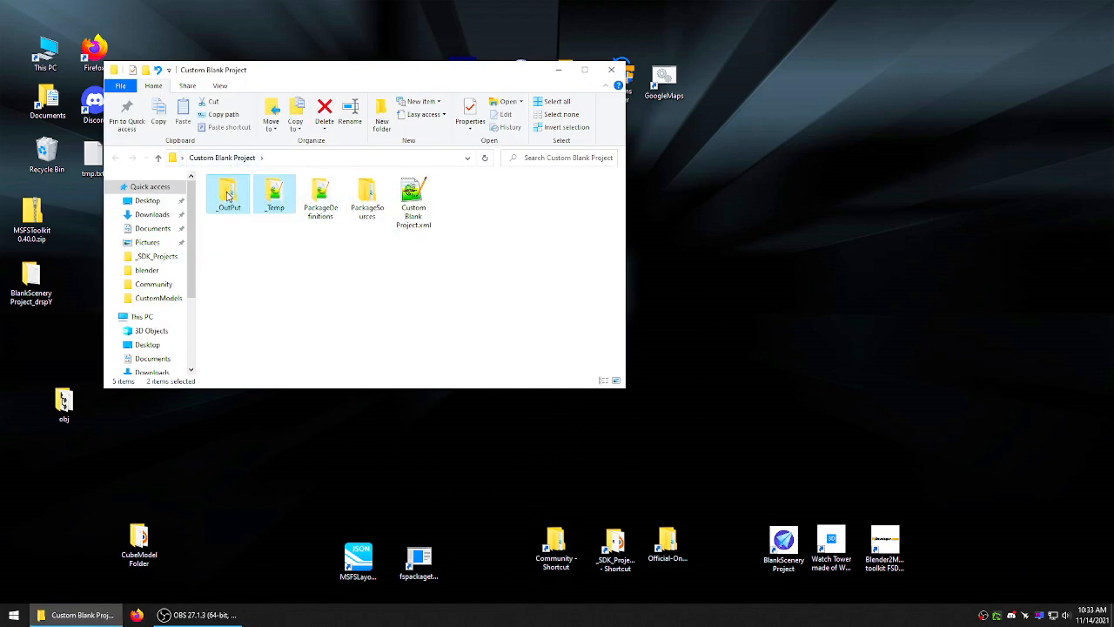
pyautogui.rightClick(226, 194)
pyautogui.click(263, 383)
# - Delete the CubeModel folder from PackageSources\CustomModels
pyautogui.click(273, 196)
pyautogui.doubleClick(273, 195)
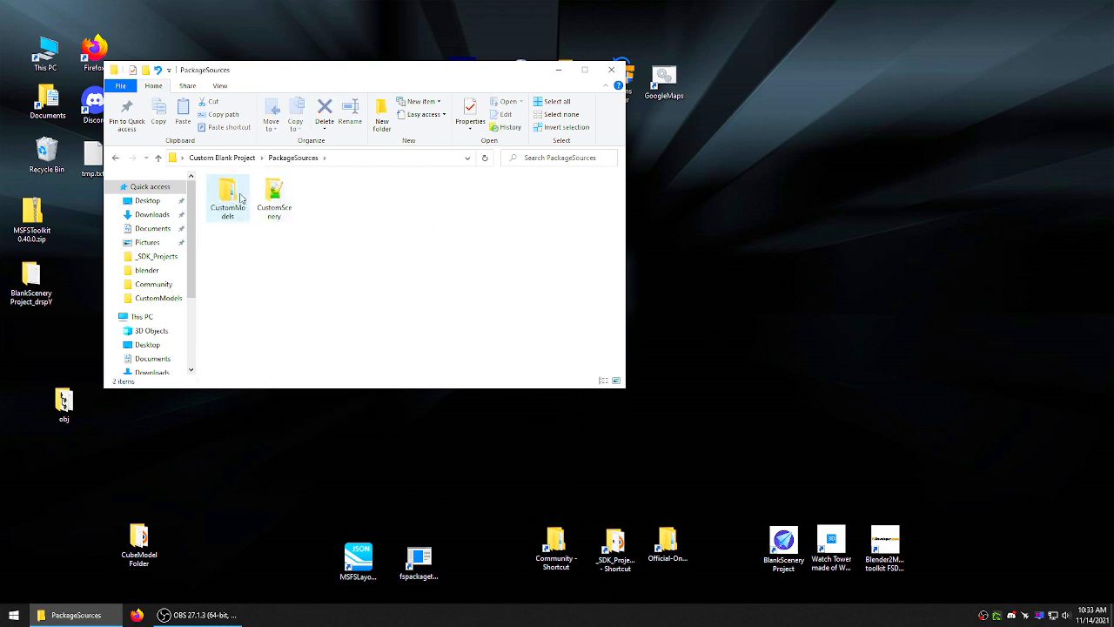
pyautogui.doubleClick(228, 193)
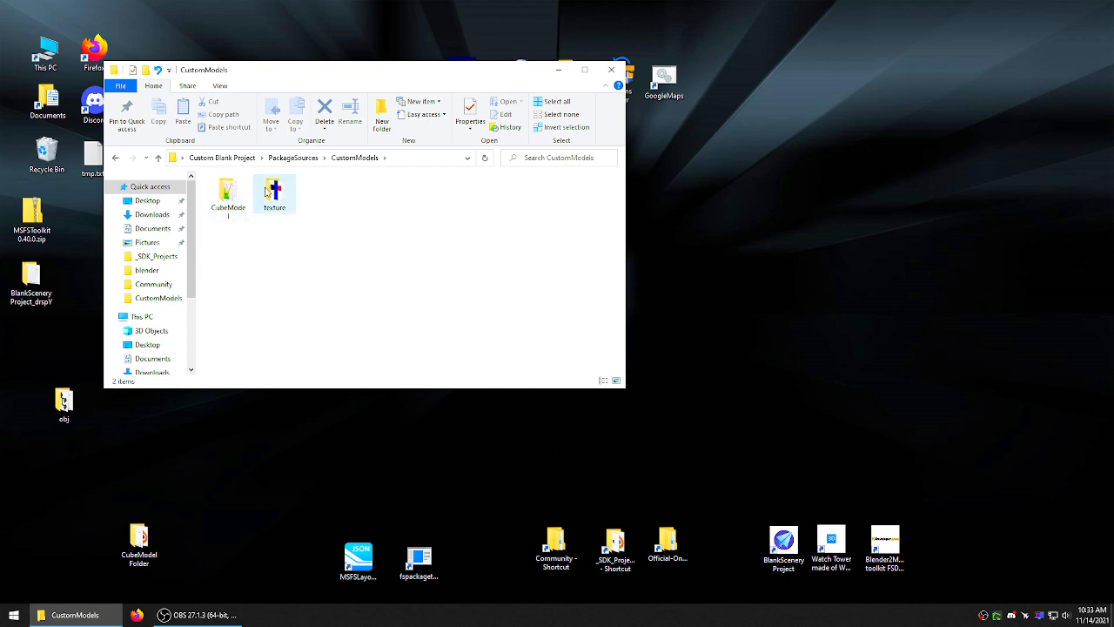
pyautogui.rightClick(232, 189)
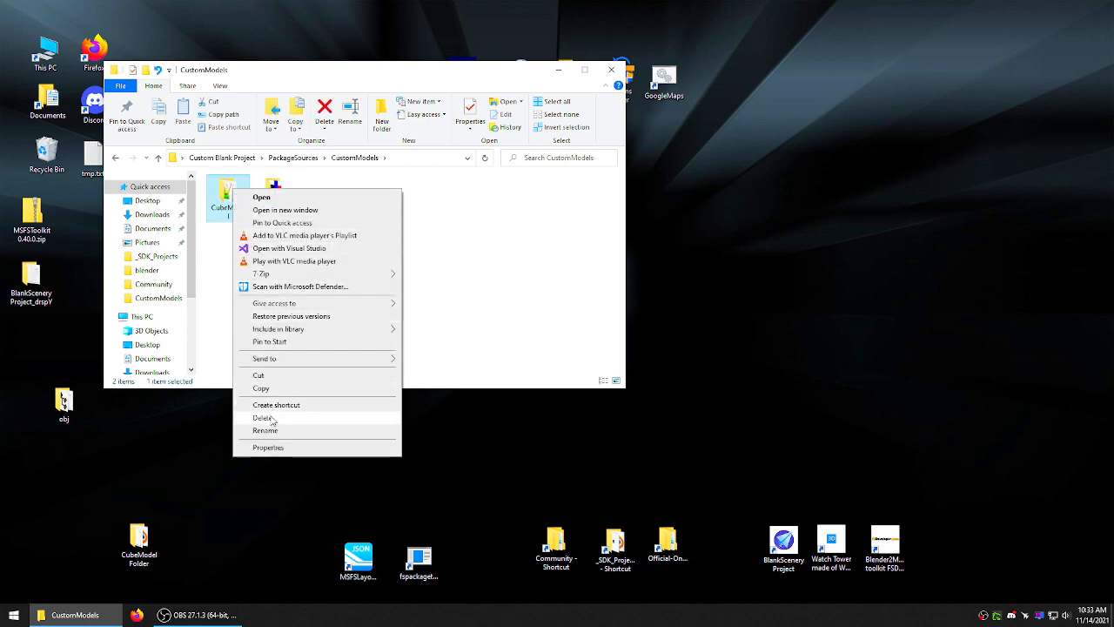
# - Delete the cube texture image from the project's CustomModels\texture folder and close the folder window
pyautogui.doubleClick(273, 190)
pyautogui.click(235, 193)
pyautogui.rightClick(235, 193)
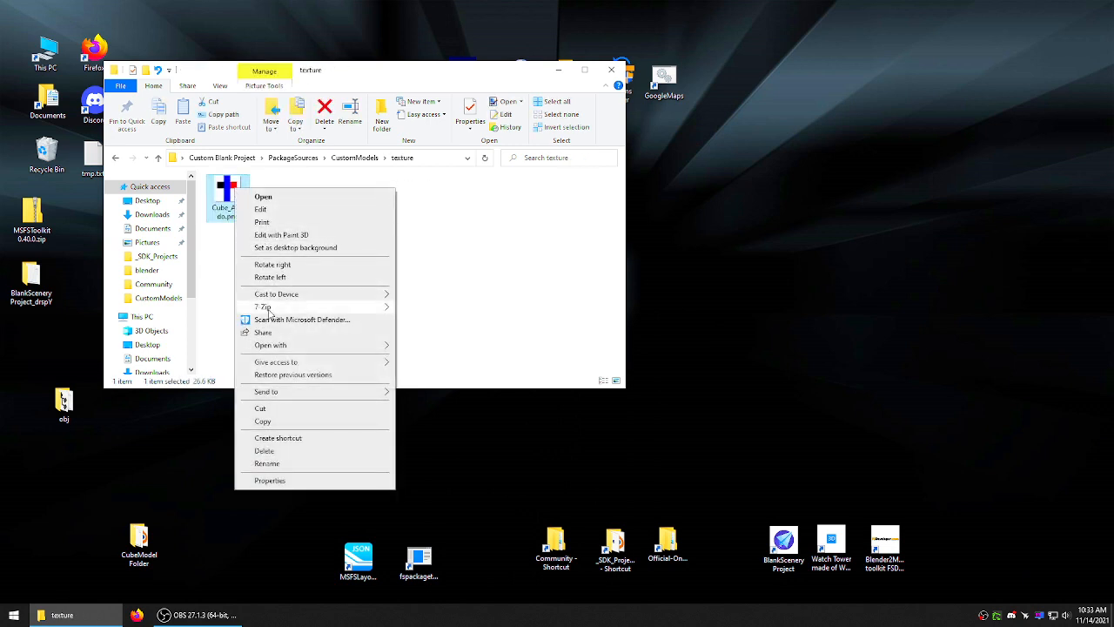
pyautogui.click(261, 450)
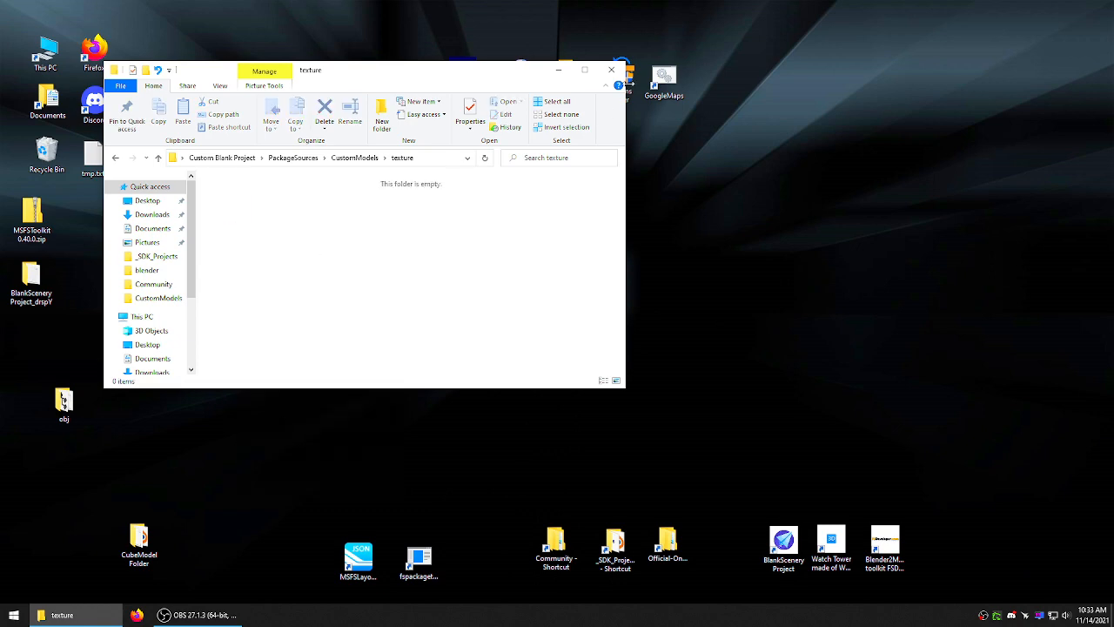
pyautogui.click(612, 70)
# - Create a desktop folder named WatchTowerModel Folder, and reposition it and the obj folder on the desktop
pyautogui.moveTo(64, 407); pyautogui.dragTo(149, 331)
pyautogui.rightClick(196, 532)
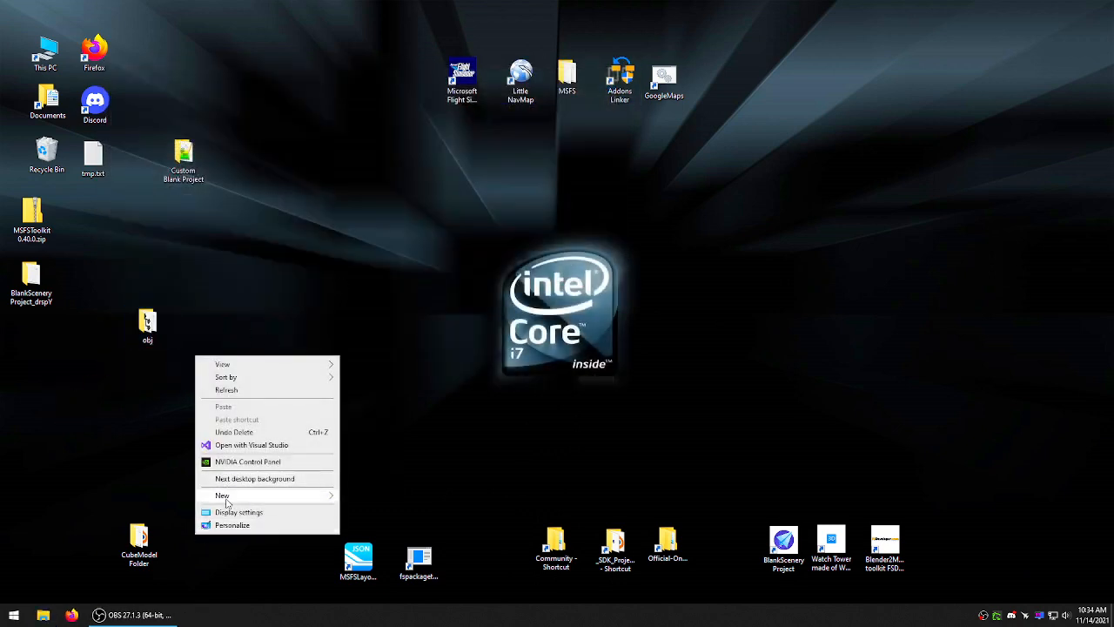
pyautogui.moveTo(230, 496)
pyautogui.click(366, 496)
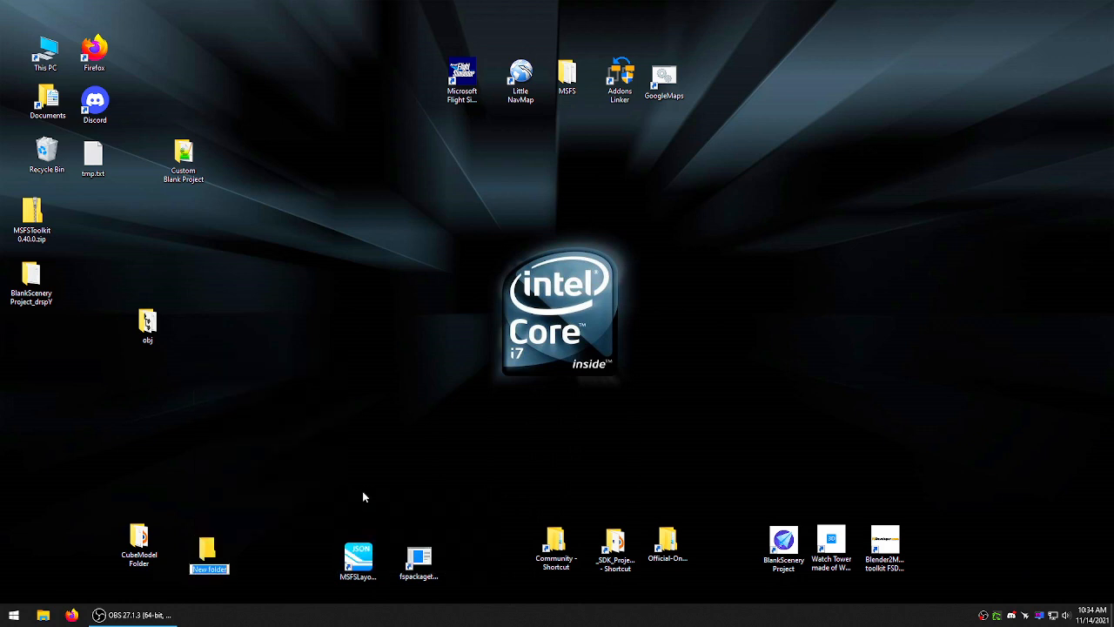
pyautogui.write('WatchTower Model')
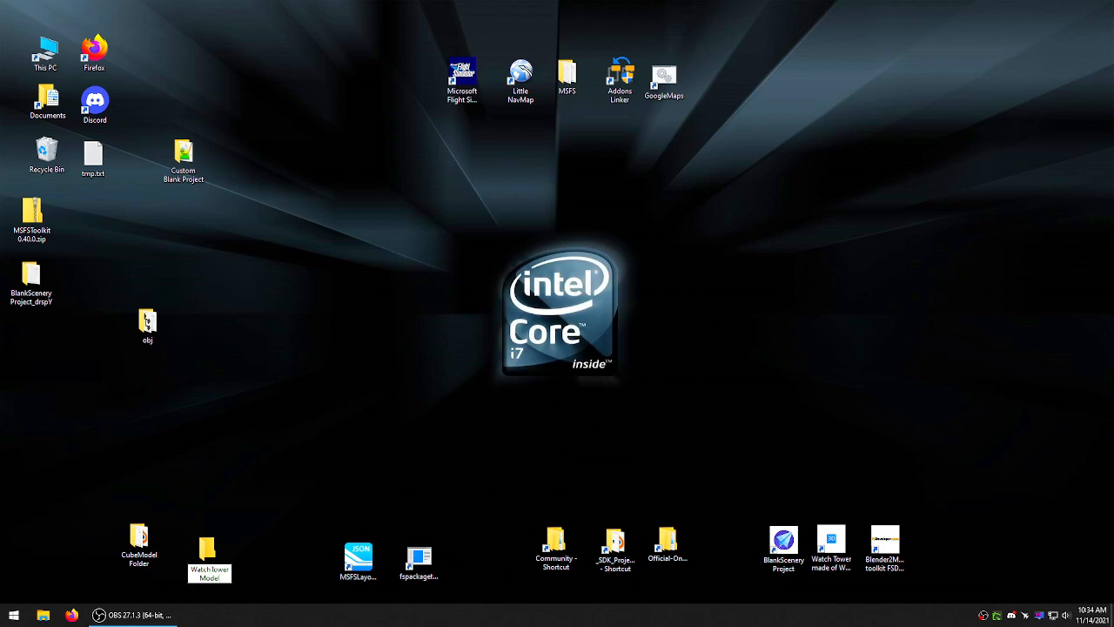
pyautogui.write(' Folder')
pyautogui.press('Return')
pyautogui.moveTo(207, 546); pyautogui.dragTo(209, 496)
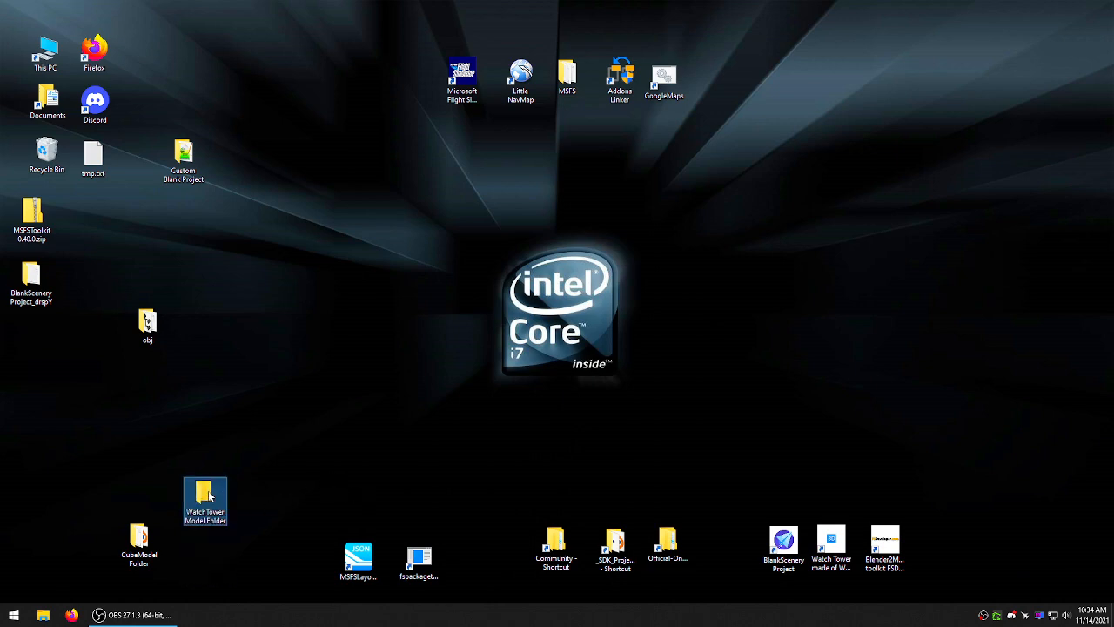
# - Create a subfolder named texture inside WatchTowerModel Folder
pyautogui.doubleClick(209, 495)
pyautogui.moveTo(361, 75); pyautogui.dragTo(548, 118)
pyautogui.rightClick(475, 272)
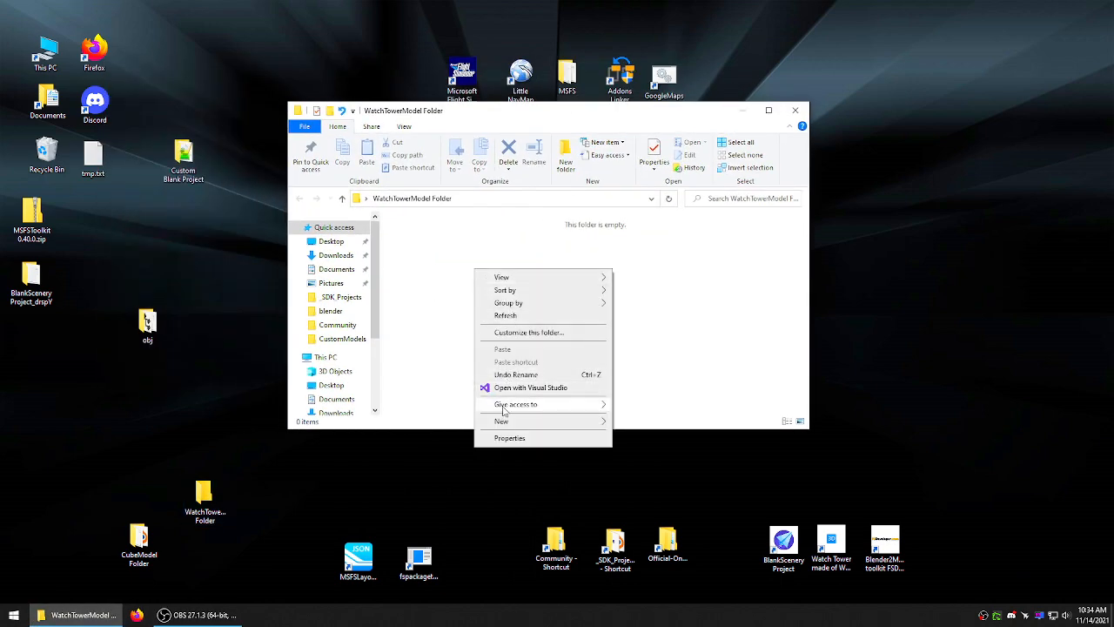
pyautogui.moveTo(505, 420)
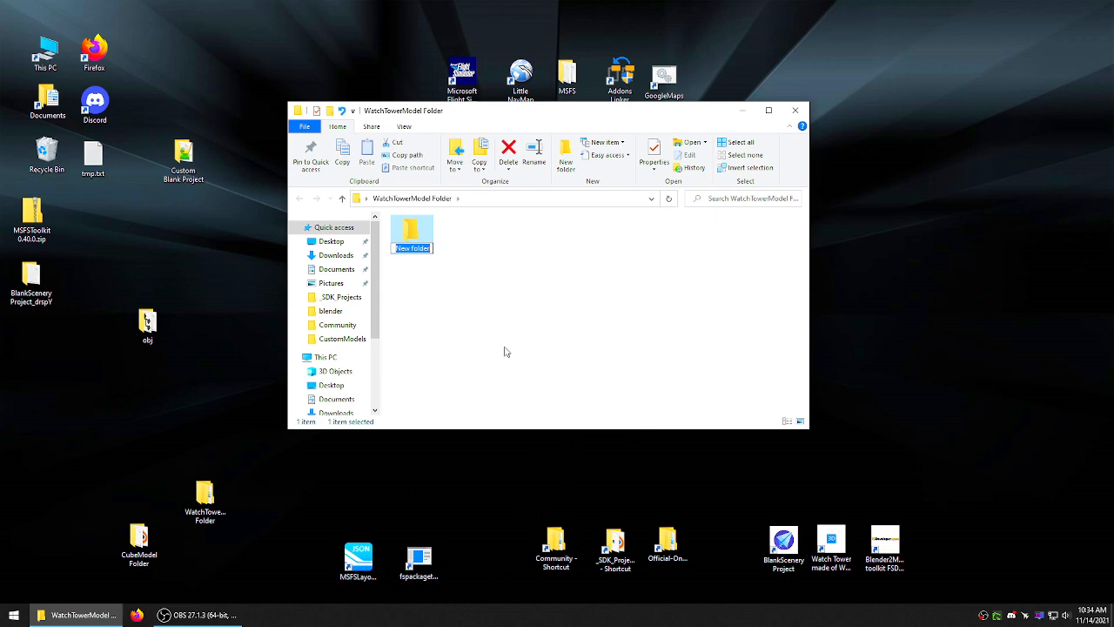
pyautogui.write('texture')
# - Add a second subfolder named WatchTower inside WatchTowerModel Folder
pyautogui.rightClick(498, 311)
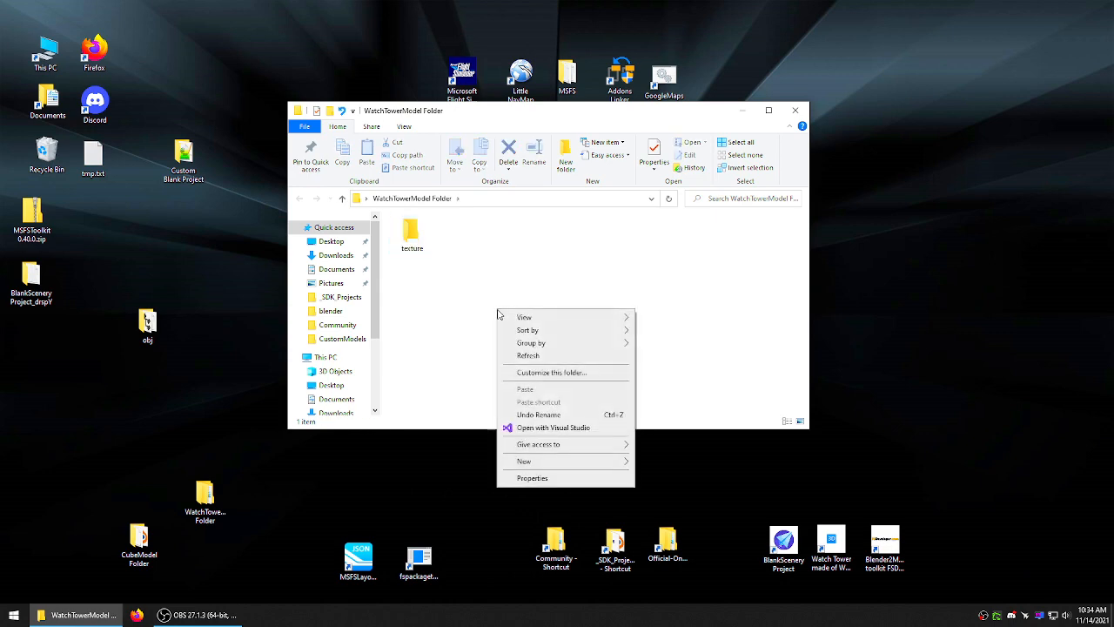
pyautogui.moveTo(531, 462)
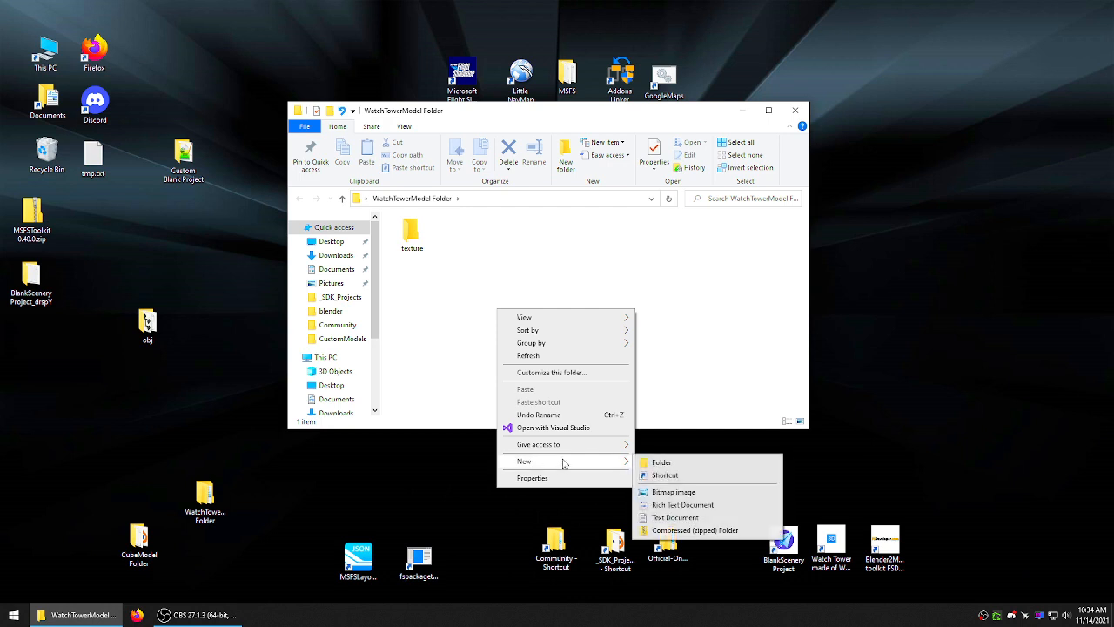
pyautogui.click(665, 462)
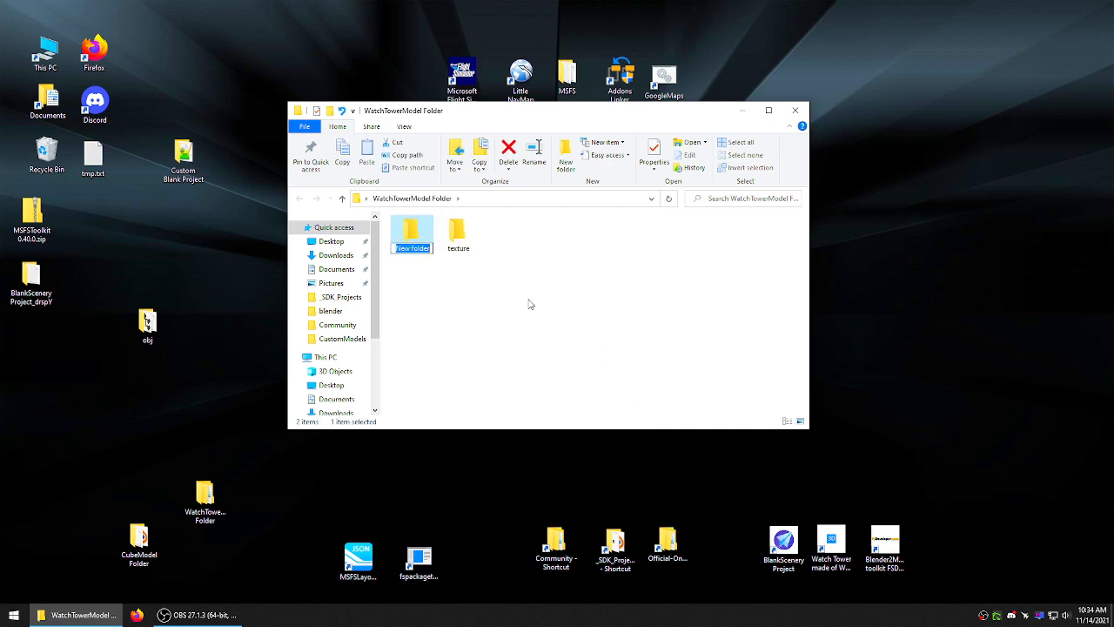
pyautogui.write('Wac')
pyautogui.press('BackSpace')
pyautogui.write('tchTower')
pyautogui.click(543, 286)
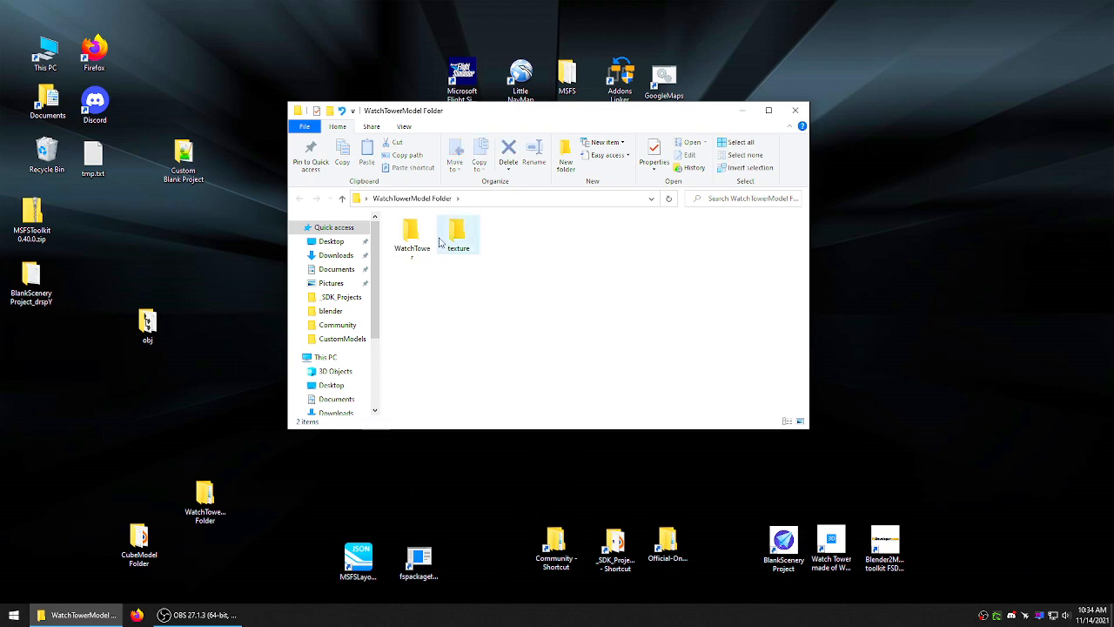
# - Start Blender and delete the default cube, camera and light from the new scene
pyautogui.click(13, 615)
pyautogui.click(270, 475)
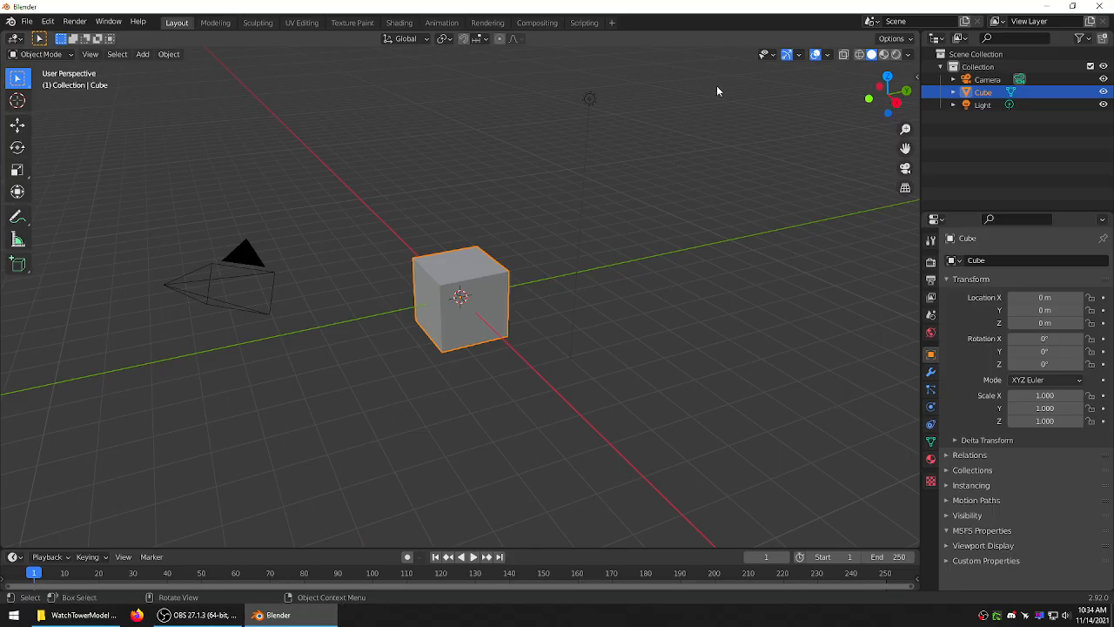
pyautogui.moveTo(690, 87); pyautogui.dragTo(163, 395)
pyautogui.press('Delete')
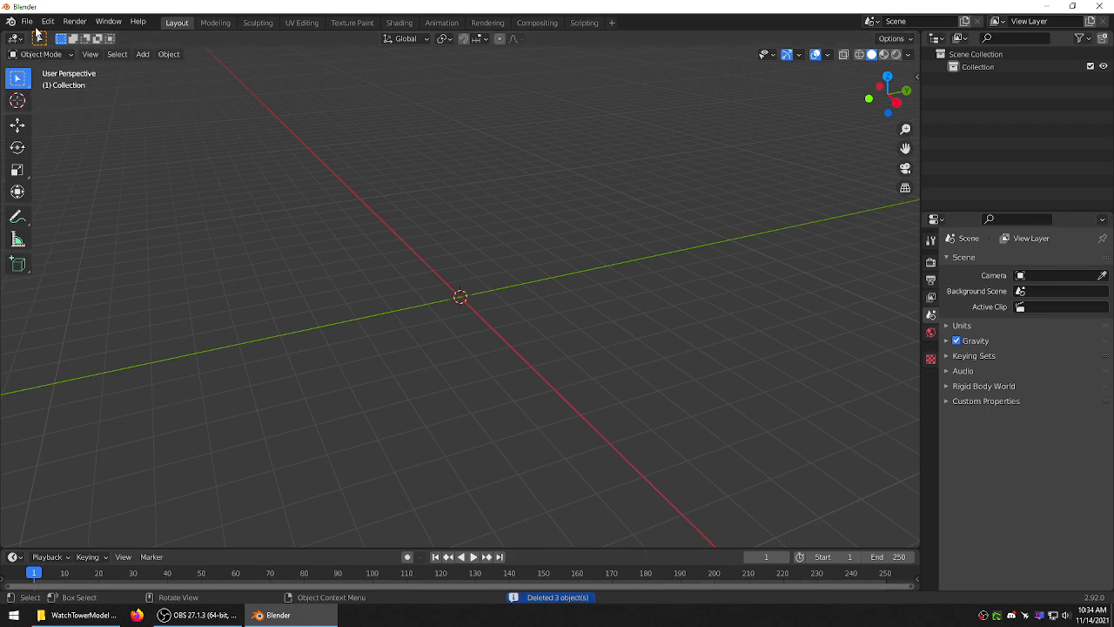
# - Import wooden watch tower2.obj as a Wavefront model from the desktop's obj folder
pyautogui.click(31, 21)
pyautogui.moveTo(63, 194)
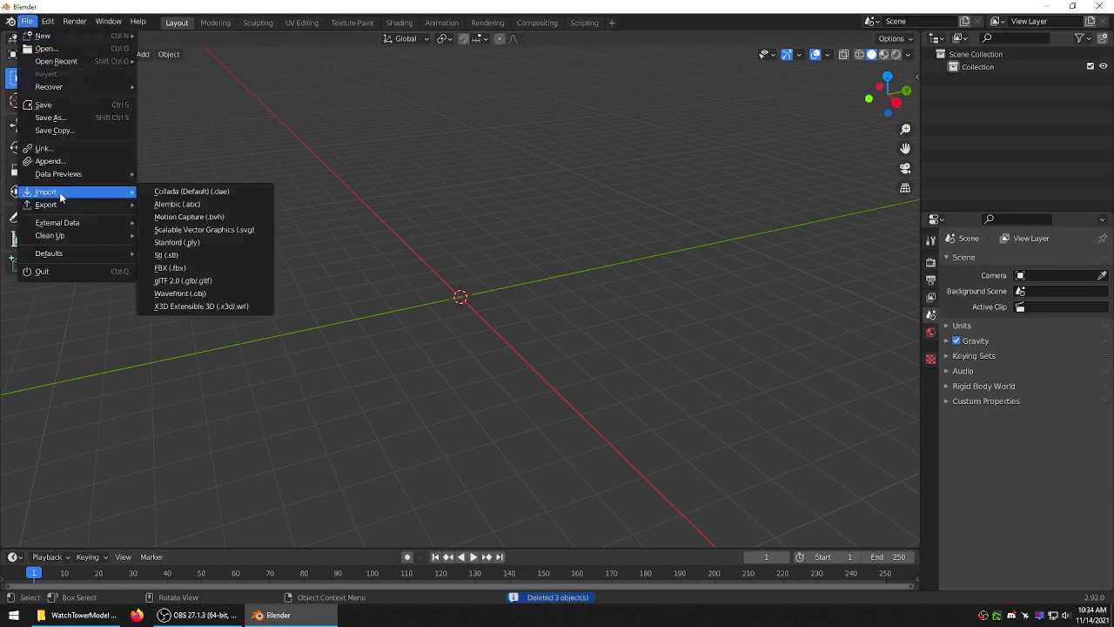
pyautogui.click(197, 293)
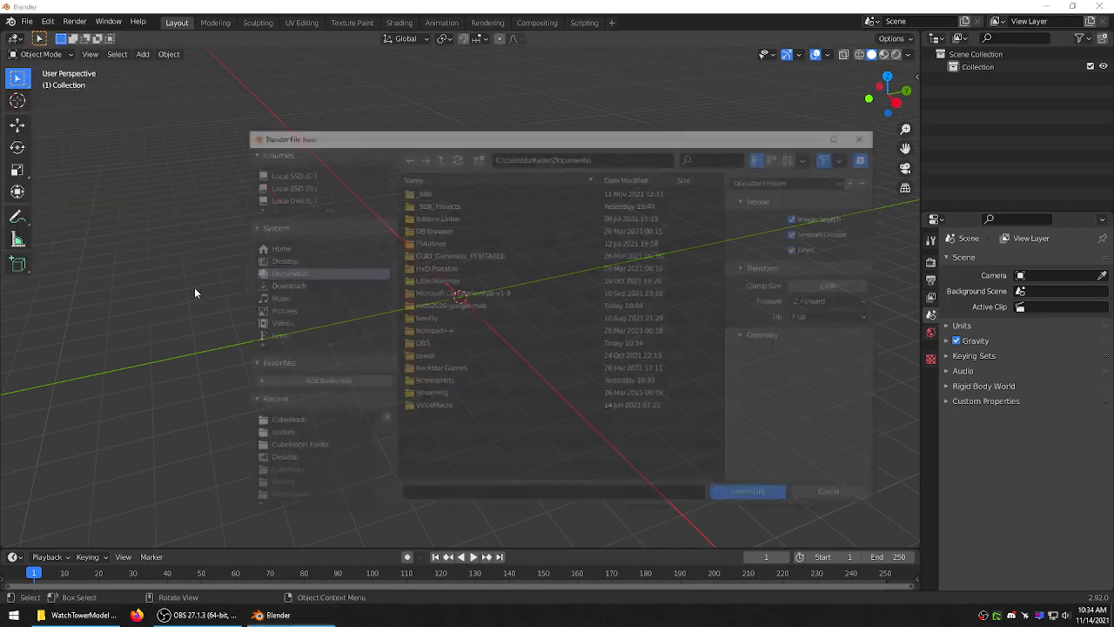
pyautogui.click(278, 261)
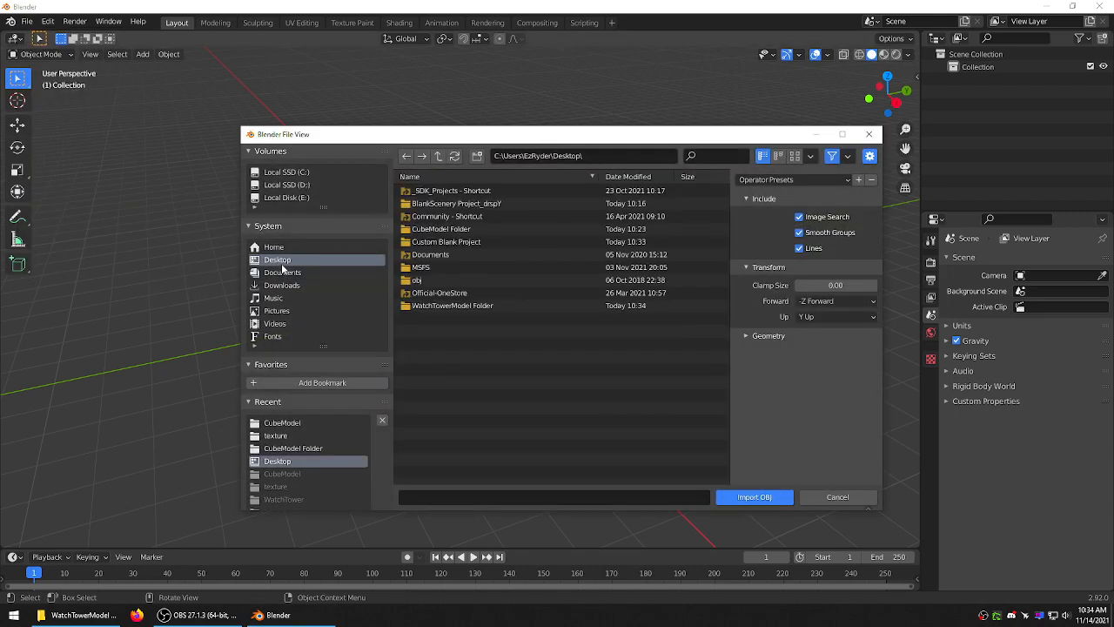
pyautogui.doubleClick(420, 281)
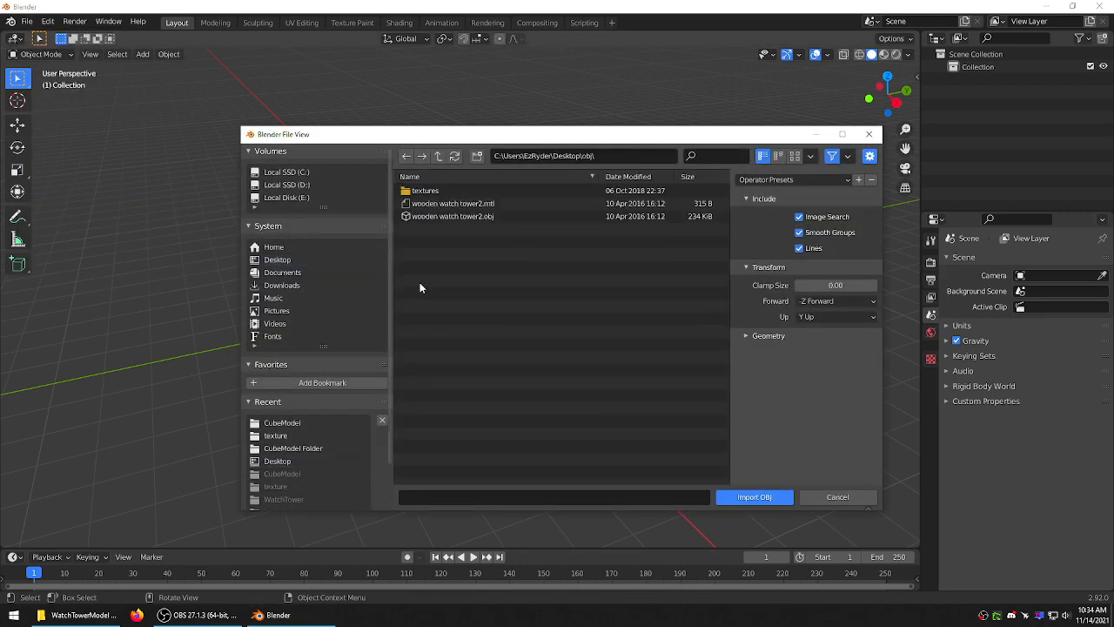
pyautogui.click(454, 219)
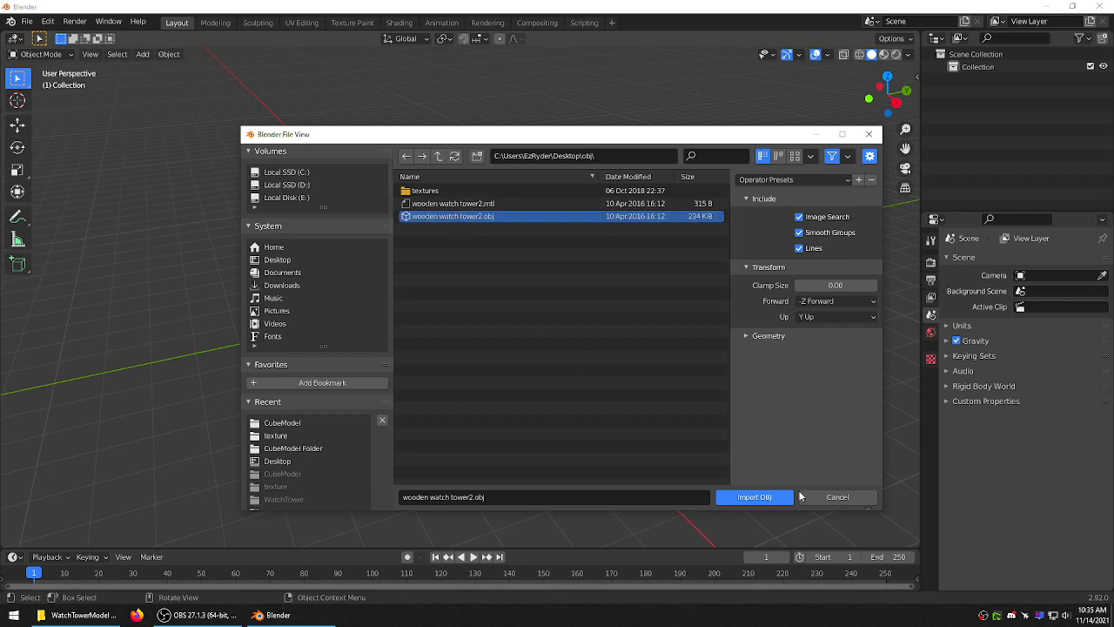
pyautogui.click(766, 497)
# - Switch the viewport to Material Preview shading to view the whole tower, and show the active tool properties
pyautogui.scroll(-3, 681, 252)
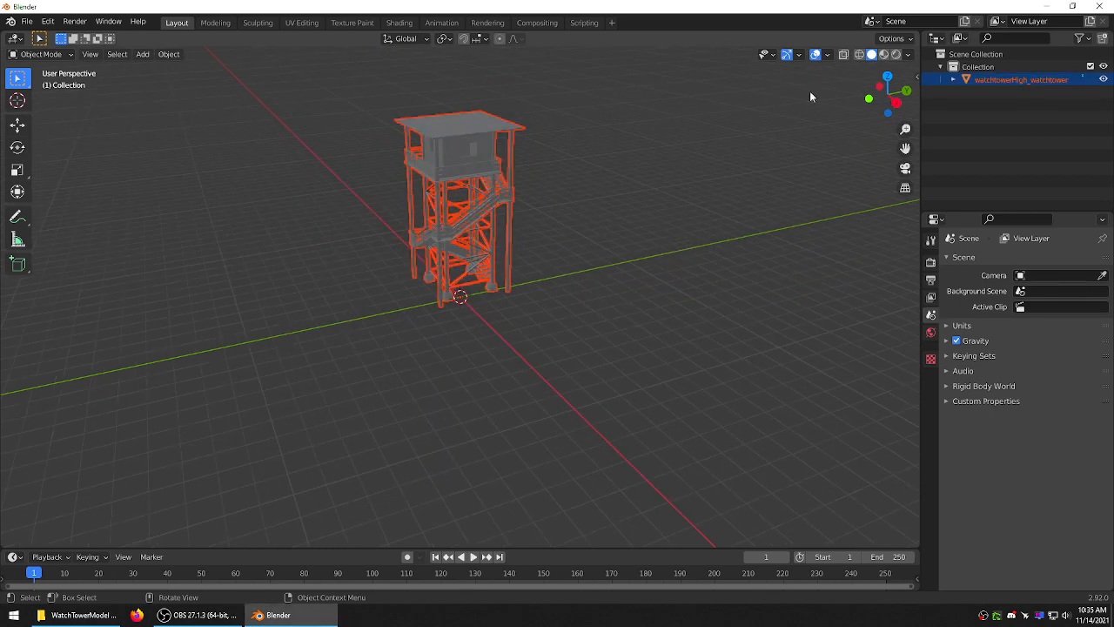
pyautogui.click(885, 55)
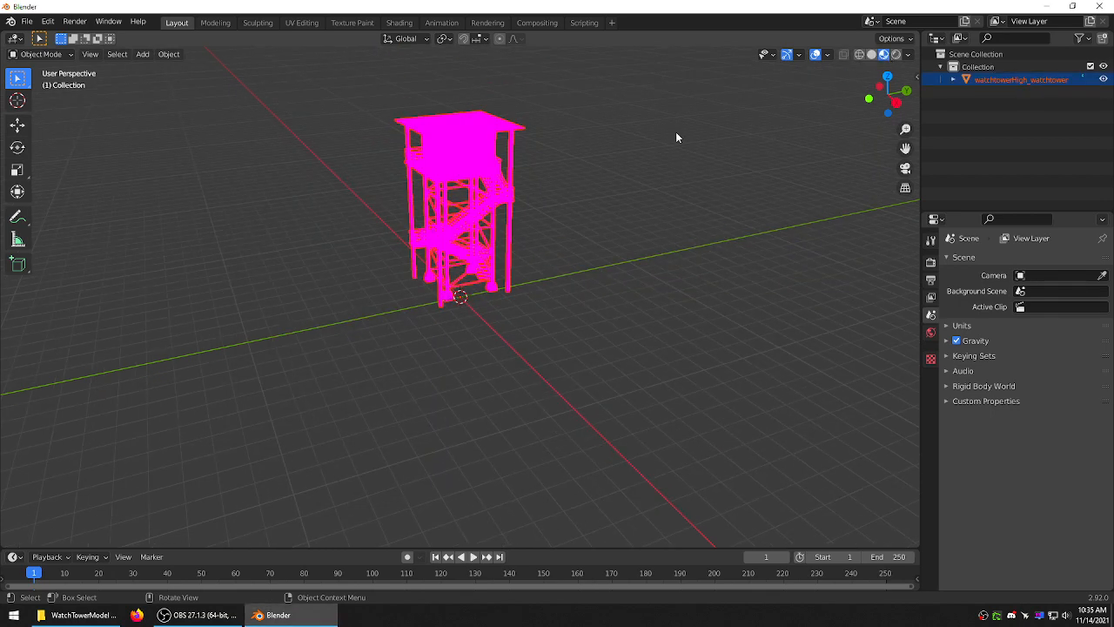
pyautogui.scroll(-3, 566, 194)
pyautogui.moveTo(377, 179); pyautogui.dragTo(681, 235, button='middle')
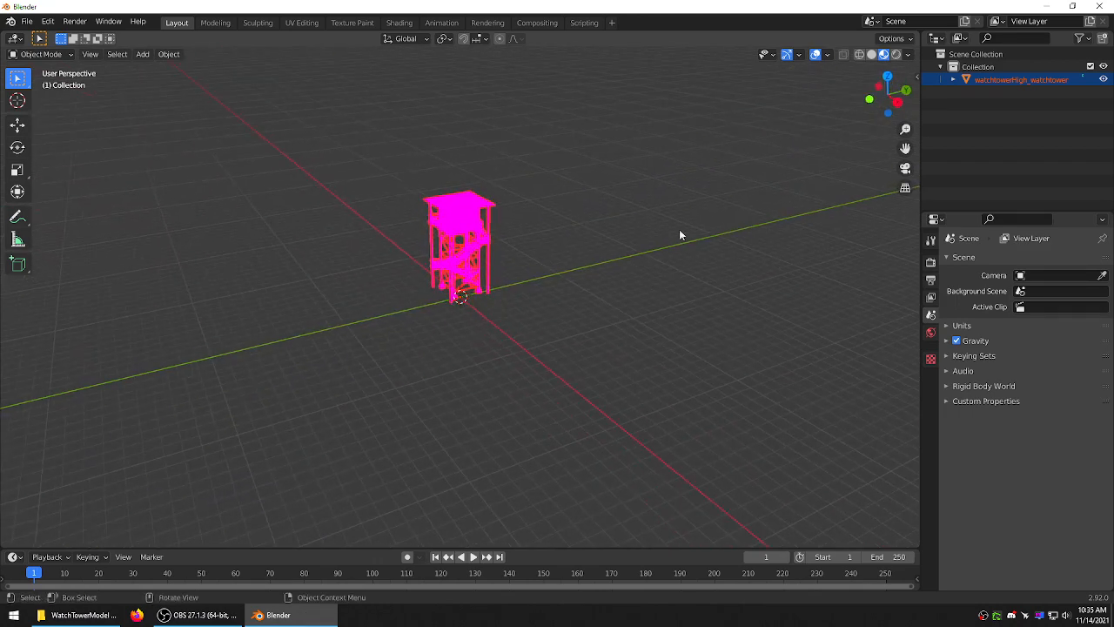
pyautogui.click(931, 240)
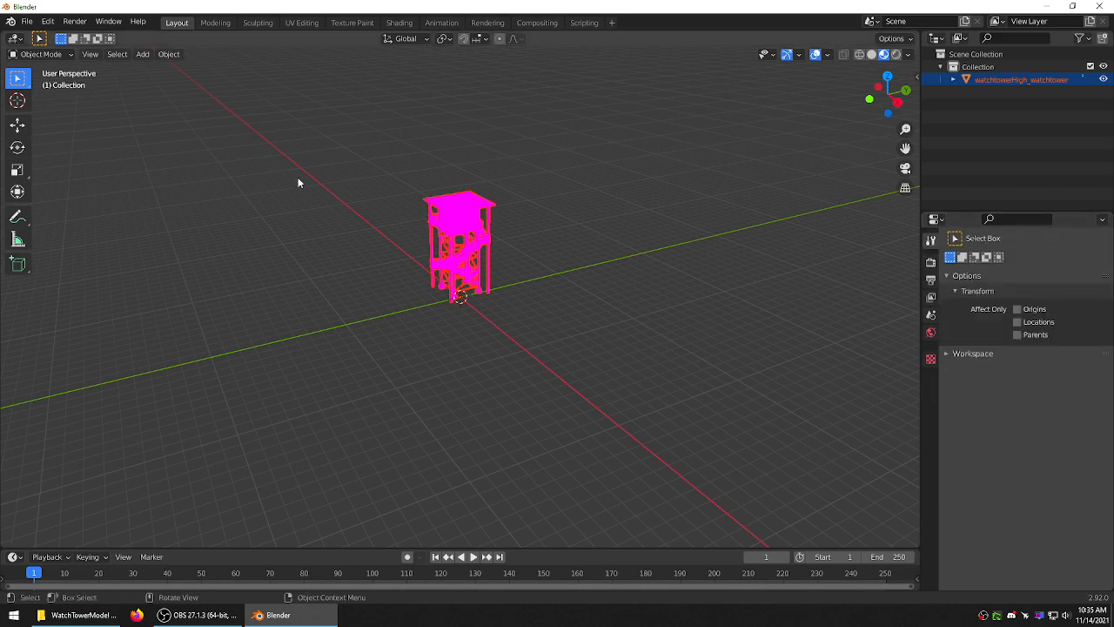
# - Save the scene as WatchTower.blend in the desktop's WatchTowerModel Folder
pyautogui.click(29, 22)
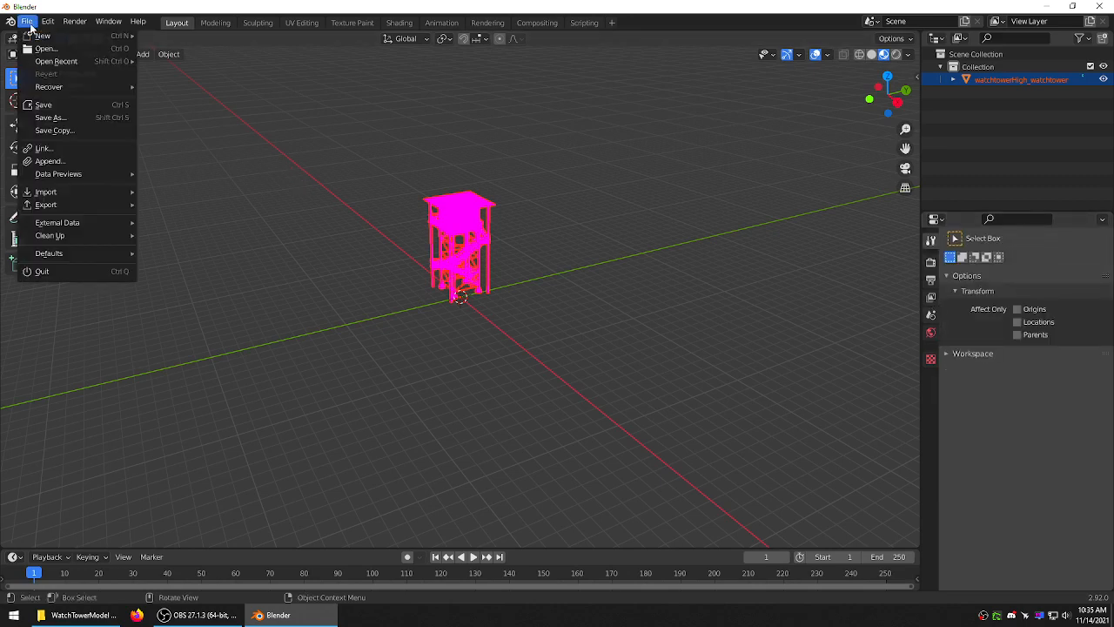
pyautogui.click(55, 117)
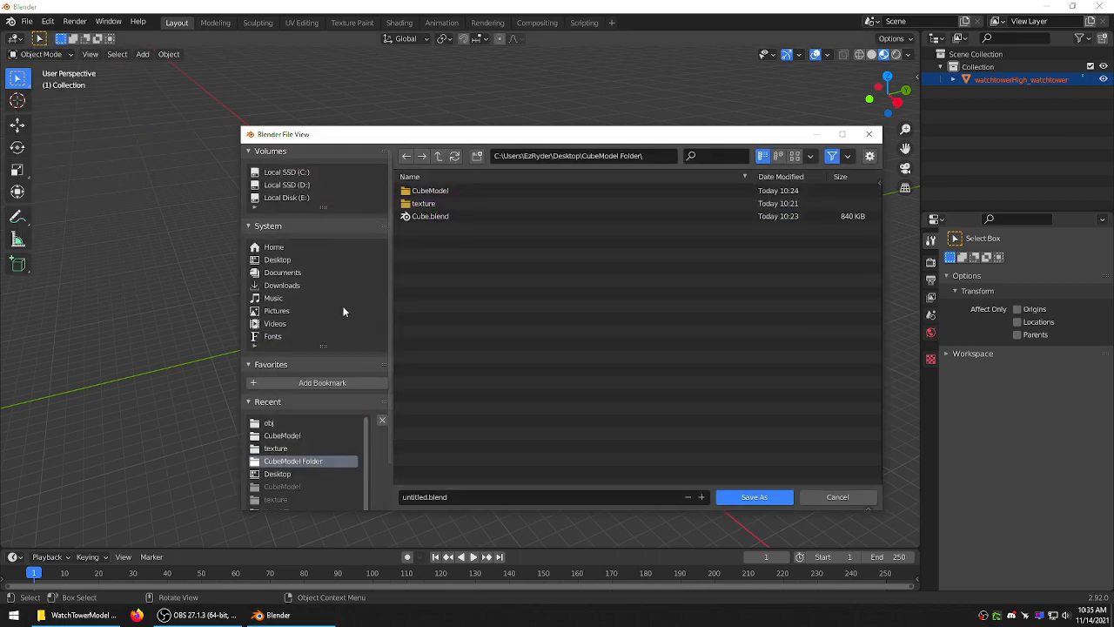
pyautogui.click(439, 156)
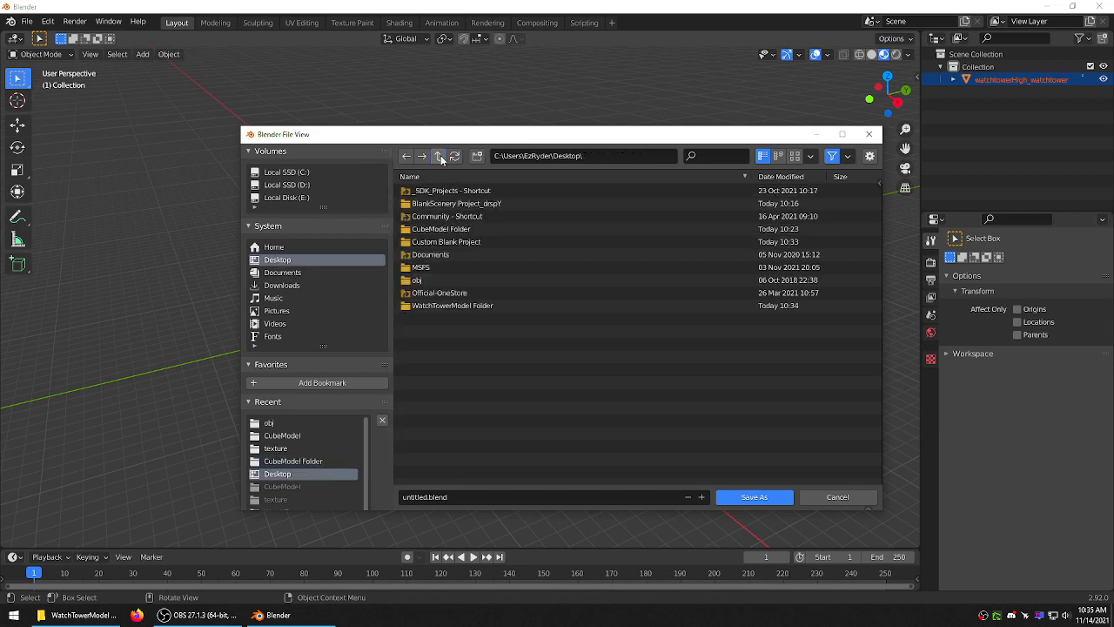
pyautogui.doubleClick(466, 307)
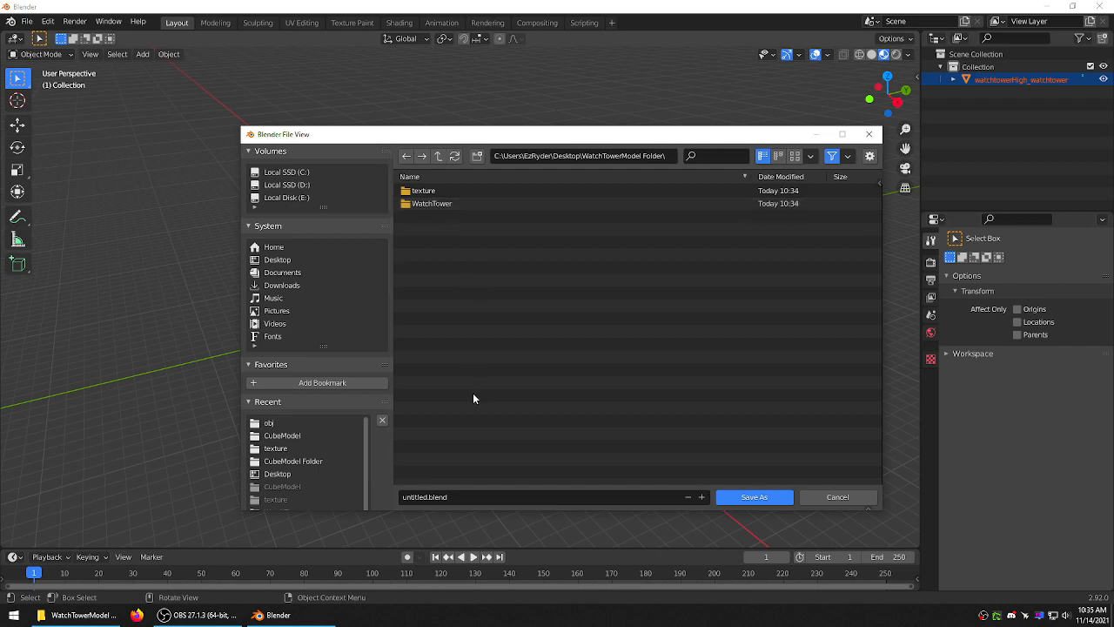
pyautogui.click(426, 496)
pyautogui.click(426, 497)
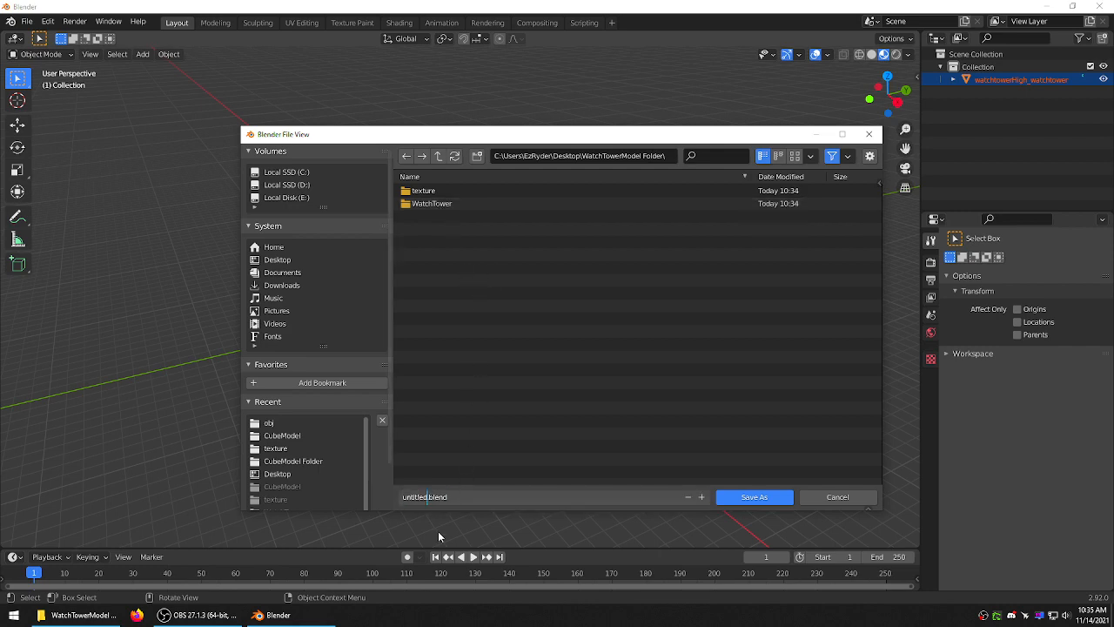
pyautogui.press('BackSpace')
pyautogui.press('BackSpace')
pyautogui.press('BackSpace')
pyautogui.press('BackSpace')
pyautogui.press('BackSpace')
pyautogui.press('BackSpace')
pyautogui.press('BackSpace')
pyautogui.press('BackSpace')
pyautogui.write('WatchTower')
pyautogui.click(550, 395)
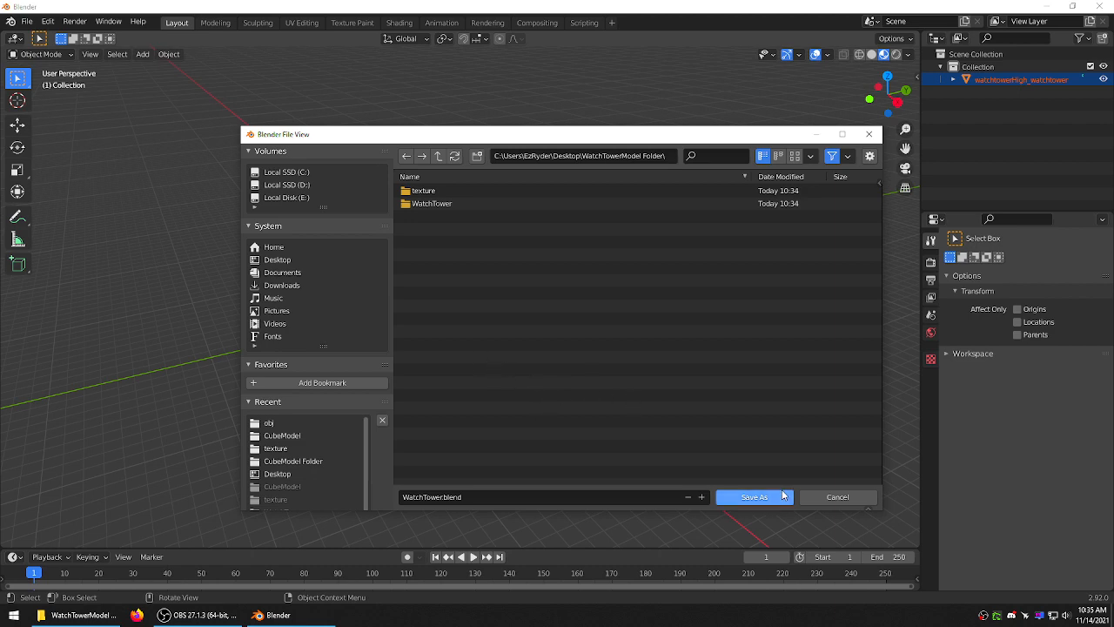
pyautogui.click(754, 496)
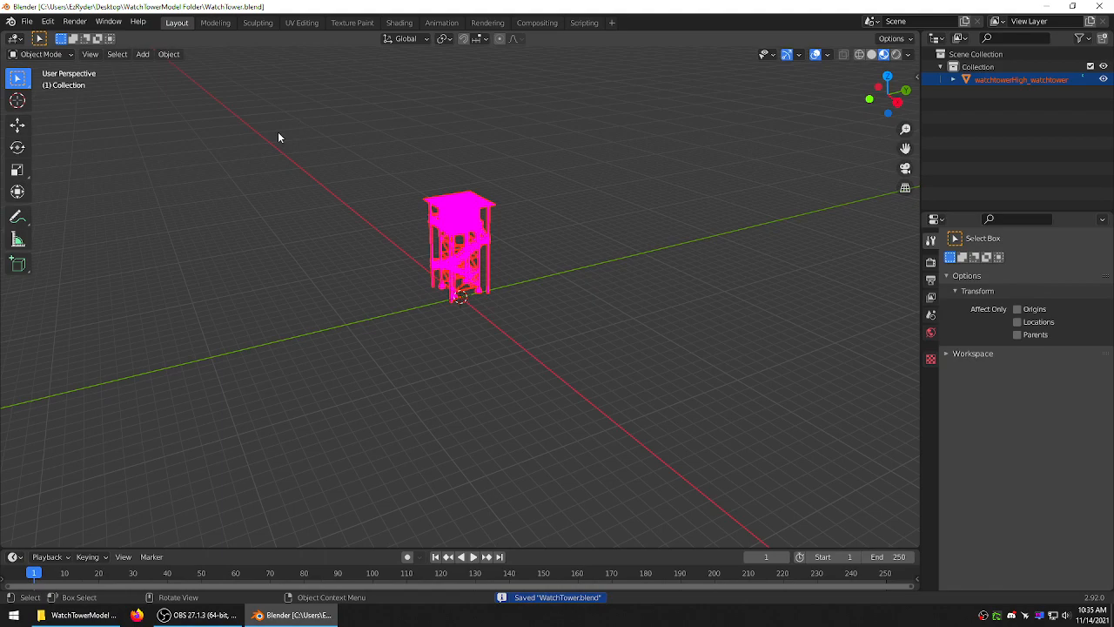
# - Minimize Blender and copy Wood_Tower_Col.jpg and Wood_Tower_Nor.jpg from obj\textures into WatchTowerModel Folder\texture
pyautogui.click(1052, 8)
pyautogui.click(413, 237)
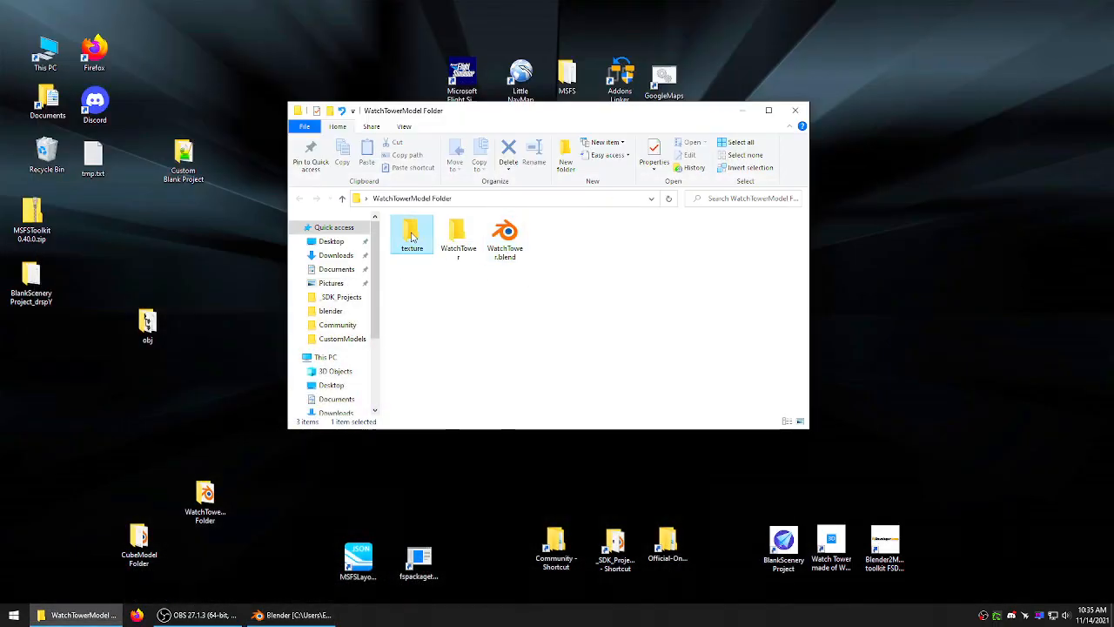
pyautogui.doubleClick(412, 237)
pyautogui.doubleClick(147, 323)
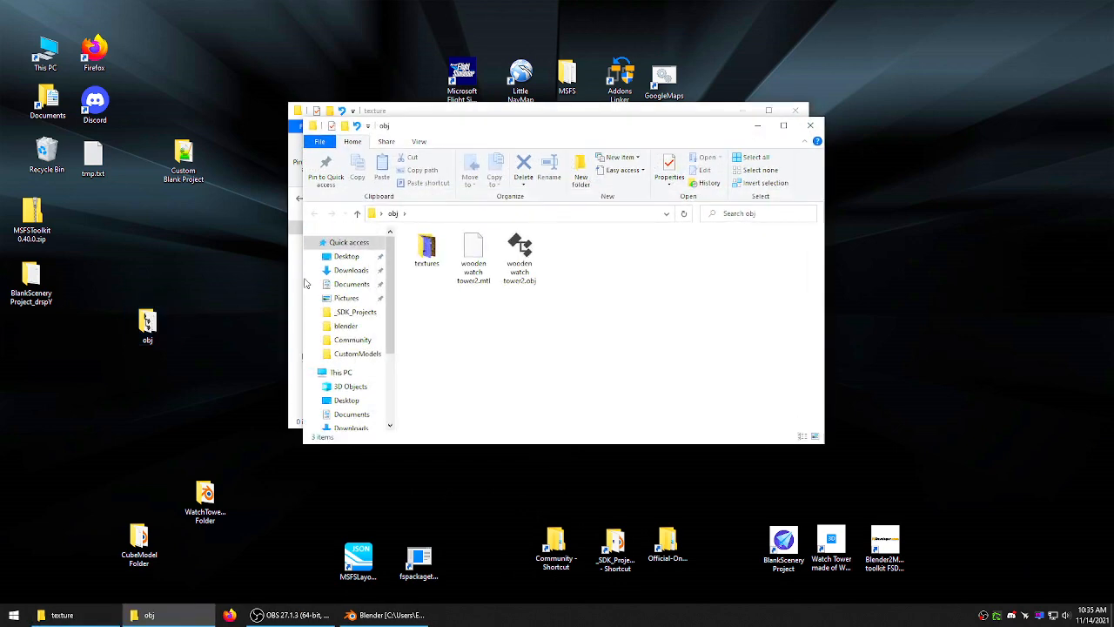
pyautogui.doubleClick(426, 248)
pyautogui.moveTo(496, 299); pyautogui.dragTo(422, 259)
pyautogui.rightClick(422, 260)
pyautogui.click(458, 467)
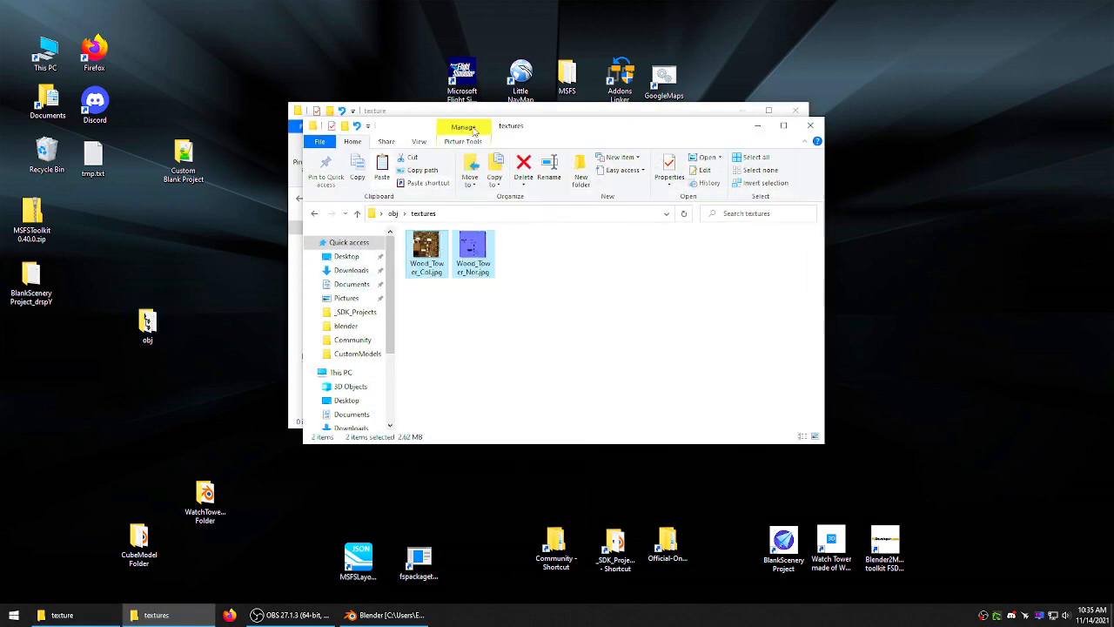
pyautogui.click(488, 108)
pyautogui.rightClick(479, 244)
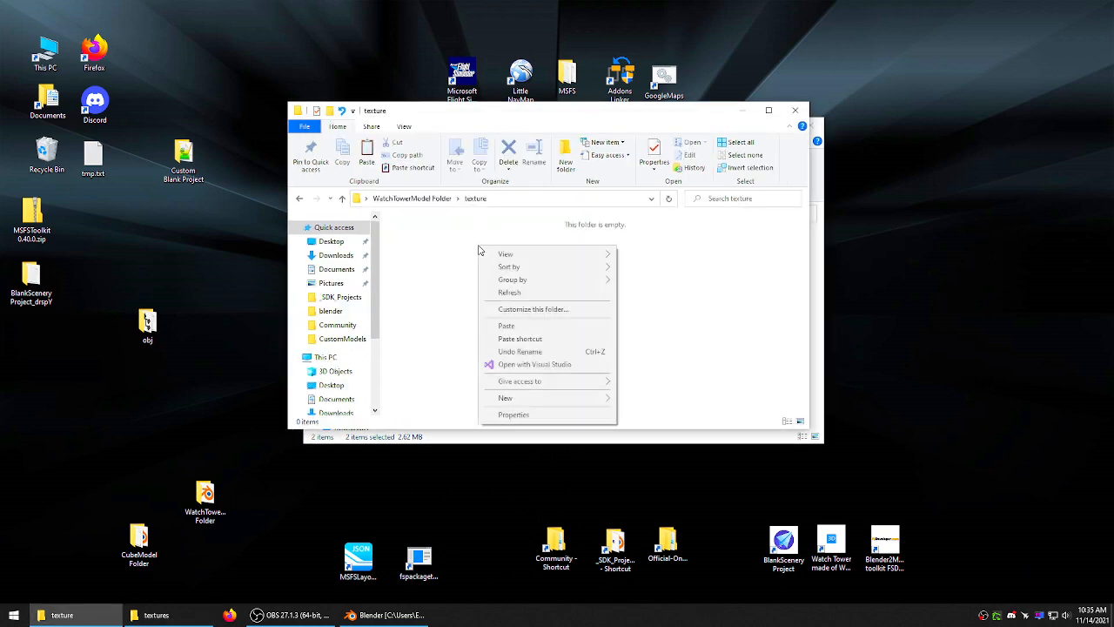
pyautogui.click(505, 325)
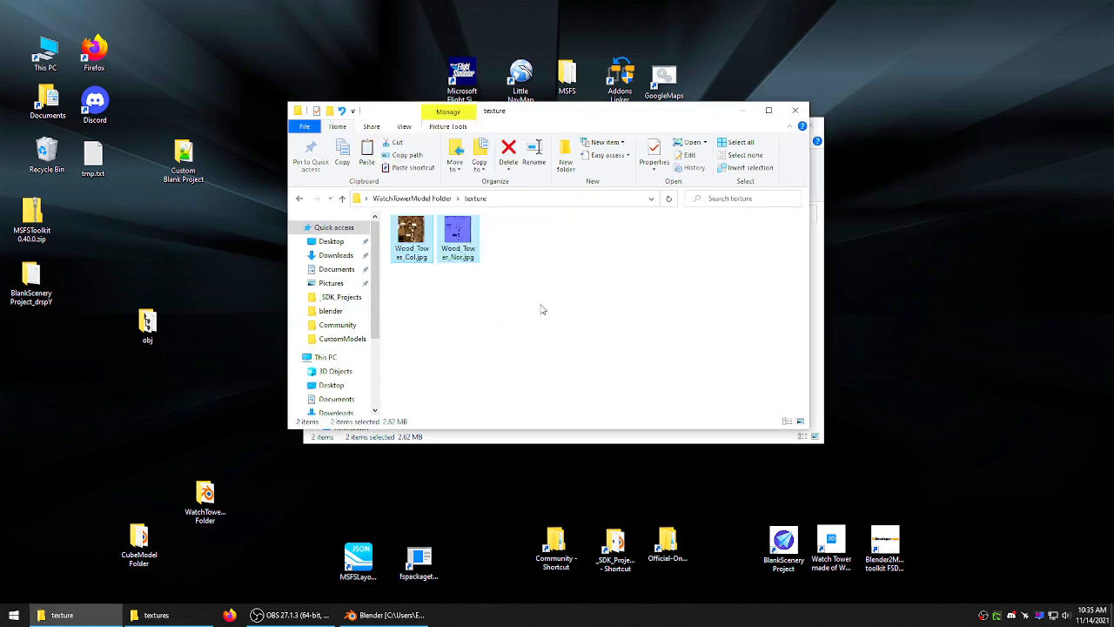
# - Go back up to WatchTowerModel Folder, close the textures folder window, and switch to Blender
pyautogui.click(341, 199)
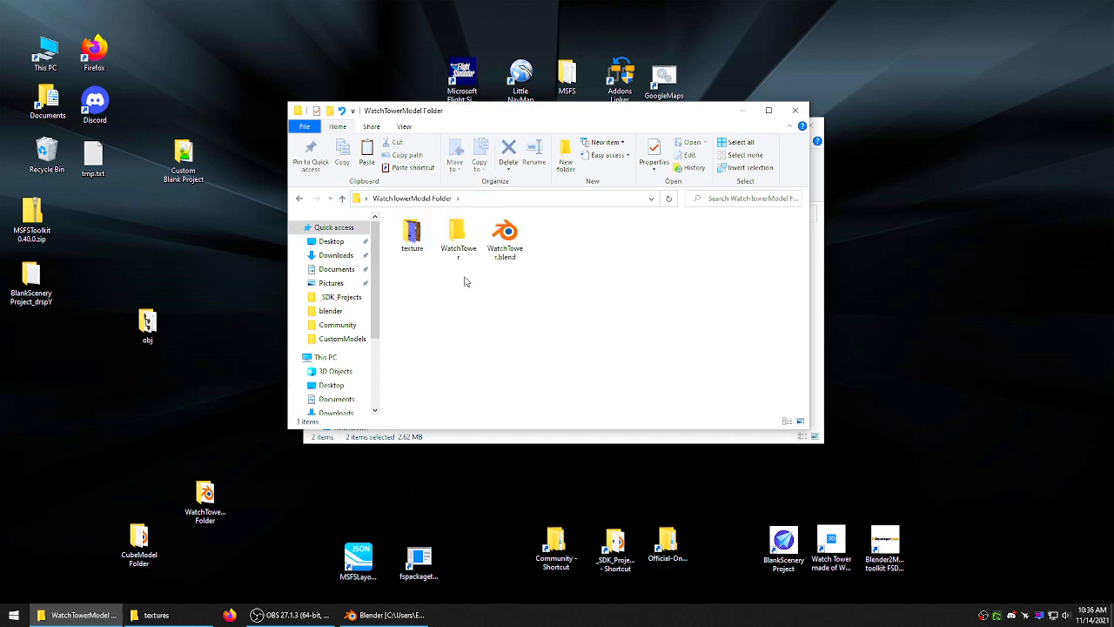
pyautogui.click(817, 123)
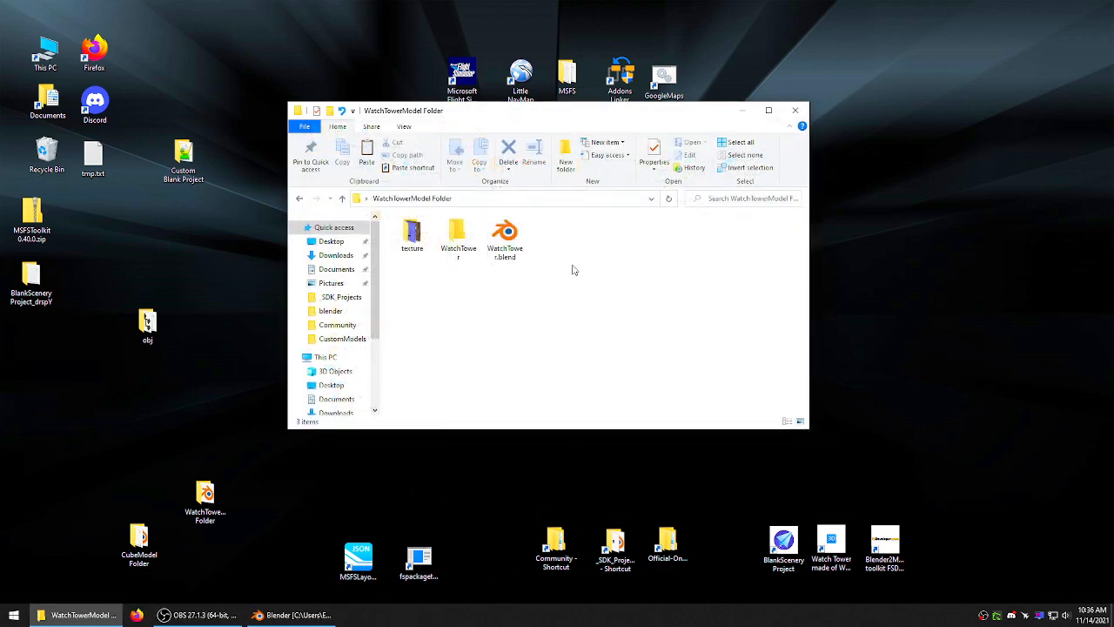
pyautogui.moveTo(646, 116); pyautogui.dragTo(604, 138)
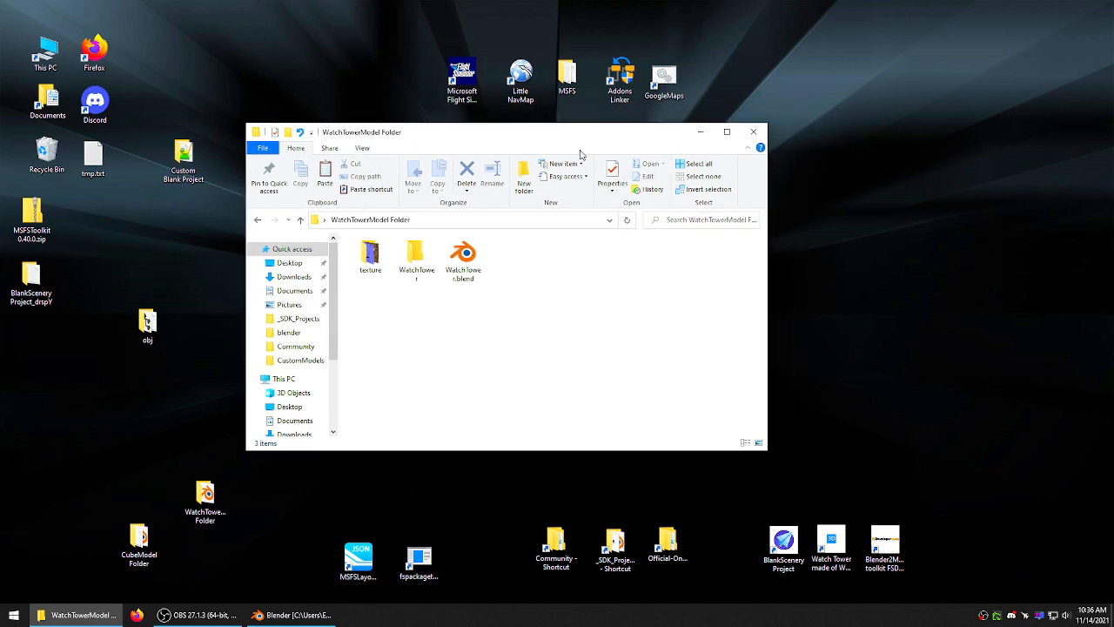
pyautogui.click(291, 614)
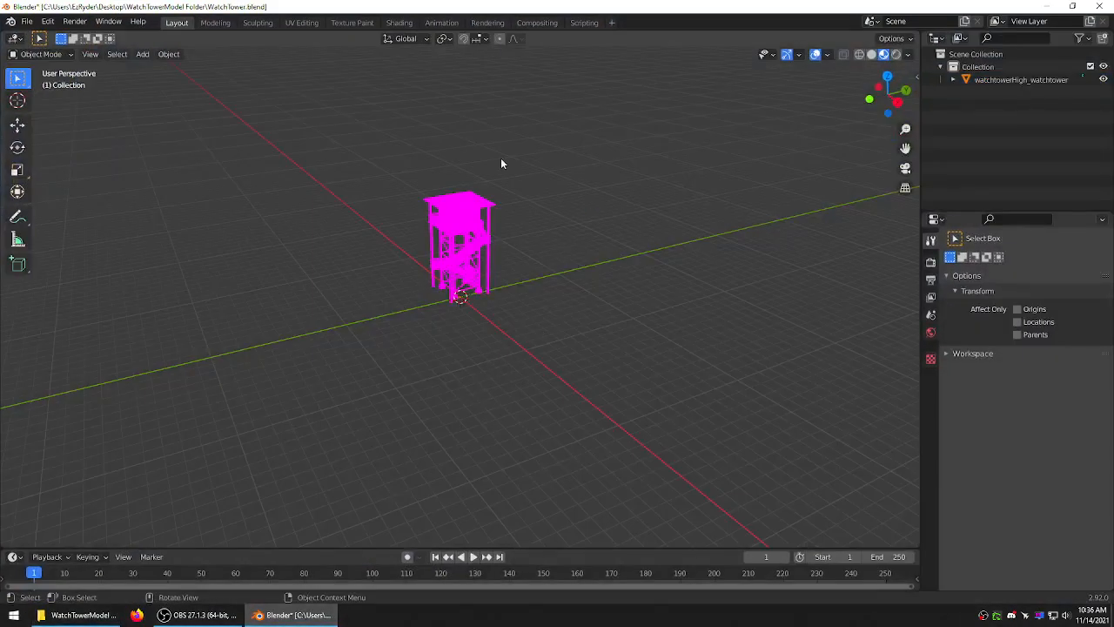
# - Split the 3D viewport vertically and turn the new, narrower area into an Image Editor
pyautogui.moveTo(5, 35); pyautogui.dragTo(264, 50)
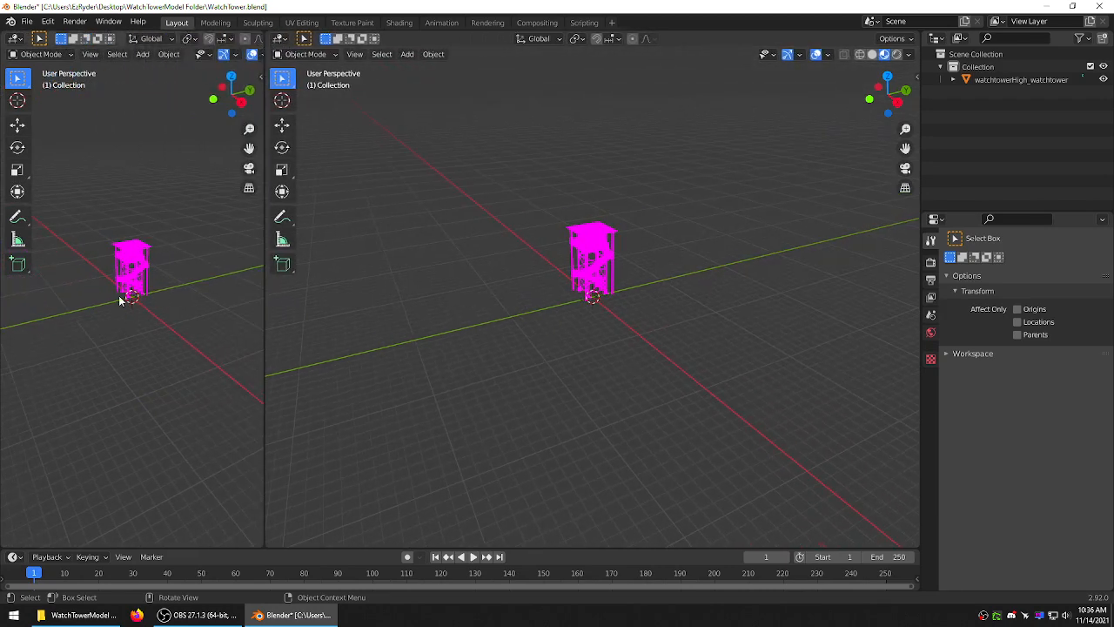
pyautogui.scroll(1, 87, 226)
pyautogui.click(14, 38)
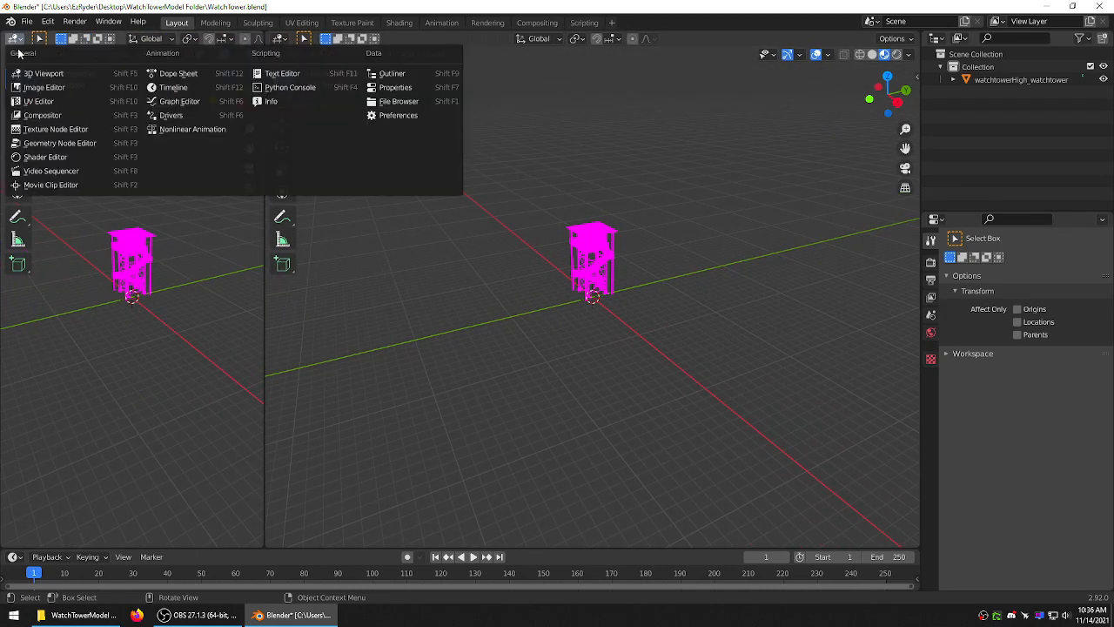
pyautogui.click(27, 88)
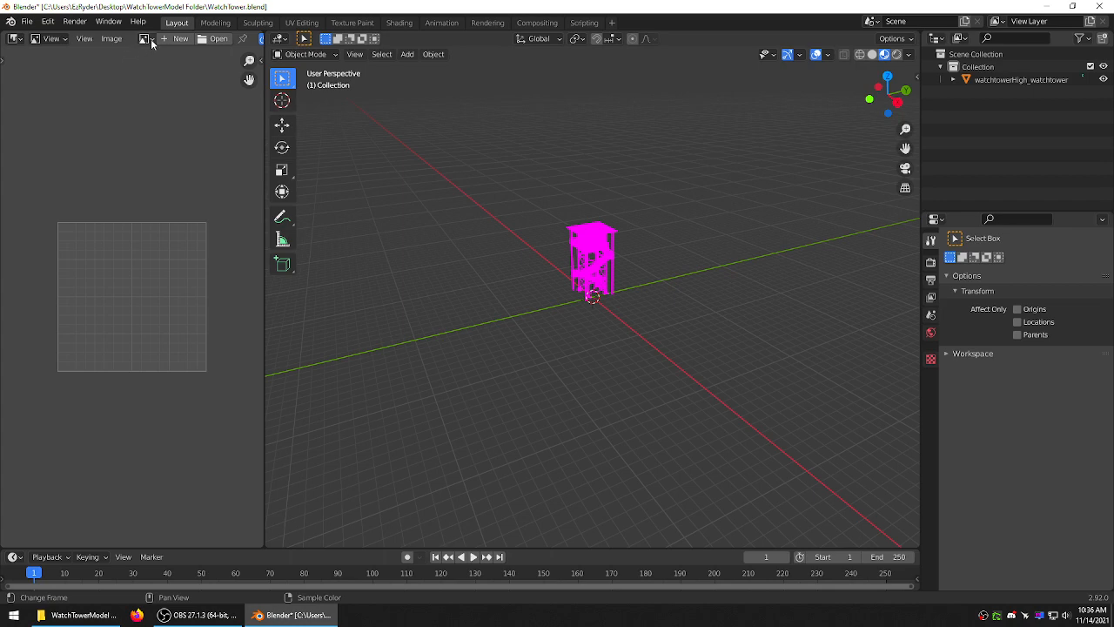
pyautogui.click(930, 333)
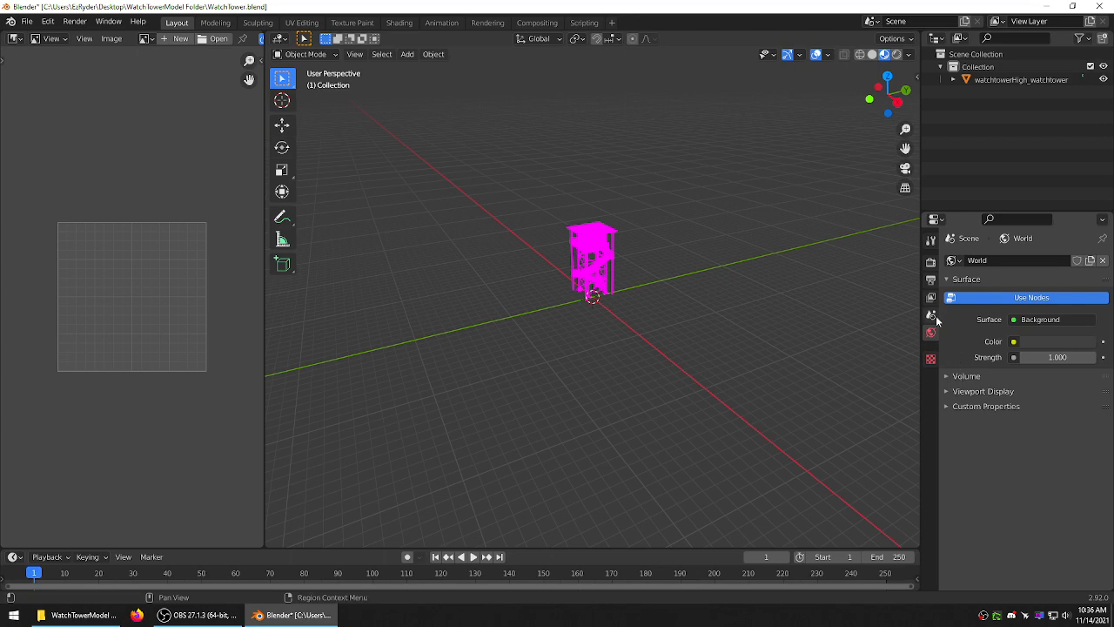
pyautogui.click(48, 21)
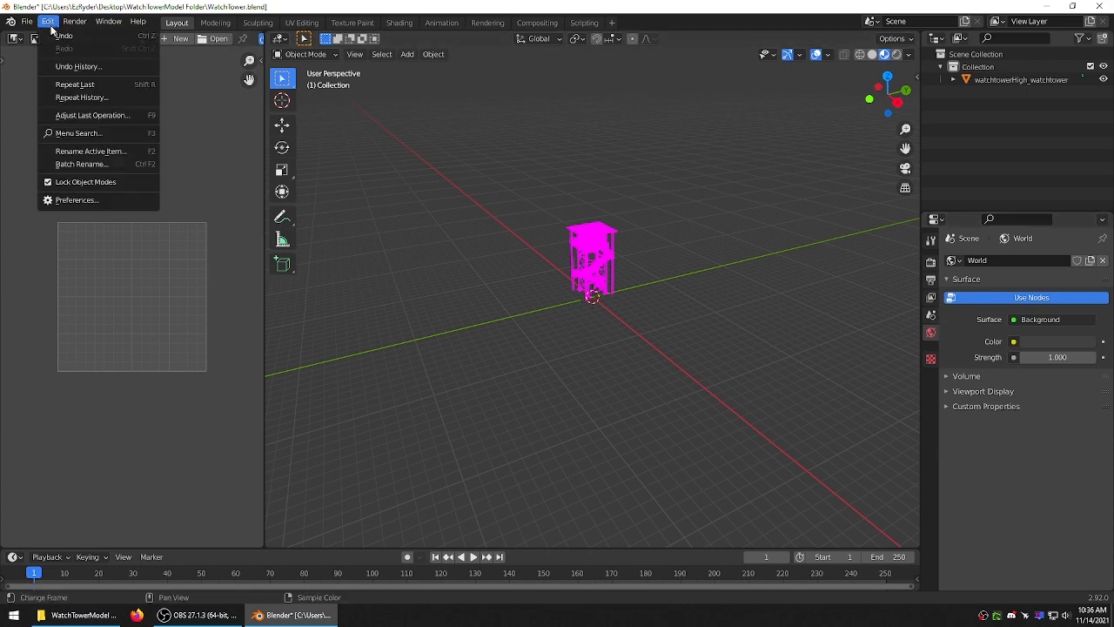
pyautogui.click(75, 200)
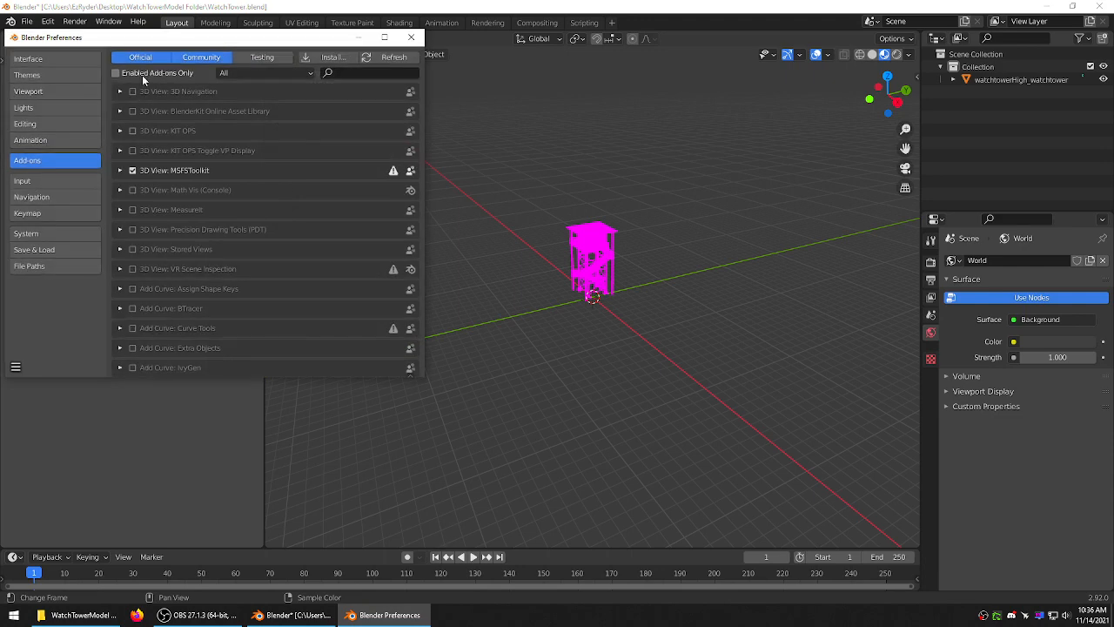
pyautogui.click(412, 37)
pyautogui.click(931, 240)
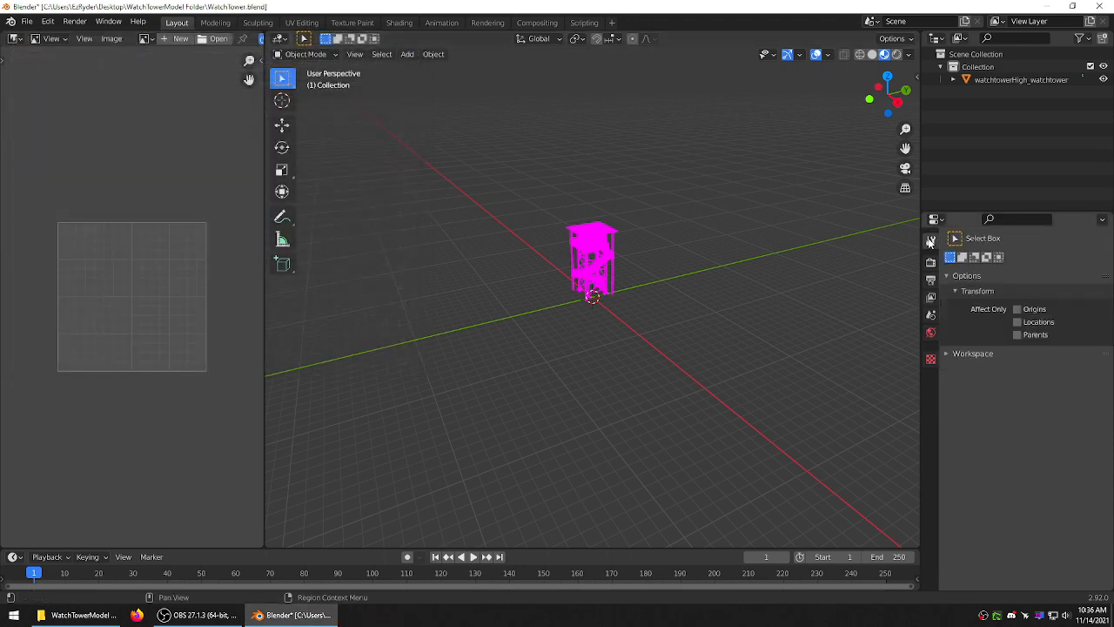
pyautogui.click(930, 332)
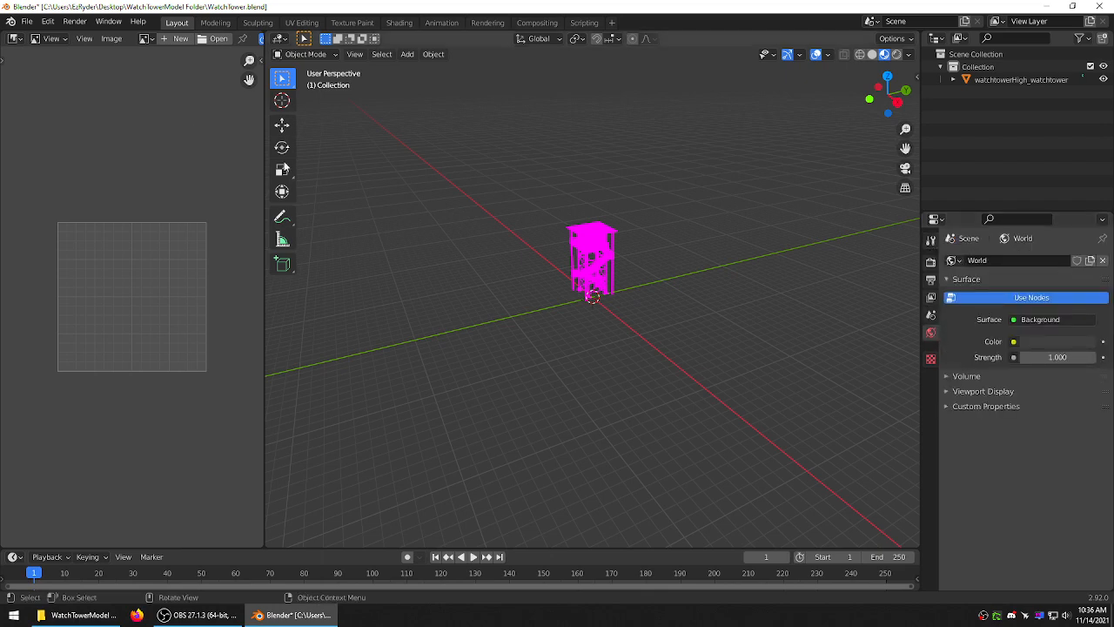
# - Load Wood_Tower_Col.jpg from WatchTowerModel Folder's texture folder into the Image Editor and view the whole image
pyautogui.click(217, 39)
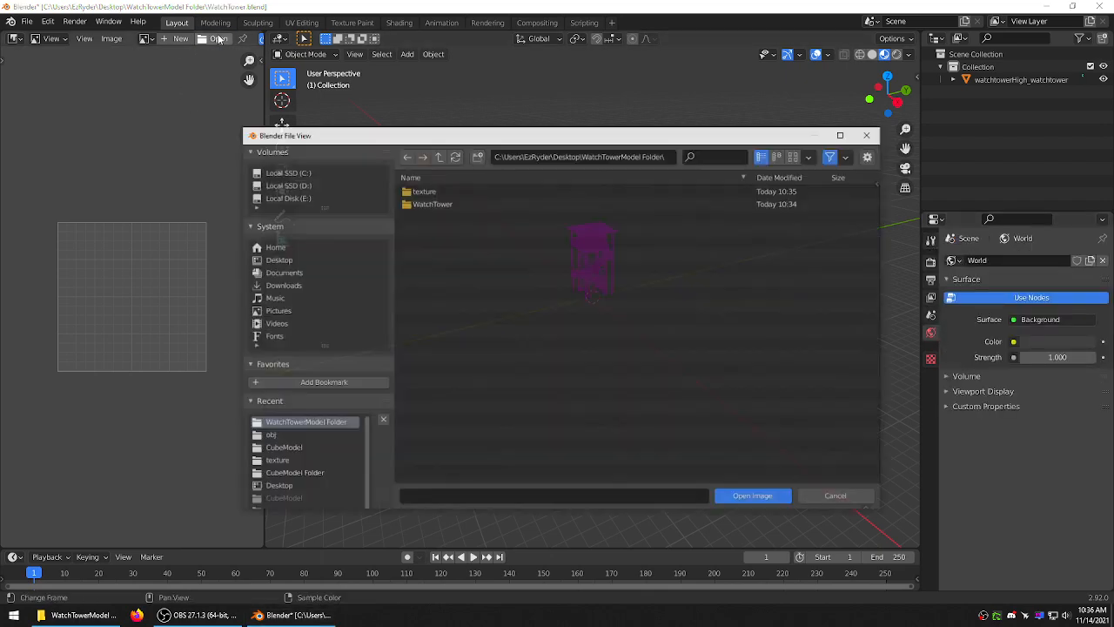
pyautogui.click(424, 192)
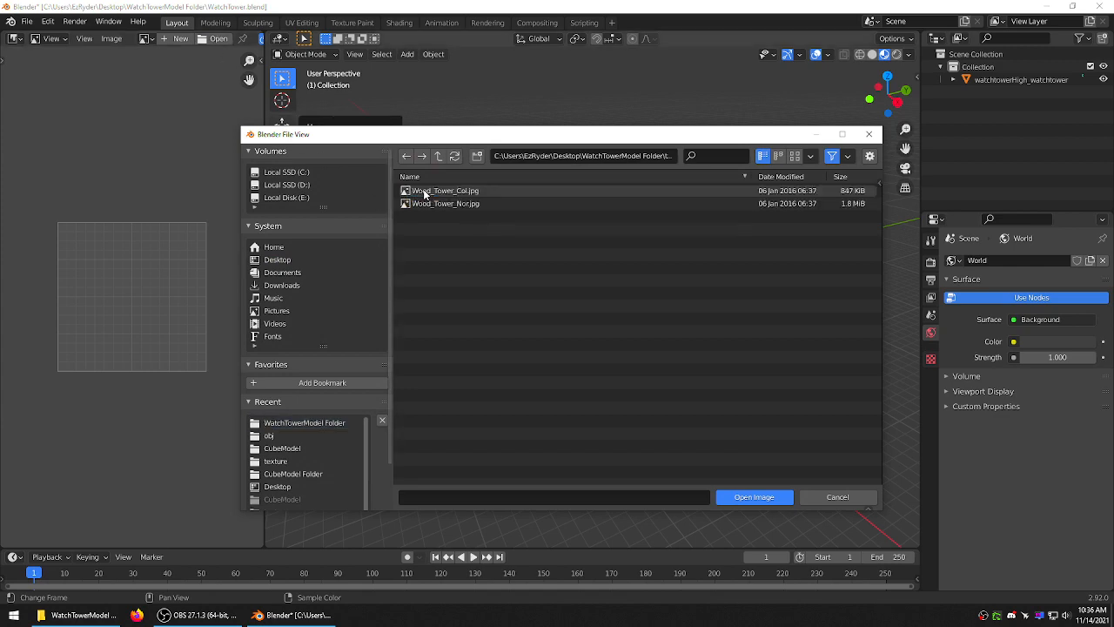
pyautogui.click(424, 191)
pyautogui.click(754, 497)
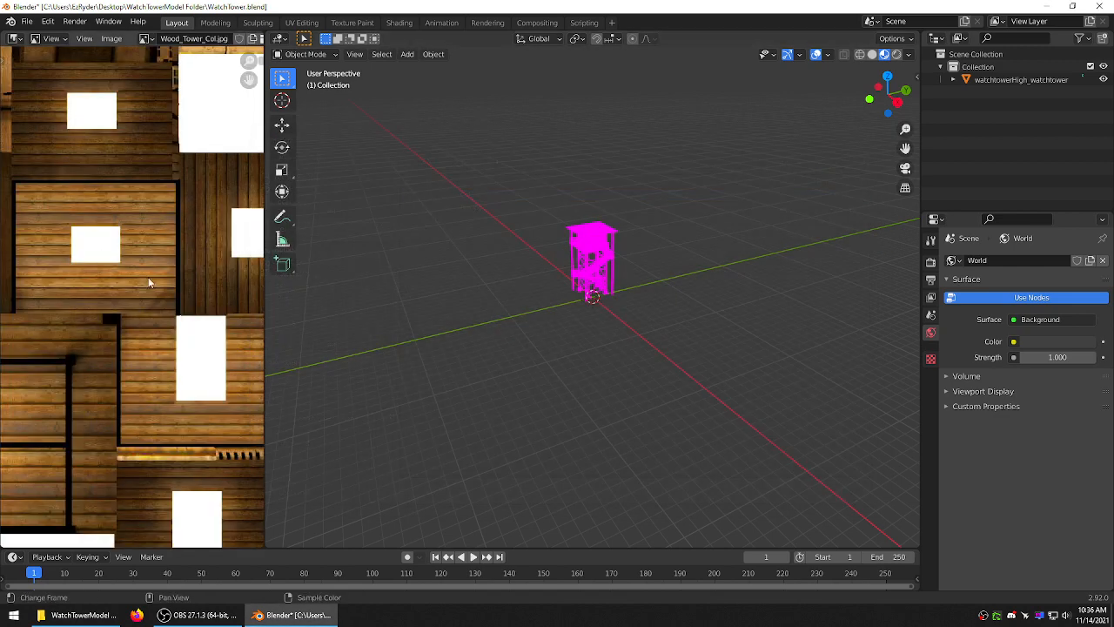
pyautogui.scroll(-5, 86, 238)
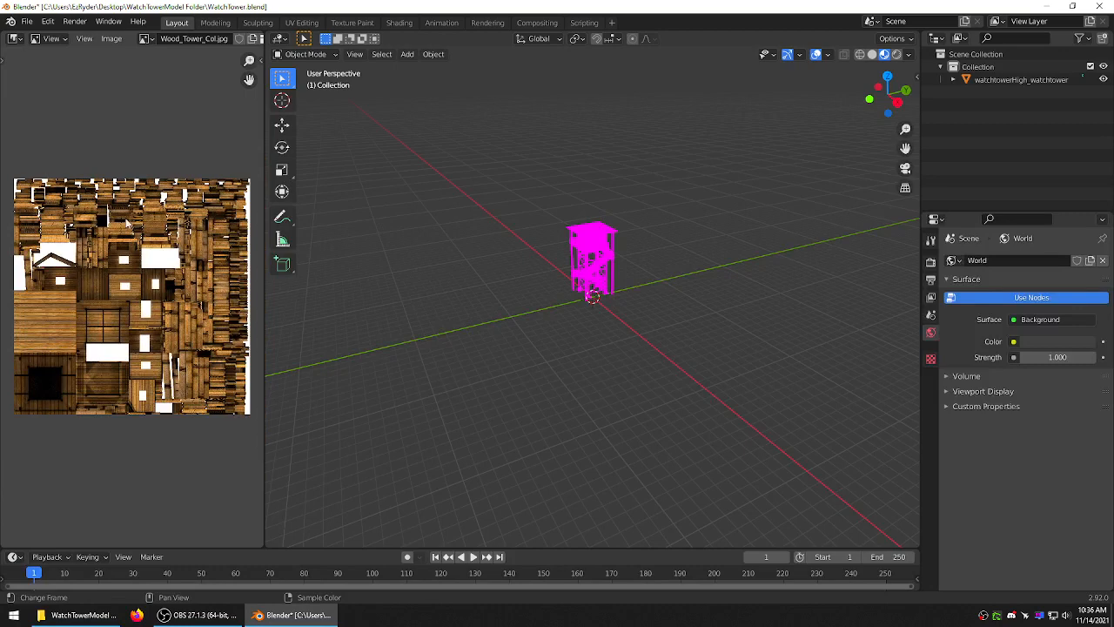
pyautogui.click(930, 359)
pyautogui.click(930, 333)
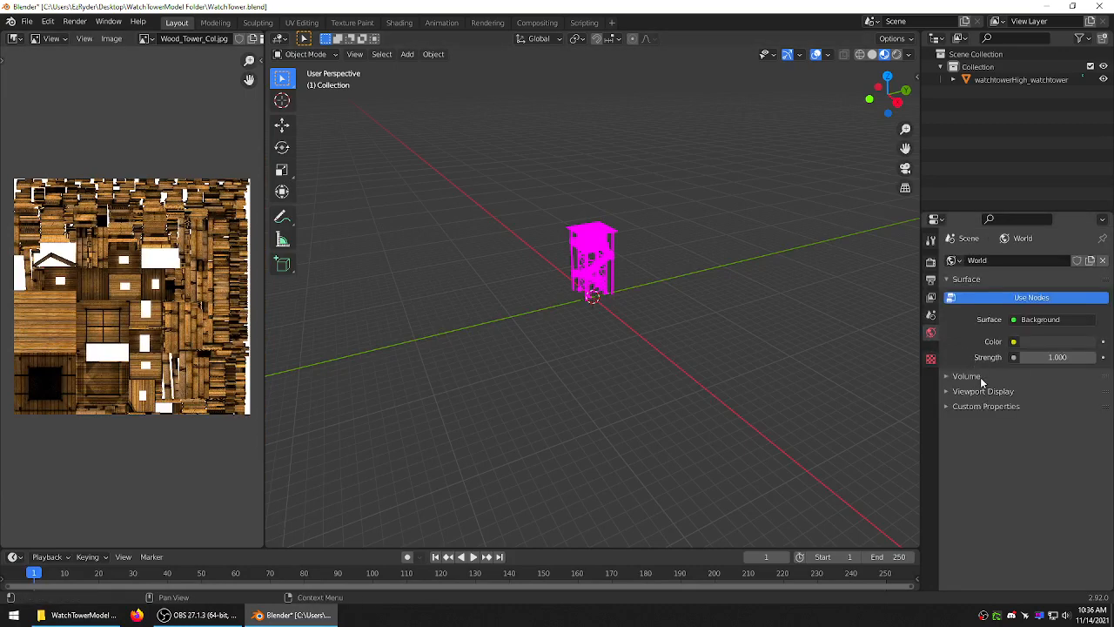
pyautogui.click(947, 280)
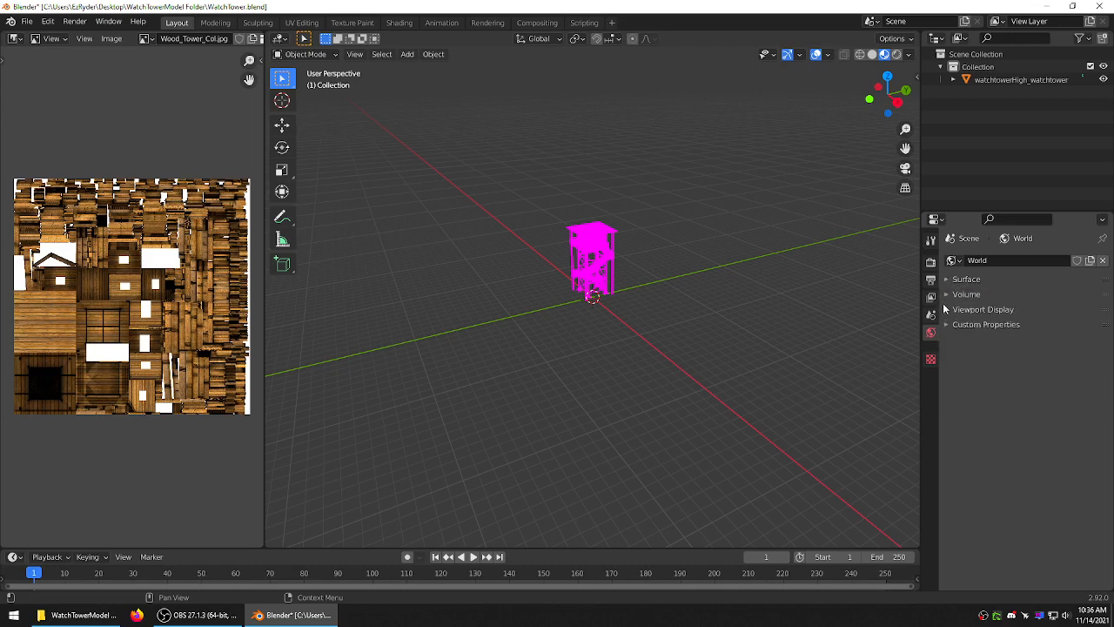
pyautogui.click(930, 241)
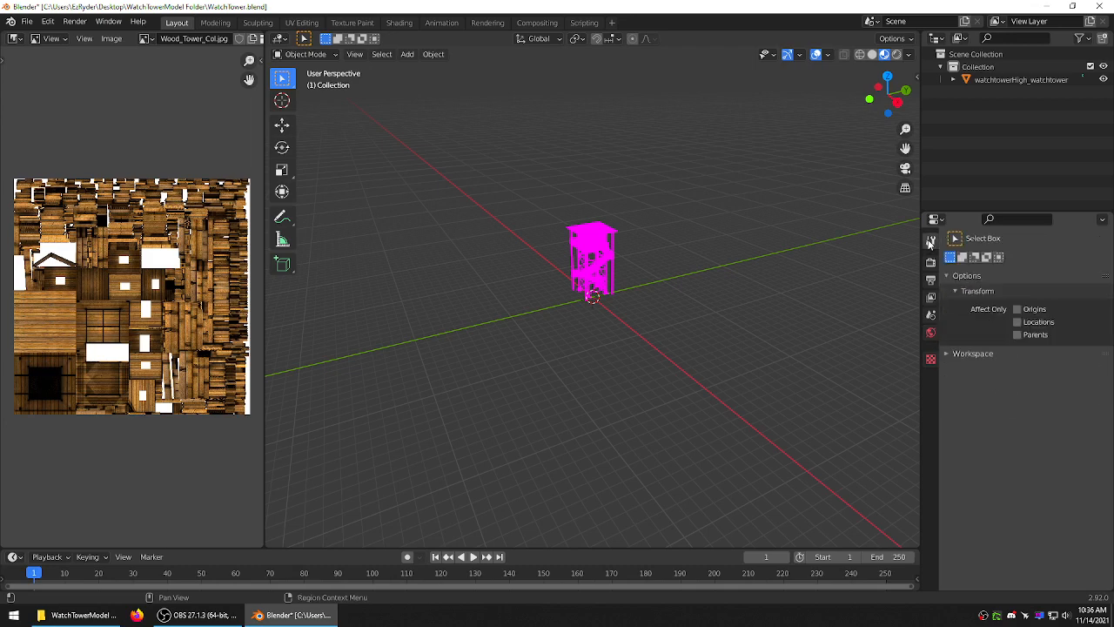
pyautogui.click(930, 333)
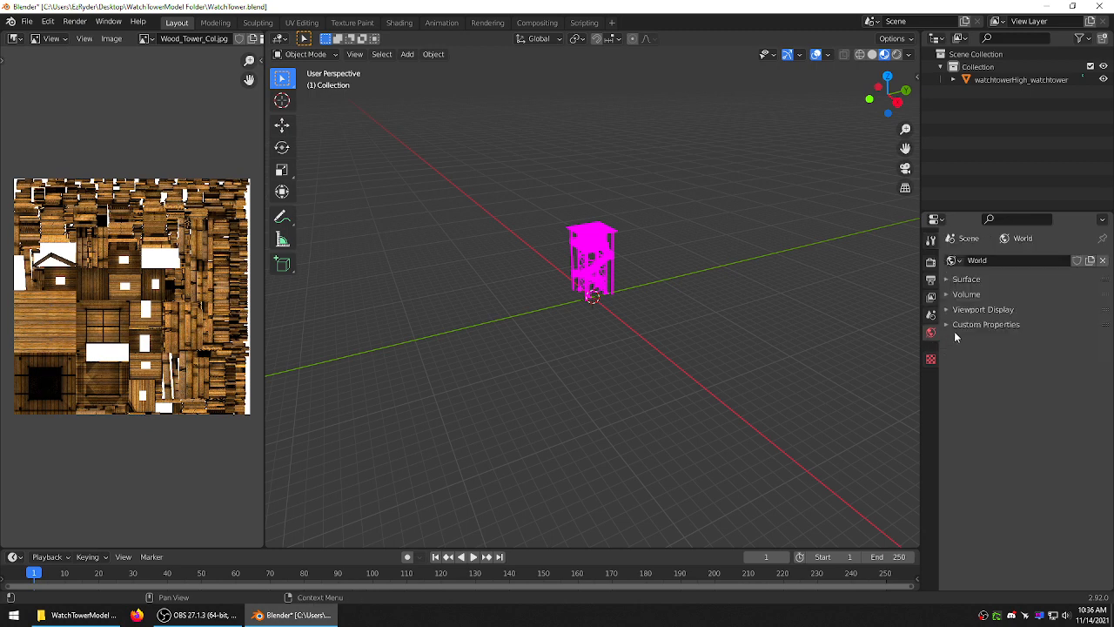
pyautogui.click(951, 323)
pyautogui.click(951, 322)
# - Quit Blender without saving the changes to WatchTower.blend, and check the contents of the desktop's obj folder
pyautogui.click(1100, 7)
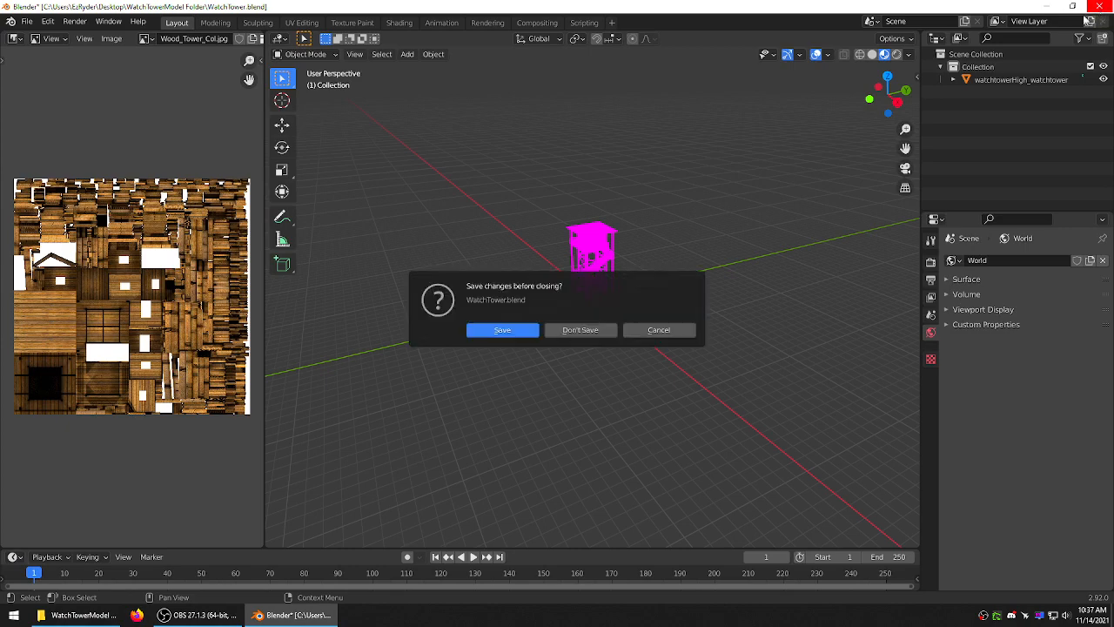
pyautogui.click(580, 329)
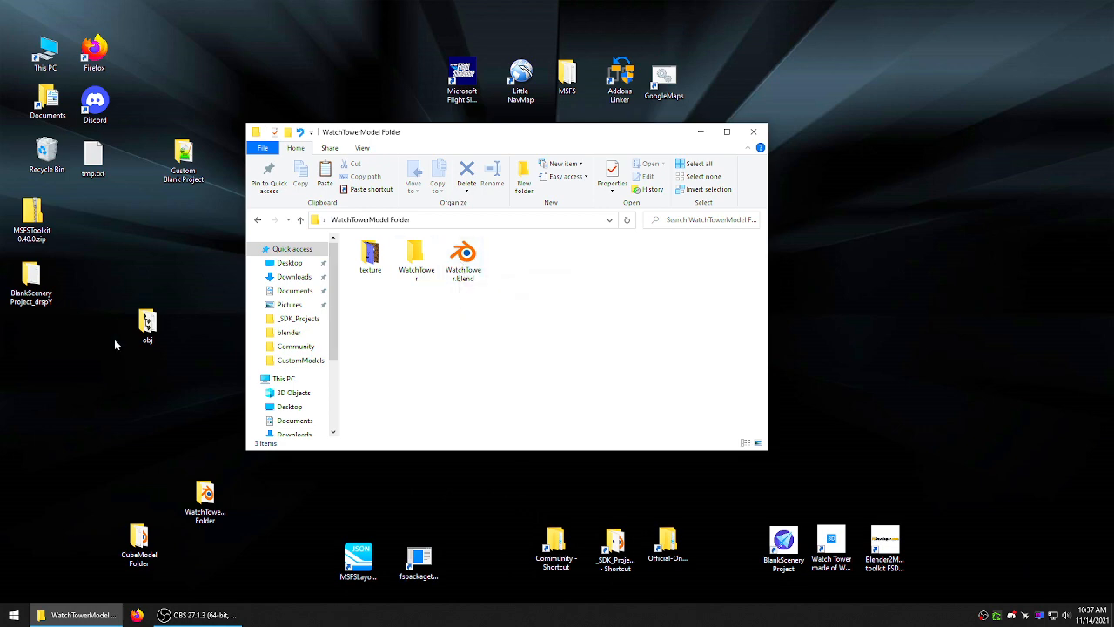
pyautogui.doubleClick(147, 324)
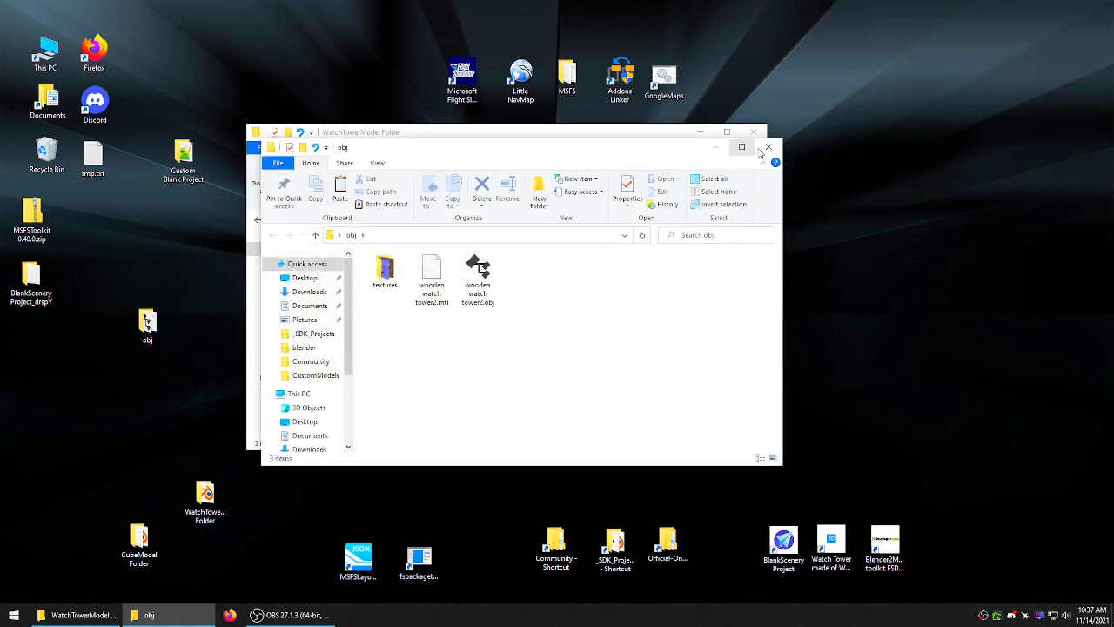
pyautogui.click(768, 146)
pyautogui.click(195, 244)
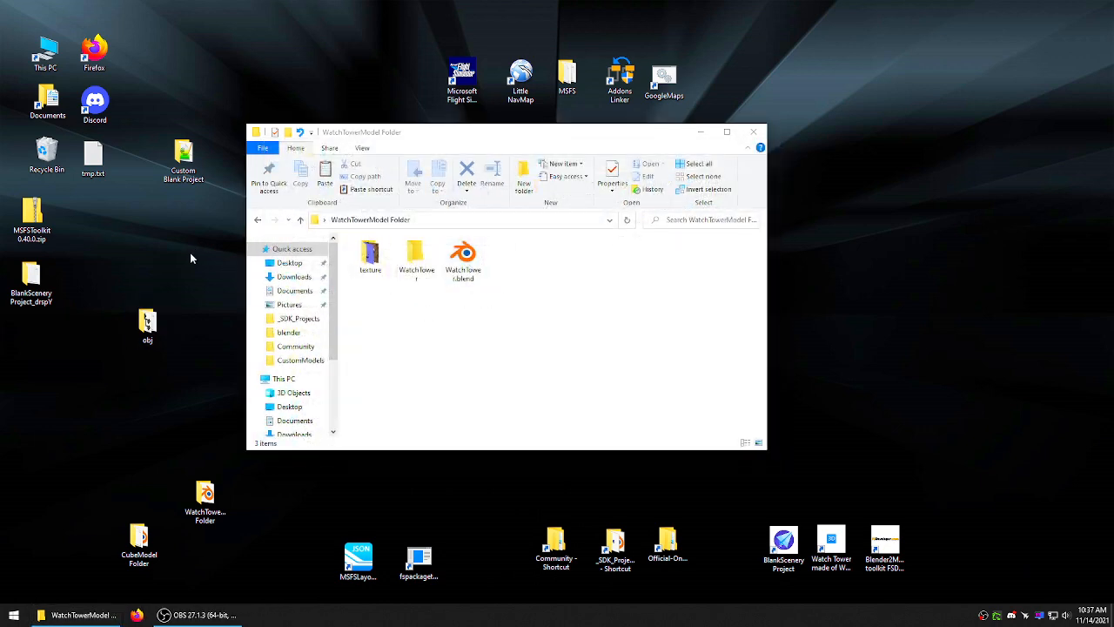
# - Start Blender again and delete the default camera, cube and light from the new scene
pyautogui.click(14, 614)
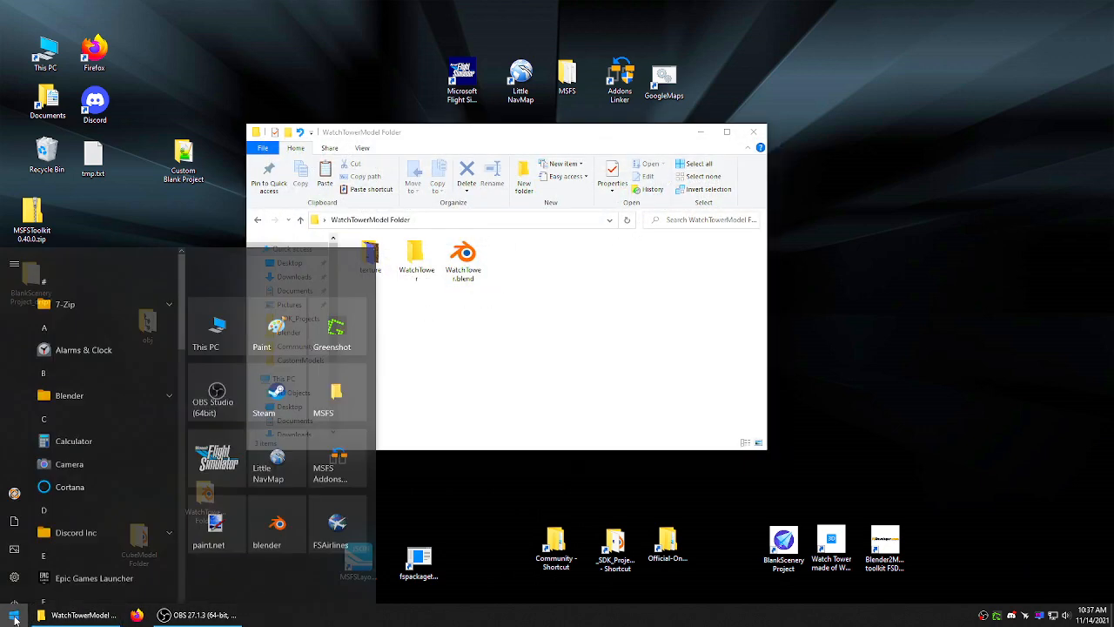
pyautogui.click(271, 477)
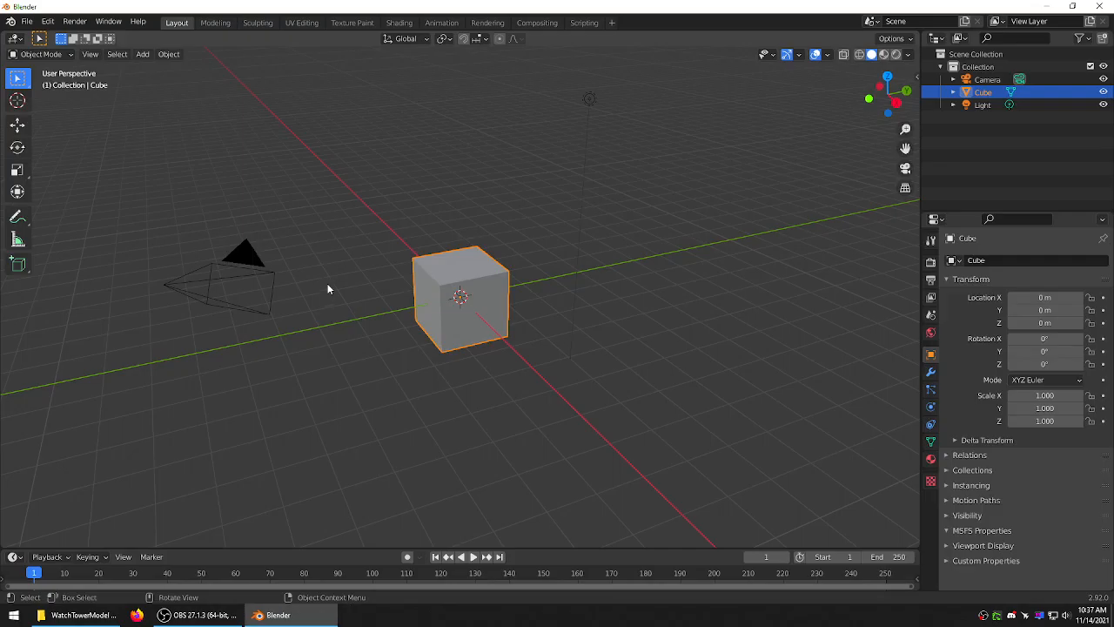
pyautogui.moveTo(632, 156); pyautogui.dragTo(165, 391)
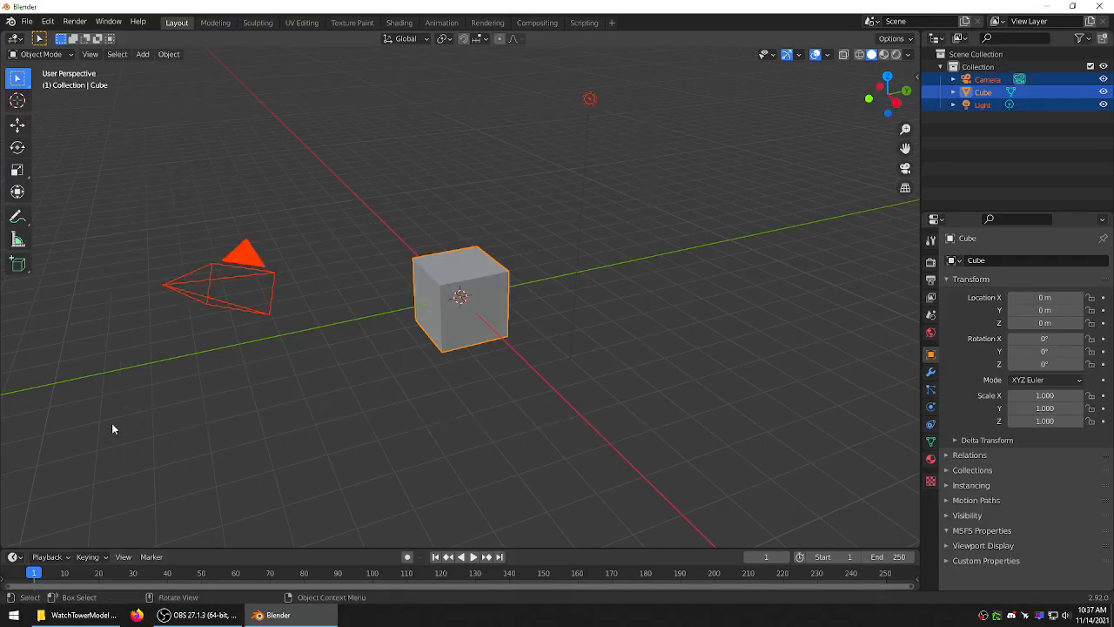
pyautogui.press('Delete')
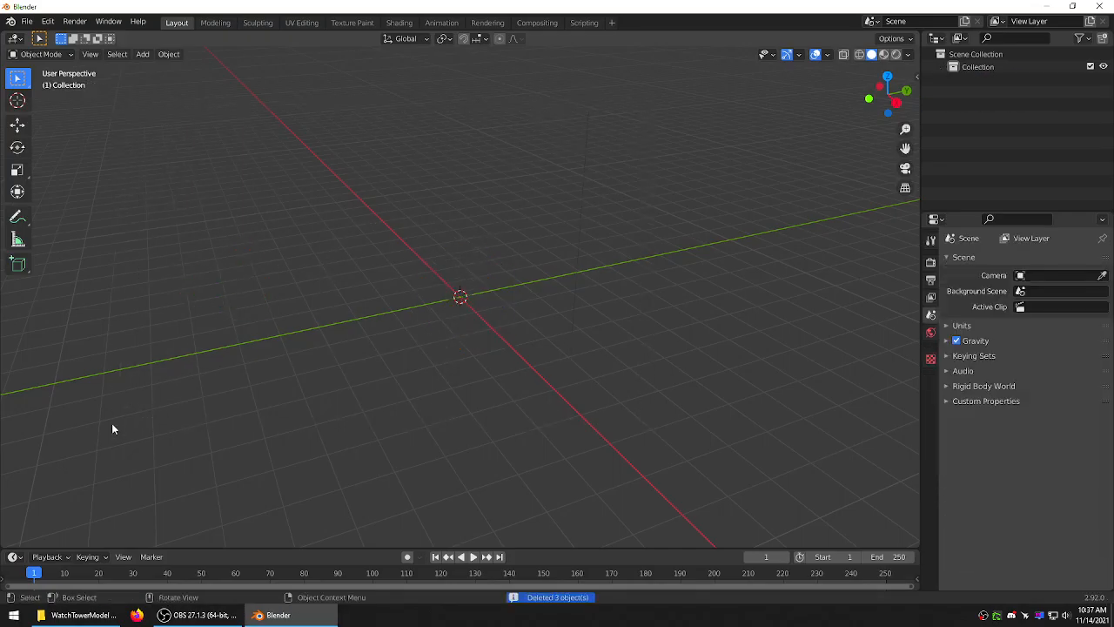
# - Import wooden watch tower2.obj from the desktop's obj folder as a Wavefront model
pyautogui.click(27, 21)
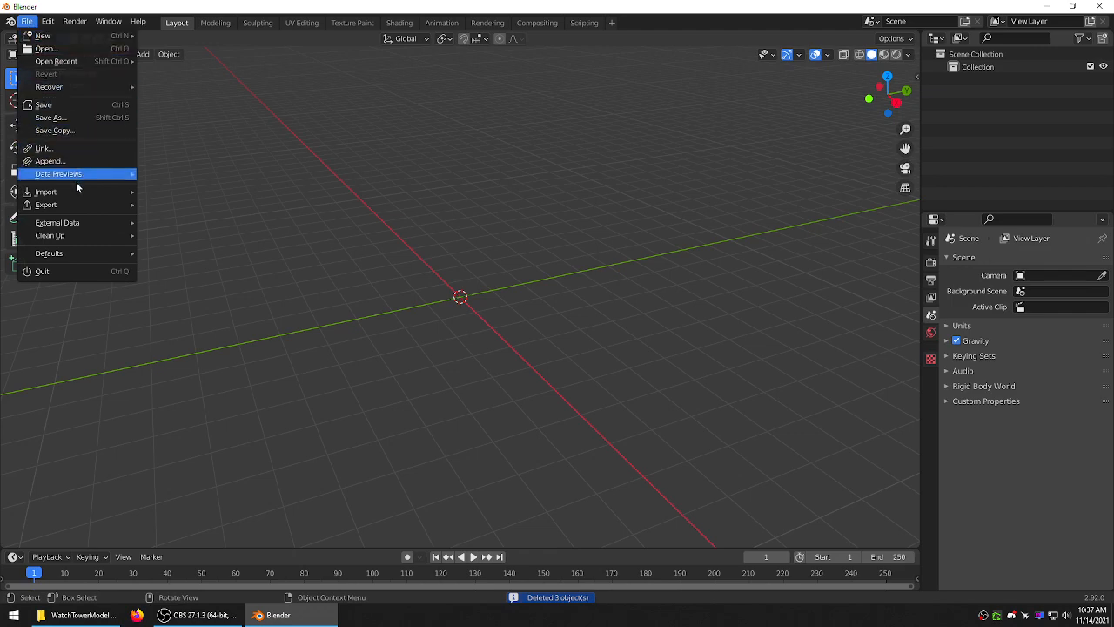
pyautogui.moveTo(77, 191)
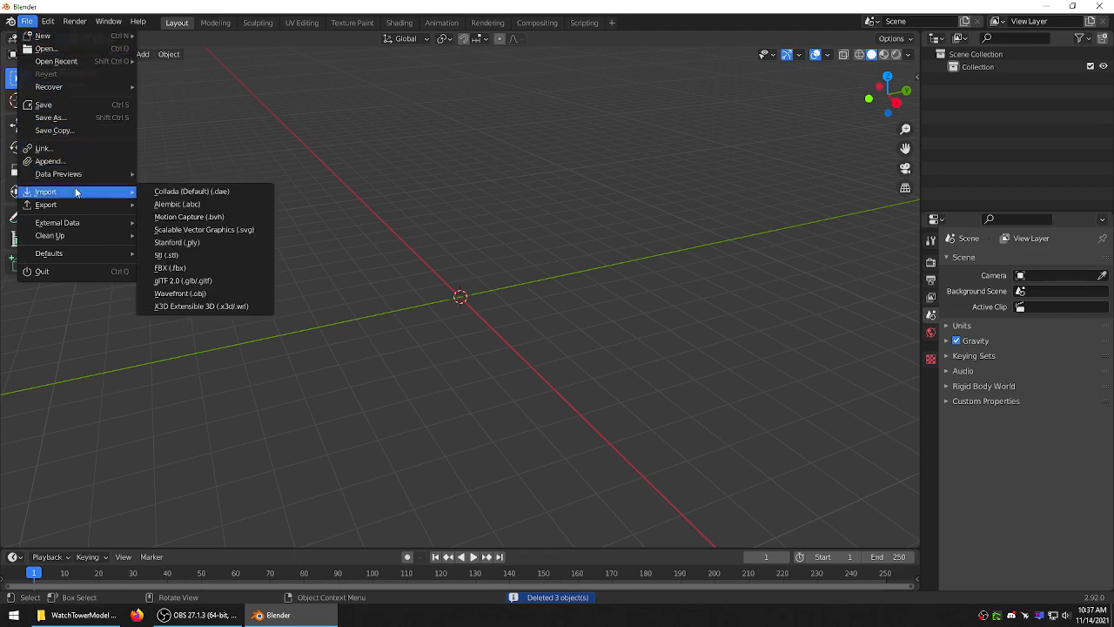
pyautogui.click(181, 293)
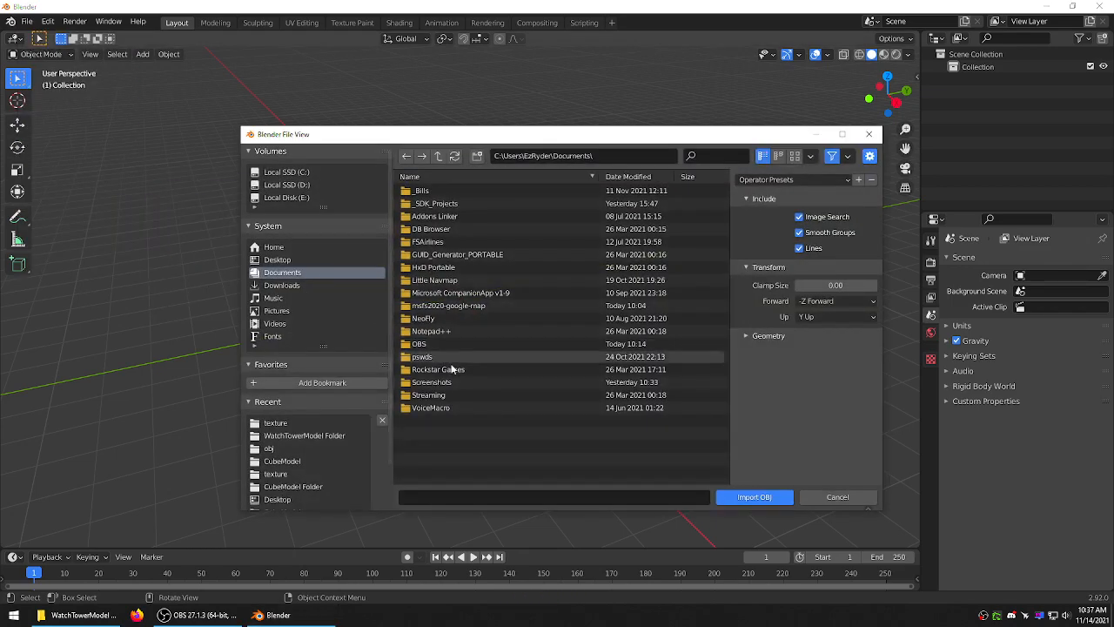
pyautogui.click(295, 264)
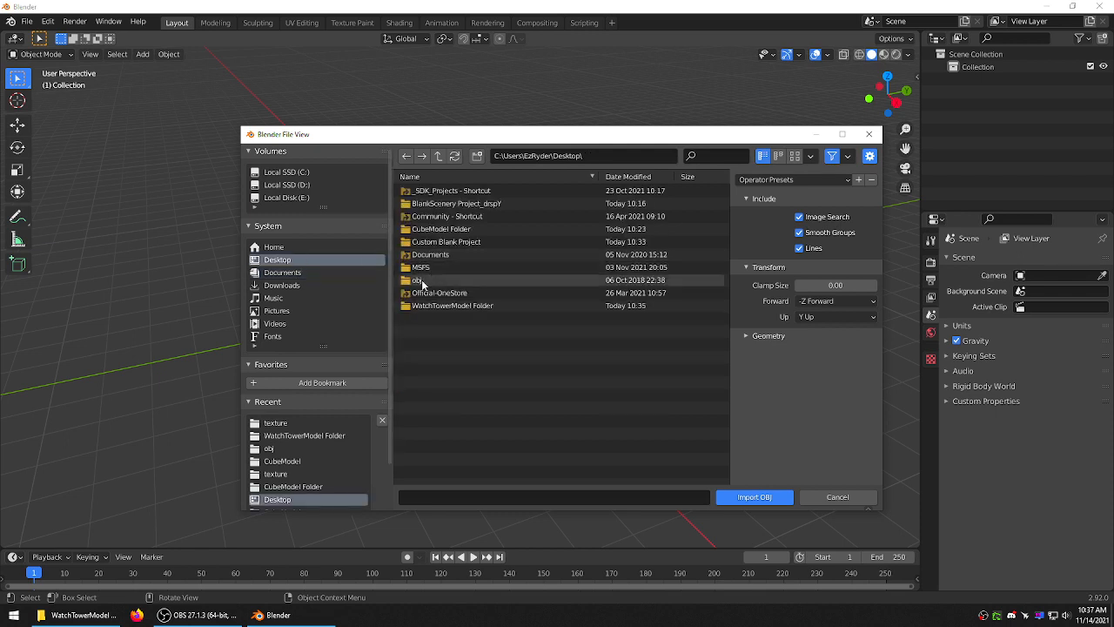
pyautogui.doubleClick(417, 286)
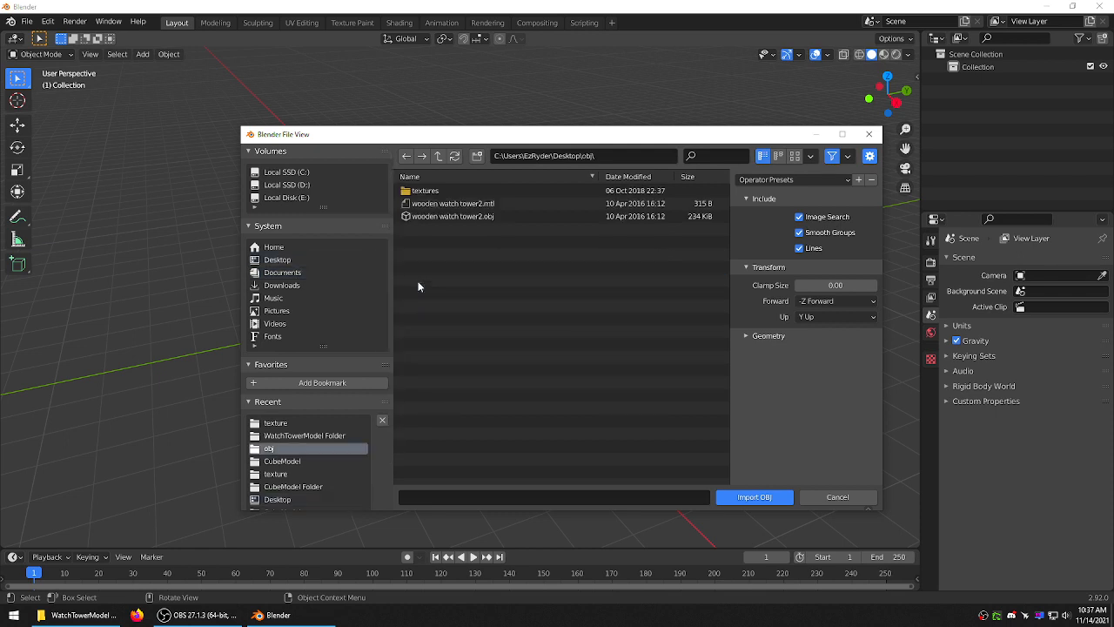
pyautogui.click(448, 216)
pyautogui.click(753, 497)
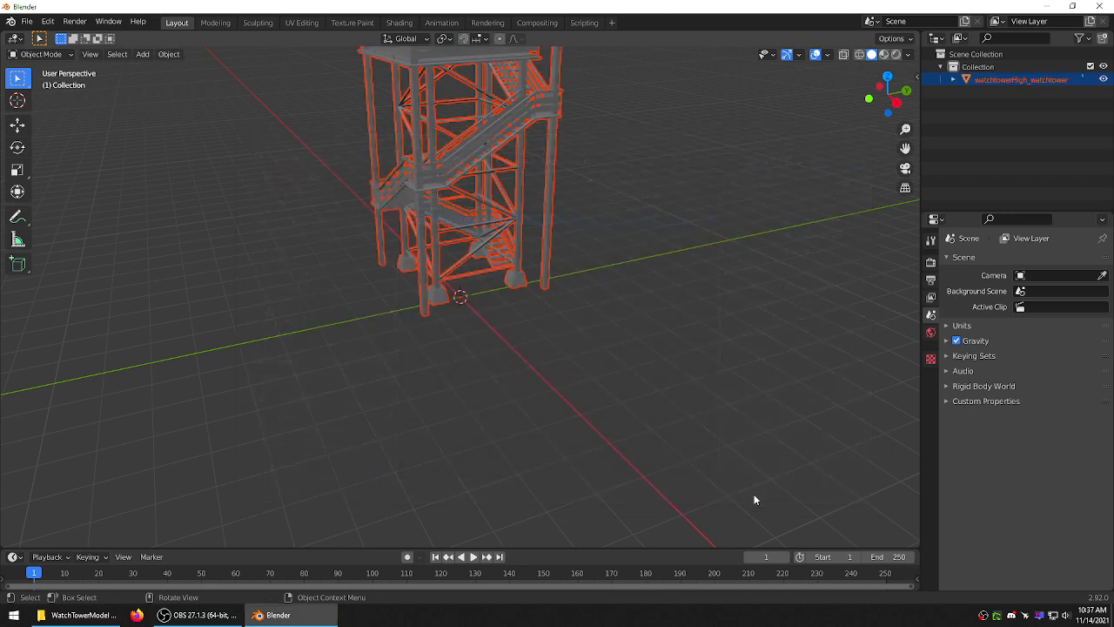
# - Bring the whole tower into view from above and display it in Material Preview shading
pyautogui.scroll(-5, 611, 294)
pyautogui.moveTo(561, 179); pyautogui.dragTo(673, 200, button='middle')
pyautogui.click(883, 54)
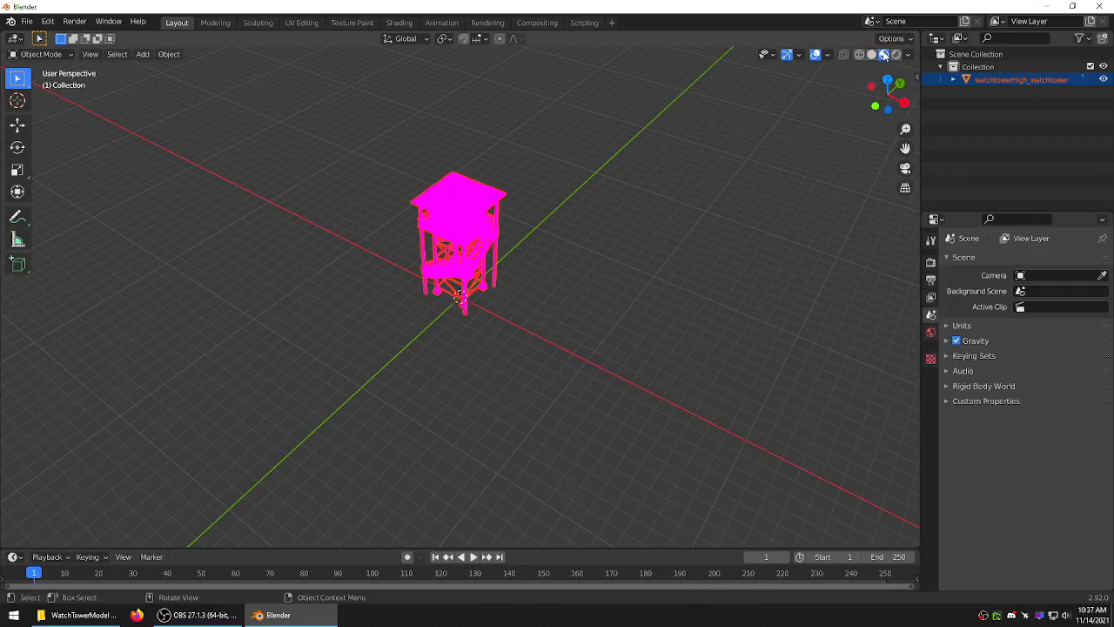
pyautogui.click(931, 331)
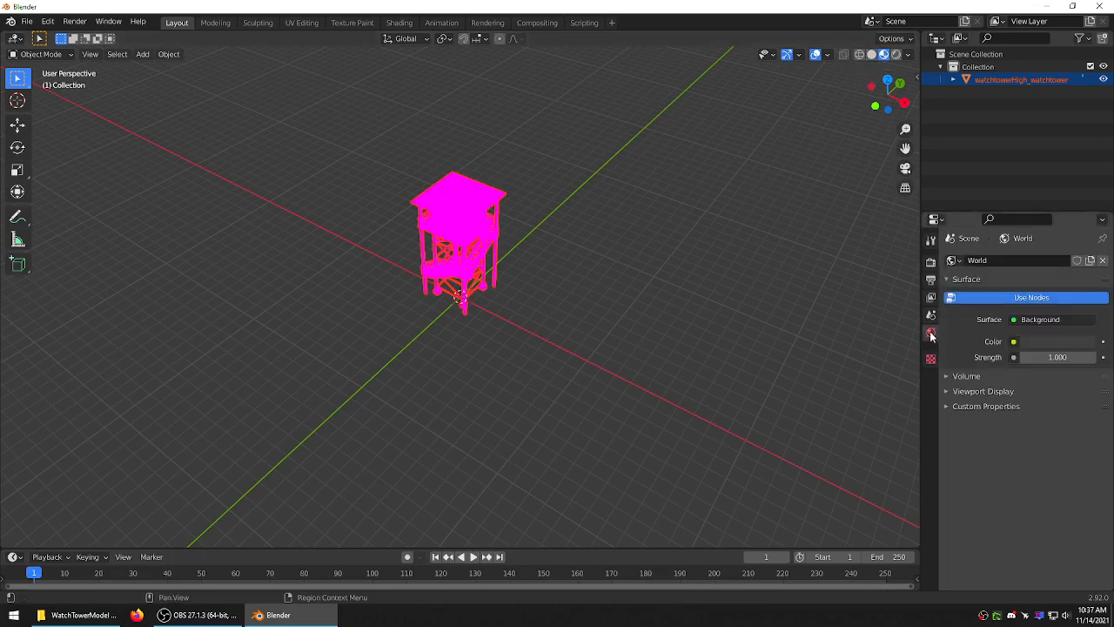
pyautogui.click(930, 241)
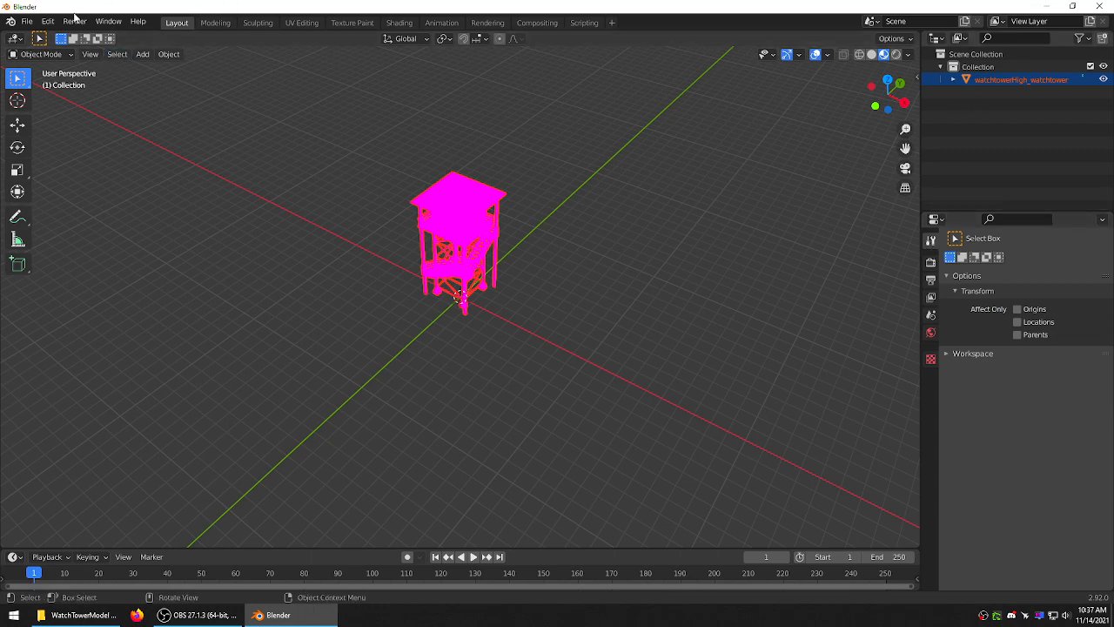
pyautogui.click(931, 333)
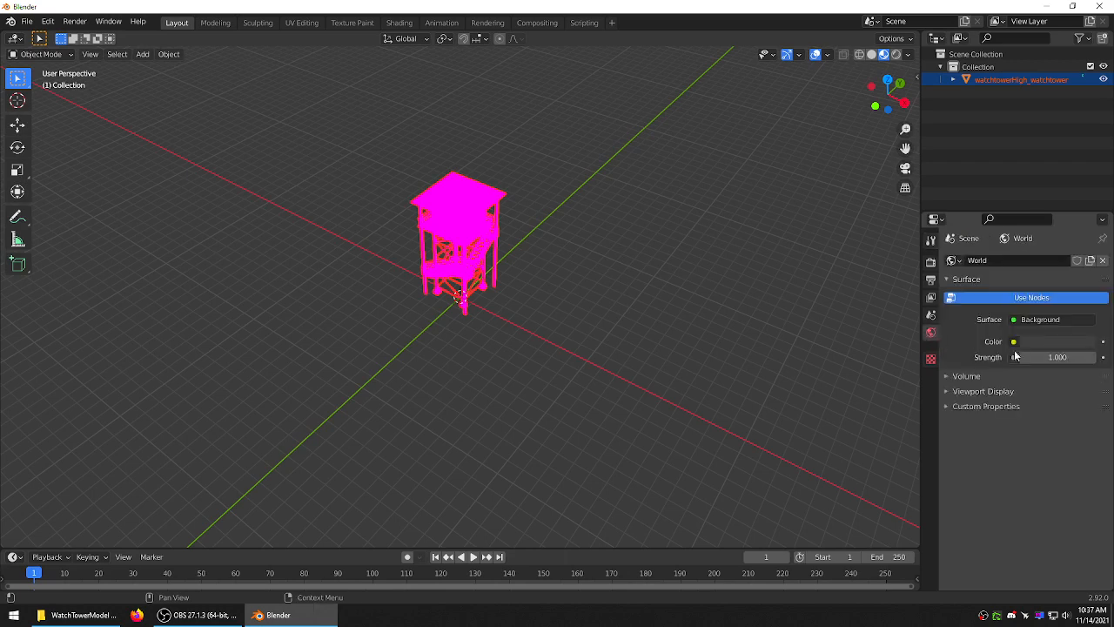
pyautogui.click(948, 282)
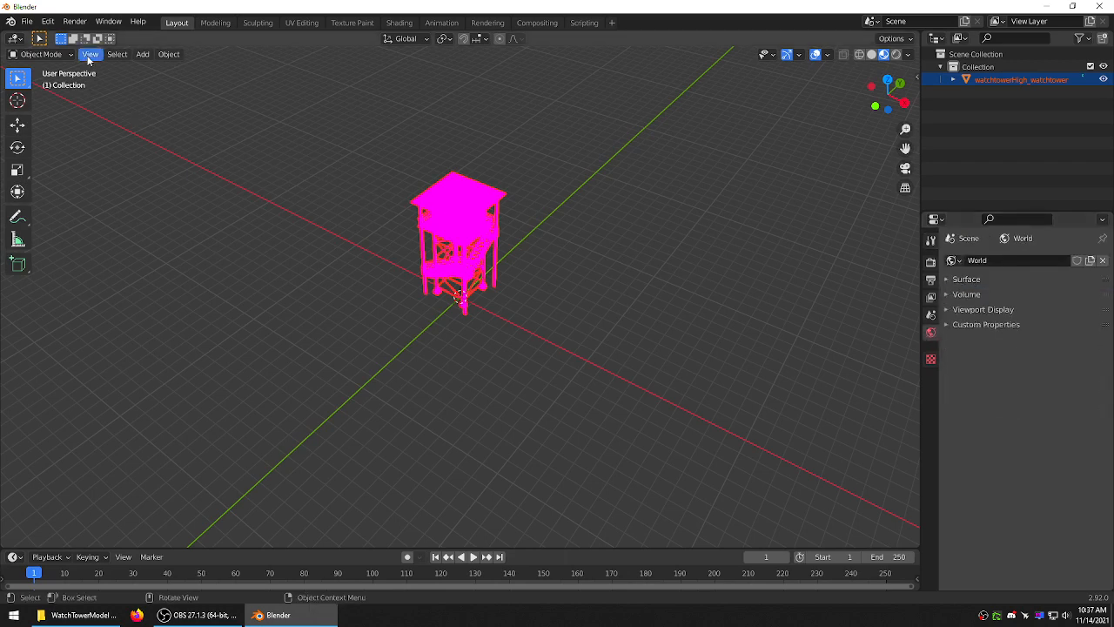
pyautogui.click(931, 241)
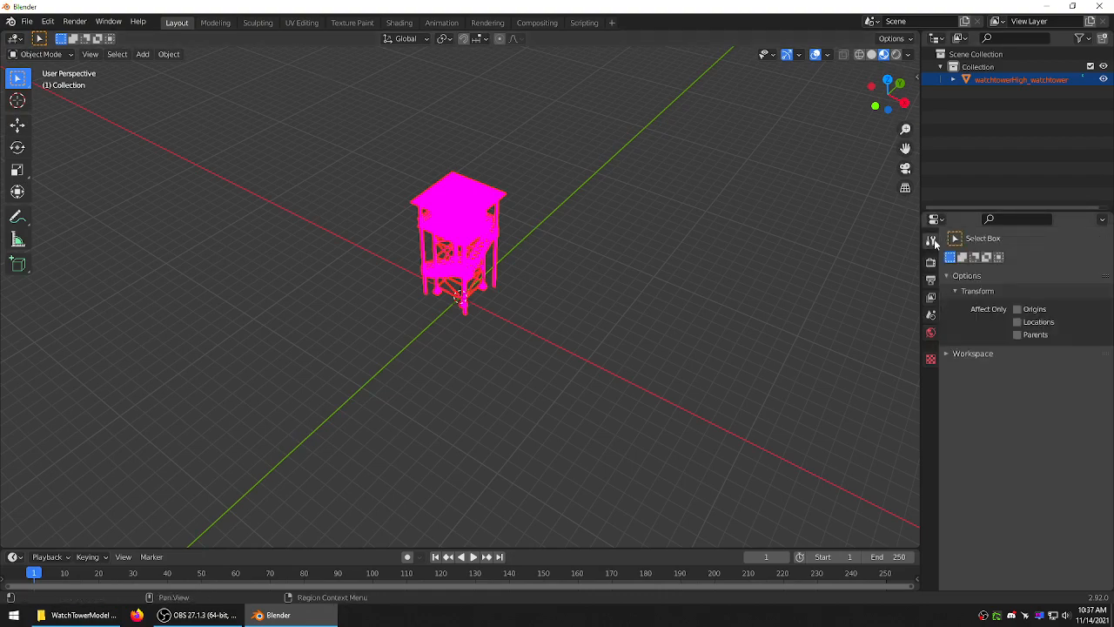
# - Quit Blender without saving the new scene, and open WatchTower.blend from the WatchTowerModel Folder
pyautogui.click(1099, 6)
pyautogui.click(612, 327)
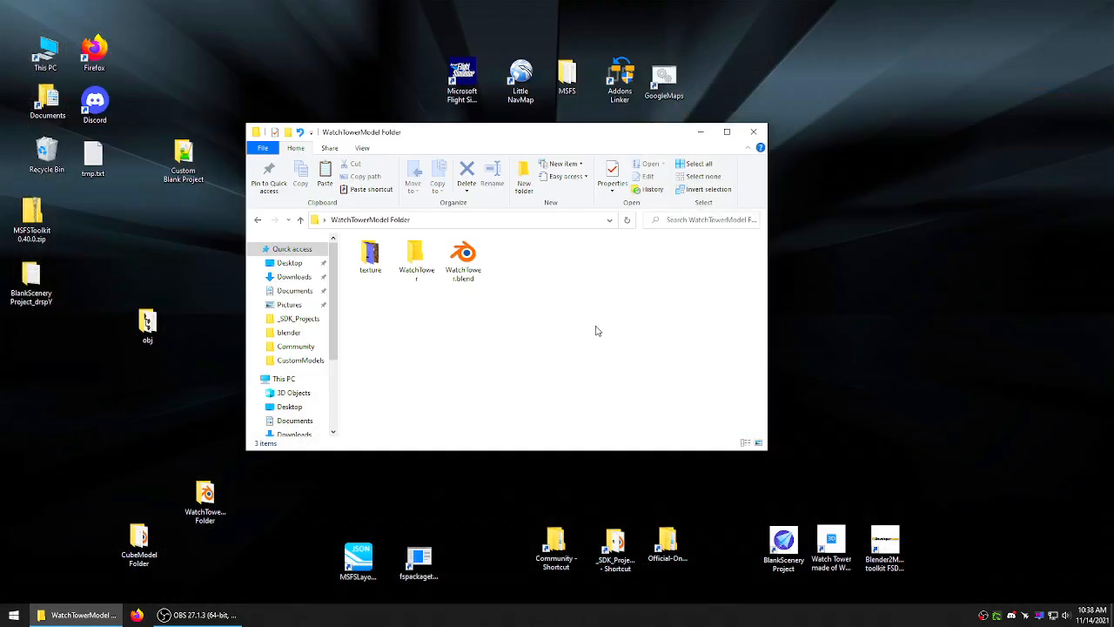
pyautogui.click(462, 257)
pyautogui.doubleClick(459, 256)
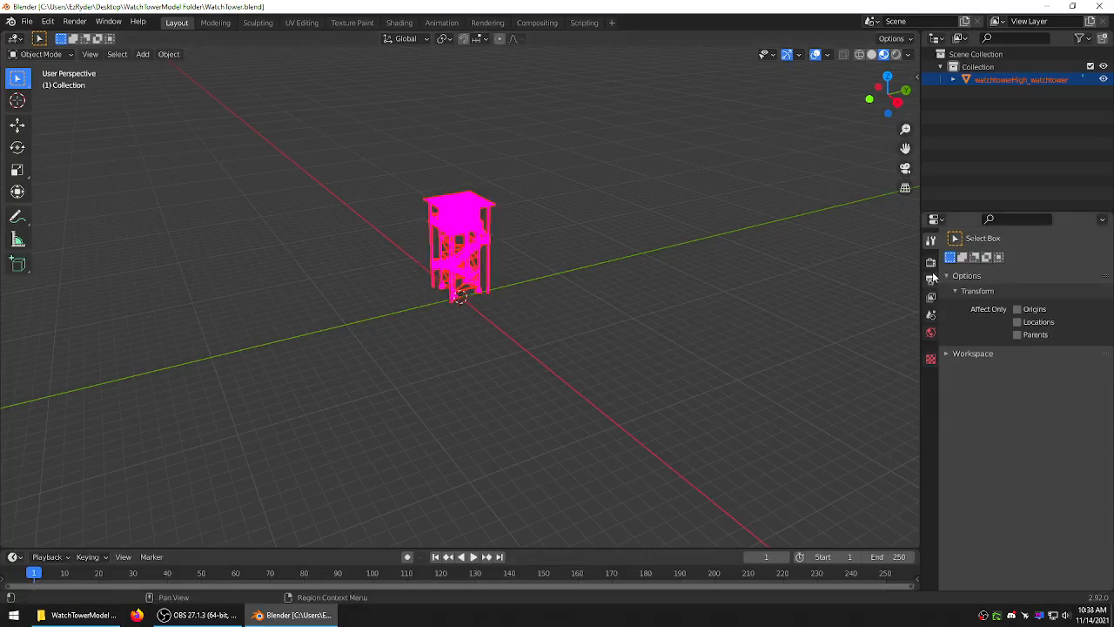
# - Split the 3D viewport vertically and turn the new narrower area into an Image Editor
pyautogui.click(930, 332)
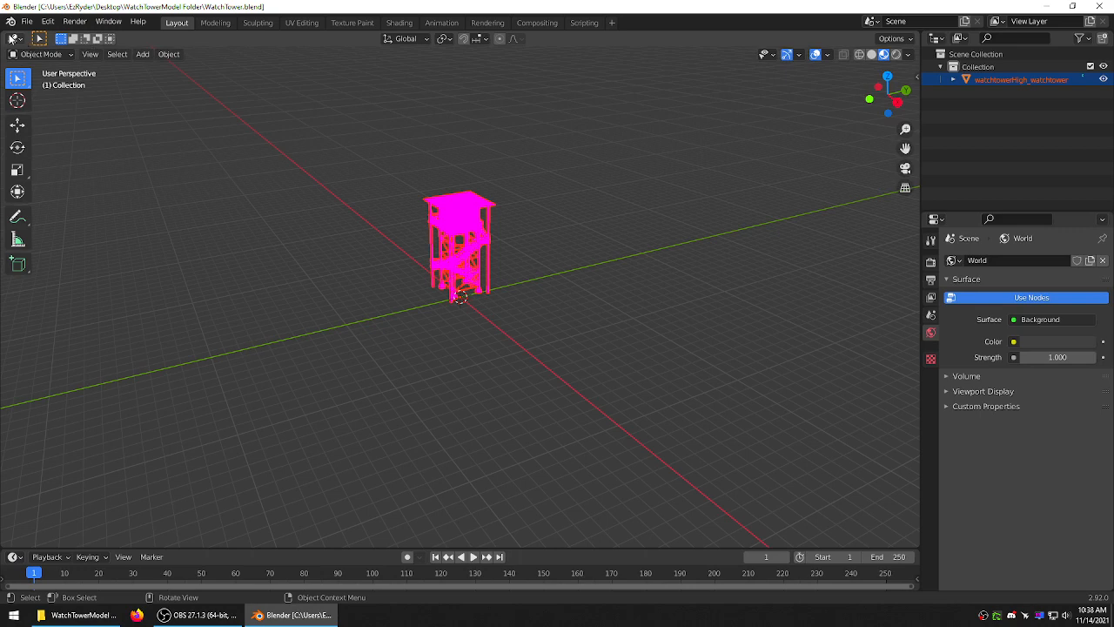
pyautogui.moveTo(4, 33); pyautogui.dragTo(303, 153)
pyautogui.click(24, 40)
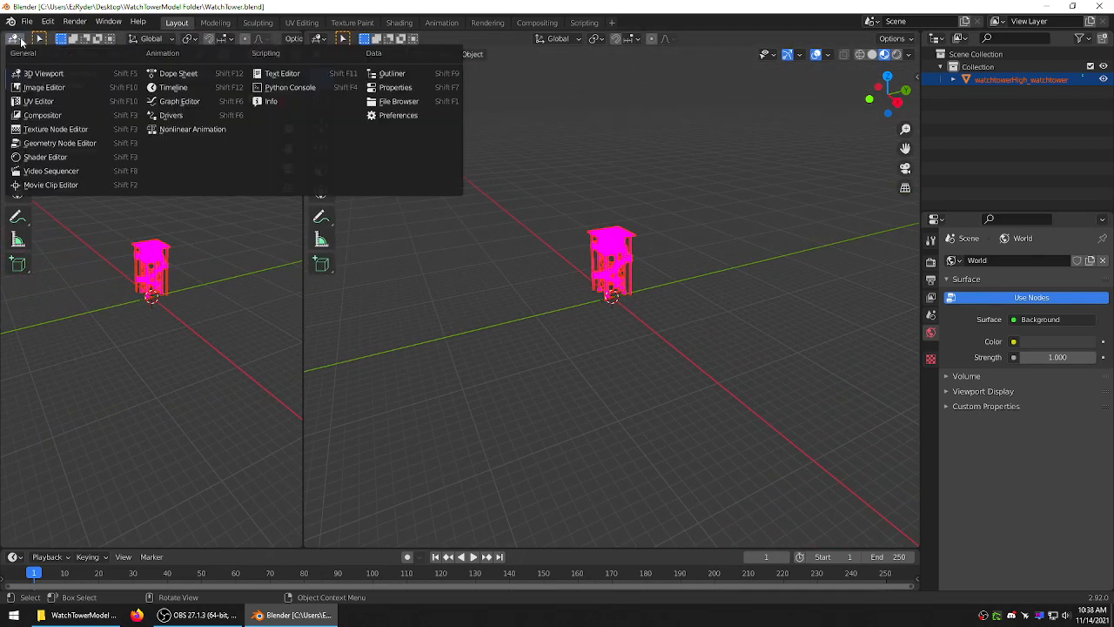
pyautogui.click(105, 90)
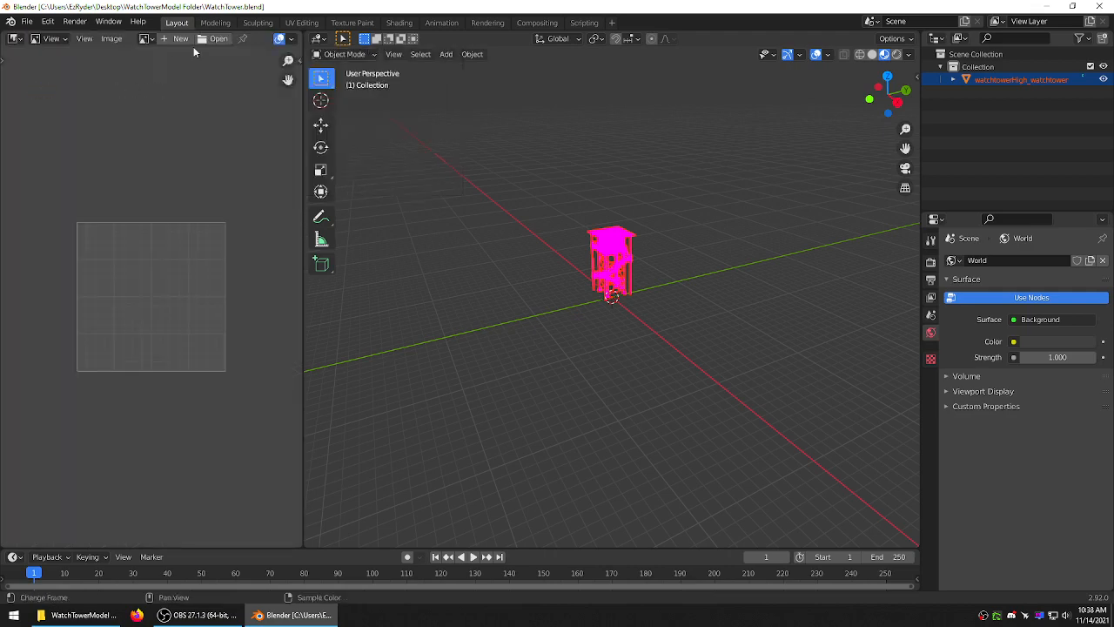
# - Load Wood_Tower_Col.jpg from the project's texture folder into the Image Editor
pyautogui.click(149, 39)
pyautogui.click(217, 39)
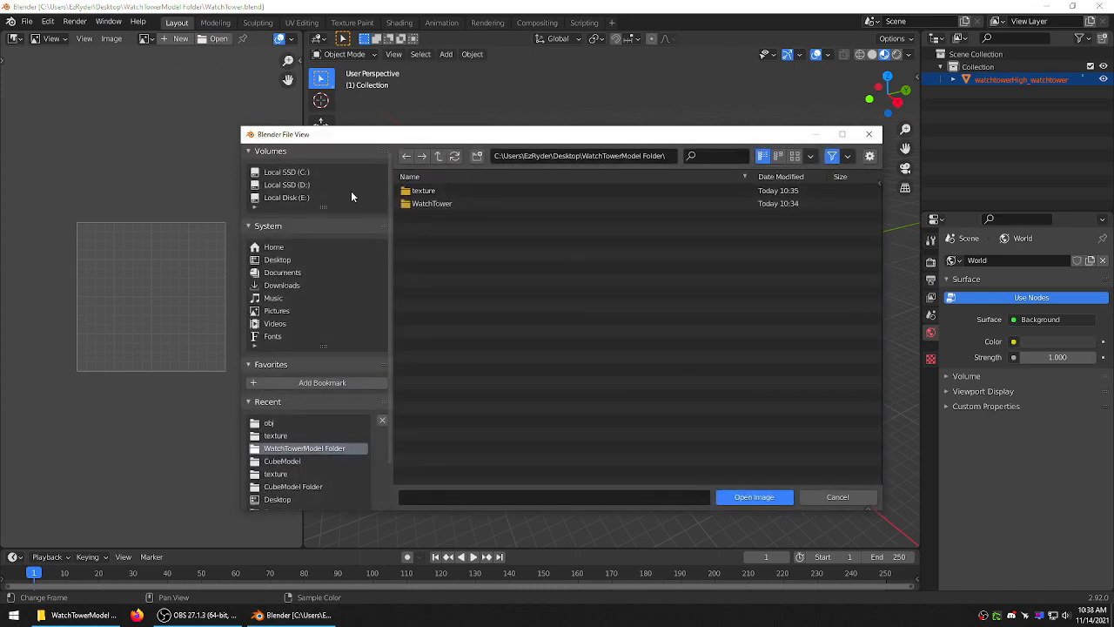
pyautogui.click(415, 204)
pyautogui.click(414, 195)
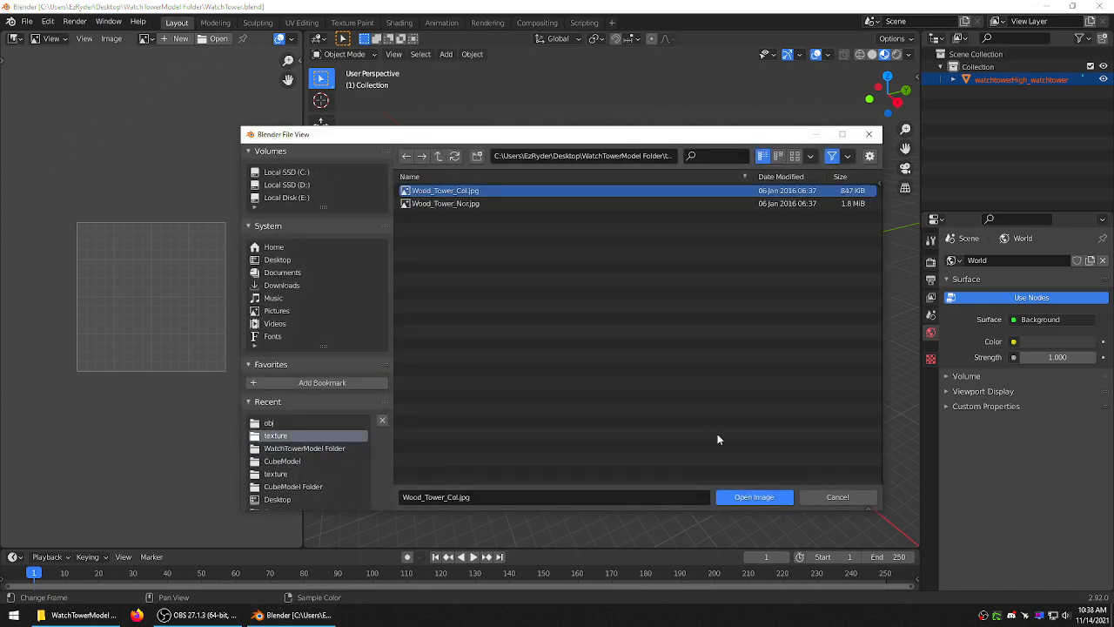
pyautogui.click(753, 496)
pyautogui.scroll(-8, 218, 263)
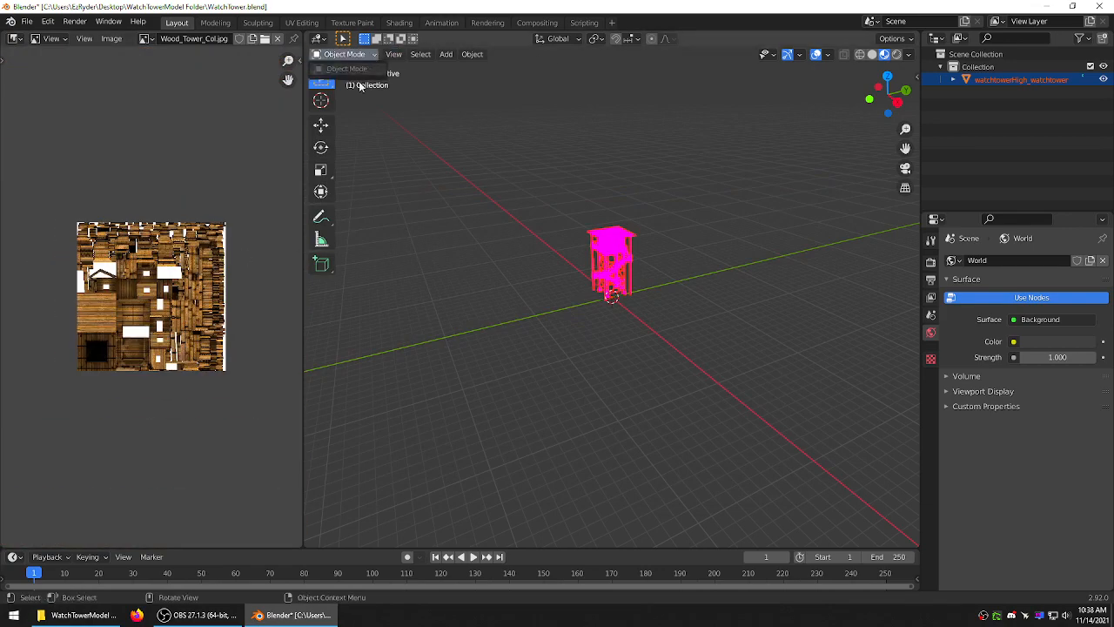
# - Make watchtowerHigh_watchtower the active object and switch it to Texture Paint mode
pyautogui.click(517, 184)
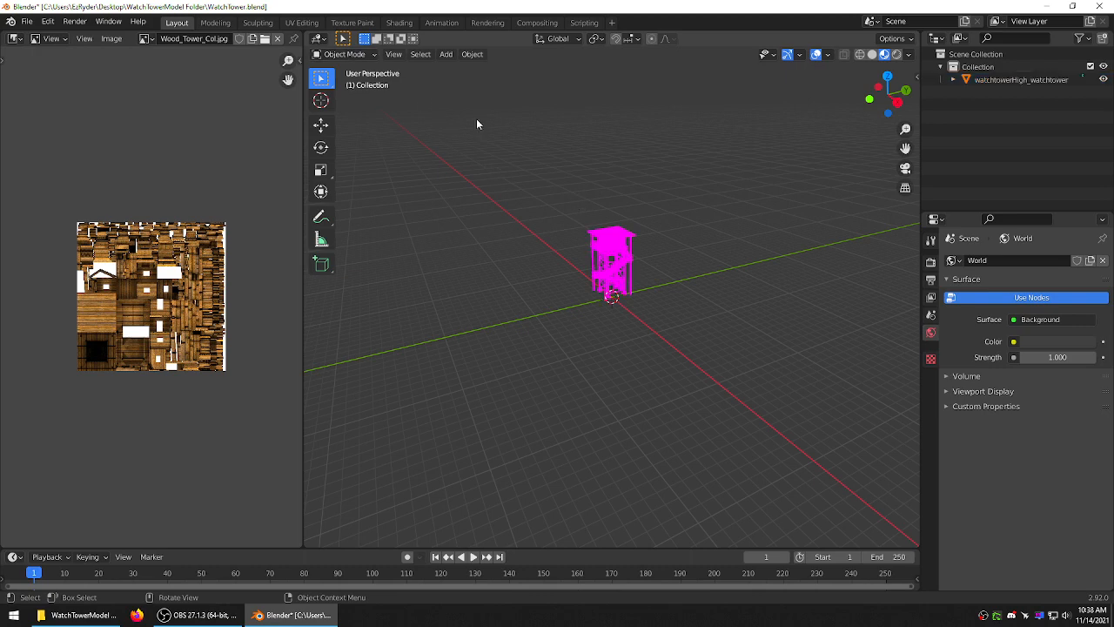
pyautogui.click(992, 79)
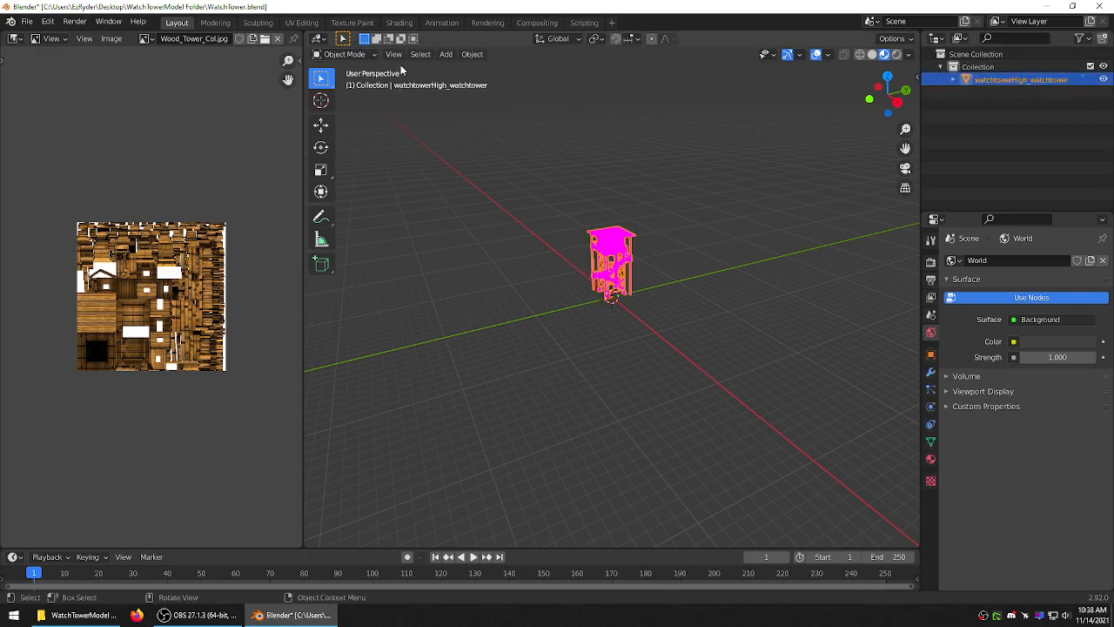
pyautogui.click(362, 54)
pyautogui.click(356, 134)
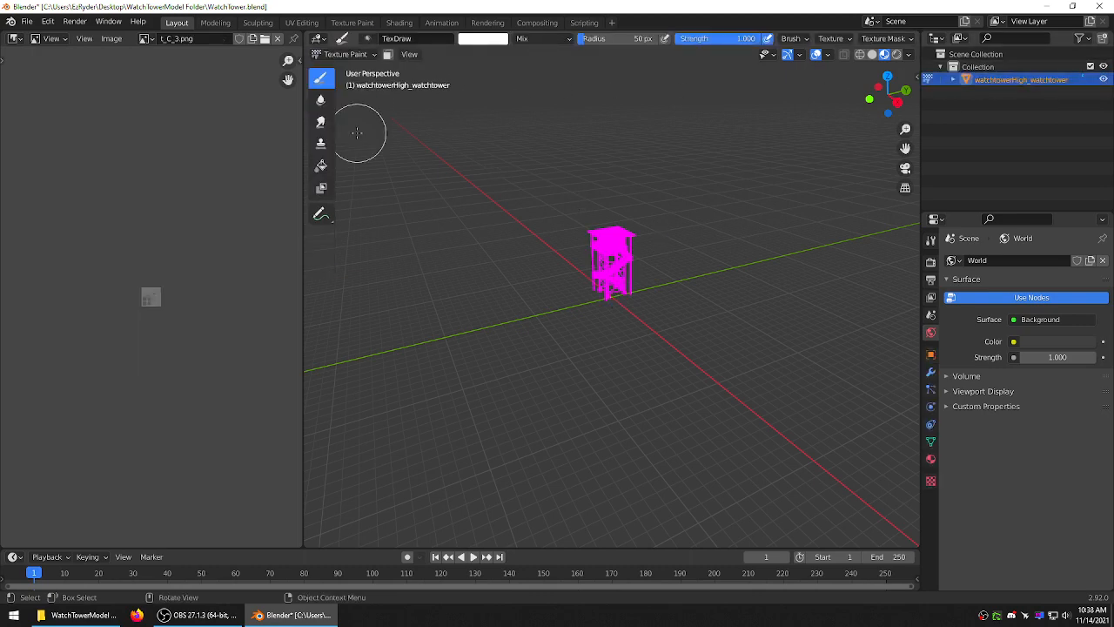
# - Set the MSFS material mode of the watchtower material to MSFS Standard
pyautogui.click(930, 460)
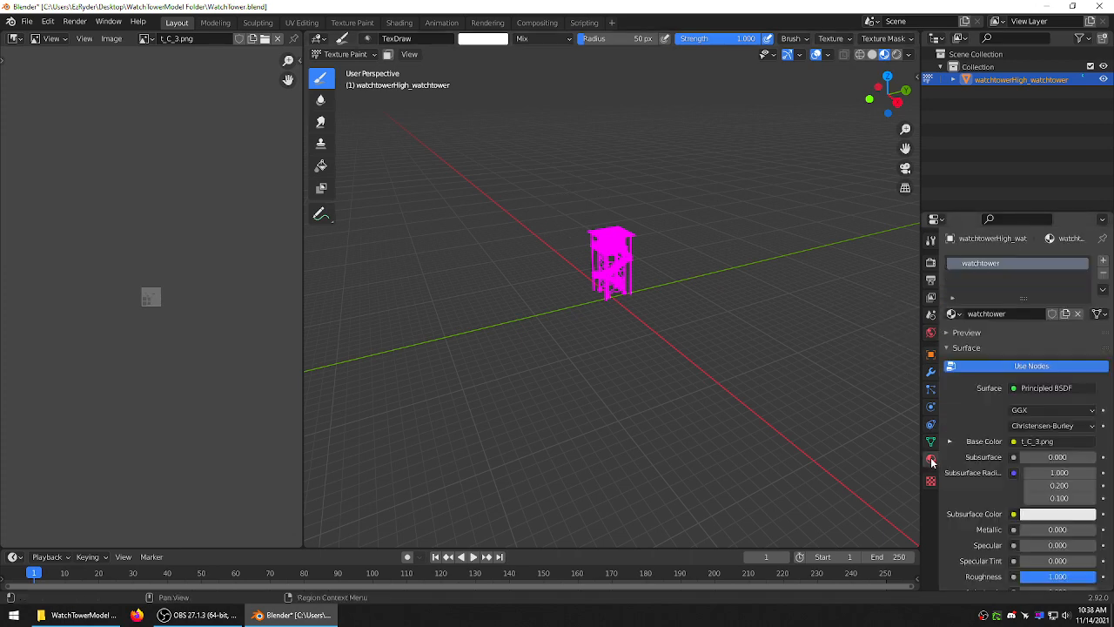
pyautogui.click(948, 347)
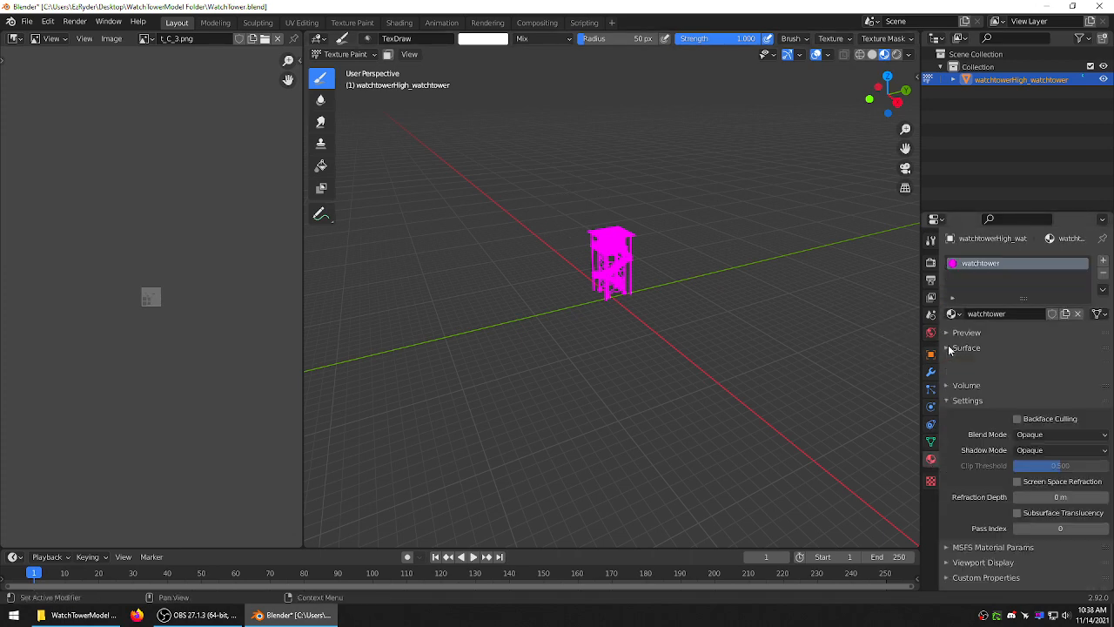
pyautogui.click(948, 378)
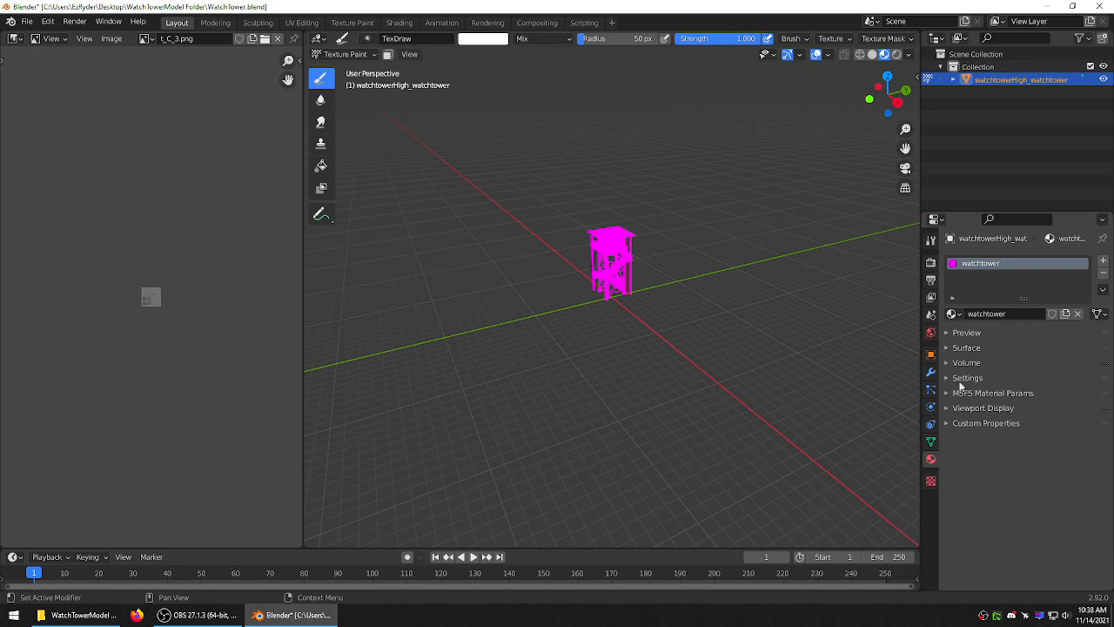
pyautogui.click(956, 392)
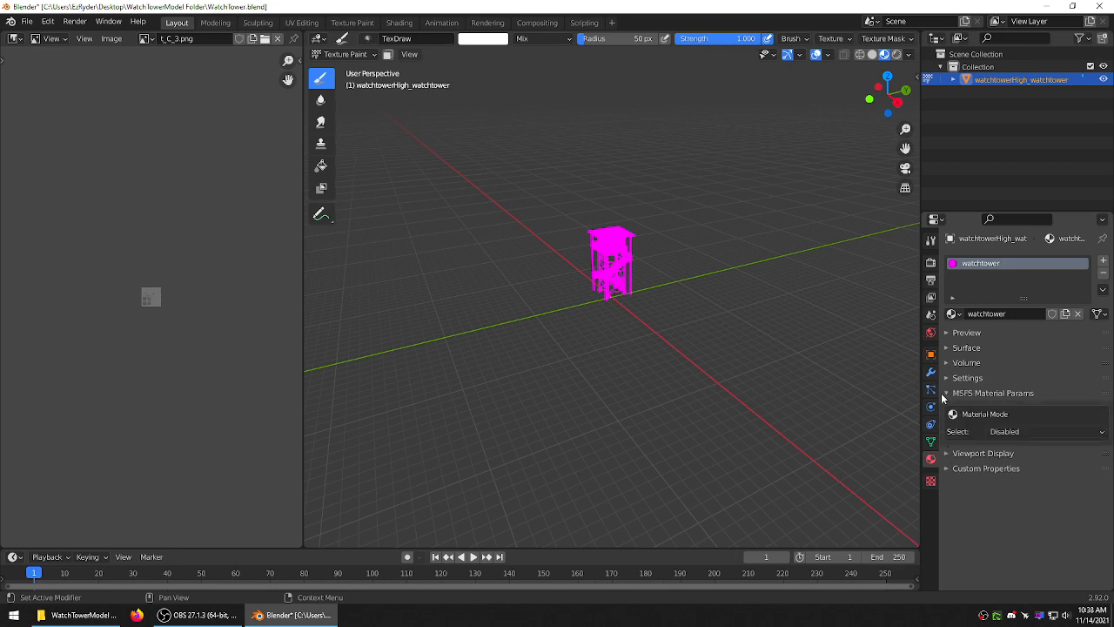
pyautogui.click(1016, 432)
pyautogui.click(1007, 403)
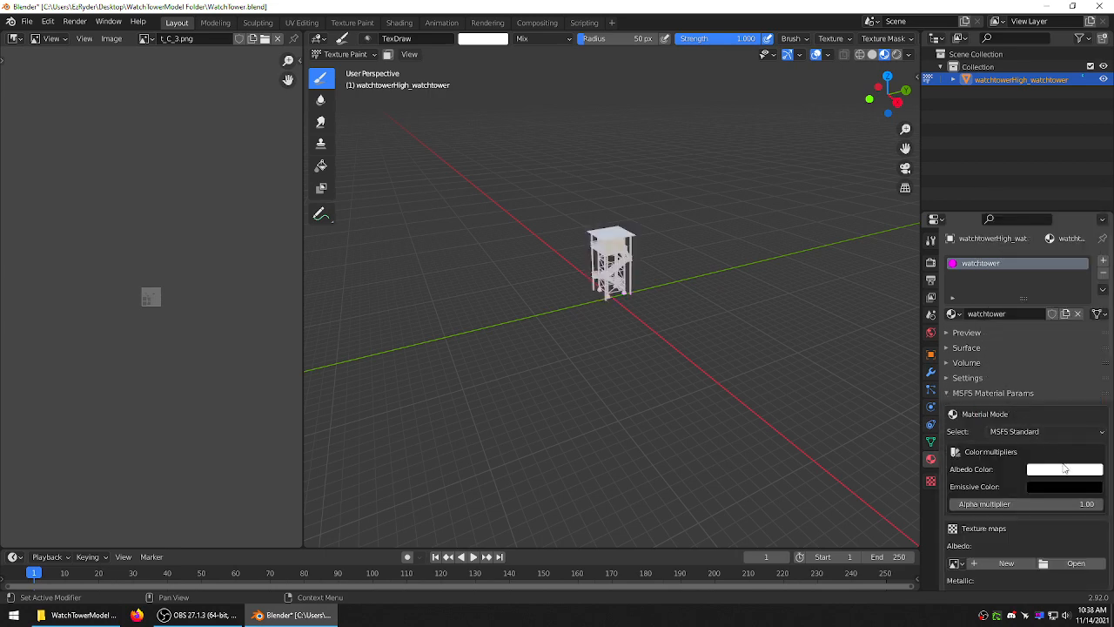
# - Assign Wood_Tower_Col.jpg as the albedo texture map of the watchtower material
pyautogui.scroll(-3, 1065, 470)
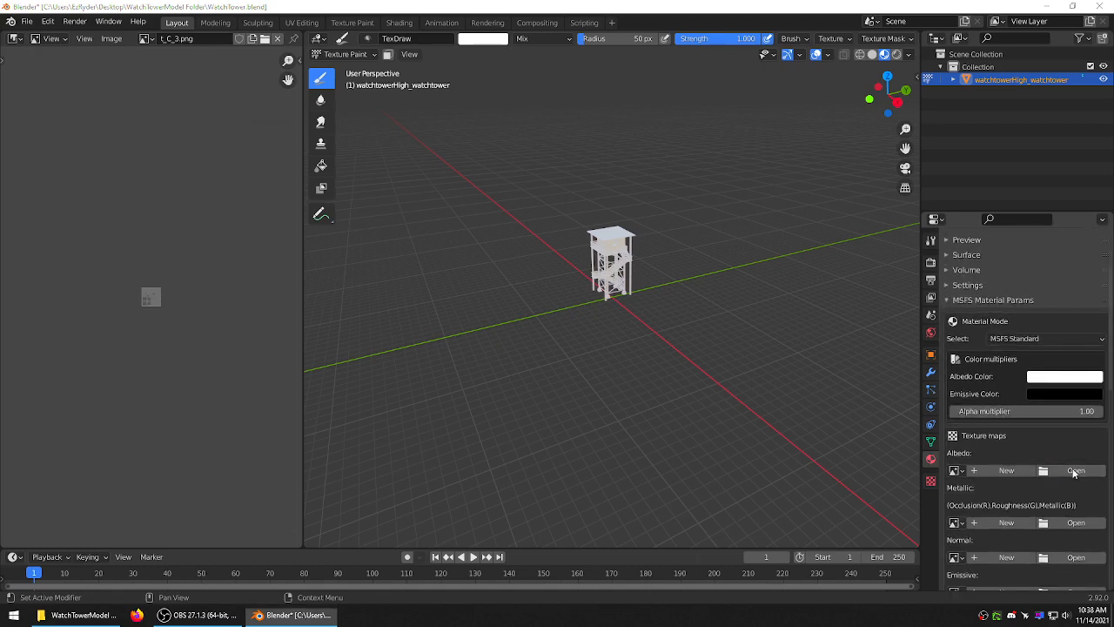
pyautogui.click(1074, 471)
pyautogui.doubleClick(433, 191)
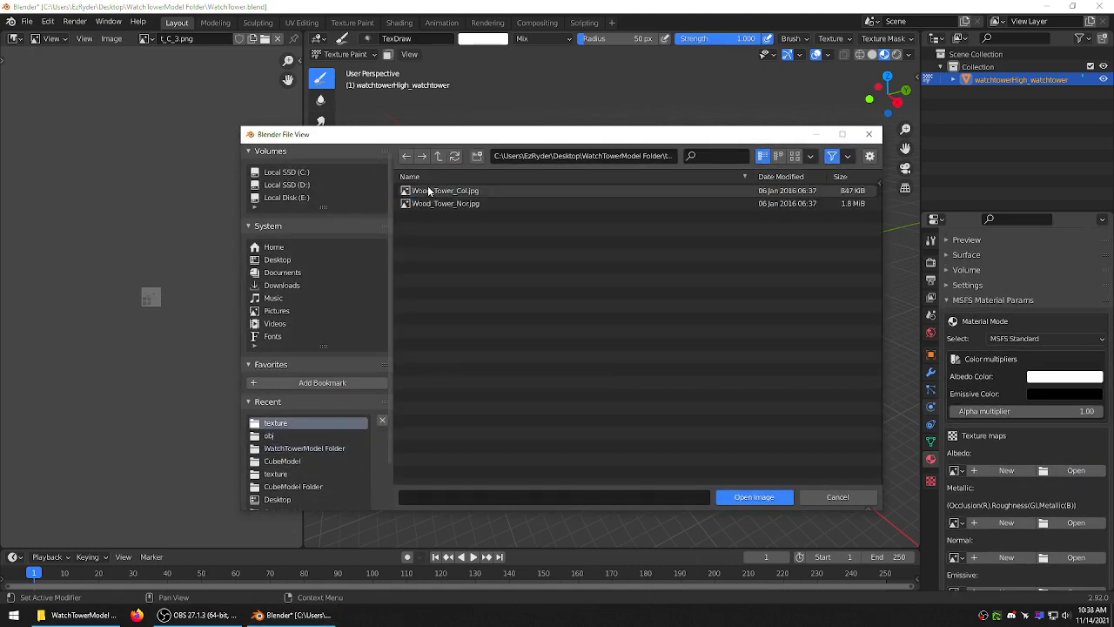
pyautogui.click(432, 191)
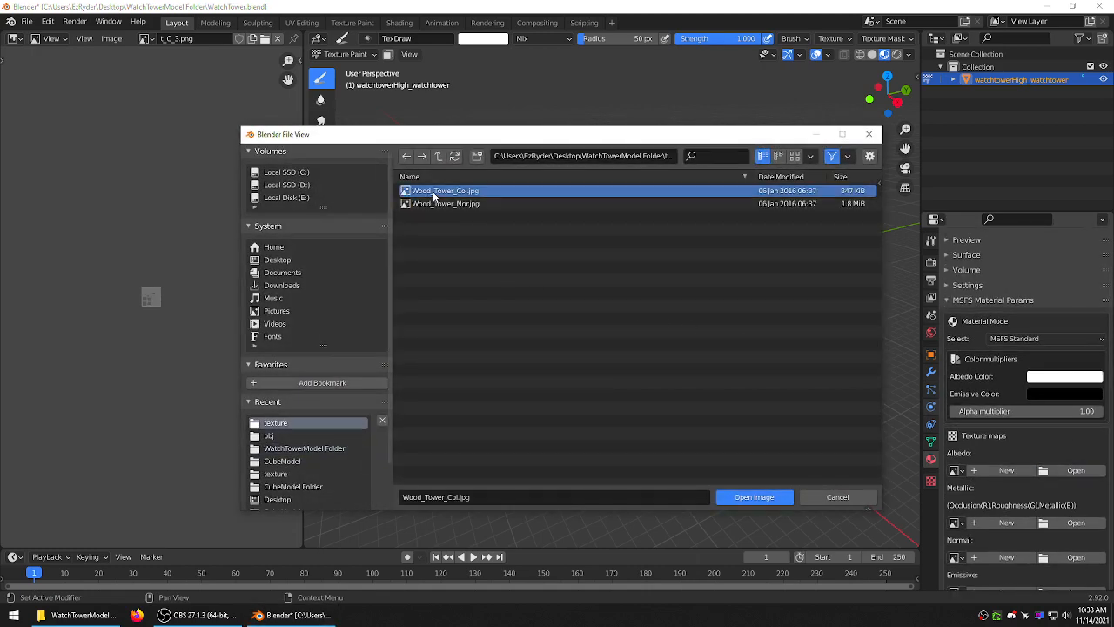
pyautogui.click(753, 496)
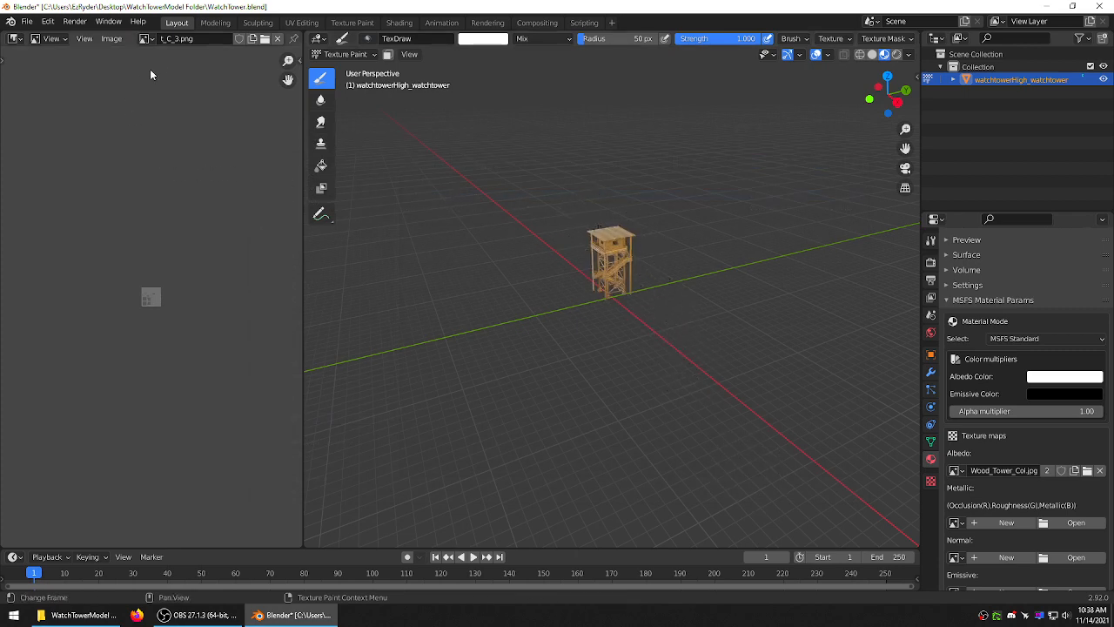
# - Show Wood_Tower_Col.jpg instead of t_C_3.png in the Image Editor and enlarge it
pyautogui.click(154, 41)
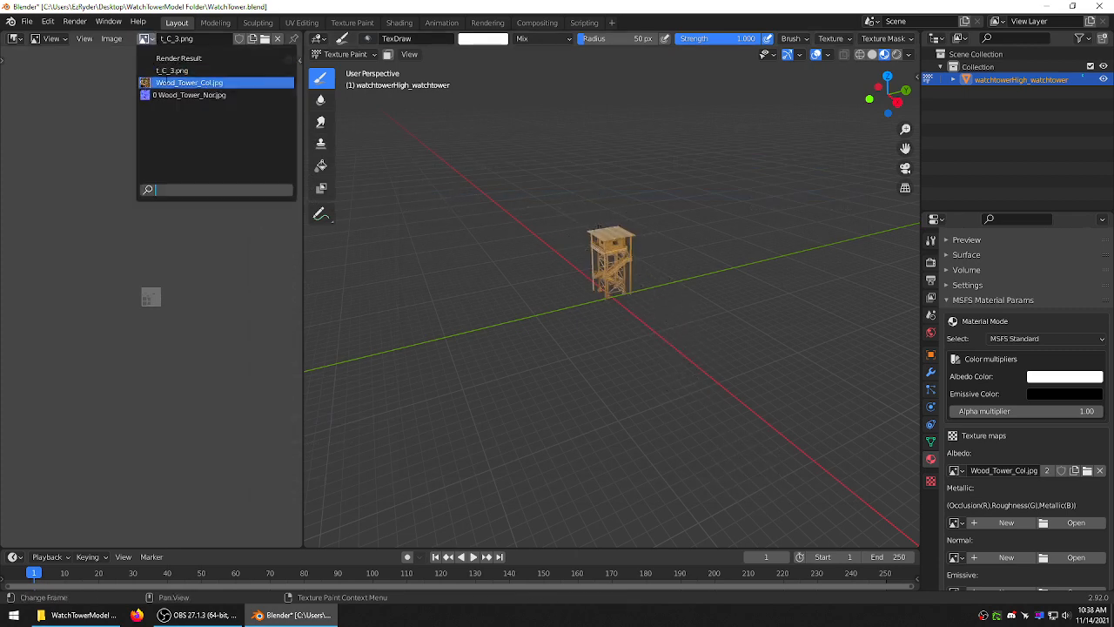
pyautogui.click(166, 80)
pyautogui.scroll(-2, 86, 226)
pyautogui.scroll(4, 85, 225)
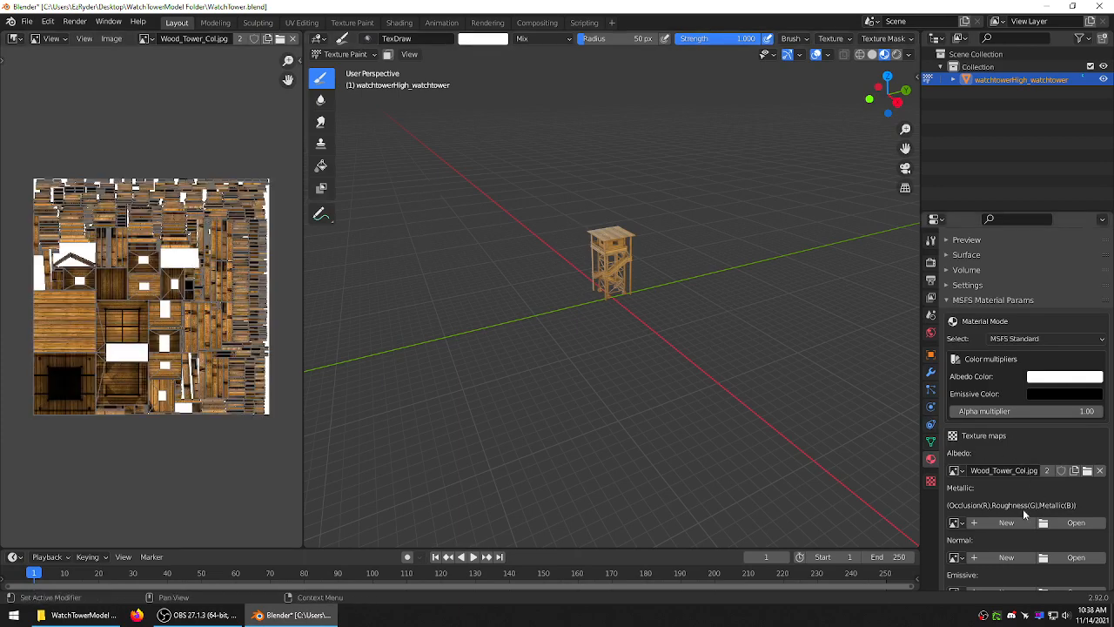
# - Assign Wood_Tower_Nor.jpg from the texture folder as the normal texture map of the watchtower material
pyautogui.scroll(-2, 1022, 488)
pyautogui.click(1067, 511)
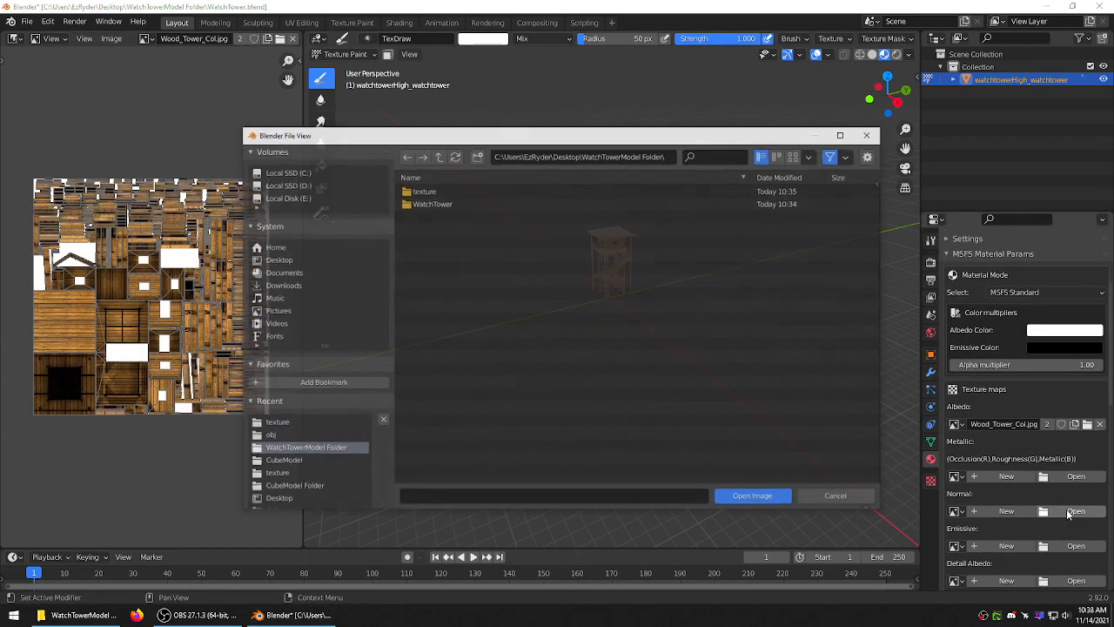
pyautogui.click(423, 191)
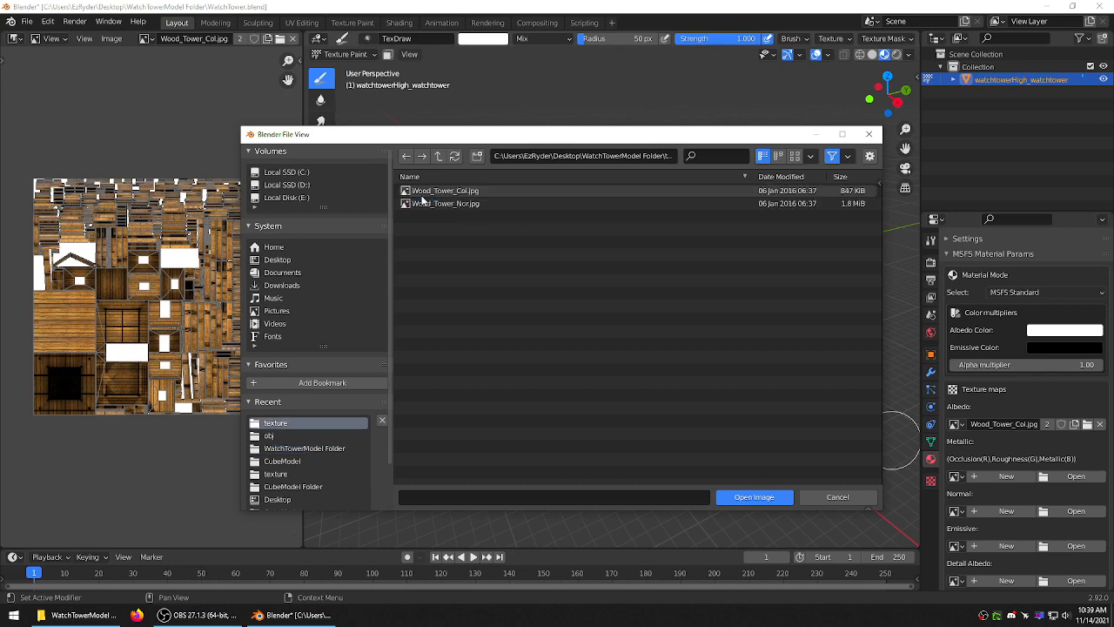
pyautogui.click(439, 204)
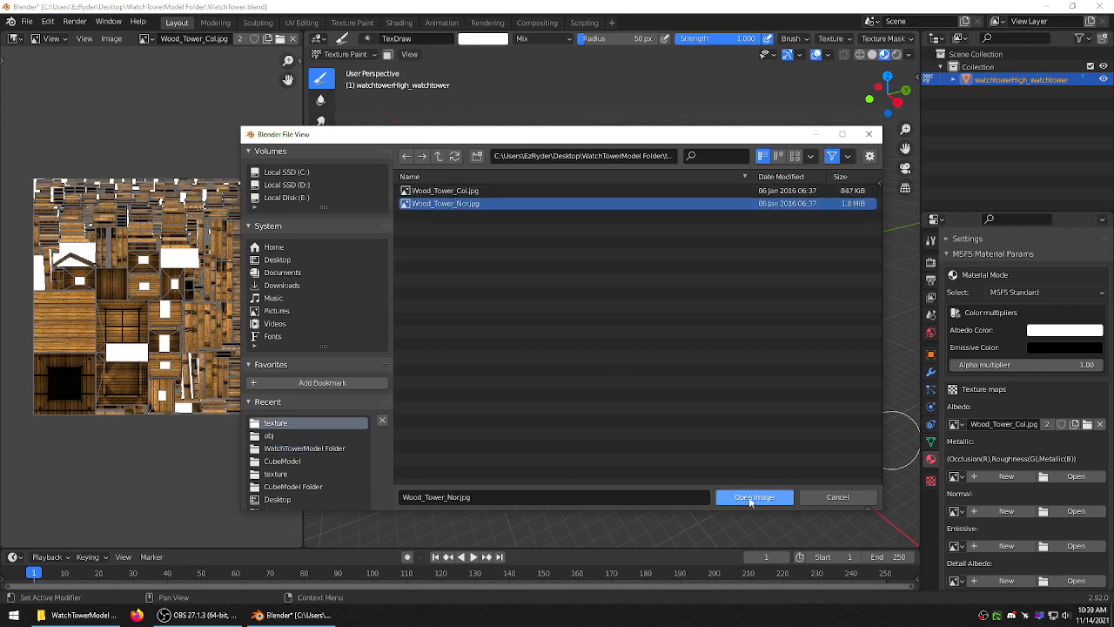
pyautogui.click(750, 497)
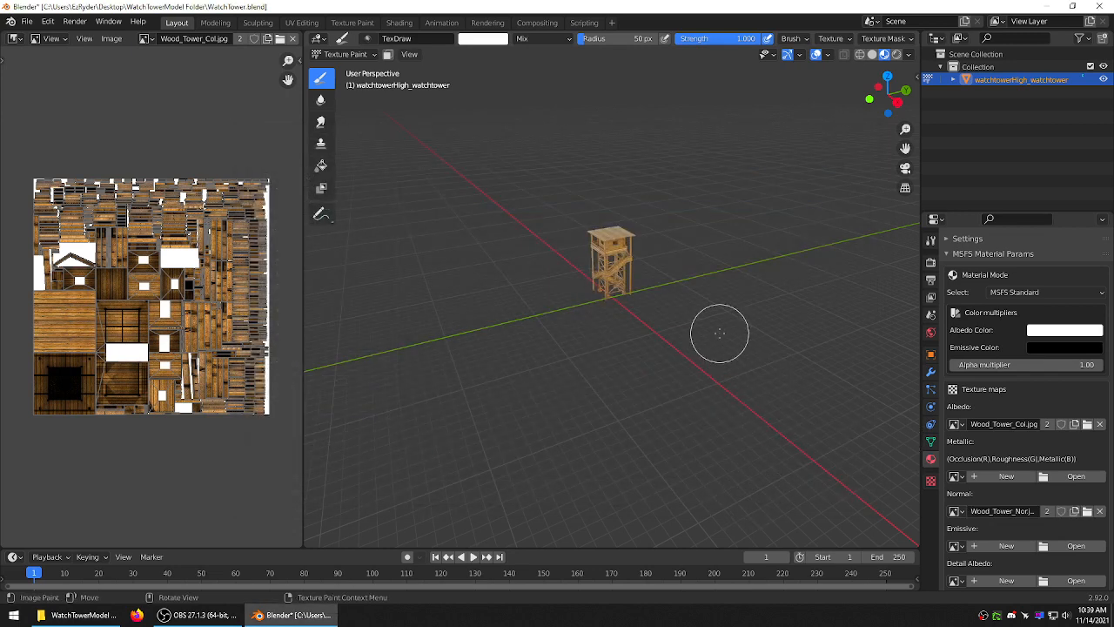
# - Examine the textured tower up close and the list of images loaded in the Image Editor
pyautogui.moveTo(512, 243); pyautogui.dragTo(561, 224, button='middle')
pyautogui.scroll(4, 542, 235)
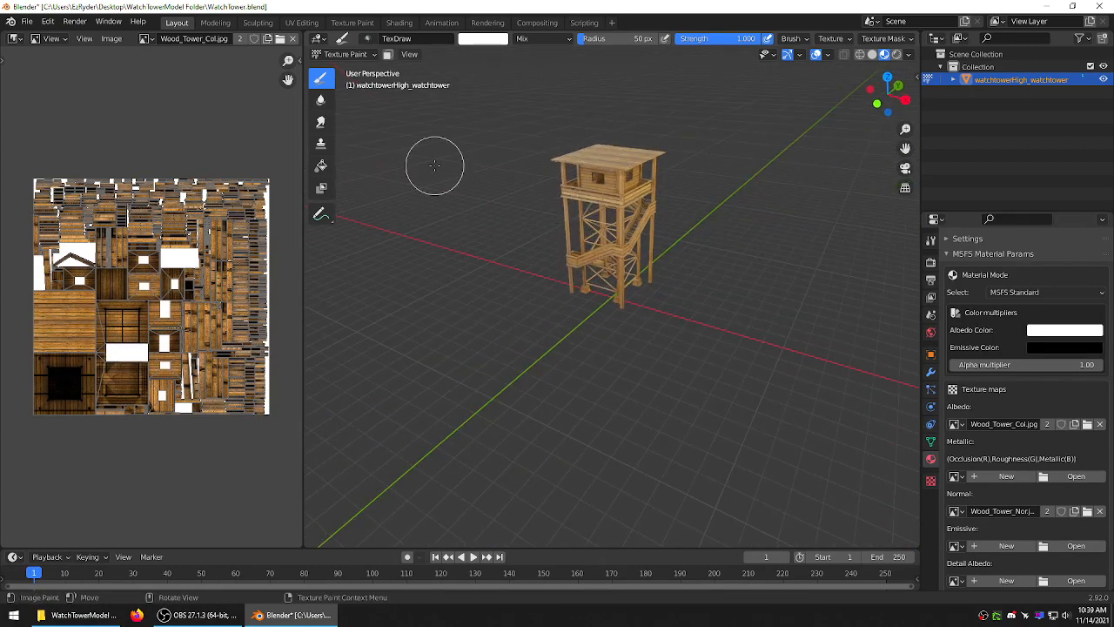
pyautogui.click(146, 38)
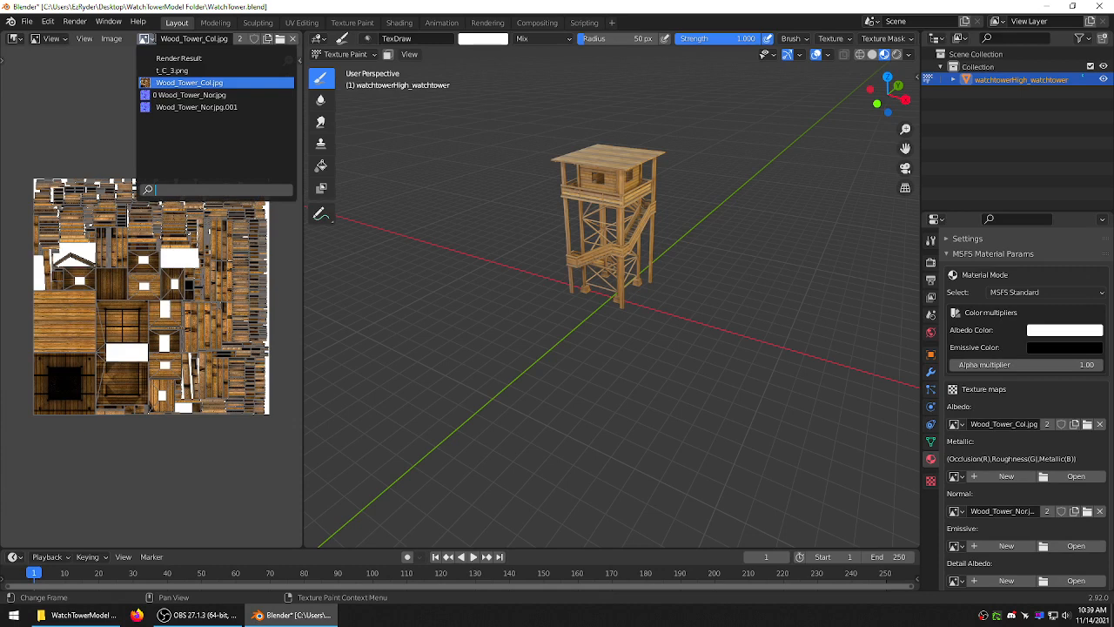
pyautogui.click(124, 53)
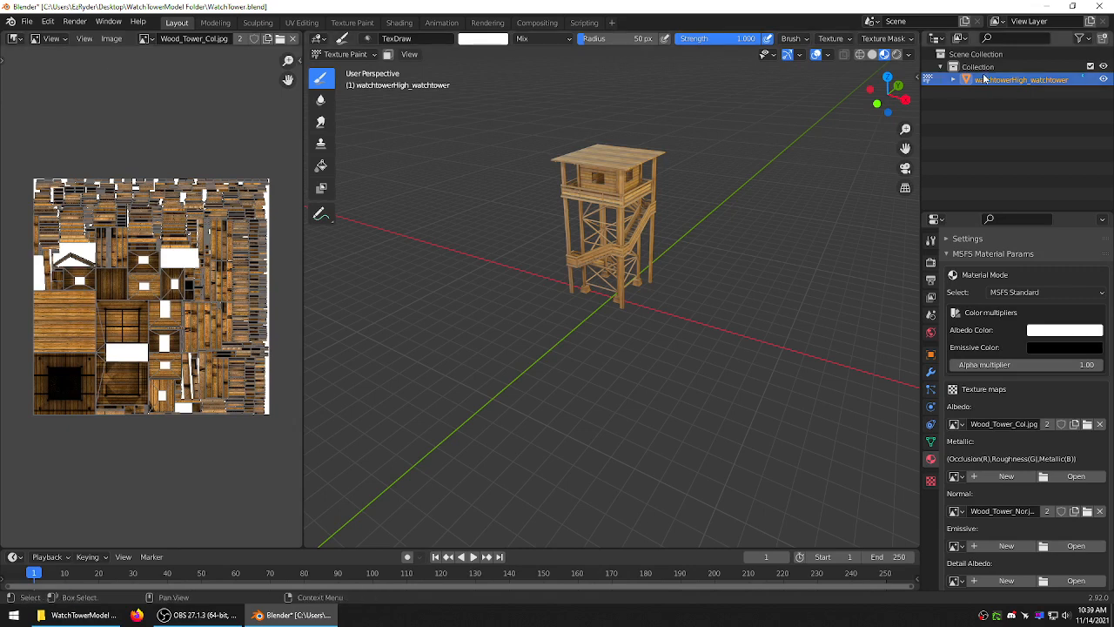
pyautogui.click(969, 139)
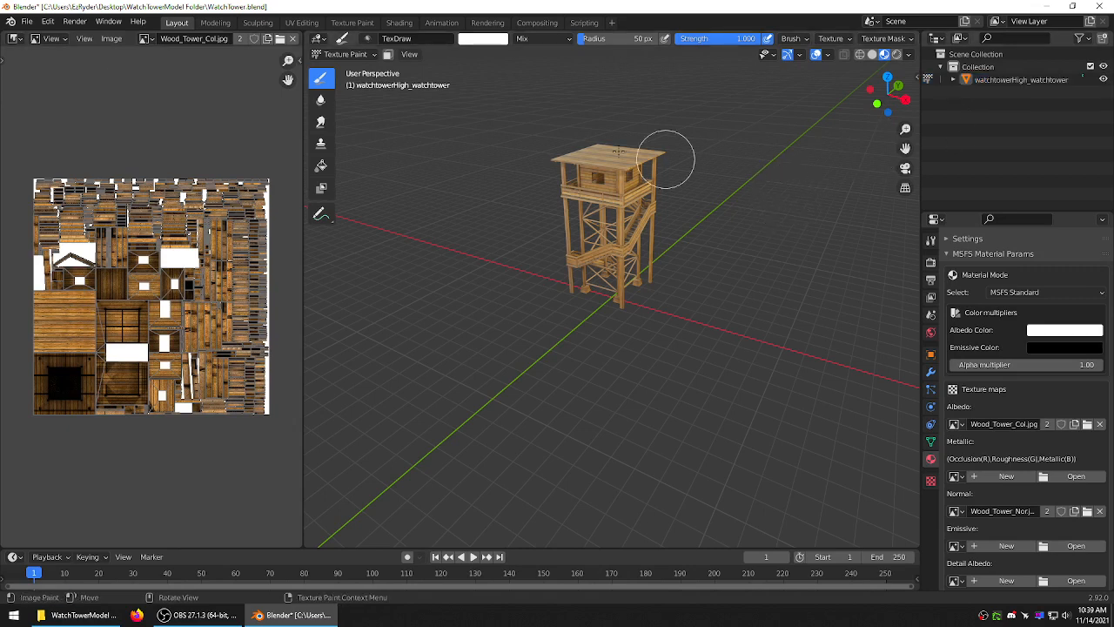
# - Return from Texture Paint to Object Mode and select the watchtowerHigh_watchtower object
pyautogui.click(349, 55)
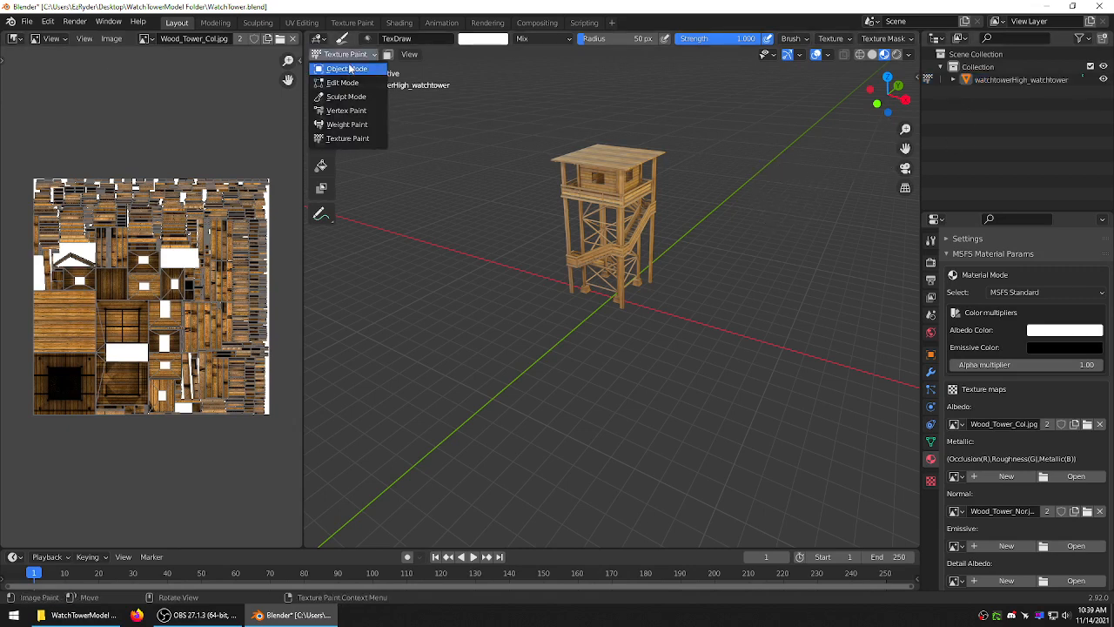
pyautogui.click(353, 68)
pyautogui.click(973, 80)
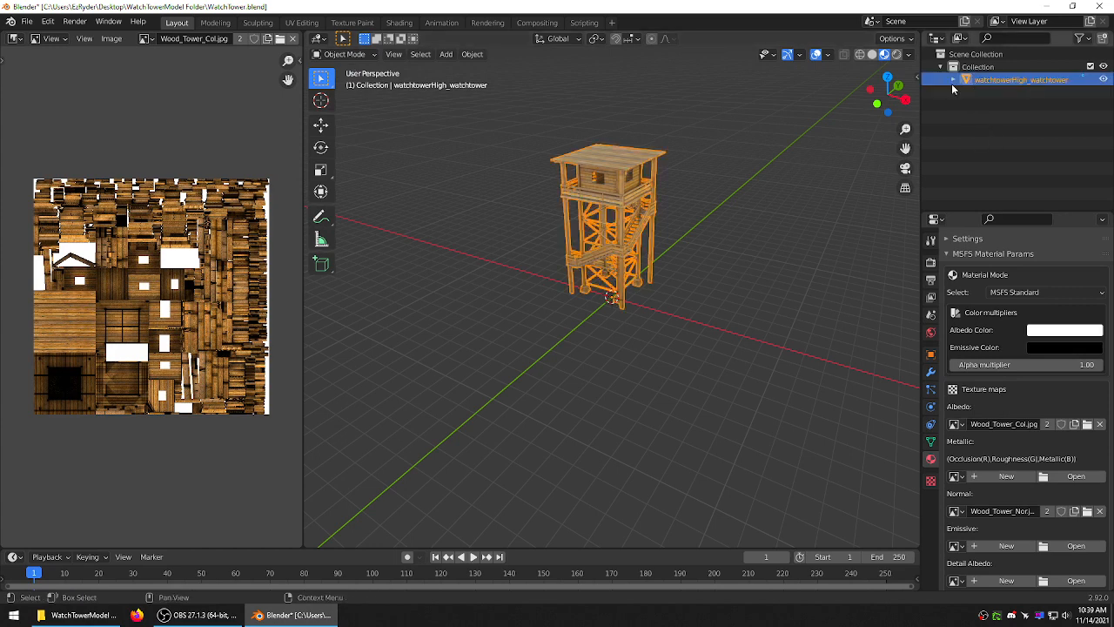
# - Save the current WatchTower.blend file with the textured tower
pyautogui.scroll(-2, 661, 161)
pyautogui.moveTo(635, 178); pyautogui.dragTo(601, 162, button='middle')
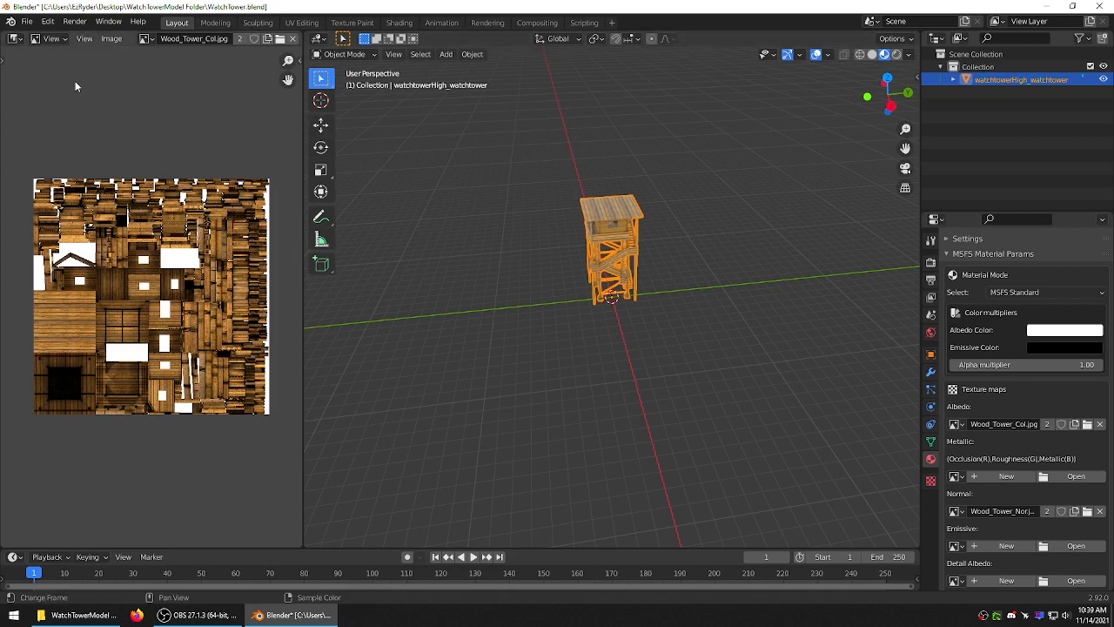
pyautogui.click(27, 21)
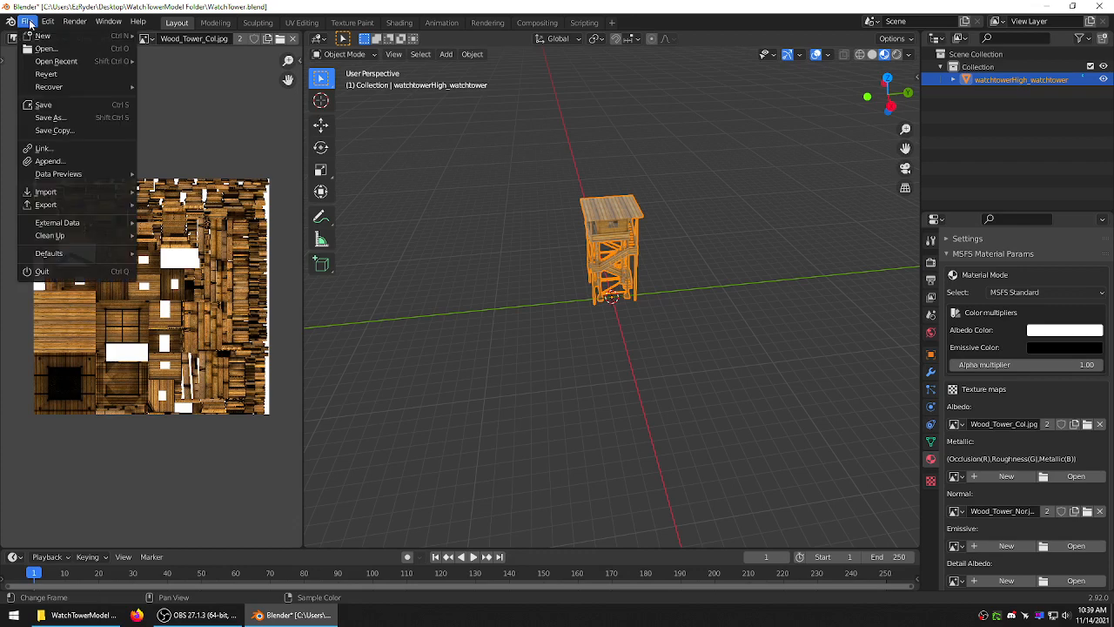
pyautogui.click(44, 105)
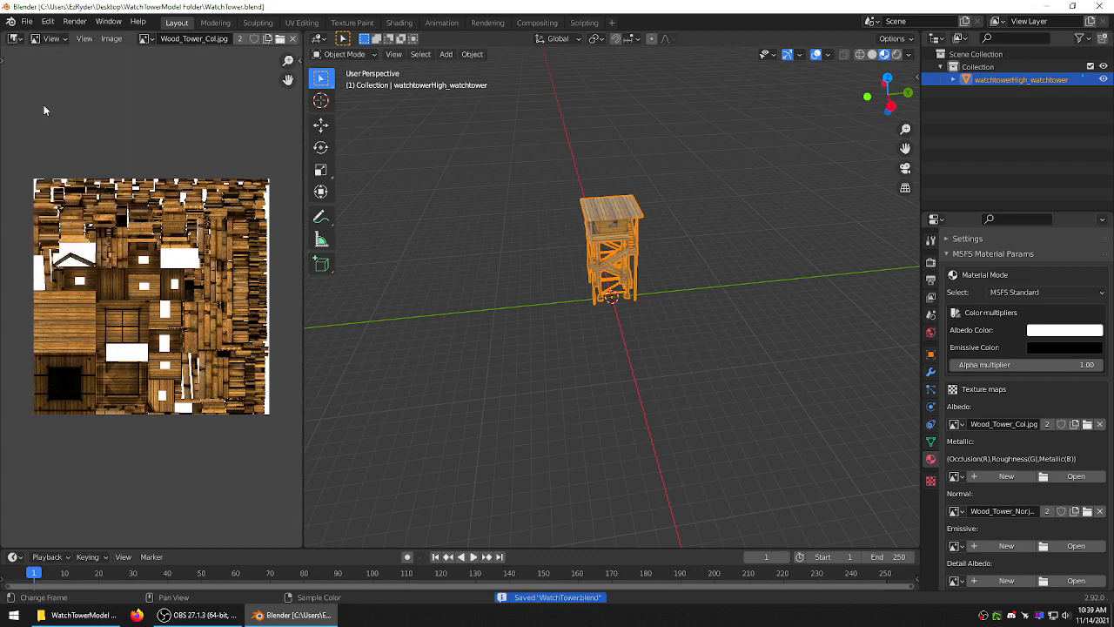
# - Start an extended glTF 2.0 export for MSFS with ../texture as the textures folder and the export settings remembered
pyautogui.click(27, 21)
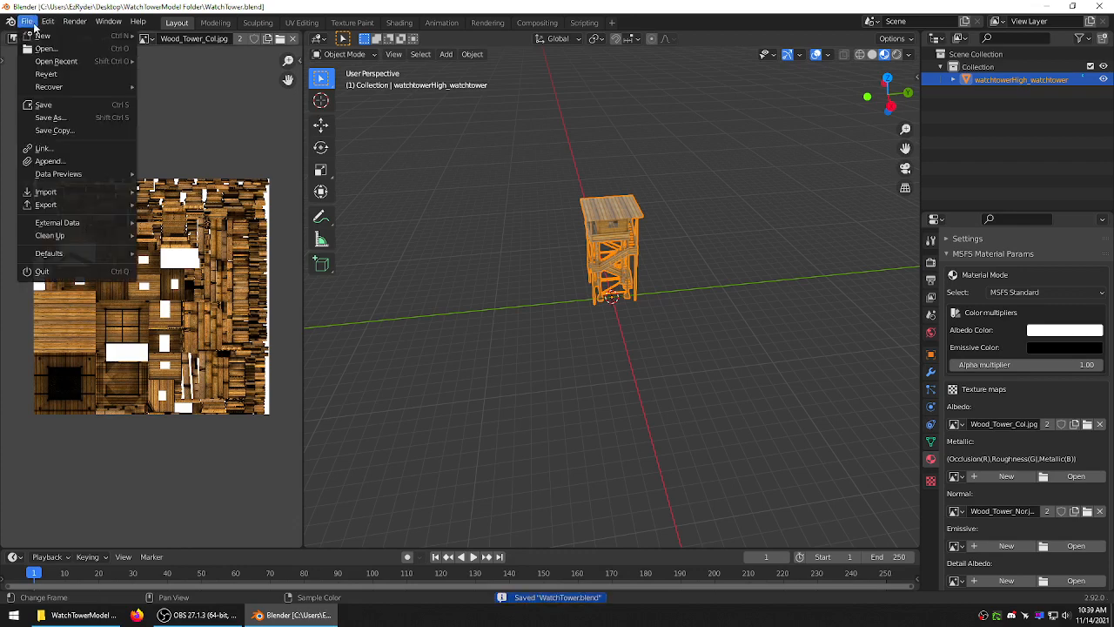
pyautogui.moveTo(66, 207)
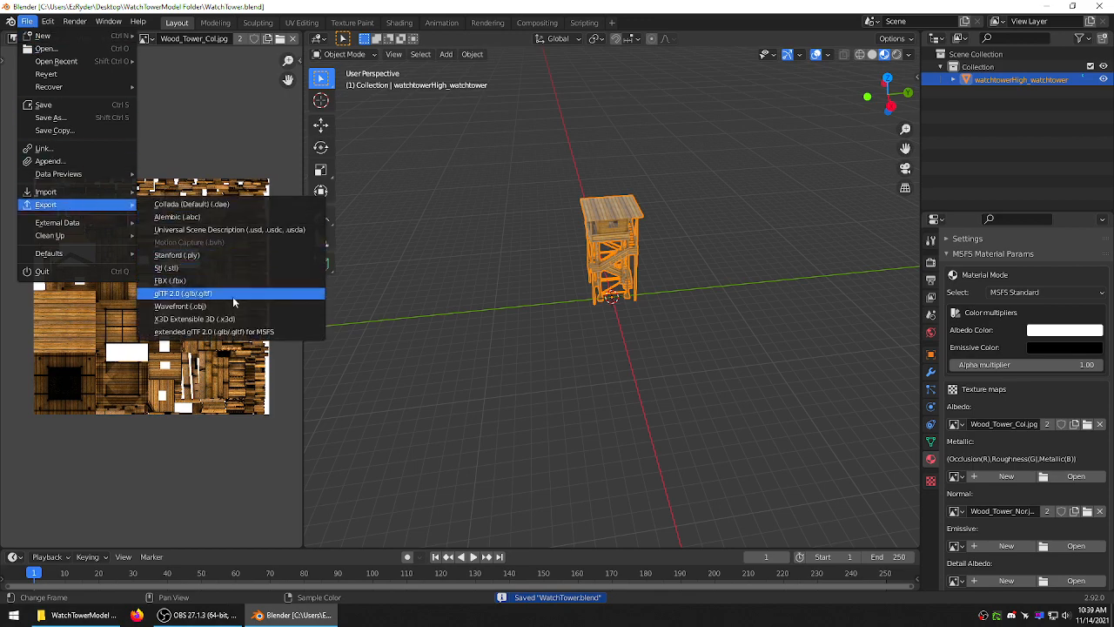
pyautogui.click(237, 330)
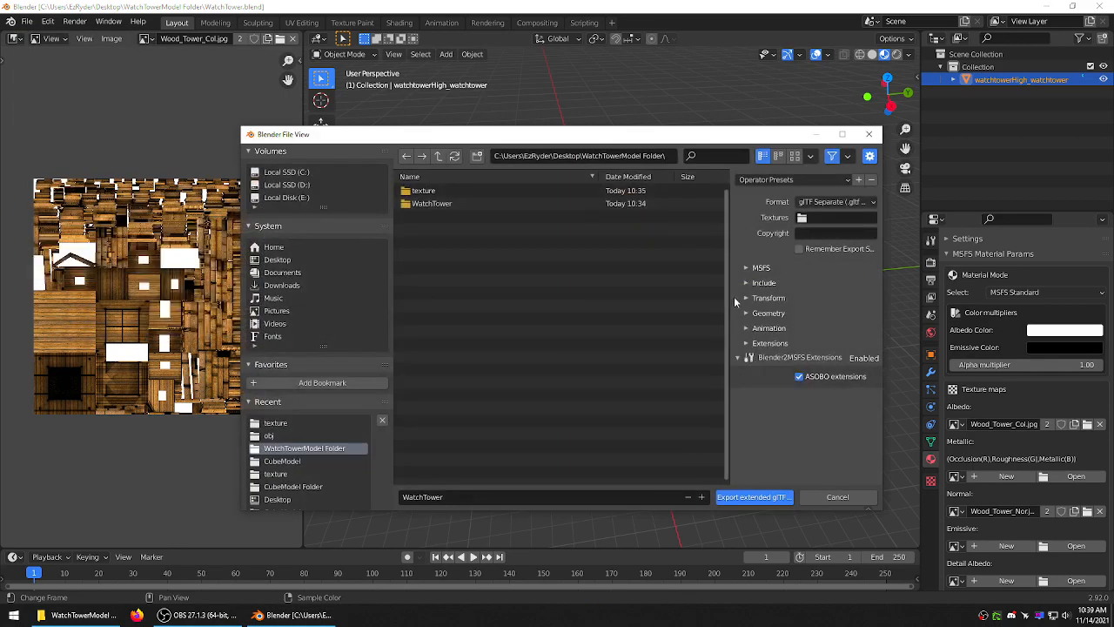
pyautogui.click(799, 249)
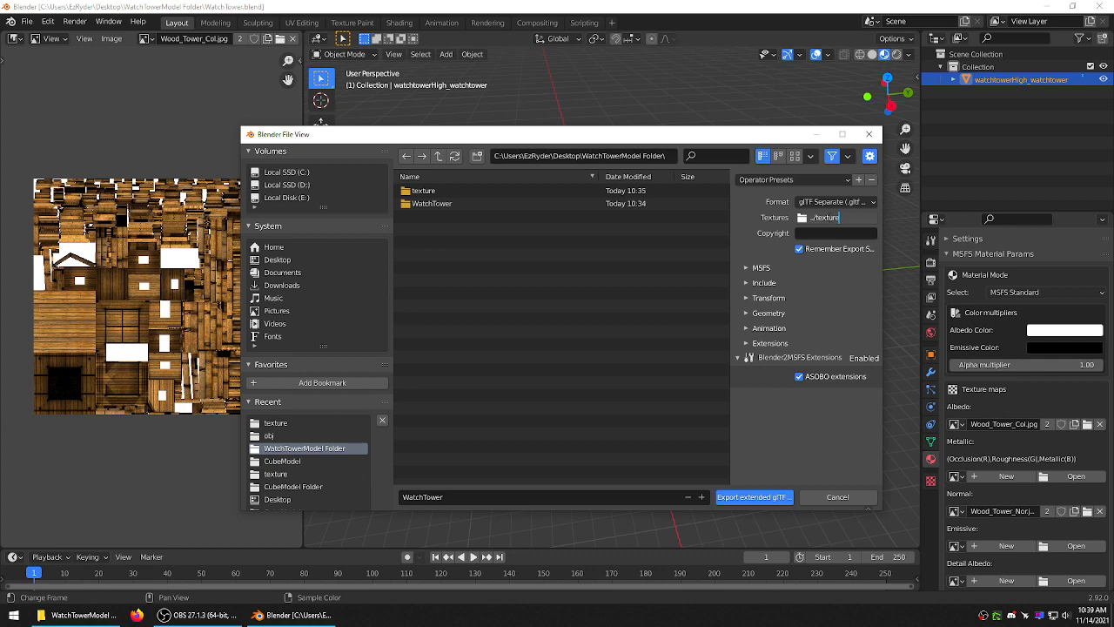
pyautogui.press('Return')
# - Enable XML generation and GUID generation in the MSFS export options and set the XML filename to WatchTower
pyautogui.click(745, 267)
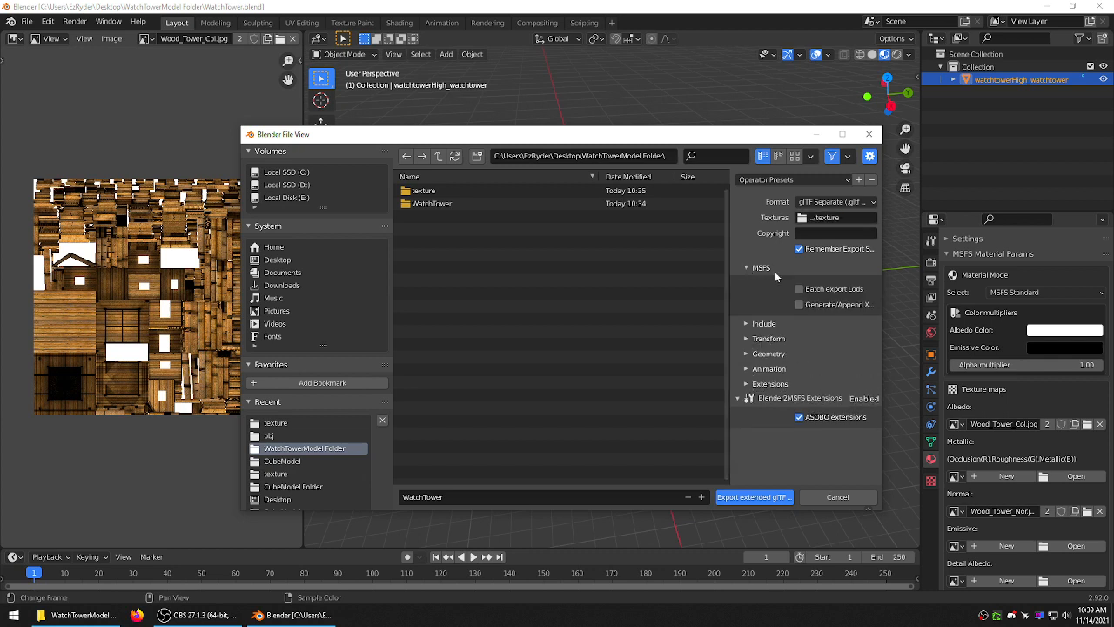
pyautogui.click(809, 304)
pyautogui.click(799, 335)
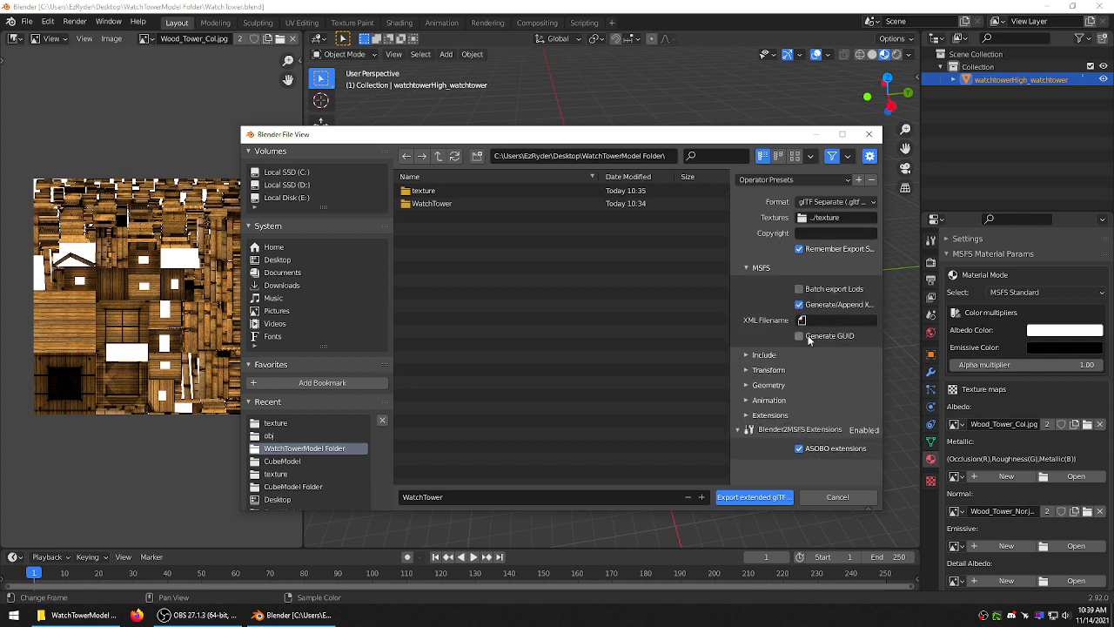
pyautogui.click(827, 319)
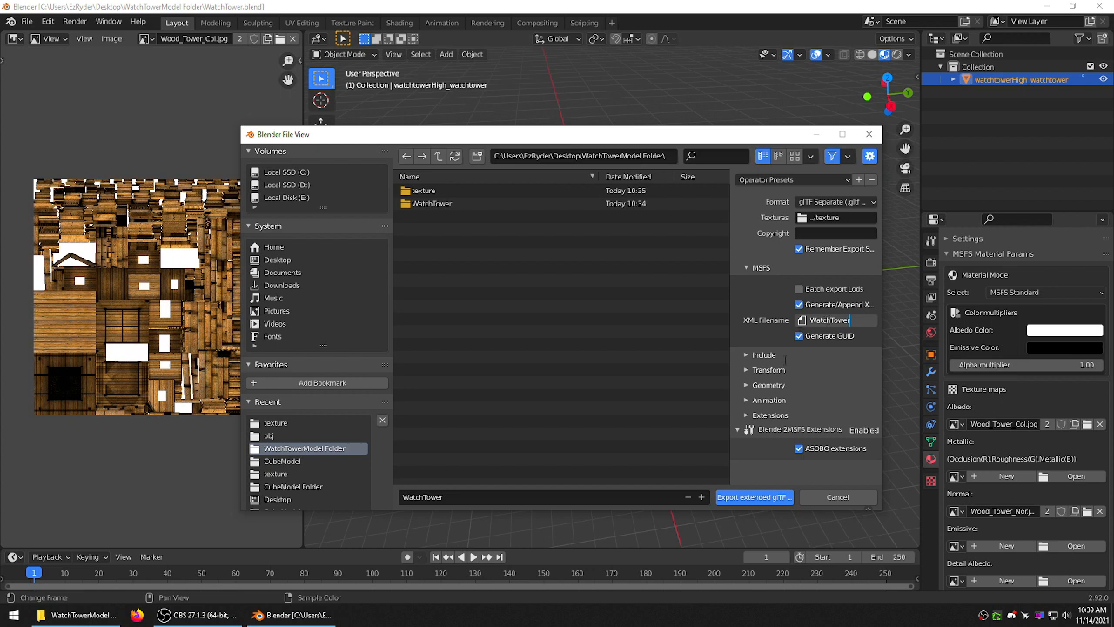
# - Include only selected objects and custom properties, and export the model as WatchTower into the WatchTower subfolder
pyautogui.click(746, 355)
pyautogui.click(745, 355)
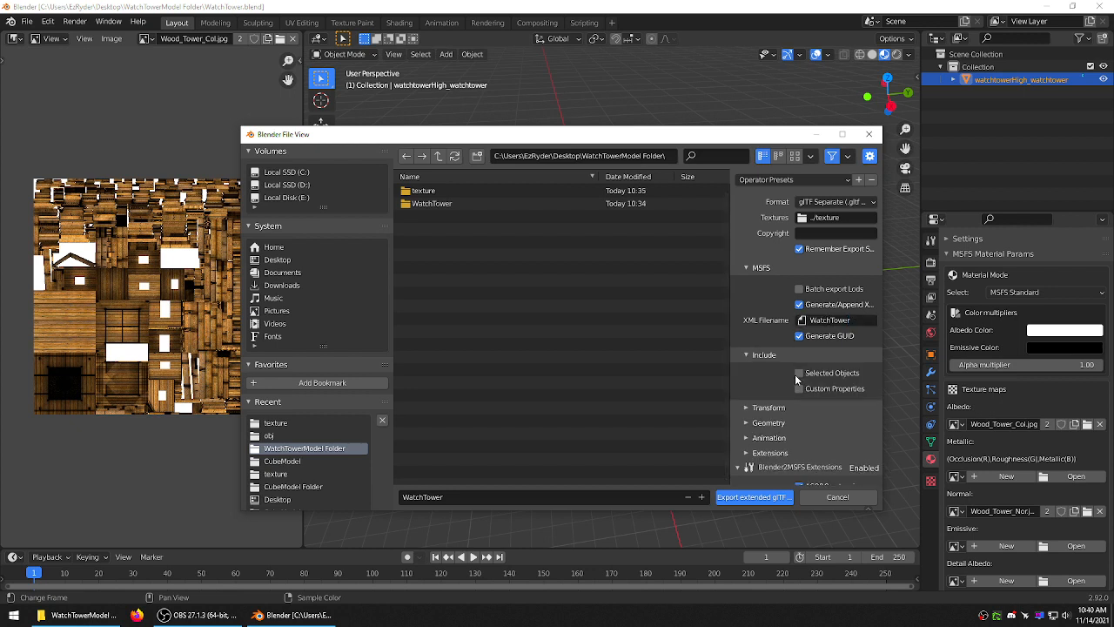
pyautogui.click(798, 375)
pyautogui.click(798, 388)
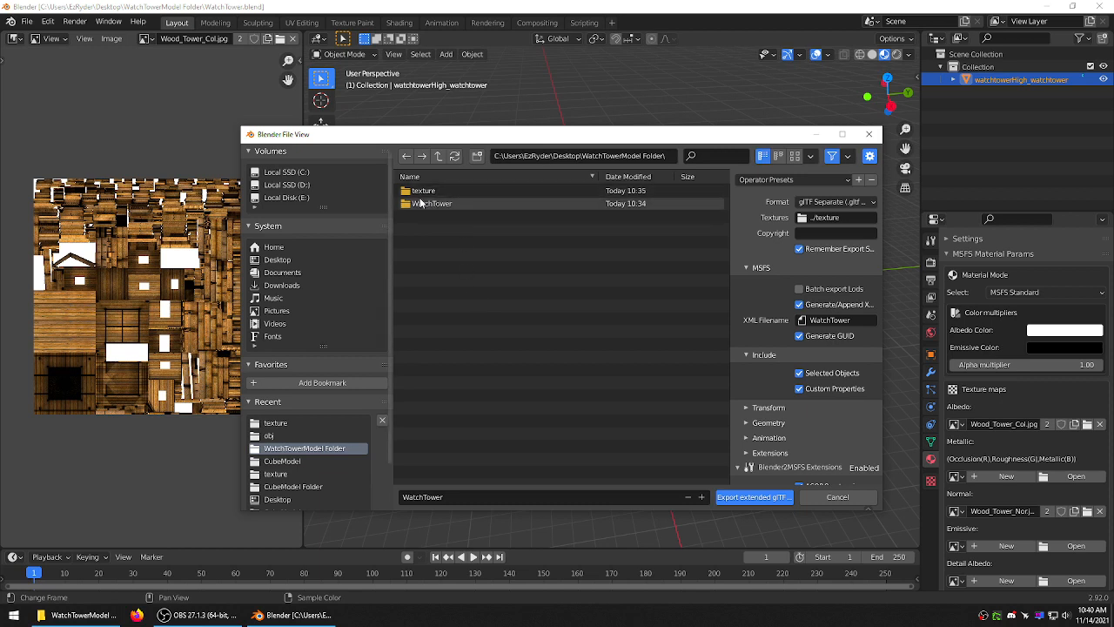
pyautogui.doubleClick(440, 202)
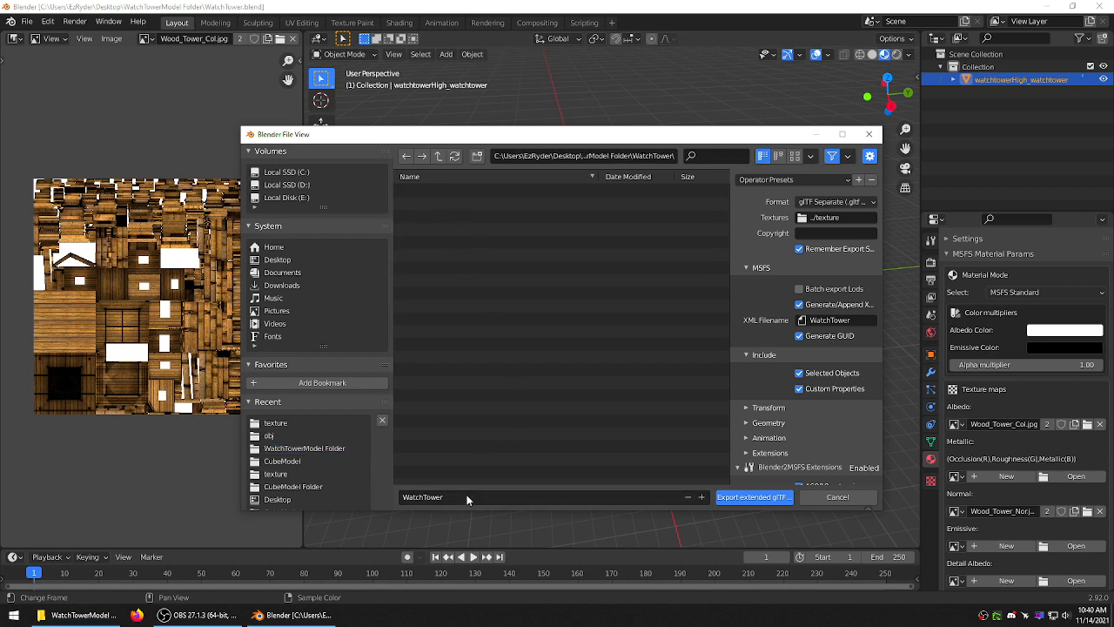
pyautogui.click(753, 497)
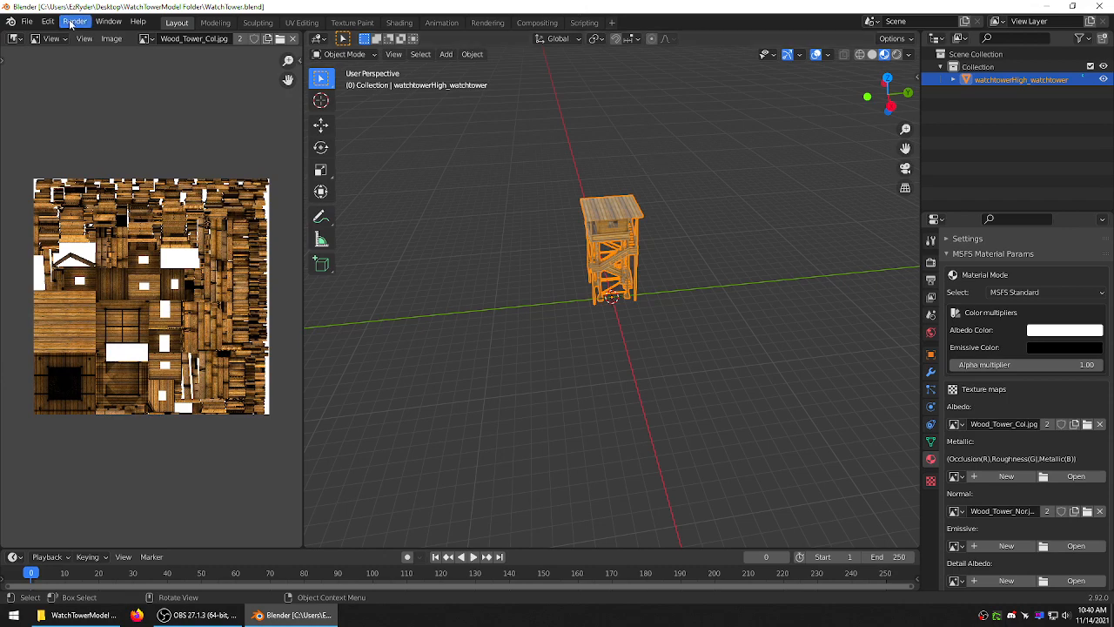
# - Switch to the WatchTowerModel Folder in File Explorer and check the exported files in its WatchTower subfolder
pyautogui.doubleClick(303, 11)
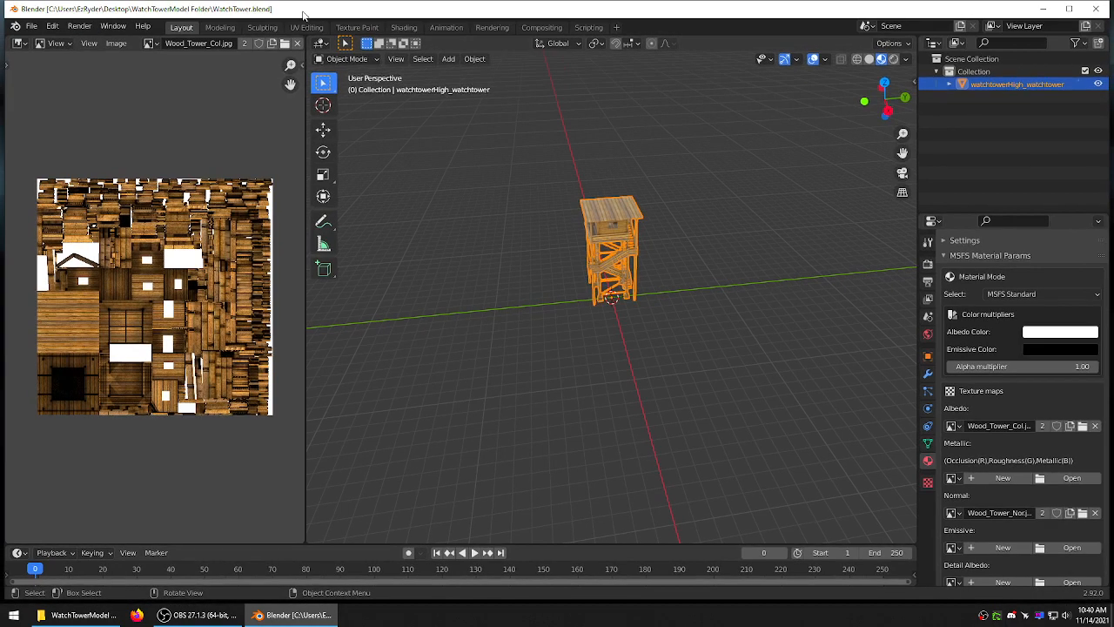
pyautogui.click(1042, 9)
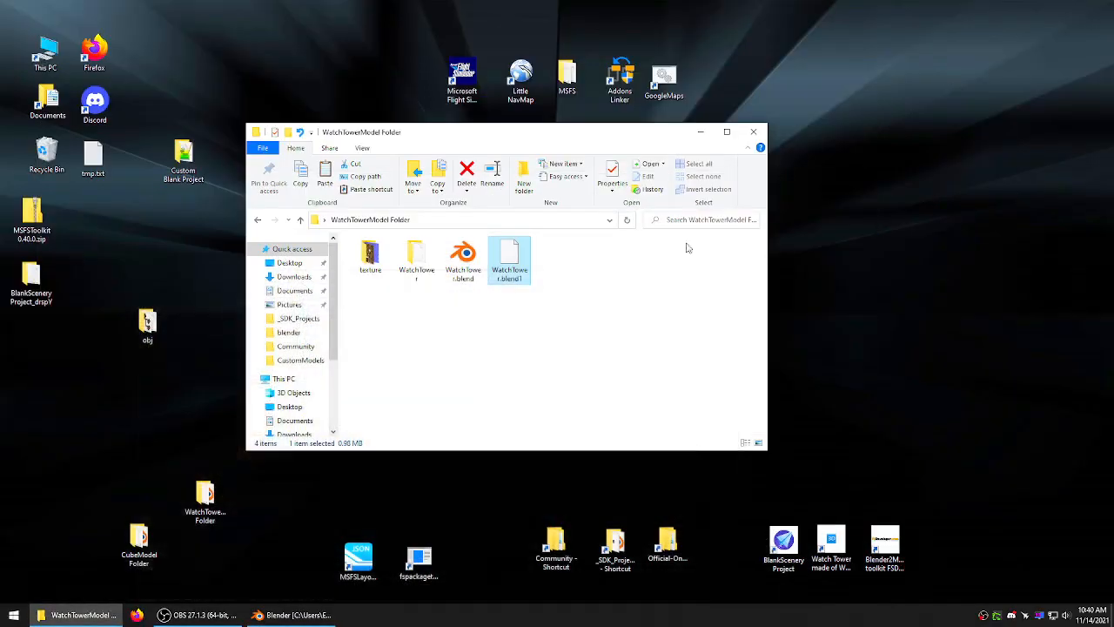
pyautogui.doubleClick(416, 256)
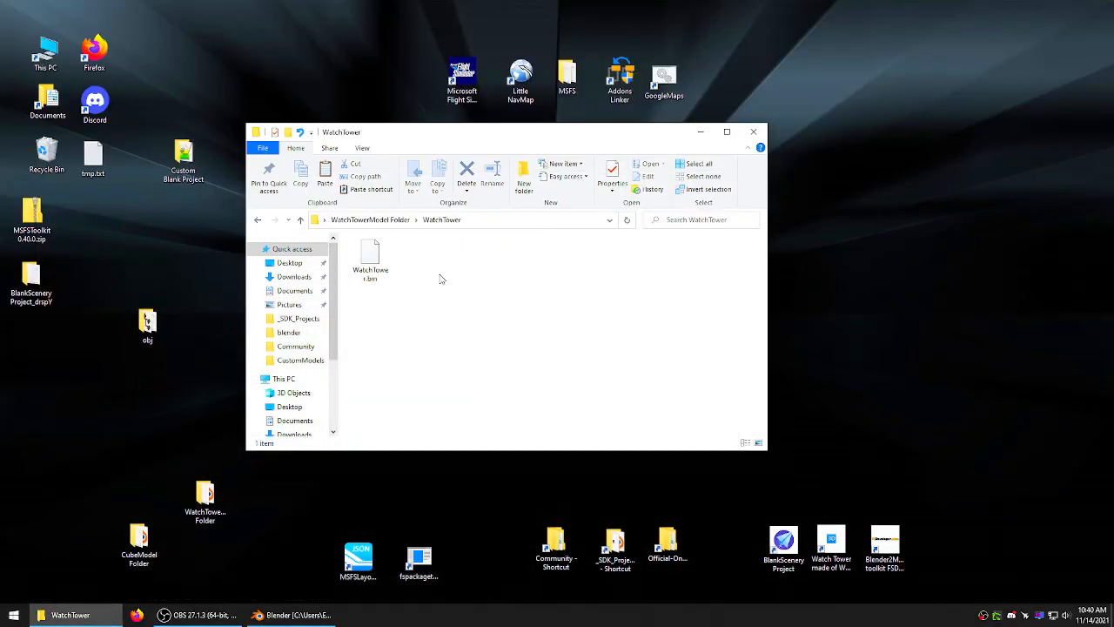
pyautogui.click(372, 258)
pyautogui.click(301, 219)
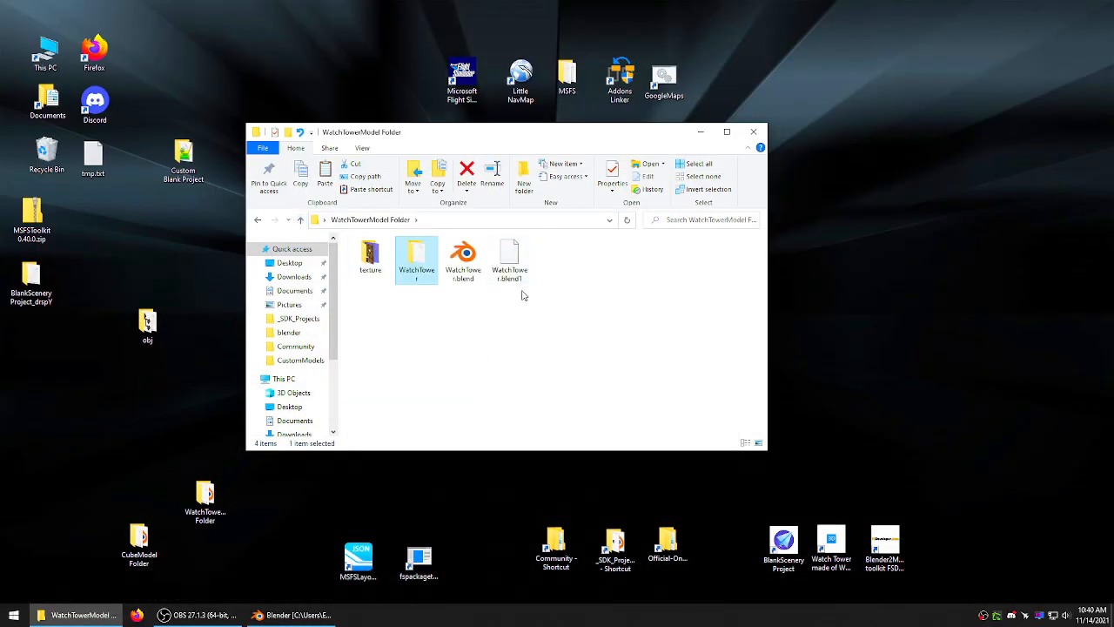
# - Switch back to Blender and try to remove the leftover t_C_3.png by showing it in the Image Editor and unlinking it
pyautogui.click(296, 614)
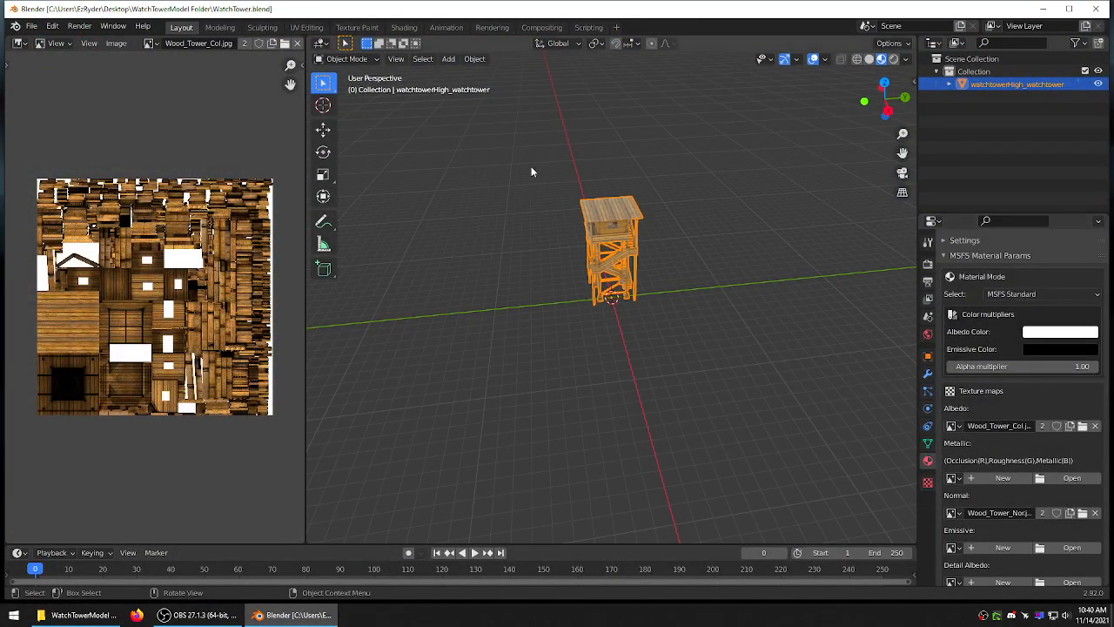
pyautogui.click(152, 44)
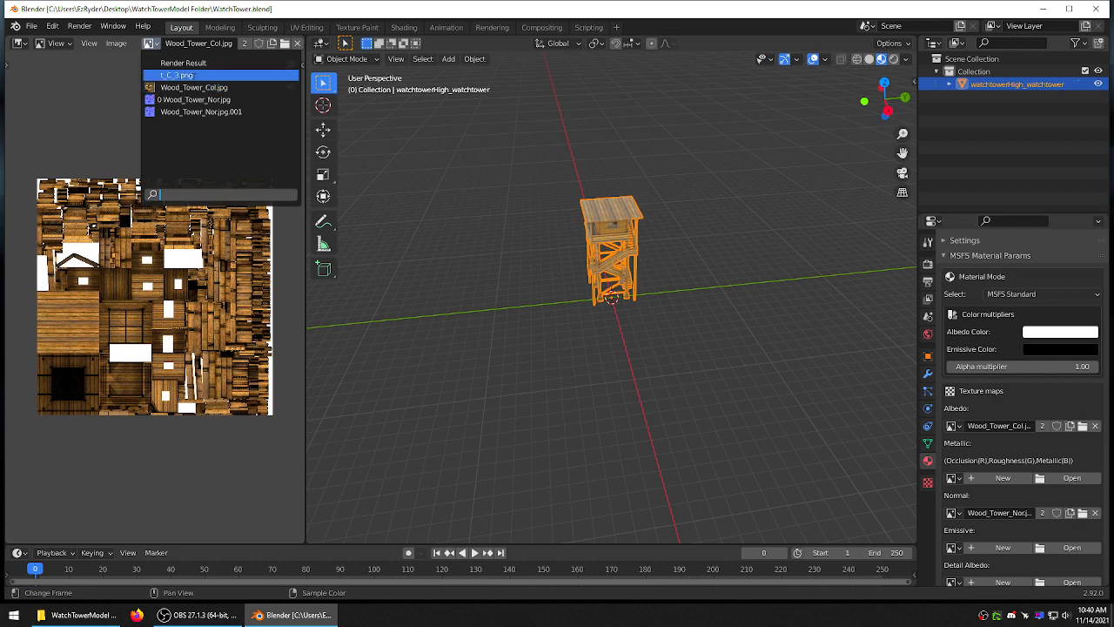
pyautogui.click(192, 76)
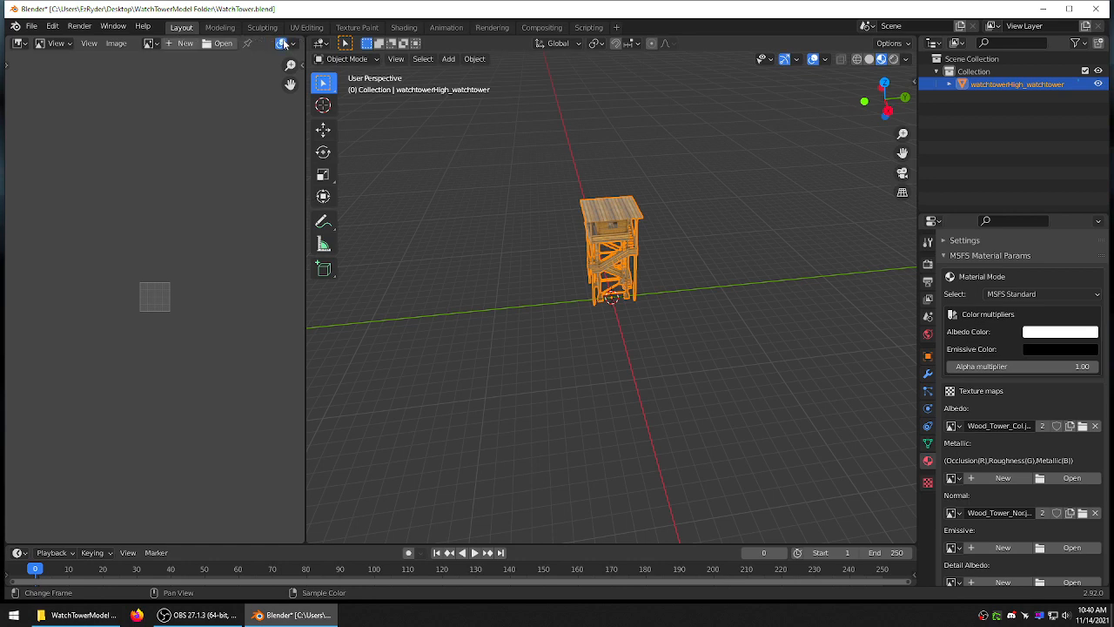
pyautogui.click(149, 43)
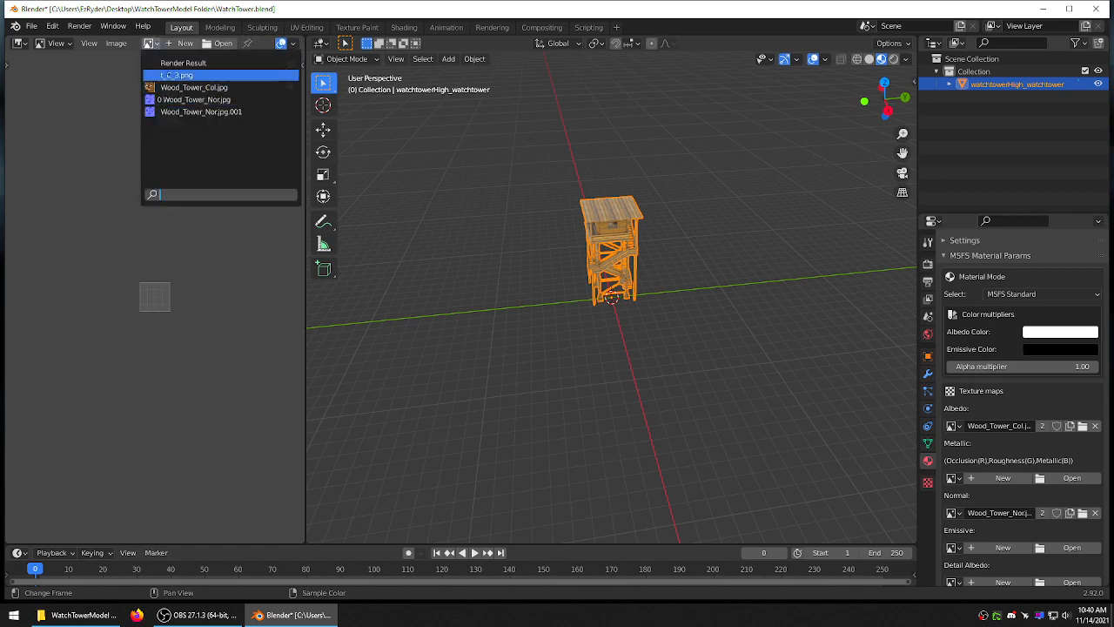
# - Close Blender without saving the latest change
pyautogui.doubleClick(607, 12)
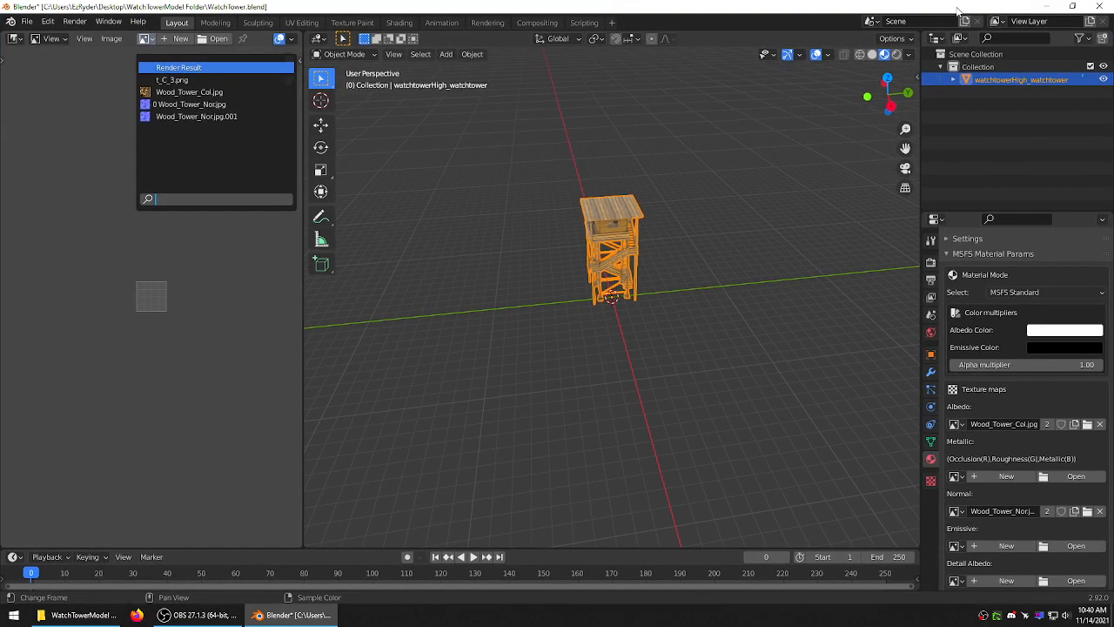
pyautogui.click(1101, 7)
pyautogui.click(602, 330)
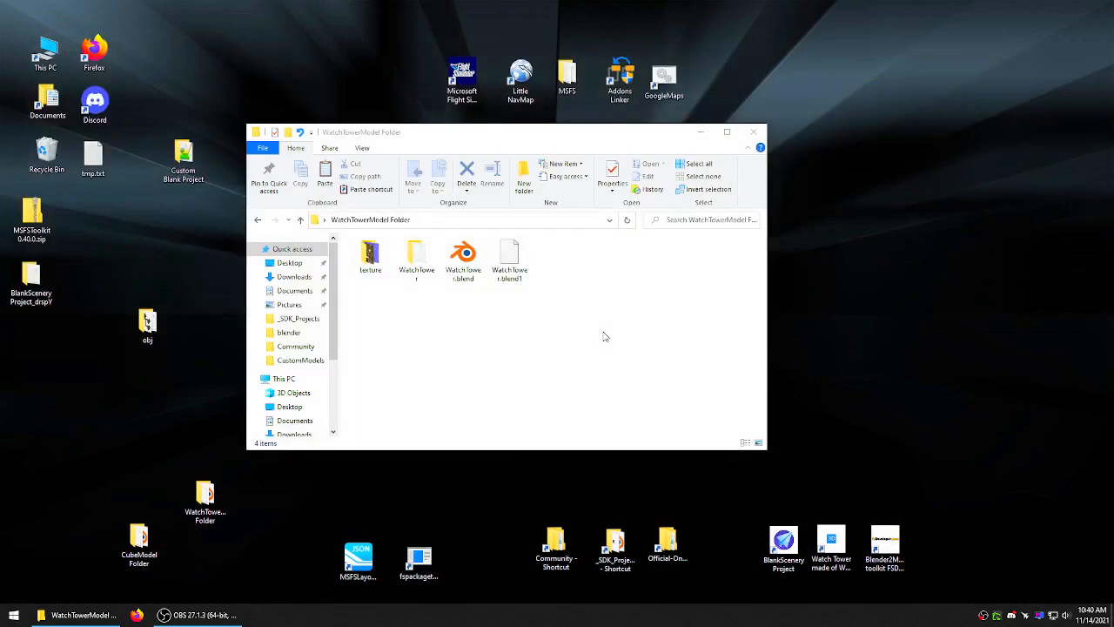
# - Delete the duplicate normal map Wood_Tower_Nor_jpg.jpg from the watchtower's texture folder
pyautogui.doubleClick(370, 257)
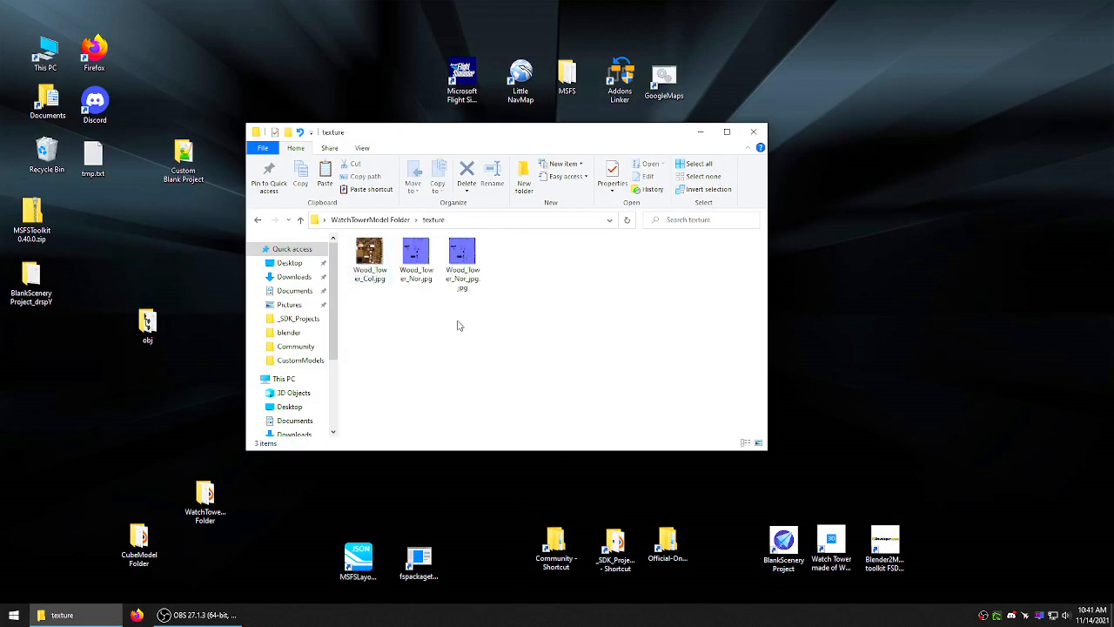
pyautogui.rightClick(464, 259)
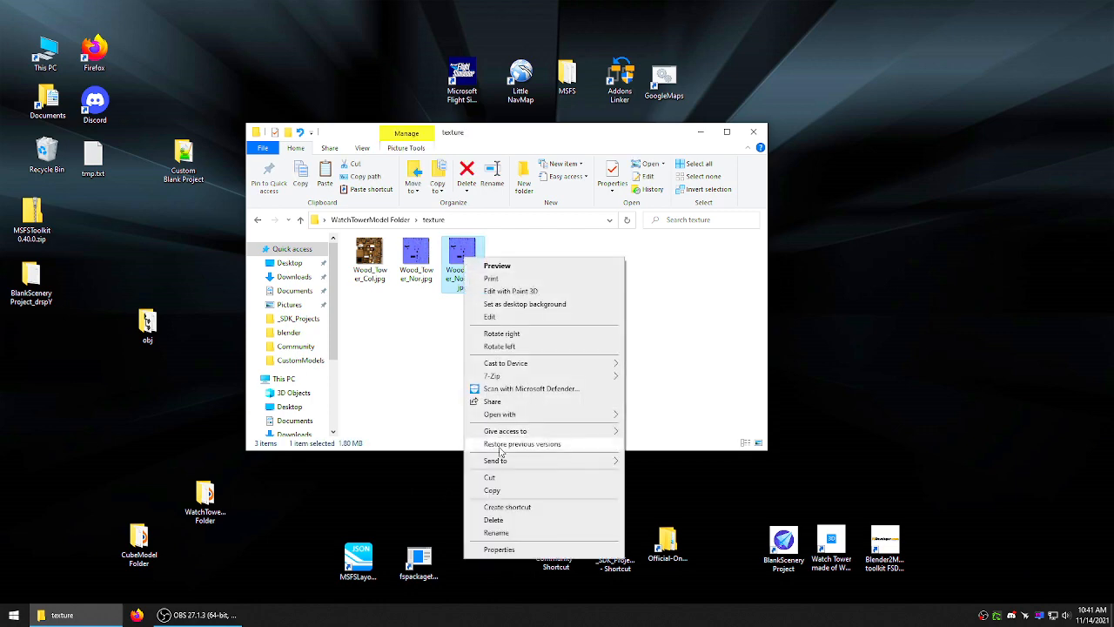
pyautogui.click(493, 520)
# - Preview Wood_Tower_Col.jpg from the texture folder and open it in paint.net
pyautogui.doubleClick(369, 261)
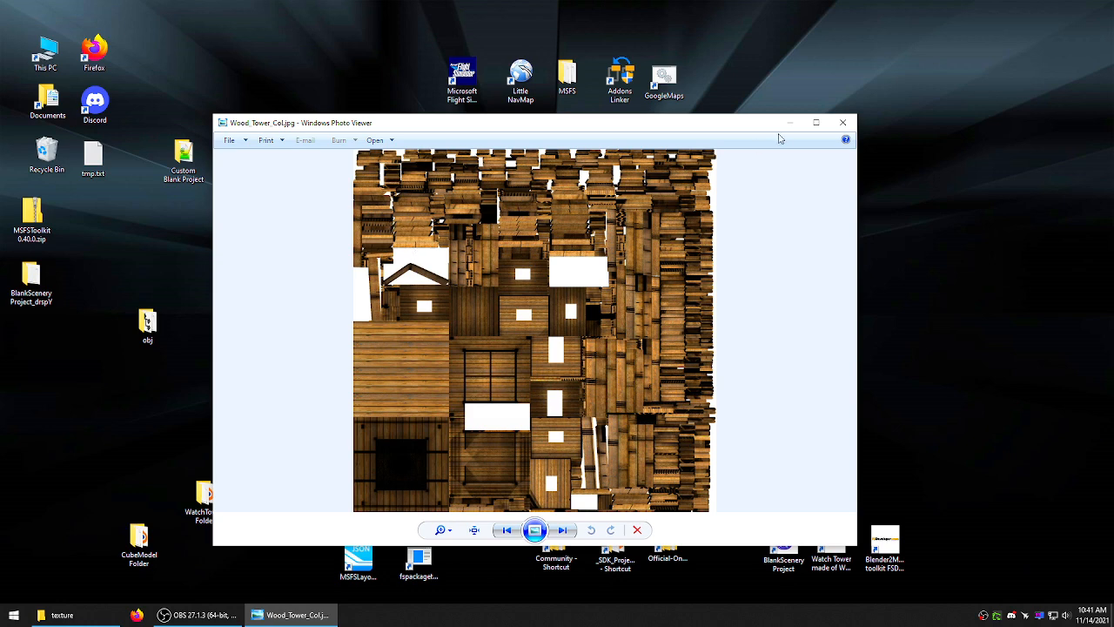
pyautogui.click(842, 123)
pyautogui.rightClick(371, 250)
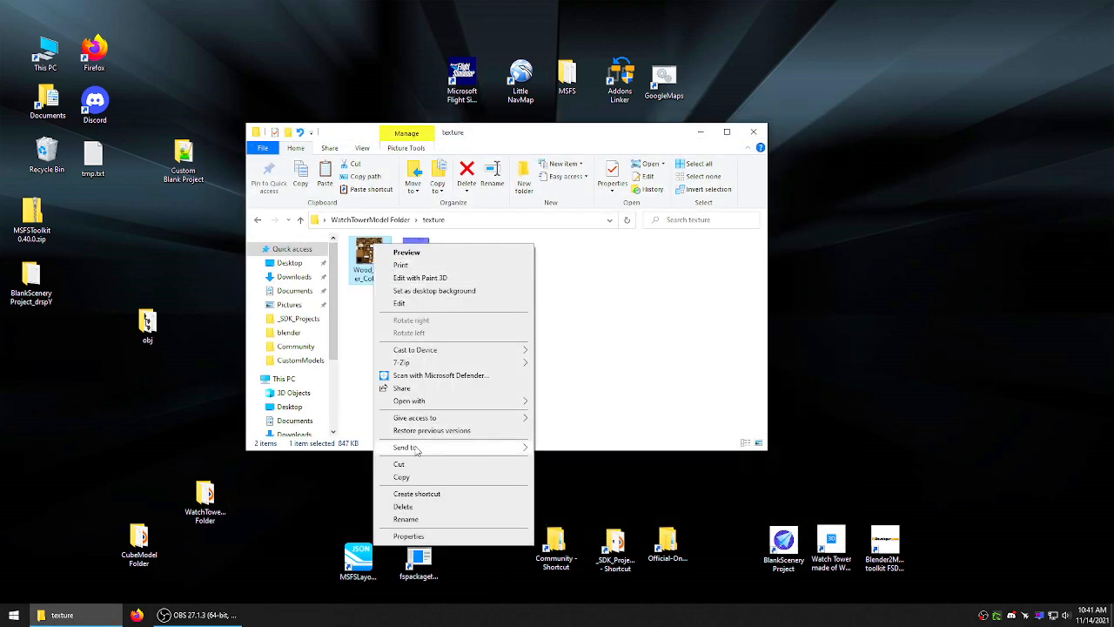
pyautogui.moveTo(438, 402)
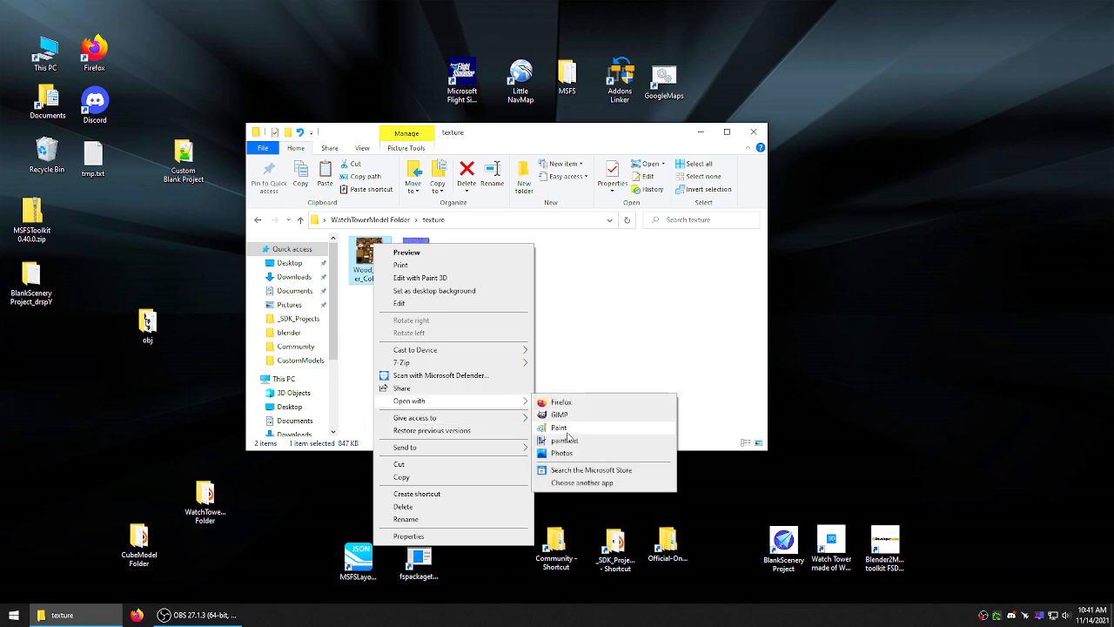
pyautogui.click(566, 441)
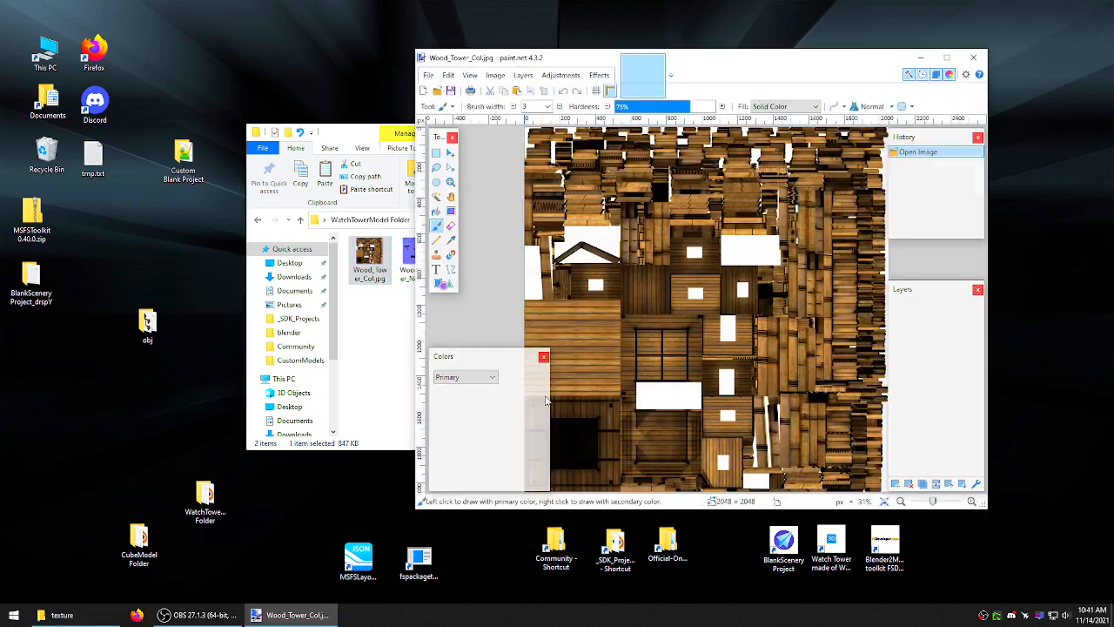
# - Save the colour texture as Wood_Tower_Col.png in PNG format with the offered save settings, and close paint.net
pyautogui.click(448, 76)
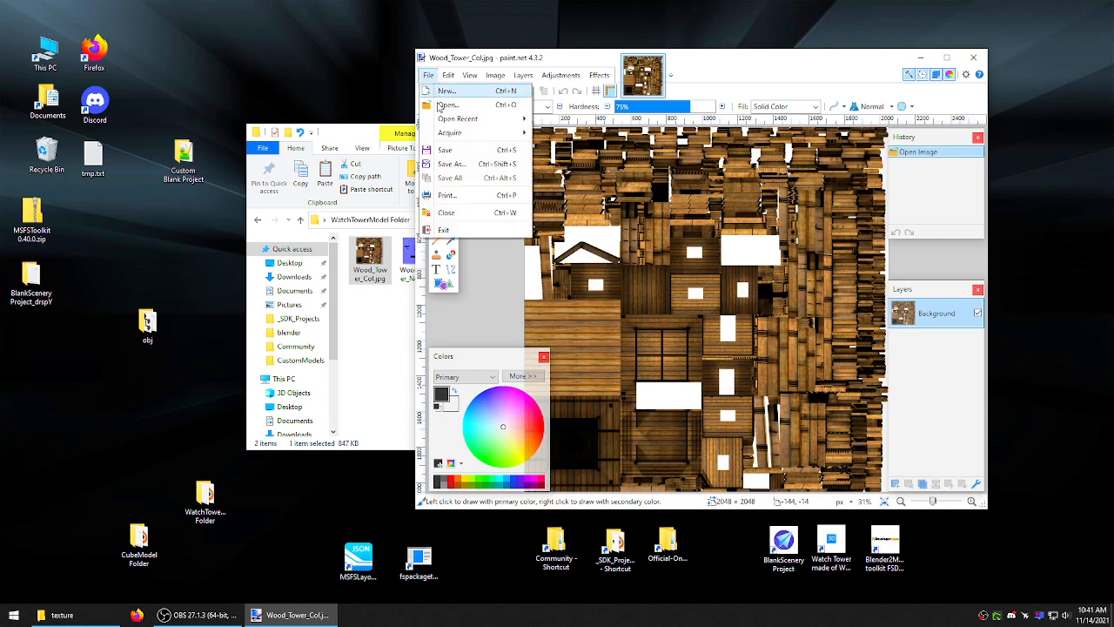
pyautogui.click(451, 167)
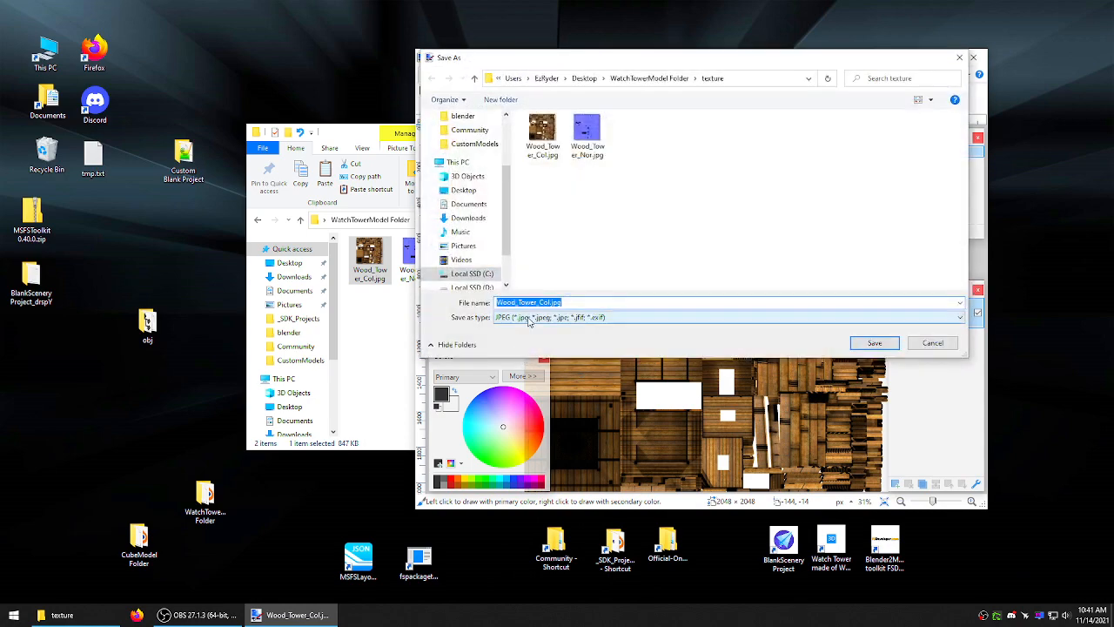
pyautogui.click(527, 318)
pyautogui.click(527, 337)
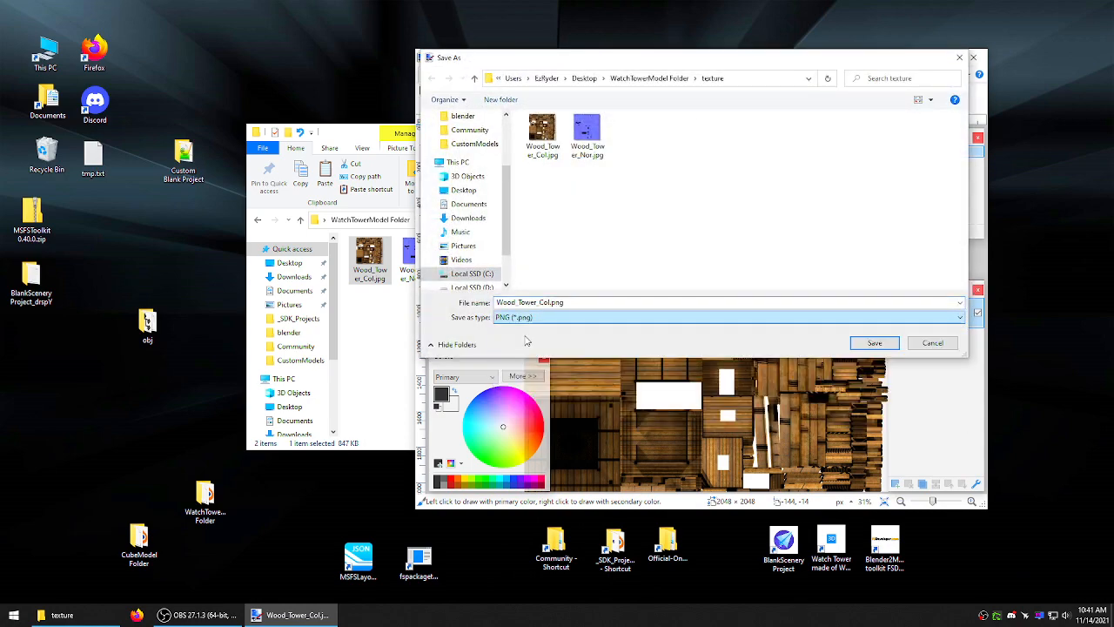
pyautogui.click(874, 343)
pyautogui.click(763, 384)
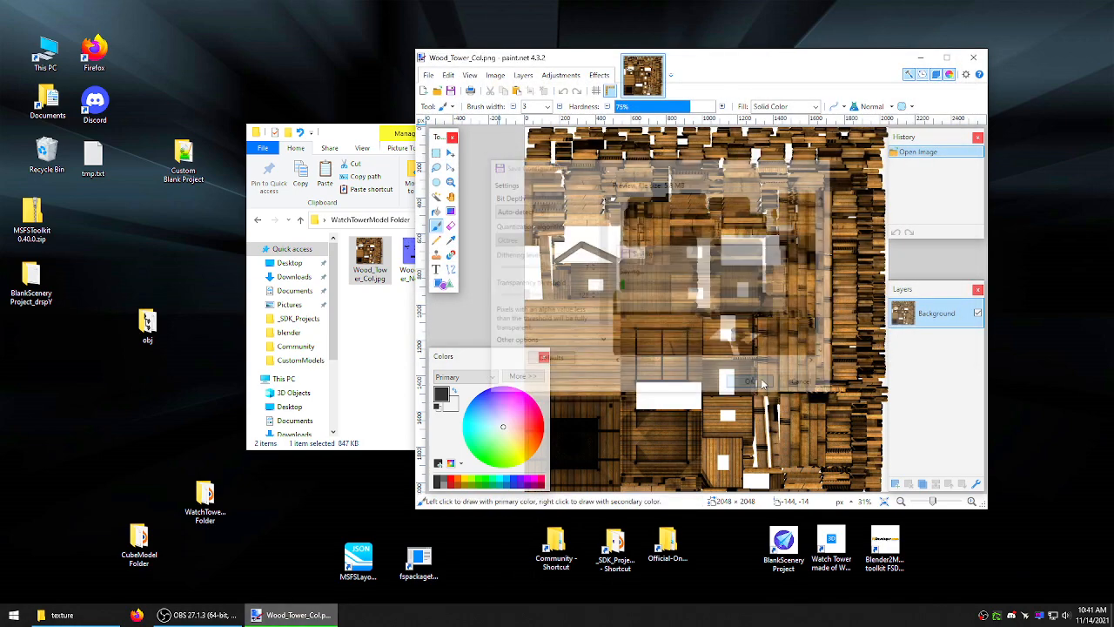
pyautogui.click(973, 57)
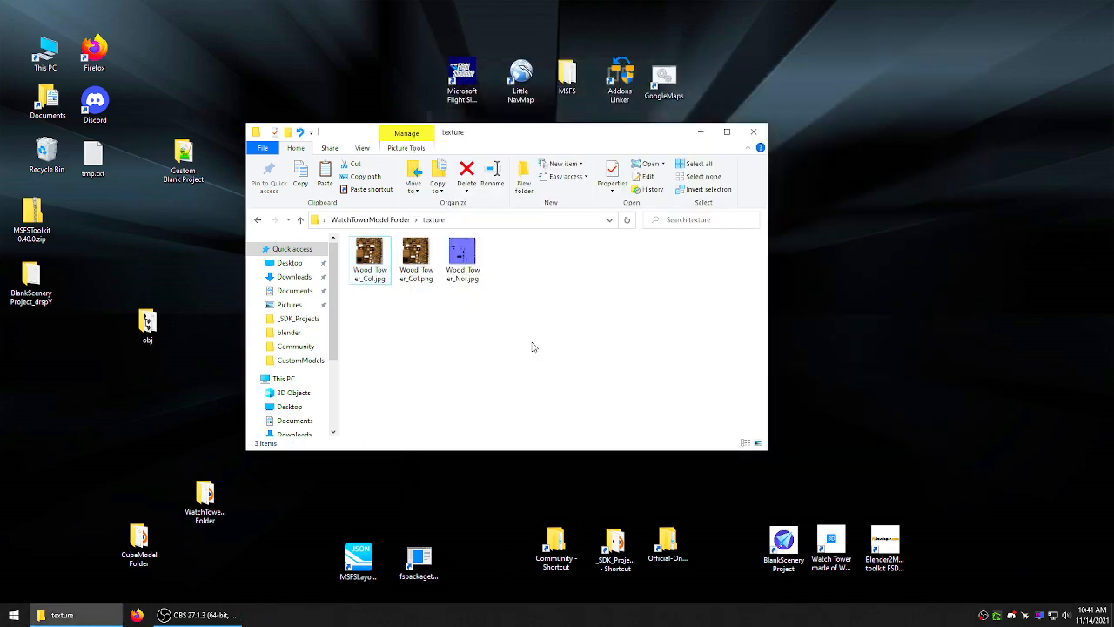
# - Delete Wood_Tower_Col.jpg from the watchtower's texture folder
pyautogui.click(369, 254)
pyautogui.rightClick(369, 254)
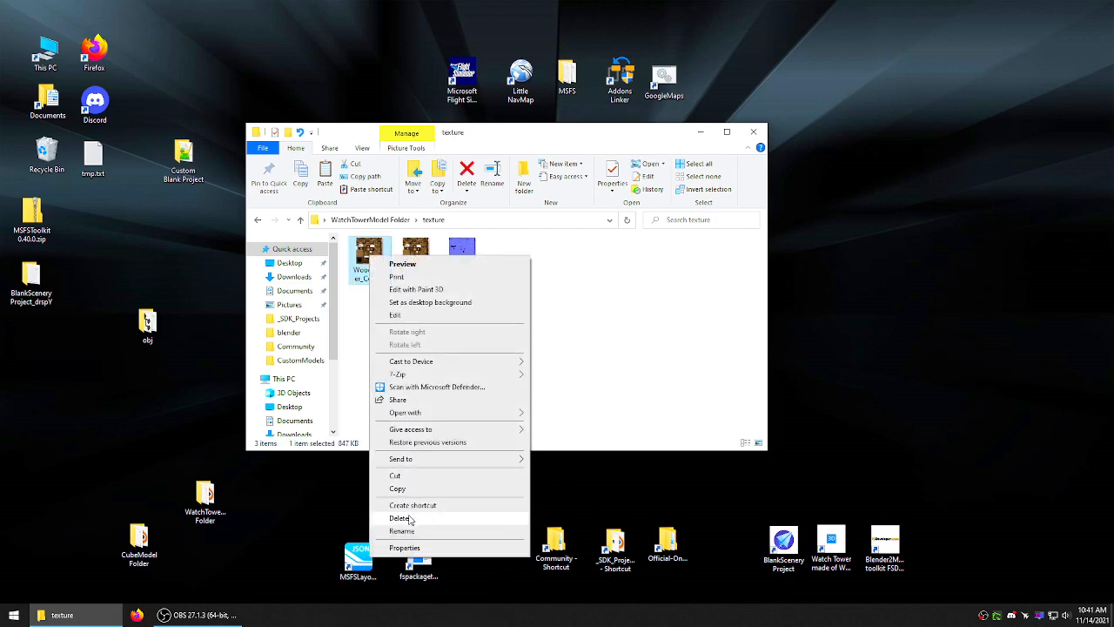
pyautogui.click(401, 519)
# - Open the normal map Wood_Tower_Nor.jpg from the texture folder in paint.net
pyautogui.click(414, 254)
pyautogui.rightClick(416, 258)
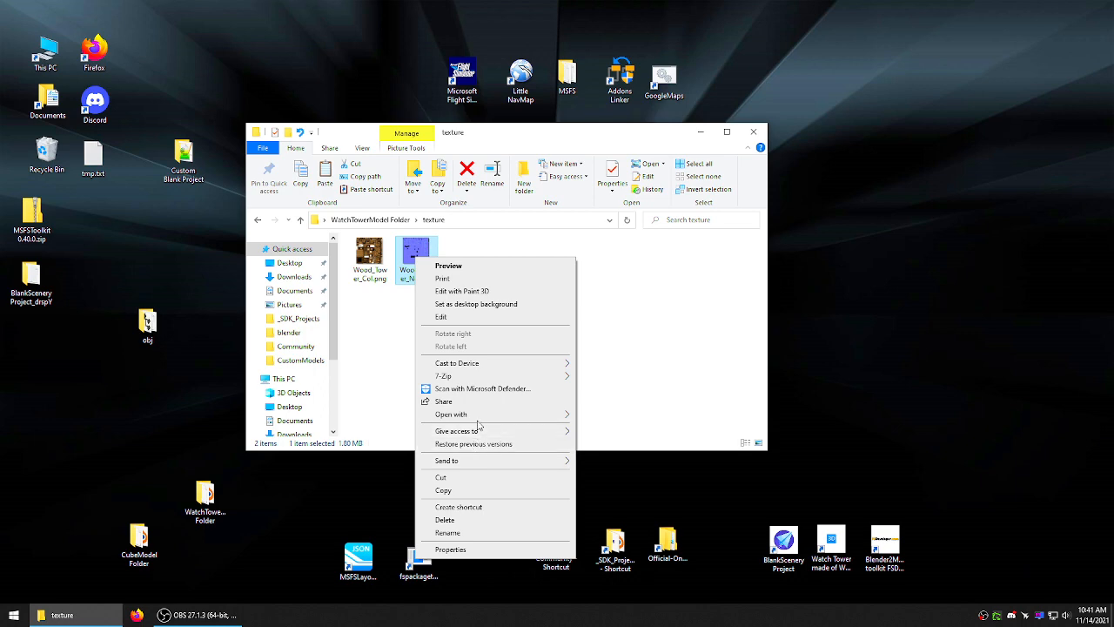
pyautogui.moveTo(494, 416)
pyautogui.click(605, 454)
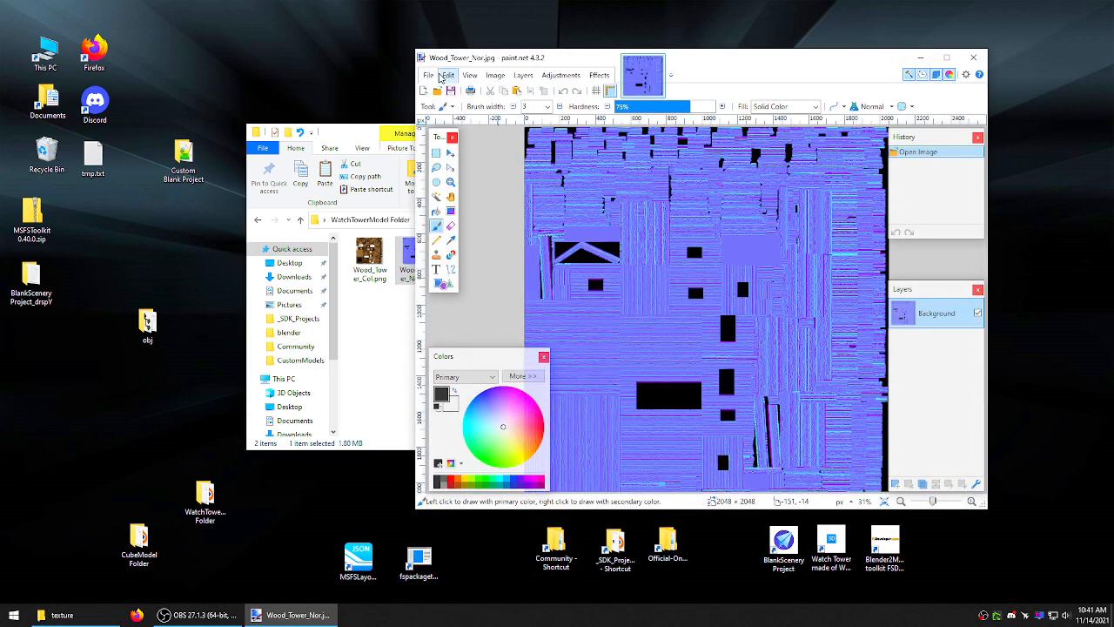
# - Save the normal map as Wood_Tower_Nor.png in PNG format with the offered save settings, and close paint.net
pyautogui.click(431, 75)
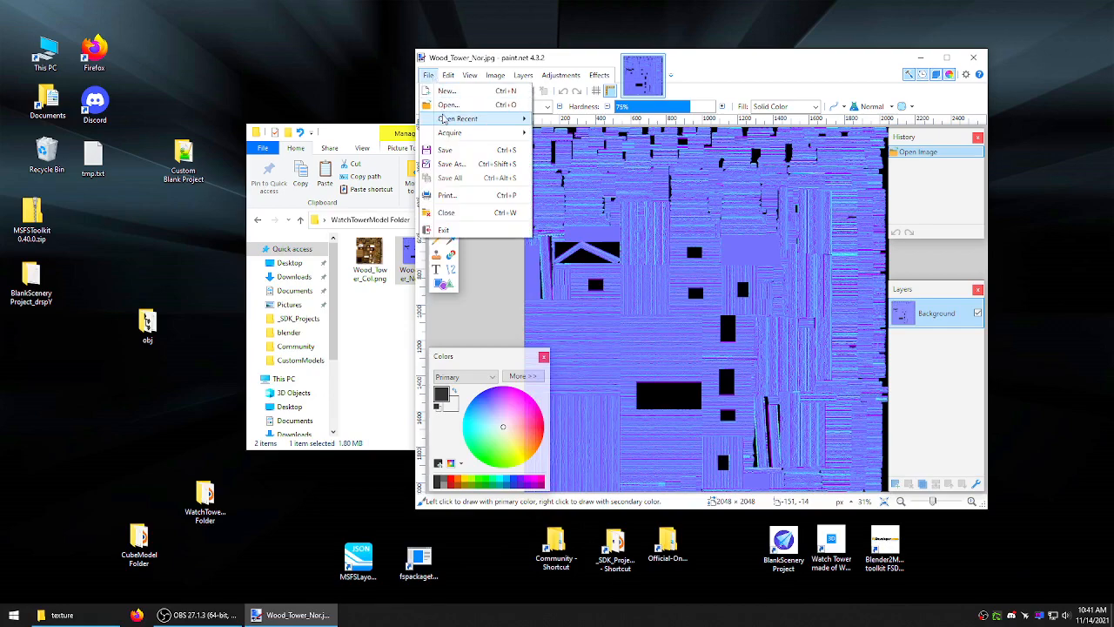
pyautogui.click(451, 164)
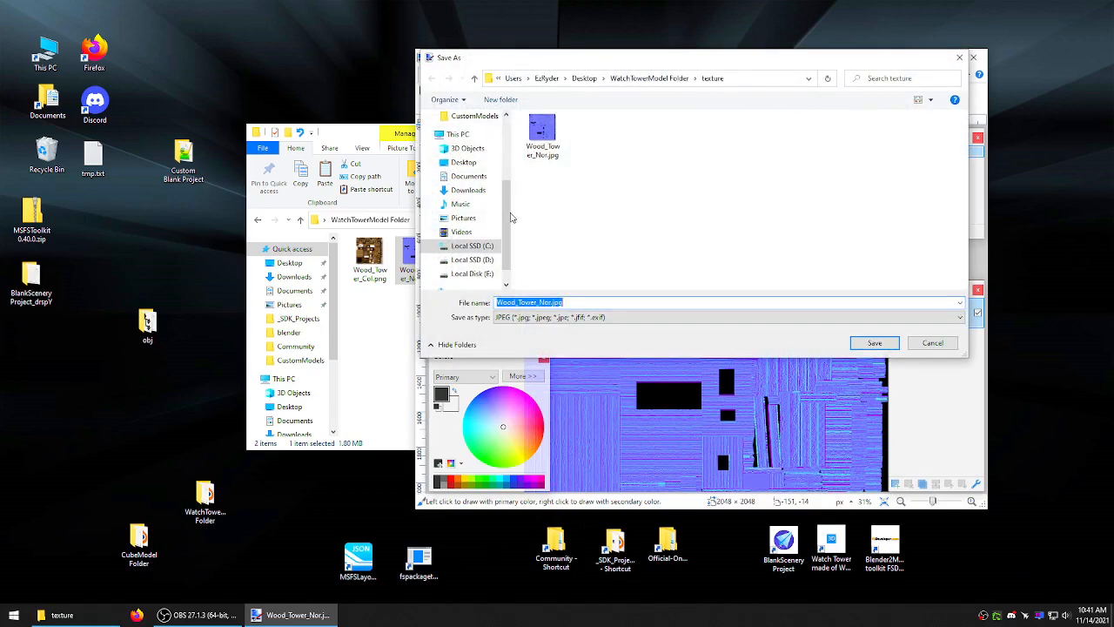
pyautogui.click(571, 319)
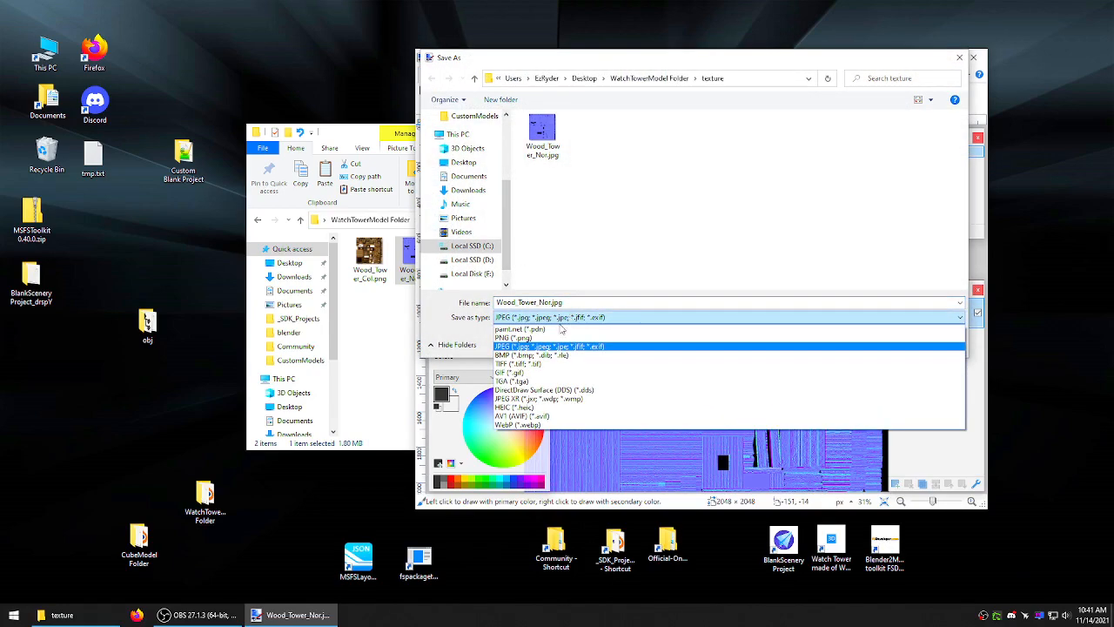
pyautogui.click(541, 339)
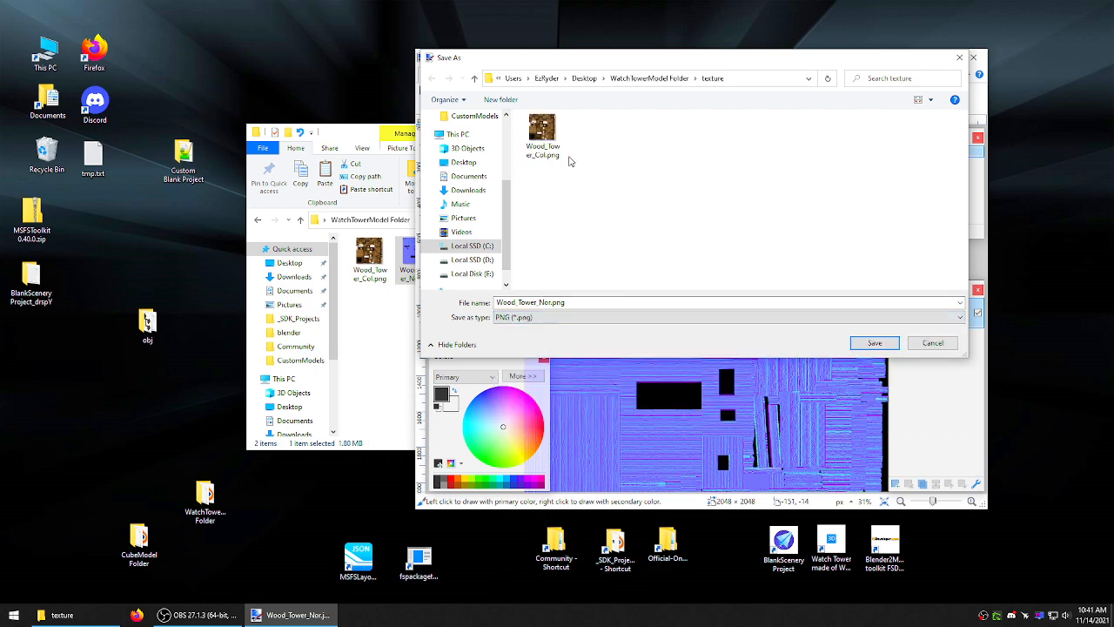
pyautogui.click(875, 342)
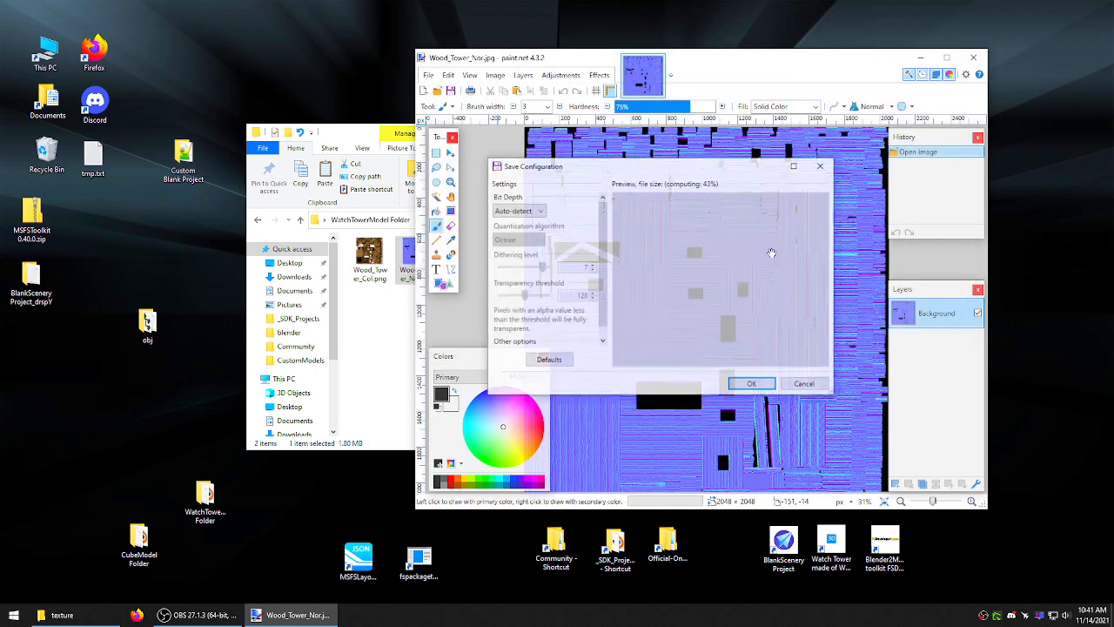
pyautogui.click(742, 384)
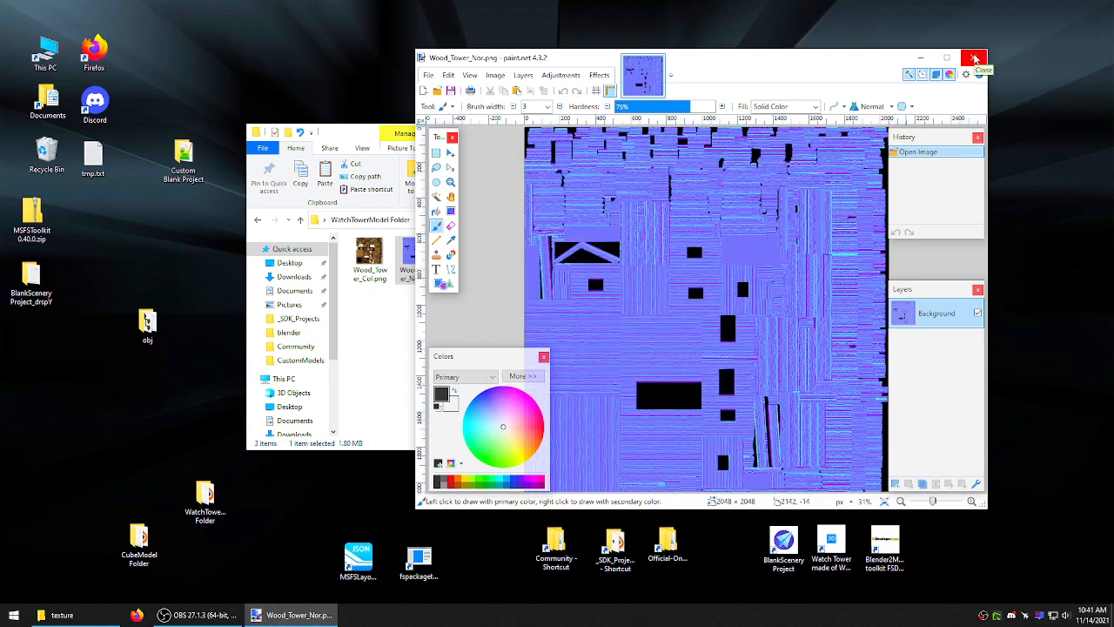
pyautogui.click(975, 58)
# - Delete Wood_Tower_Nor.jpg from the watchtower's texture folder
pyautogui.click(588, 306)
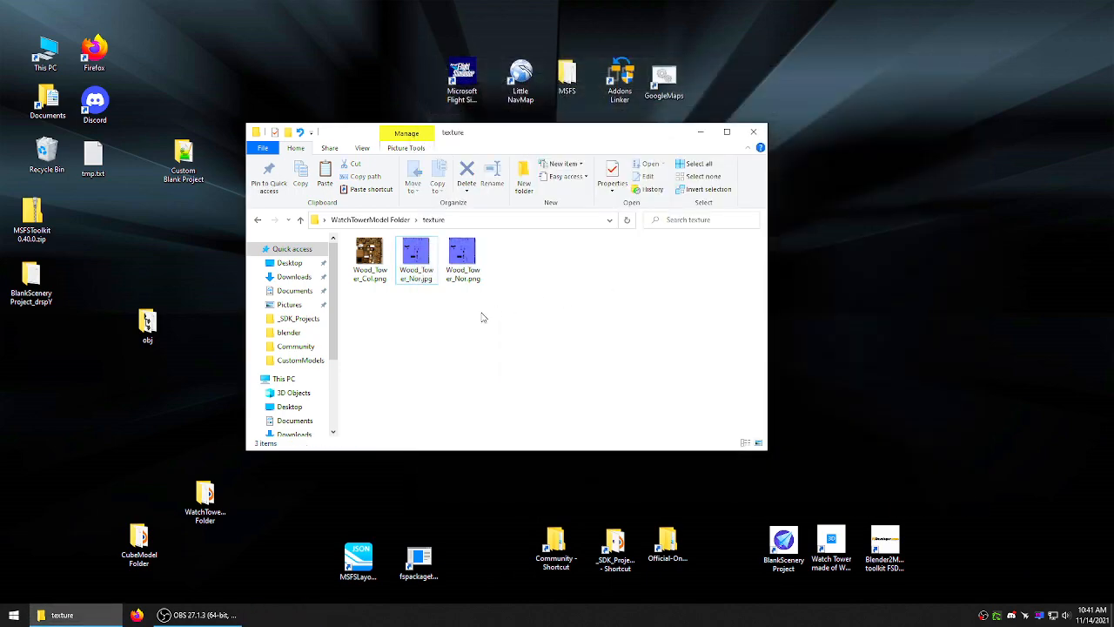
pyautogui.rightClick(426, 261)
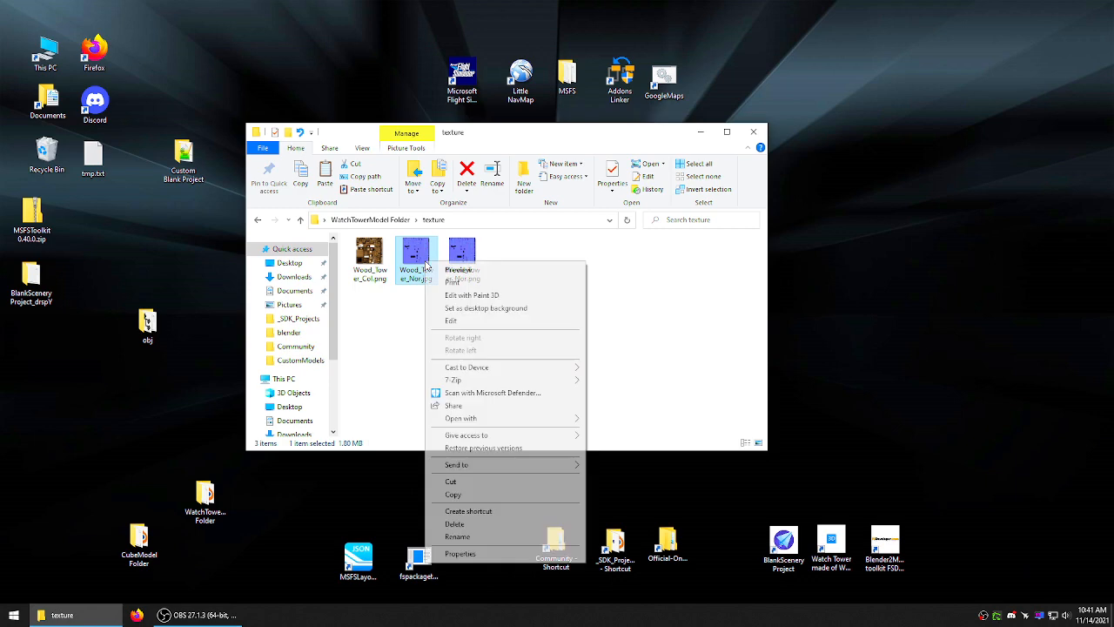
pyautogui.click(452, 524)
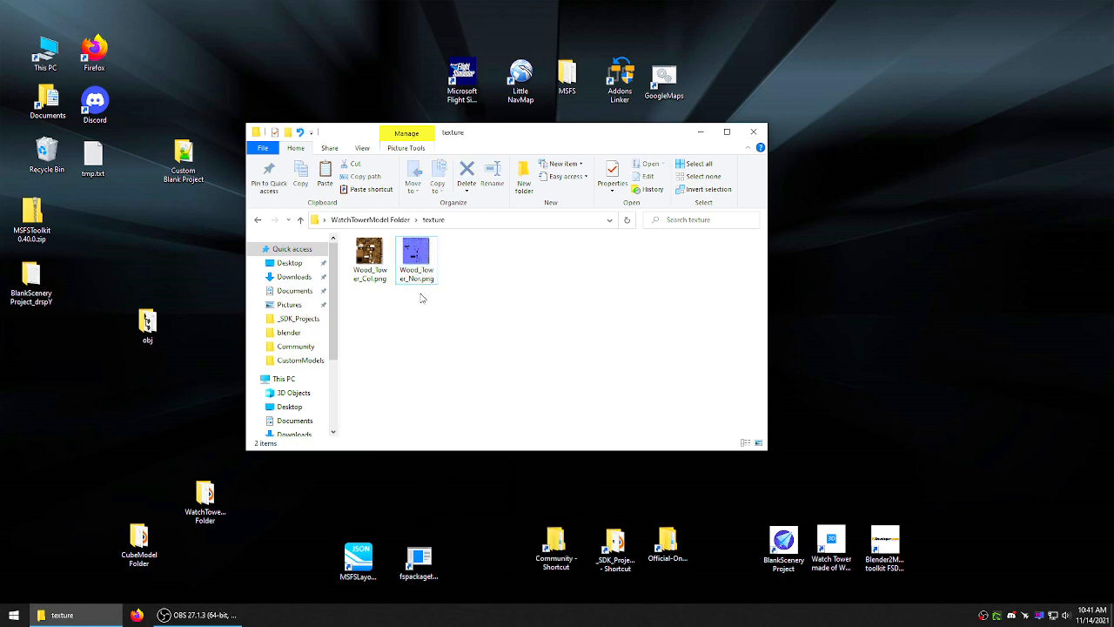
# - Close the texture folder and open WatchTower.blend from the WatchTowerModel Folder in Blender
pyautogui.click(754, 131)
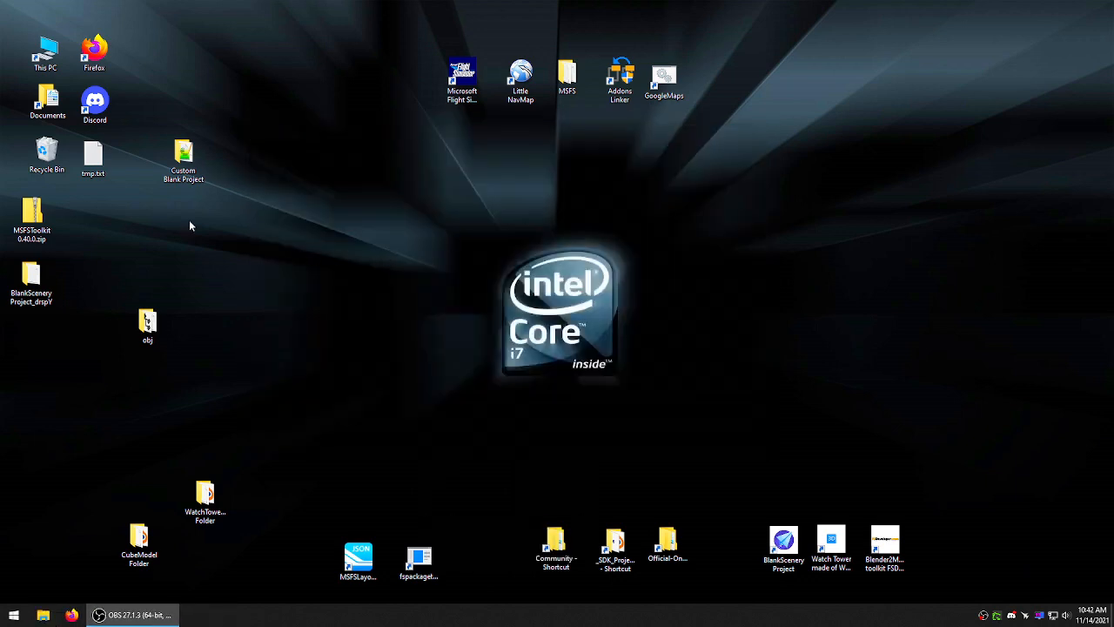
pyautogui.doubleClick(201, 500)
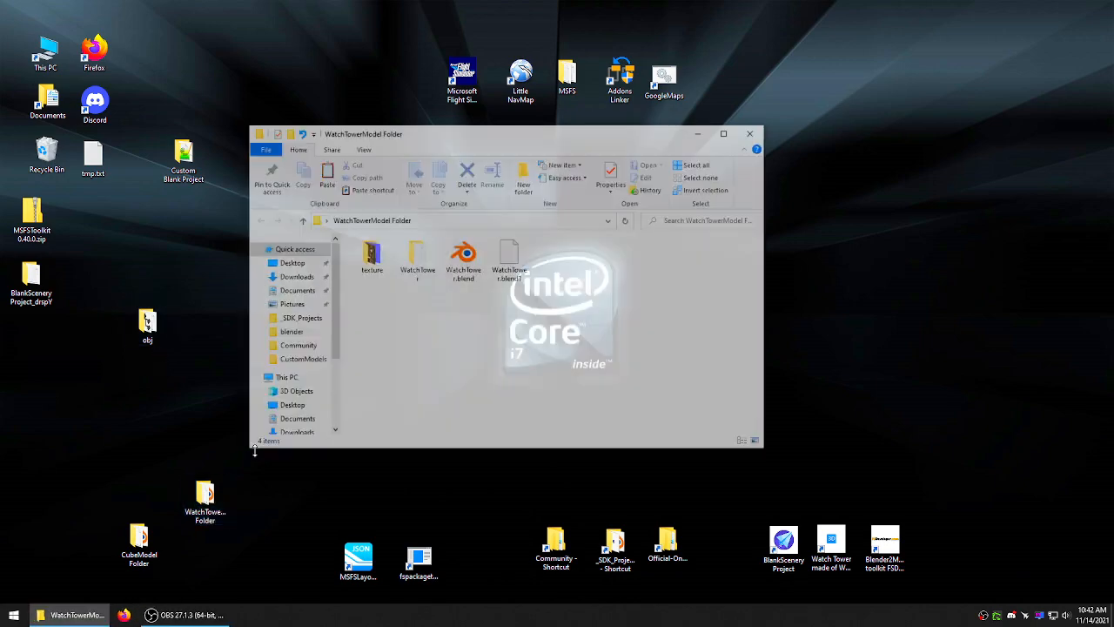
pyautogui.doubleClick(468, 254)
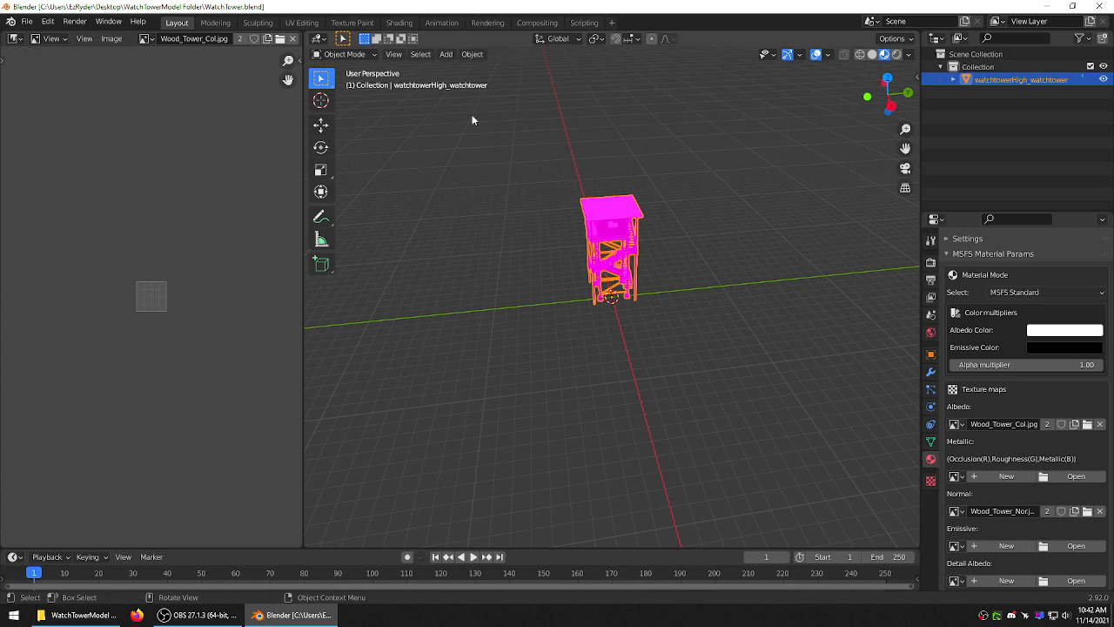
# - Unlink Wood_Tower_Col.jpg and Wood_Tower_Nor.jpg.001 from the Image Editor, and clear the material's albedo and normal maps
pyautogui.click(146, 38)
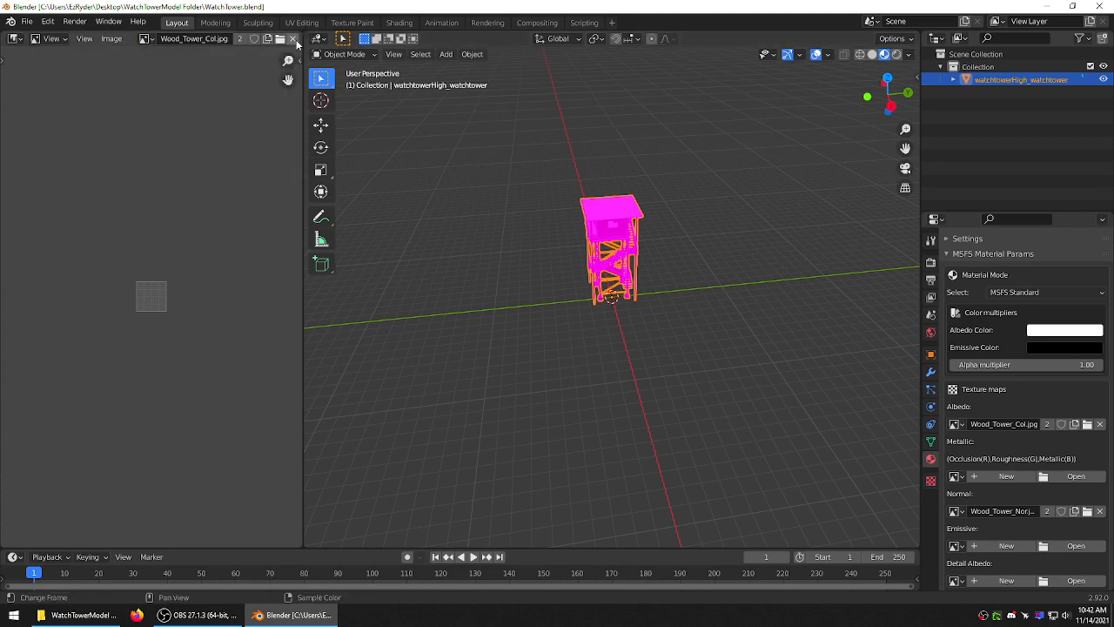
pyautogui.click(292, 38)
pyautogui.click(146, 39)
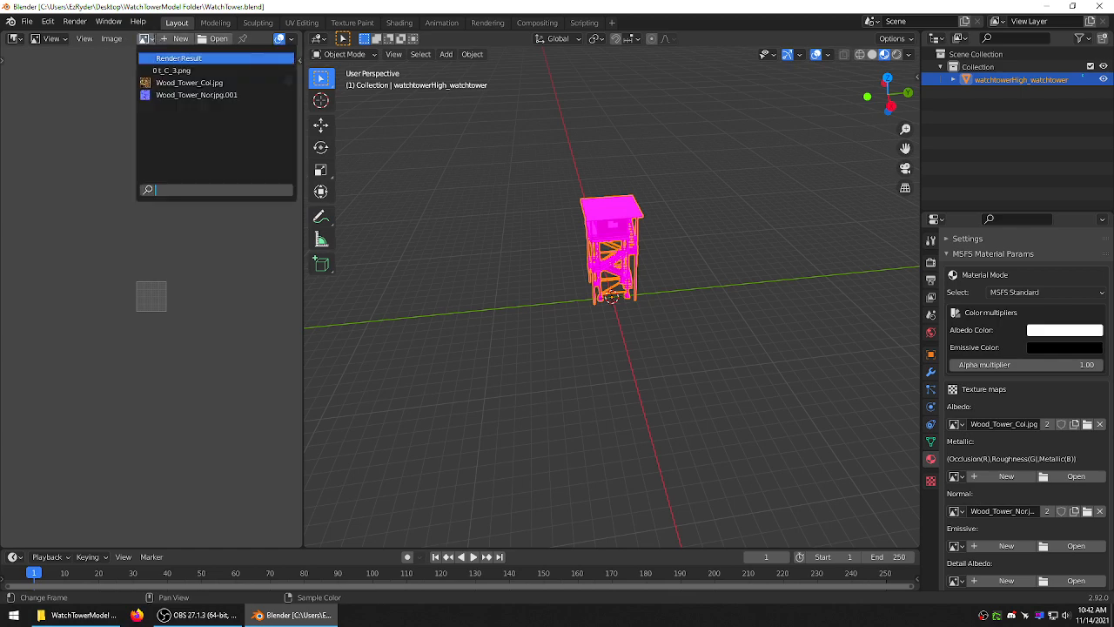
pyautogui.click(196, 94)
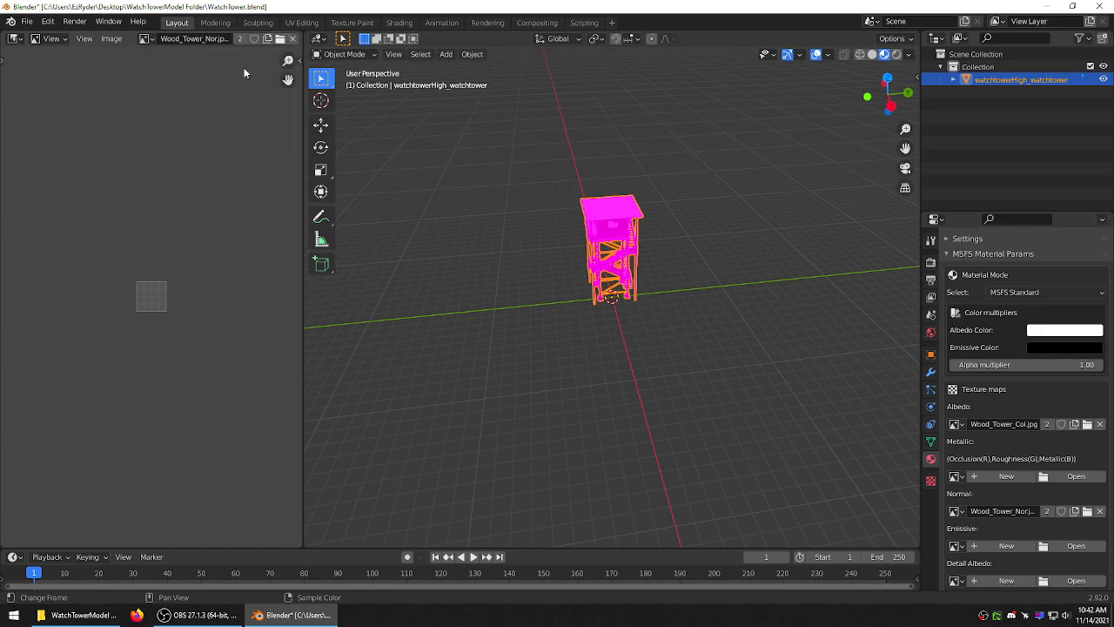
pyautogui.click(292, 38)
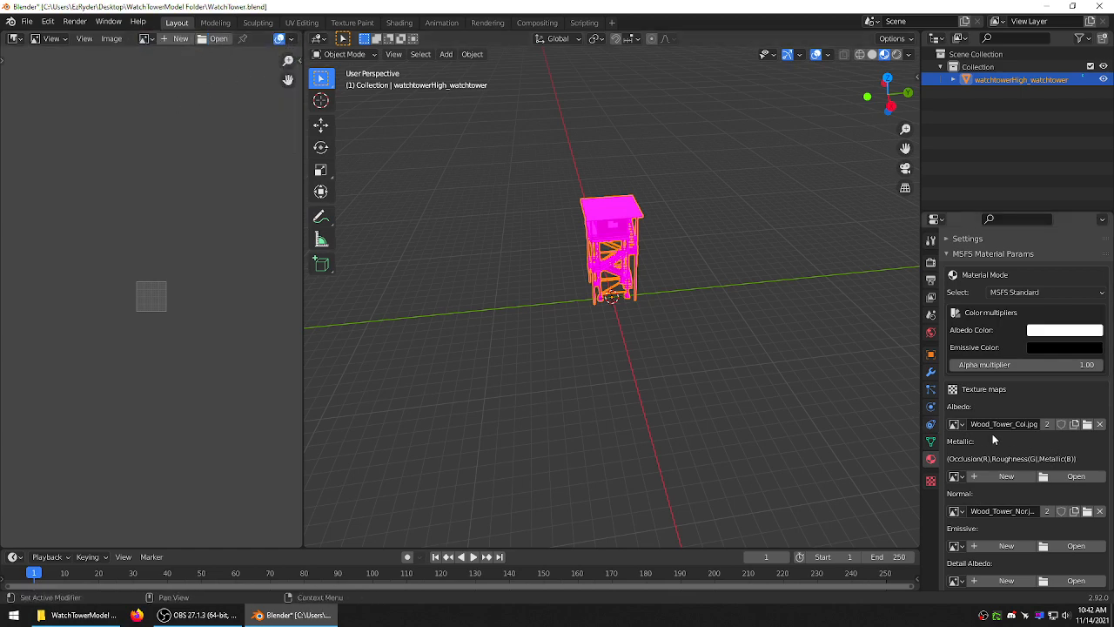
pyautogui.click(1099, 424)
pyautogui.click(1100, 511)
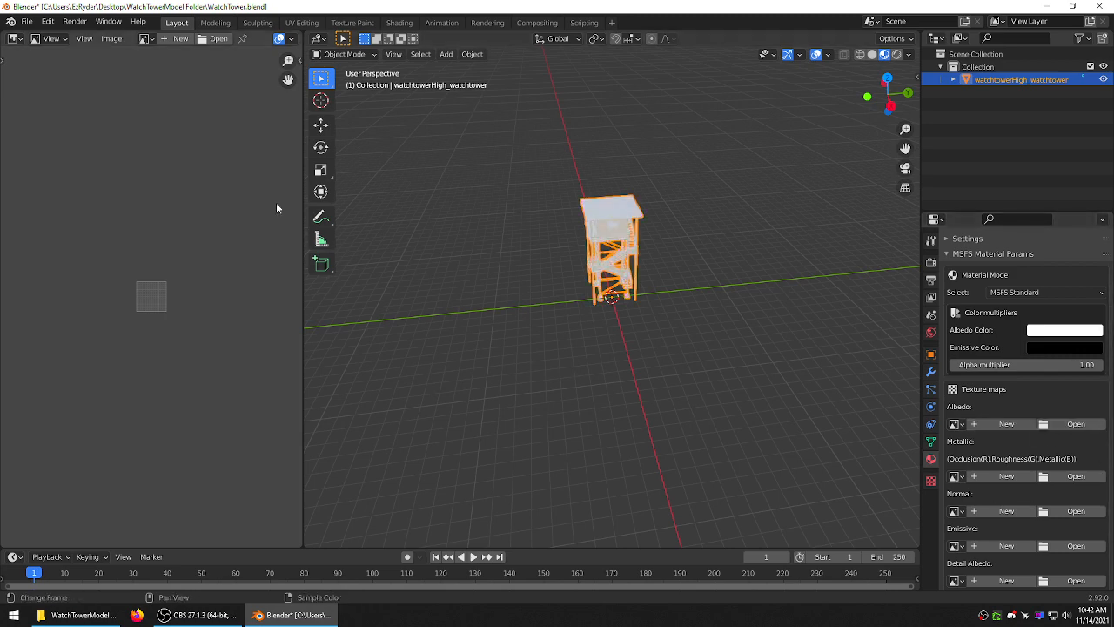
# - Load Wood_Tower_Col.png from the texture folder into the Image Editor and assign it as the material's albedo map
pyautogui.click(213, 38)
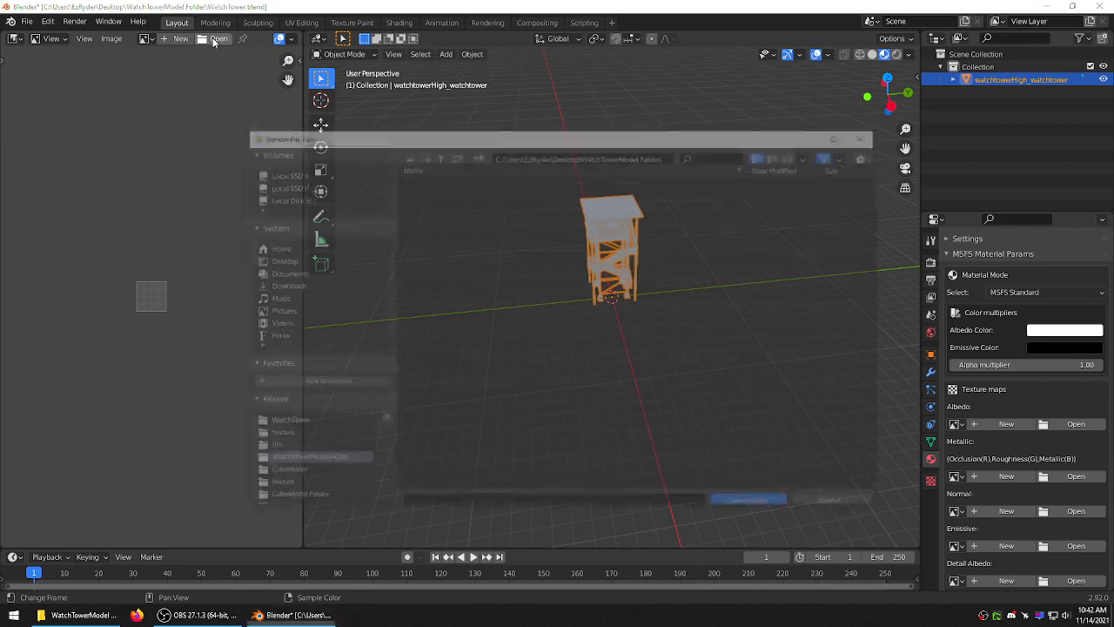
pyautogui.doubleClick(418, 191)
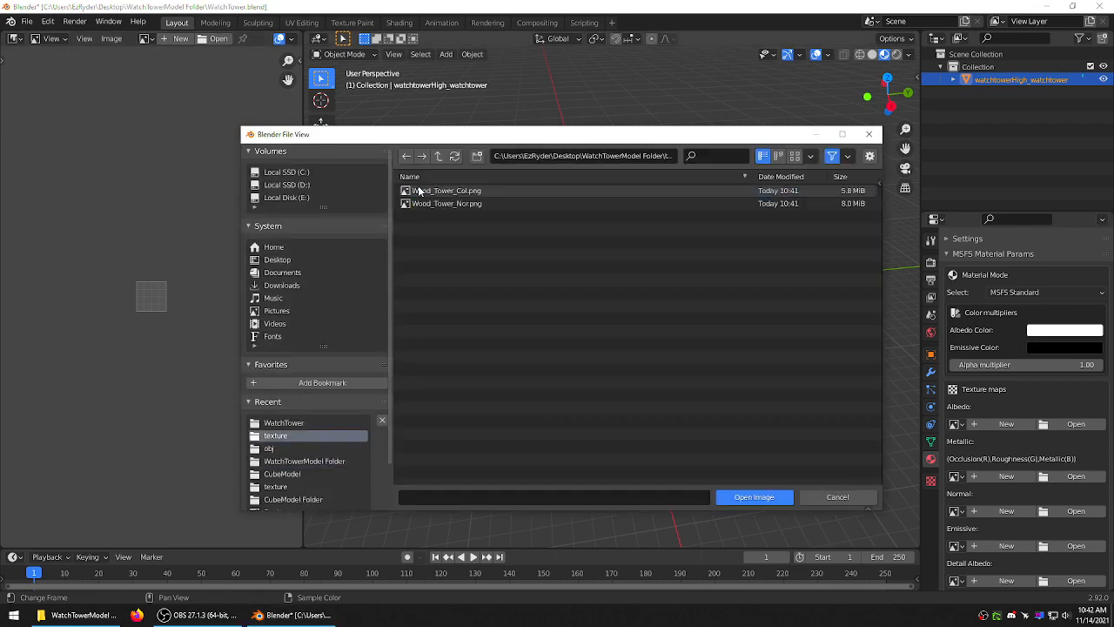
pyautogui.click(418, 191)
pyautogui.click(755, 497)
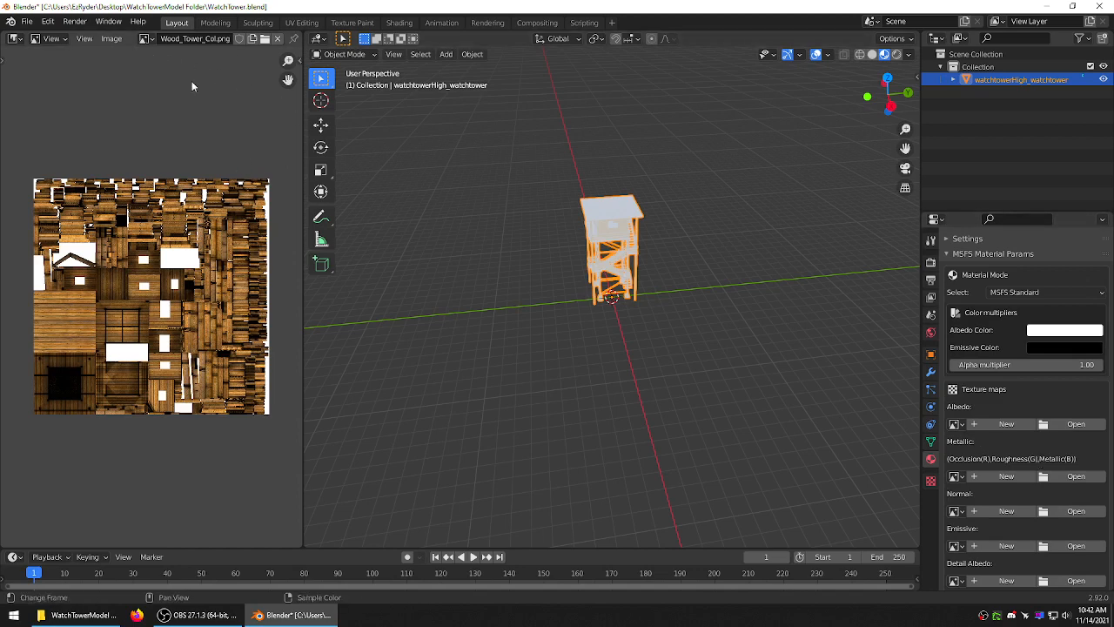
pyautogui.click(956, 424)
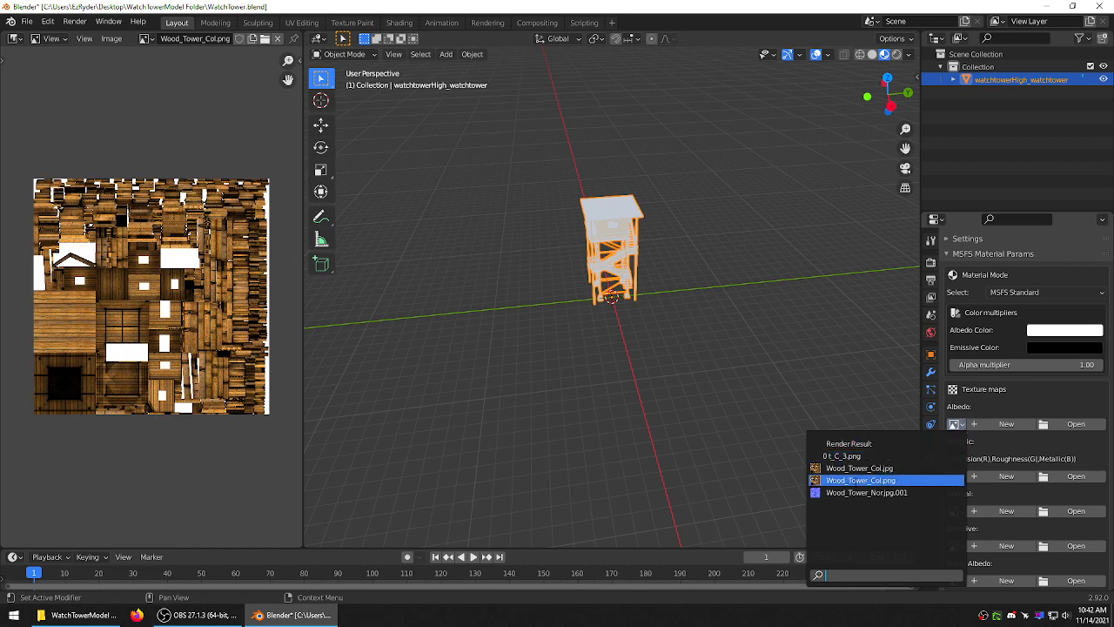
pyautogui.click(855, 480)
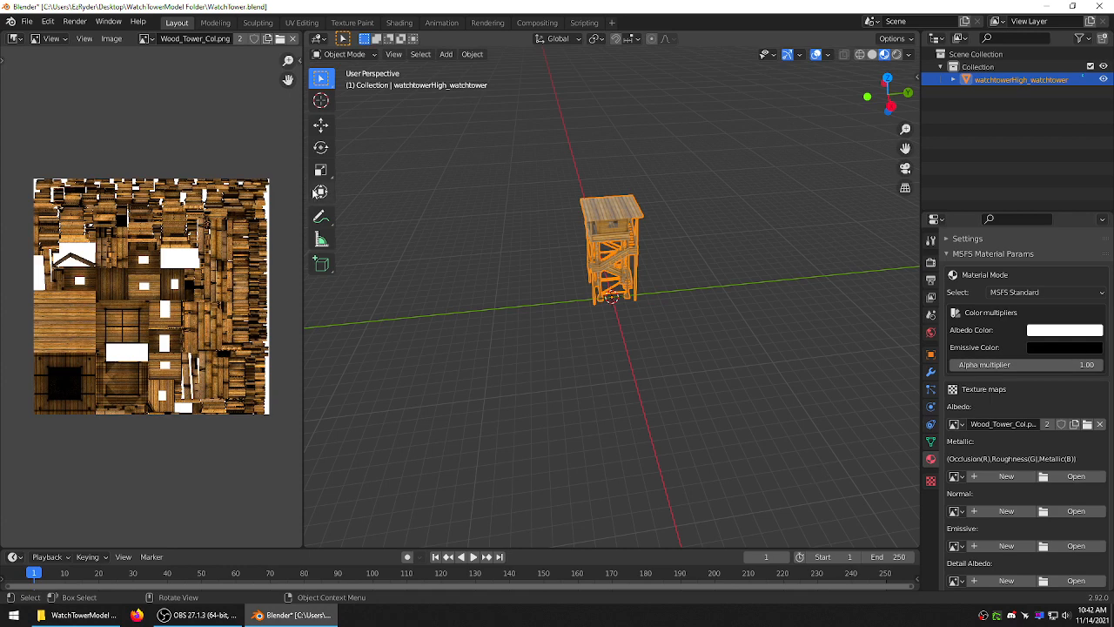
# - Load Wood_Tower_Nor.png from the texture folder into the Image Editor and assign it as the material's normal map
pyautogui.click(145, 38)
pyautogui.click(149, 38)
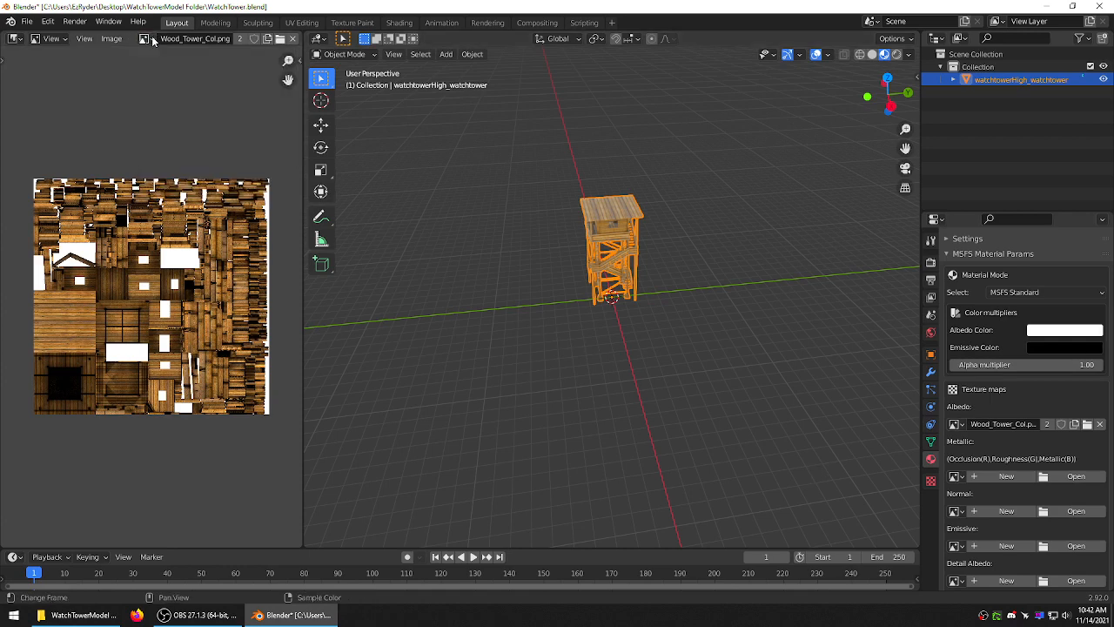
pyautogui.click(279, 40)
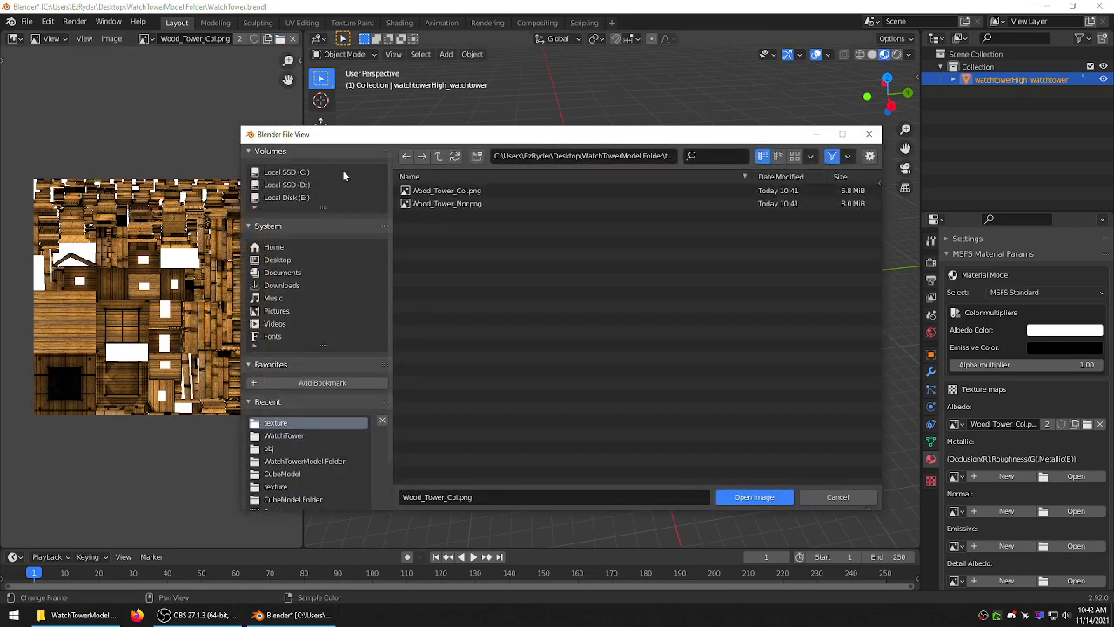
pyautogui.click(438, 204)
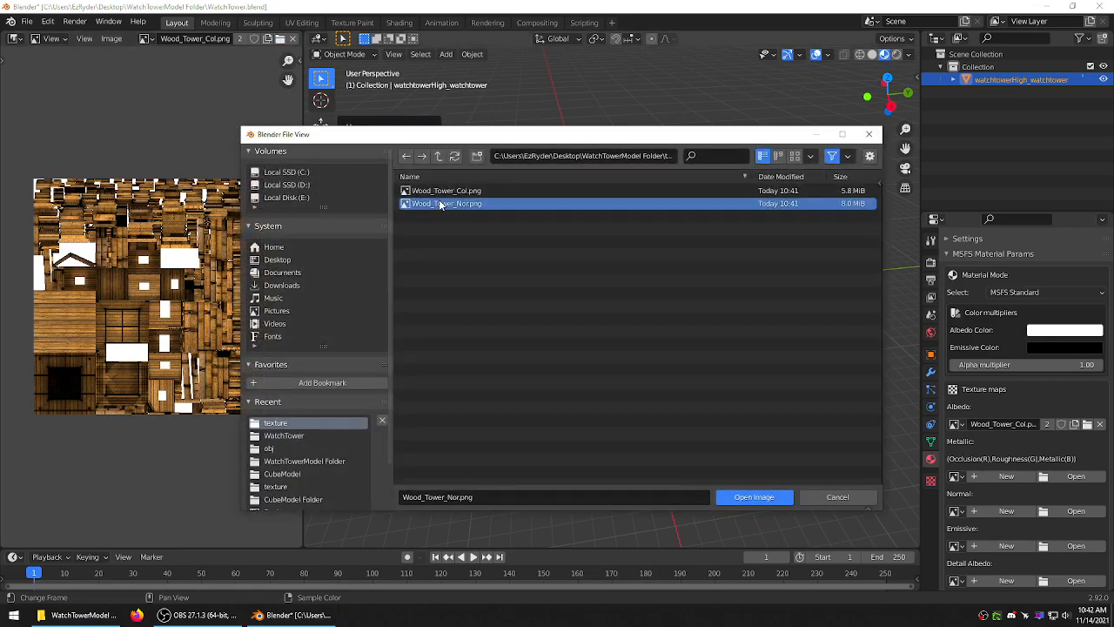
pyautogui.click(753, 497)
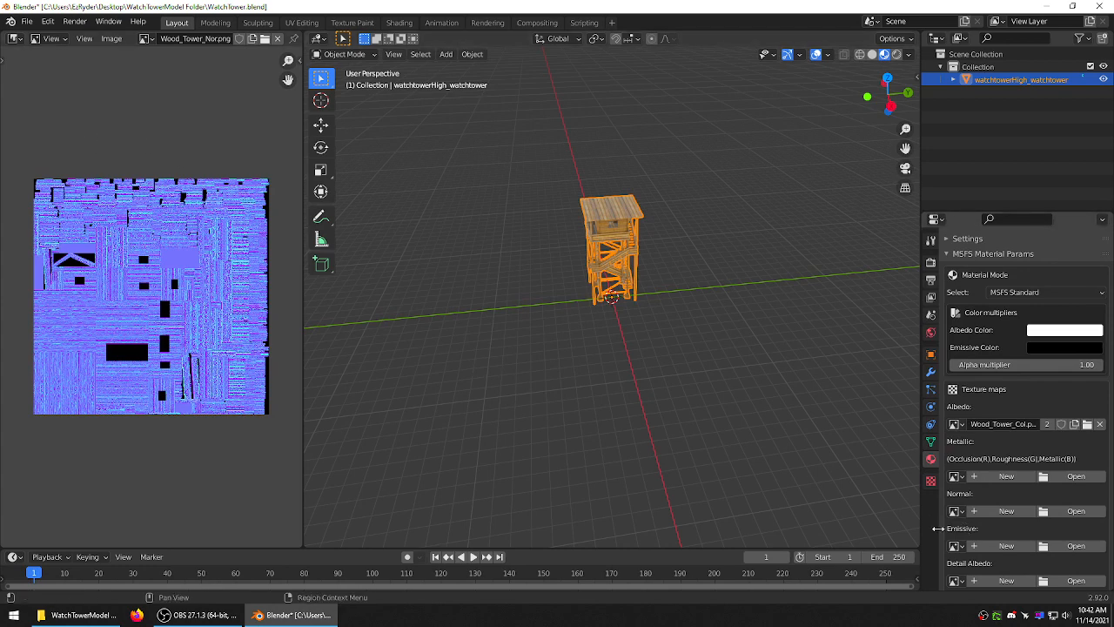
pyautogui.click(955, 510)
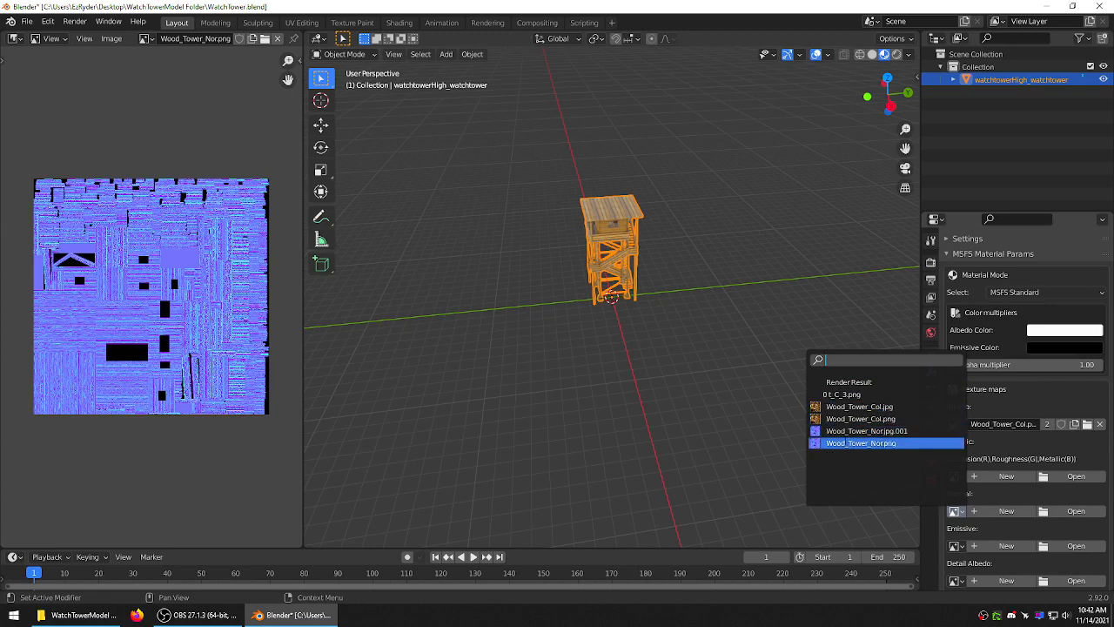
pyautogui.click(843, 443)
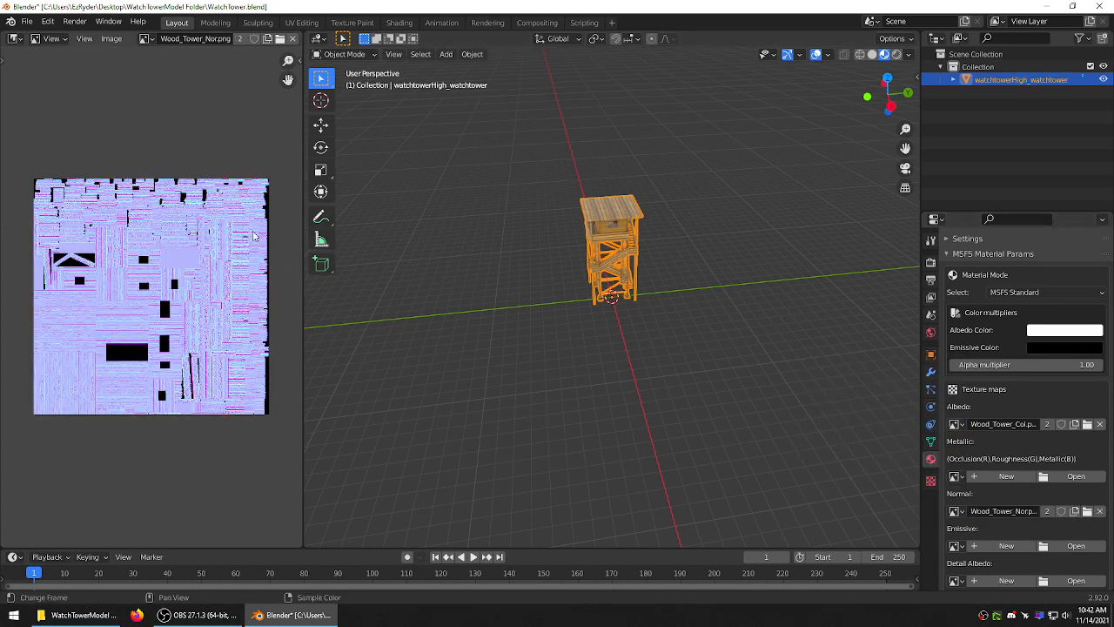
# - Deselect the watch tower and save WatchTower.blend with its PNG textures assigned
pyautogui.click(512, 244)
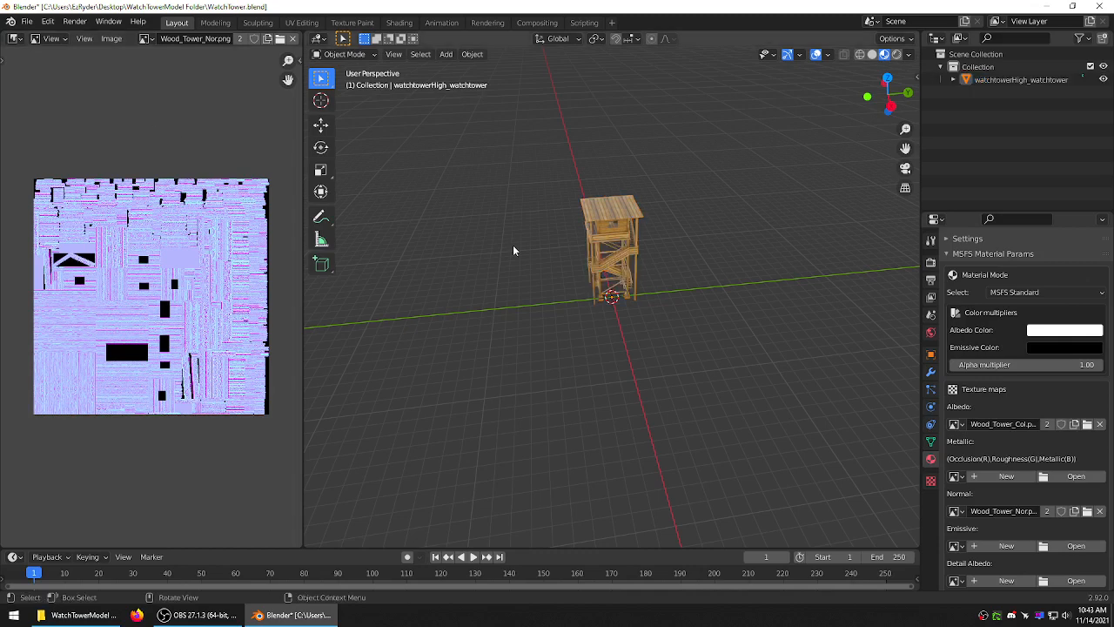
pyautogui.scroll(-4, 513, 242)
pyautogui.moveTo(505, 249); pyautogui.dragTo(483, 232, button='middle')
pyautogui.scroll(3, 499, 247)
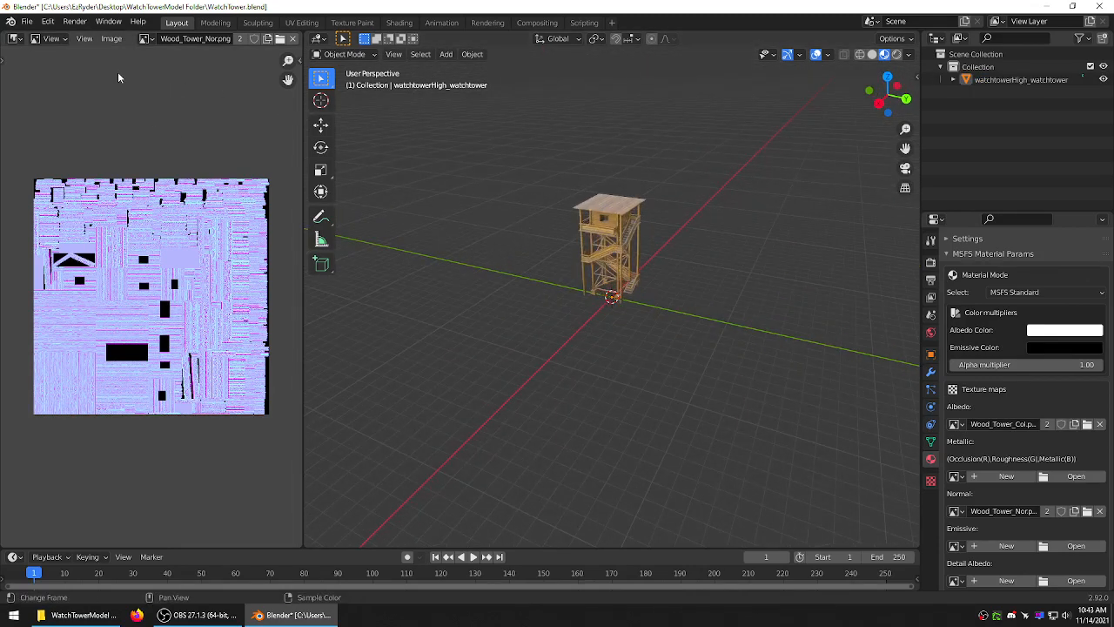
pyautogui.click(27, 23)
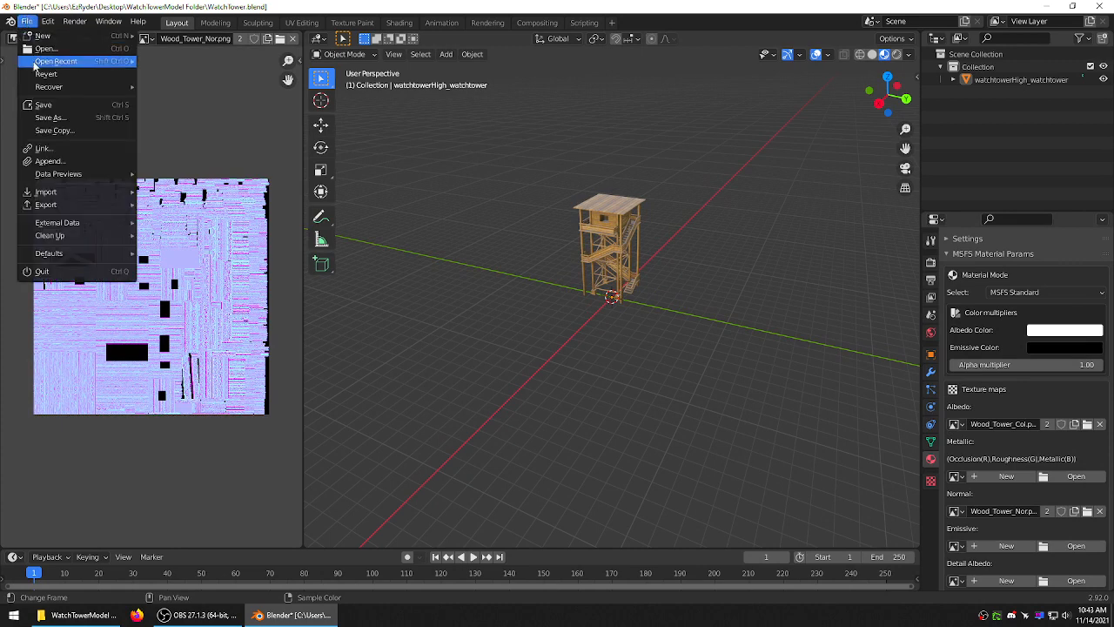
pyautogui.click(39, 105)
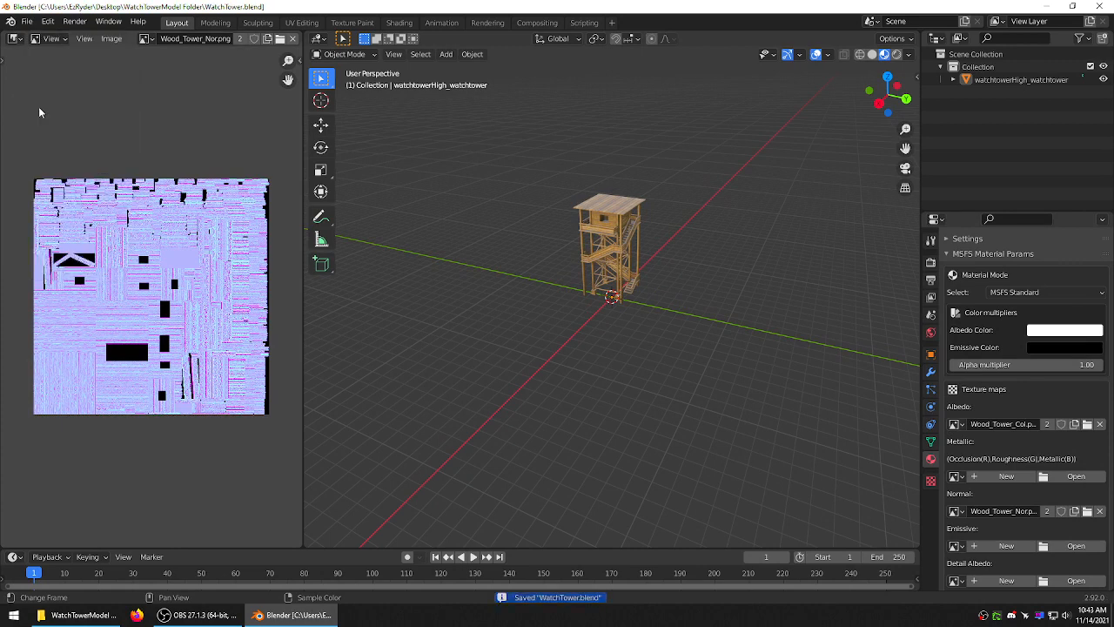
# - Select watchtowerHigh_watchtower, save the file again, and start an extended glTF 2.0 export for MSFS with the textures path ../texture
pyautogui.click(995, 78)
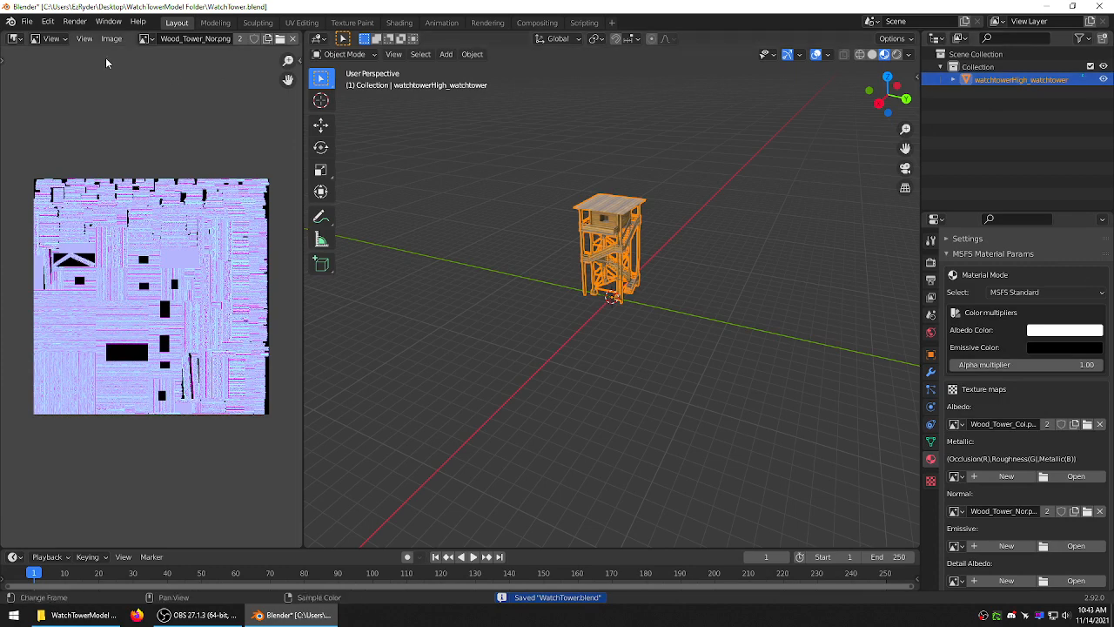
pyautogui.click(29, 19)
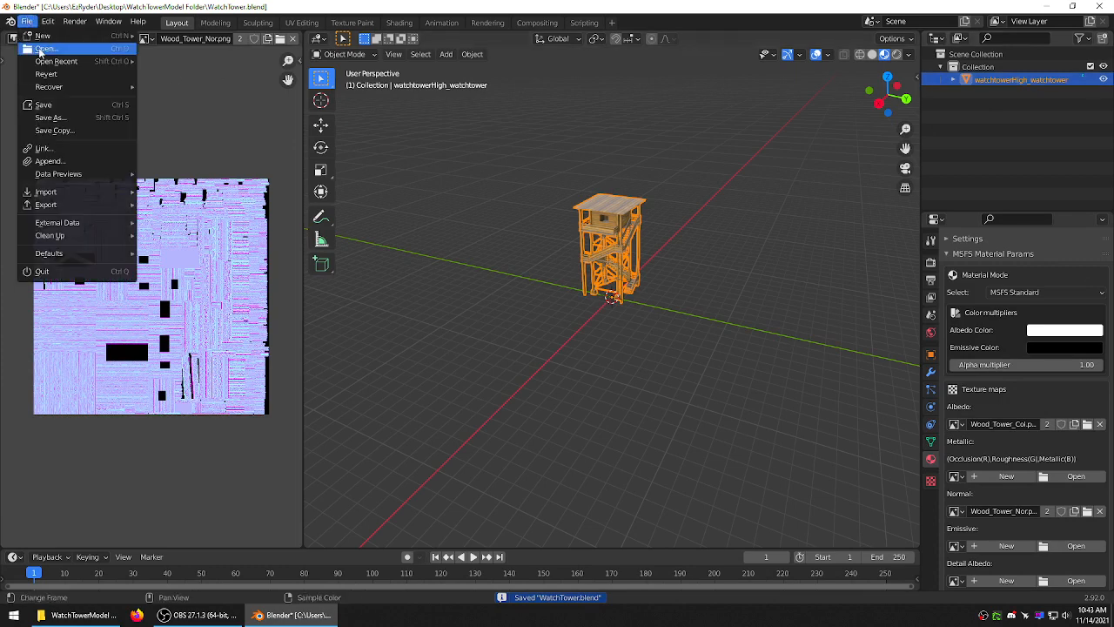
pyautogui.click(43, 106)
pyautogui.click(27, 21)
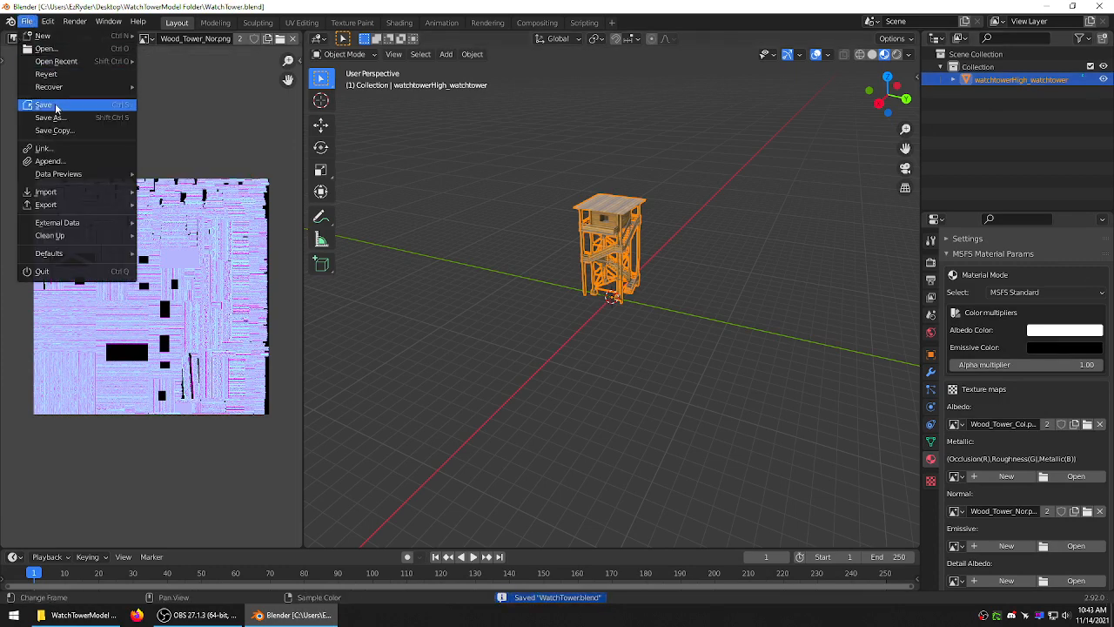
pyautogui.moveTo(52, 208)
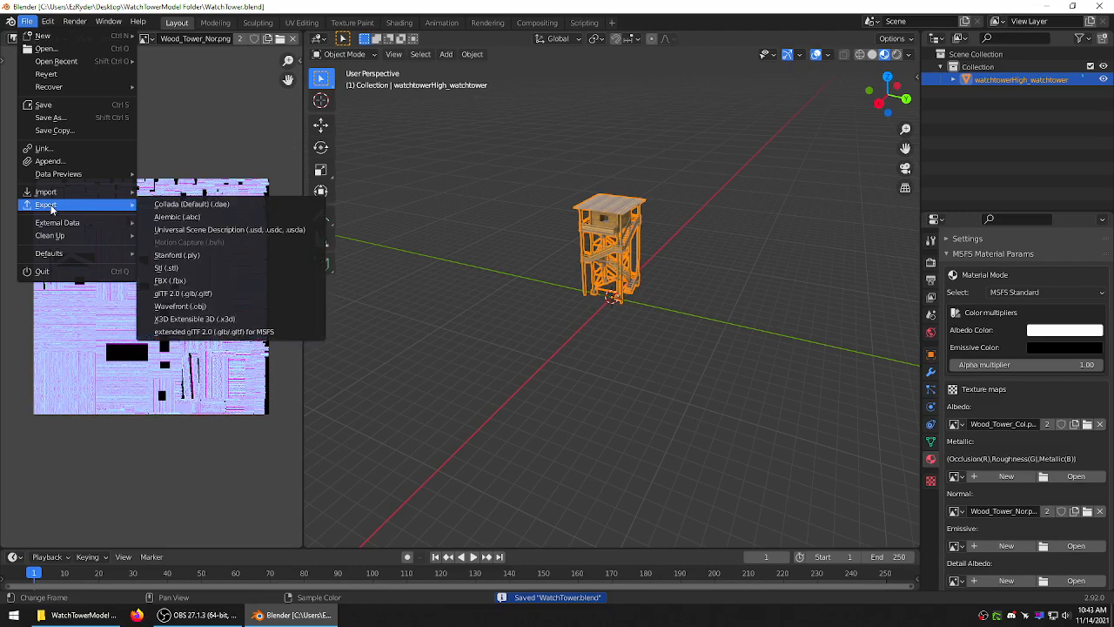
pyautogui.click(223, 331)
pyautogui.click(831, 250)
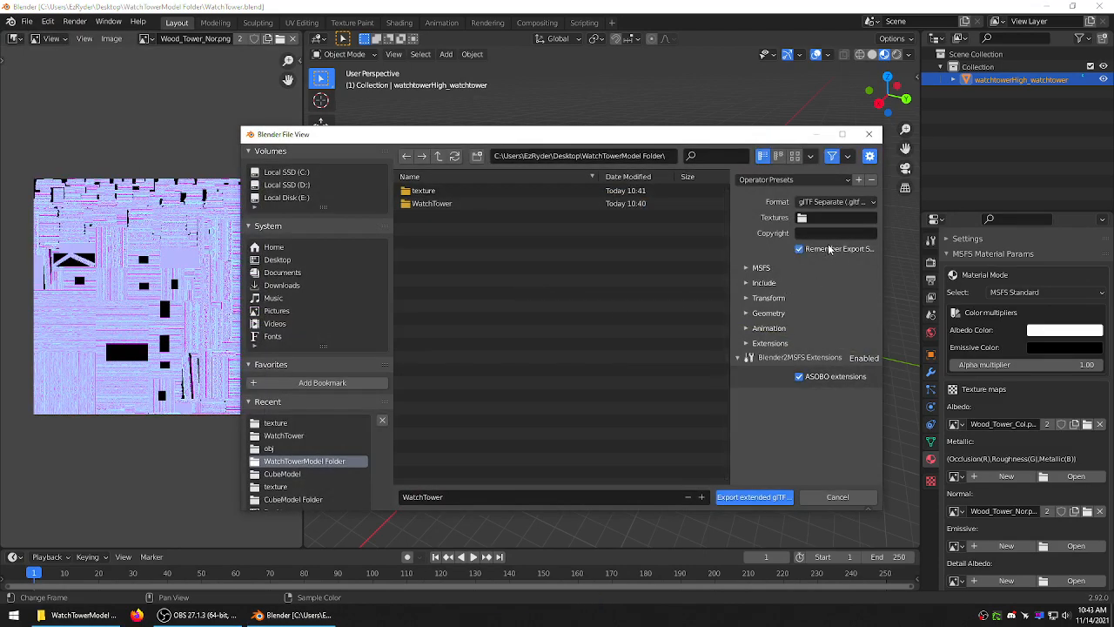
pyautogui.click(826, 220)
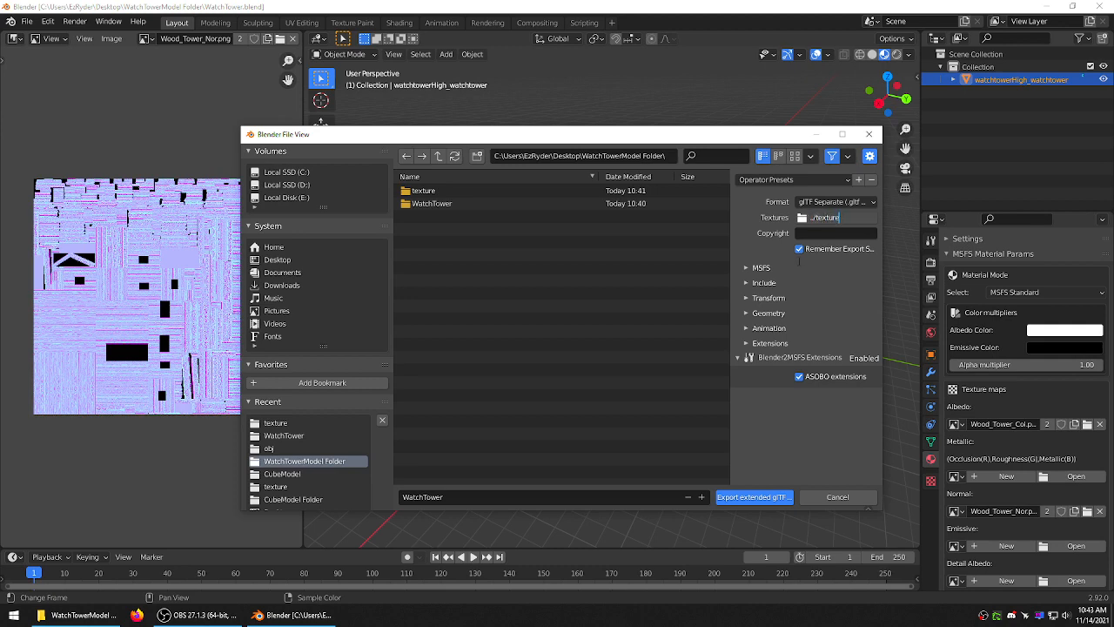
pyautogui.press('Return')
# - Enable Generate/Append XML in the MSFS export options and set the XML filename to WatchTower.xml
pyautogui.click(750, 267)
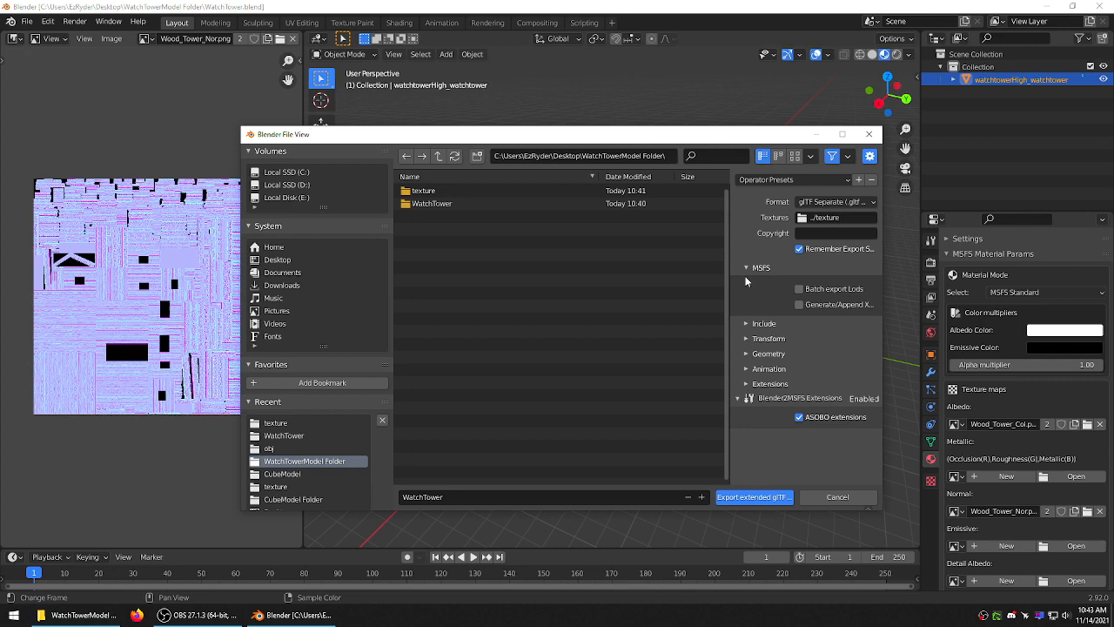
pyautogui.click(800, 304)
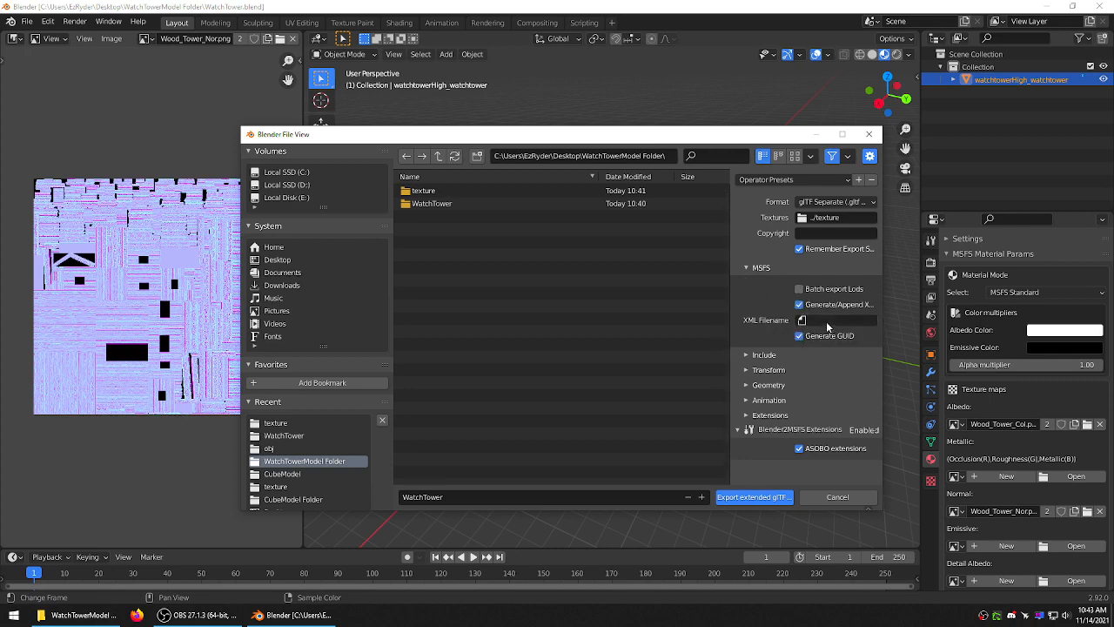
pyautogui.click(827, 320)
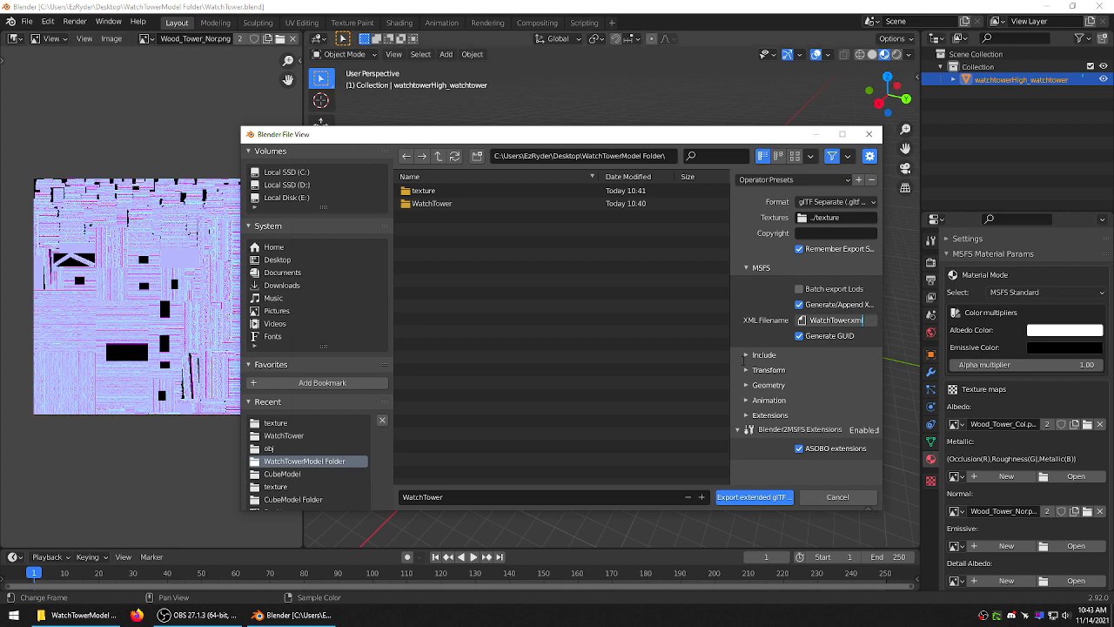
# - Include selected objects and custom properties, and export WatchTower into the WatchTower folder
pyautogui.click(745, 355)
pyautogui.click(745, 355)
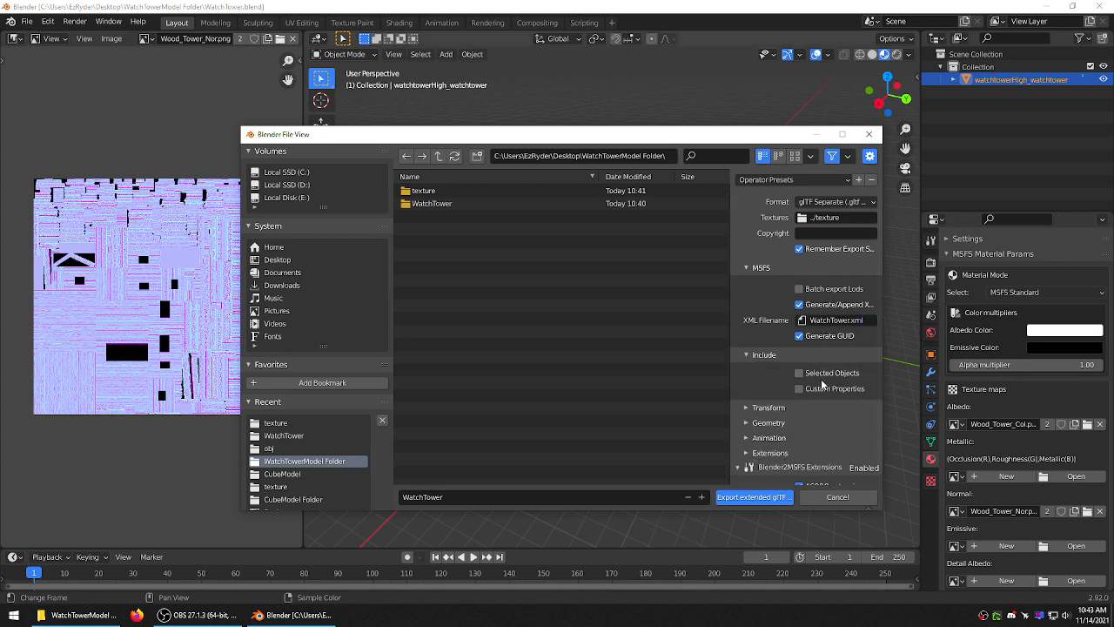
pyautogui.click(816, 389)
pyautogui.click(434, 202)
pyautogui.doubleClick(432, 202)
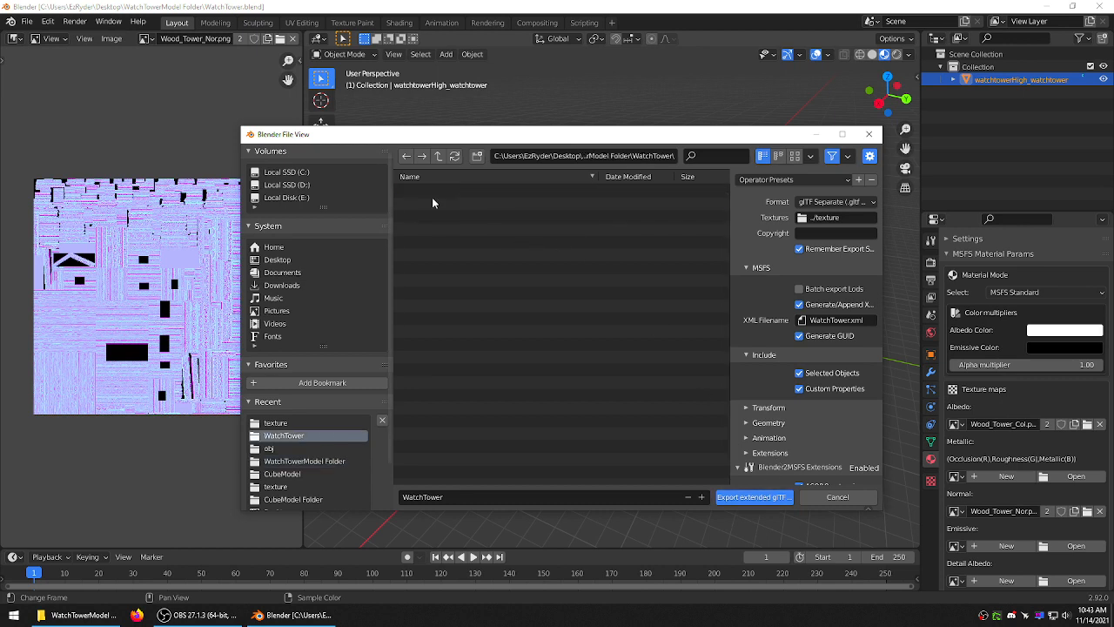
pyautogui.click(742, 497)
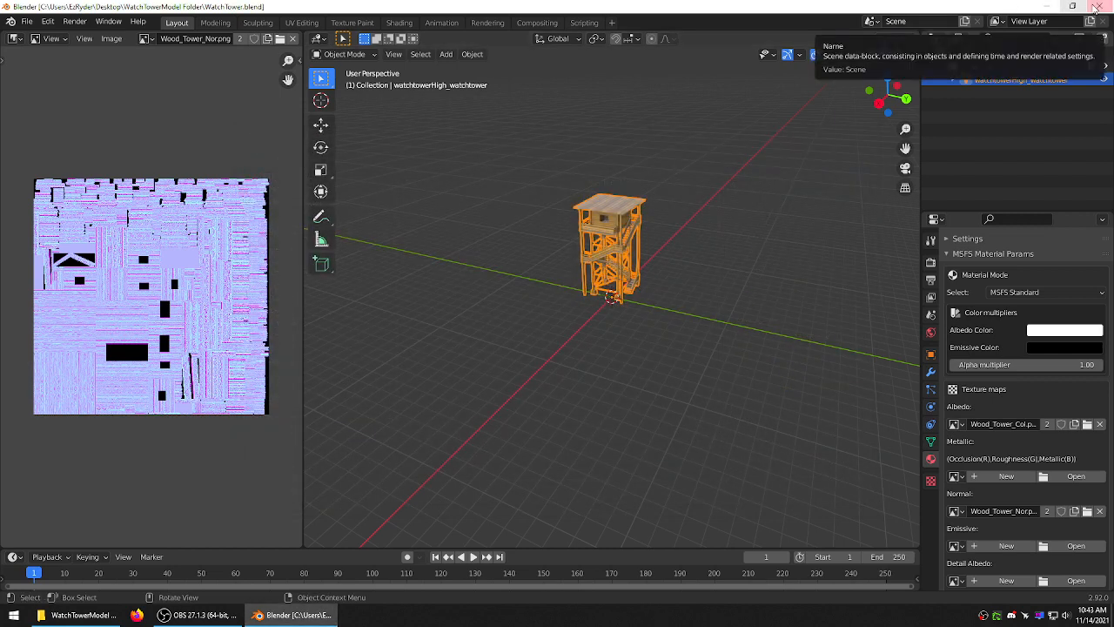
# - Minimize Blender and check the exported files in the WatchTower and texture folders of WatchTowerModel Folder
pyautogui.click(1047, 7)
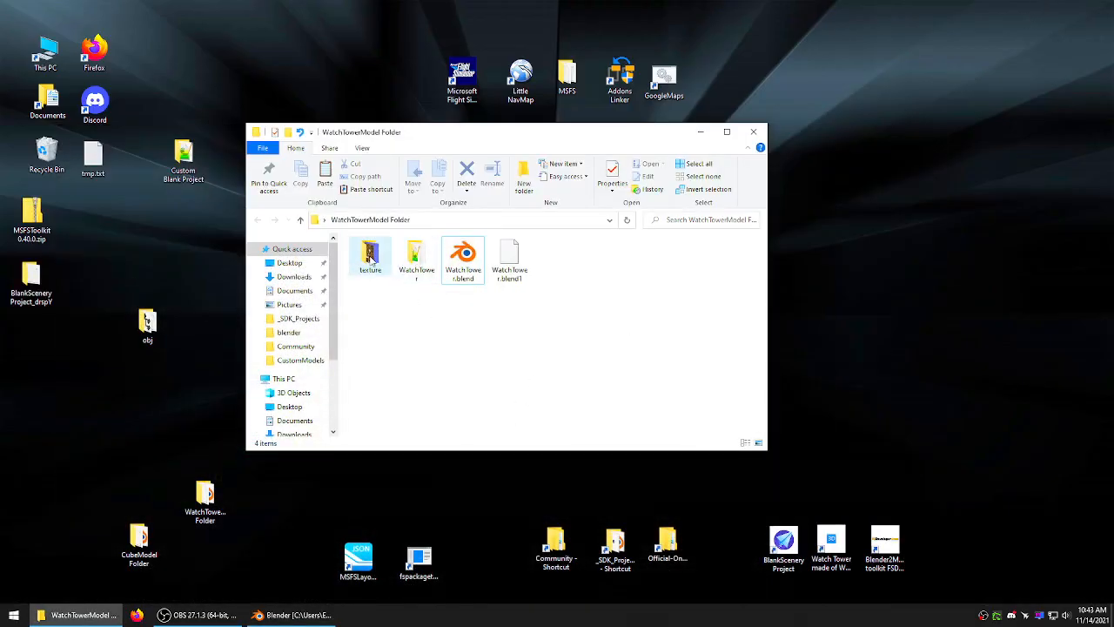
pyautogui.click(409, 258)
pyautogui.doubleClick(409, 257)
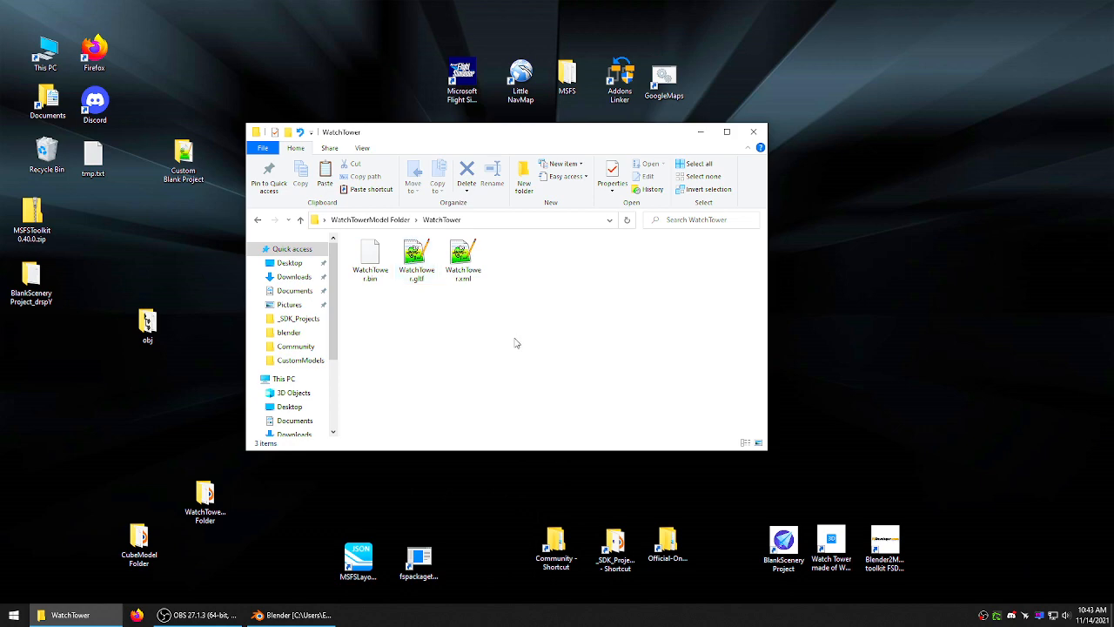
pyautogui.moveTo(506, 313); pyautogui.dragTo(374, 273)
pyautogui.click(428, 316)
pyautogui.click(301, 219)
pyautogui.doubleClick(370, 255)
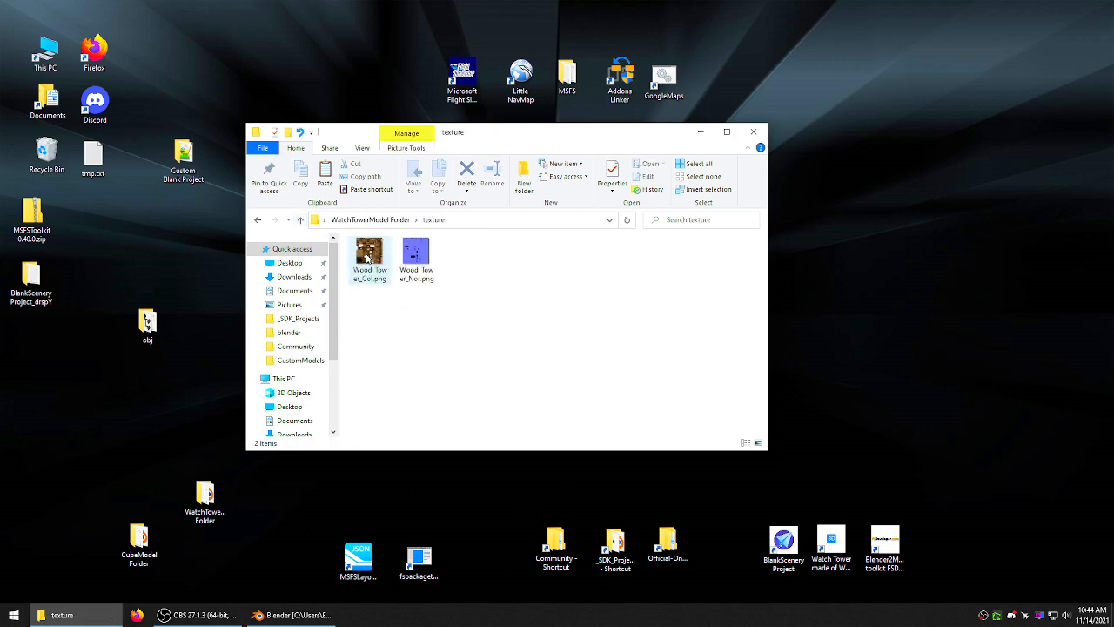
pyautogui.click(300, 220)
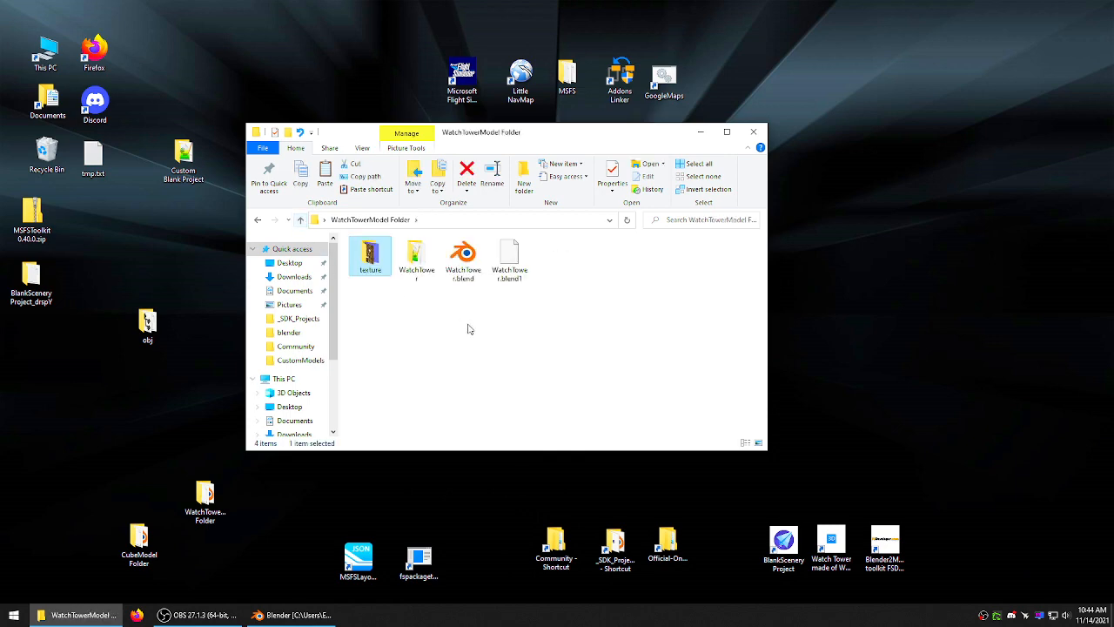
# - Close Blender and copy the texture and WatchTower folders from WatchTowerModel Folder
pyautogui.click(292, 615)
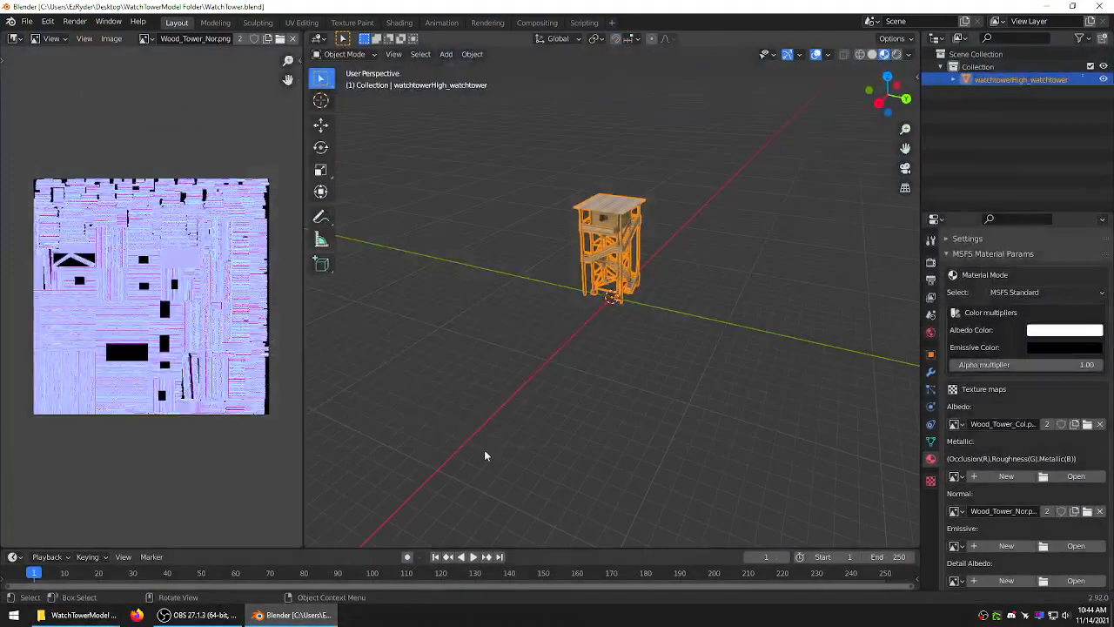
pyautogui.click(1103, 6)
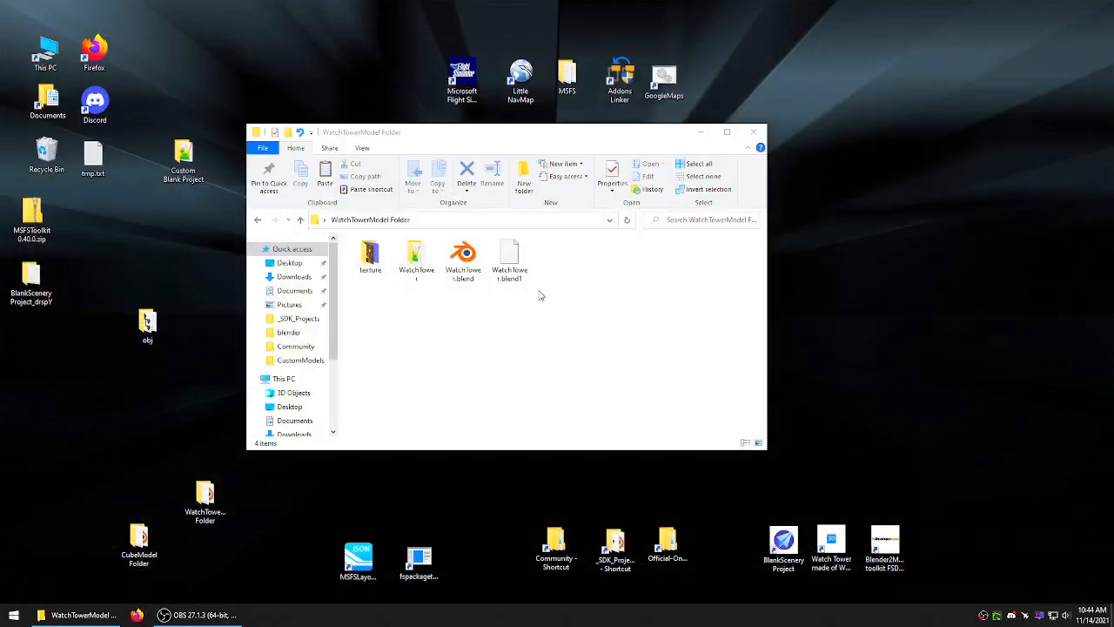
pyautogui.moveTo(431, 305); pyautogui.dragTo(349, 237)
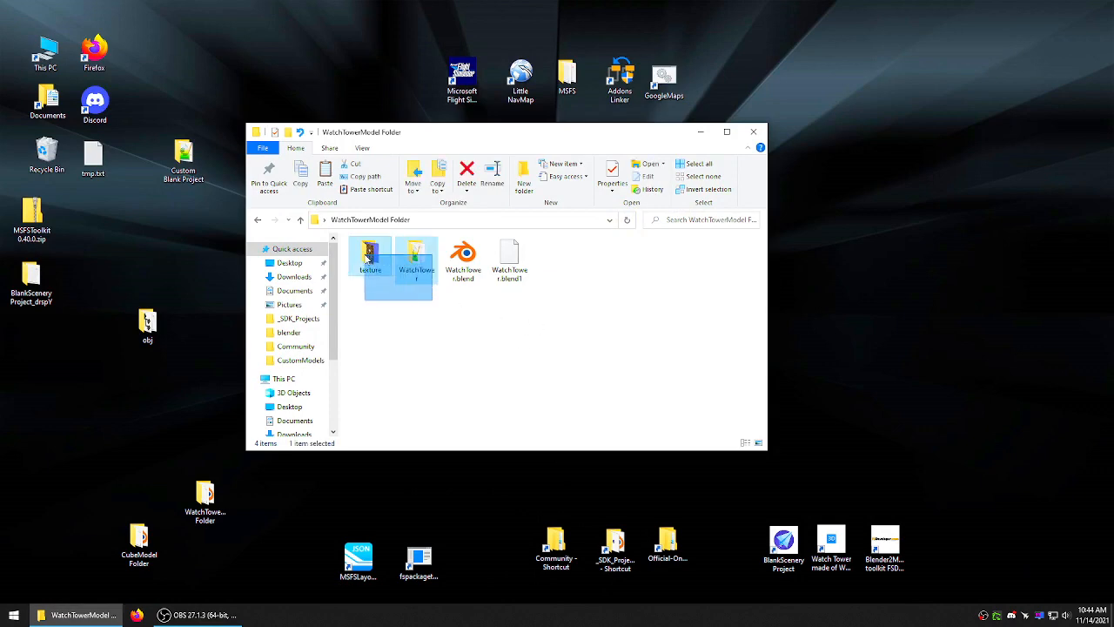
pyautogui.rightClick(367, 252)
pyautogui.click(397, 451)
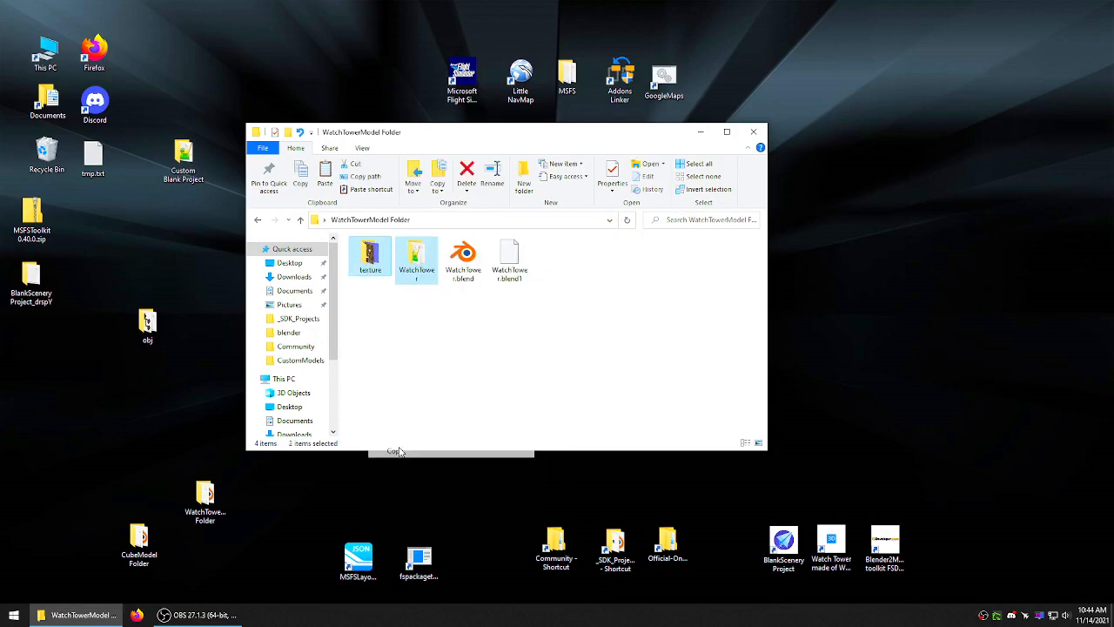
# - Paste the copied folders into PackageSources\CustomModels of the Custom Blank Project and open the pasted texture folder
pyautogui.doubleClick(183, 158)
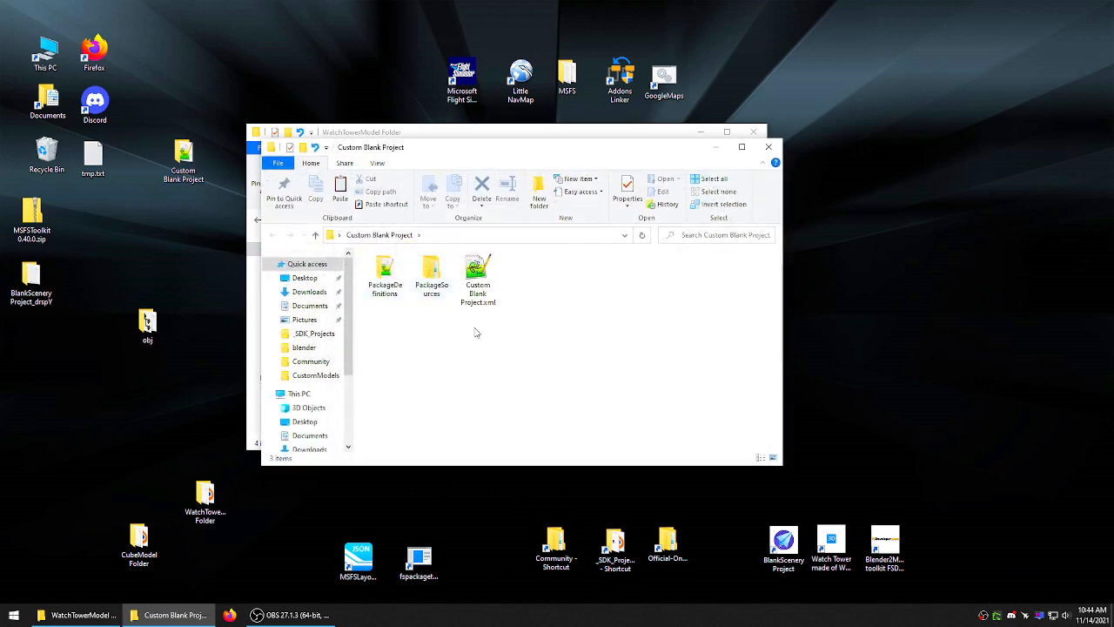
pyautogui.doubleClick(432, 271)
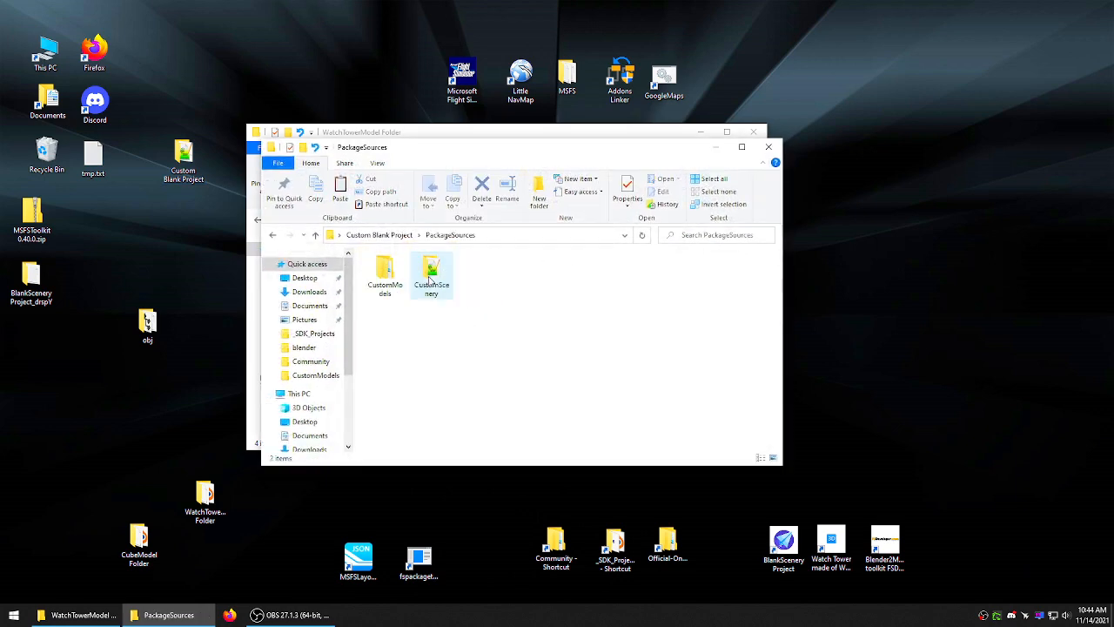
pyautogui.doubleClick(387, 274)
pyautogui.rightClick(492, 301)
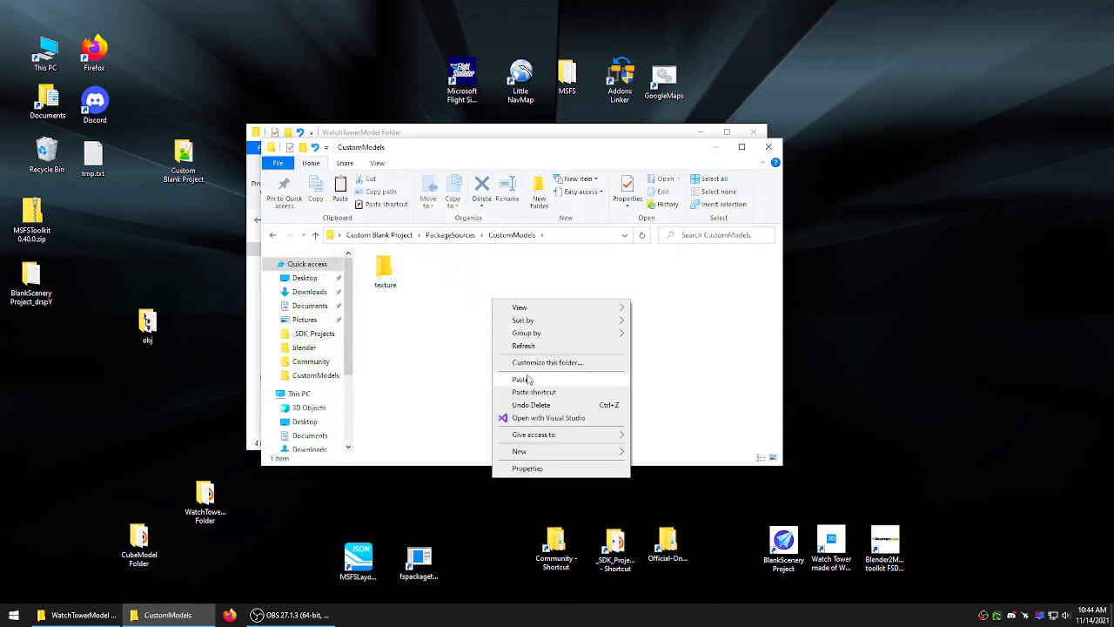
pyautogui.click(519, 379)
pyautogui.click(452, 332)
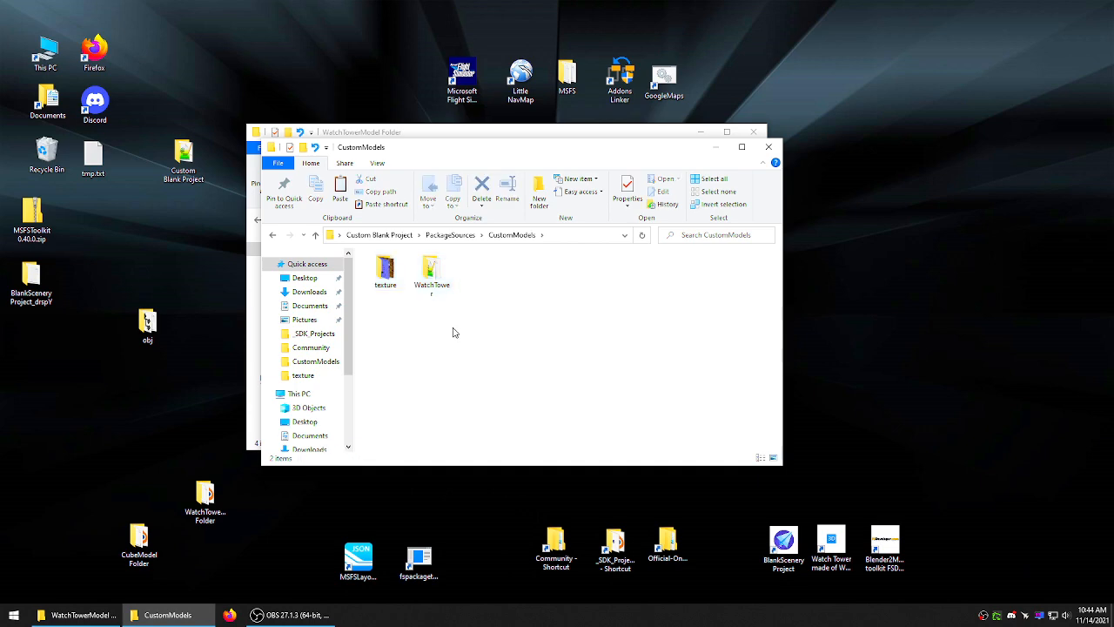
pyautogui.doubleClick(385, 272)
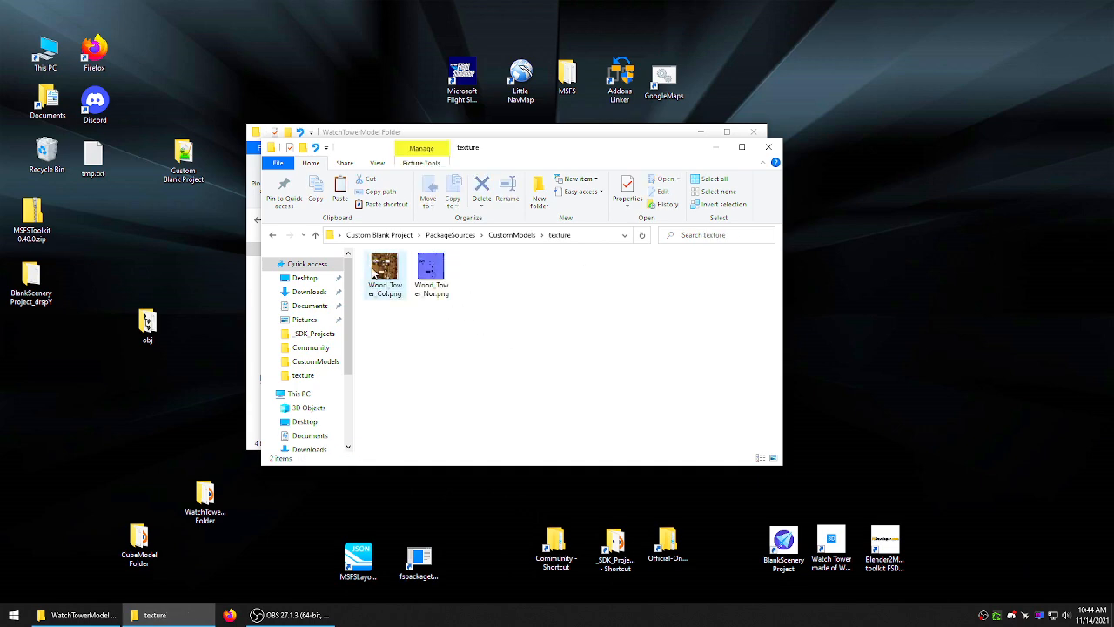
# - Check the contents of the WatchTower folder in CustomModels and return to the Custom Blank Project root folder
pyautogui.click(315, 235)
pyautogui.doubleClick(439, 277)
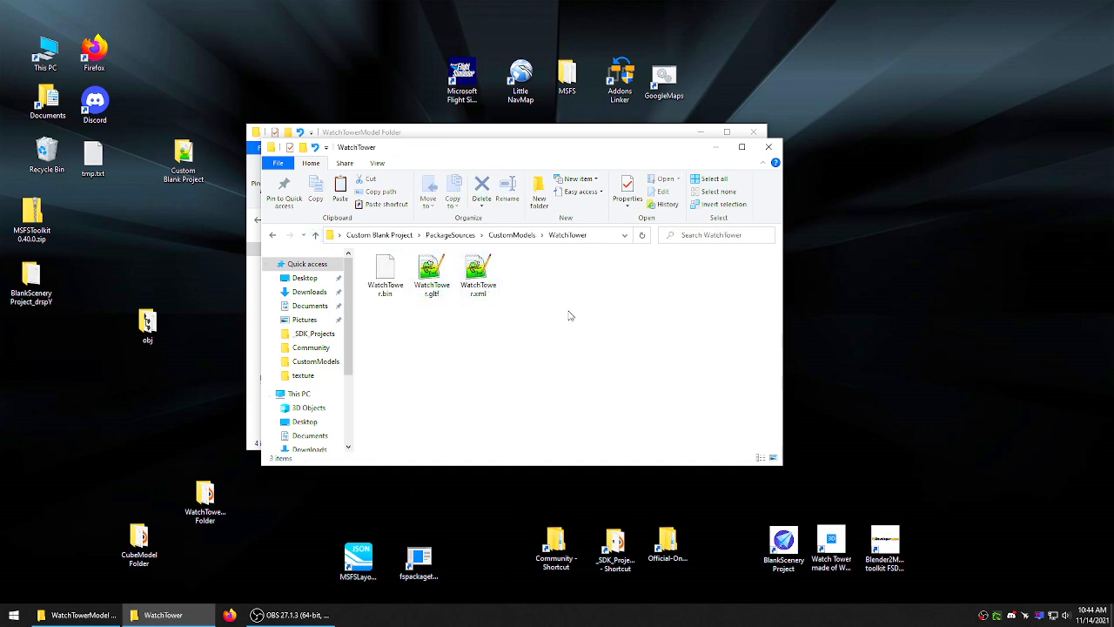
pyautogui.click(318, 235)
pyautogui.click(315, 235)
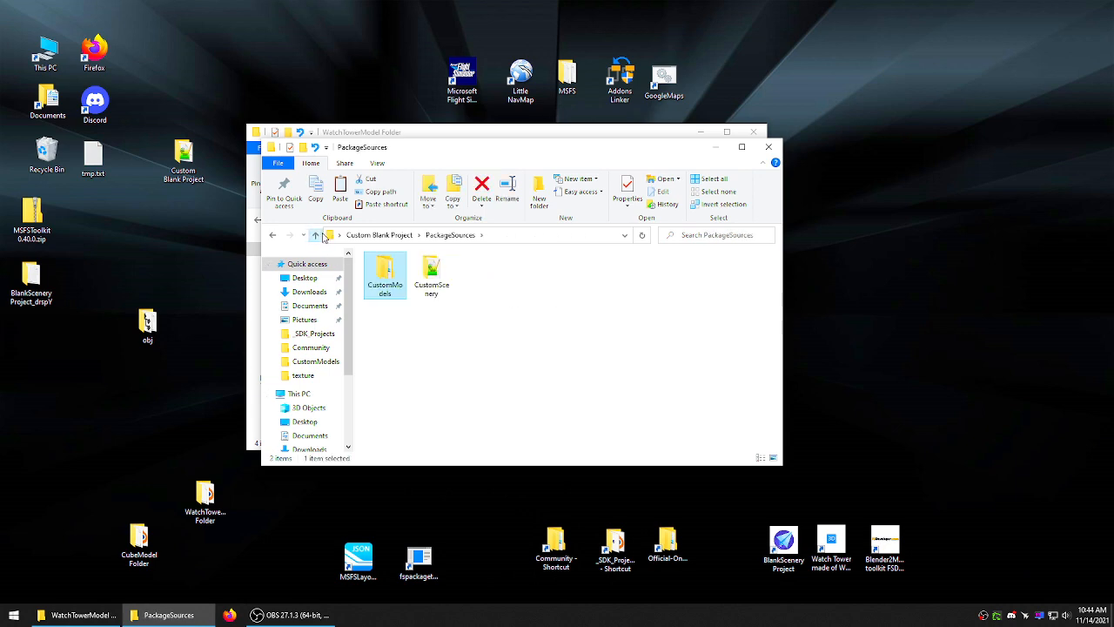
pyautogui.click(316, 235)
pyautogui.click(462, 340)
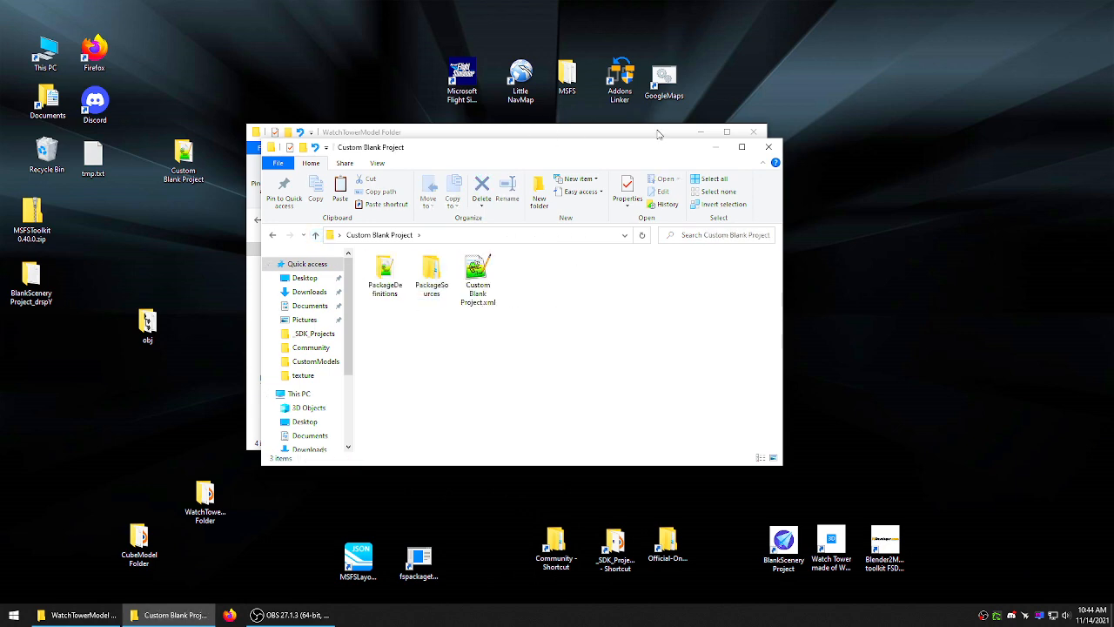
# - Close the WatchTowerModel Folder window and build Custom Blank Project.xml with fspackagetool, dismissing the console when the build ends
pyautogui.click(753, 132)
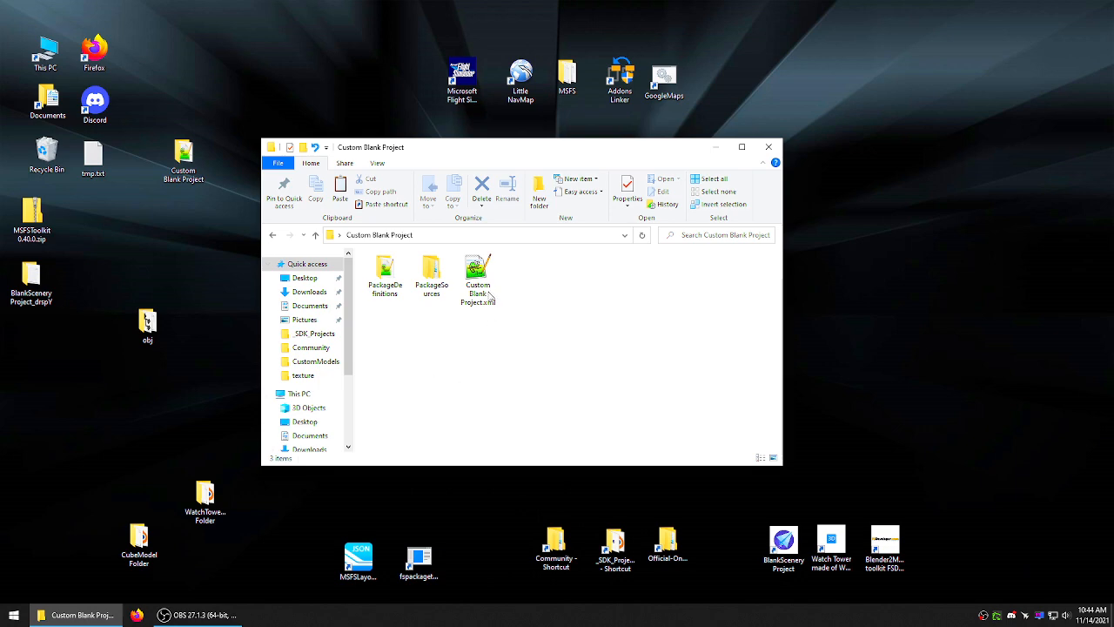
pyautogui.moveTo(490, 296); pyautogui.dragTo(418, 559)
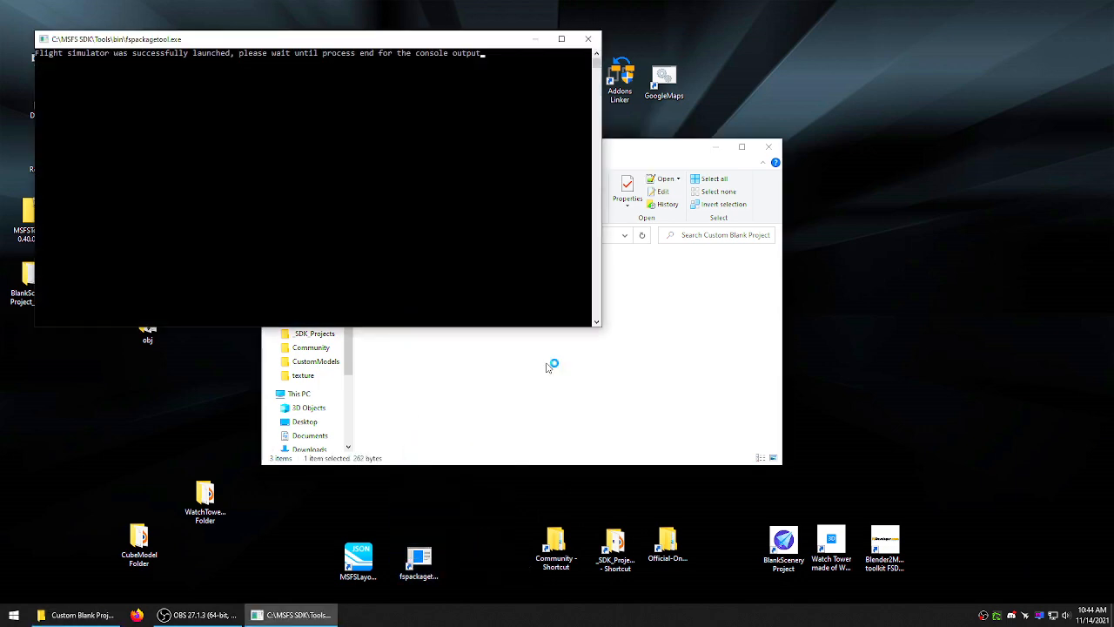
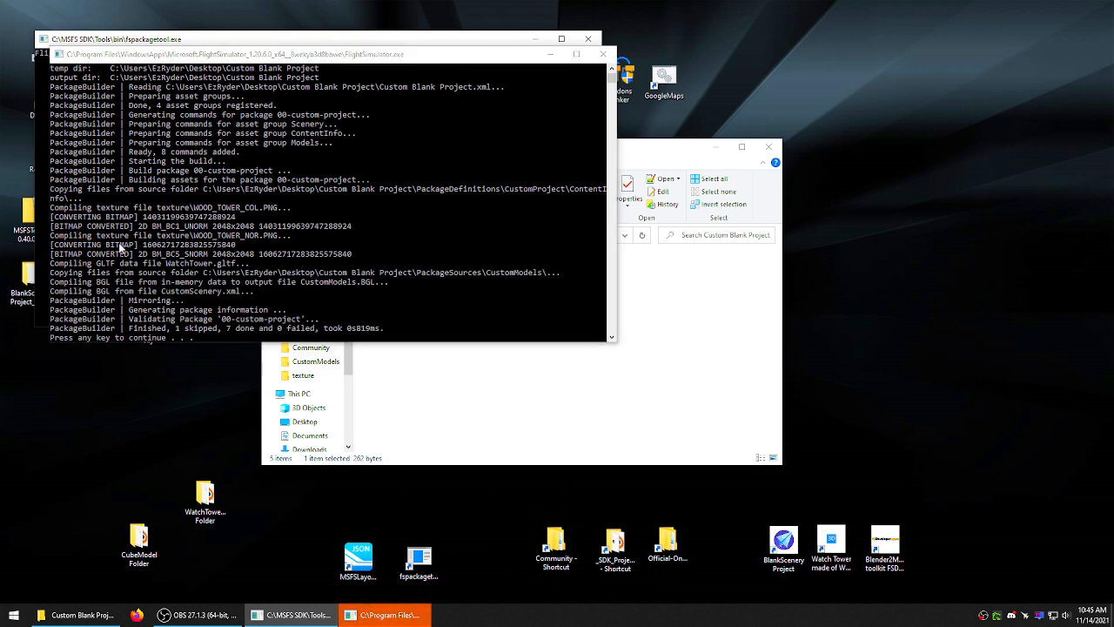
pyautogui.click(254, 253)
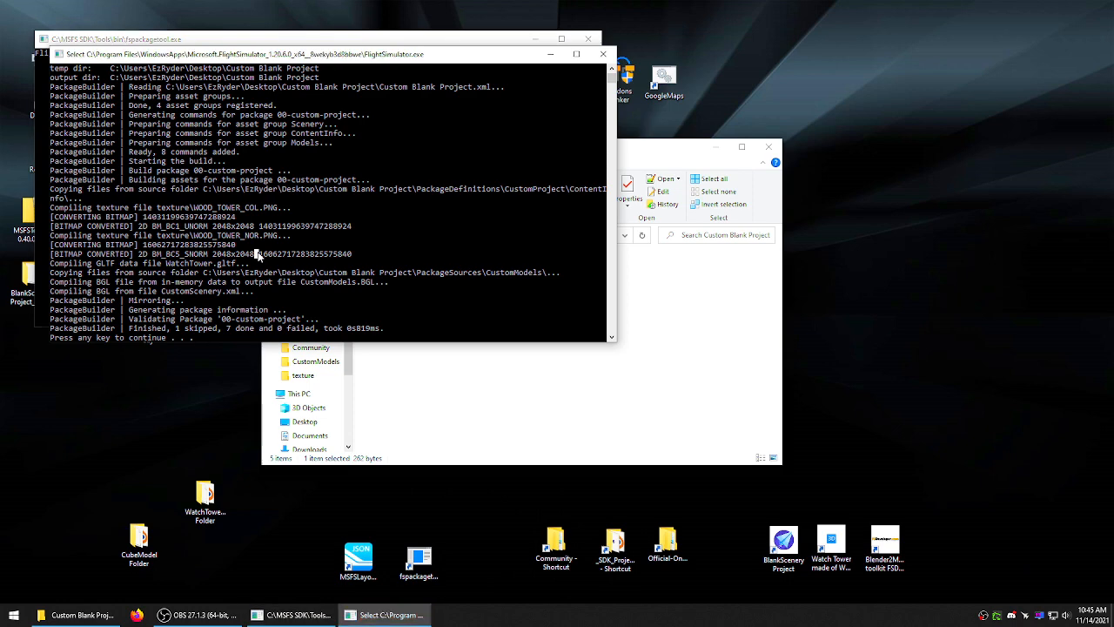
pyautogui.press('space')
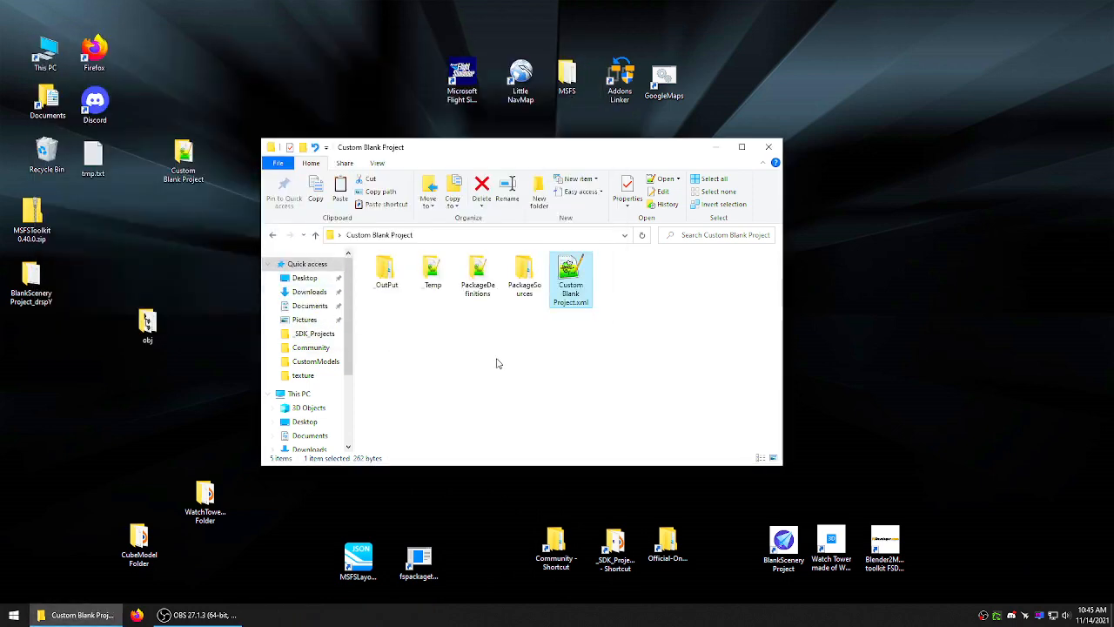
# - Examine the built 00-custom-project package in _OutPut, including its ContentInfo thumbnail, layout.json and manifest.json
pyautogui.doubleClick(385, 272)
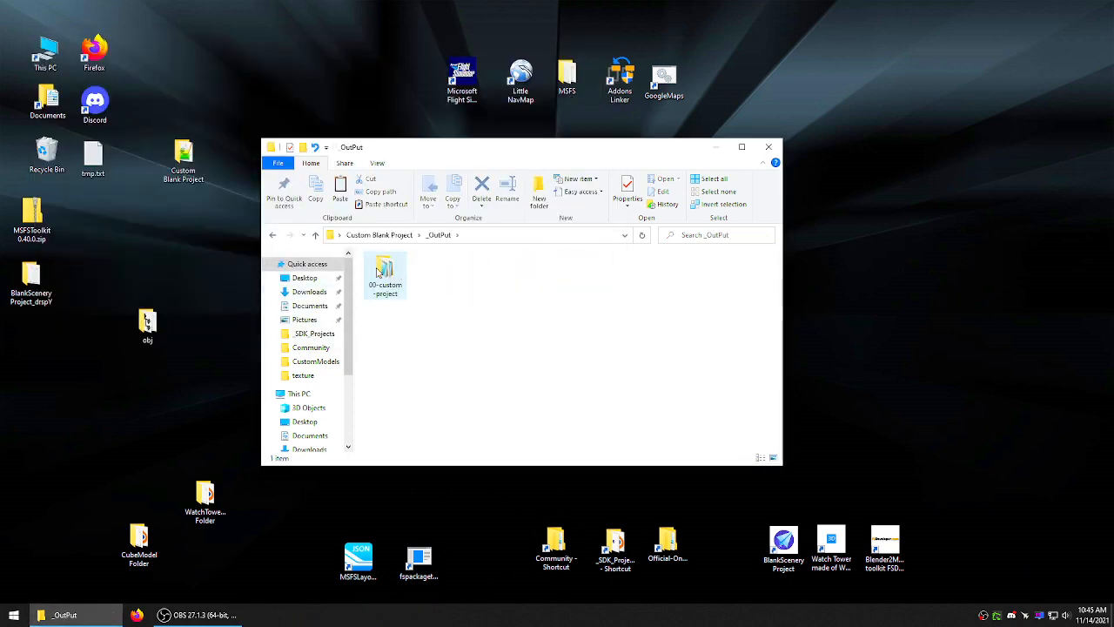
pyautogui.doubleClick(401, 277)
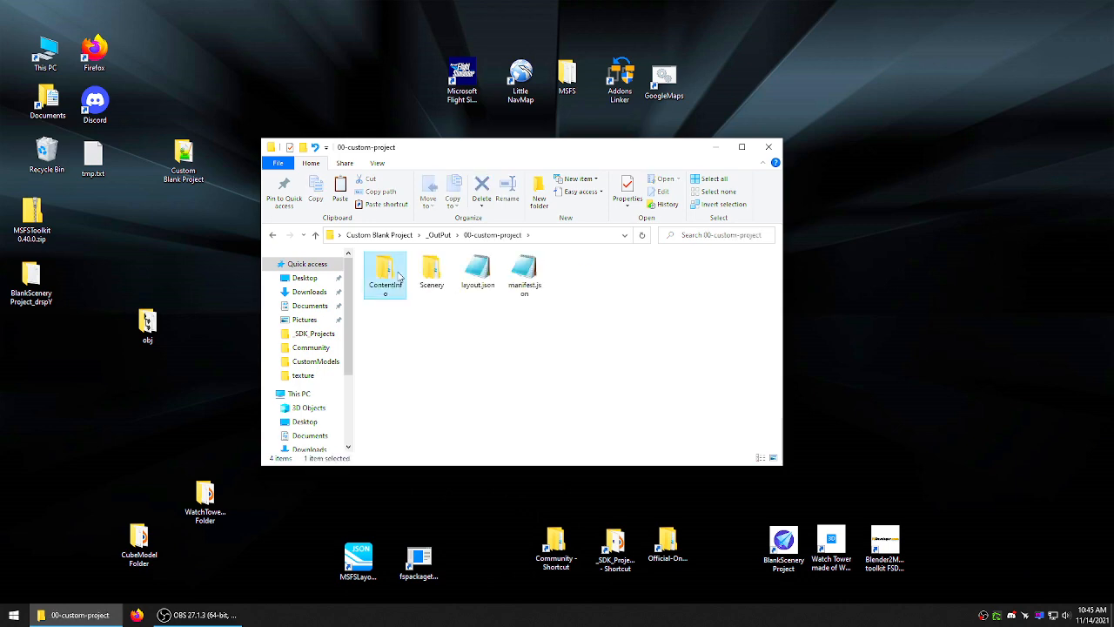
pyautogui.doubleClick(387, 274)
pyautogui.doubleClick(387, 274)
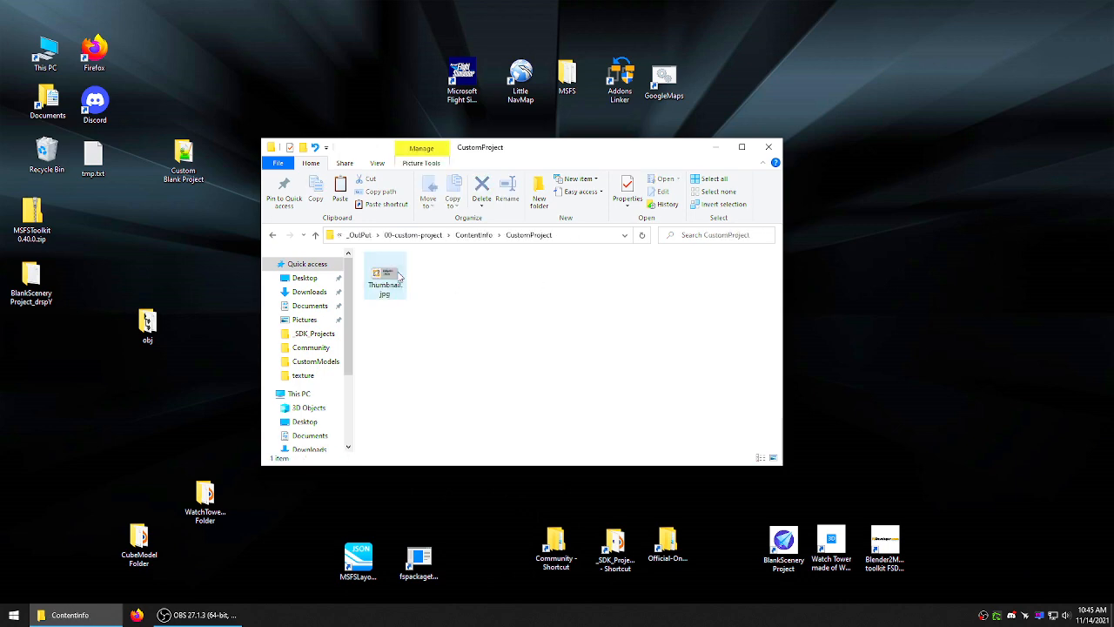
pyautogui.click(315, 235)
pyautogui.click(315, 235)
pyautogui.moveTo(550, 331); pyautogui.dragTo(458, 253)
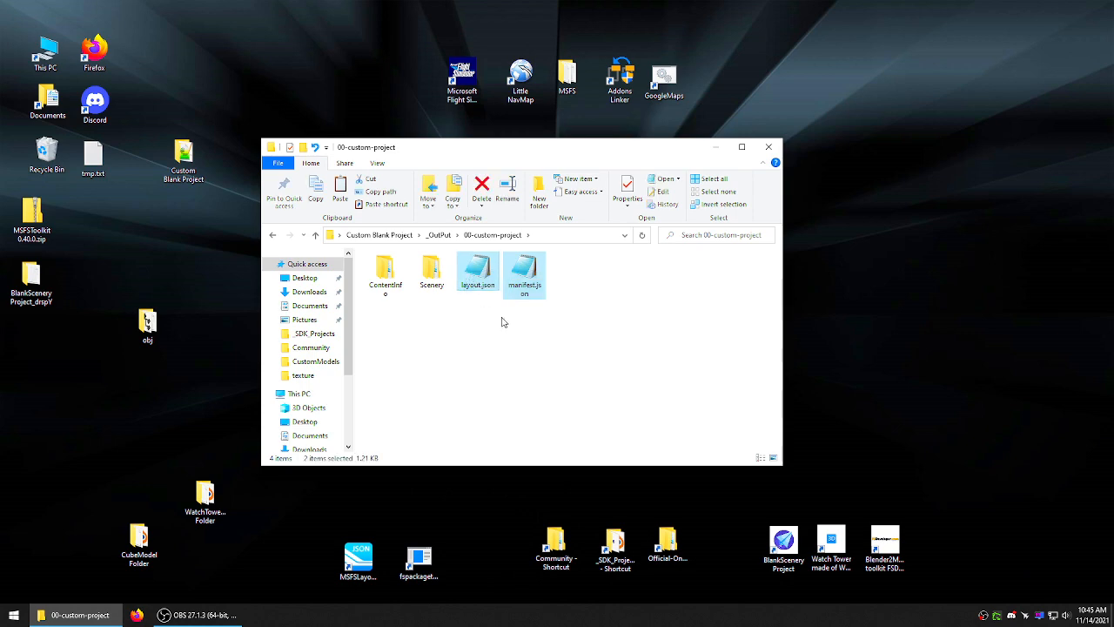
# - Examine the package's Scenery\CustomProject folder, including the two BGL files and the compiled textures in its texture folder
pyautogui.doubleClick(432, 274)
pyautogui.doubleClick(387, 274)
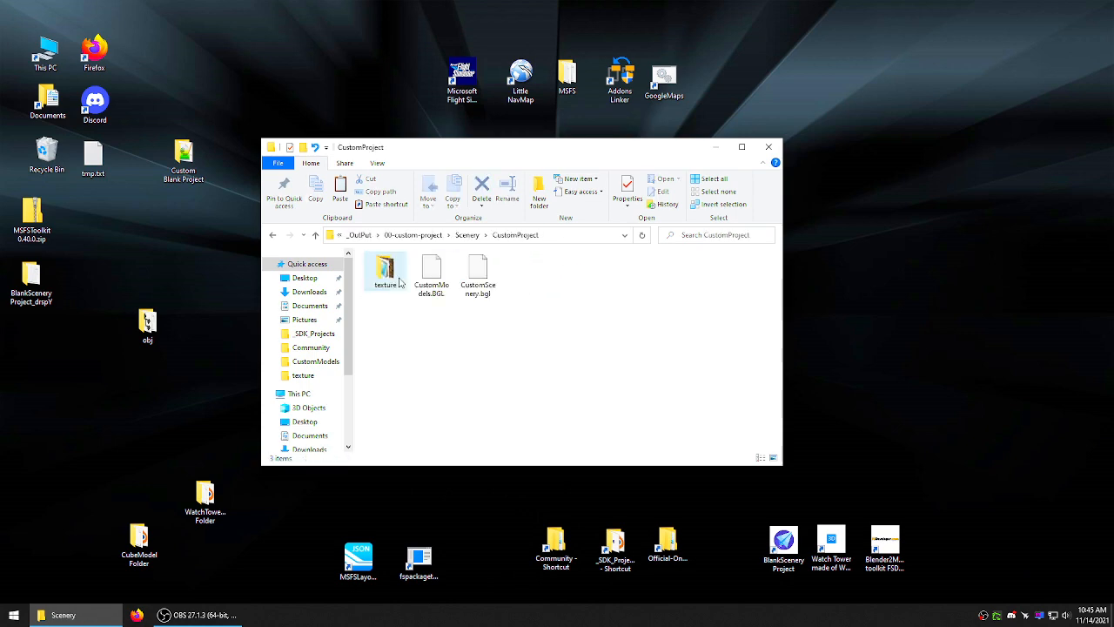
pyautogui.moveTo(505, 328); pyautogui.dragTo(417, 261)
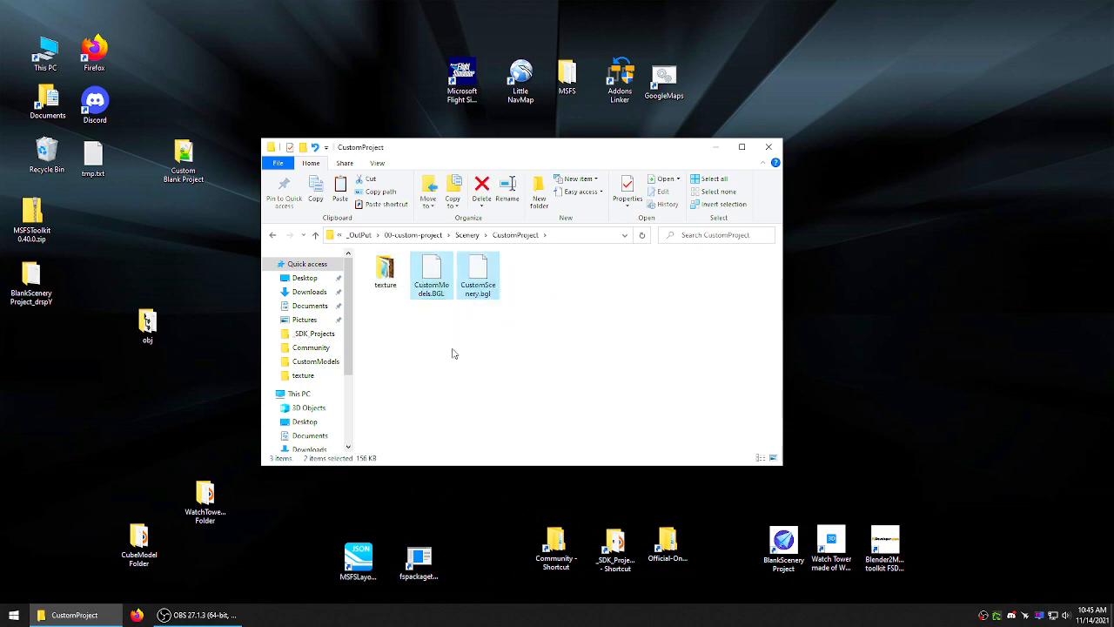
pyautogui.doubleClick(384, 271)
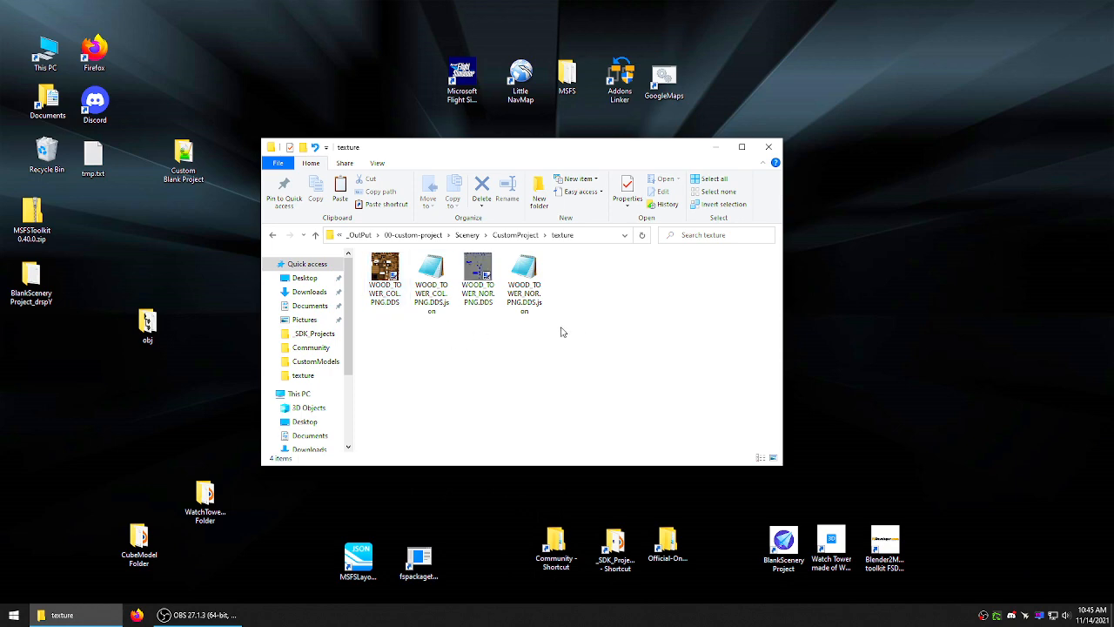
# - Return to the Custom Blank Project root and delete the _OutPut and _Temp folders
pyautogui.click(316, 235)
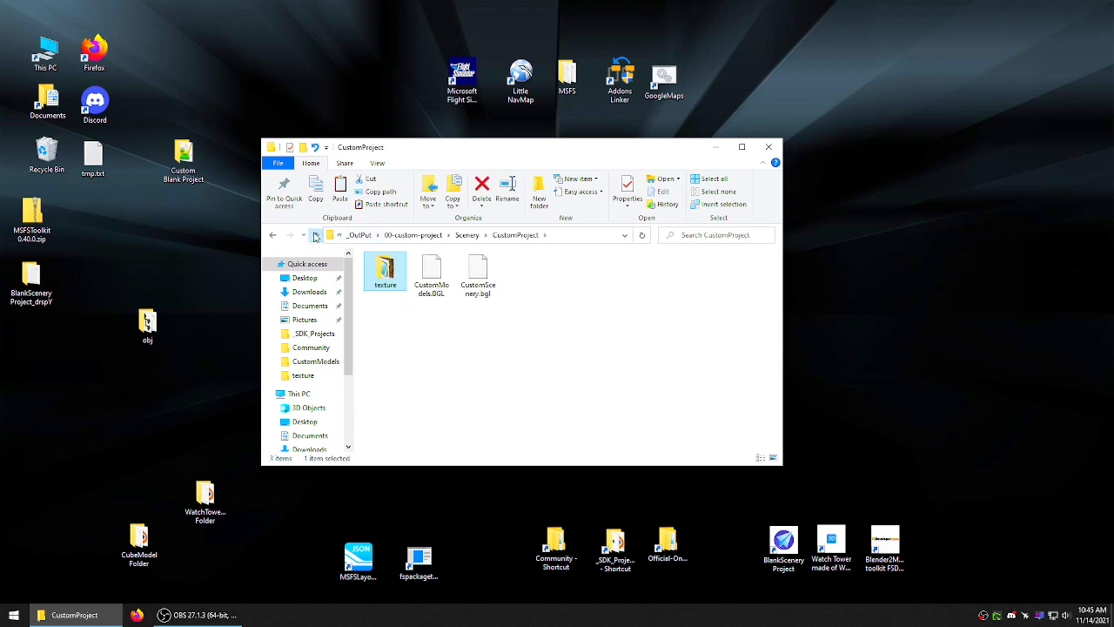
pyautogui.click(316, 235)
pyautogui.click(316, 235)
pyautogui.click(316, 235)
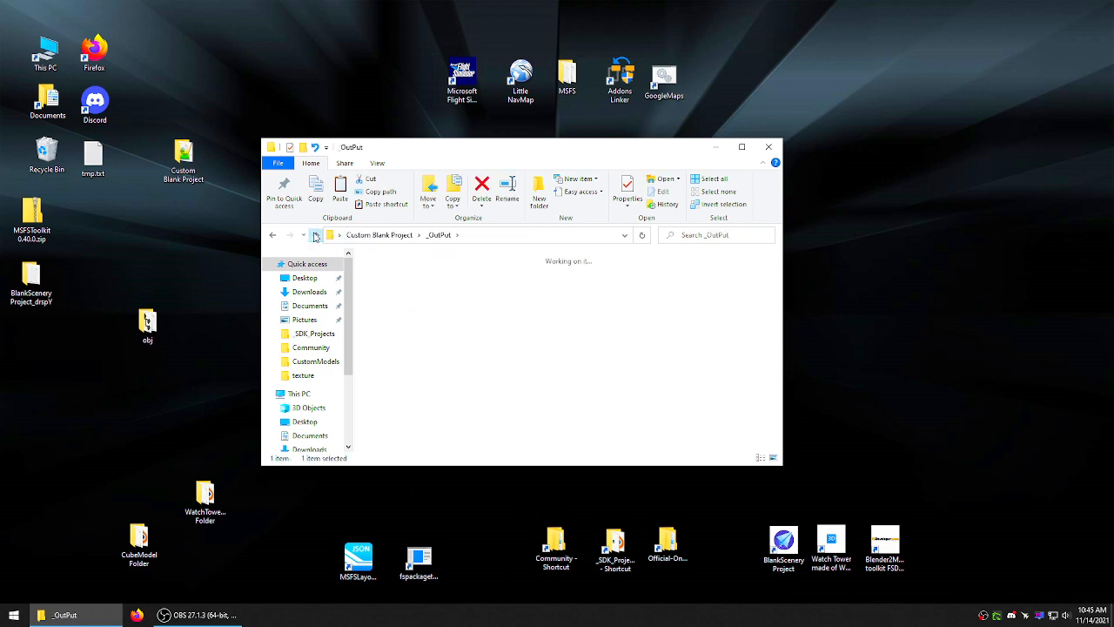
pyautogui.moveTo(439, 315); pyautogui.dragTo(376, 273)
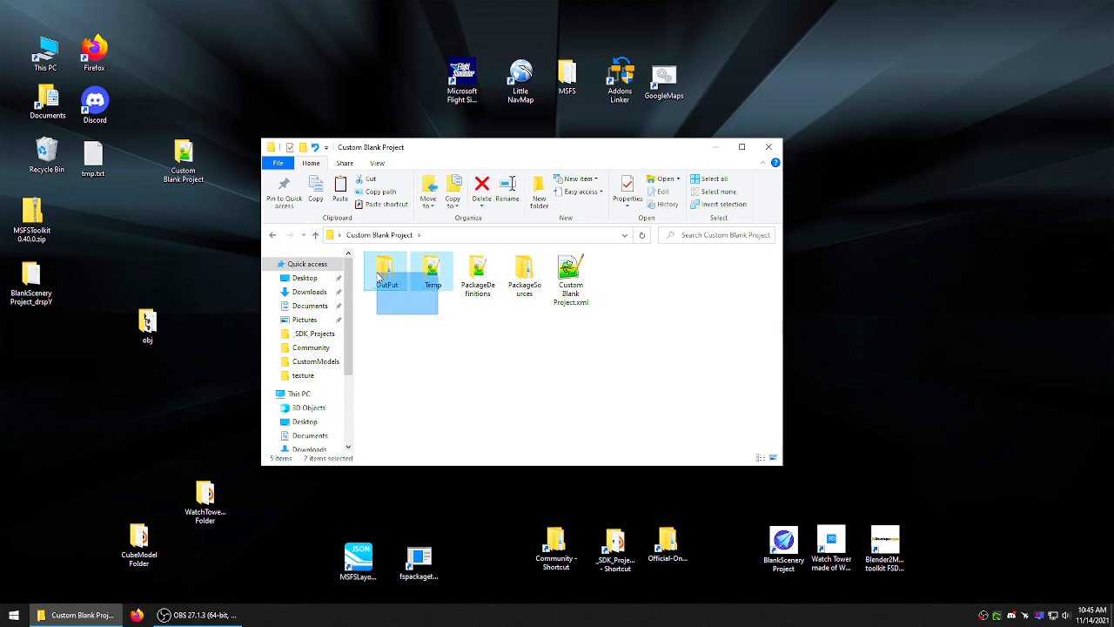
pyautogui.rightClick(377, 273)
pyautogui.click(409, 476)
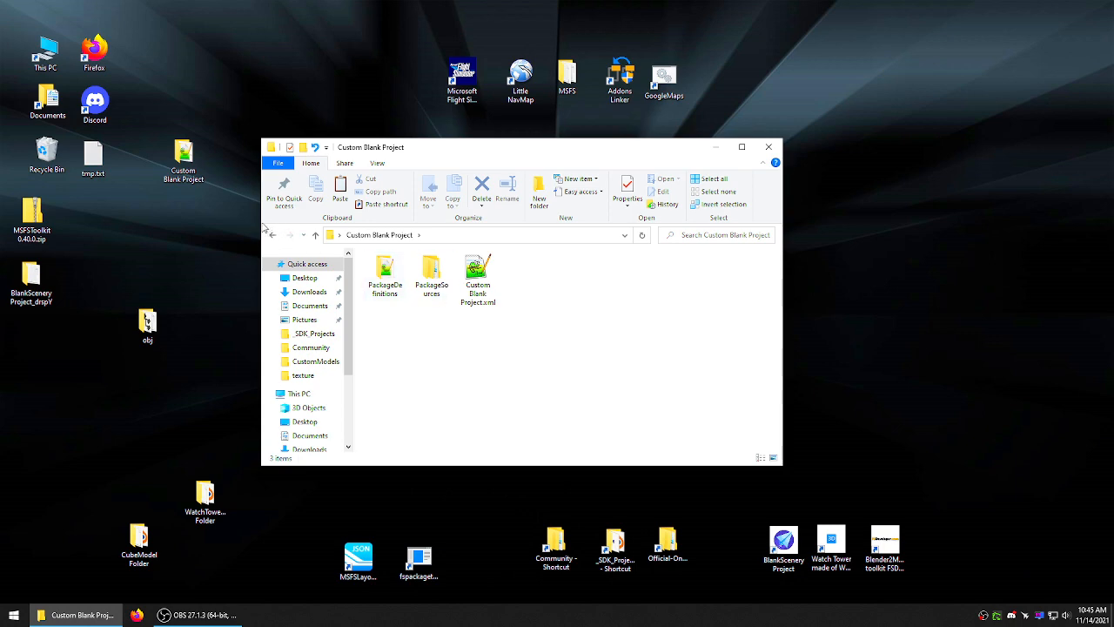
# - Open tmp.txt from the desktop and arrange its window beside the Custom Blank Project folder window
pyautogui.moveTo(452, 158); pyautogui.dragTo(415, 163)
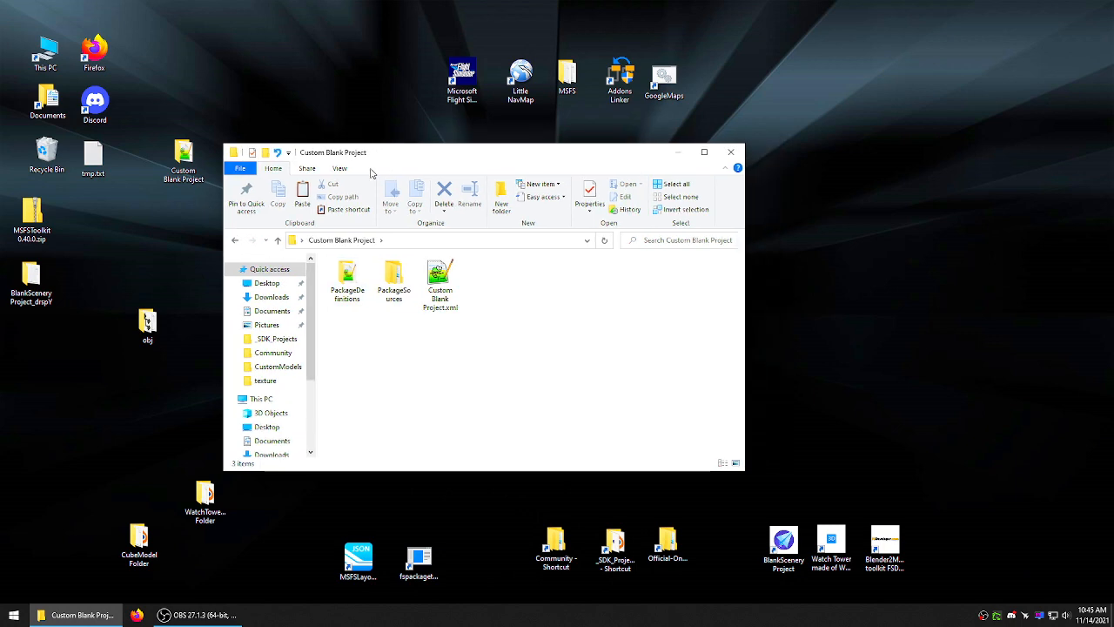
pyautogui.doubleClick(92, 155)
pyautogui.moveTo(395, 296); pyautogui.dragTo(315, 297)
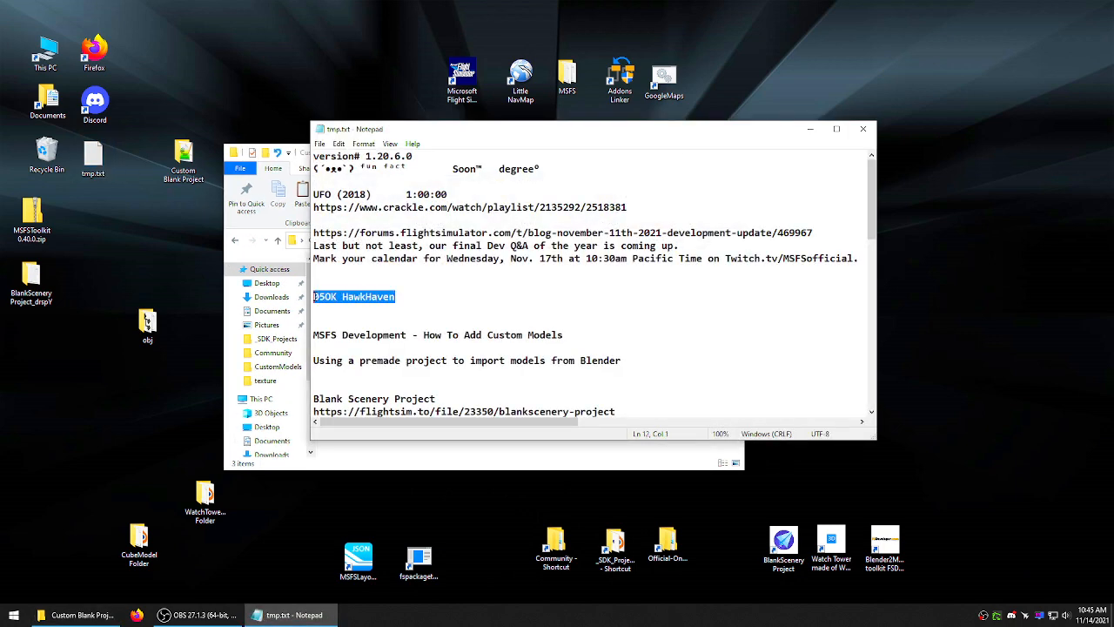
pyautogui.click(351, 296)
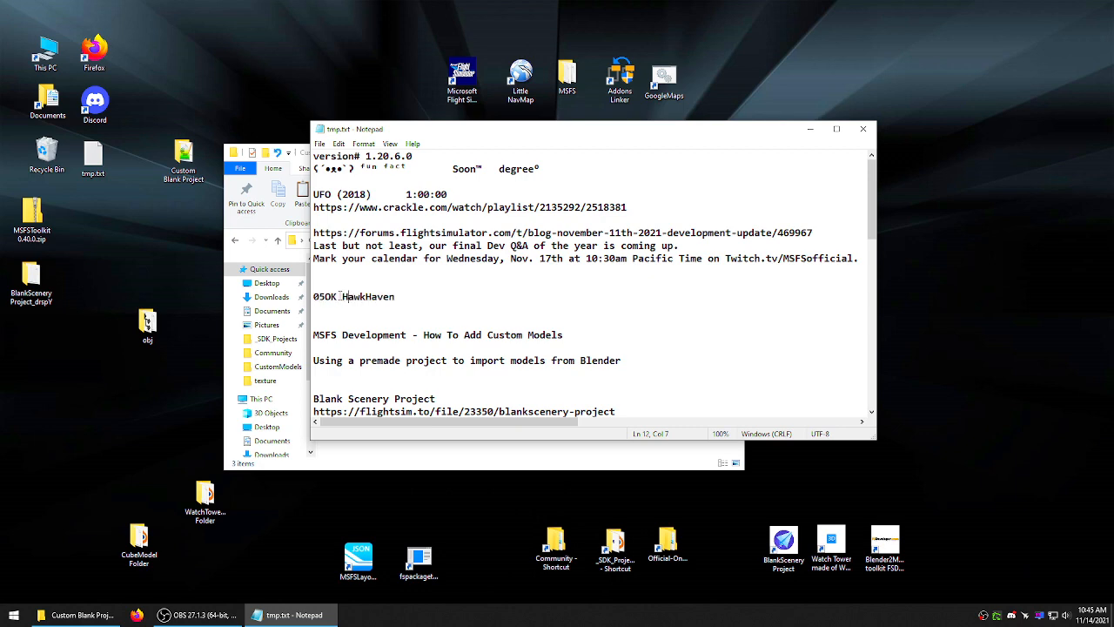
pyautogui.moveTo(654, 129); pyautogui.dragTo(830, 156)
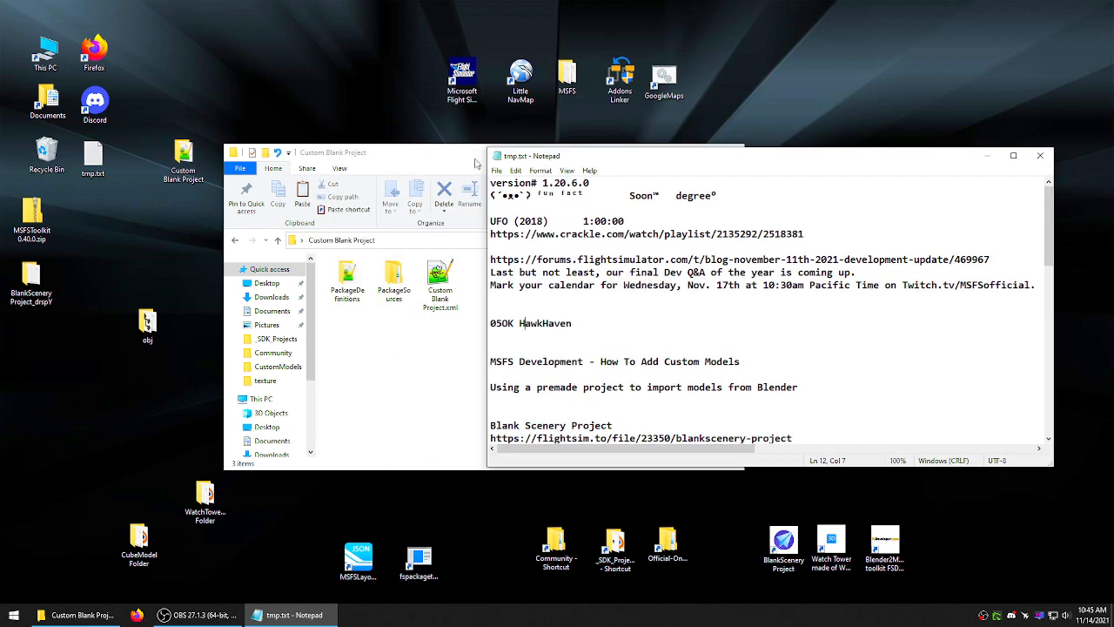
pyautogui.moveTo(454, 162); pyautogui.dragTo(375, 157)
pyautogui.click(747, 285)
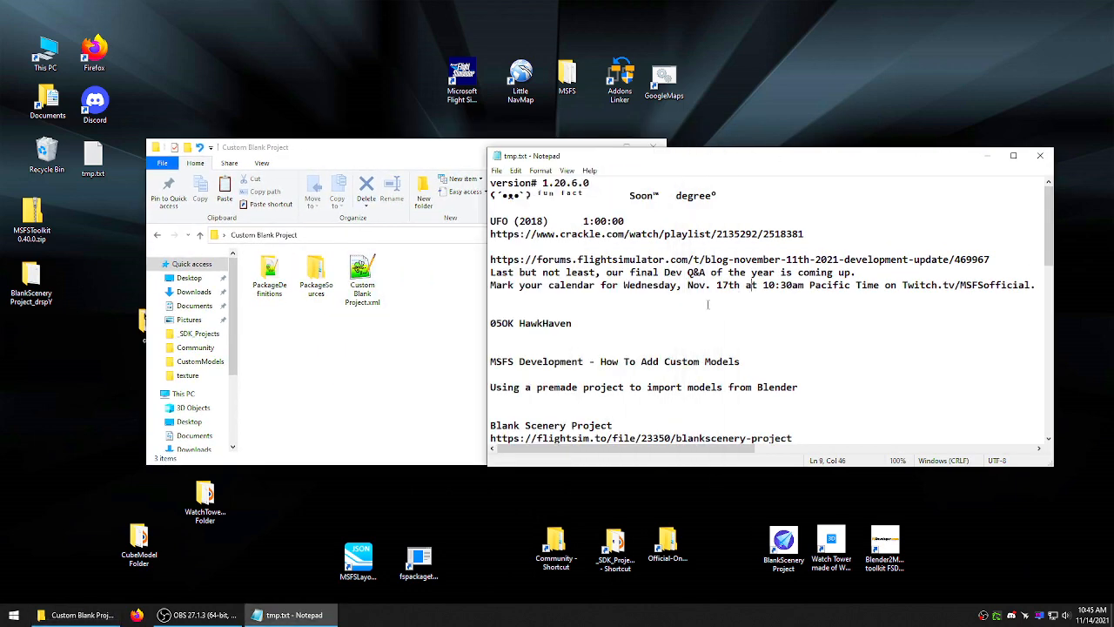
pyautogui.click(393, 323)
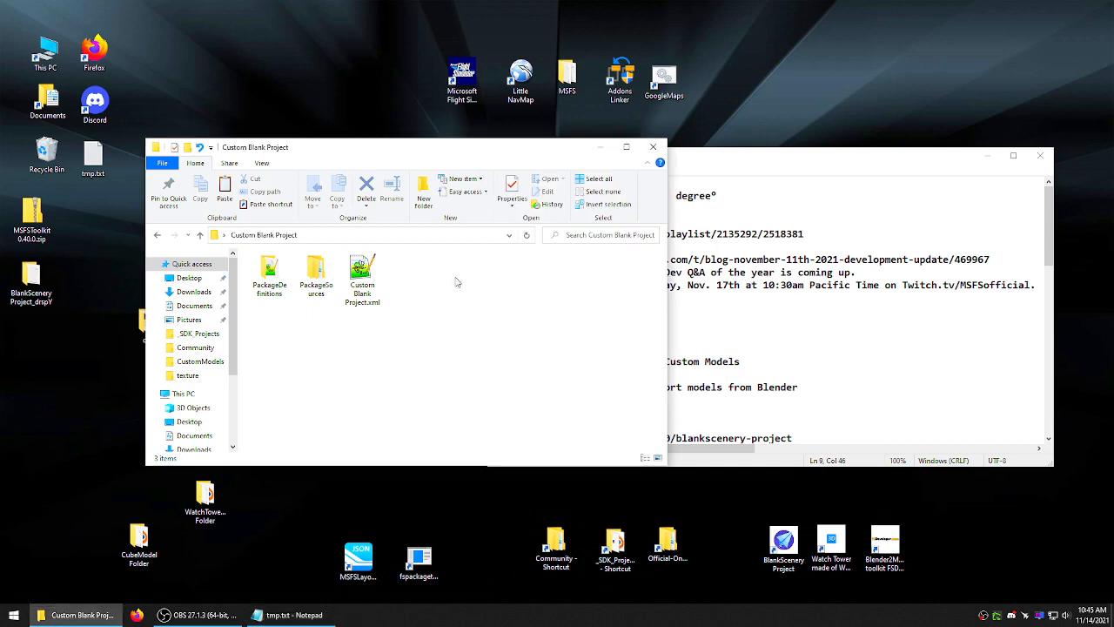
# - Close the Custom Blank Project window and copy the word HawkHaven from the 05OK line in tmp.txt
pyautogui.click(666, 146)
pyautogui.click(182, 158)
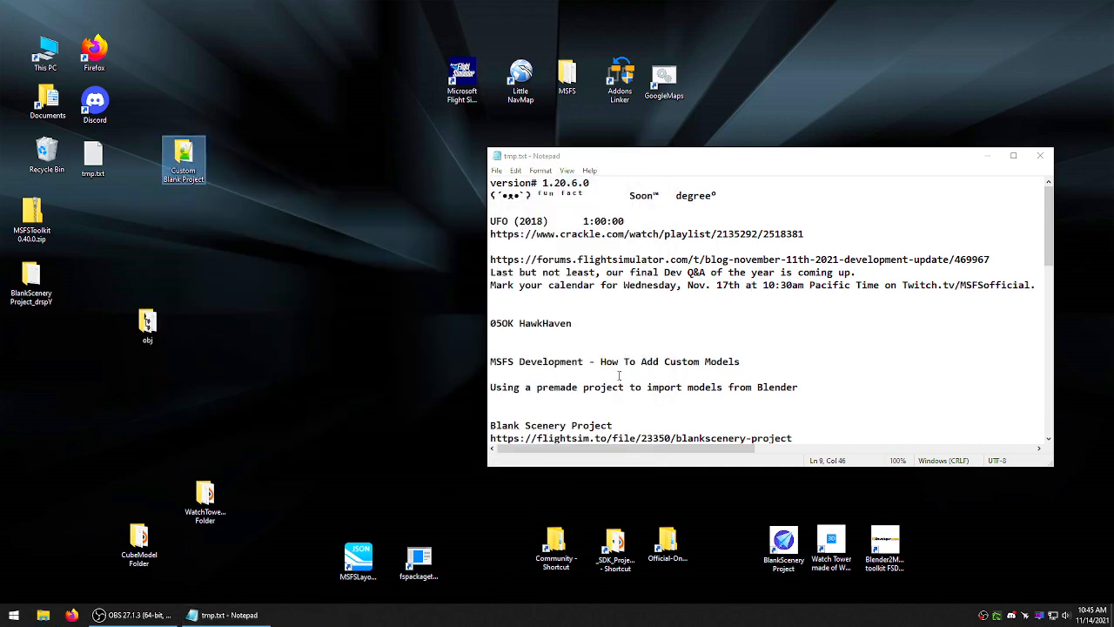
pyautogui.moveTo(571, 323); pyautogui.dragTo(521, 324)
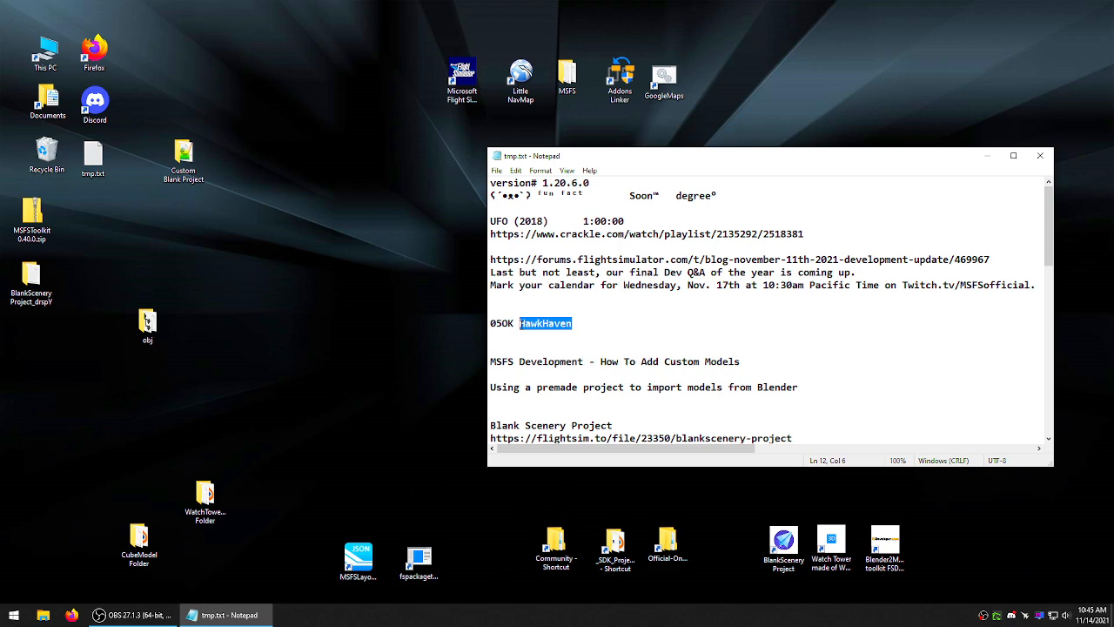
pyautogui.rightClick(520, 324)
pyautogui.click(548, 360)
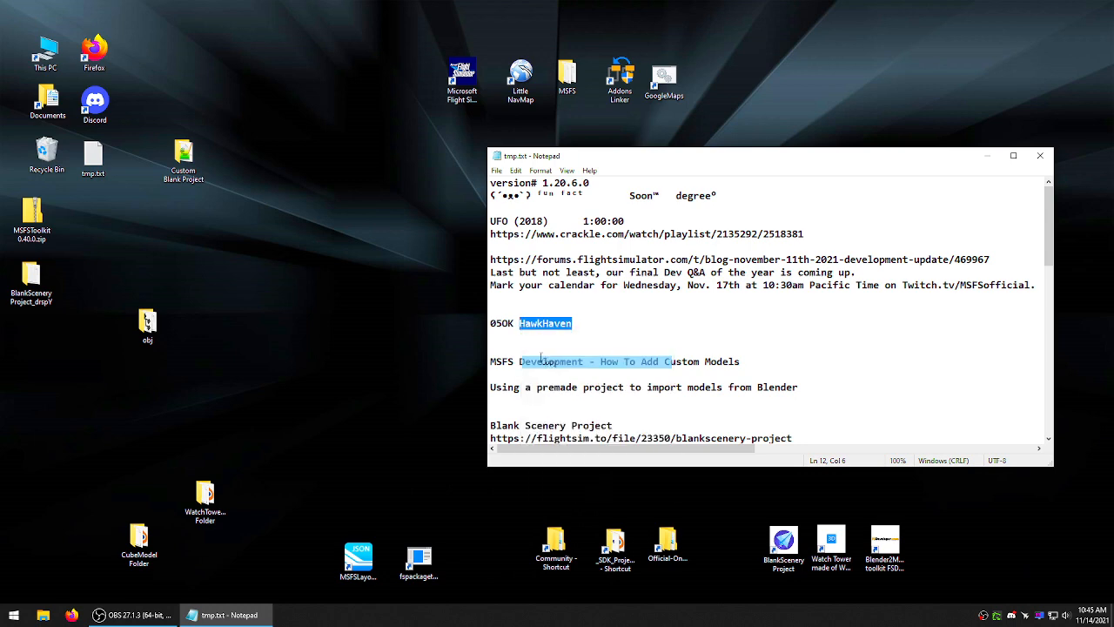
# - Rename the Custom Blank Project folder on the desktop as HawkHaven Project, using the copied word
pyautogui.click(172, 170)
pyautogui.click(181, 174)
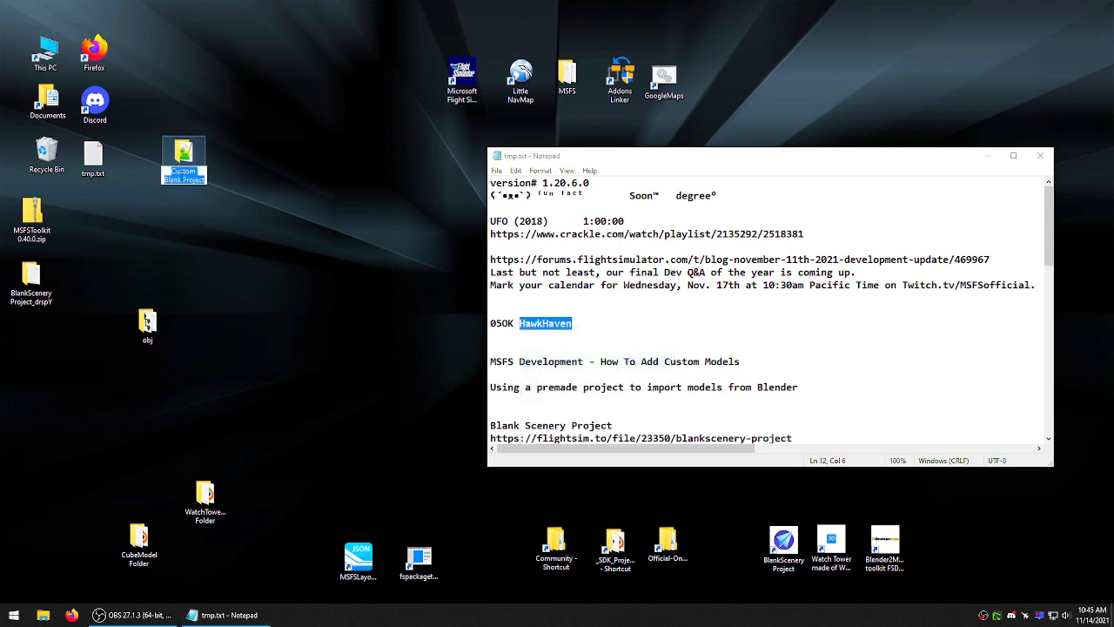
pyautogui.click(174, 171)
pyautogui.doubleClick(173, 171)
pyautogui.rightClick(172, 176)
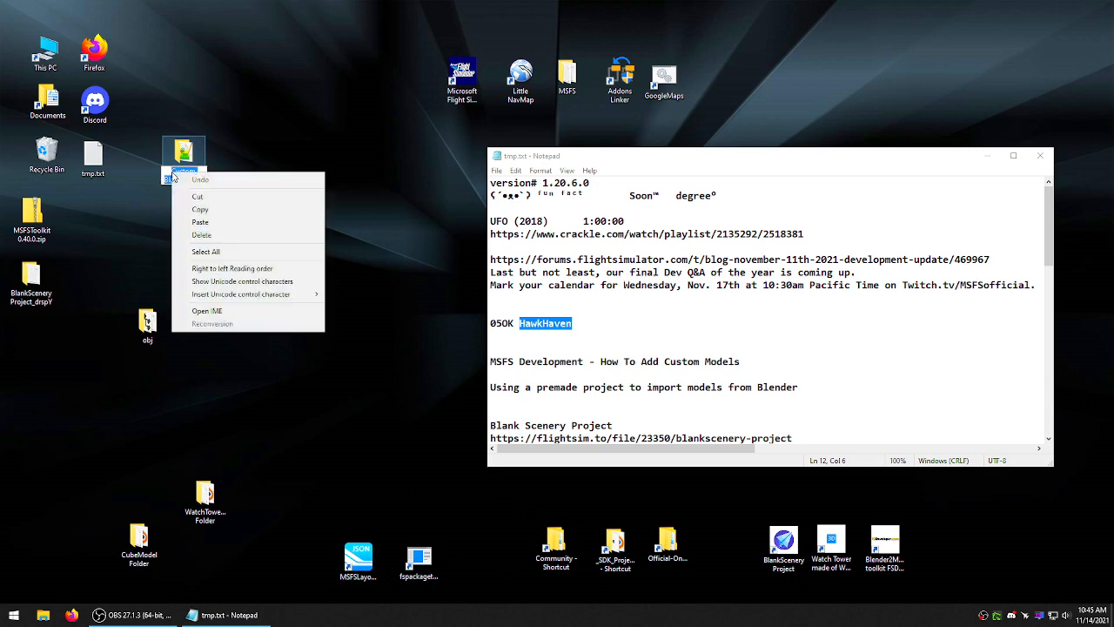
pyautogui.click(207, 222)
pyautogui.click(207, 226)
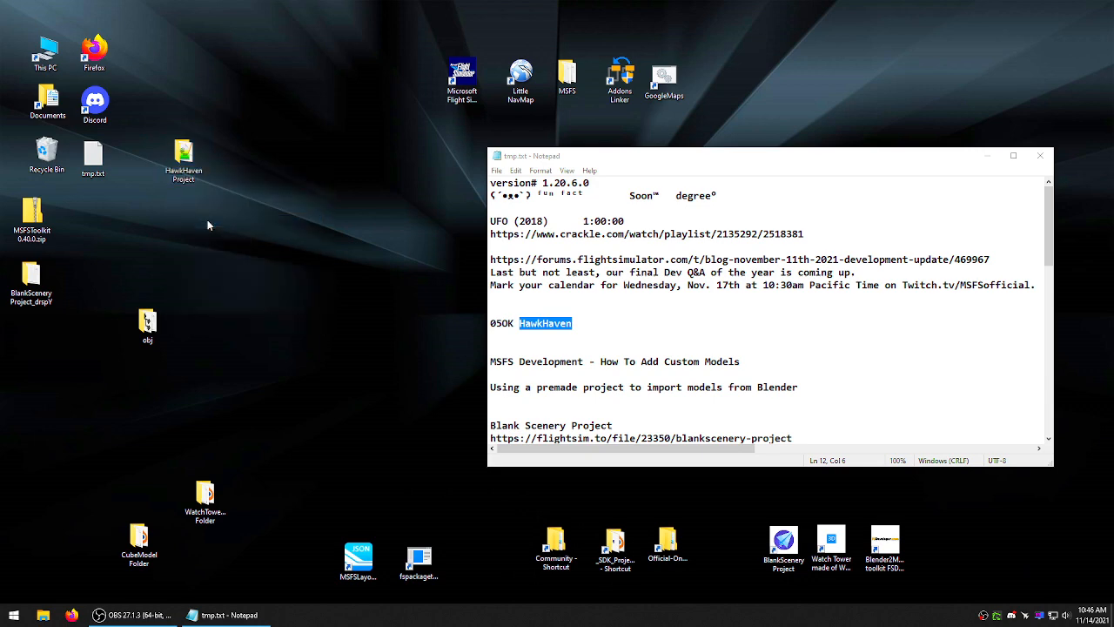
# - Open the HawkHaven Project folder and select Custom Blank Project.xml
pyautogui.doubleClick(183, 155)
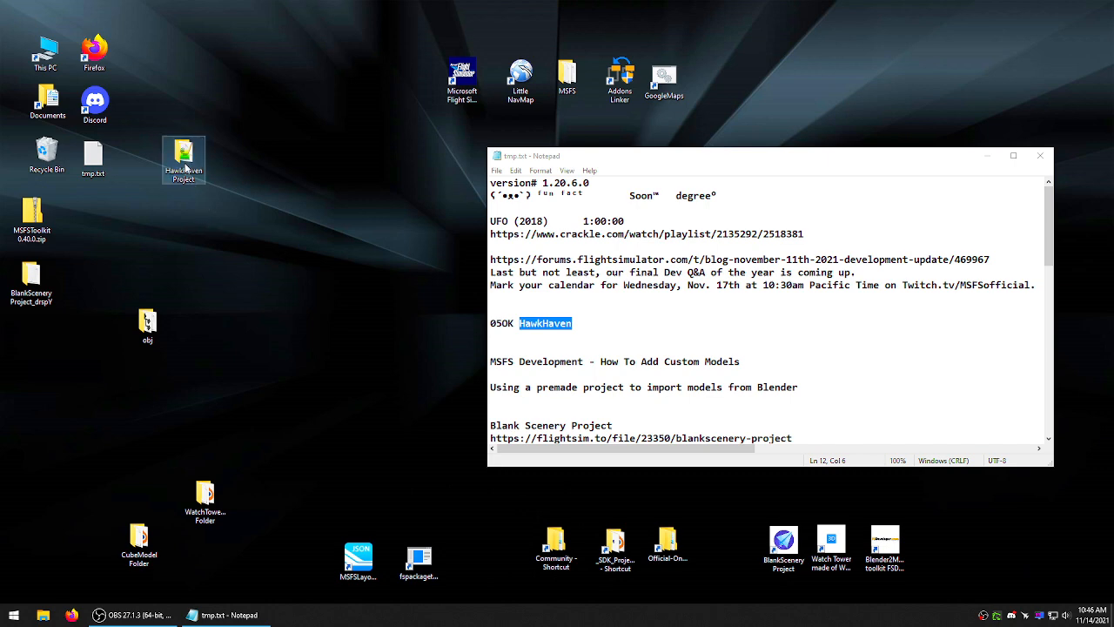
pyautogui.click(359, 267)
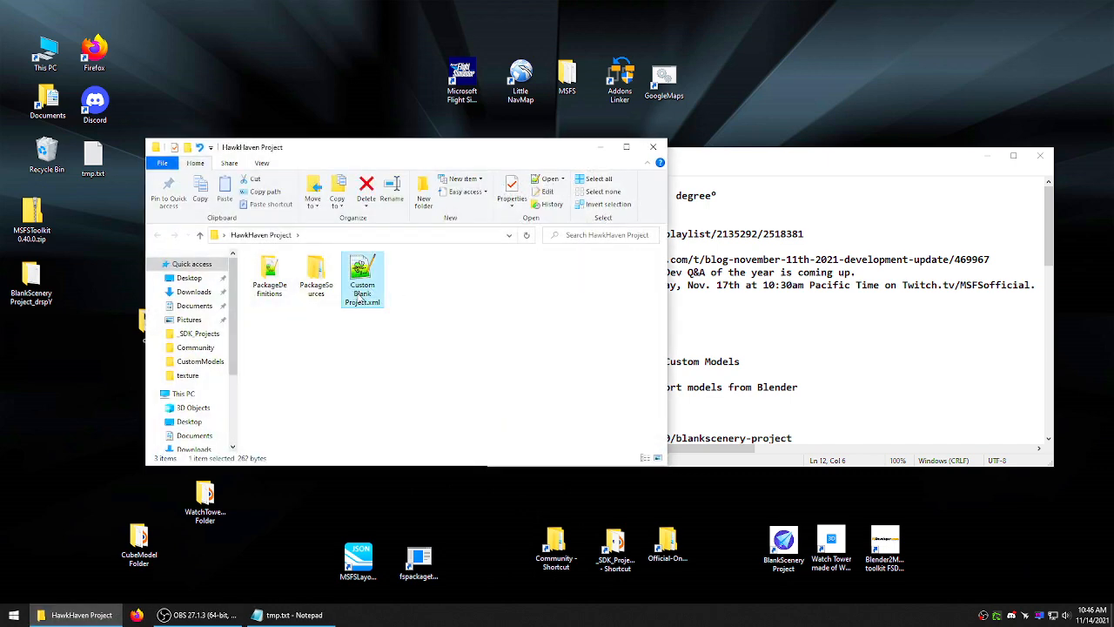
# - Rename the Custom Blank Project.xml file to Hawk Haven Project.xml
pyautogui.click(359, 296)
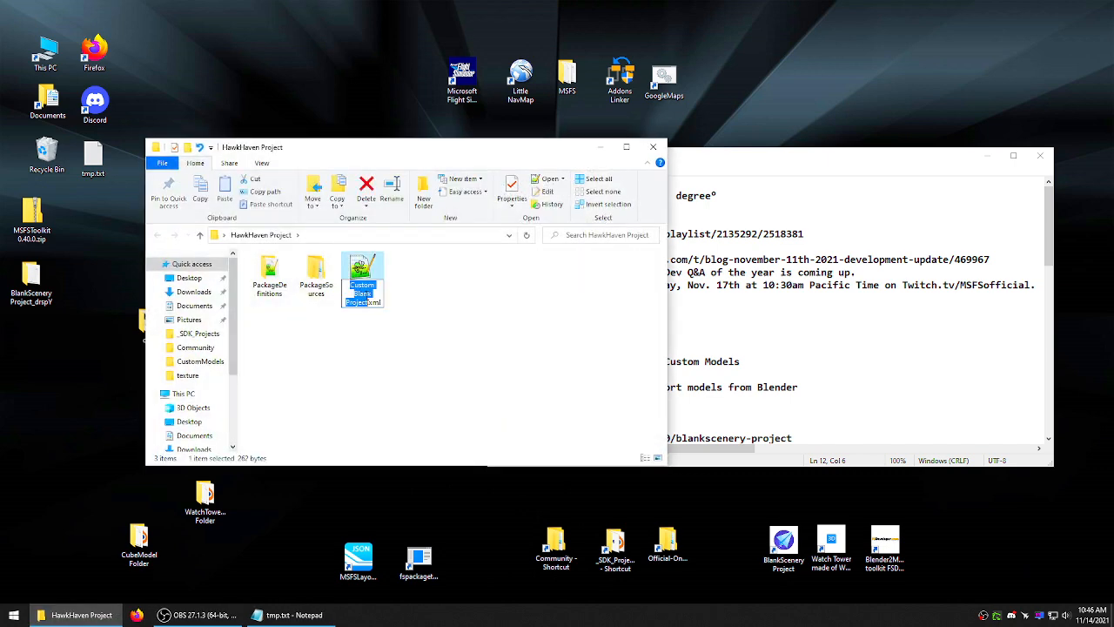
pyautogui.rightClick(363, 288)
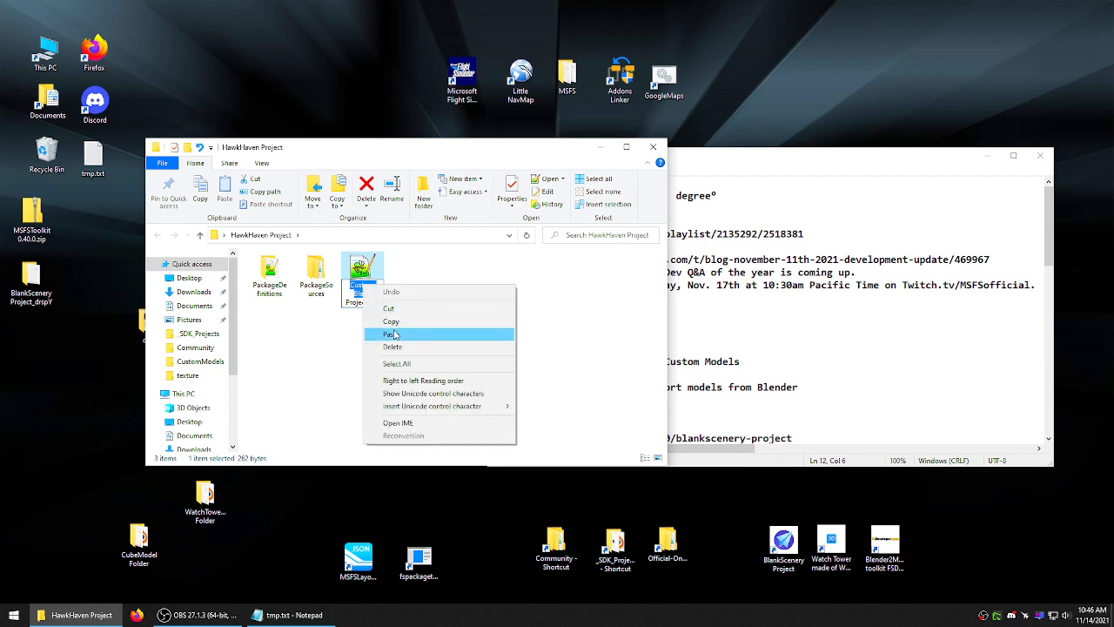
pyautogui.click(393, 334)
pyautogui.click(394, 335)
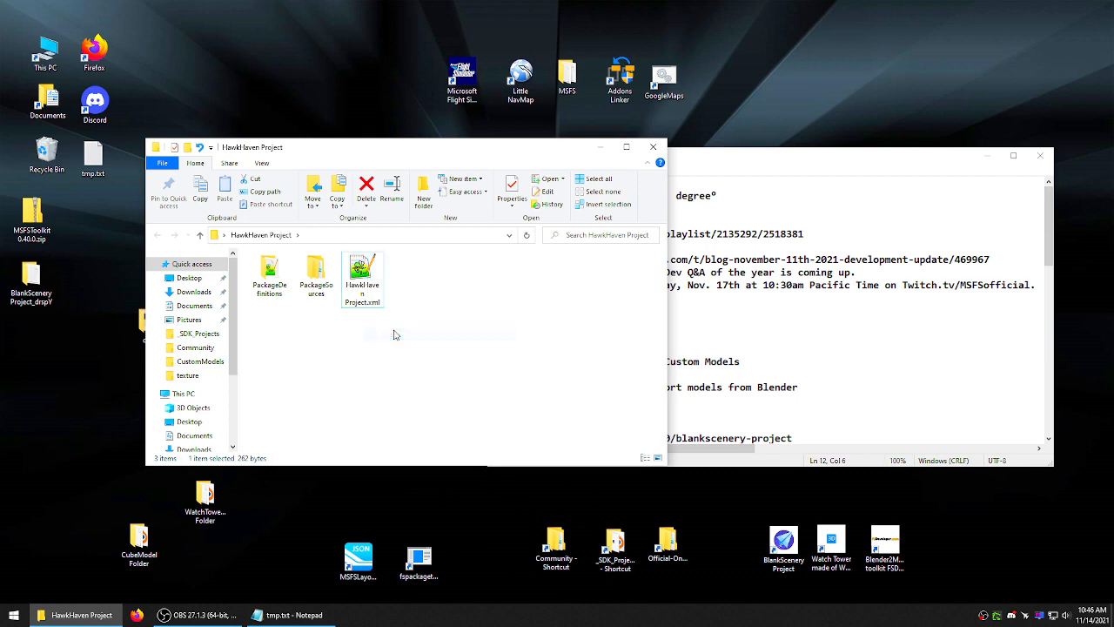
pyautogui.click(363, 287)
pyautogui.click(365, 288)
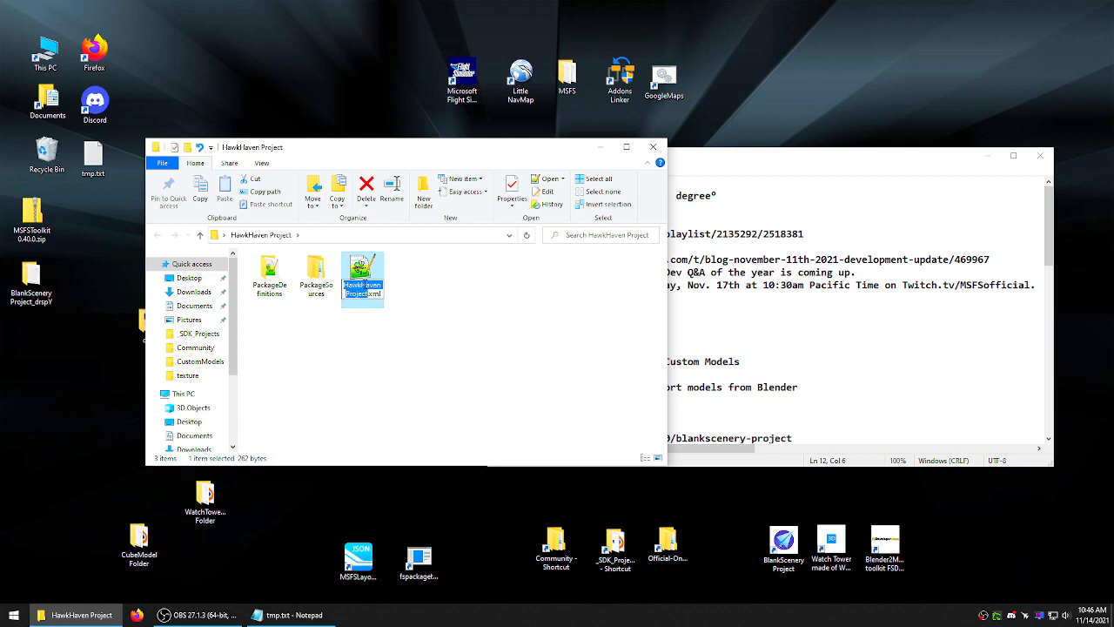
pyautogui.click(360, 285)
pyautogui.press('Return')
# - Open Hawk Haven Project.xml in Notepad++ and change the project's Name attribute to HawkHaven-Project
pyautogui.doubleClick(361, 277)
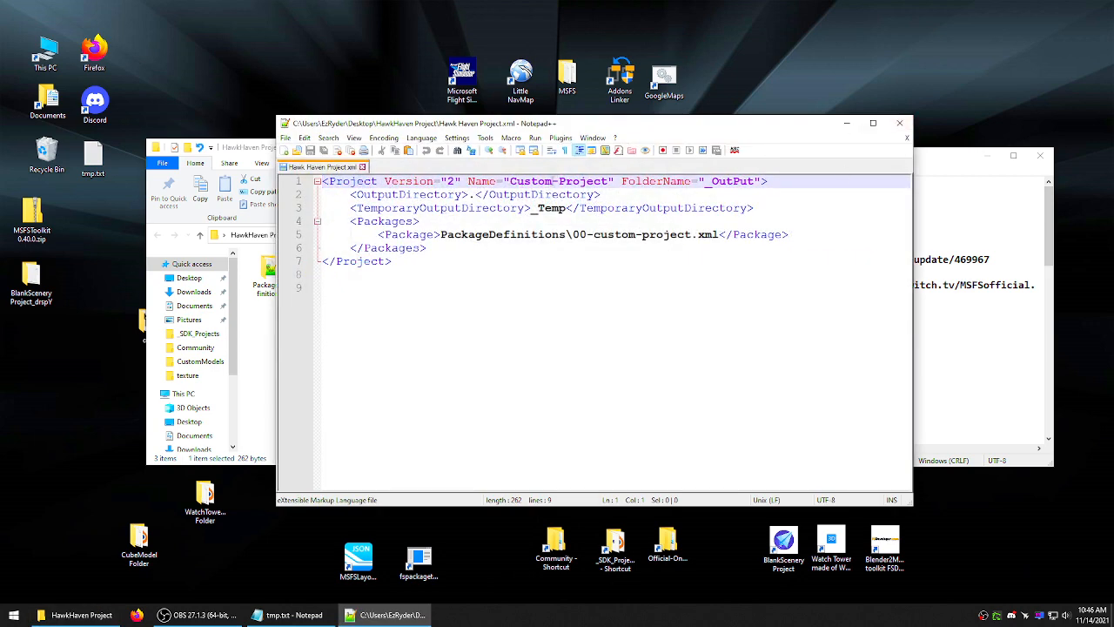
pyautogui.doubleClick(529, 181)
pyautogui.rightClick(522, 185)
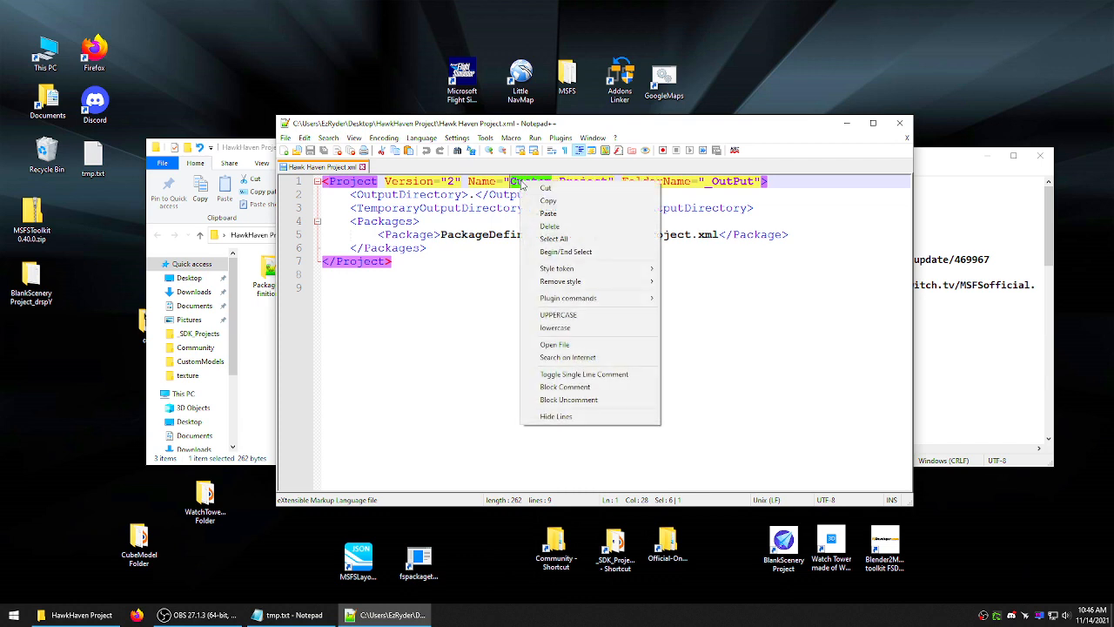
pyautogui.click(548, 213)
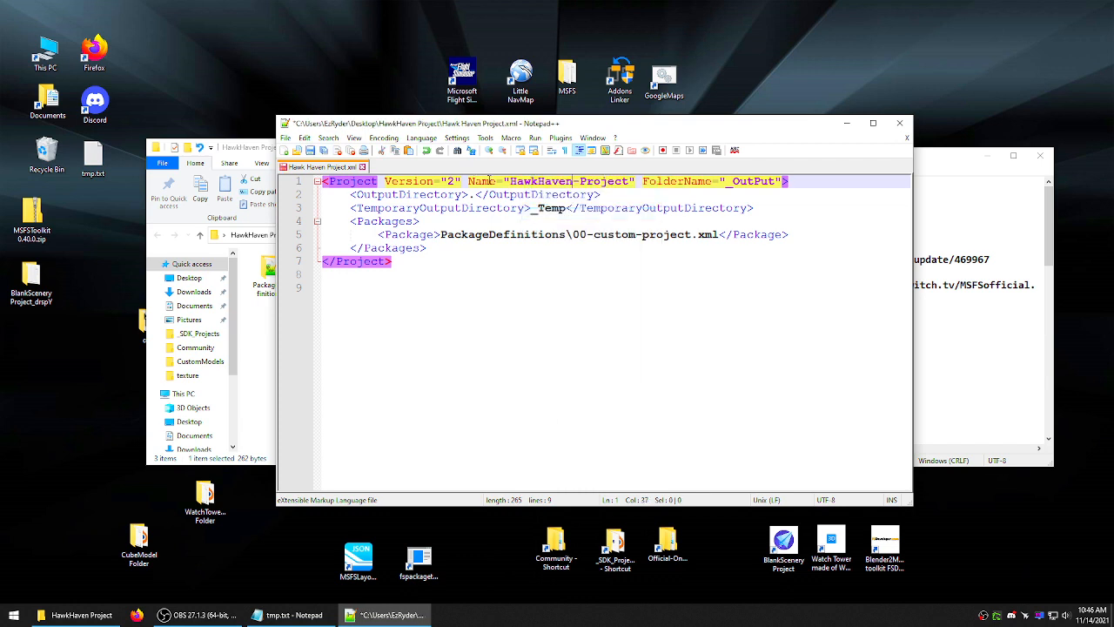
pyautogui.moveTo(511, 181); pyautogui.dragTo(628, 183)
pyautogui.moveTo(530, 208); pyautogui.dragTo(586, 205)
pyautogui.doubleClick(736, 181)
# - Replace the 00 prefix of the package definition file name on the Package line with ezr
pyautogui.click(720, 234)
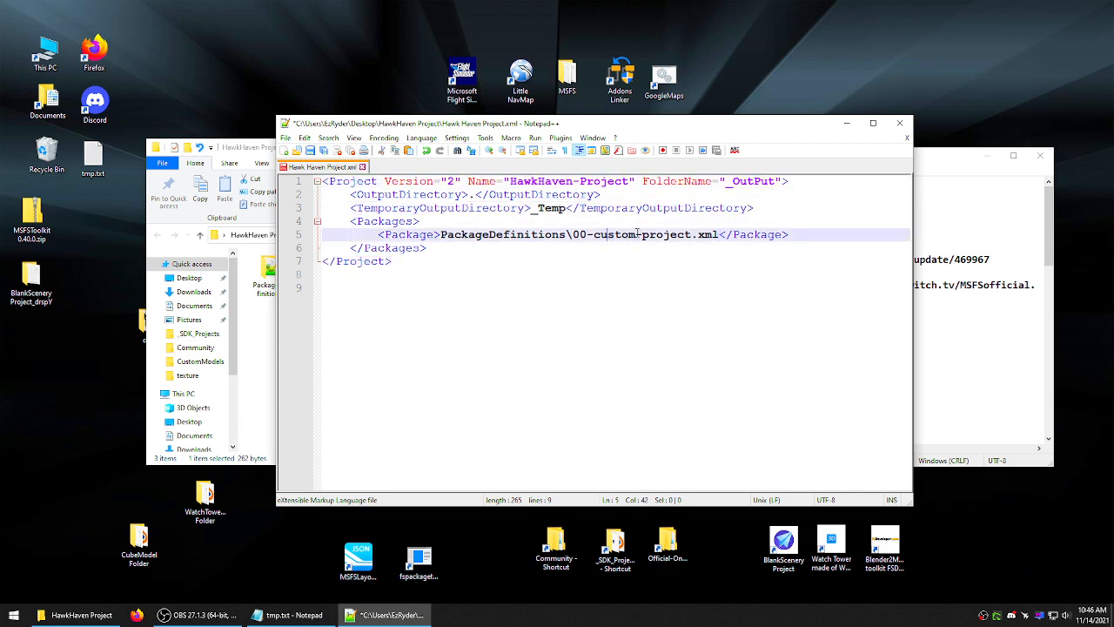
pyautogui.moveTo(637, 234); pyautogui.dragTo(571, 234)
pyautogui.click(643, 233)
pyautogui.moveTo(589, 234); pyautogui.dragTo(571, 235)
pyautogui.write('ezr')
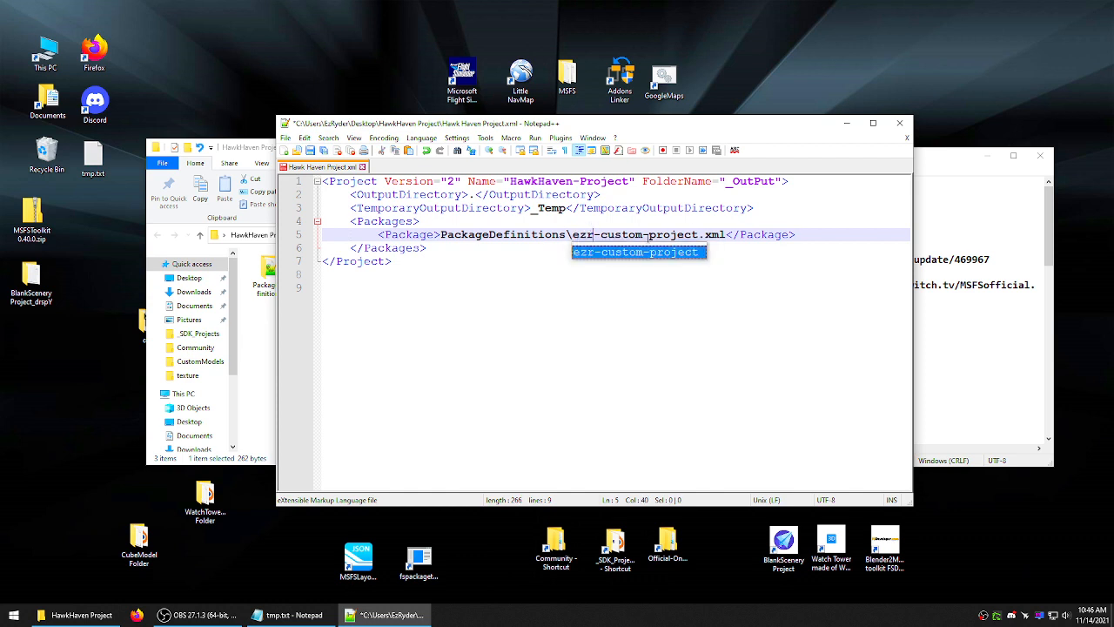
# - Replace both the words custom and project in the package definition file name with HawkHaven
pyautogui.moveTo(643, 235); pyautogui.dragTo(600, 235)
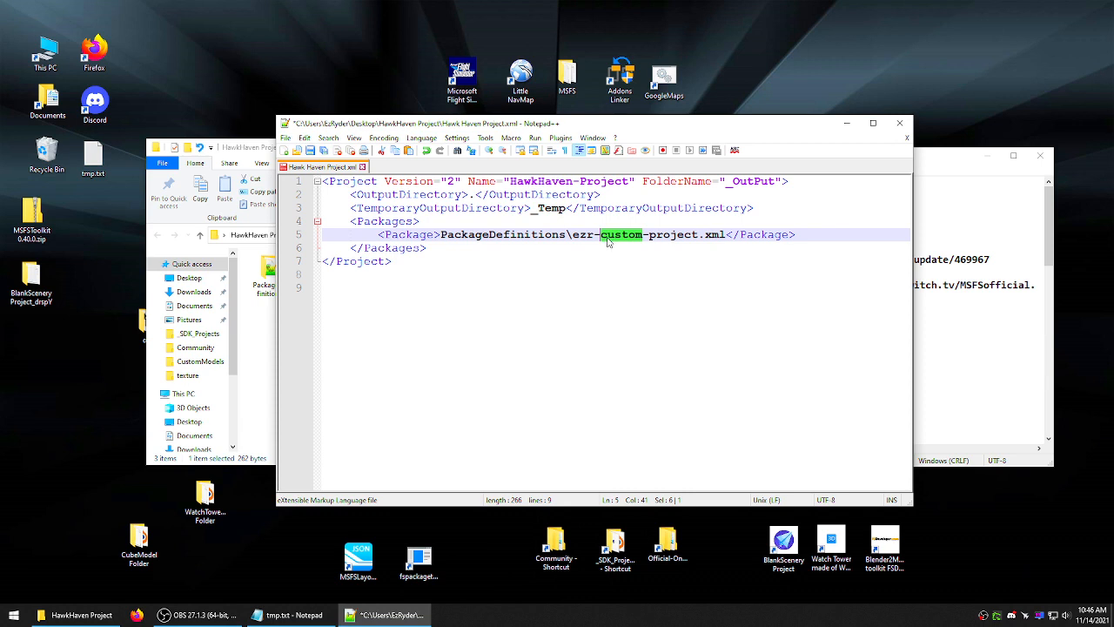
pyautogui.rightClick(607, 236)
pyautogui.click(635, 271)
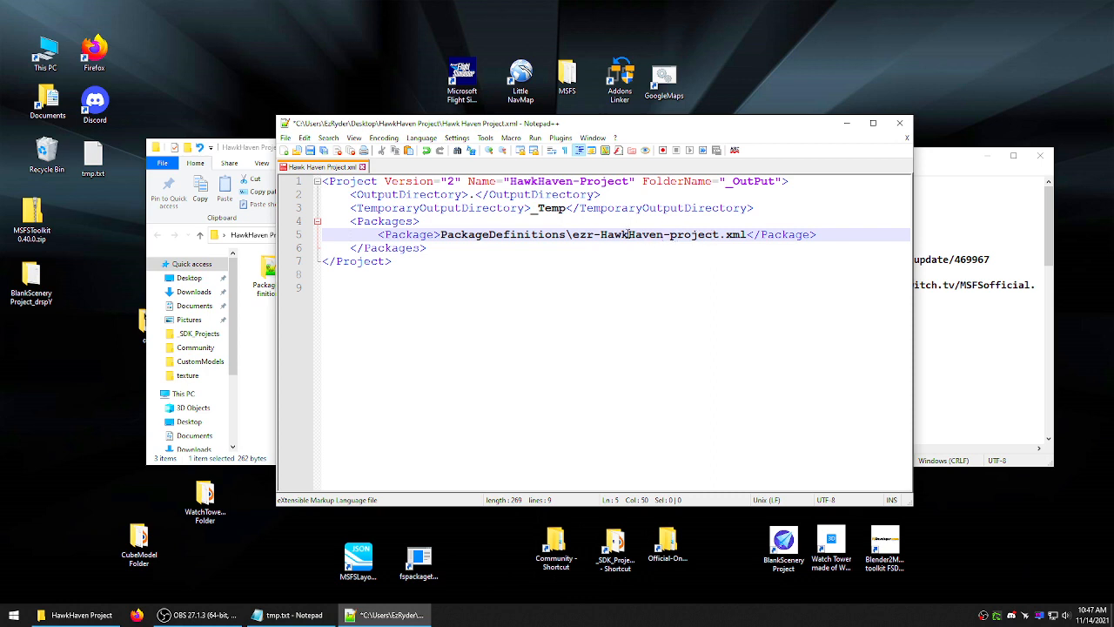
pyautogui.moveTo(720, 235); pyautogui.dragTo(669, 238)
pyautogui.rightClick(685, 236)
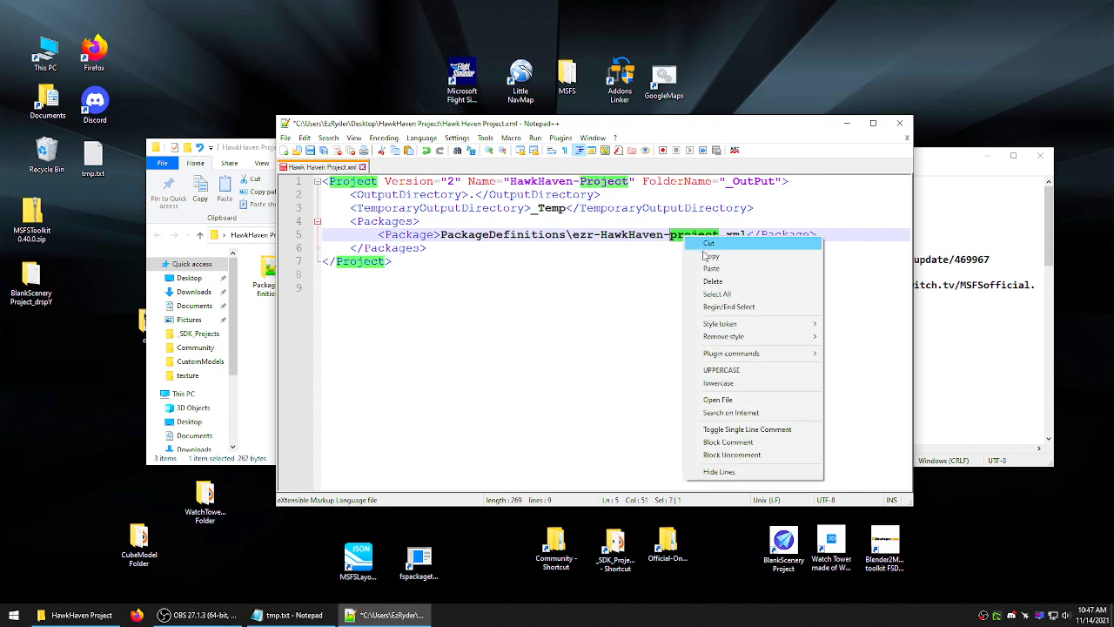
pyautogui.click(711, 268)
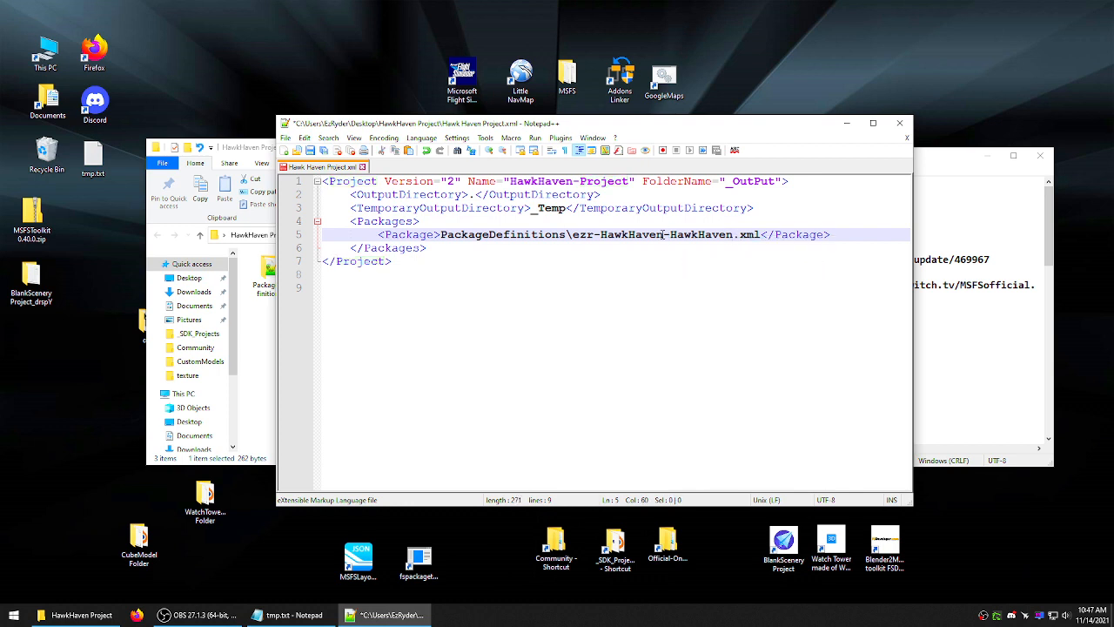
# - Replace the first HawkHaven in the package definition file name with 05ok
pyautogui.moveTo(664, 235); pyautogui.dragTo(601, 235)
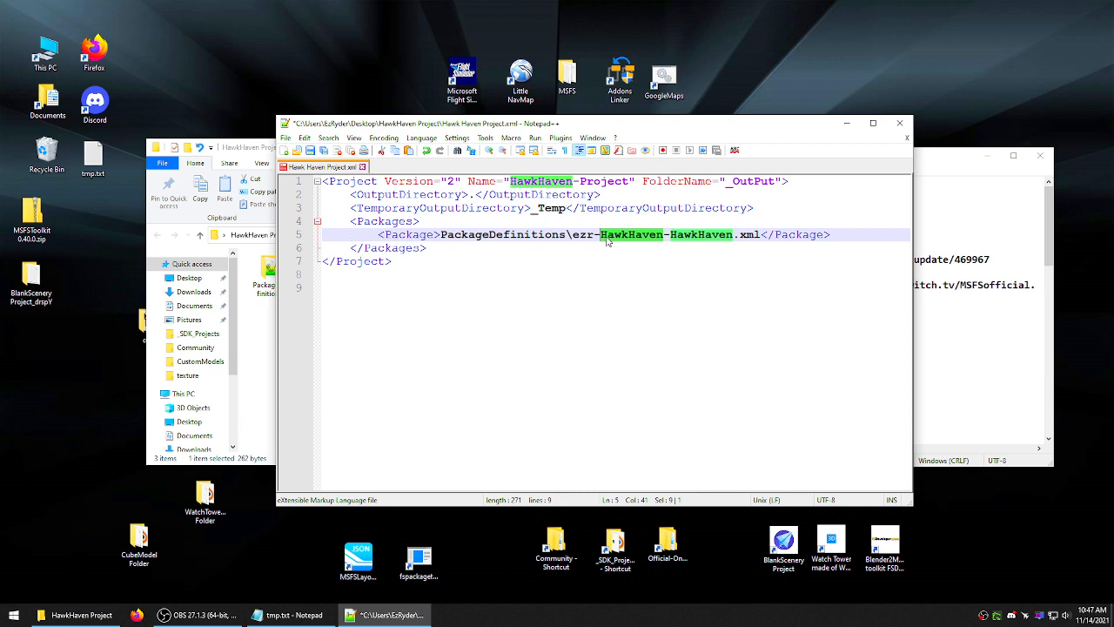
pyautogui.write('ow')
pyautogui.press('BackSpace')
pyautogui.press('BackSpace')
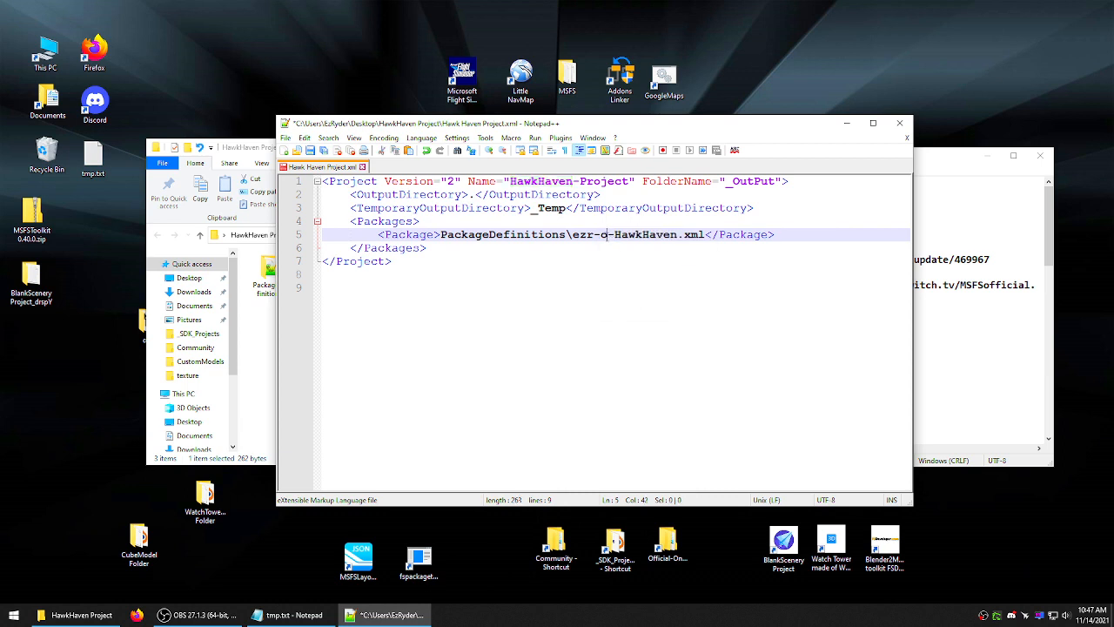
pyautogui.write('05ok')
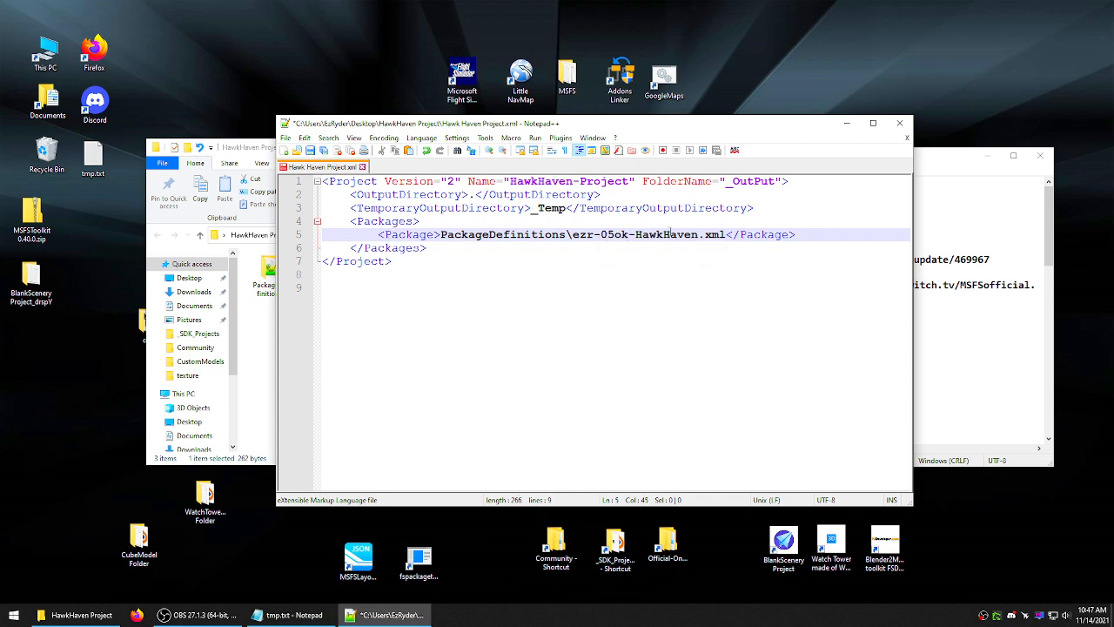
# - Change HawkHaven to lowercase in the package path so the file name reads ezr-05ok-hawkhaven.xml
pyautogui.click(671, 233)
pyautogui.press('BackSpace')
pyautogui.write('h')
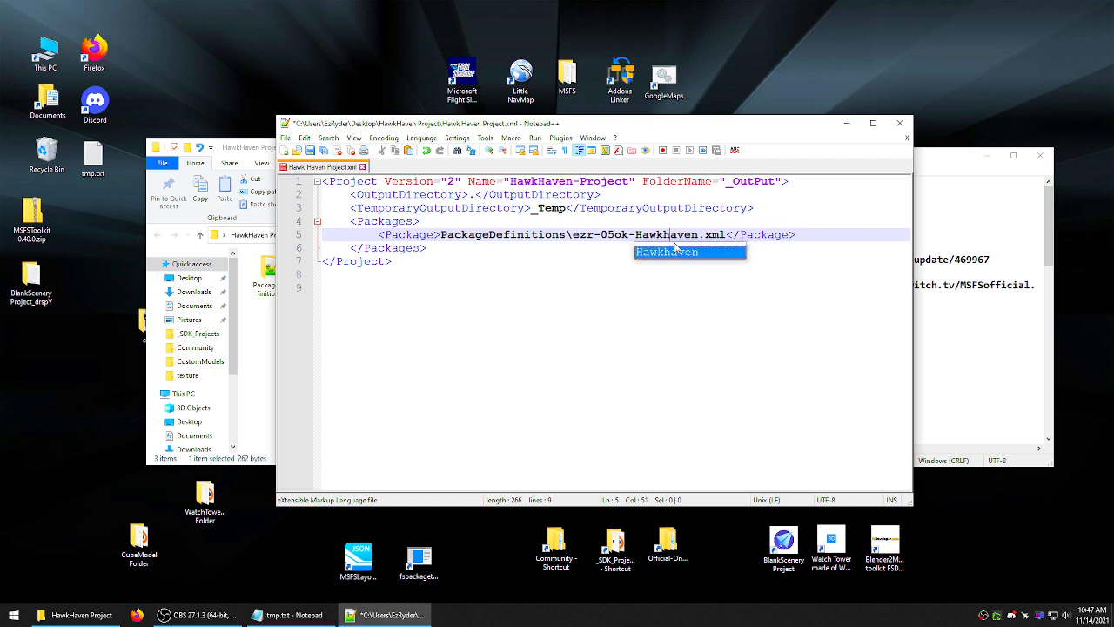
pyautogui.press('Left')
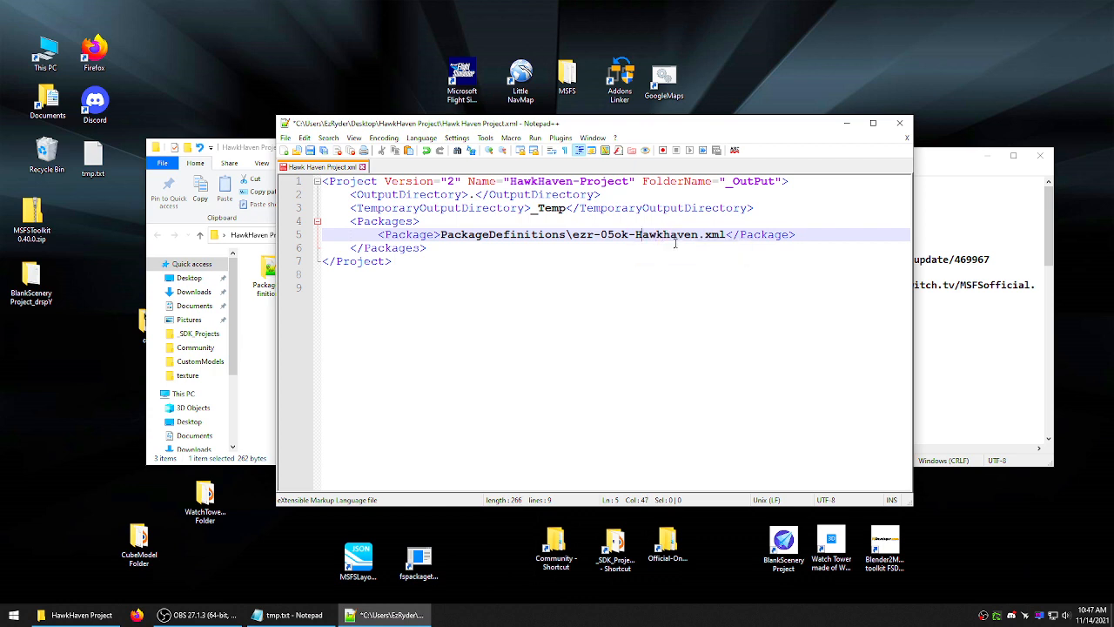
pyautogui.press('Delete')
pyautogui.write('h')
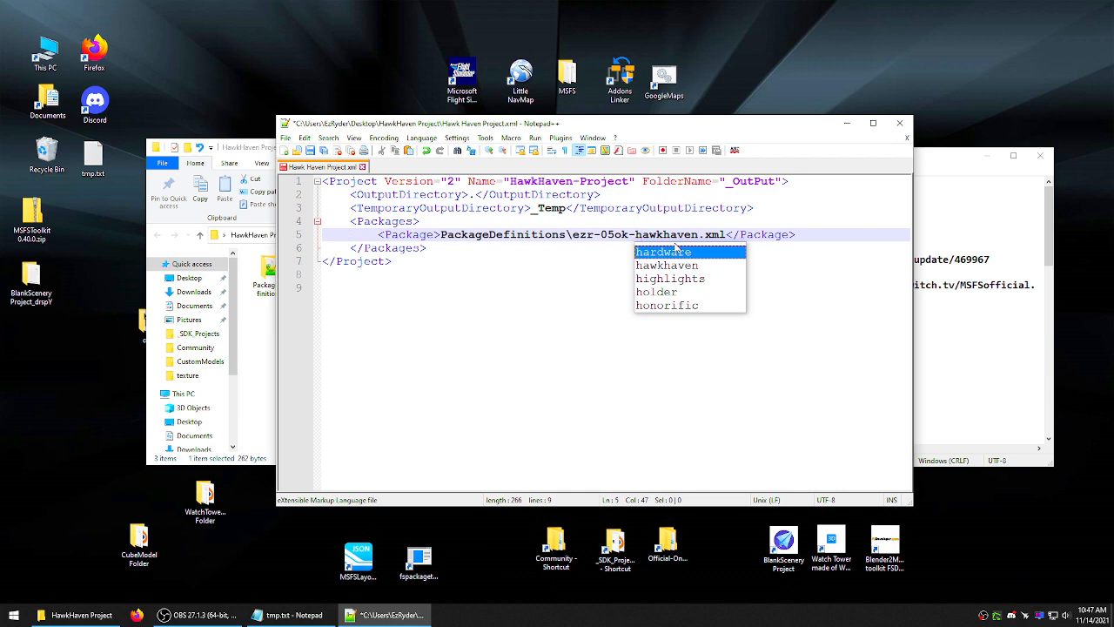
pyautogui.click(555, 292)
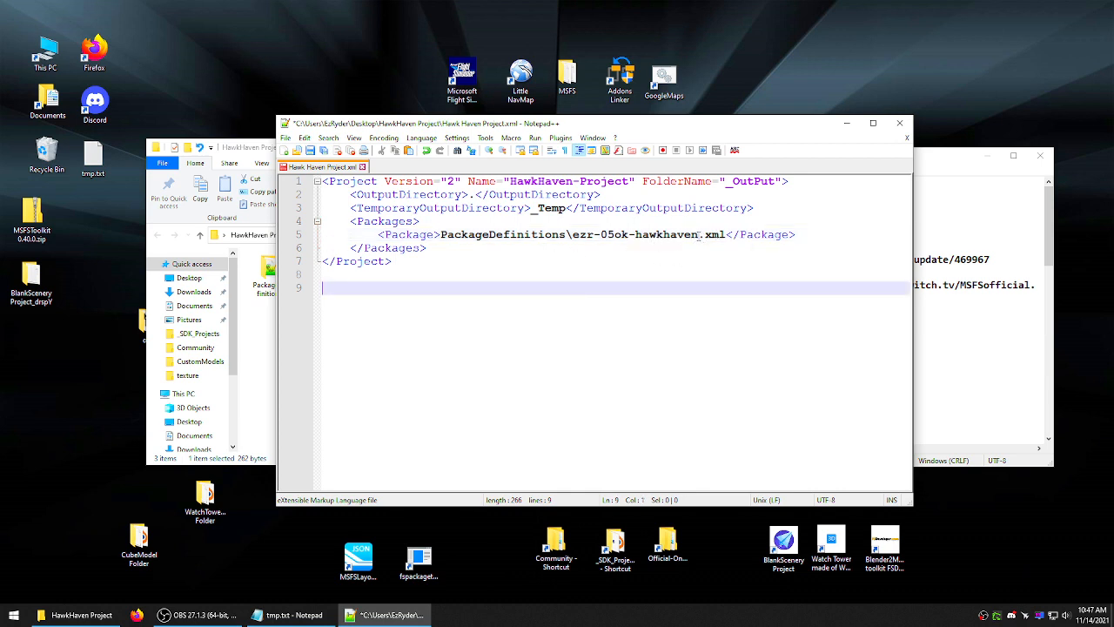
# - Copy the base name ezr-05ok-hawkhaven from the Package line
pyautogui.moveTo(698, 235); pyautogui.dragTo(572, 235)
pyautogui.rightClick(585, 231)
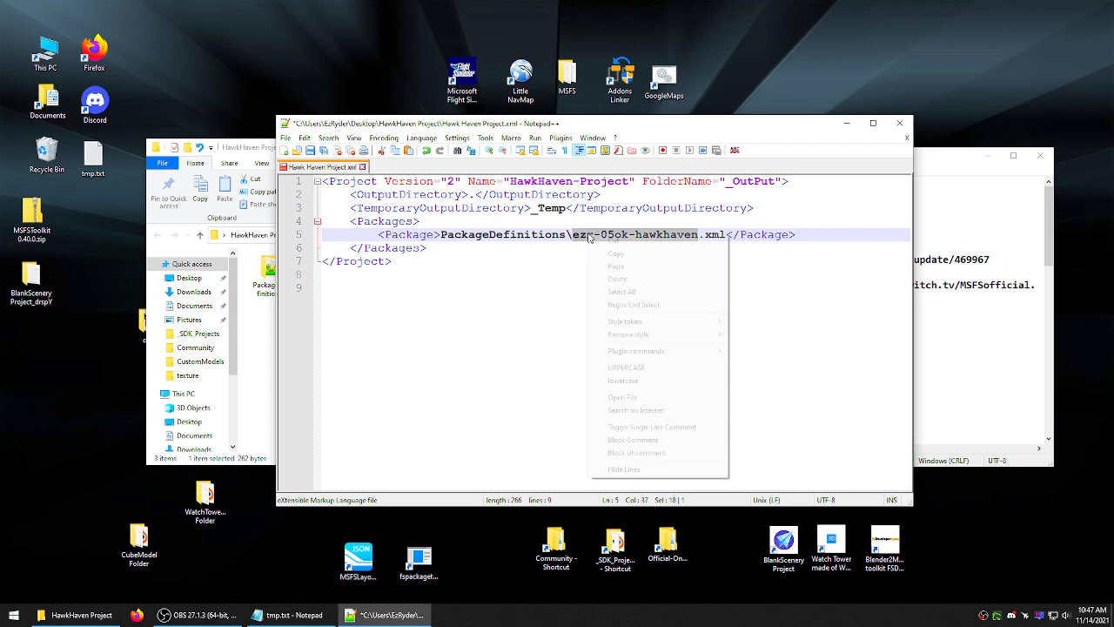
pyautogui.click(613, 254)
pyautogui.click(467, 237)
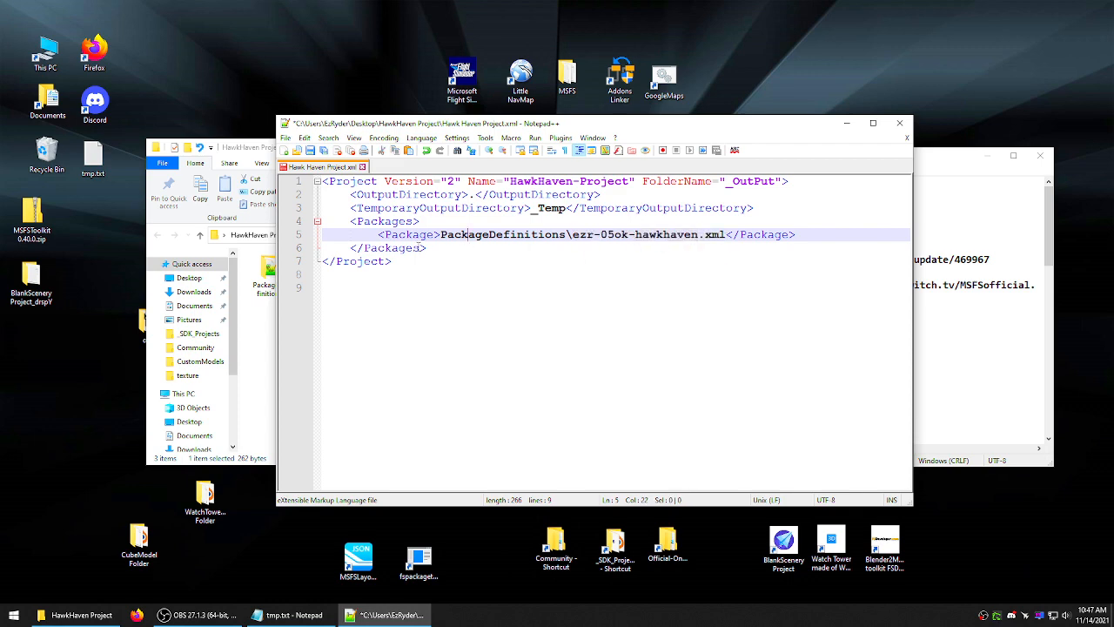
# - Open the PackageDefinitions folder of the HawkHaven Project in File Explorer and select 00-custom-project.xml
pyautogui.click(235, 147)
pyautogui.moveTo(235, 148); pyautogui.dragTo(158, 194)
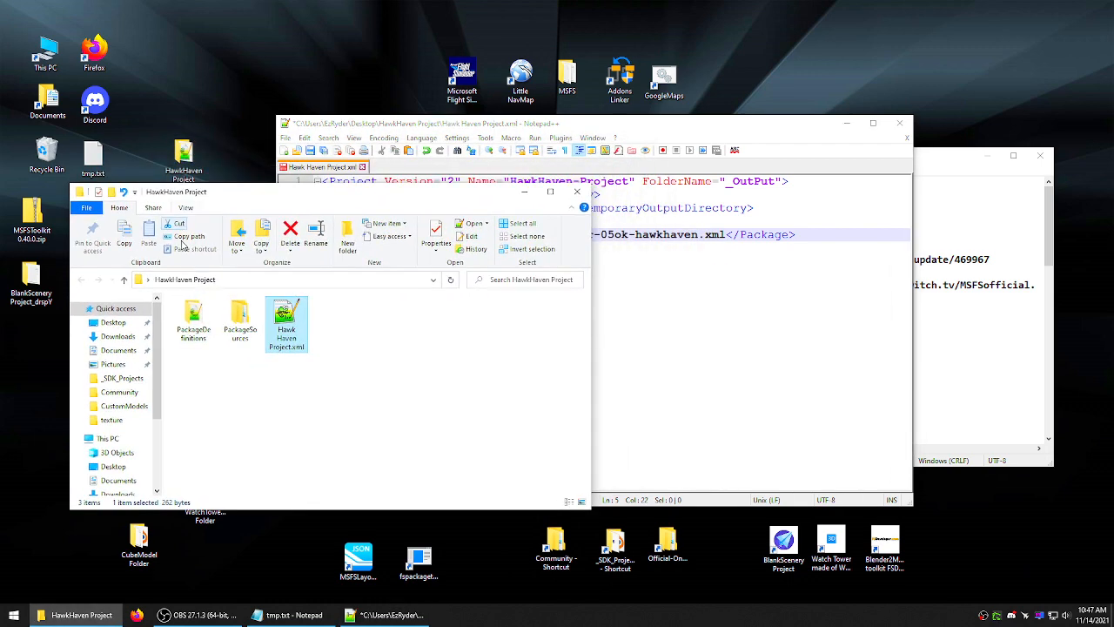
pyautogui.click(193, 324)
pyautogui.doubleClick(190, 331)
pyautogui.moveTo(329, 194); pyautogui.dragTo(285, 266)
pyautogui.click(195, 392)
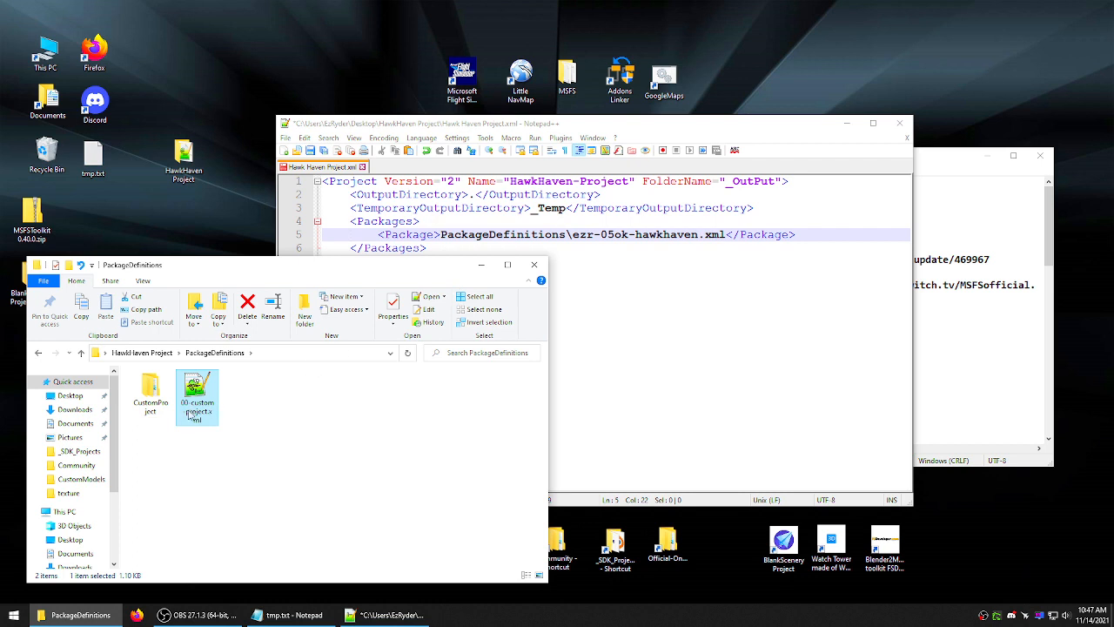
# - Copy ezr-05ok-hawkhaven from the Package line and rename 00-custom-project.xml to ezr-05ok-hawkhaven.xml with it
pyautogui.click(421, 221)
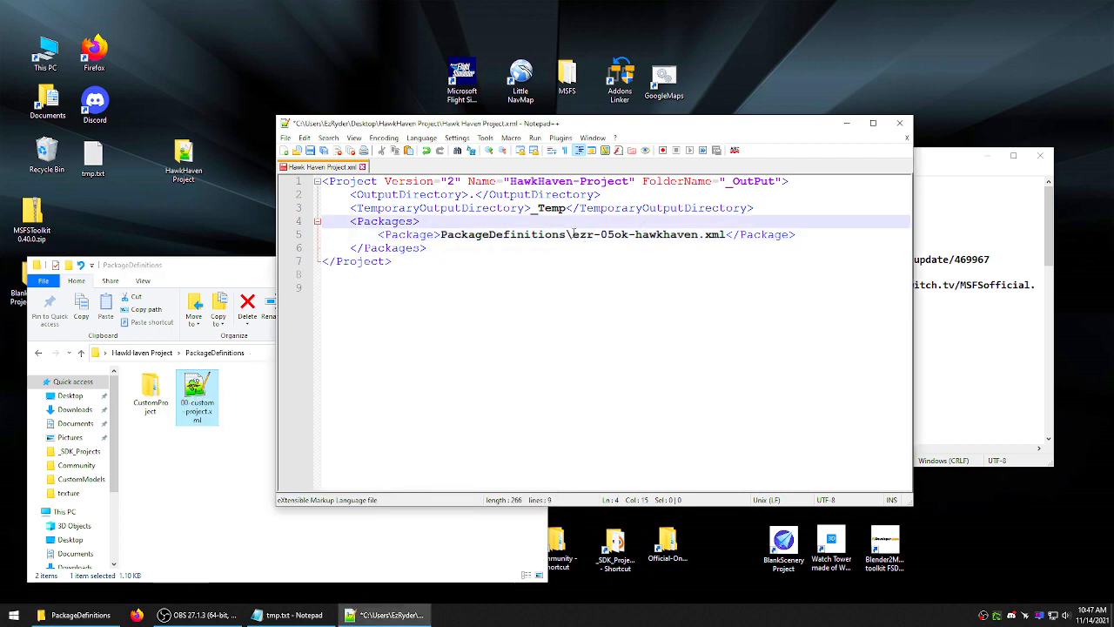
pyautogui.moveTo(572, 235); pyautogui.dragTo(698, 235)
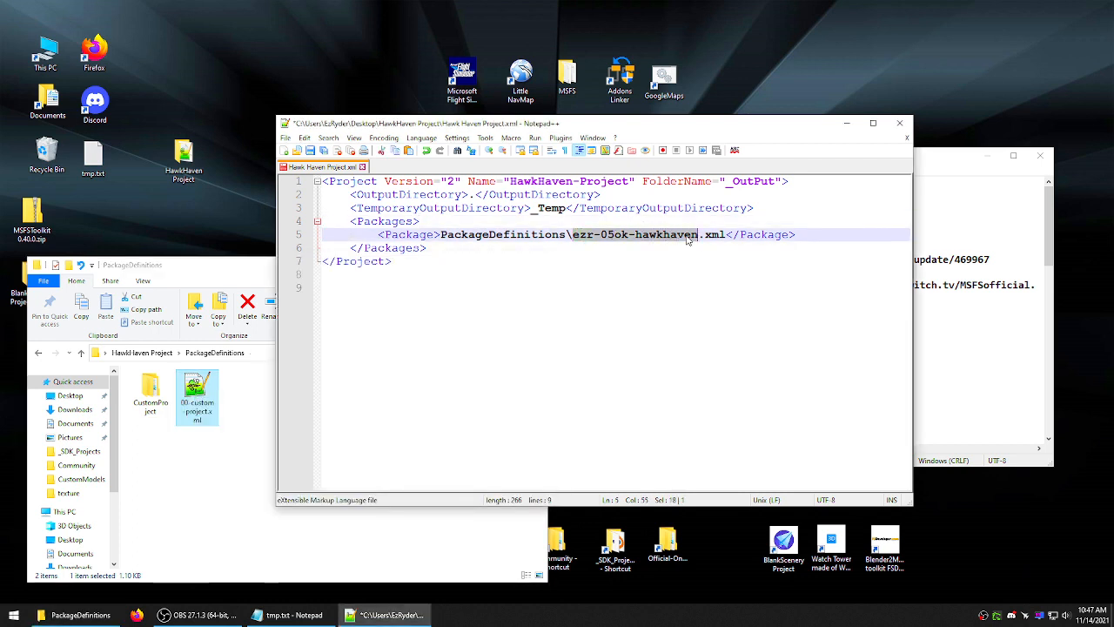
pyautogui.rightClick(687, 236)
pyautogui.click(706, 256)
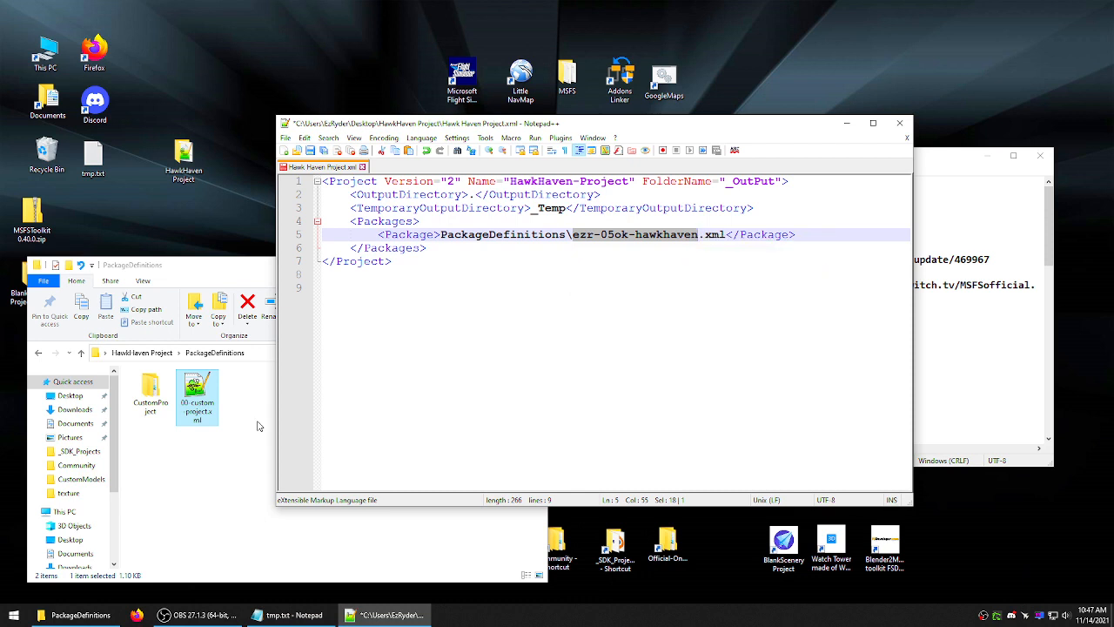
pyautogui.click(197, 416)
pyautogui.rightClick(195, 412)
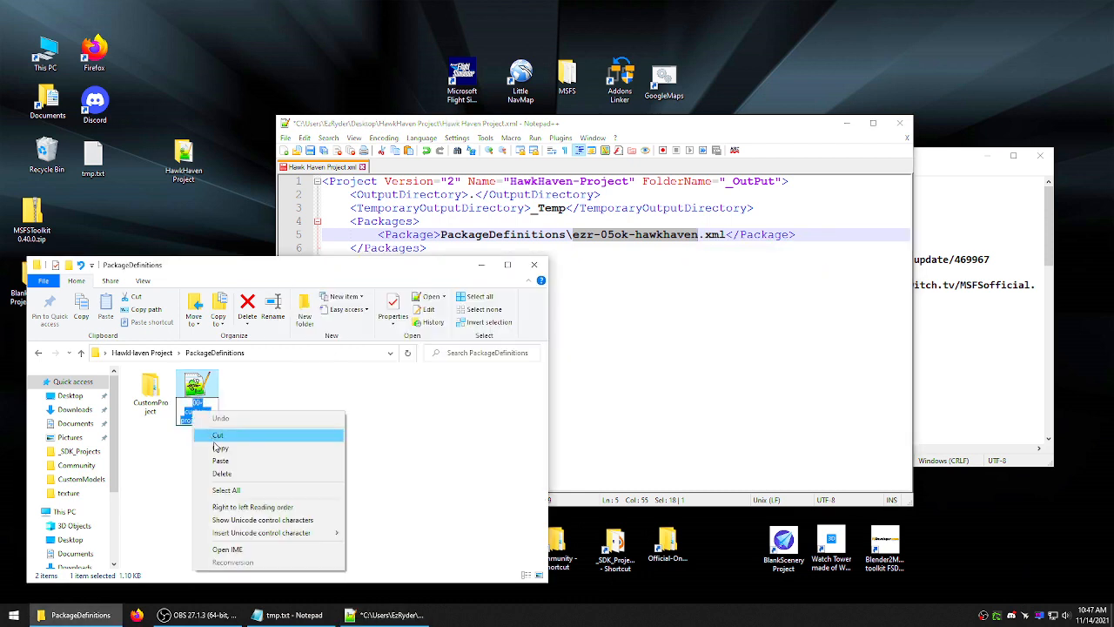
pyautogui.click(222, 460)
pyautogui.click(273, 428)
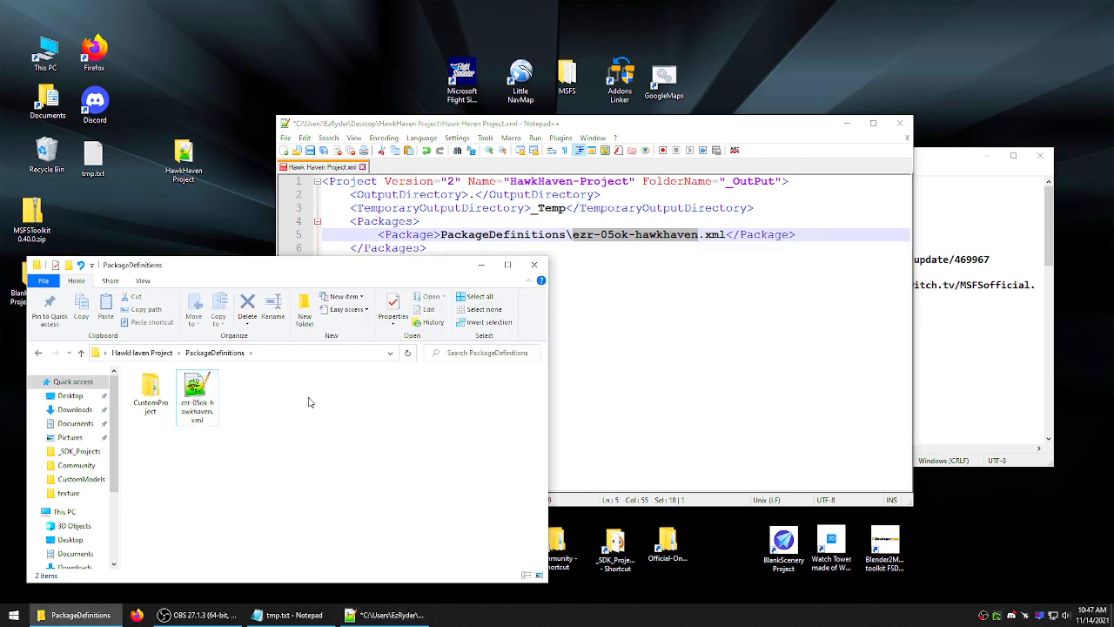
# - Close Hawk Haven Project.xml in Notepad++ and save its changes
pyautogui.click(772, 247)
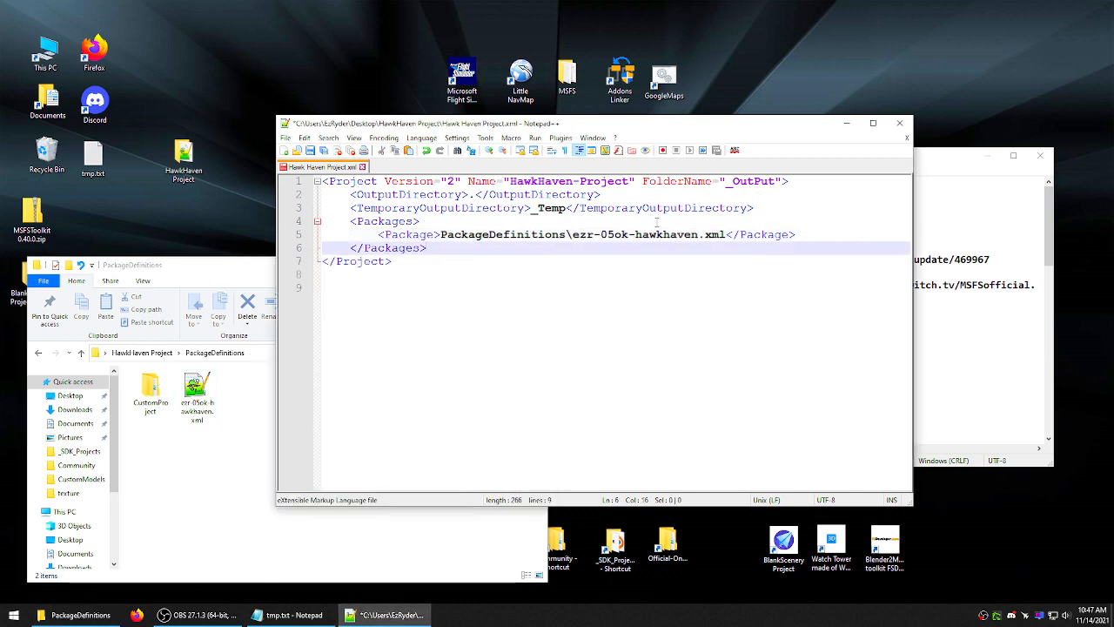
pyautogui.click(899, 122)
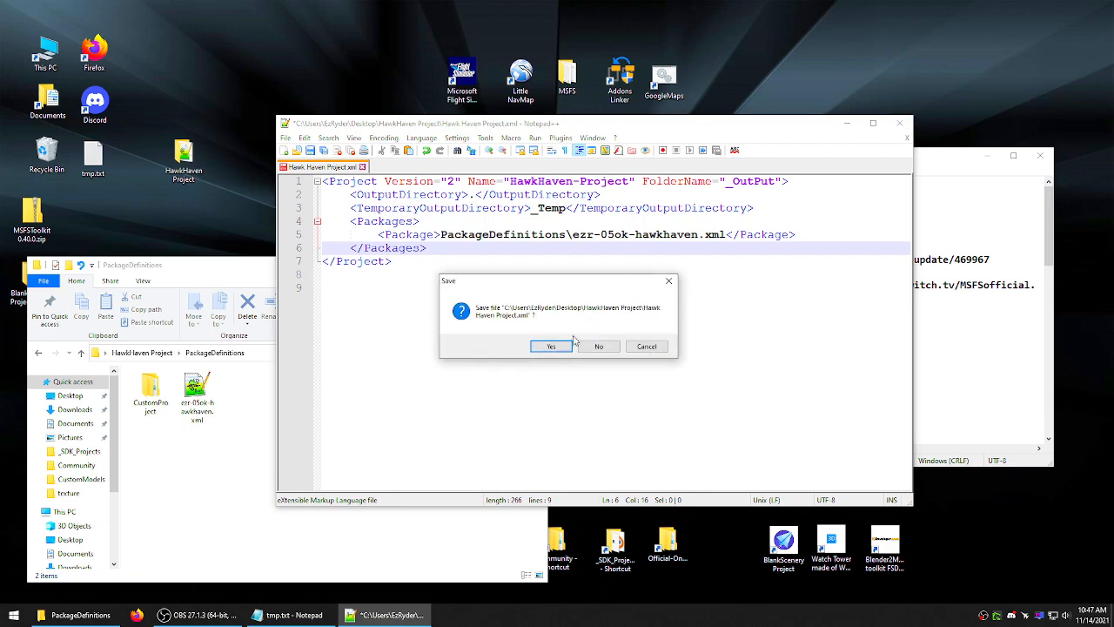
pyautogui.click(561, 345)
# - Open ezr-05ok-hawkhaven.xml in Notepad++ and move the HawkHaven Project folder icon higher on the desktop
pyautogui.moveTo(316, 268); pyautogui.dragTo(343, 177)
pyautogui.doubleClick(223, 304)
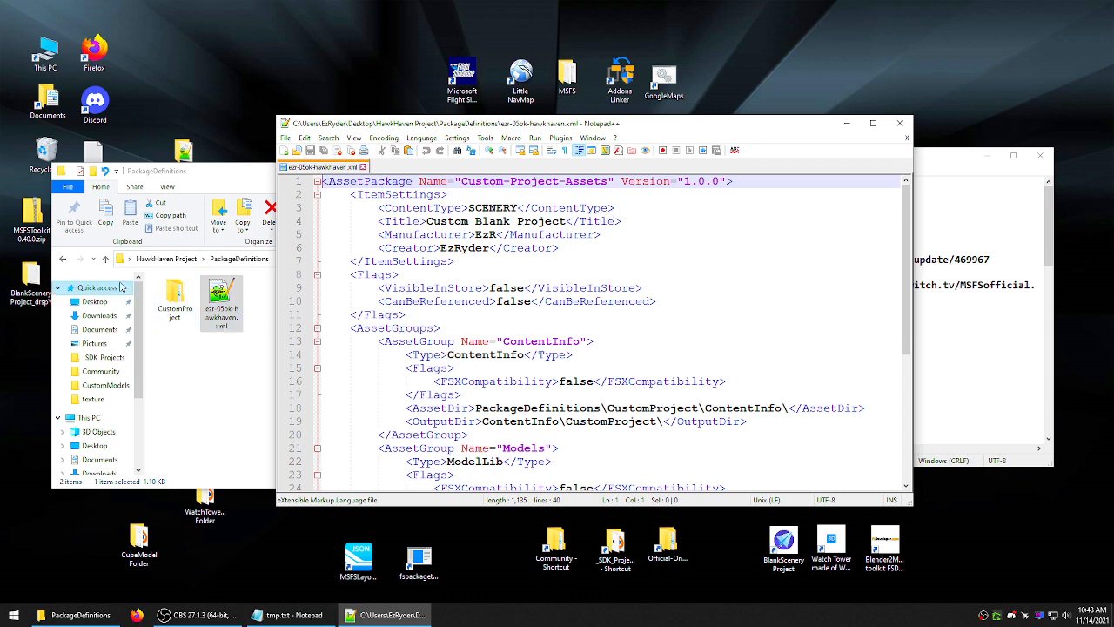
pyautogui.moveTo(193, 153); pyautogui.dragTo(190, 89)
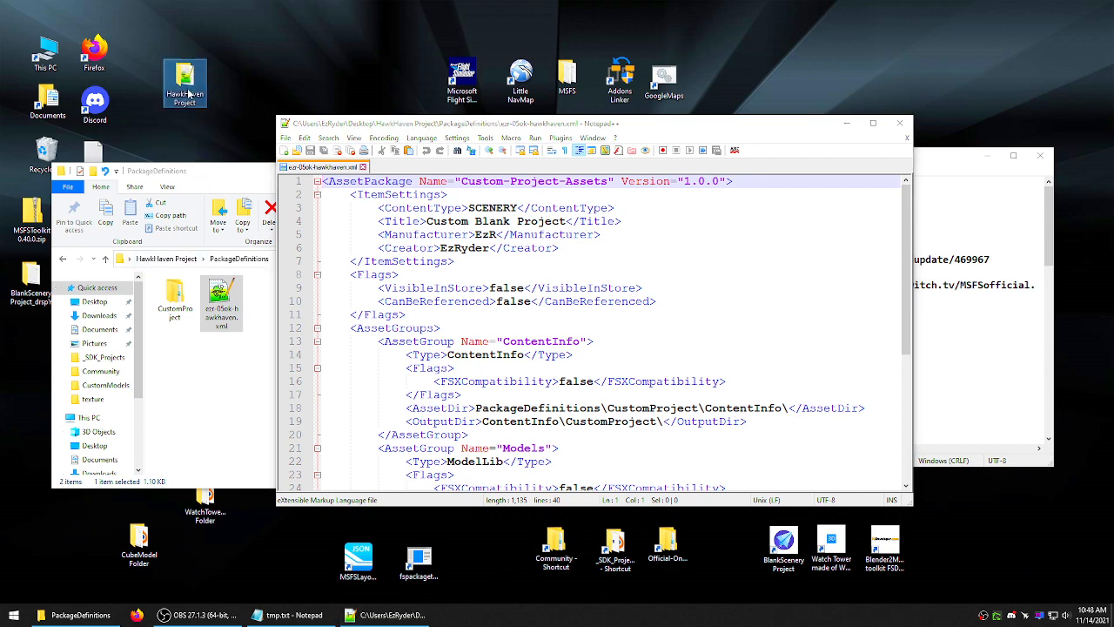
# - Switch to the tmp.txt notes in Notepad and copy the word HawkHaven from the 05OK line
pyautogui.click(998, 279)
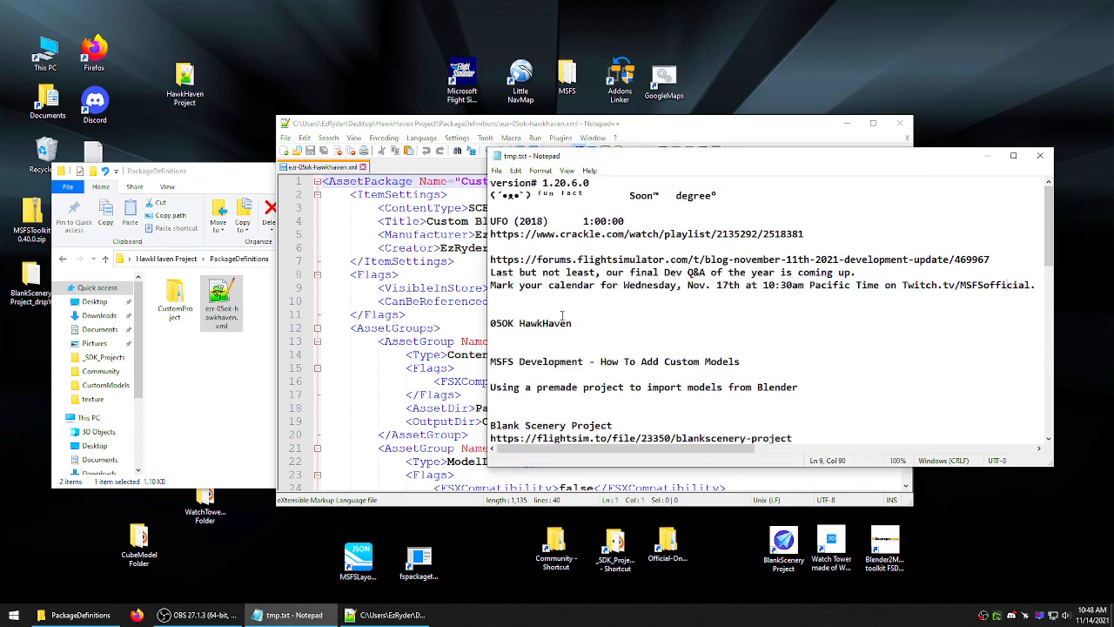
pyautogui.moveTo(572, 322); pyautogui.dragTo(520, 322)
pyautogui.rightClick(520, 321)
pyautogui.click(557, 361)
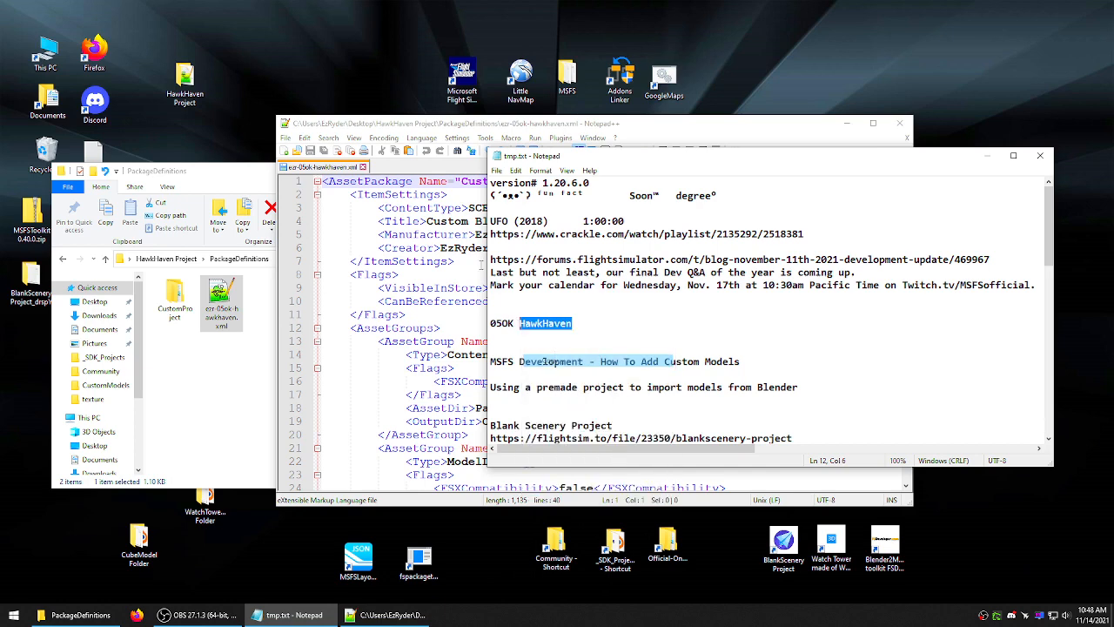
# - In ezr-05ok-hawkhaven.xml, replace Custom in the AssetPackage name with the copied word so it reads HawkHaven-Project-Assets
pyautogui.click(453, 196)
pyautogui.moveTo(503, 181); pyautogui.dragTo(464, 183)
pyautogui.rightClick(470, 183)
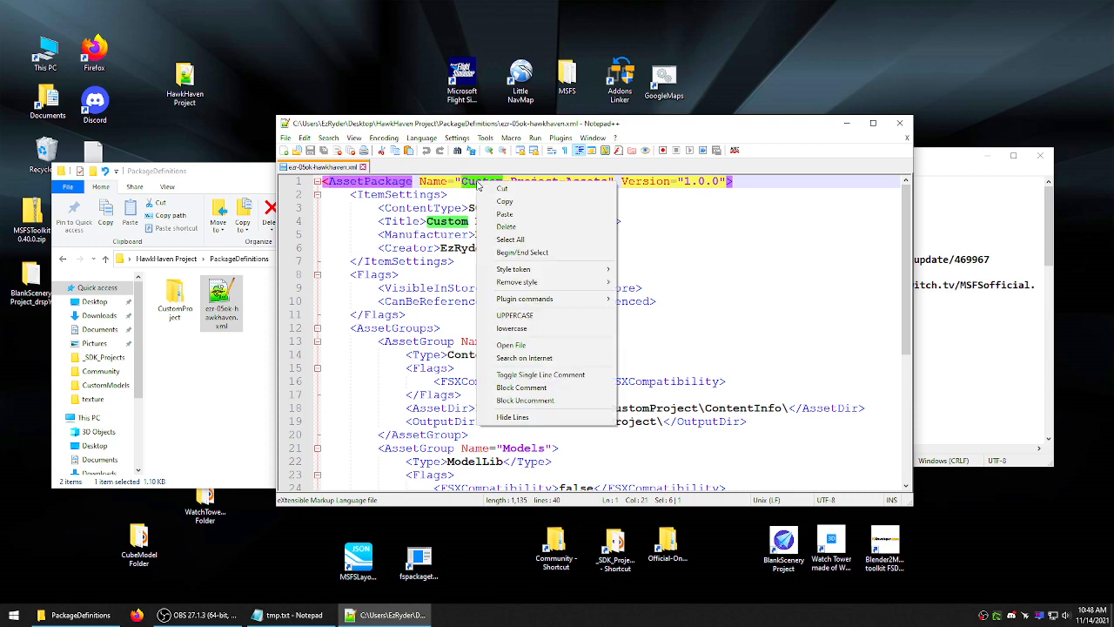
pyautogui.click(512, 214)
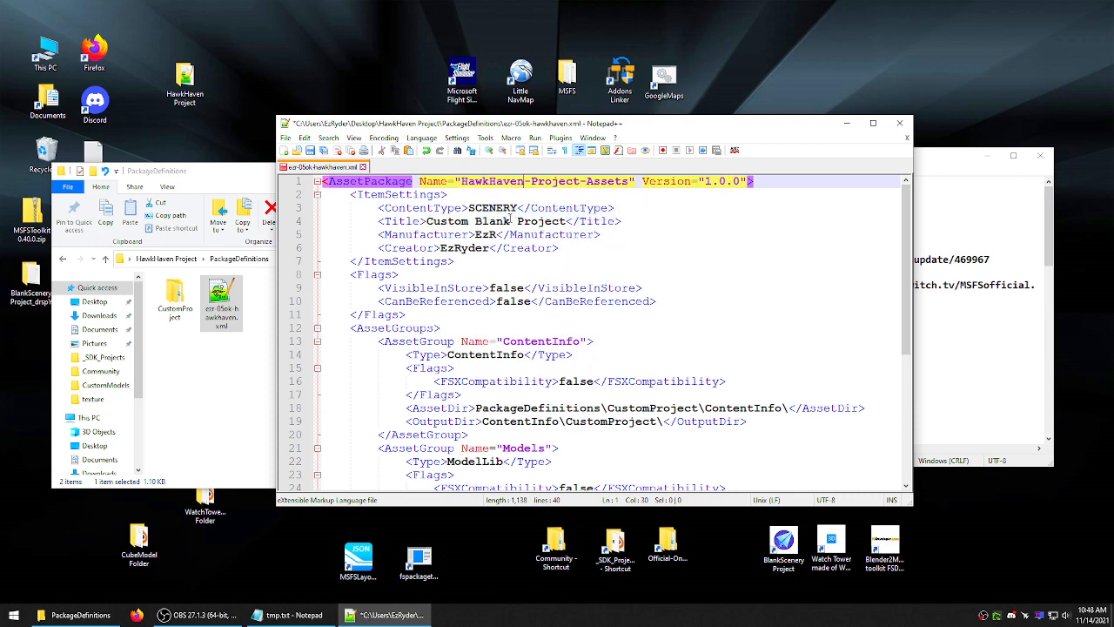
# - Replace the Title value Custom Blank Project with 05OK Hawk Haven
pyautogui.moveTo(511, 221); pyautogui.dragTo(495, 221)
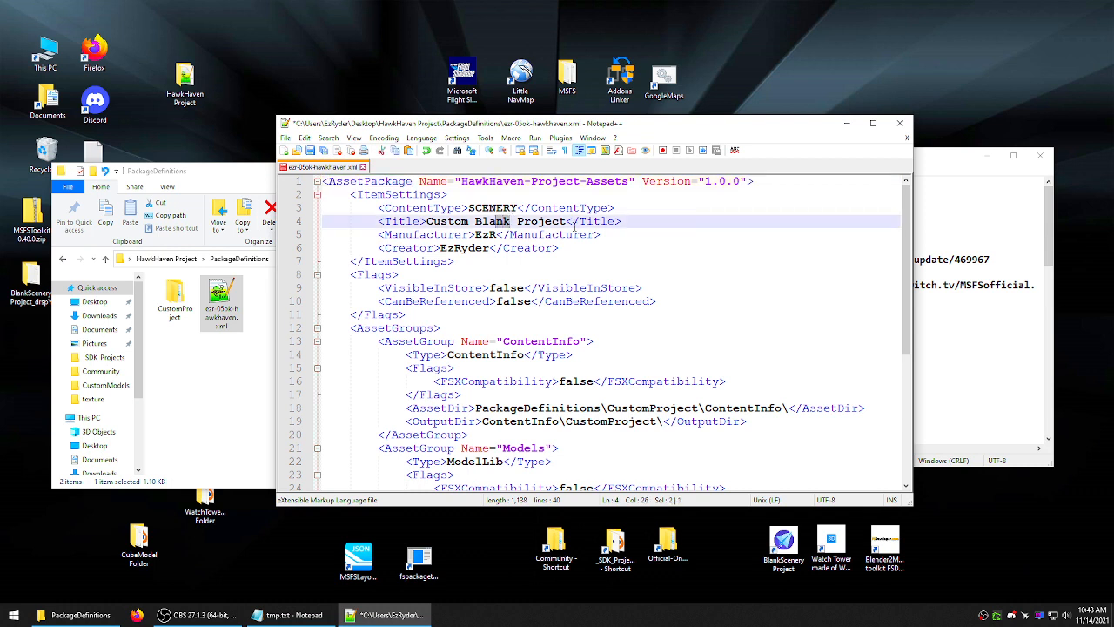
pyautogui.moveTo(566, 221); pyautogui.dragTo(427, 221)
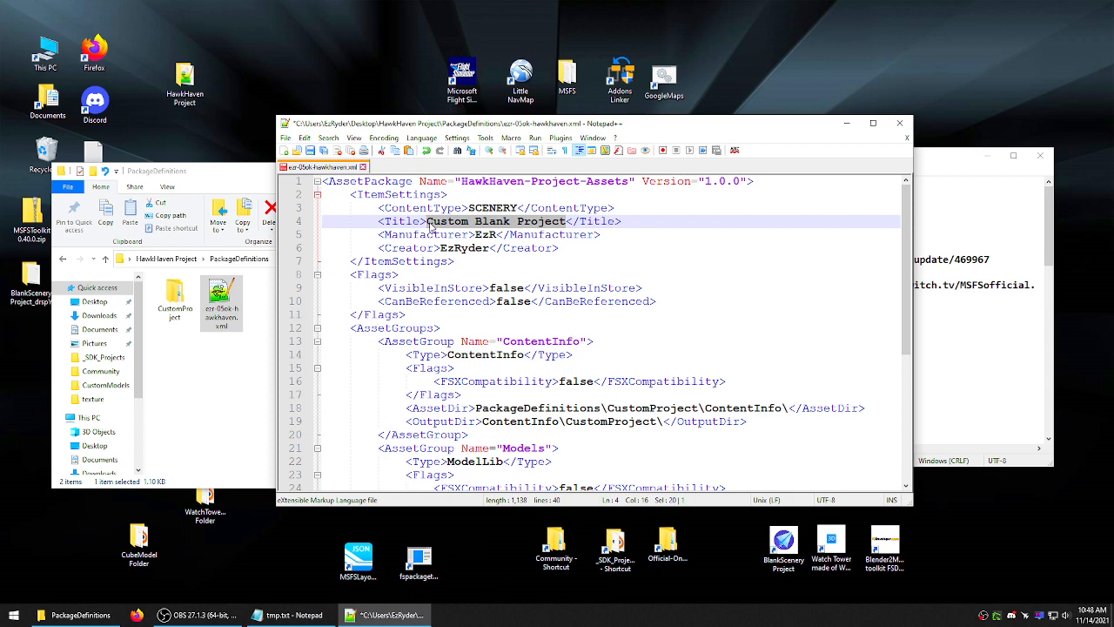
pyautogui.write('05')
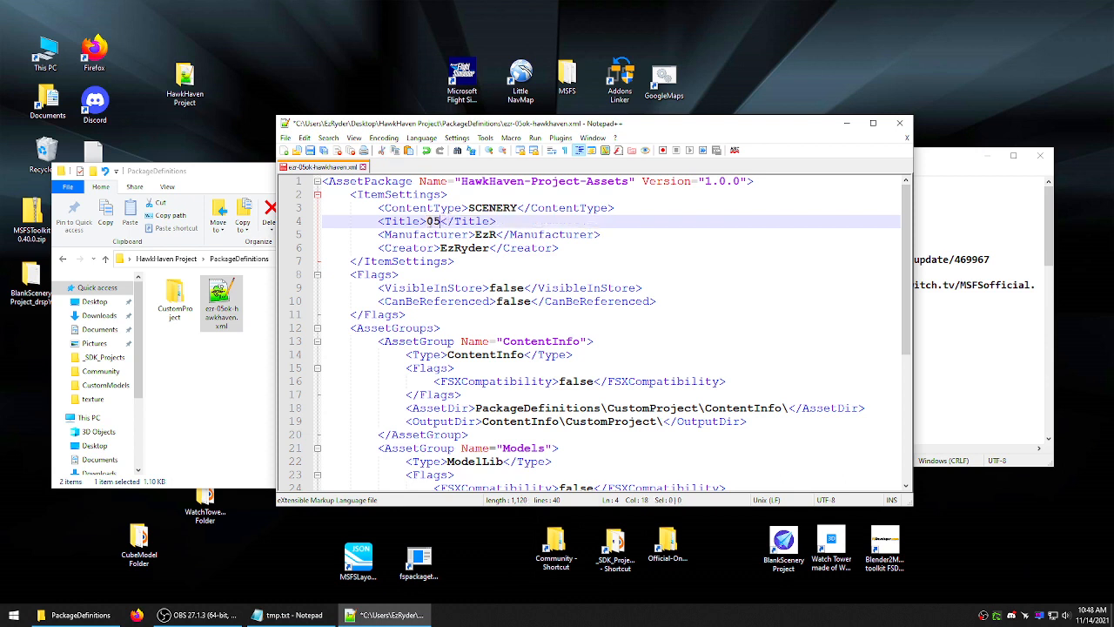
pyautogui.write('OK')
pyautogui.rightClick(462, 221)
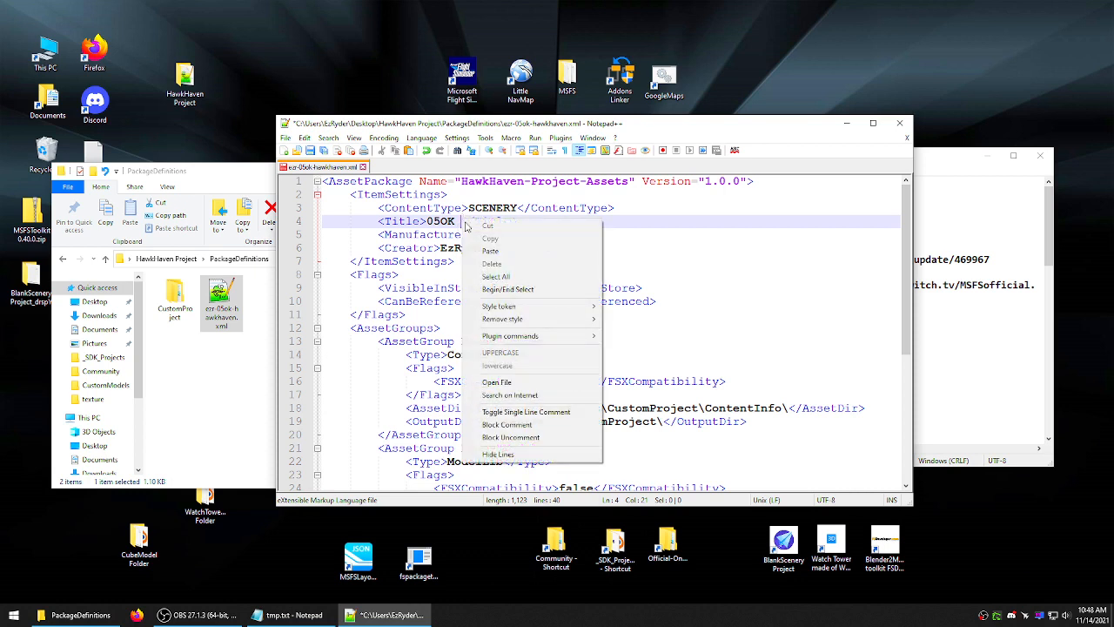
pyautogui.click(490, 256)
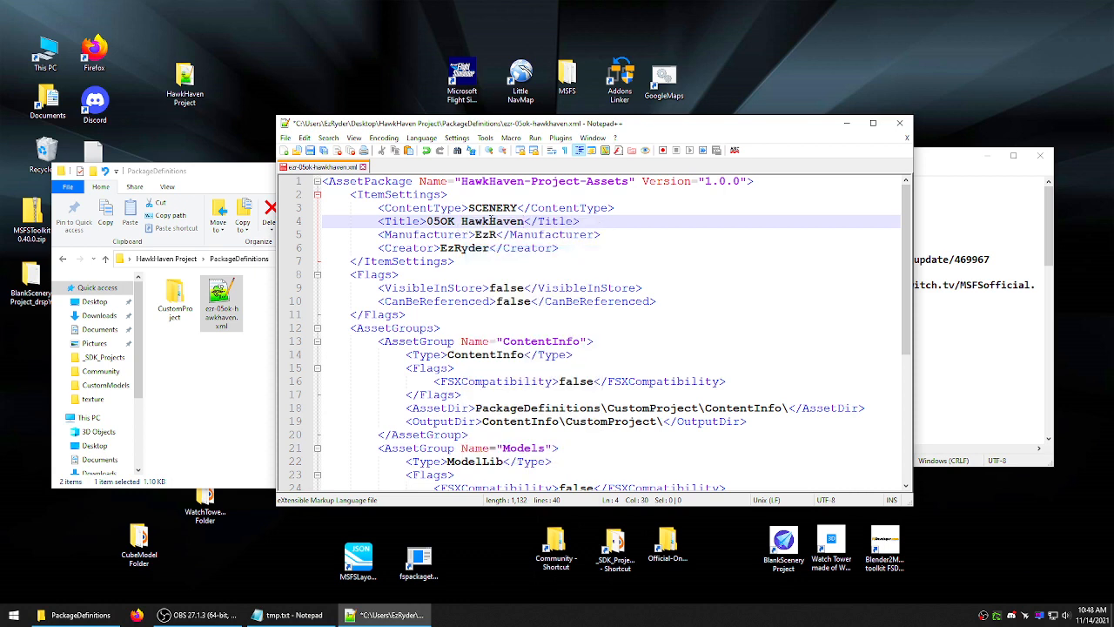
pyautogui.click(490, 221)
pyautogui.moveTo(580, 222); pyautogui.dragTo(422, 226)
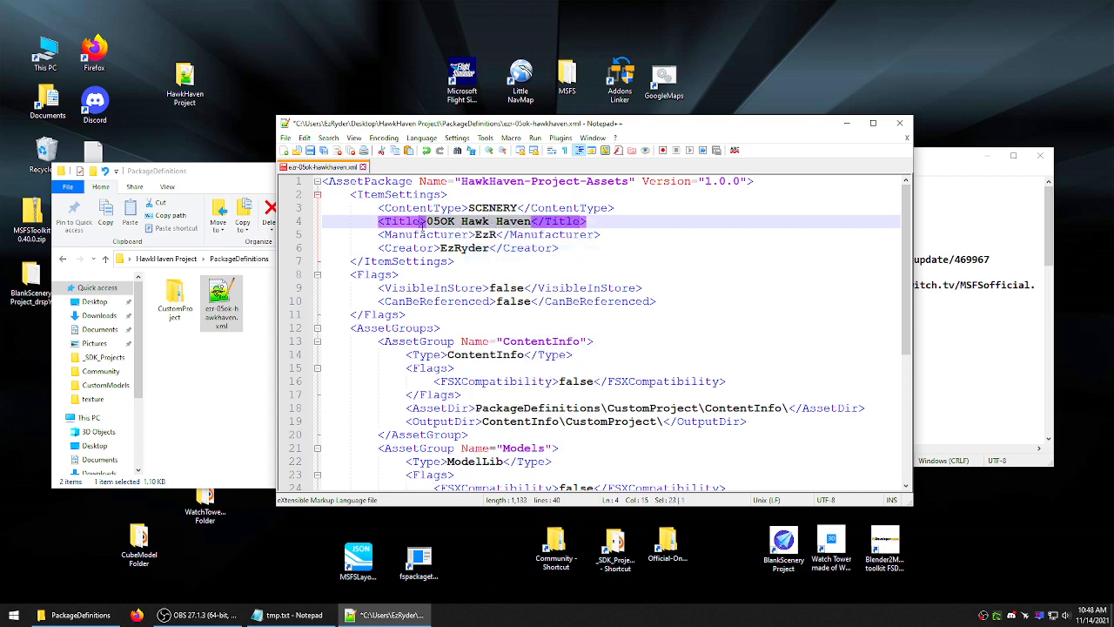
pyautogui.click(543, 261)
# - Rename the CustomProject folder in PackageDefinitions to HawkHavenProject using the copied word HawkHaven
pyautogui.scroll(-3, 543, 258)
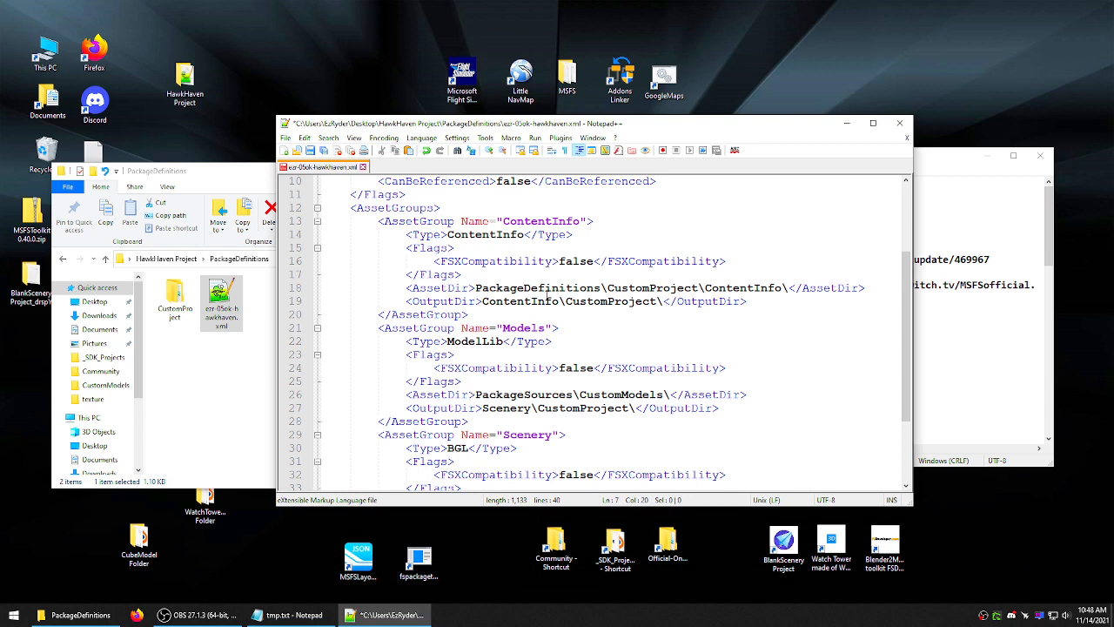
pyautogui.click(179, 302)
pyautogui.click(175, 312)
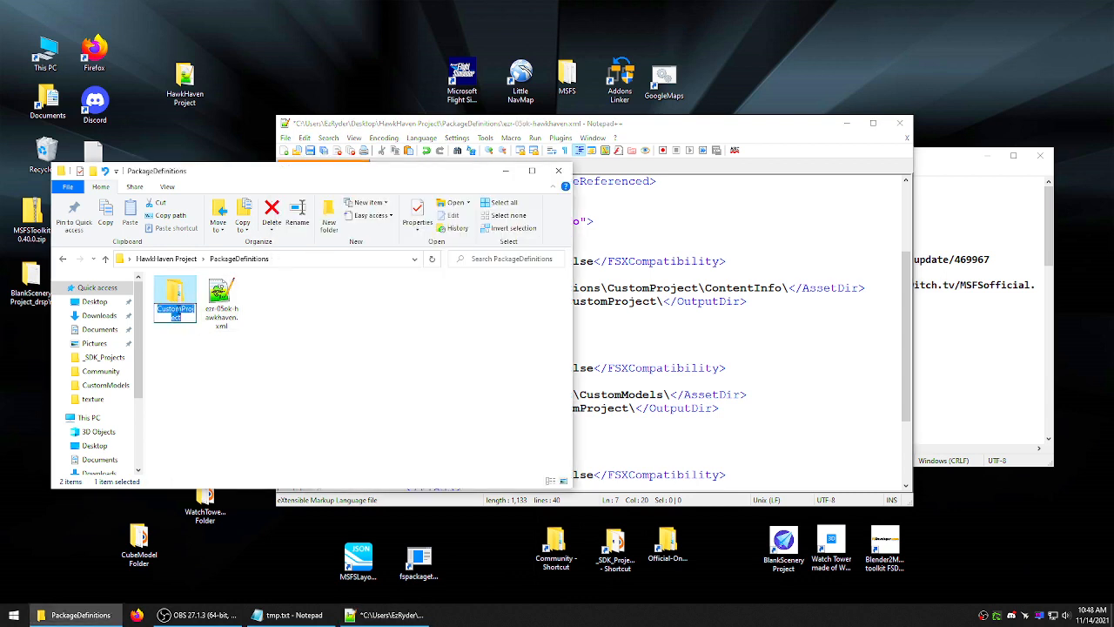
pyautogui.rightClick(163, 308)
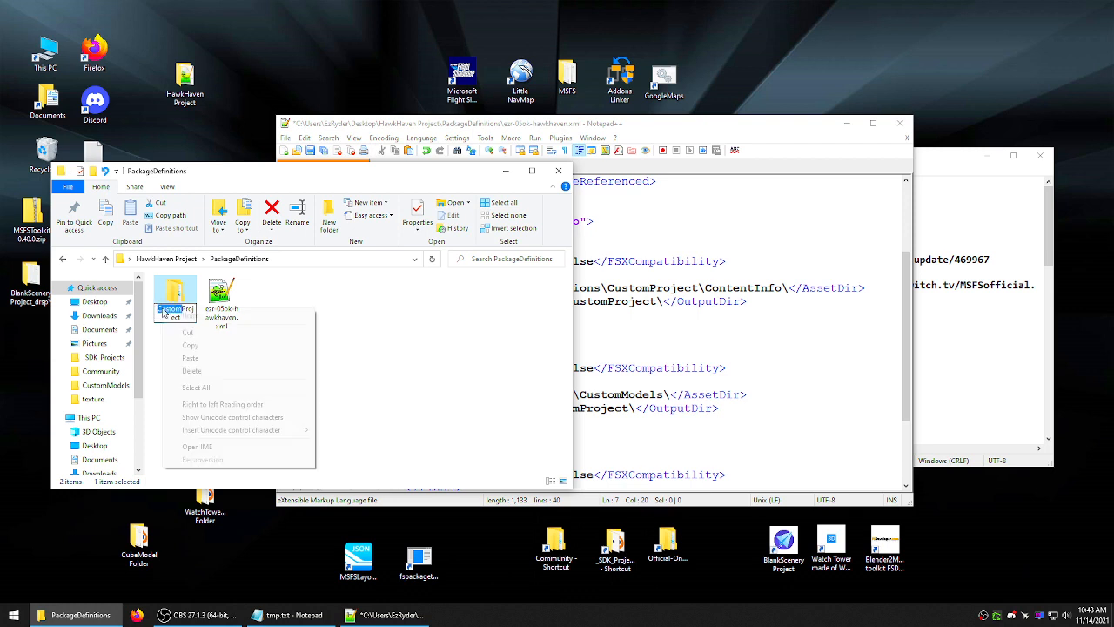
pyautogui.click(190, 358)
pyautogui.click(191, 355)
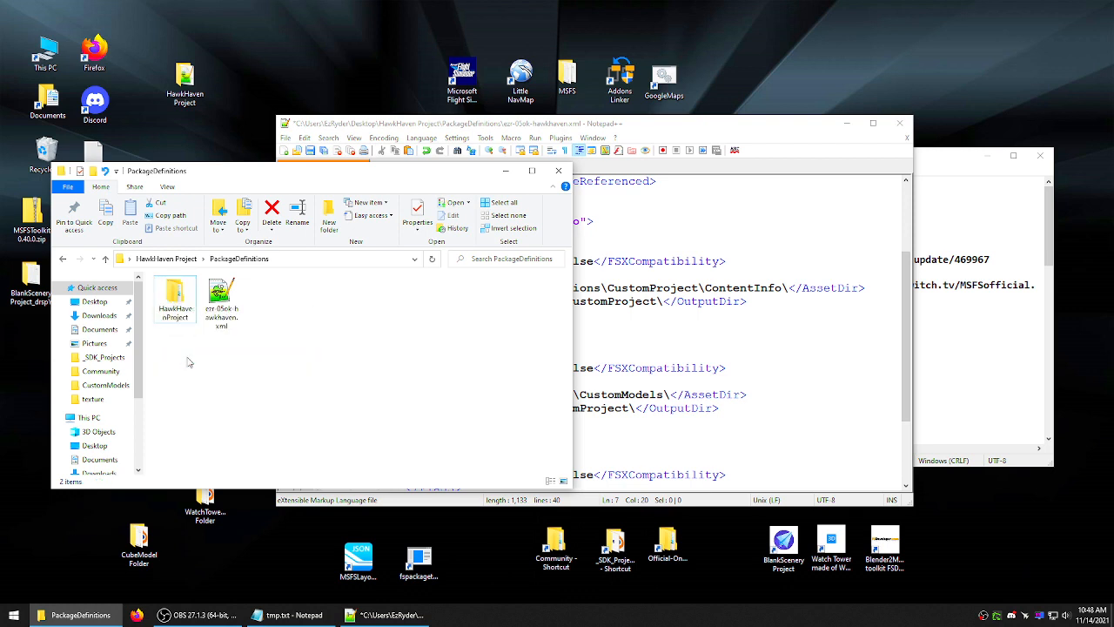
# - Set the ContentInfo group's AssetDir to PackageDefinitions\HawkHavenProject\ContentInfo\ and check the contents of the HawkHavenProject folder
pyautogui.click(607, 275)
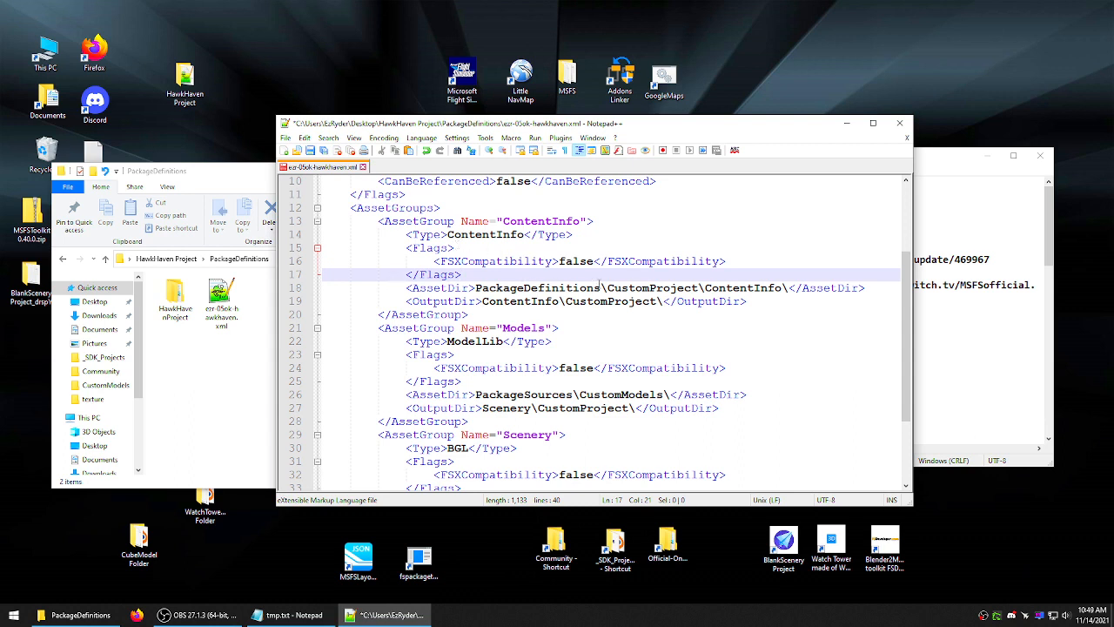
pyautogui.moveTo(606, 287); pyautogui.dragTo(654, 287)
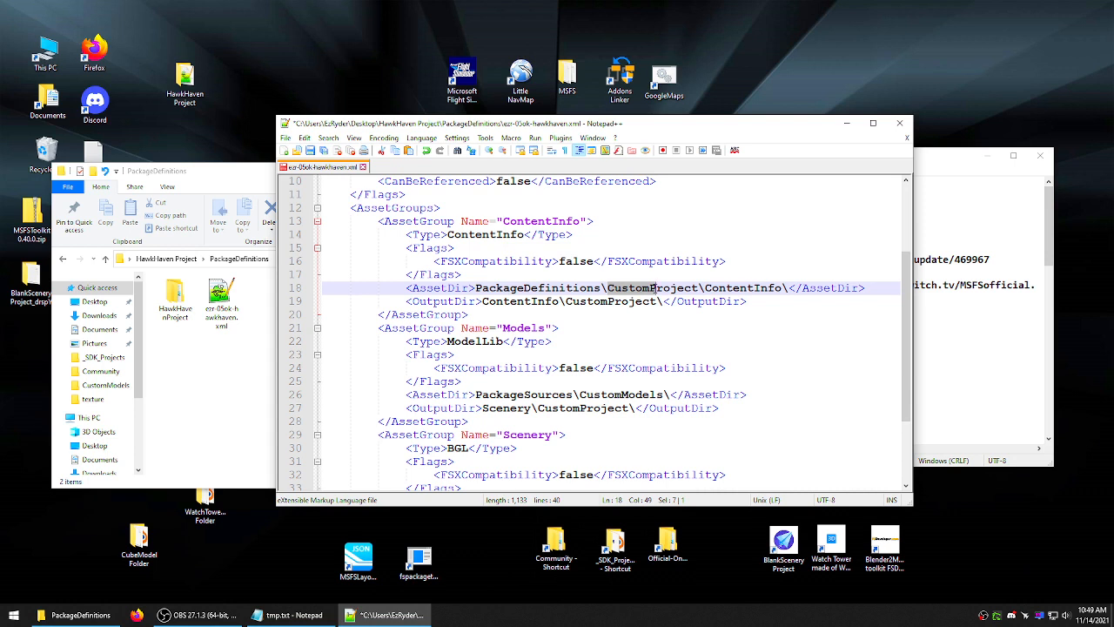
pyautogui.rightClick(645, 293)
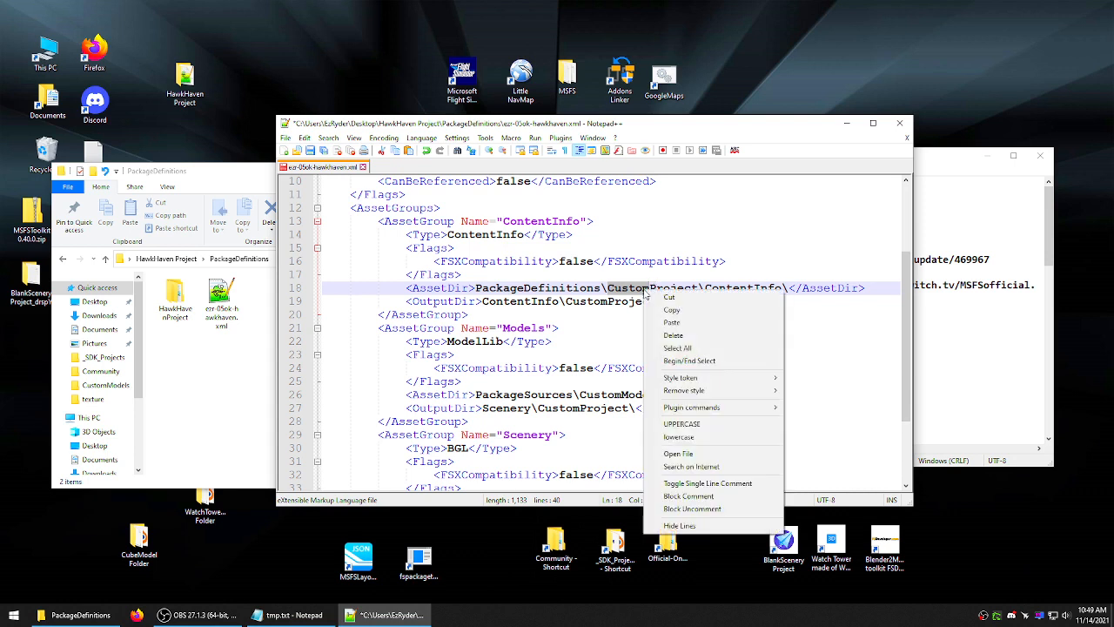
pyautogui.click(668, 322)
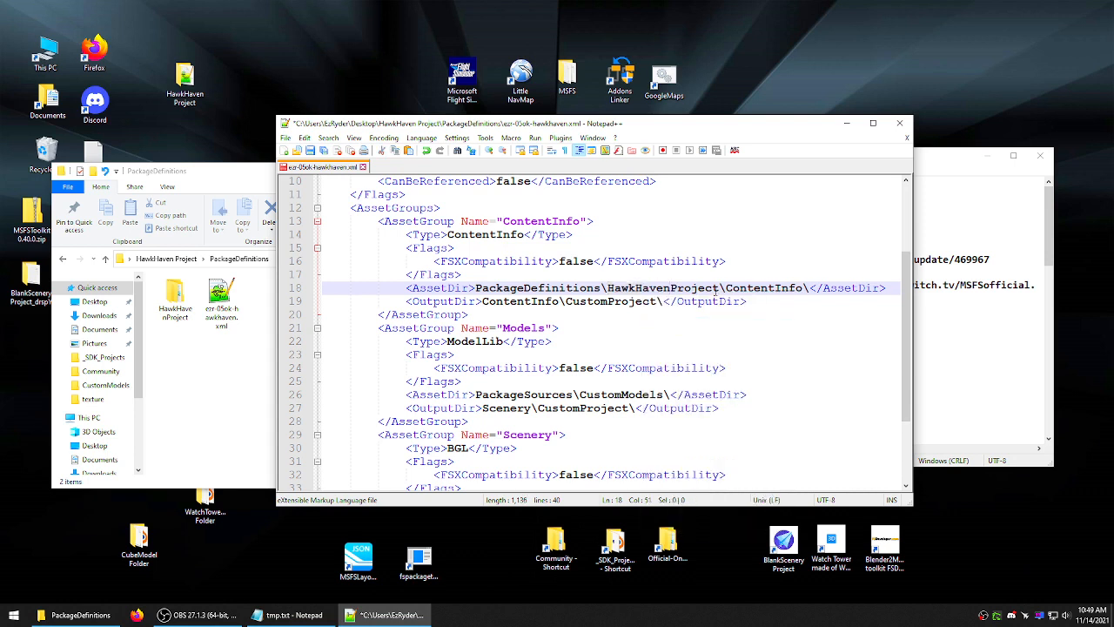
pyautogui.click(204, 361)
pyautogui.doubleClick(175, 296)
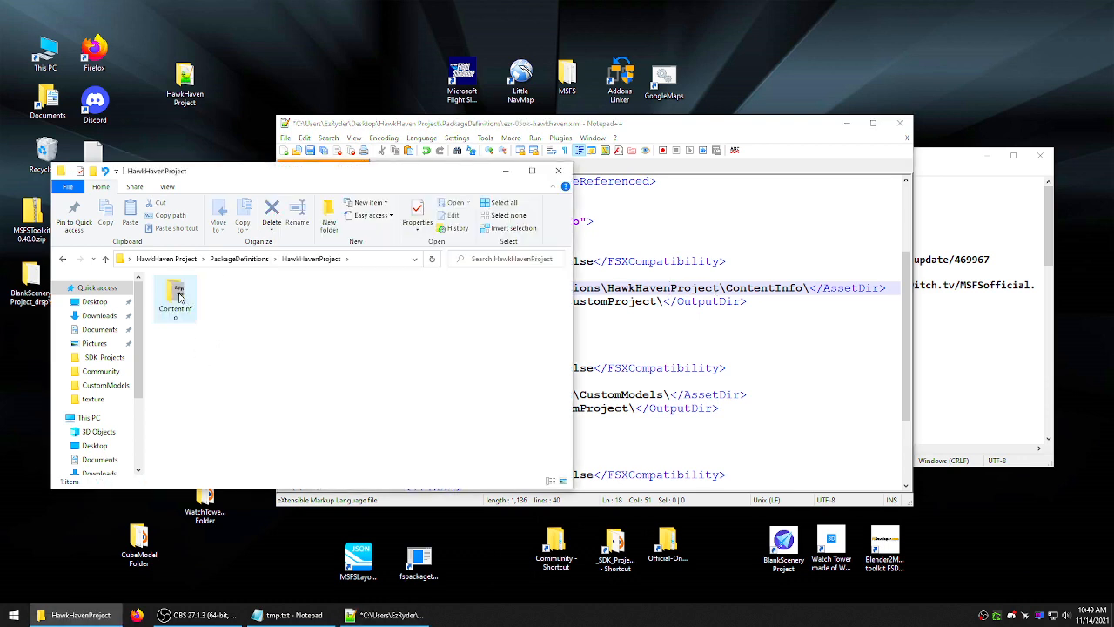
pyautogui.click(104, 258)
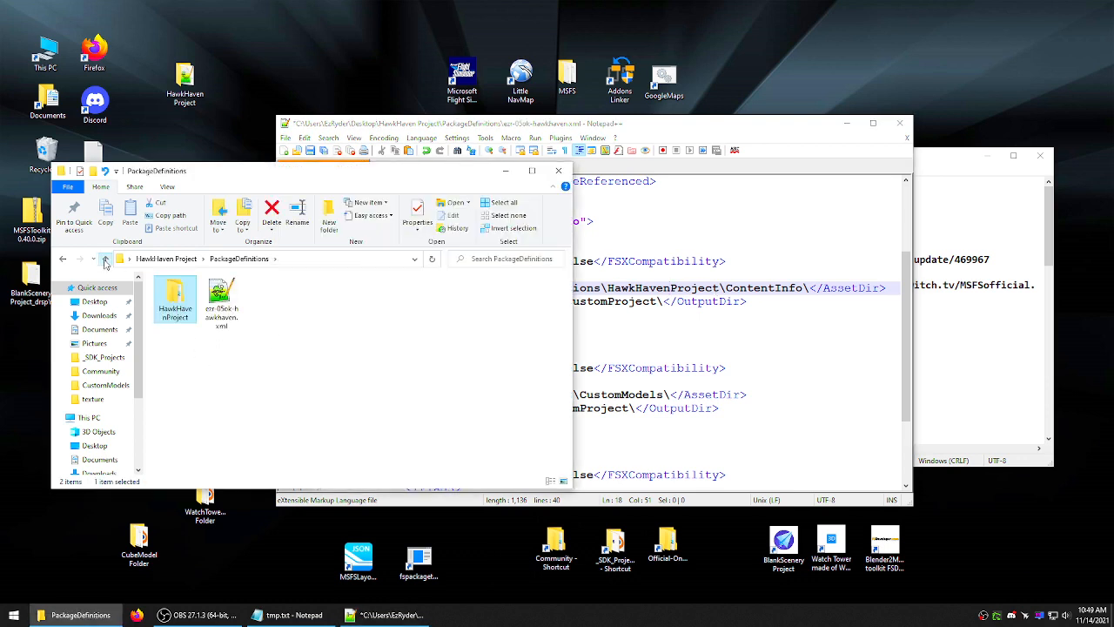
# - Review the Models and Scenery paths in the XML and open the project's PackageSources folder
pyautogui.click(672, 286)
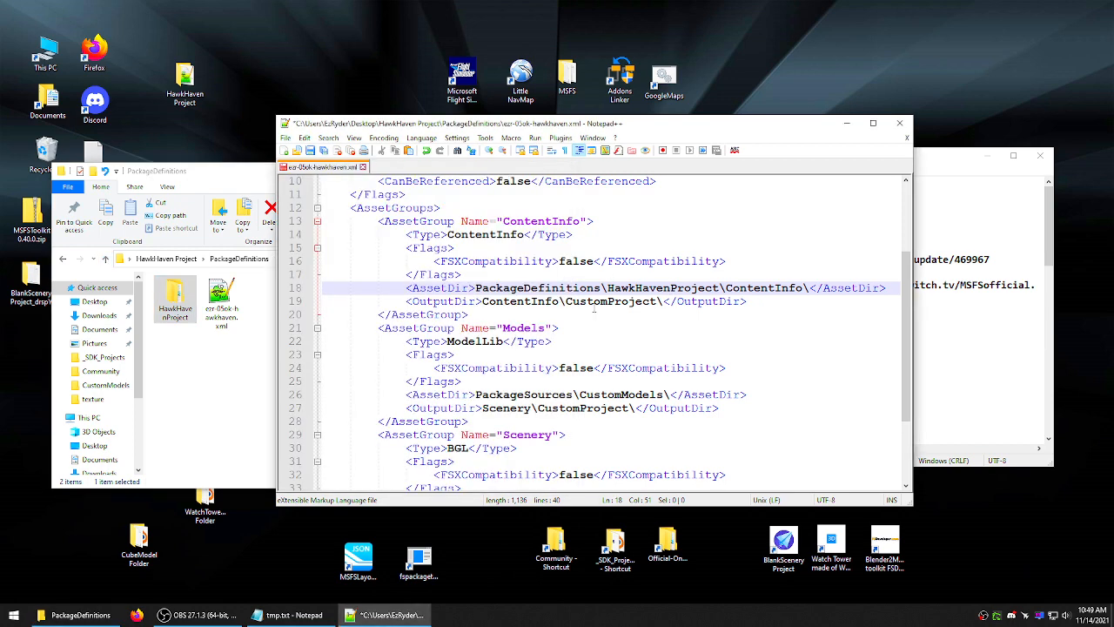
pyautogui.scroll(-2, 594, 307)
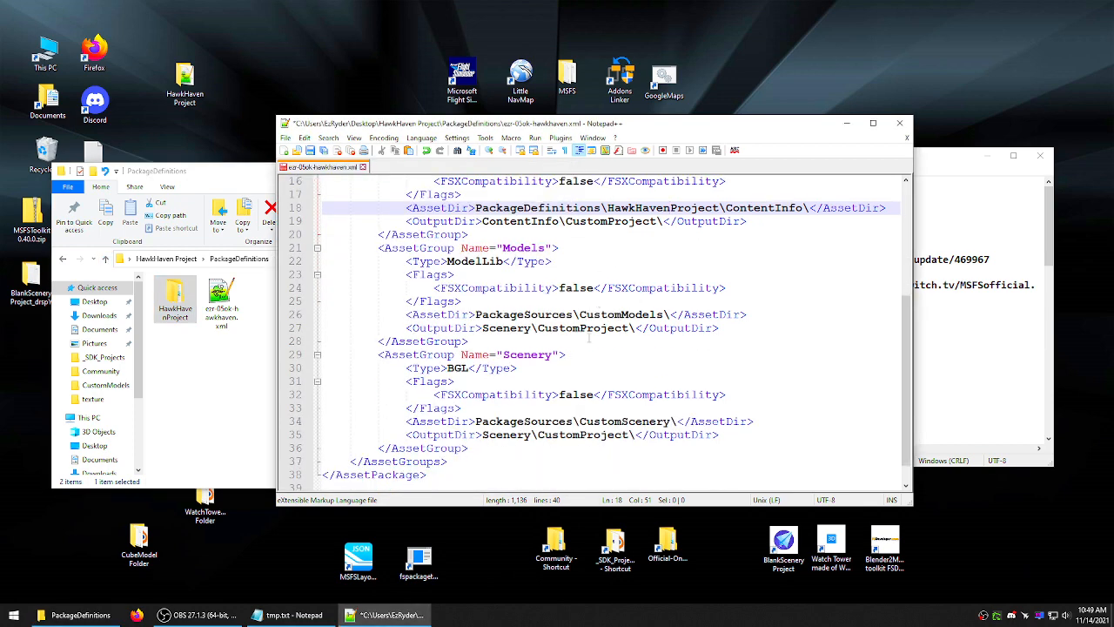
pyautogui.scroll(-1, 600, 326)
pyautogui.click(213, 372)
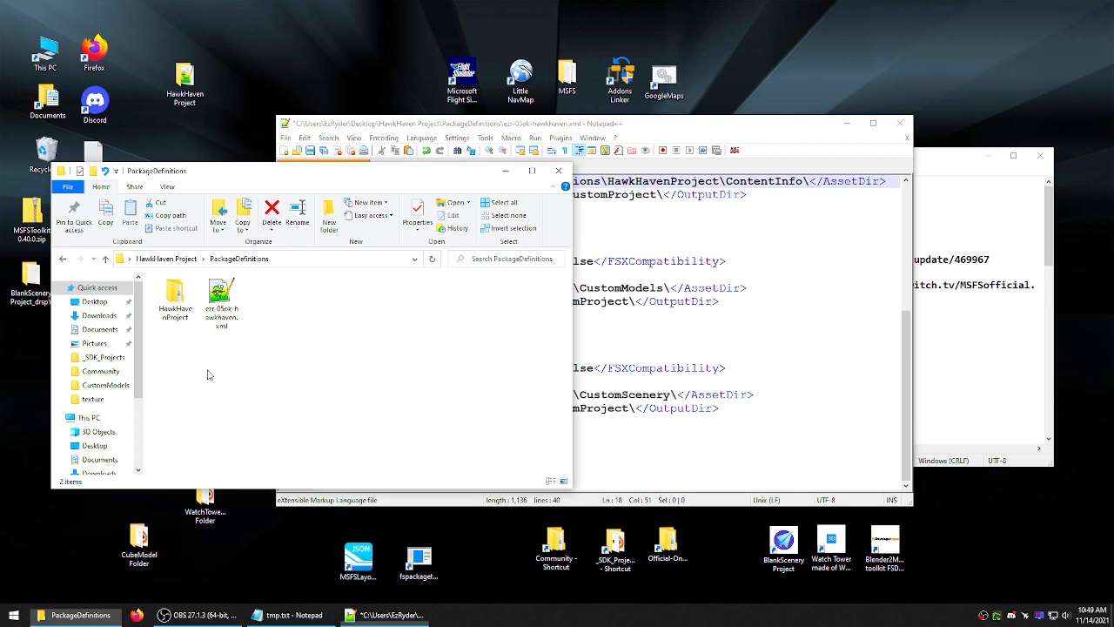
pyautogui.click(106, 258)
pyautogui.doubleClick(221, 300)
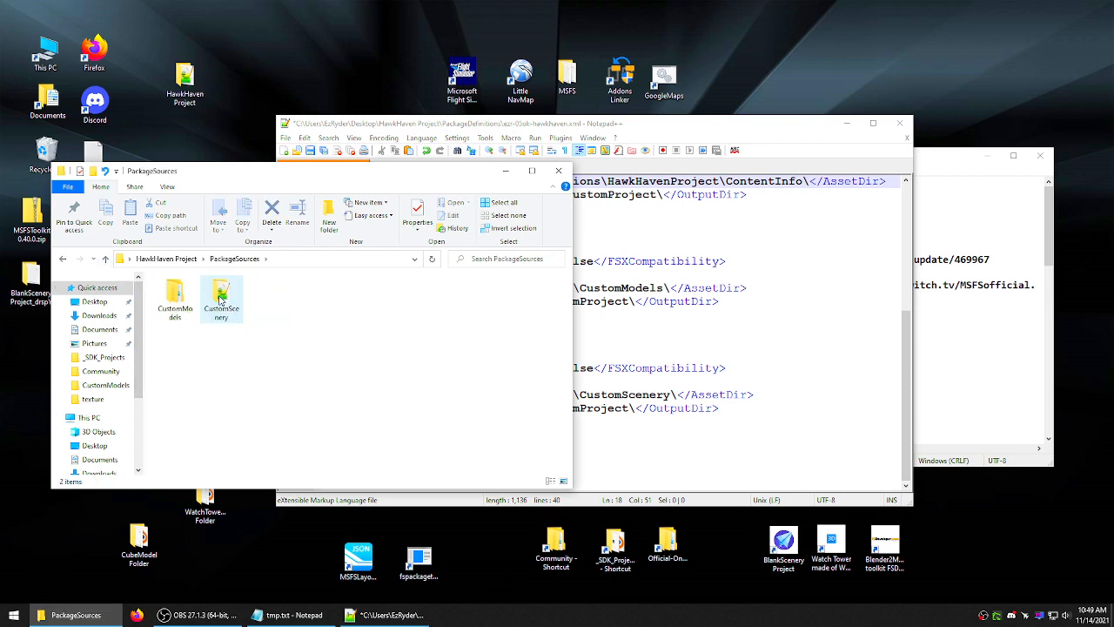
# - Rename the CustomScenery folder to 05OK_Scenery and copy the prefix 05OK_ from its name
pyautogui.click(219, 313)
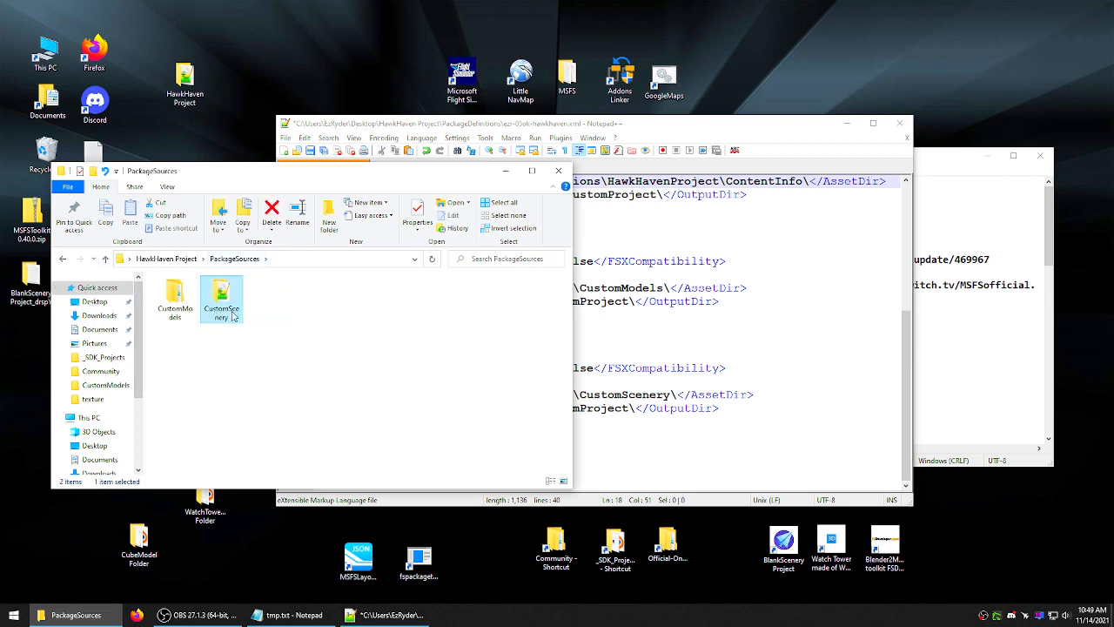
pyautogui.click(231, 315)
pyautogui.moveTo(217, 309); pyautogui.dragTo(171, 314)
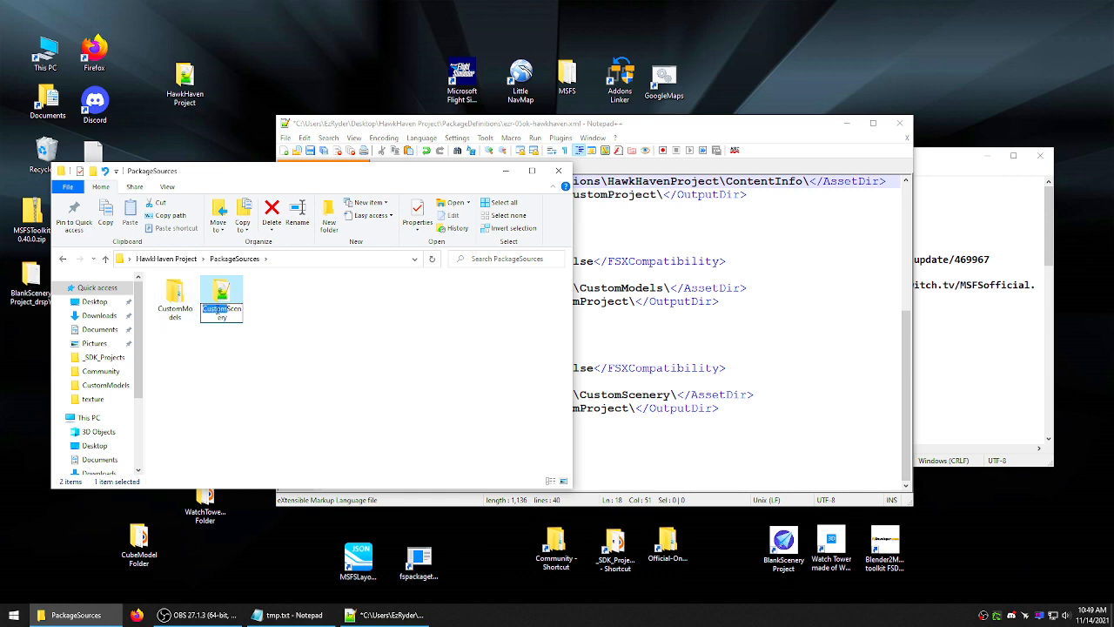
pyautogui.write('05OK_')
pyautogui.moveTo(225, 310); pyautogui.dragTo(212, 311)
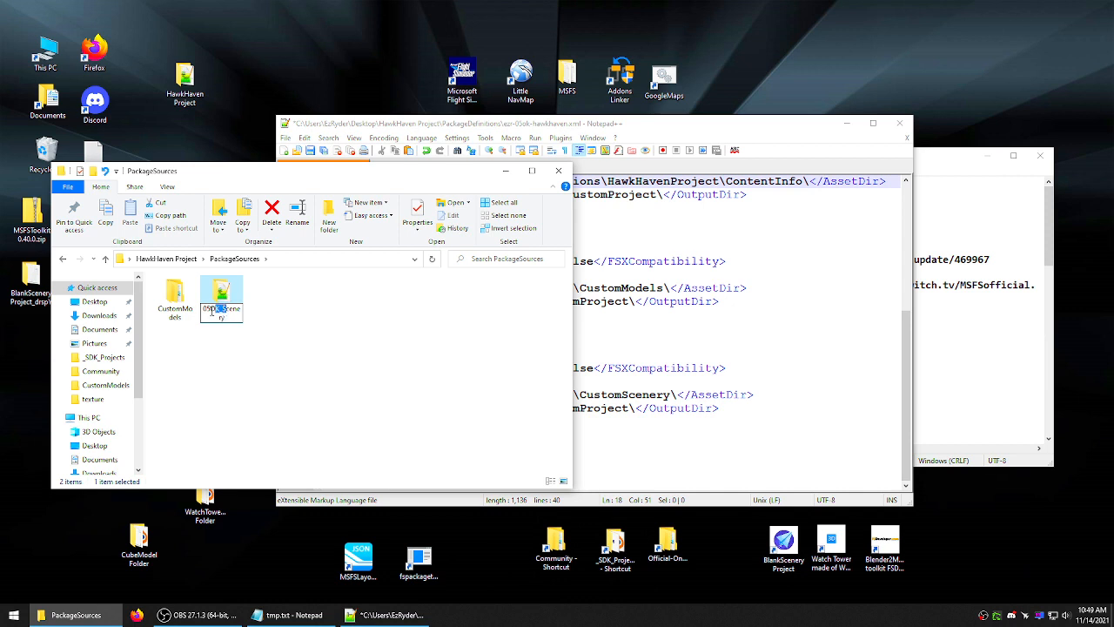
pyautogui.click(215, 310)
pyautogui.rightClick(209, 308)
pyautogui.click(238, 345)
pyautogui.click(321, 335)
# - Rename the CustomModels folder to 05OK_Models with the copied prefix
pyautogui.click(221, 301)
pyautogui.click(223, 311)
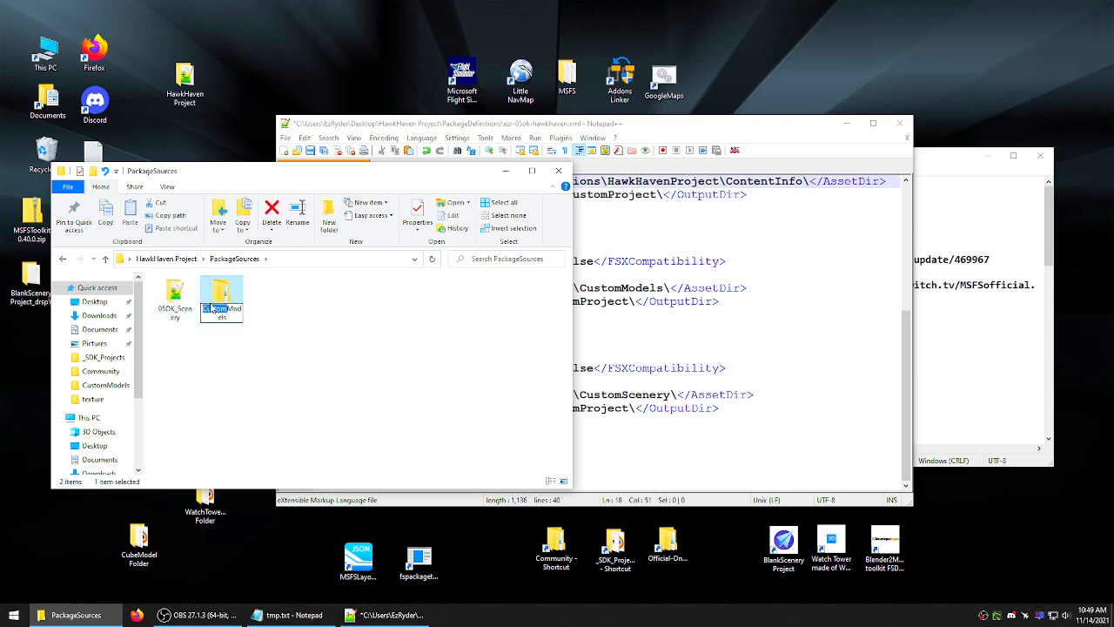
pyautogui.rightClick(214, 304)
pyautogui.click(223, 296)
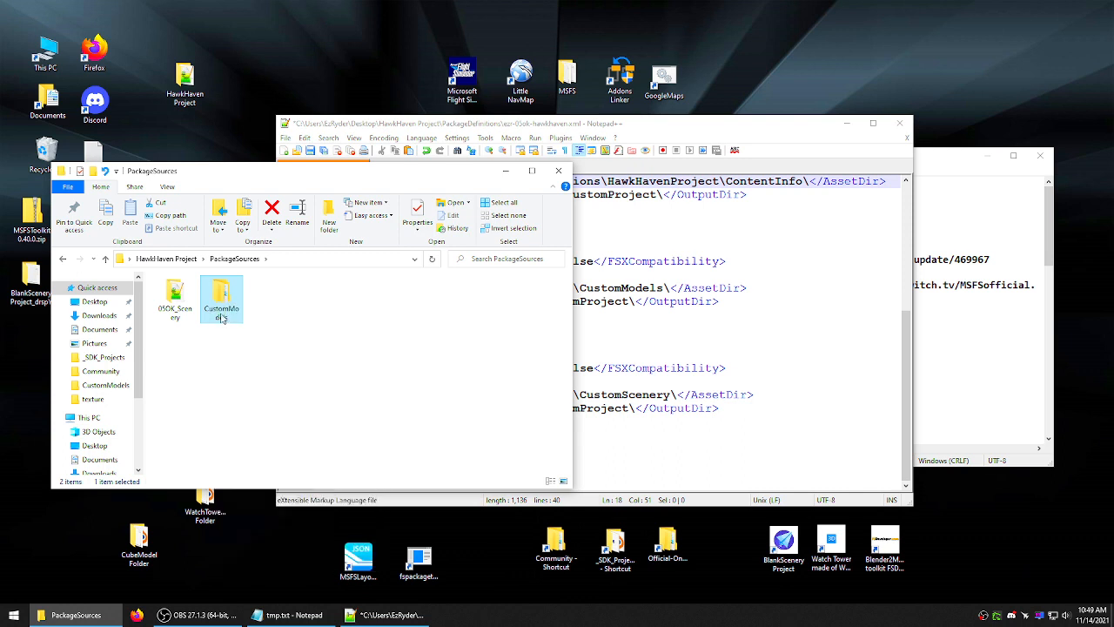
pyautogui.click(226, 313)
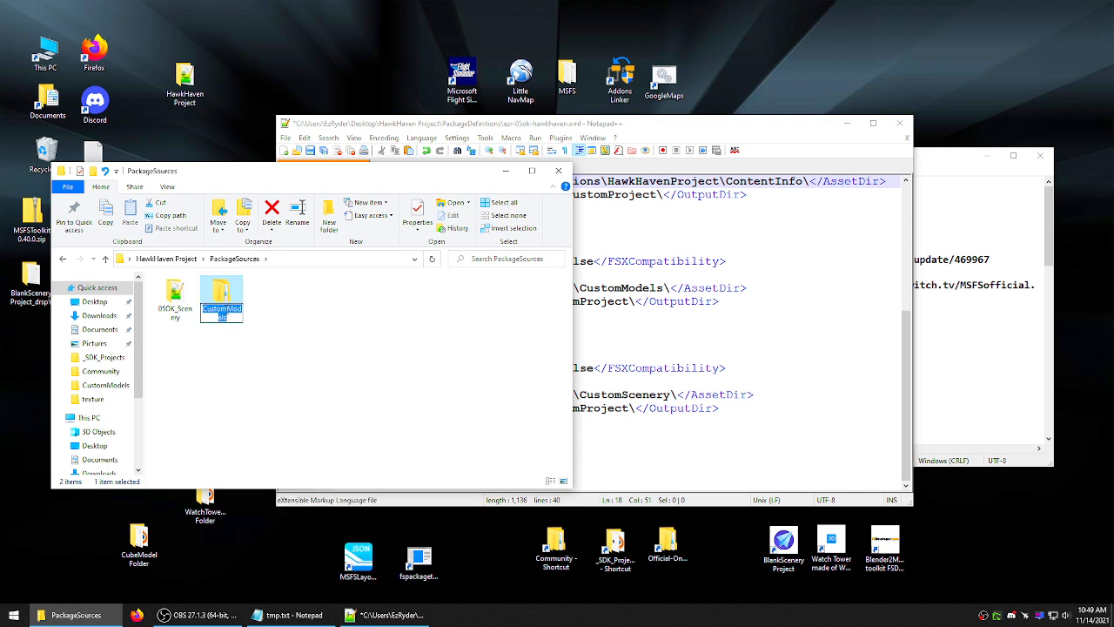
pyautogui.moveTo(228, 309); pyautogui.dragTo(199, 309)
pyautogui.rightClick(207, 306)
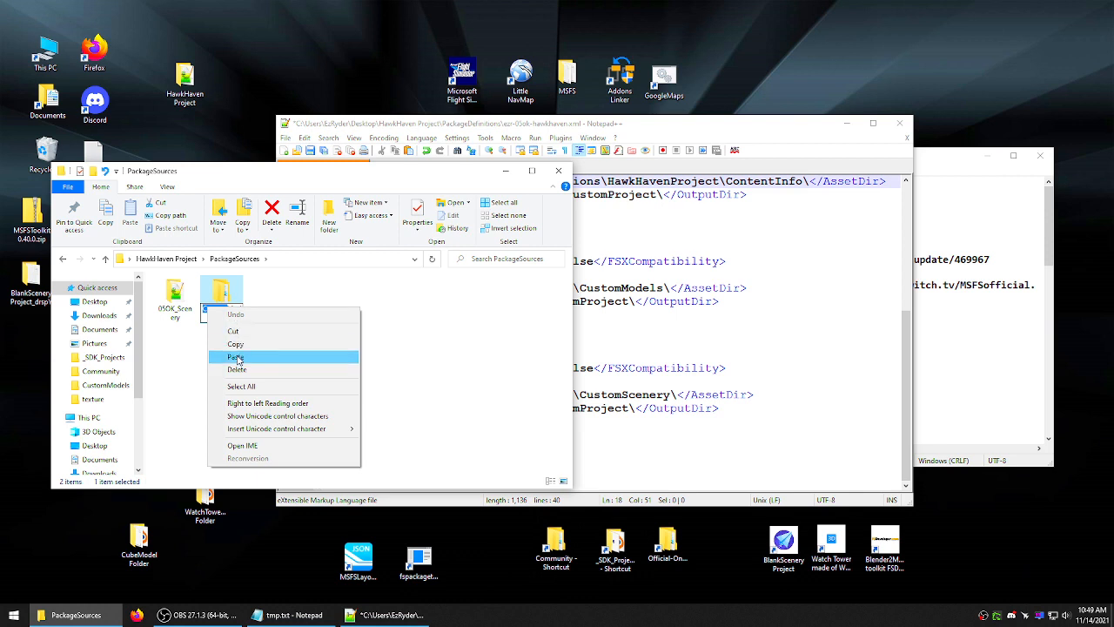
pyautogui.click(261, 357)
pyautogui.click(302, 322)
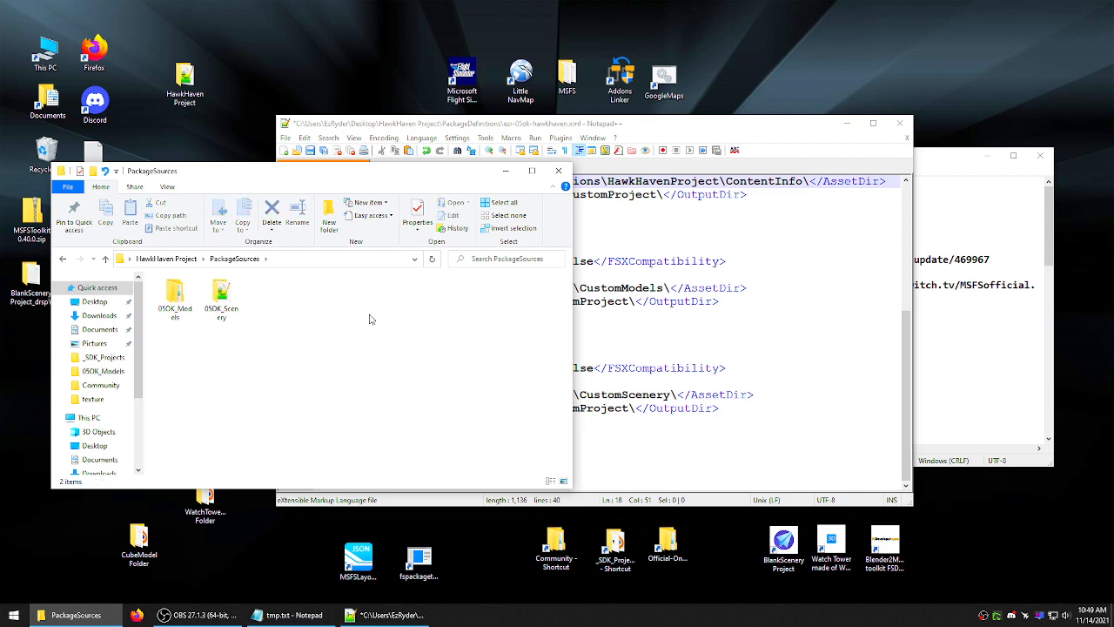
# - Set the Models group's AssetDir in ezr-05ok-hawkhaven.xml to PackageSources\05OK_Models\
pyautogui.click(622, 287)
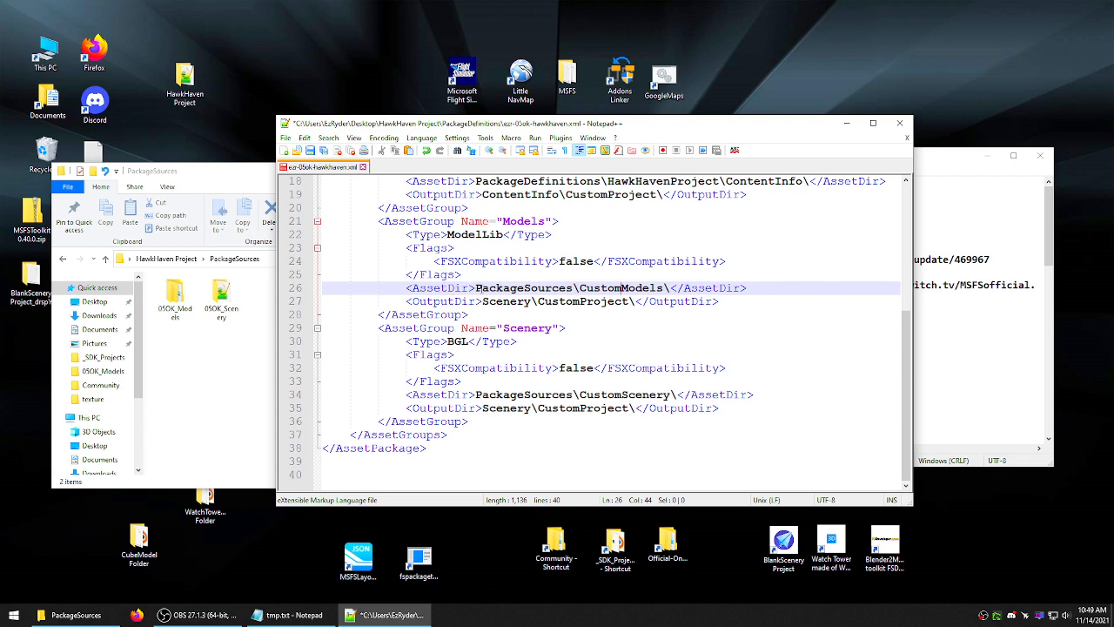
pyautogui.click(251, 318)
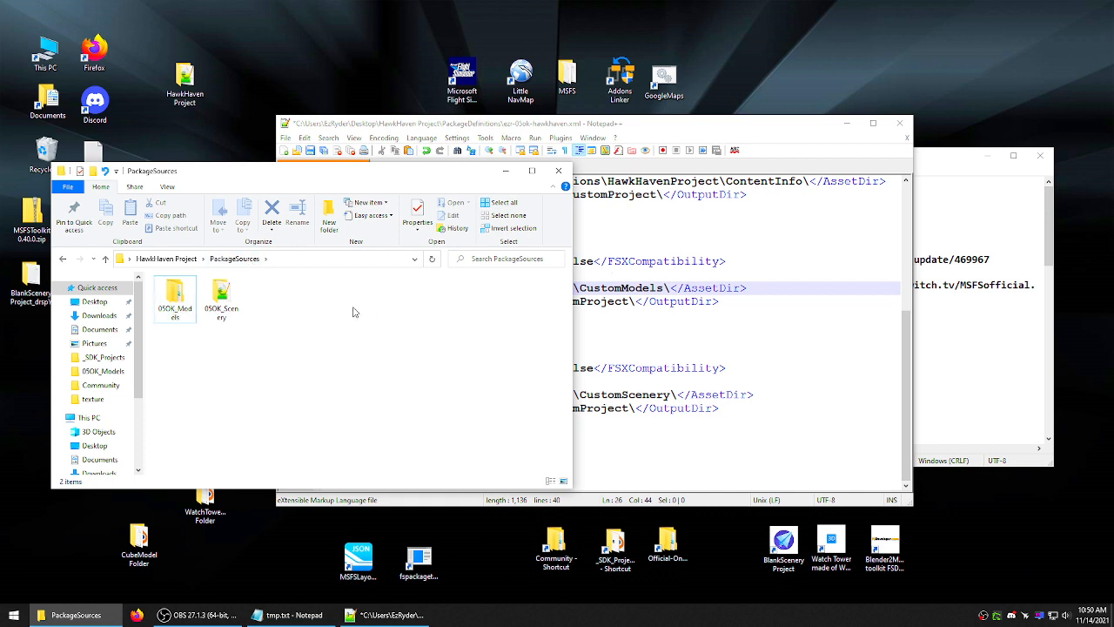
pyautogui.click(697, 301)
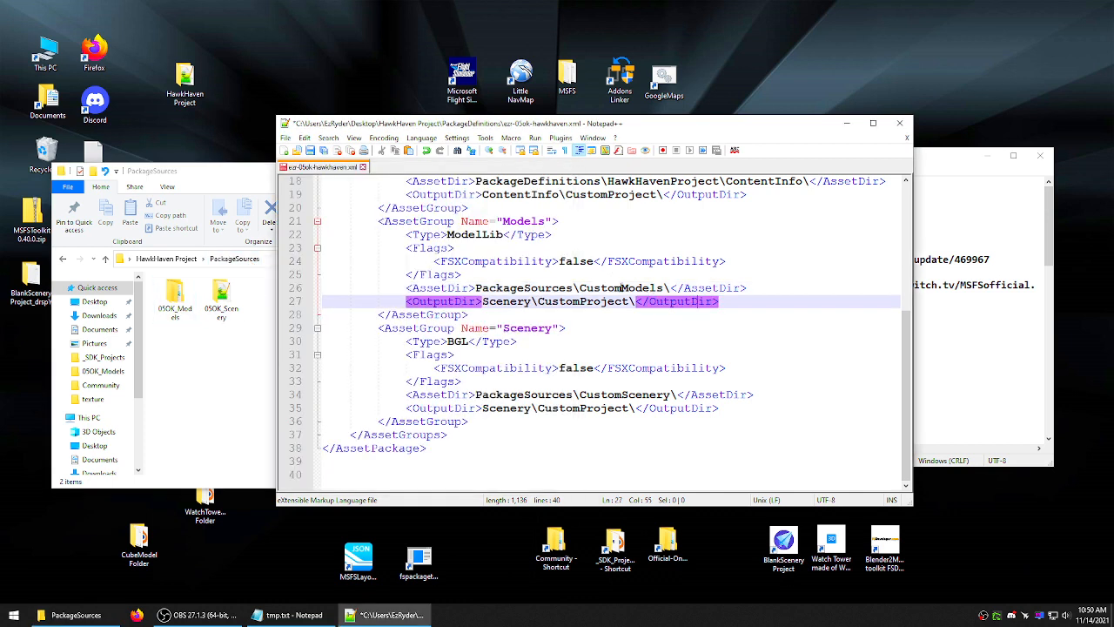
pyautogui.moveTo(621, 287); pyautogui.dragTo(580, 288)
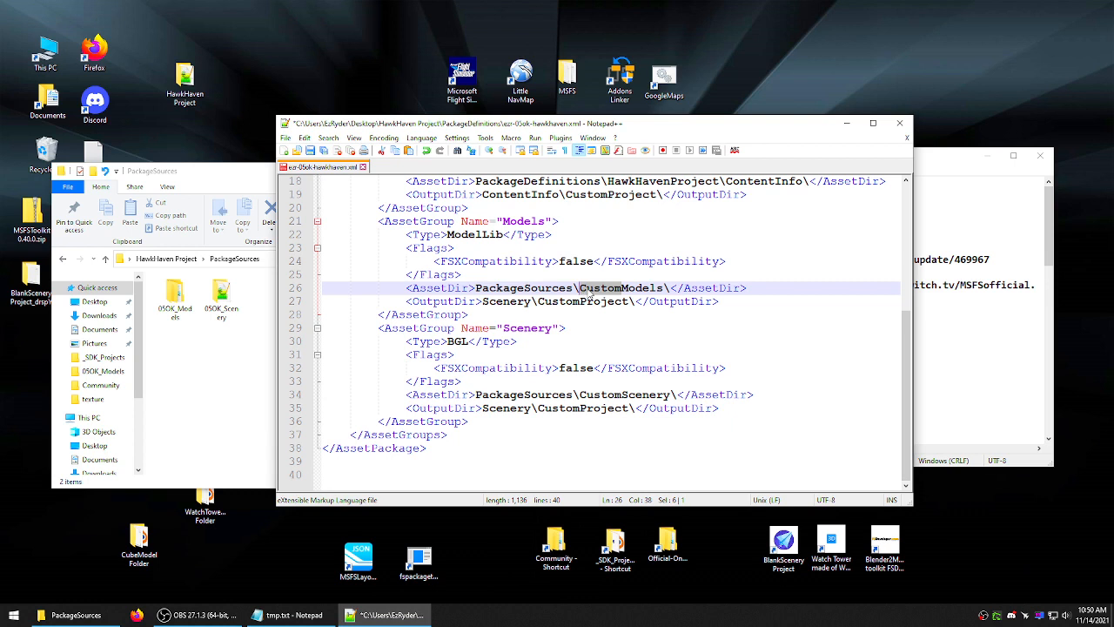
pyautogui.rightClick(588, 294)
pyautogui.click(609, 322)
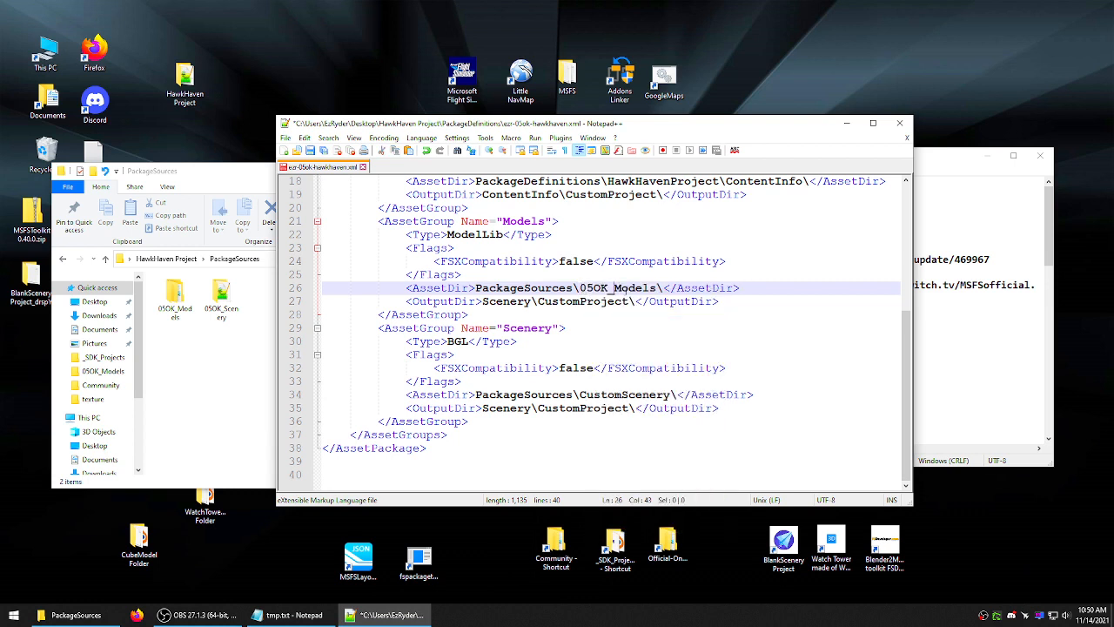
# - Set the Scenery group's AssetDir in ezr-05ok-hawkhaven.xml to PackageSources\05OK_Scenery\
pyautogui.moveTo(622, 394); pyautogui.dragTo(579, 395)
pyautogui.rightClick(589, 400)
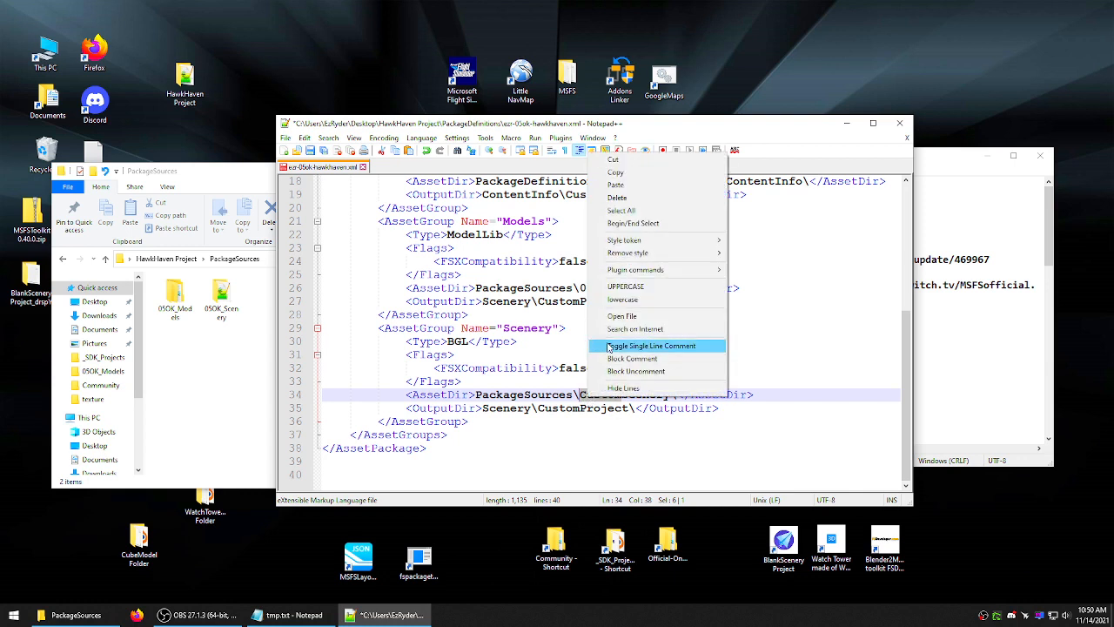
pyautogui.click(613, 185)
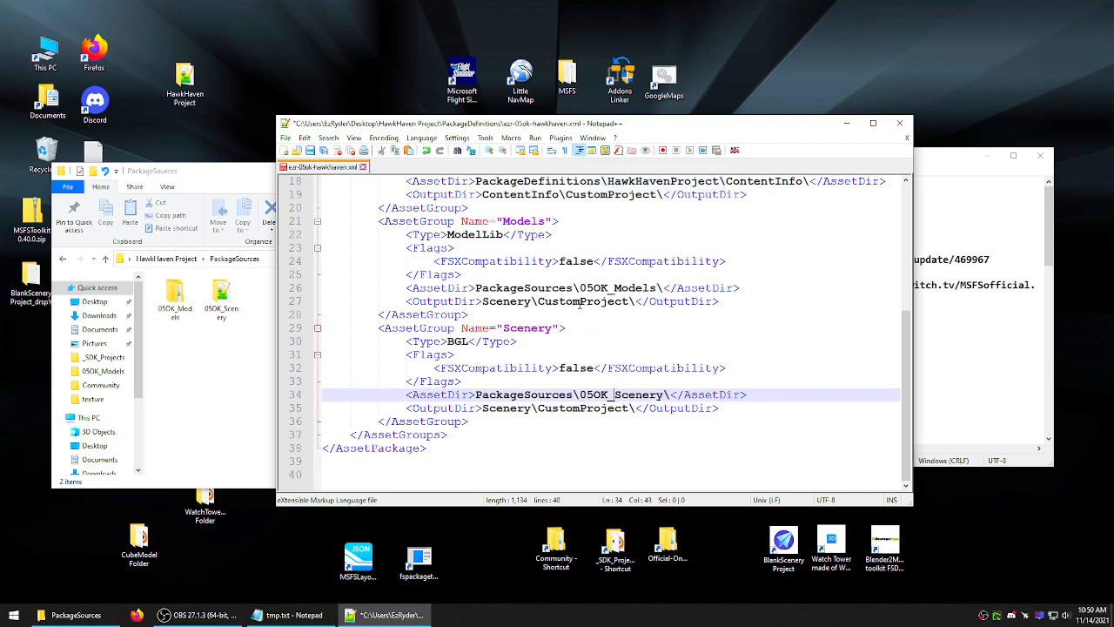
# - Replace Custom with the copied 05OK_ prefix in the OutputDir paths of the Models and Scenery groups, giving Scenery\05OK_Project\
pyautogui.moveTo(579, 301); pyautogui.dragTo(539, 302)
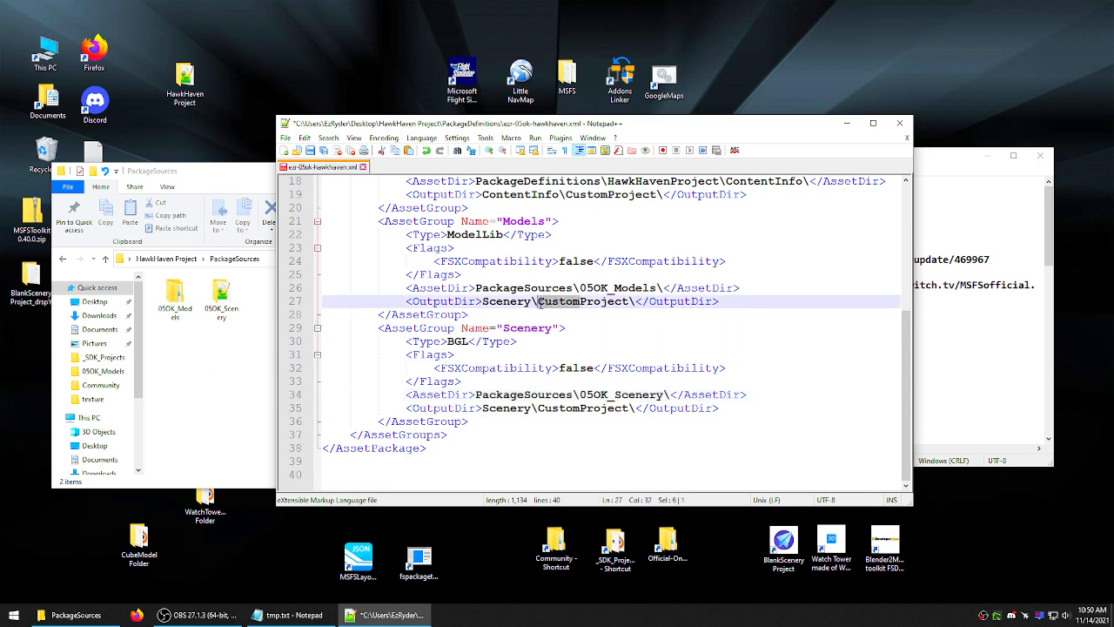
pyautogui.rightClick(550, 303)
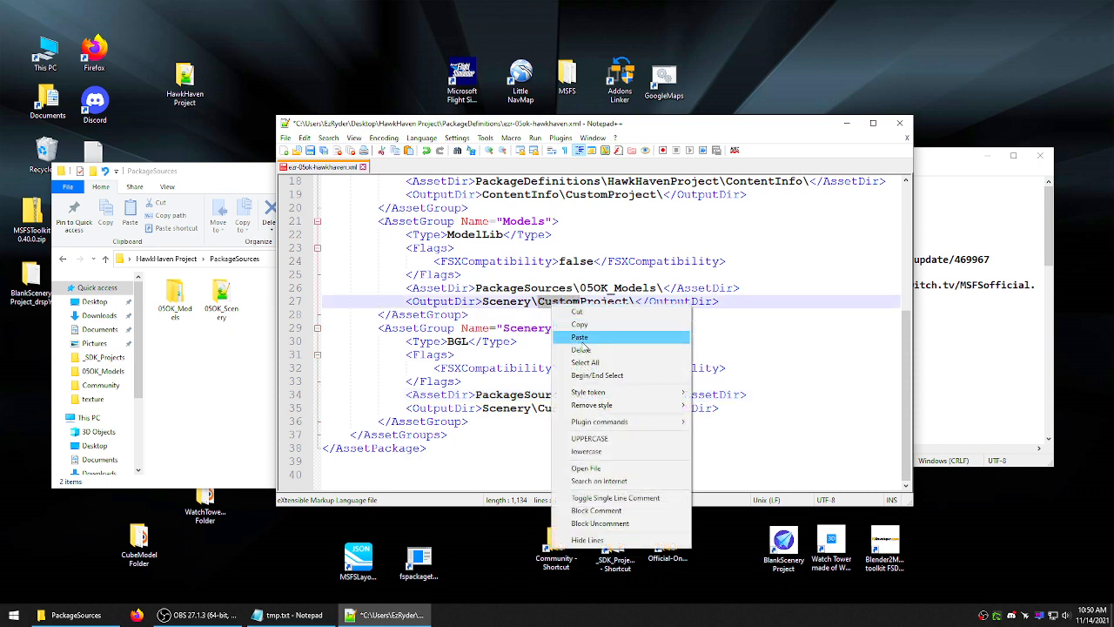
pyautogui.click(579, 334)
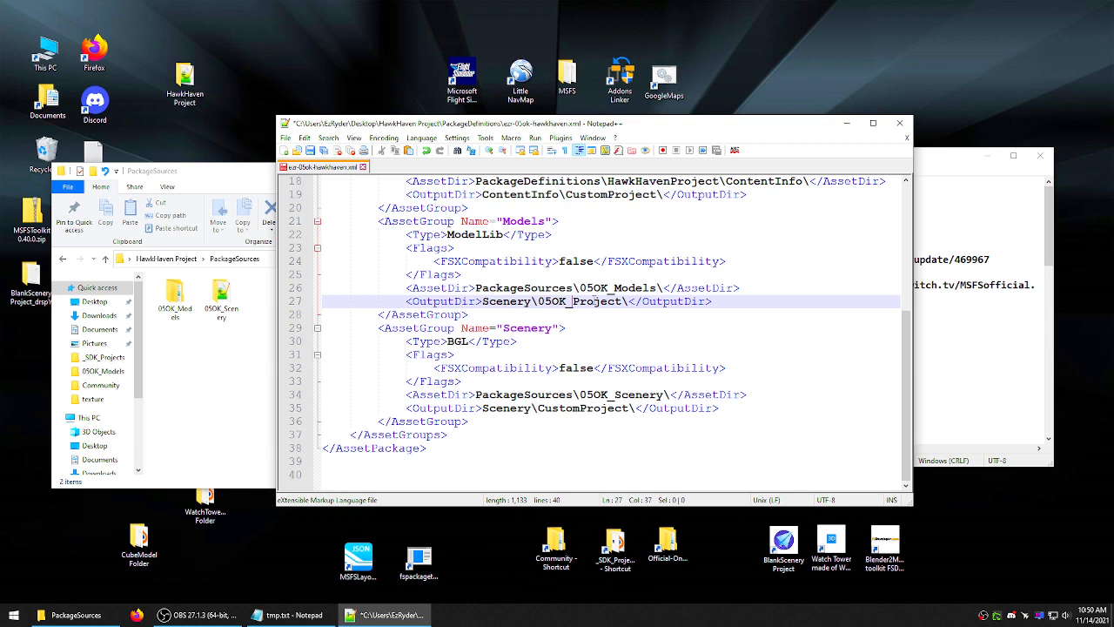
pyautogui.moveTo(581, 408); pyautogui.dragTo(538, 408)
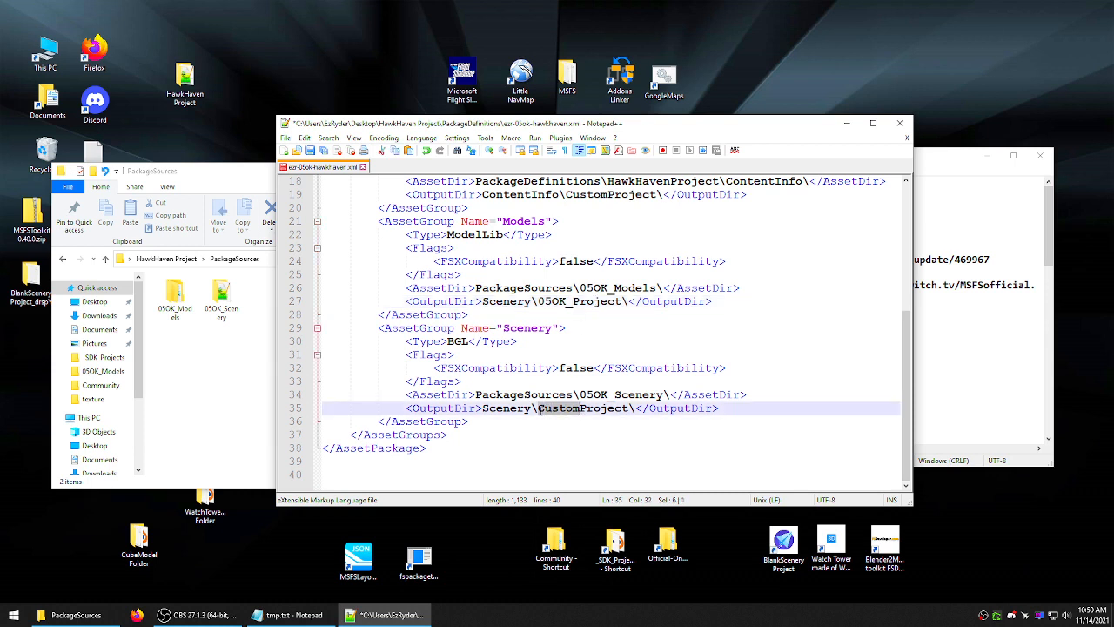
pyautogui.rightClick(547, 412)
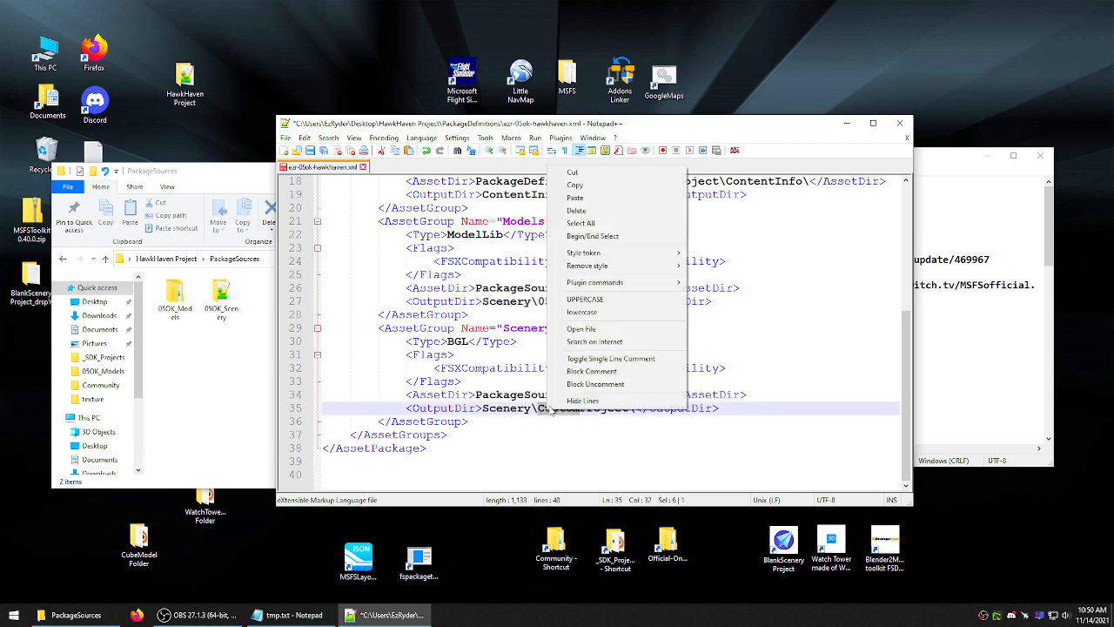
pyautogui.click(567, 195)
pyautogui.moveTo(532, 409); pyautogui.dragTo(623, 409)
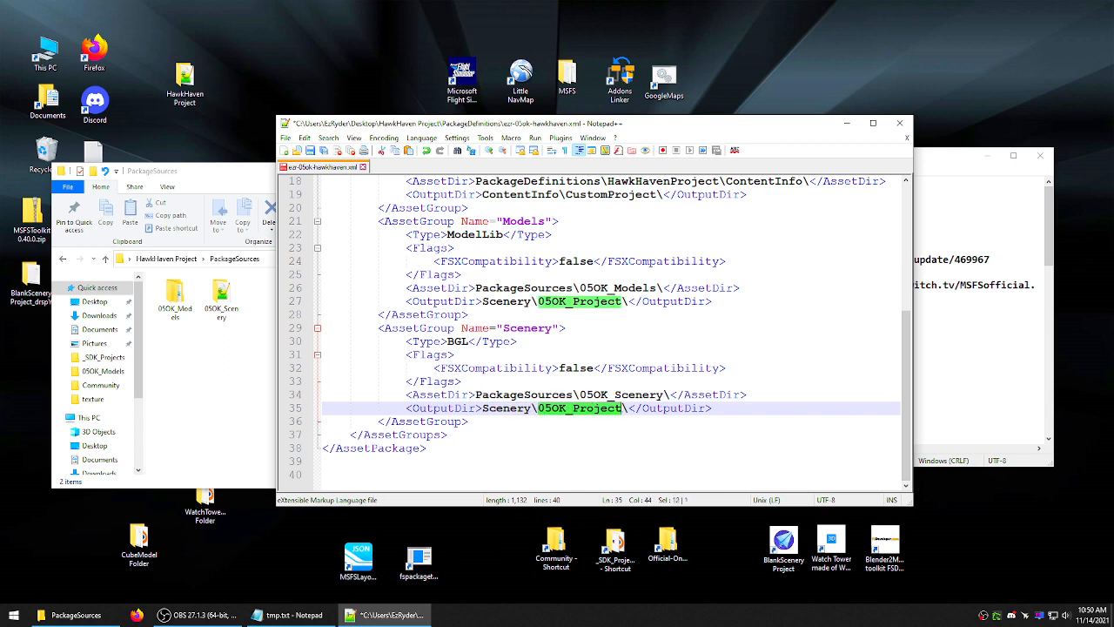
pyautogui.click(591, 289)
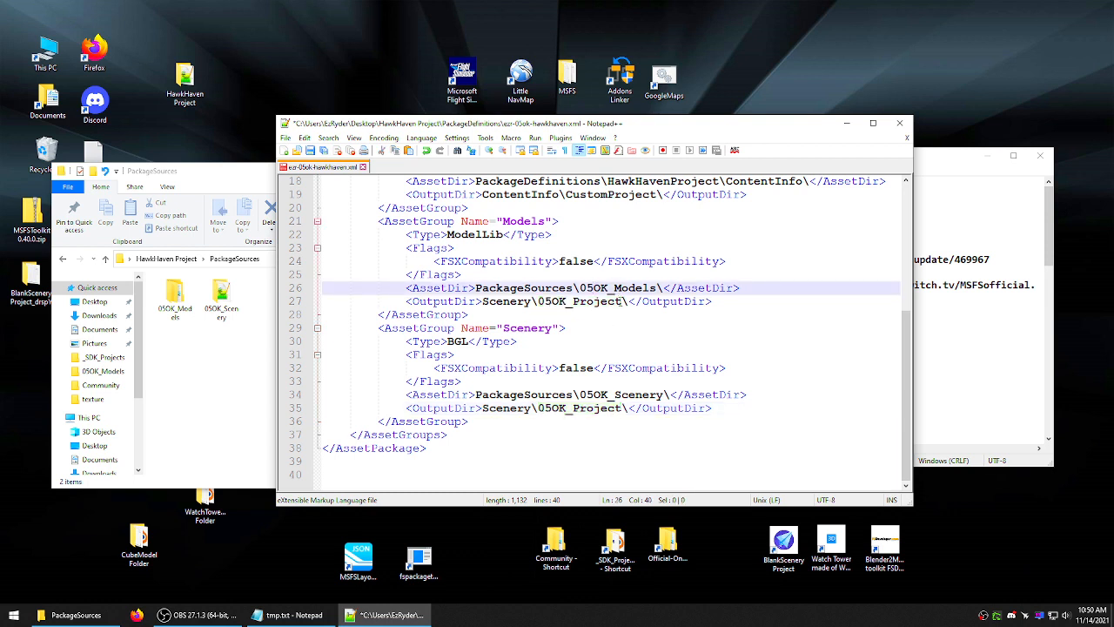
# - Change the OutputDir of both the Models and Scenery groups to Scenery\05OK_Mod\
pyautogui.moveTo(623, 301); pyautogui.dragTo(575, 303)
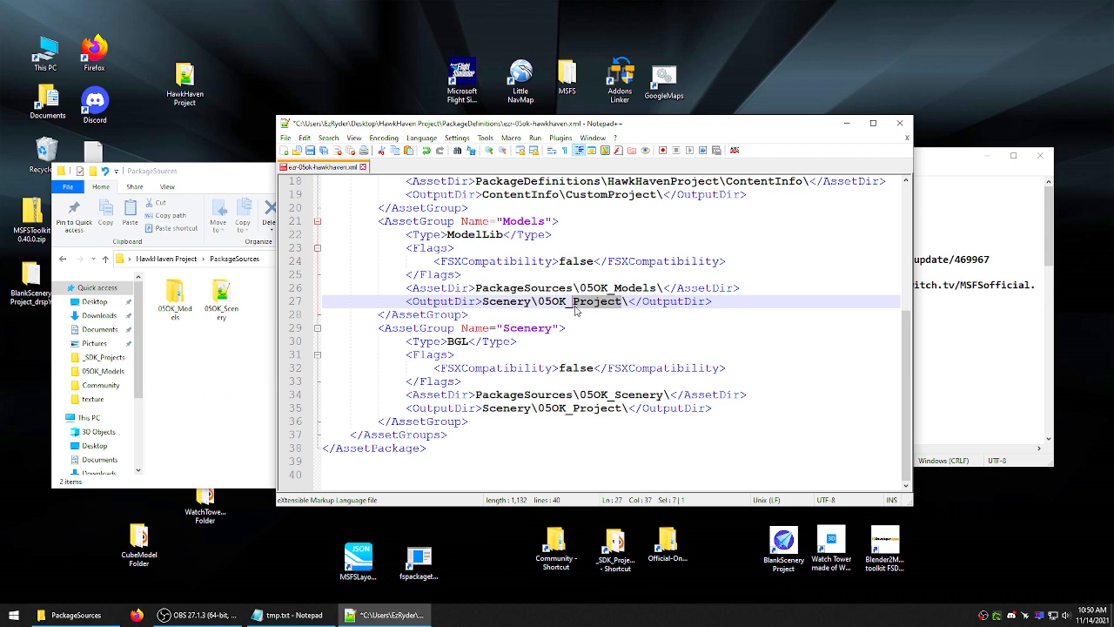
pyautogui.write('Mod')
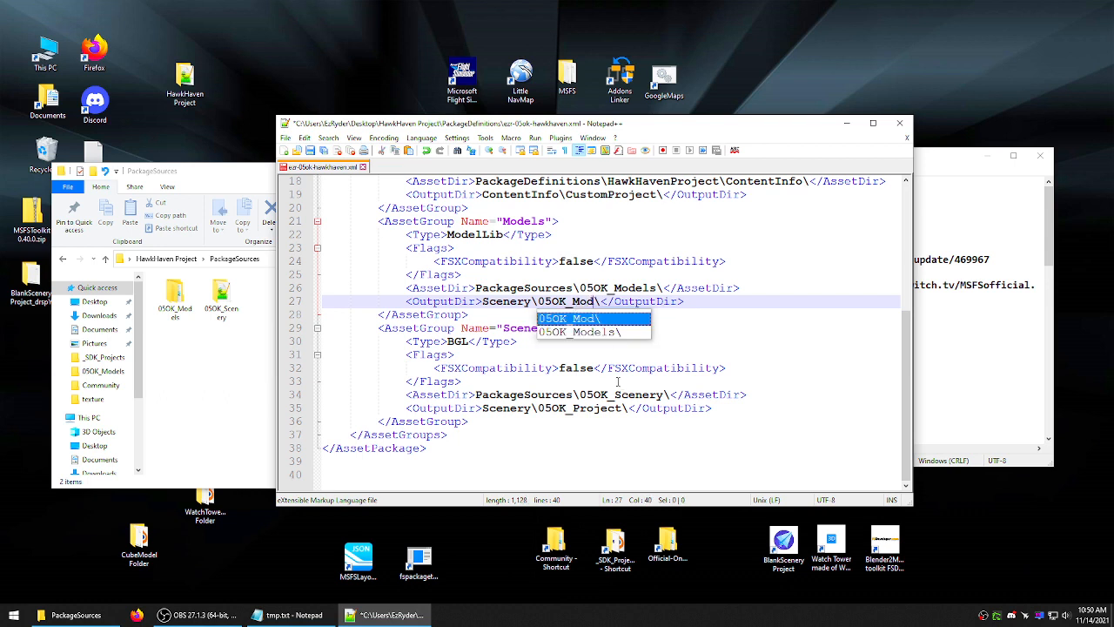
pyautogui.click(622, 408)
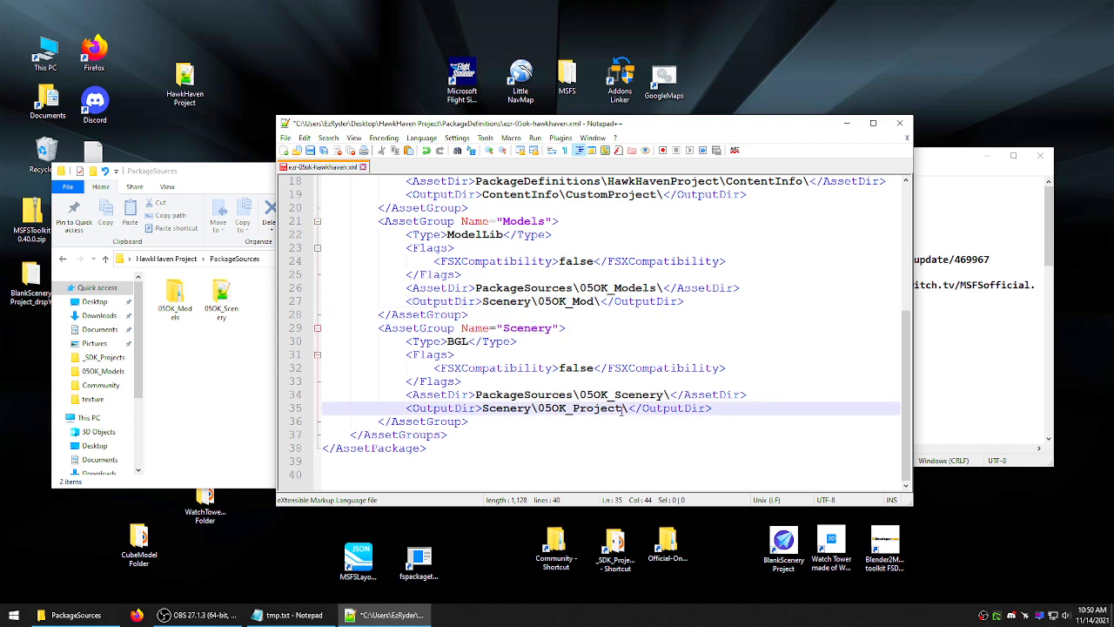
pyautogui.press('BackSpace')
pyautogui.press('BackSpace')
pyautogui.press('BackSpace')
pyautogui.press('BackSpace')
pyautogui.press('BackSpace')
pyautogui.press('BackSpace')
pyautogui.press('BackSpace')
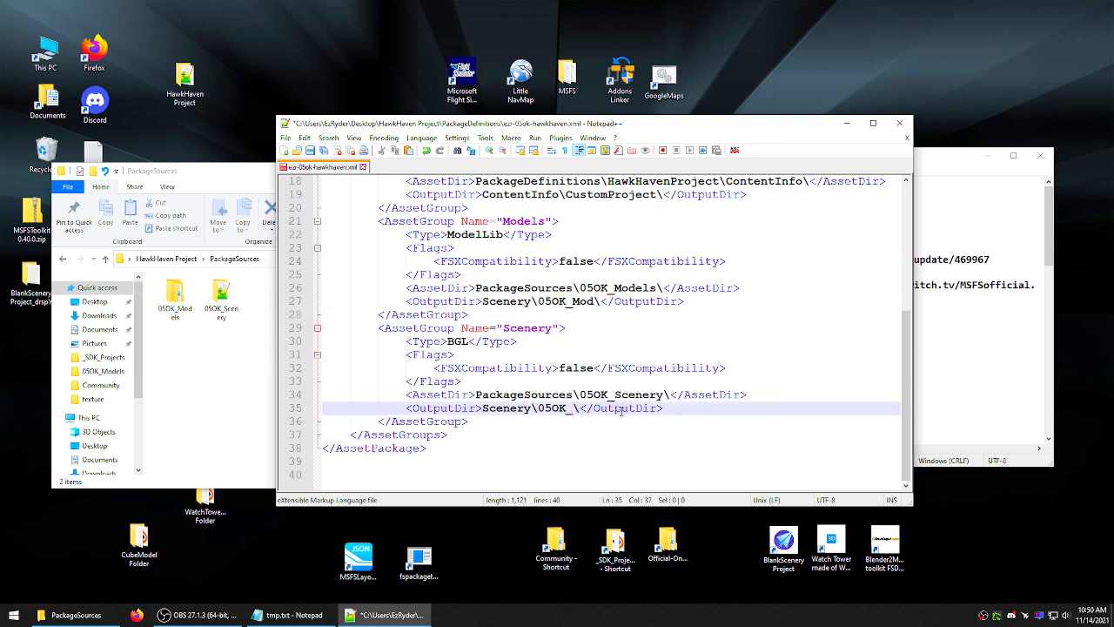
pyautogui.write('Mod')
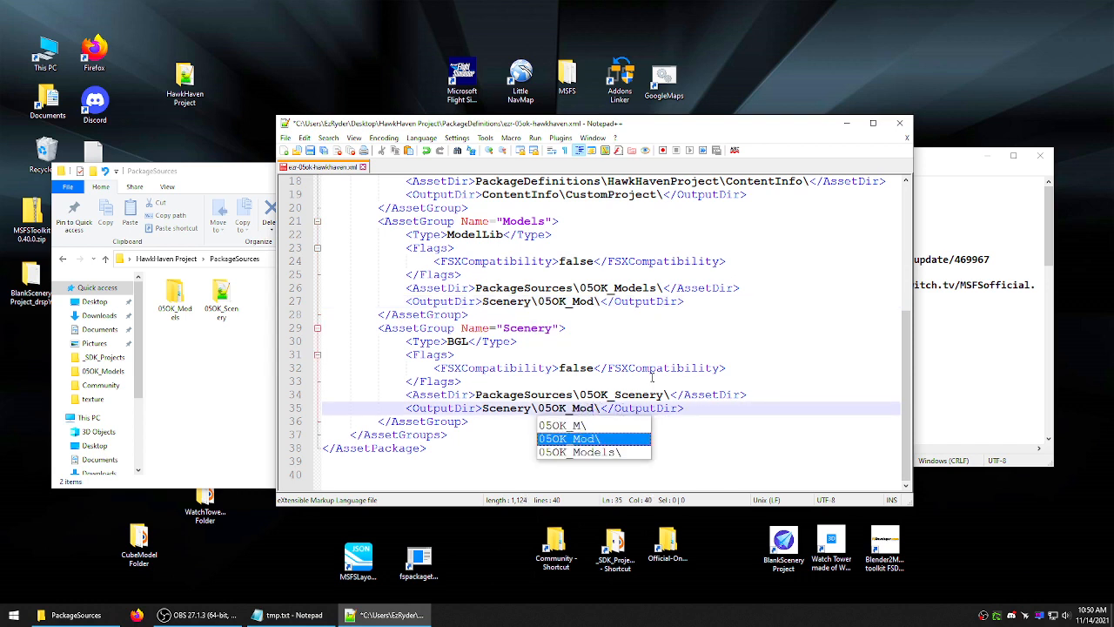
pyautogui.click(730, 355)
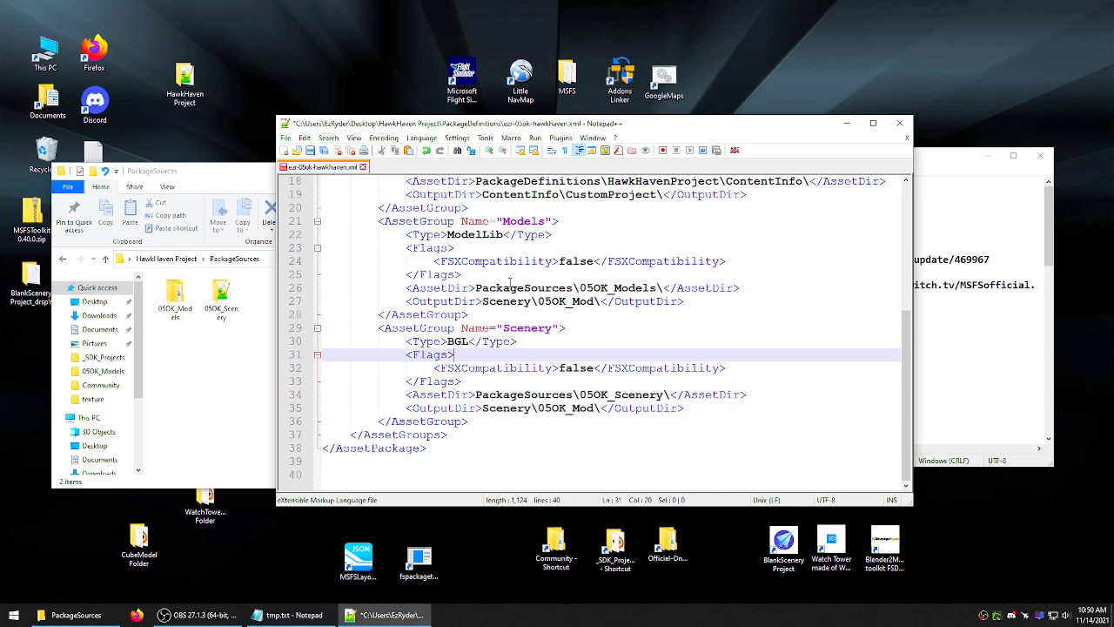
# - Check the beginning of ezr-05ok-hawkhaven.xml, then close the file and save its changes
pyautogui.scroll(3, 478, 277)
pyautogui.scroll(3, 449, 275)
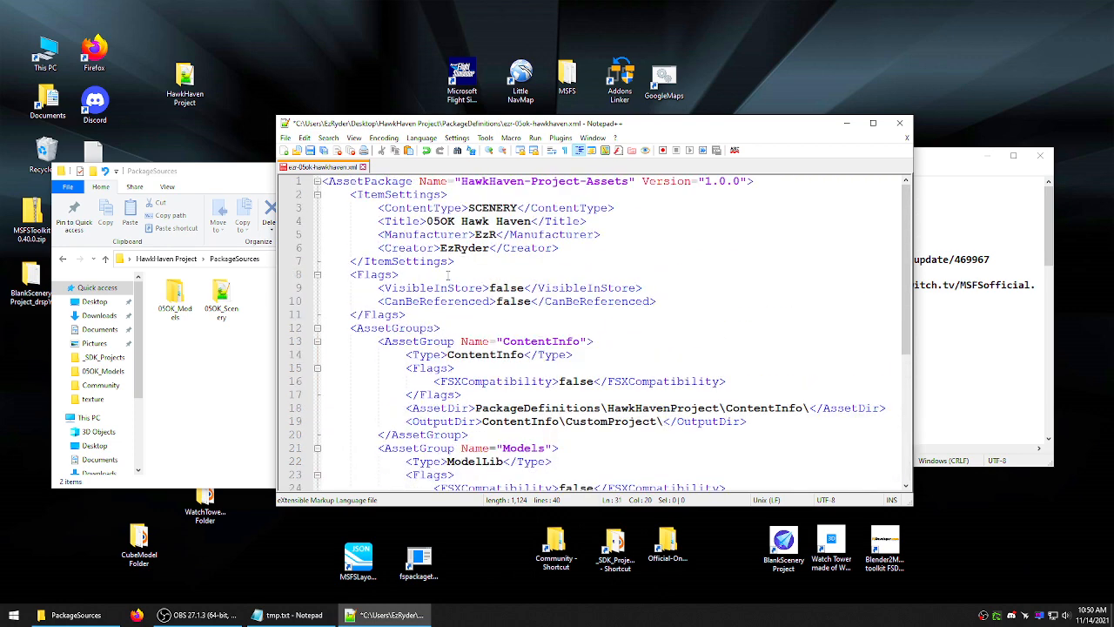
pyautogui.click(899, 122)
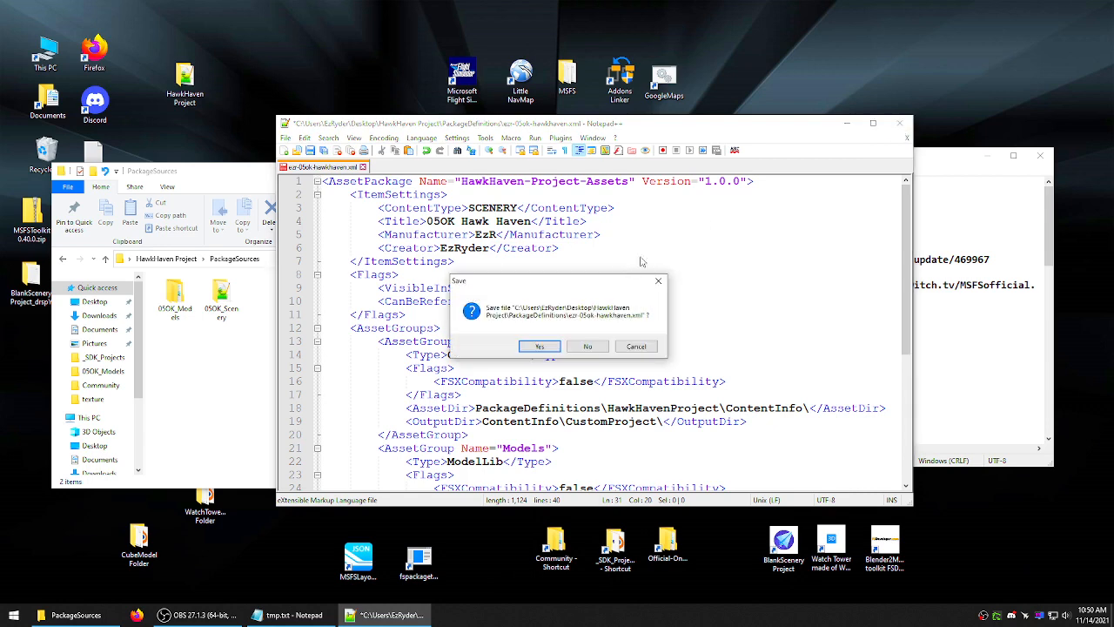
pyautogui.click(545, 346)
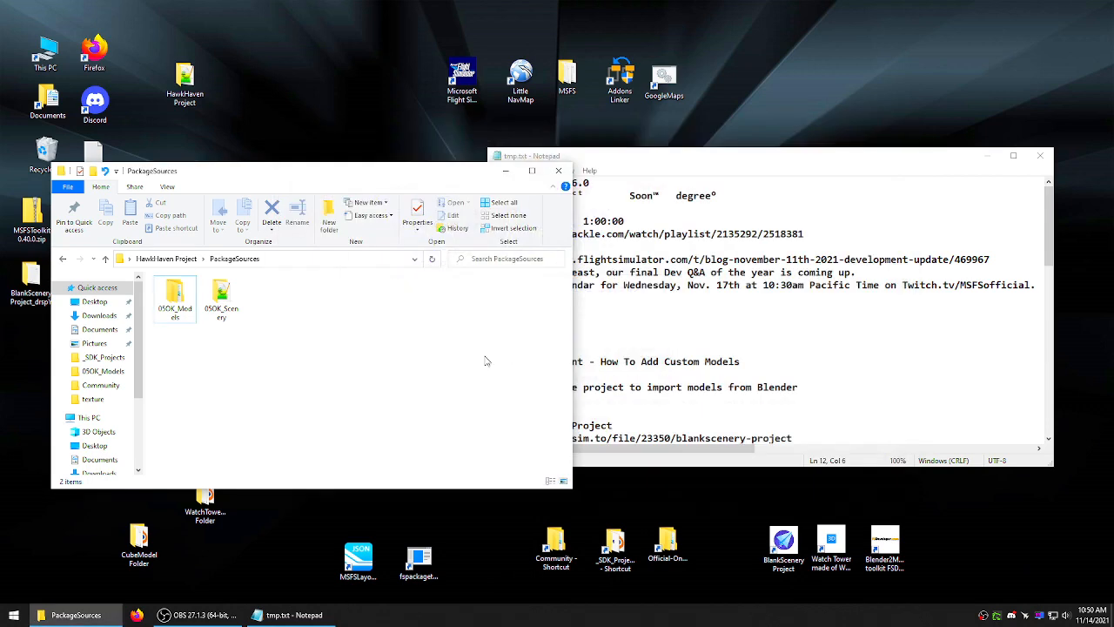
# - Rename CustomScenery.xml in the 05OK_Scenery folder to 05OK_Scenery.xml with the copied prefix
pyautogui.doubleClick(175, 298)
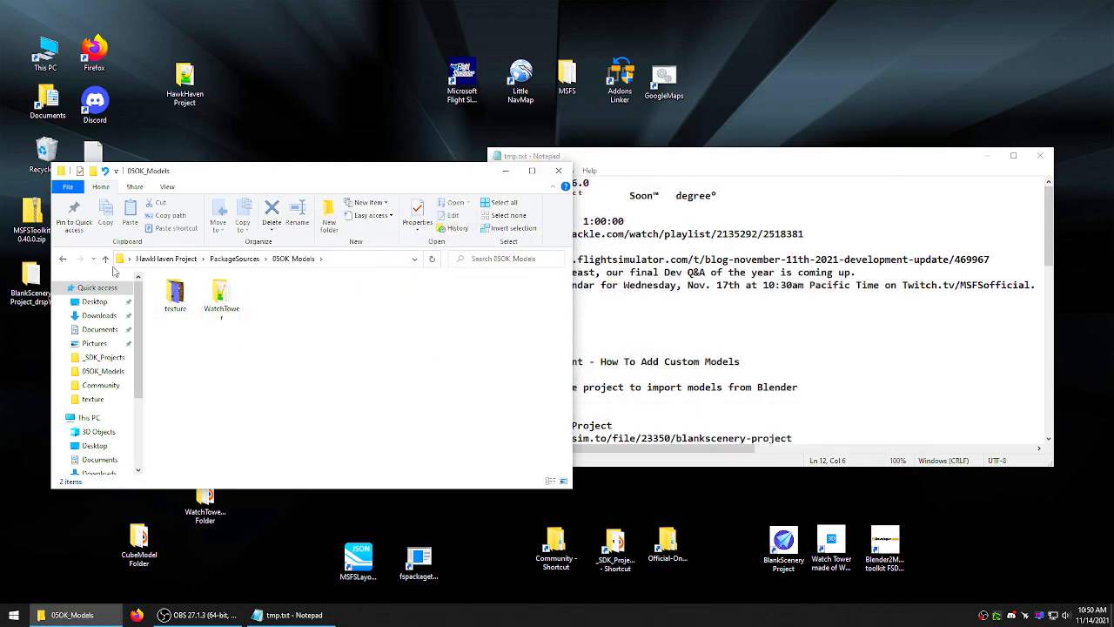
pyautogui.click(105, 259)
pyautogui.doubleClick(221, 296)
pyautogui.click(178, 311)
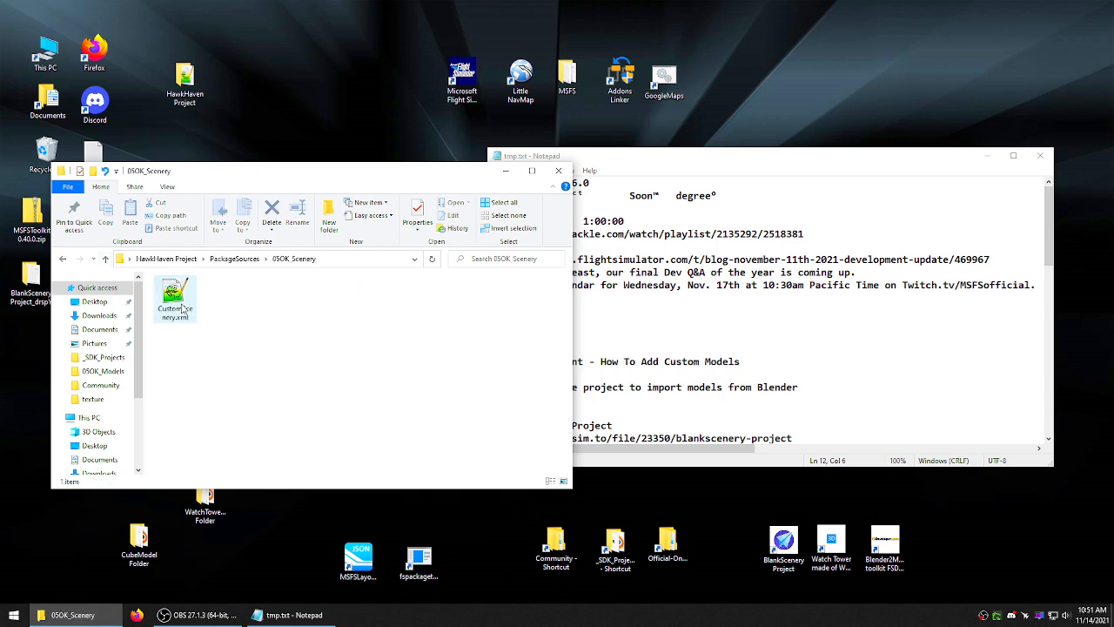
pyautogui.click(183, 315)
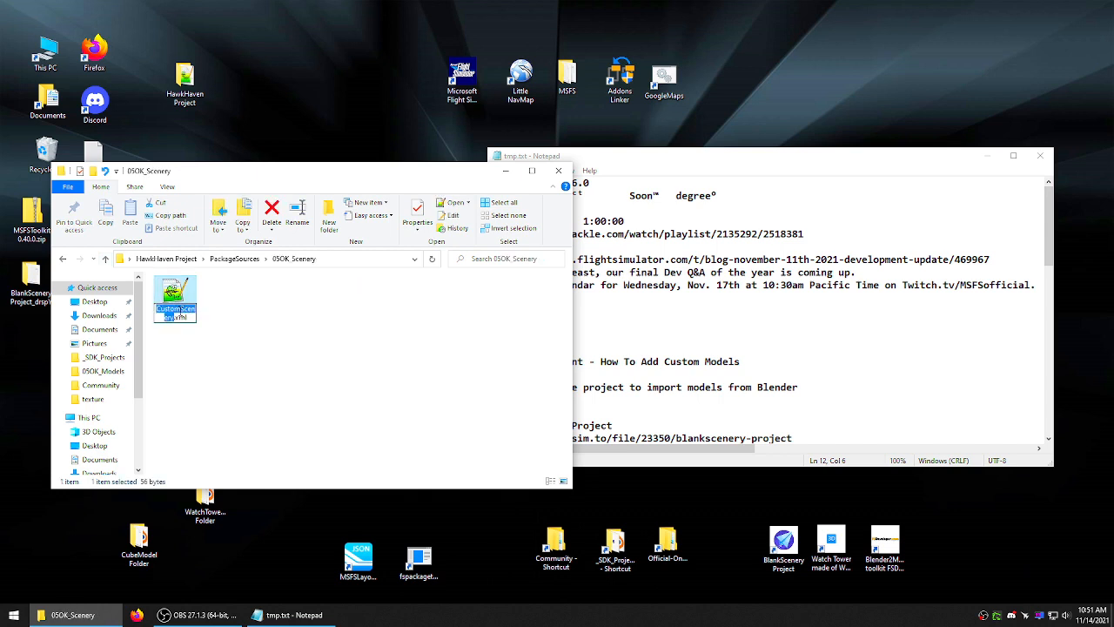
pyautogui.rightClick(164, 310)
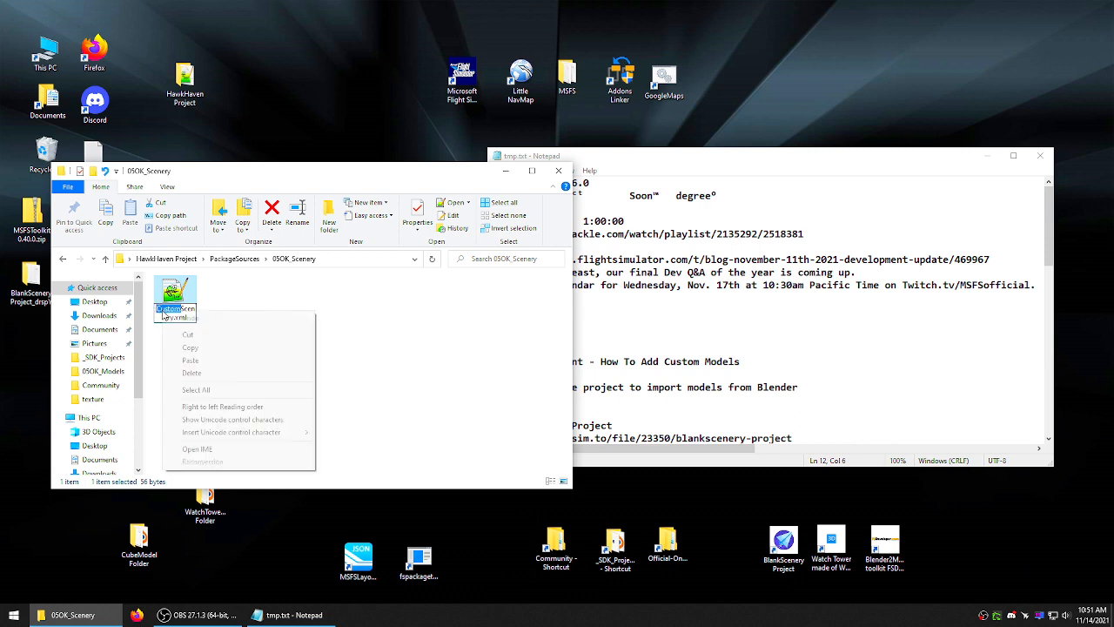
pyautogui.click(191, 360)
pyautogui.press('Return')
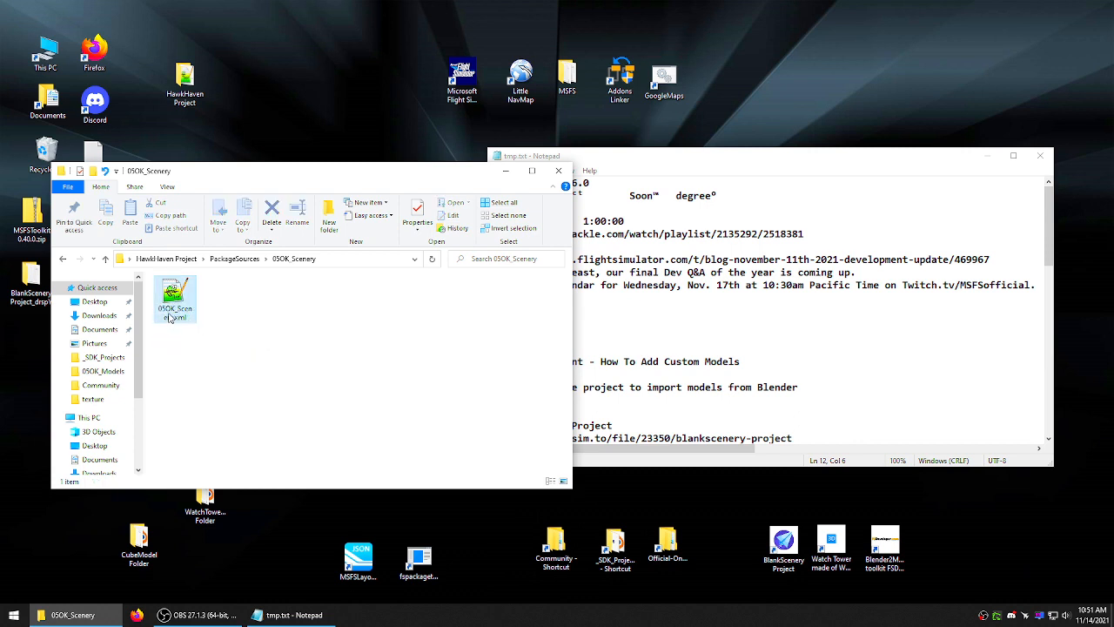
pyautogui.click(248, 293)
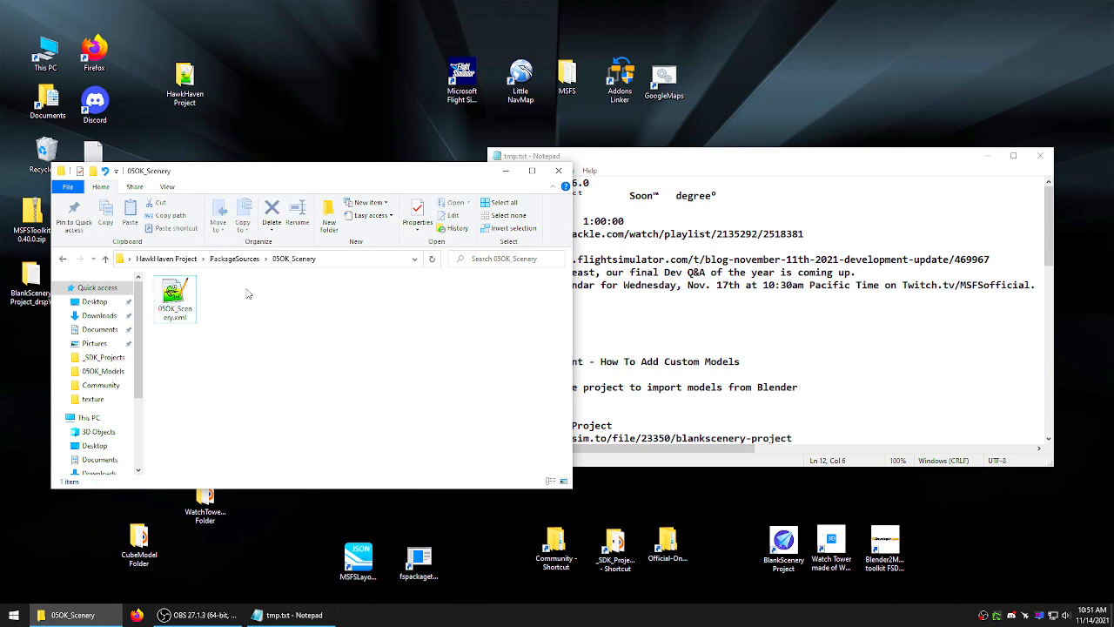
# - Check the contents of the project's PackageDefinitions folder and close the tmp.txt notes
pyautogui.doubleClick(104, 258)
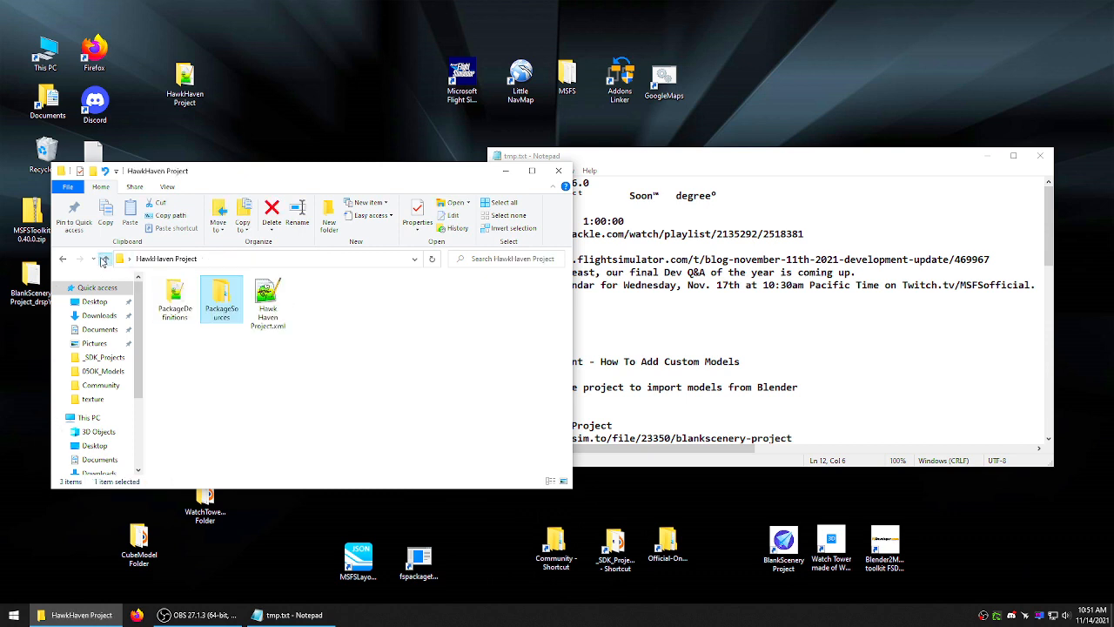
pyautogui.doubleClick(174, 296)
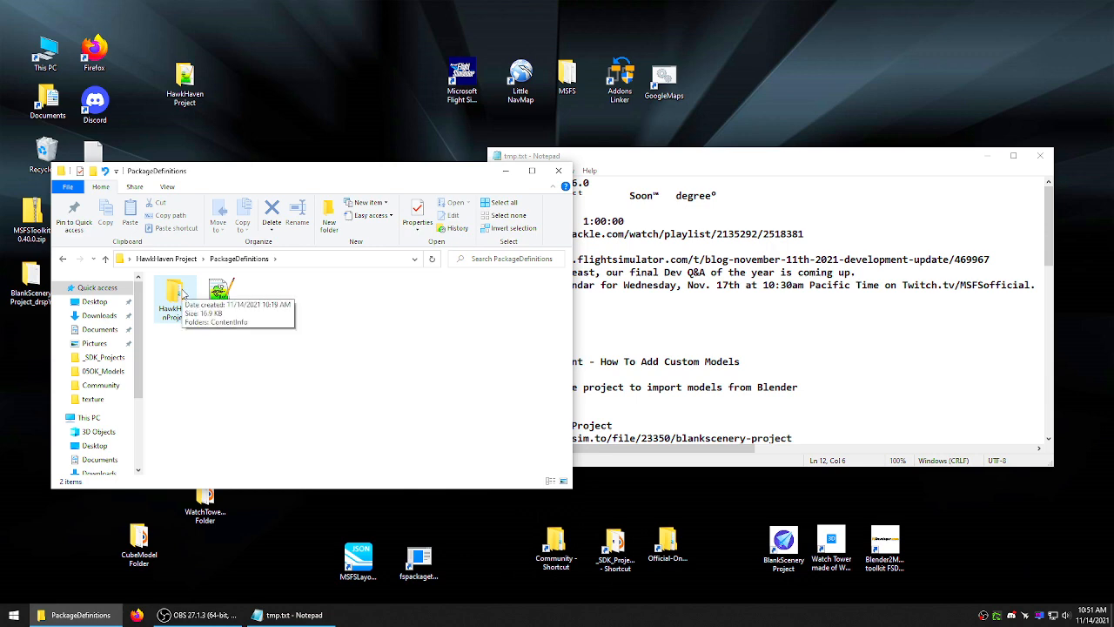
pyautogui.click(227, 317)
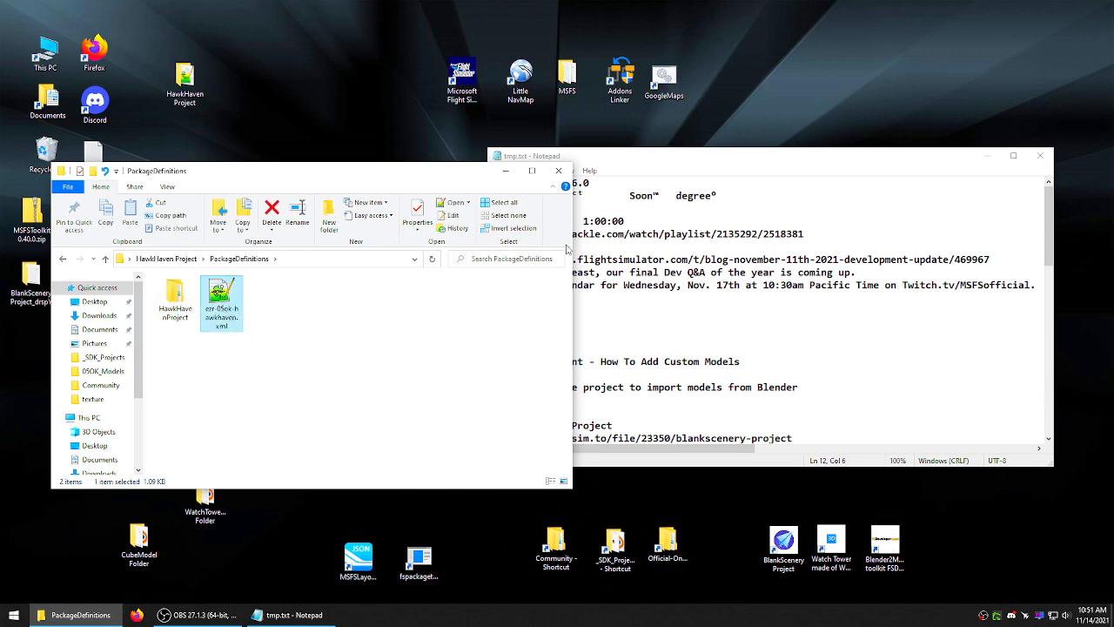
pyautogui.click(1039, 155)
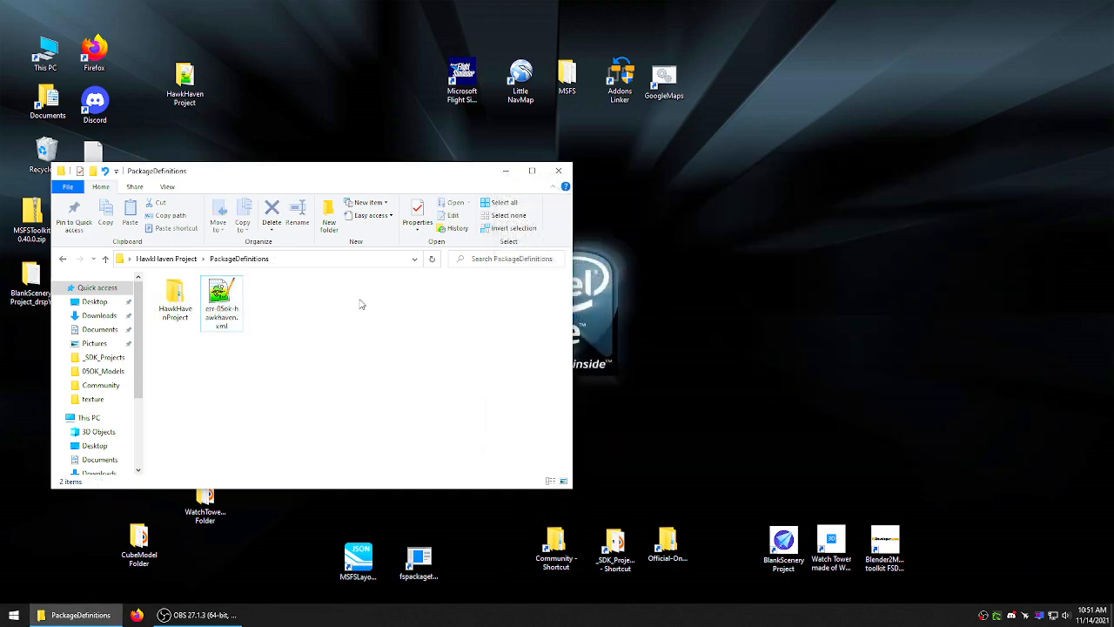
# - Build the package by running Hawk Haven Project.xml from the project folder through fspackagetool, and dismiss the build console
pyautogui.click(105, 259)
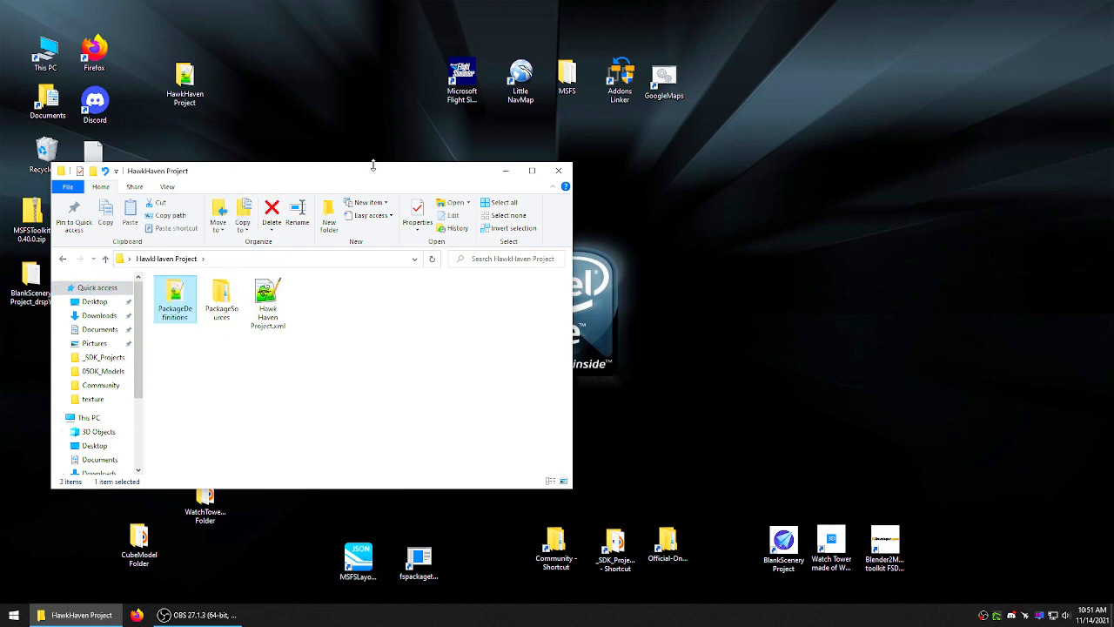
pyautogui.moveTo(373, 166); pyautogui.dragTo(449, 133)
pyautogui.click(365, 265)
pyautogui.moveTo(359, 266); pyautogui.dragTo(419, 562)
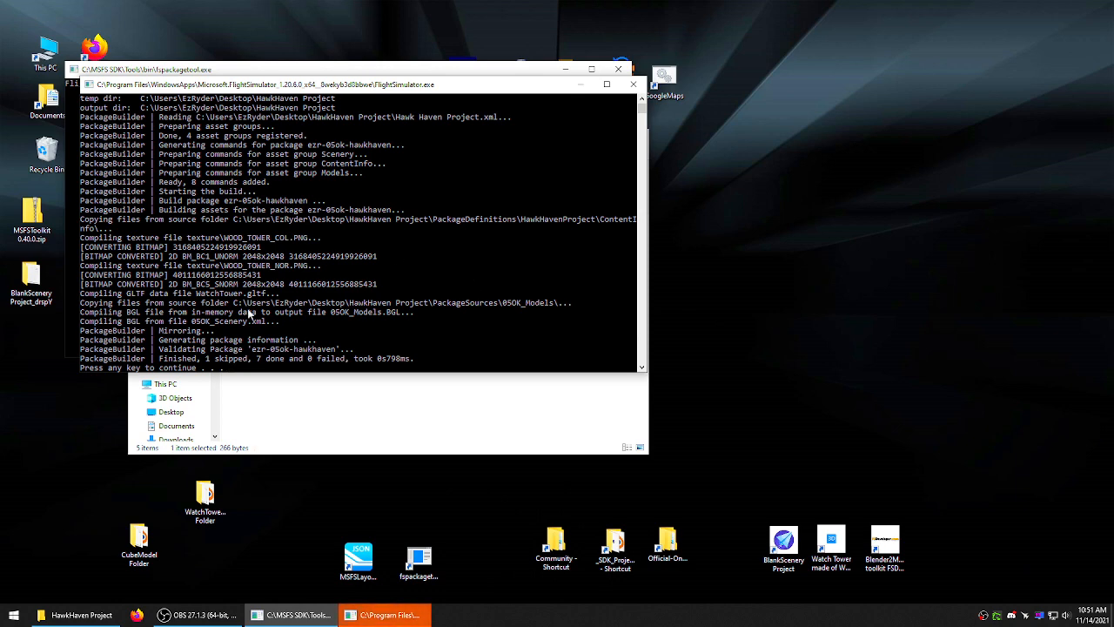
pyautogui.click(359, 257)
pyautogui.press('Return')
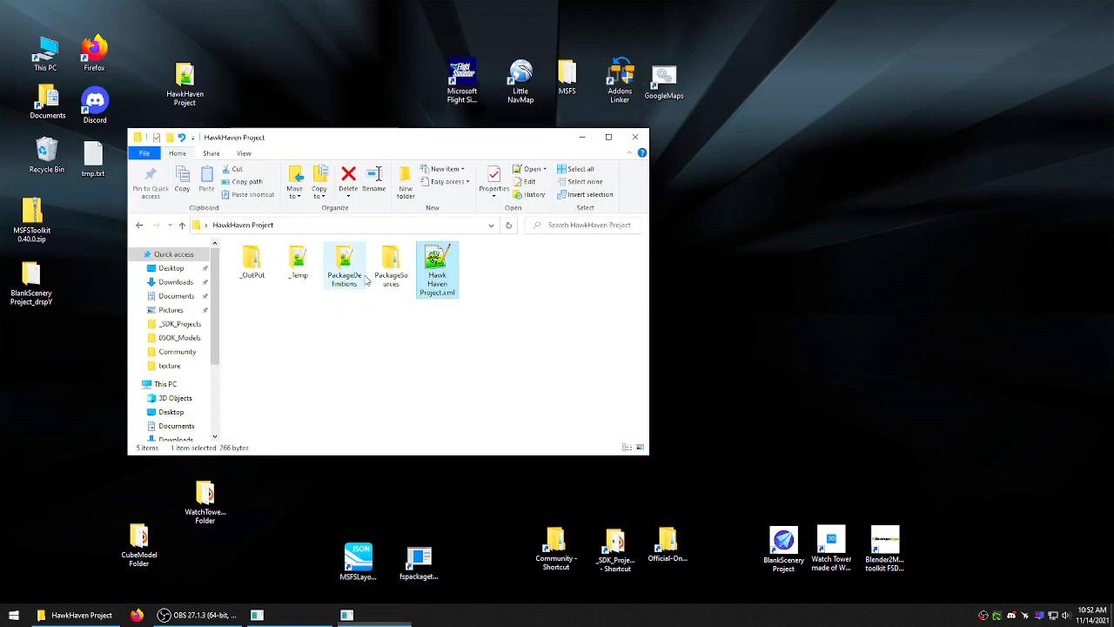
# - Inspect the built ezr-05ok-hawkhaven package in _OutPut, including its JSON files and the ContentInfo and Scenery folders
pyautogui.doubleClick(252, 265)
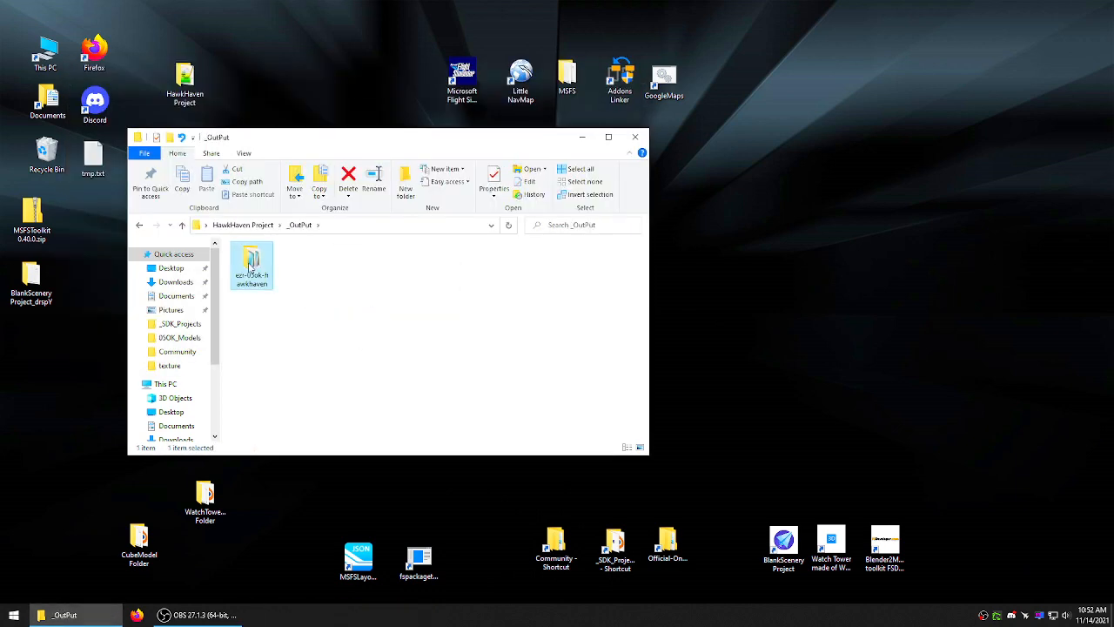
pyautogui.doubleClick(251, 264)
pyautogui.moveTo(418, 302); pyautogui.dragTo(335, 259)
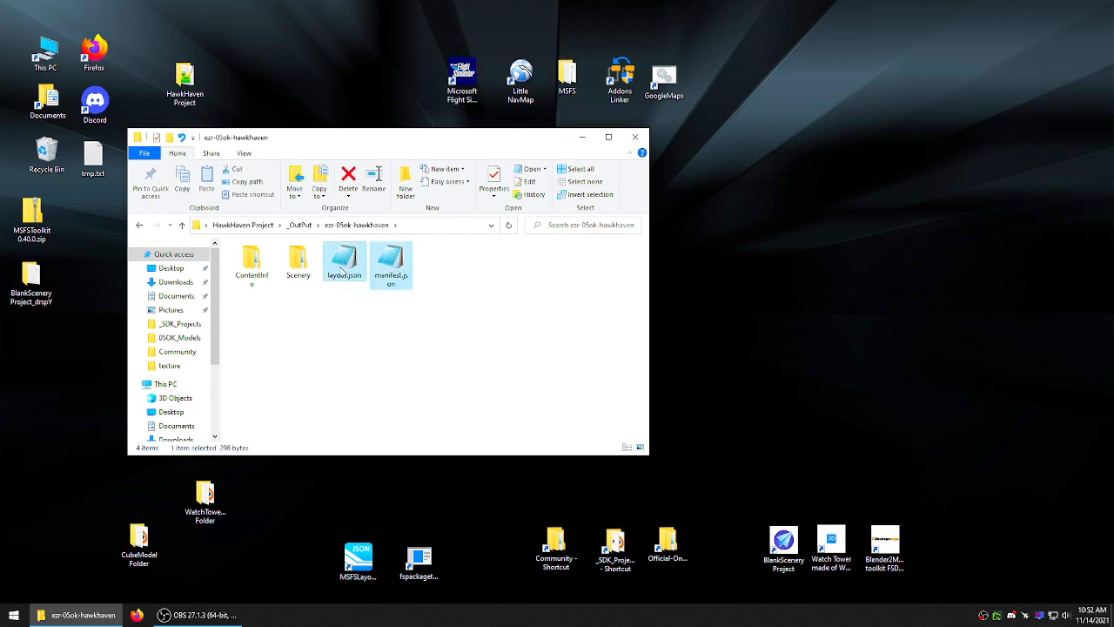
pyautogui.doubleClick(251, 264)
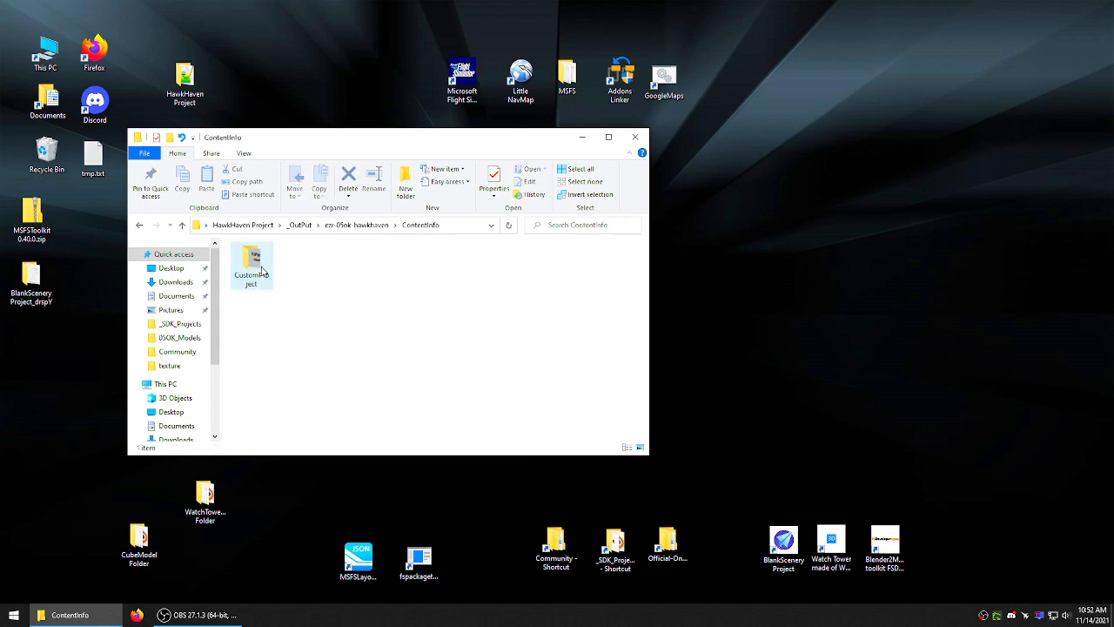
pyautogui.click(182, 224)
pyautogui.doubleClick(298, 265)
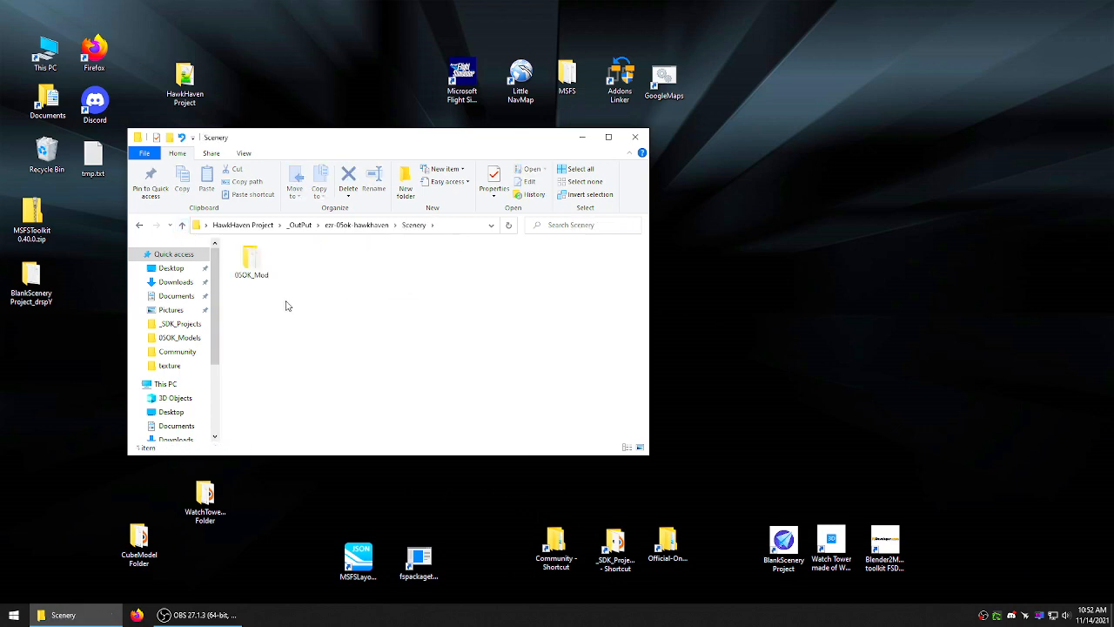
# - Inspect the built package's 05OK_Mod folder and its texture subfolder, return to the package root, and close the window
pyautogui.doubleClick(252, 264)
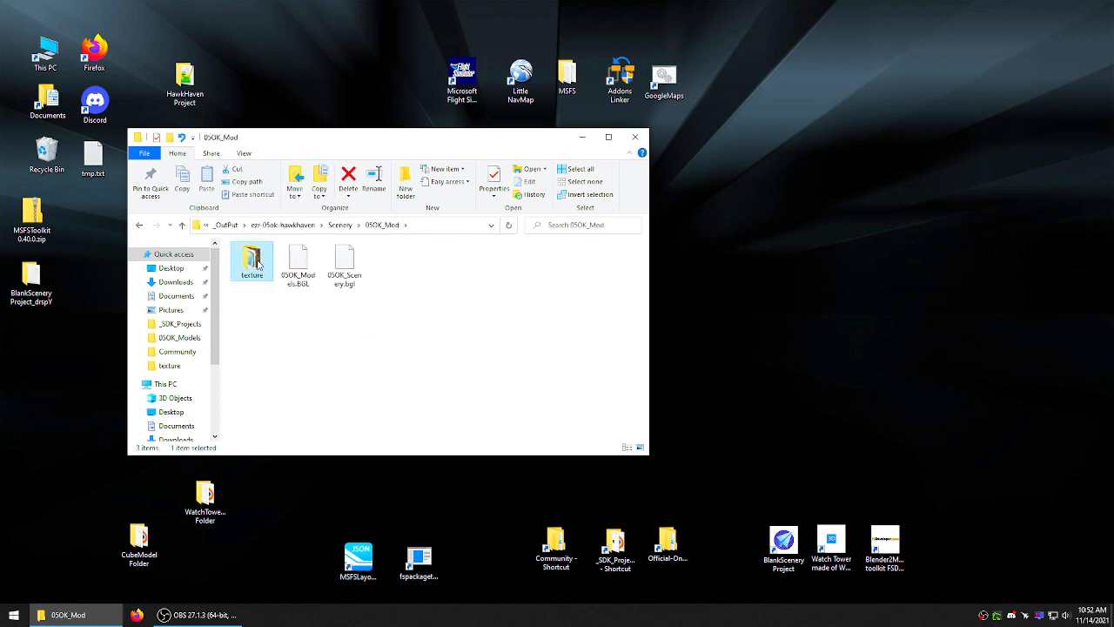
pyautogui.doubleClick(251, 264)
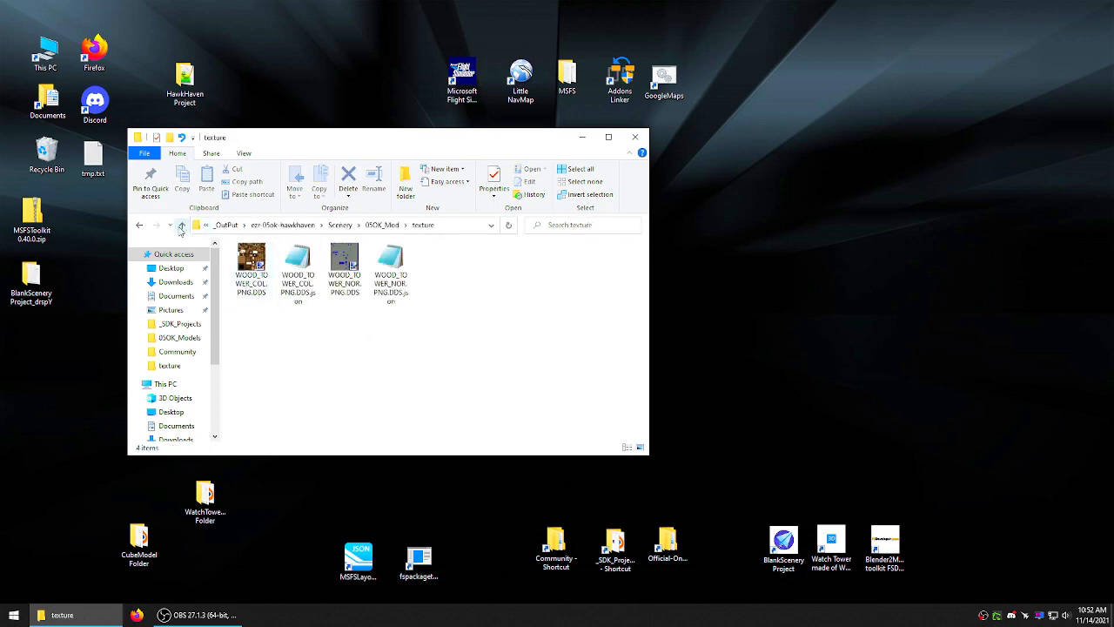
pyautogui.click(182, 224)
pyautogui.click(182, 225)
pyautogui.click(182, 224)
pyautogui.click(356, 327)
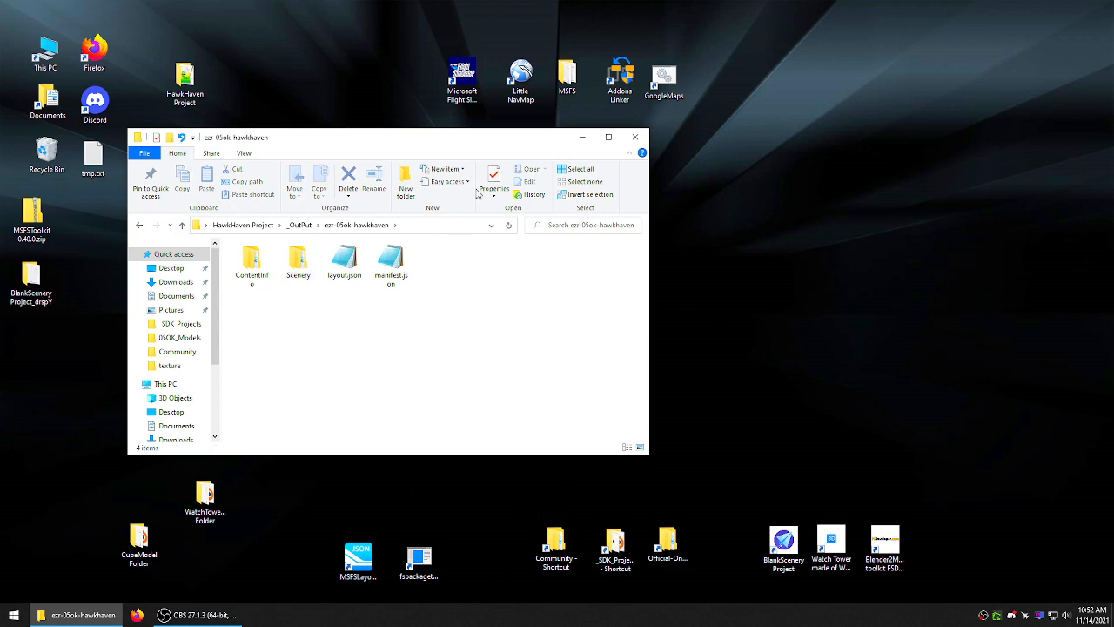
pyautogui.click(636, 137)
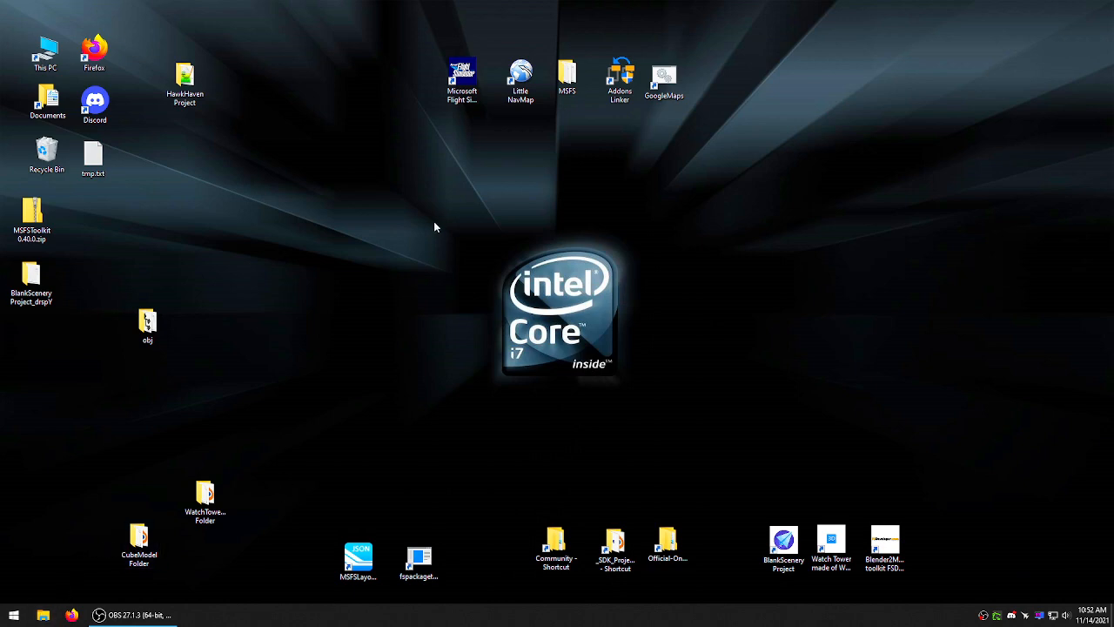
# - Launch Microsoft Flight Simulator, open the HawkHaven Project folder while it loads, and maximize the simulator window
pyautogui.doubleClick(462, 80)
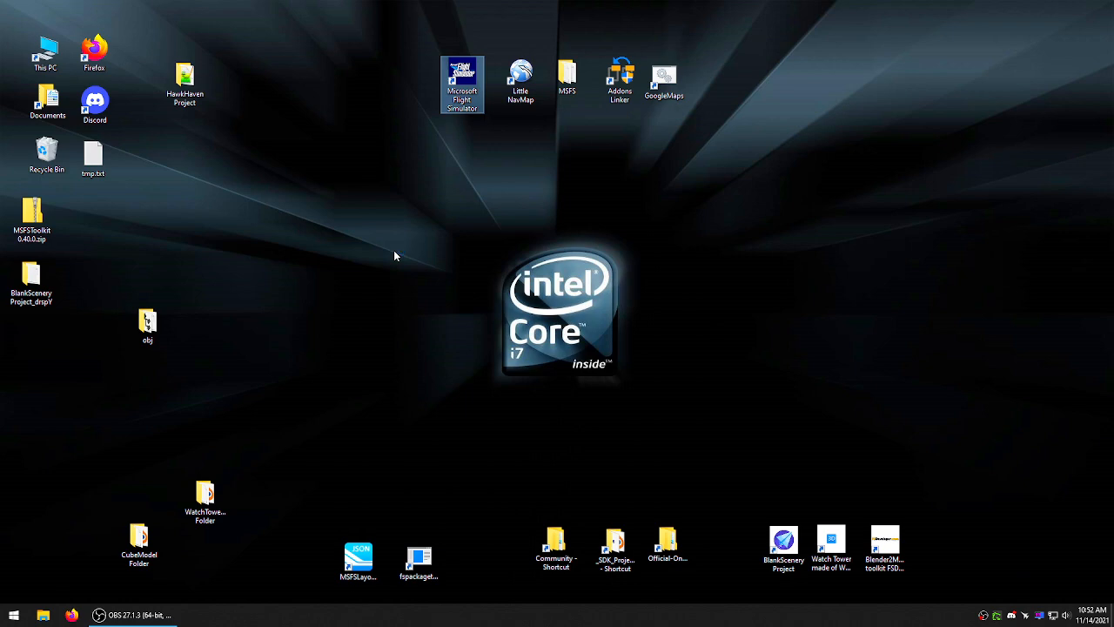
pyautogui.click(184, 419)
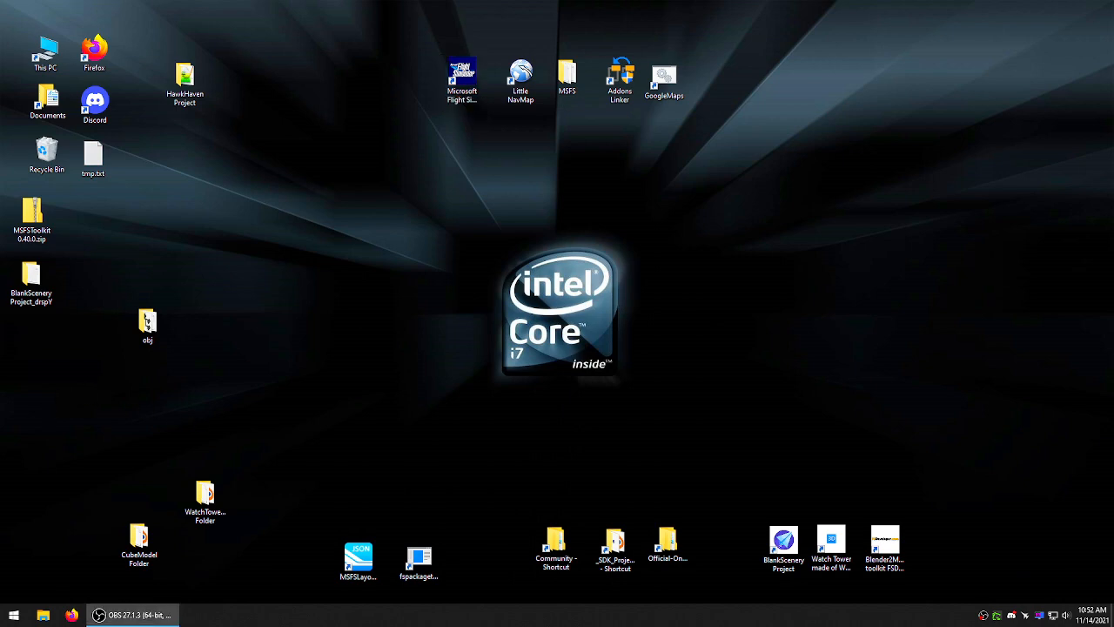
pyautogui.click(322, 239)
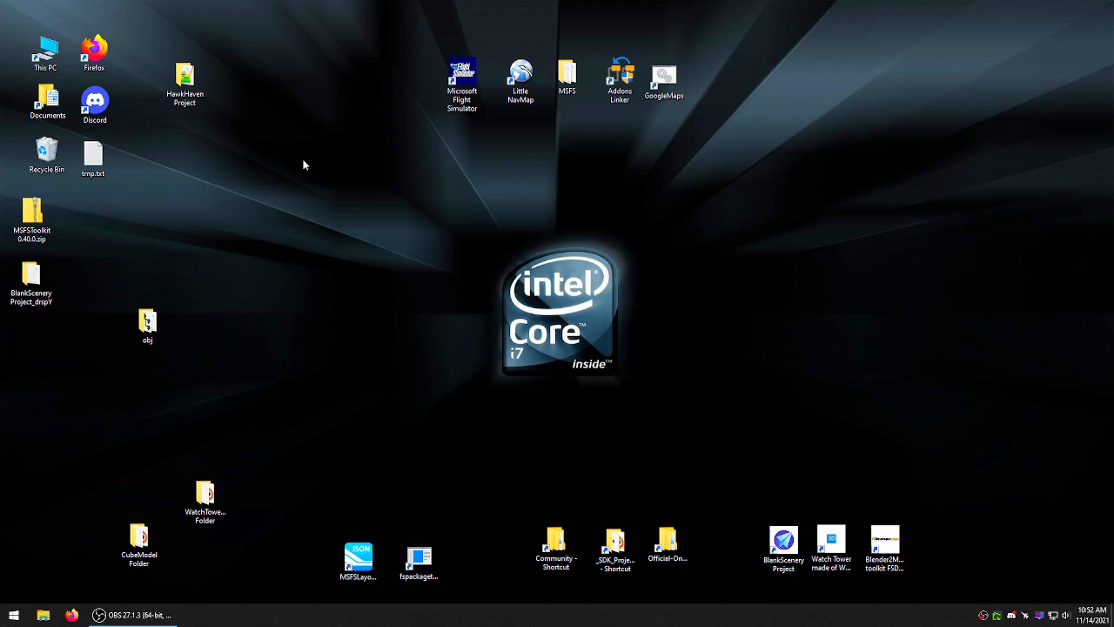
pyautogui.doubleClick(185, 81)
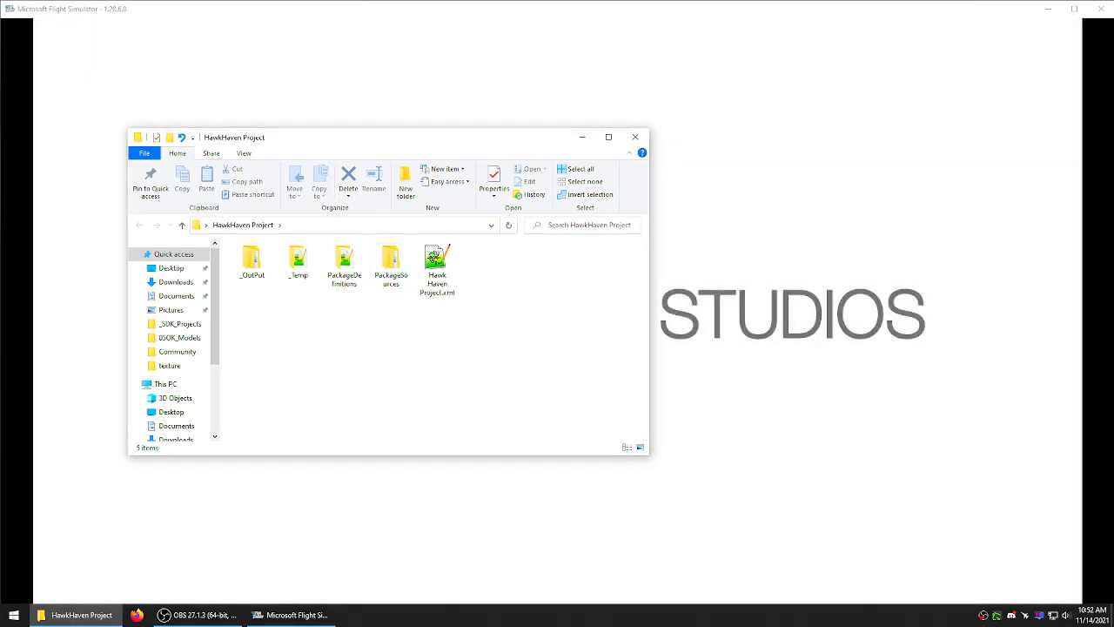
pyautogui.click(716, 103)
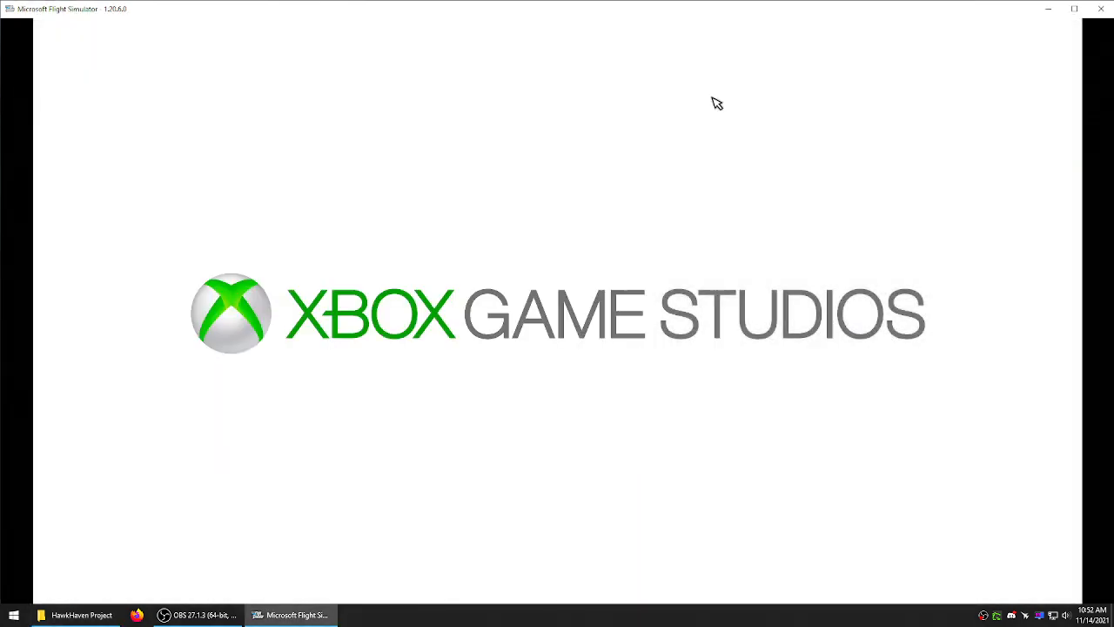
pyautogui.click(1073, 9)
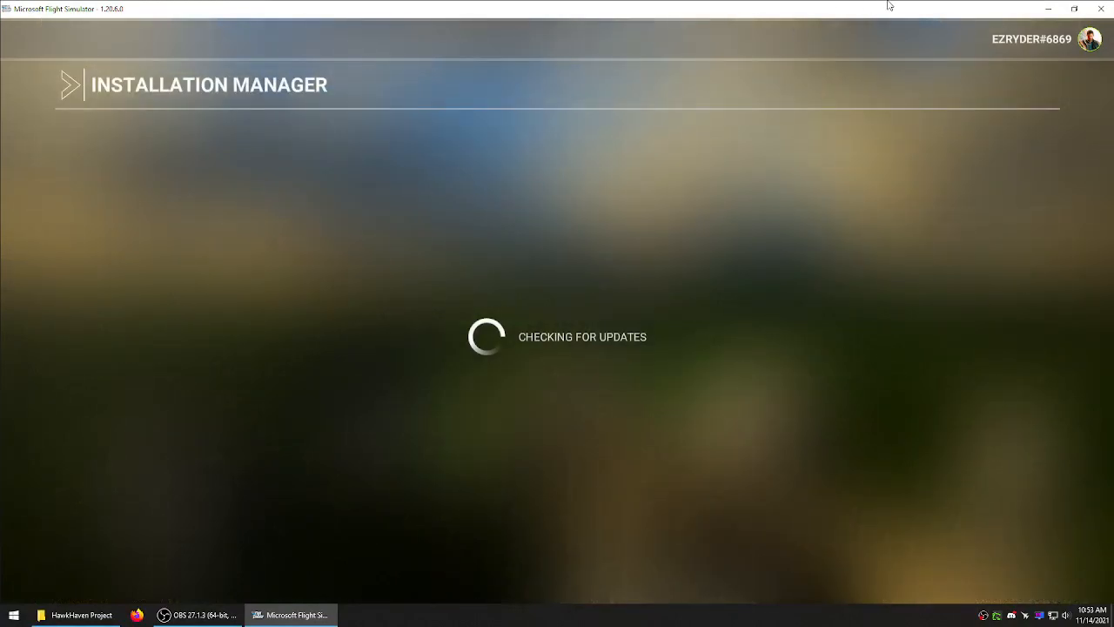
# - Minimize the simulator, move the HawkHaven Project window aside, and place the obj folder below the BlankScenery Project_drspY folder on the desktop
pyautogui.click(1049, 9)
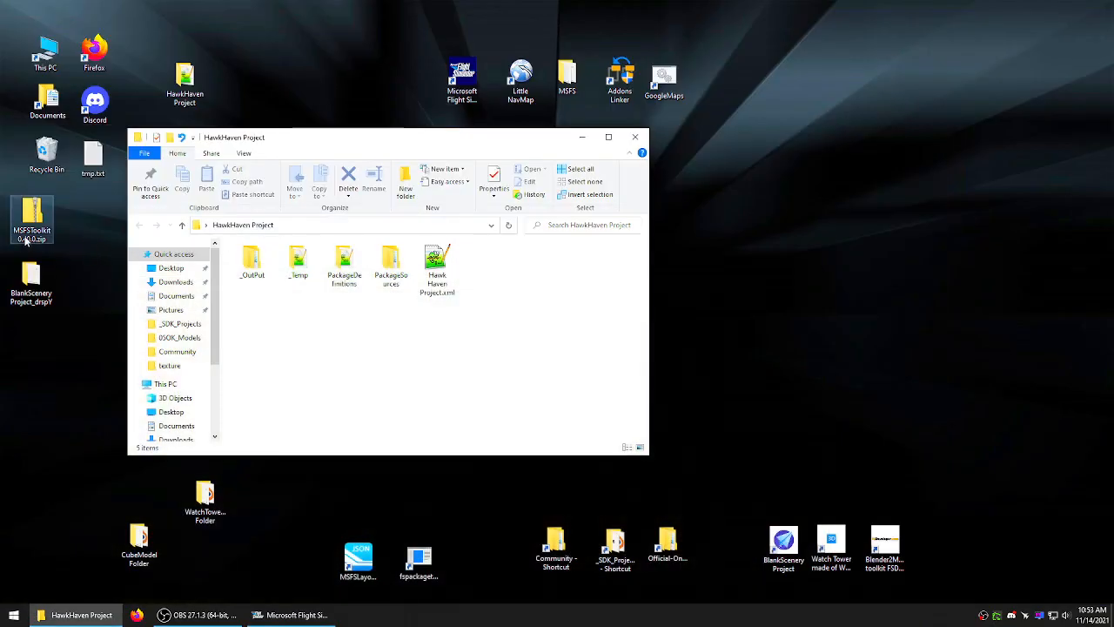
pyautogui.click(181, 103)
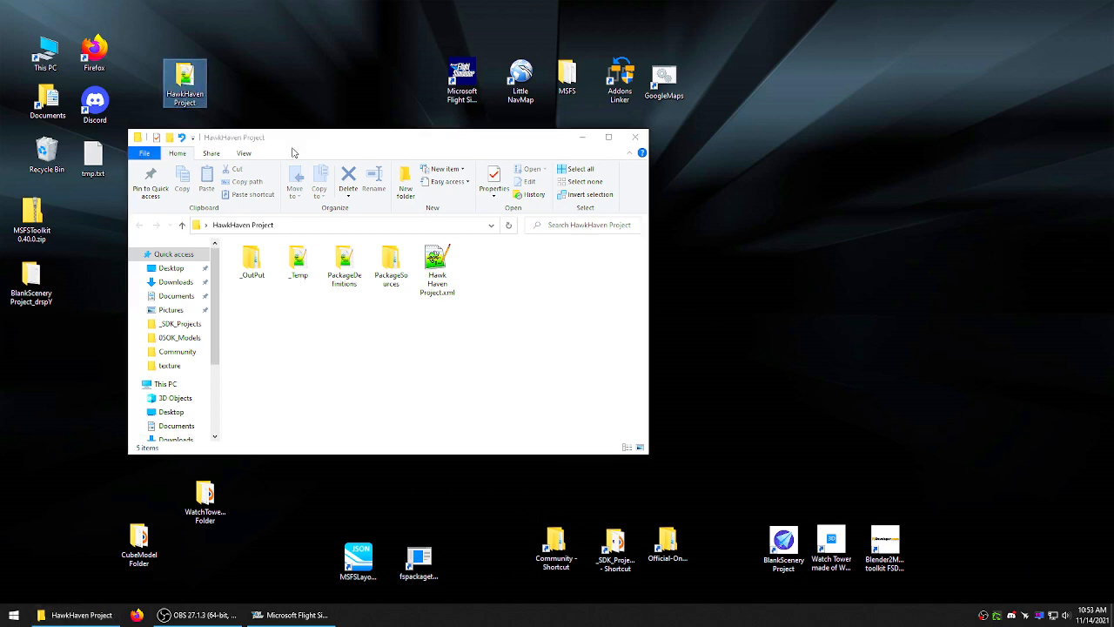
pyautogui.moveTo(315, 141); pyautogui.dragTo(551, 148)
pyautogui.moveTo(147, 323); pyautogui.dragTo(50, 364)
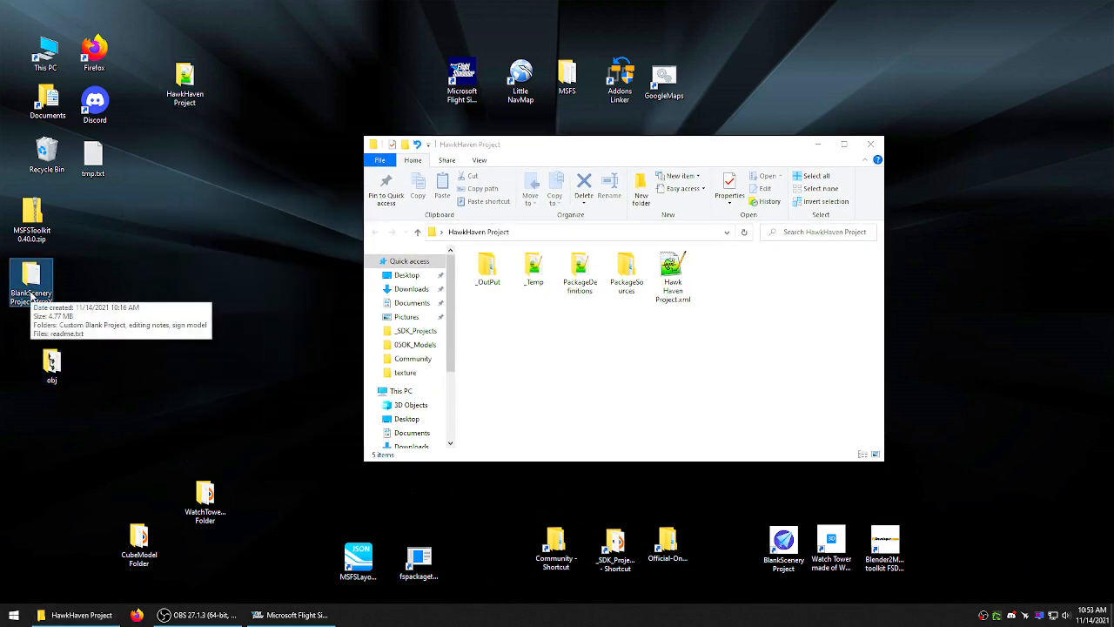
# - Review Definitions File.txt in the blank project's editing notes folder, and close the notes and both folder windows
pyautogui.doubleClick(42, 274)
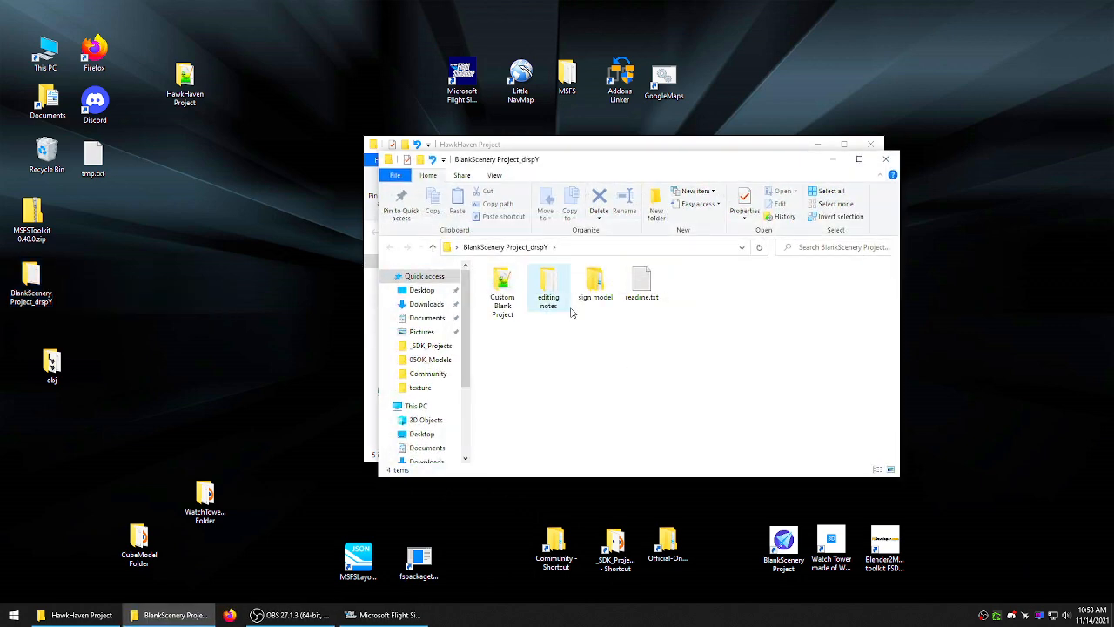
pyautogui.doubleClick(548, 286)
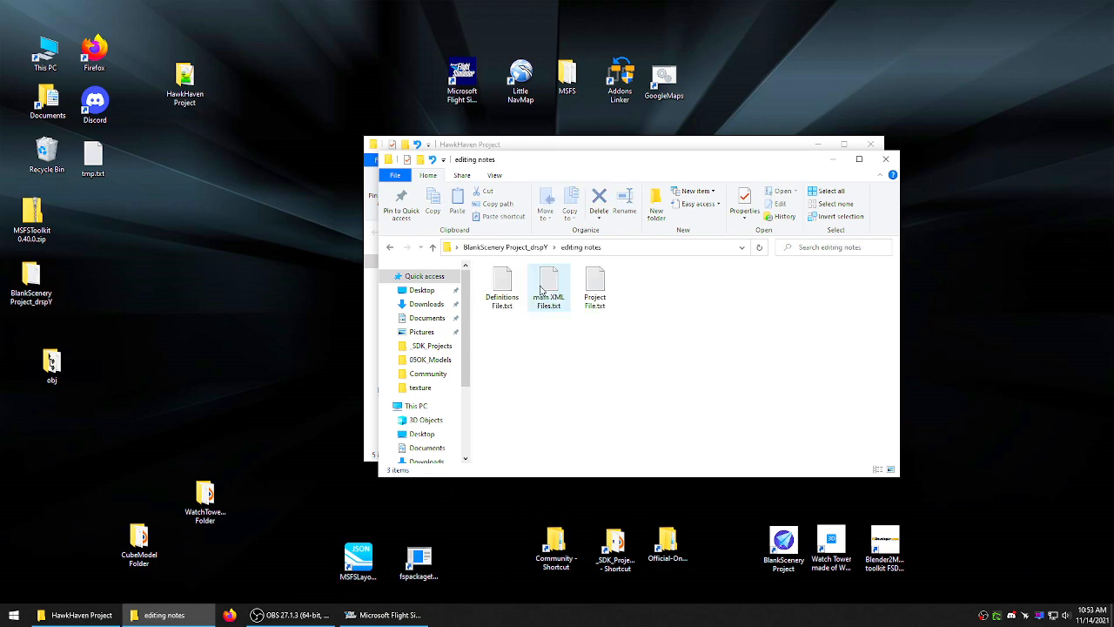
pyautogui.doubleClick(491, 287)
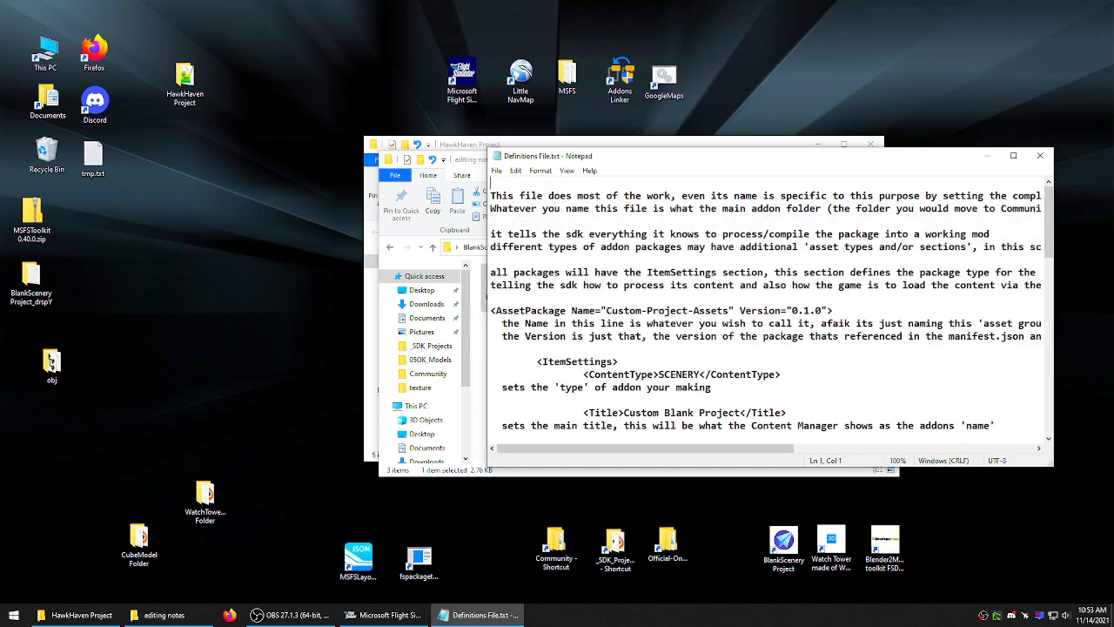
pyautogui.scroll(-1, 560, 318)
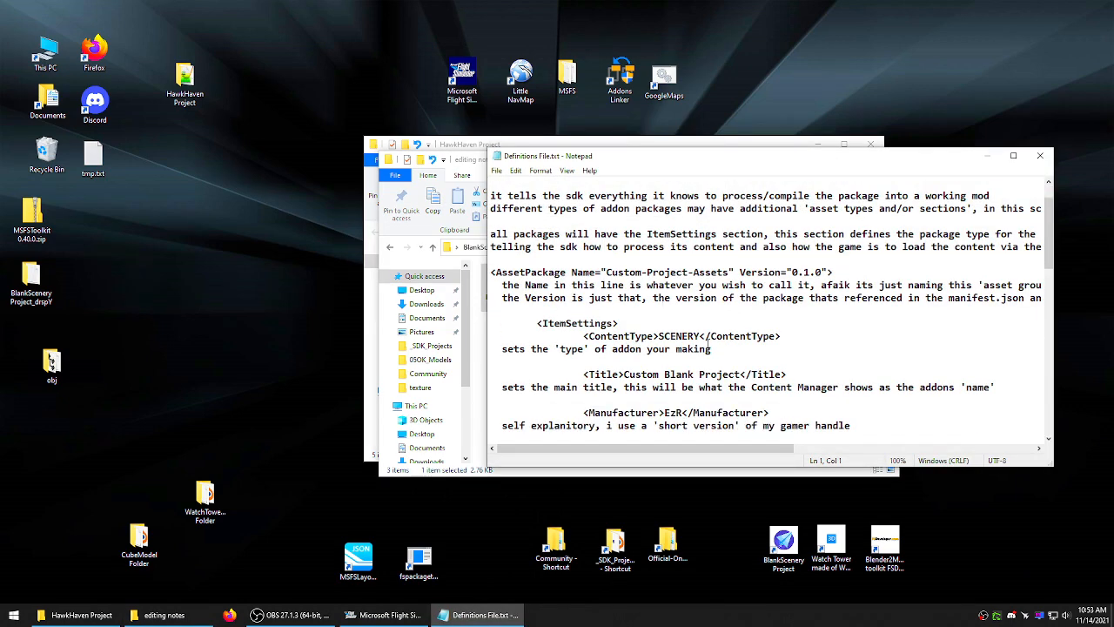
pyautogui.click(1039, 156)
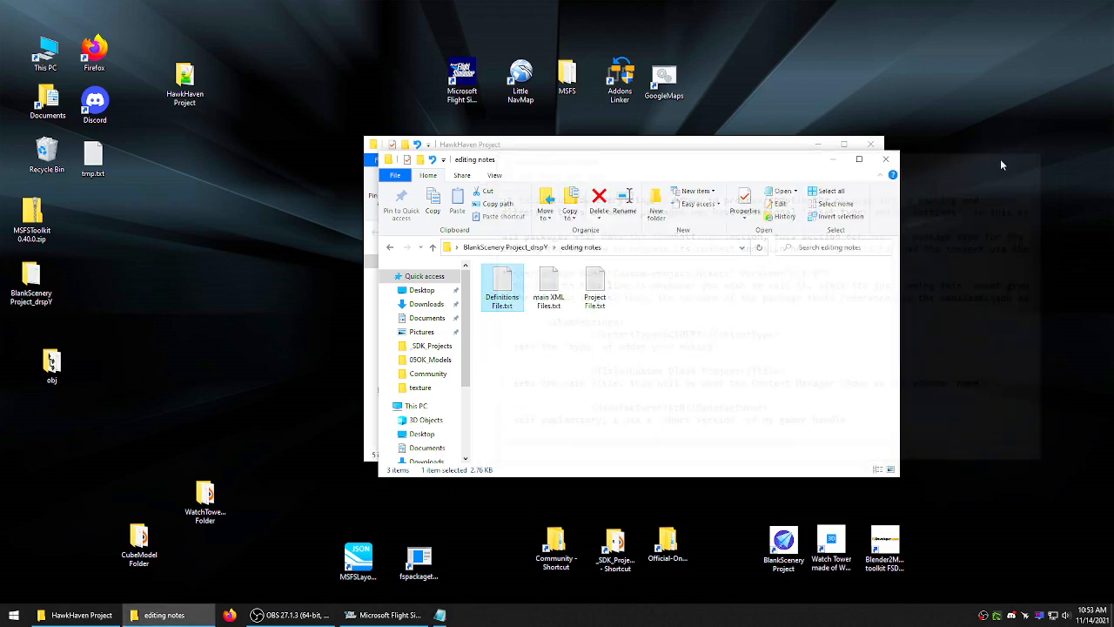
pyautogui.click(887, 159)
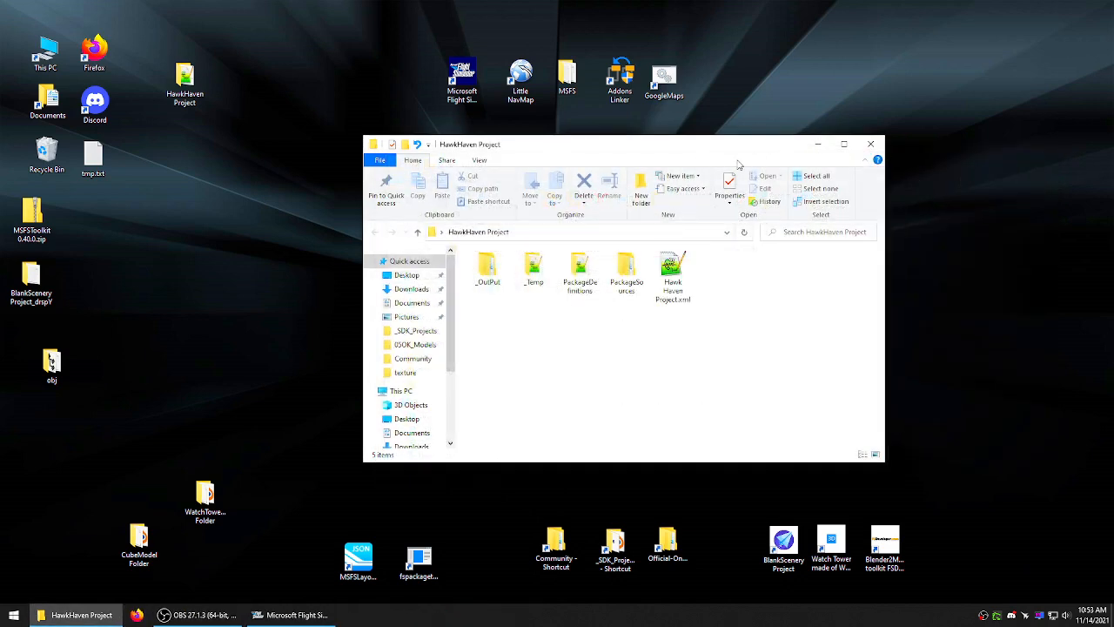
pyautogui.click(871, 144)
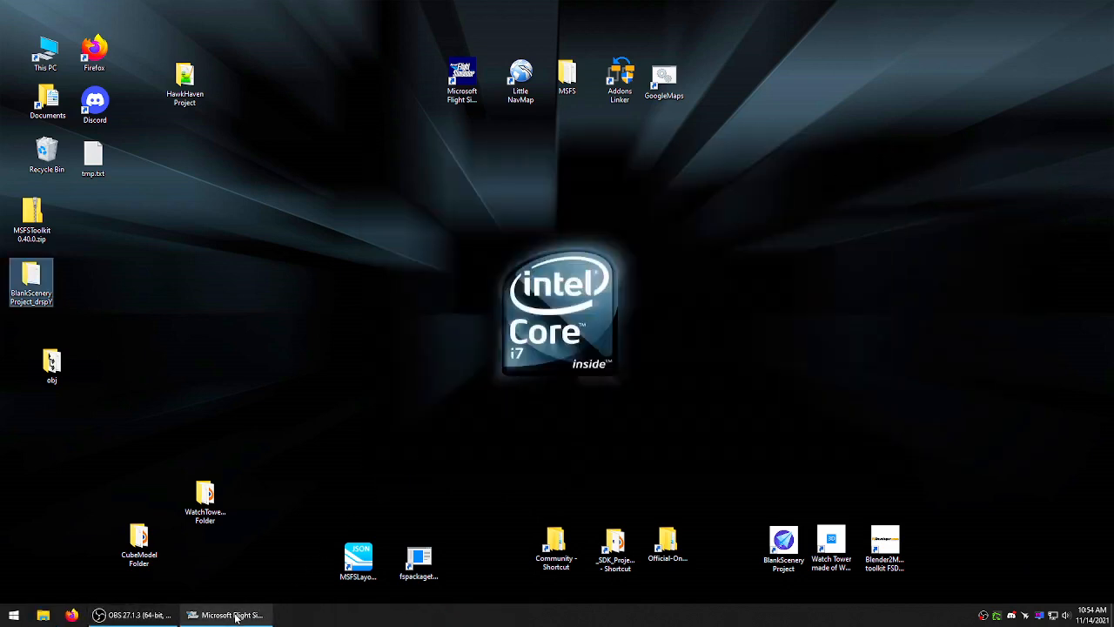
# - Switch to Microsoft Flight Simulator and set the World Map departure to 05OK Hawk Haven at gate Parking 1 – Ramp GA Small
pyautogui.click(235, 615)
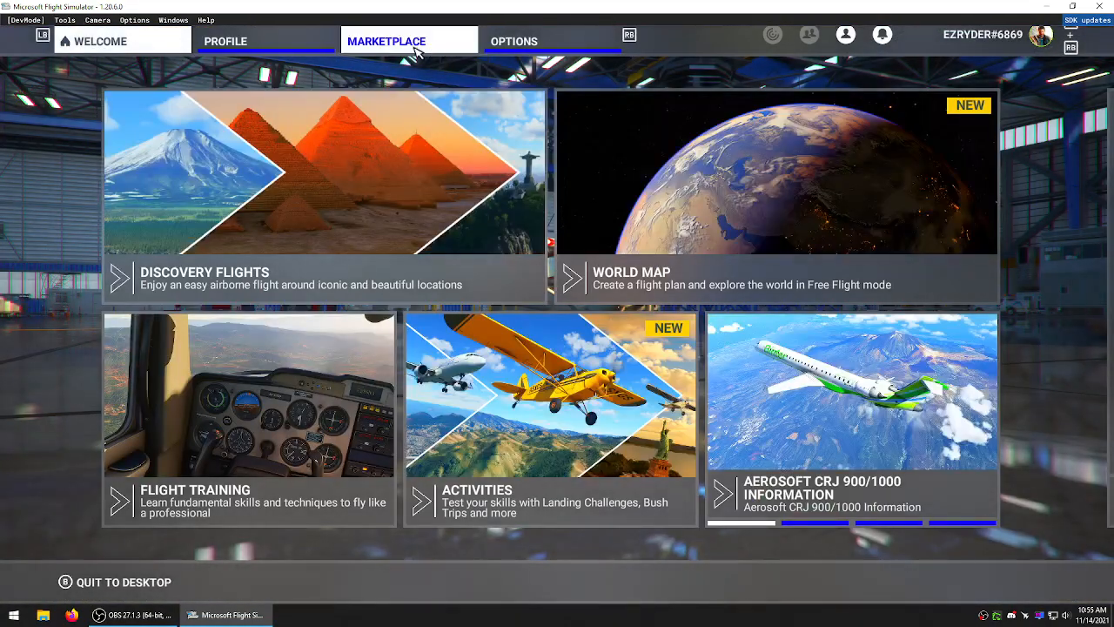
pyautogui.click(709, 141)
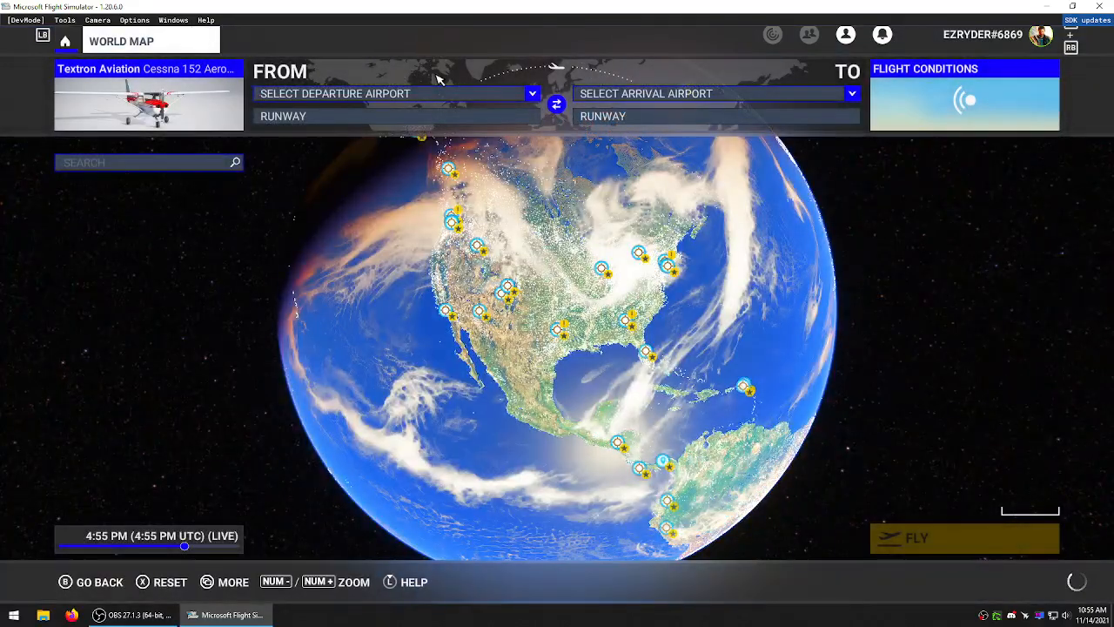
pyautogui.click(438, 93)
pyautogui.click(351, 116)
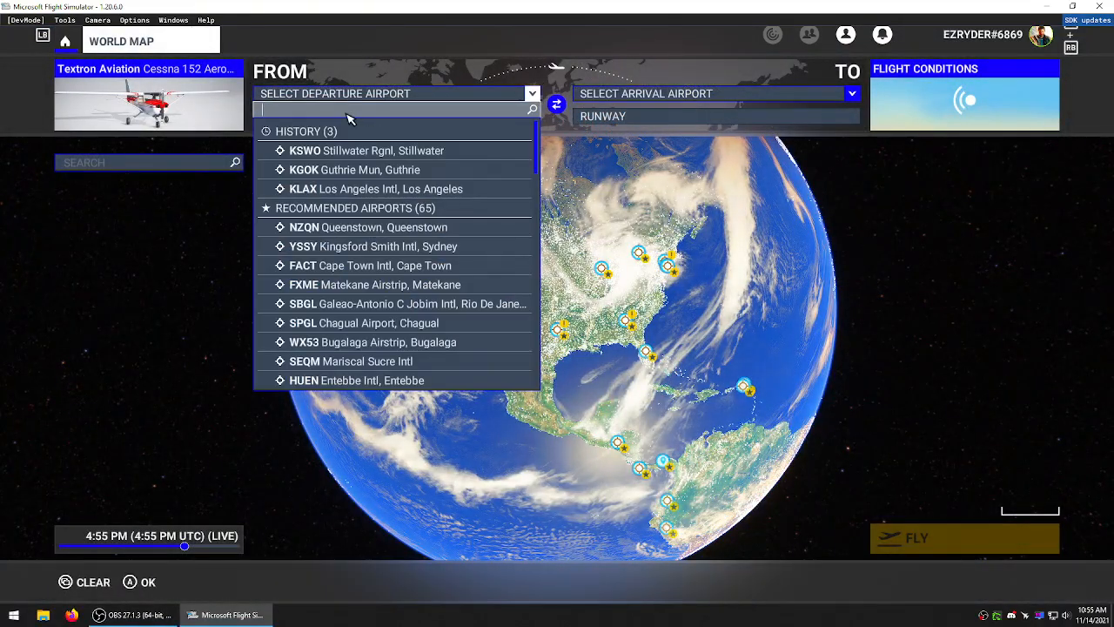
pyautogui.write('0')
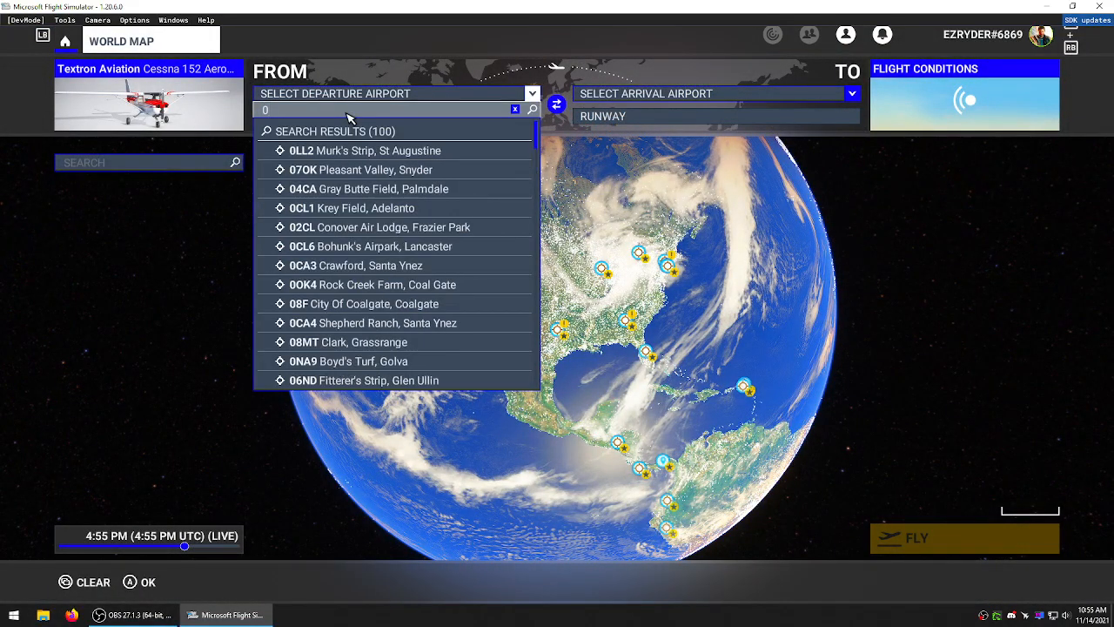
pyautogui.write('5ok')
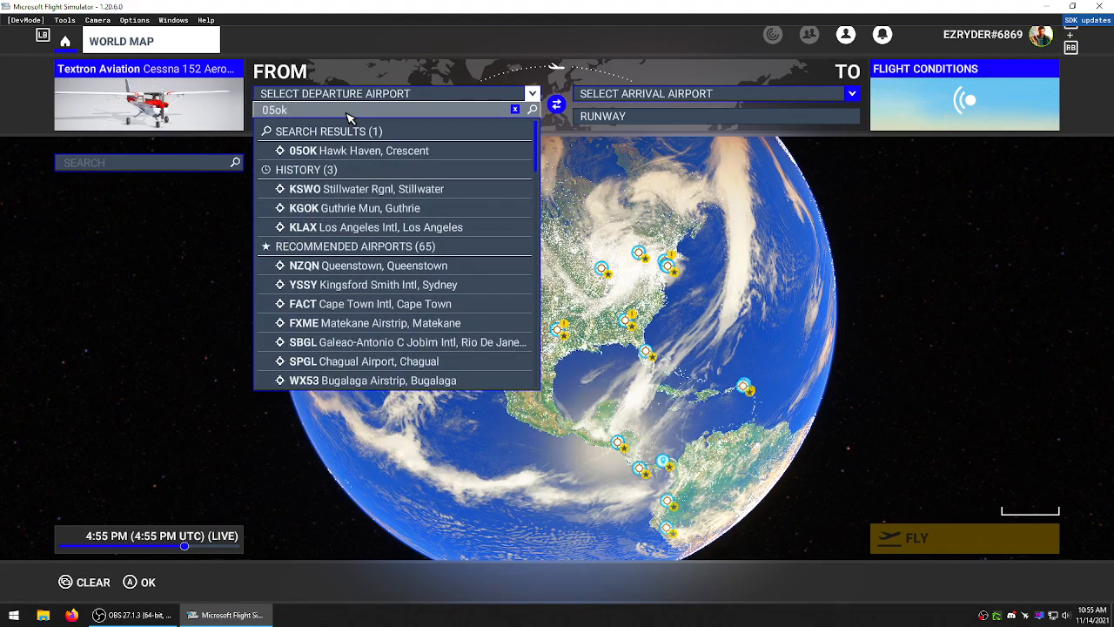
pyautogui.click(372, 150)
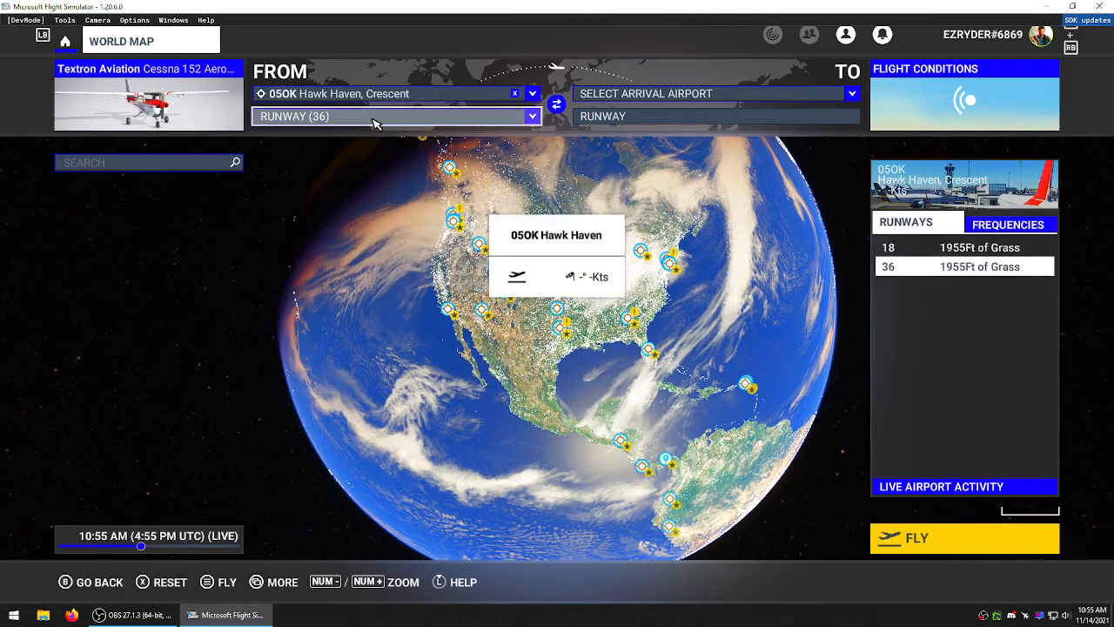
pyautogui.click(374, 122)
pyautogui.click(351, 202)
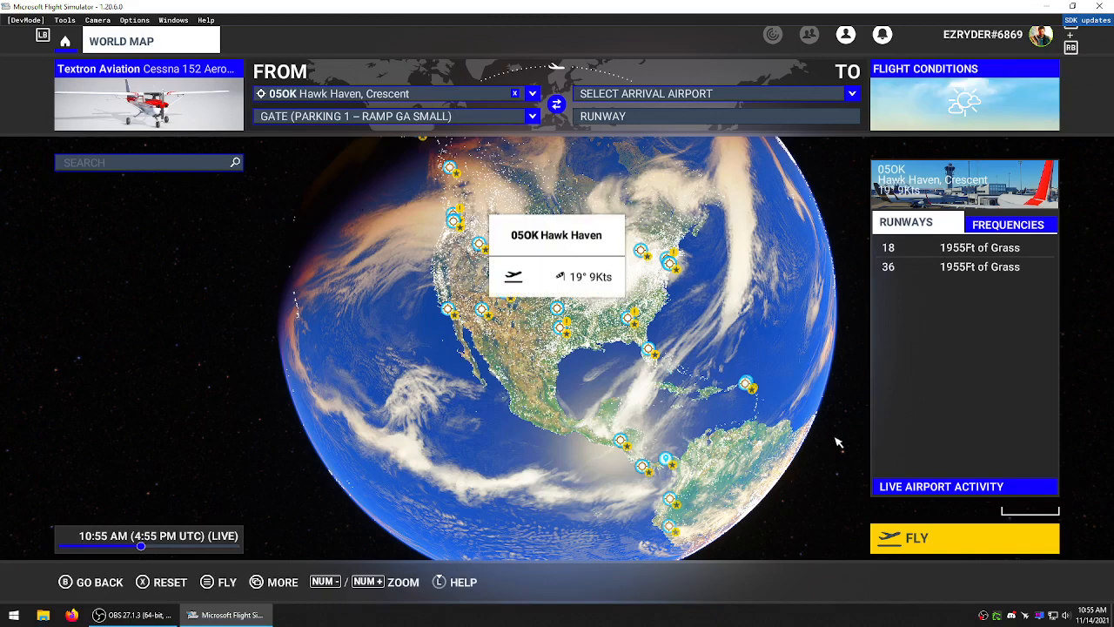
# - Start the flight at Hawk Haven, view the parked aircraft with the drone camera, and return to the cockpit view
pyautogui.click(919, 540)
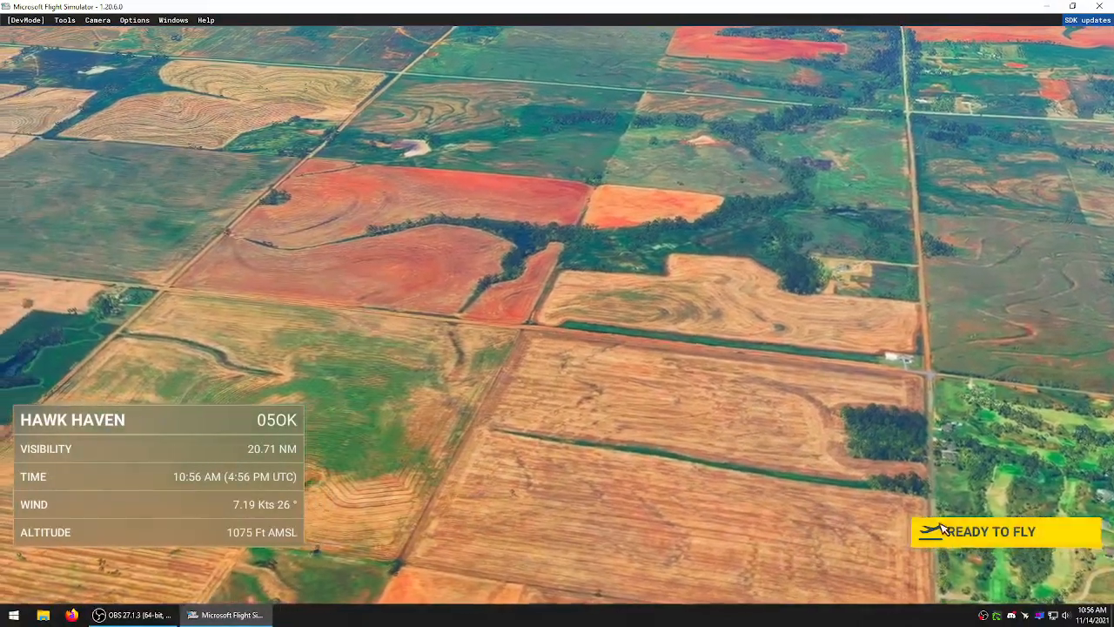
pyautogui.click(951, 533)
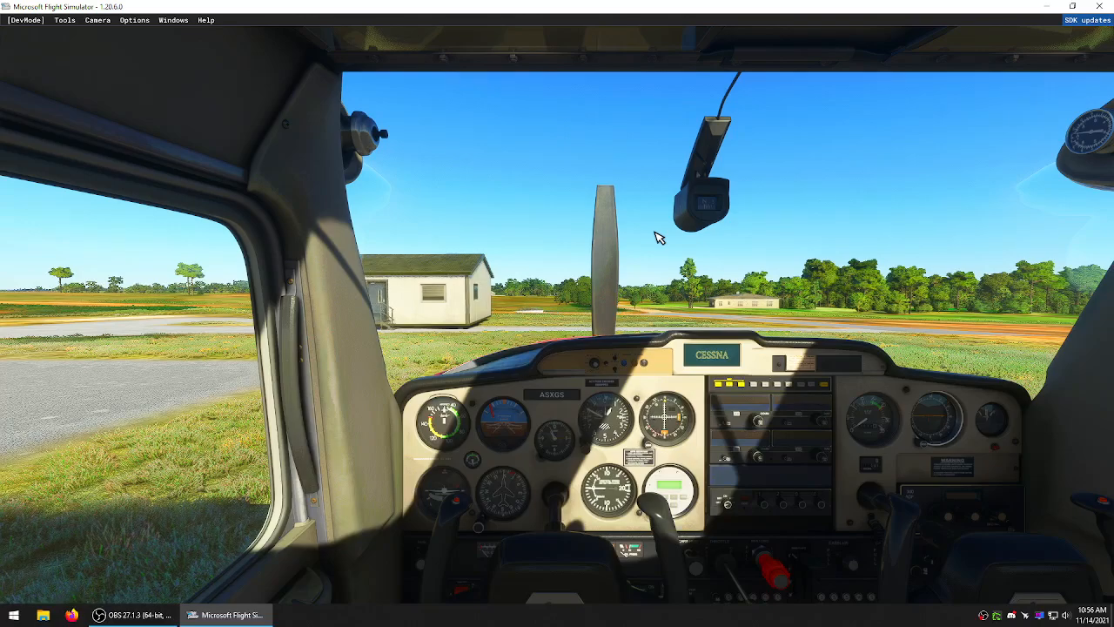
pyautogui.press('Insert')
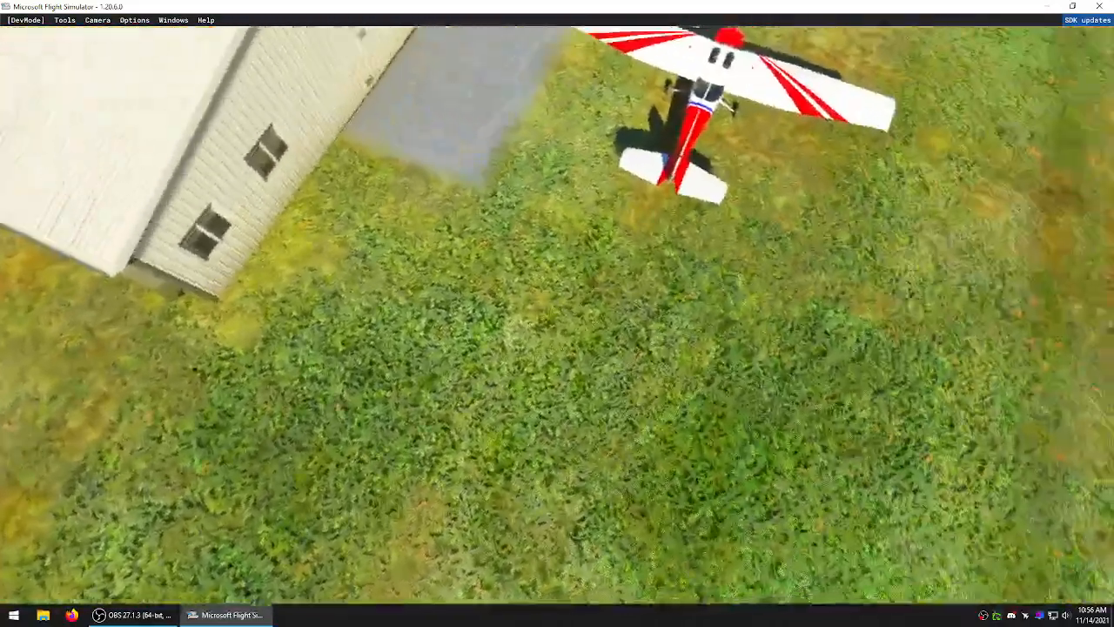
pyautogui.press('Insert')
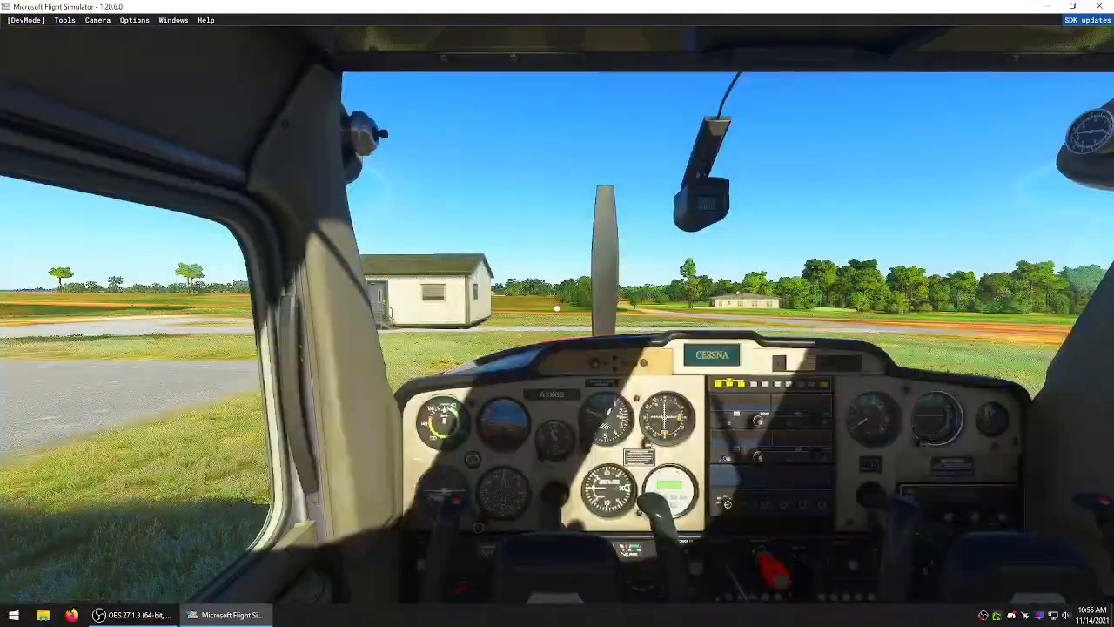
# - Open Hawk Haven Project.xml from the HawkHaven Project folder on the desktop as the DevMode project
pyautogui.click(26, 19)
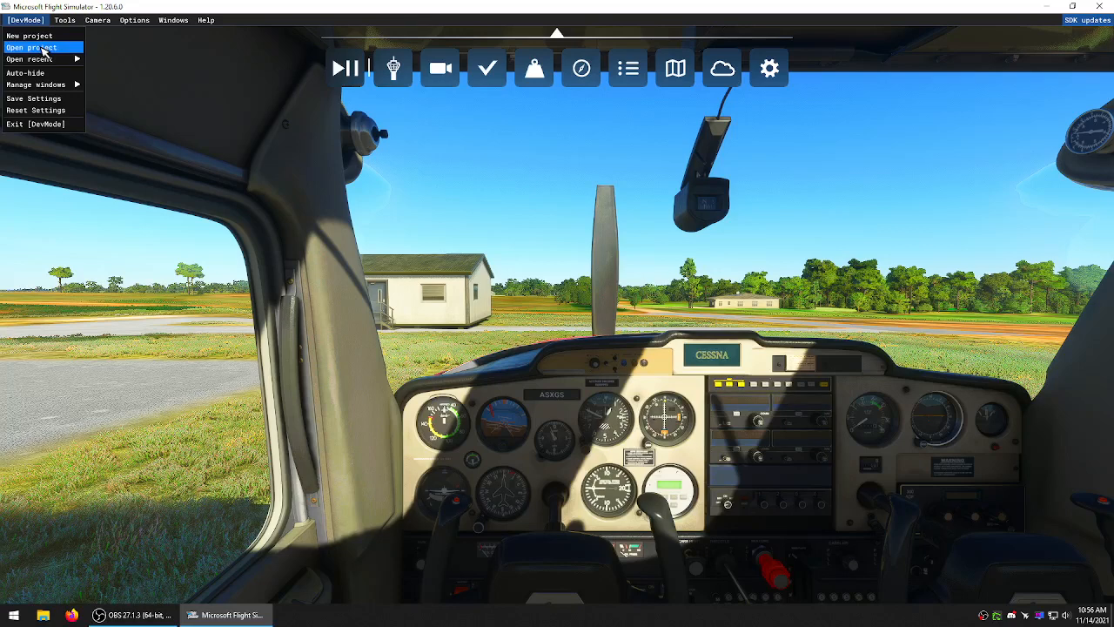
pyautogui.click(41, 50)
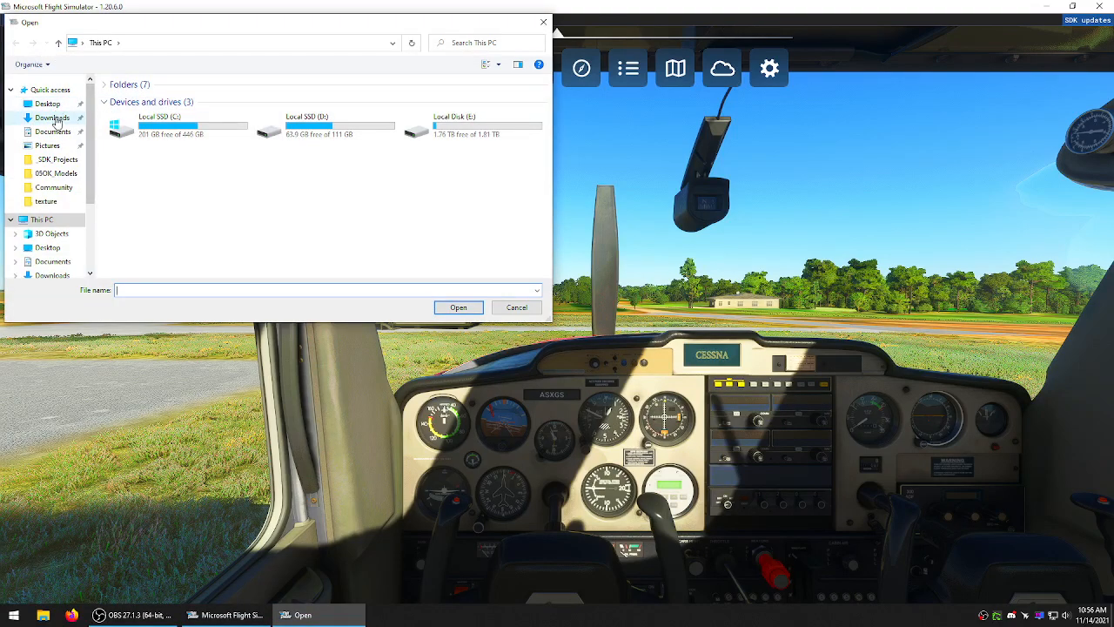
pyautogui.click(48, 103)
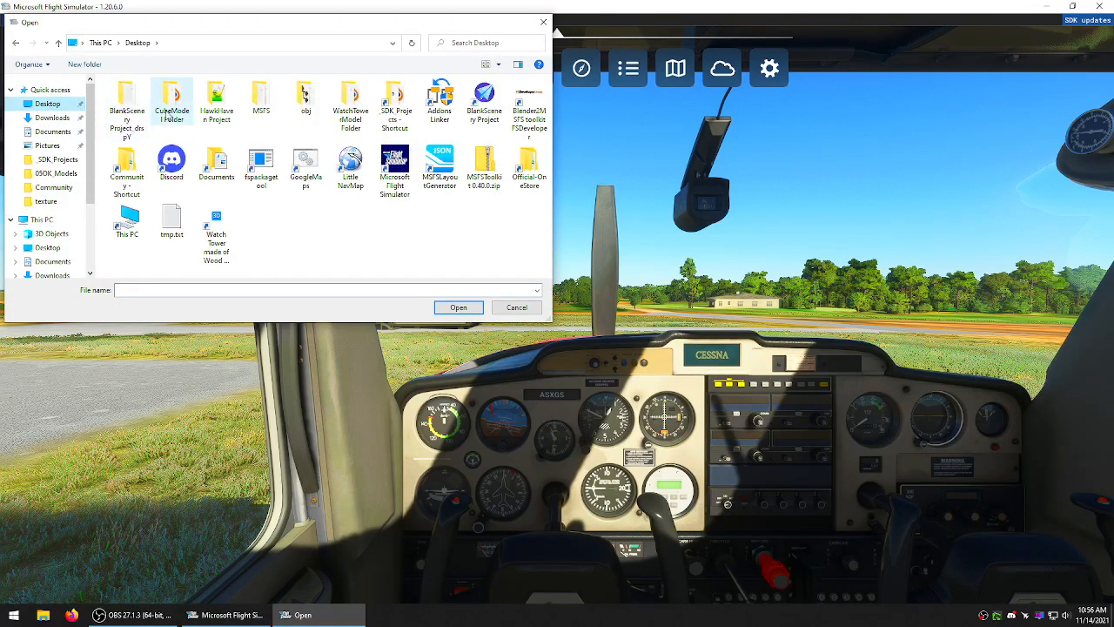
pyautogui.doubleClick(215, 103)
pyautogui.click(304, 103)
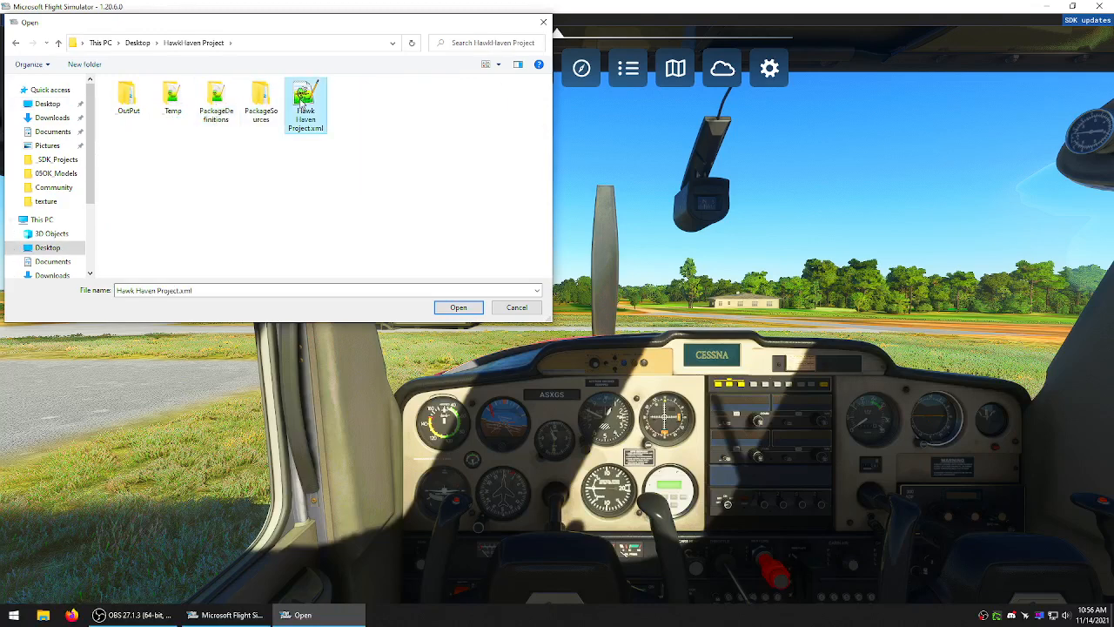
pyautogui.click(458, 308)
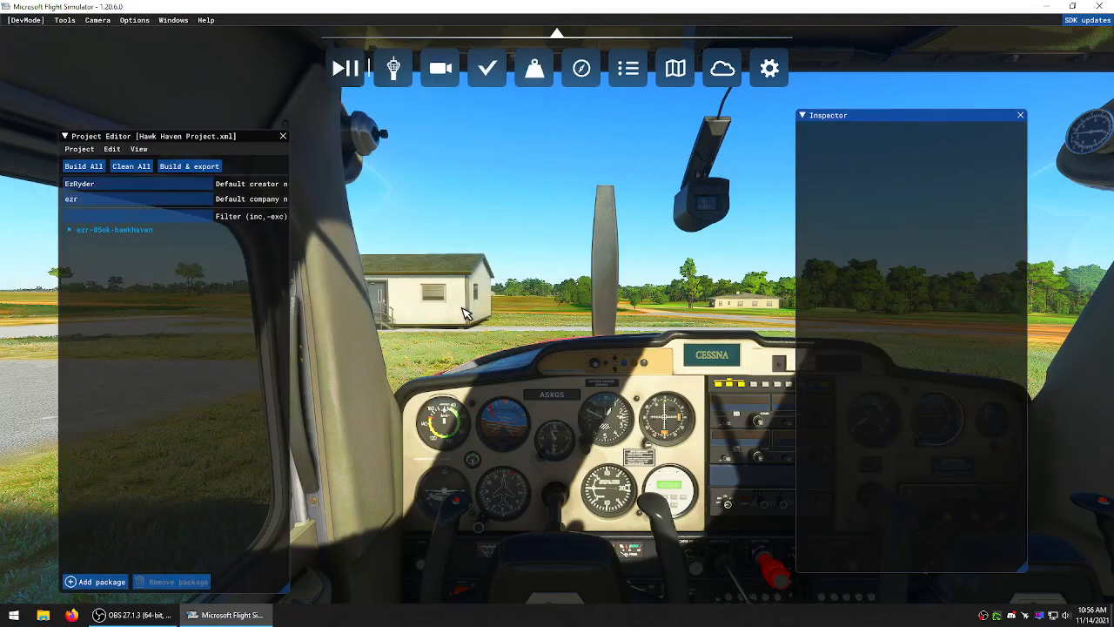
# - Load the Scenery BGL asset group of the ezr-05ok-hawkhaven package in the scenery editor
pyautogui.click(90, 231)
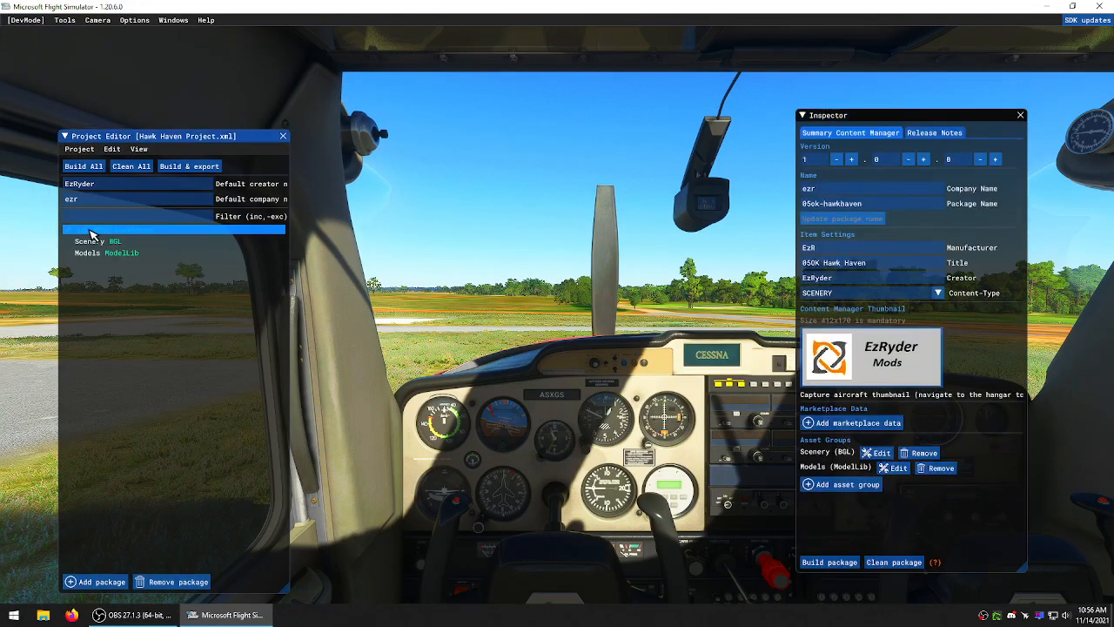
pyautogui.click(90, 241)
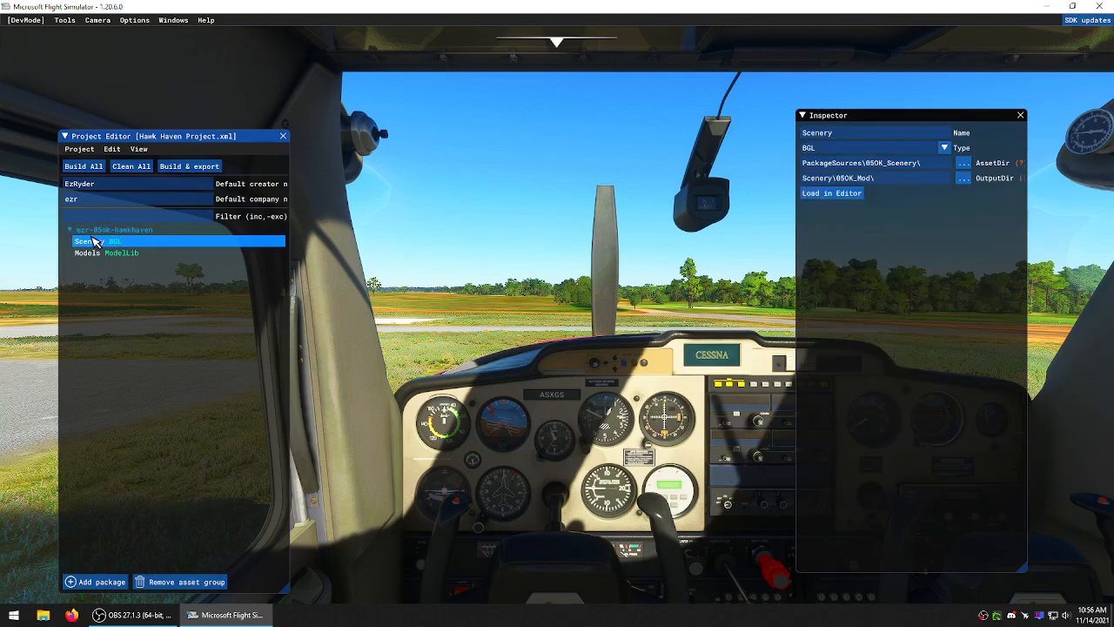
pyautogui.click(842, 202)
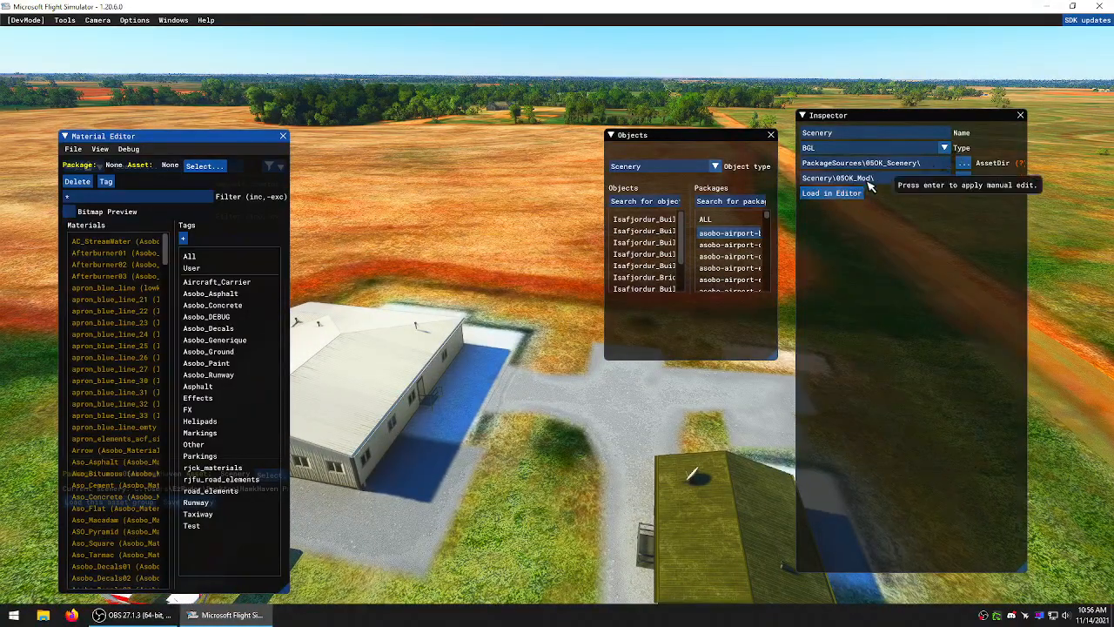
# - Filter the Scenery object packages by "ezr", select WatchTower from ezr-05ok-hawkhaven, and shift the Objects window slightly
pyautogui.click(712, 222)
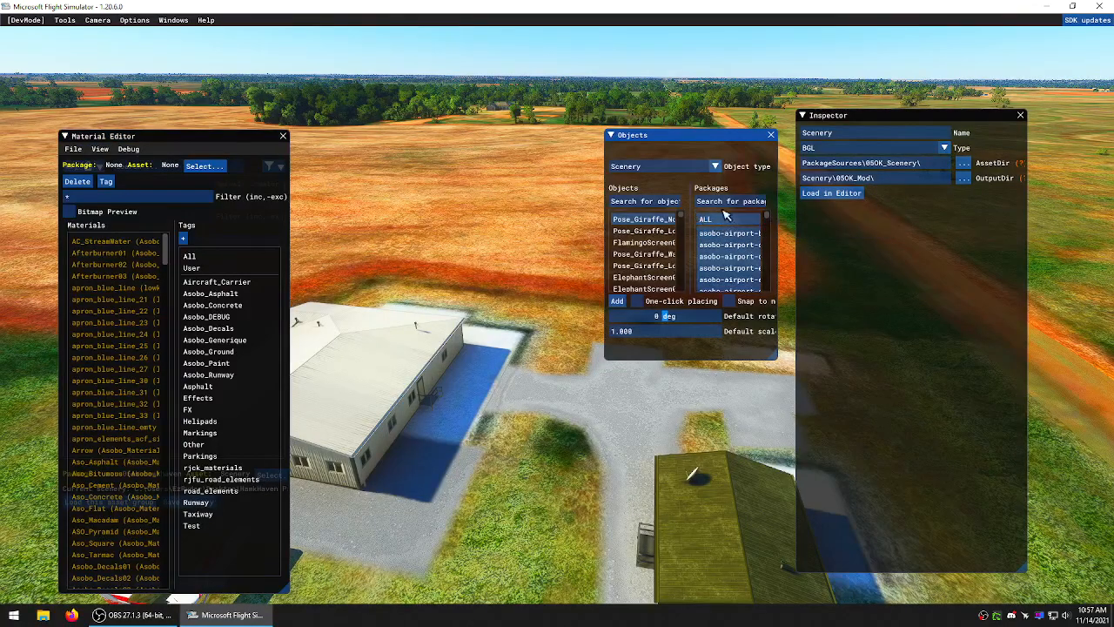
pyautogui.click(635, 174)
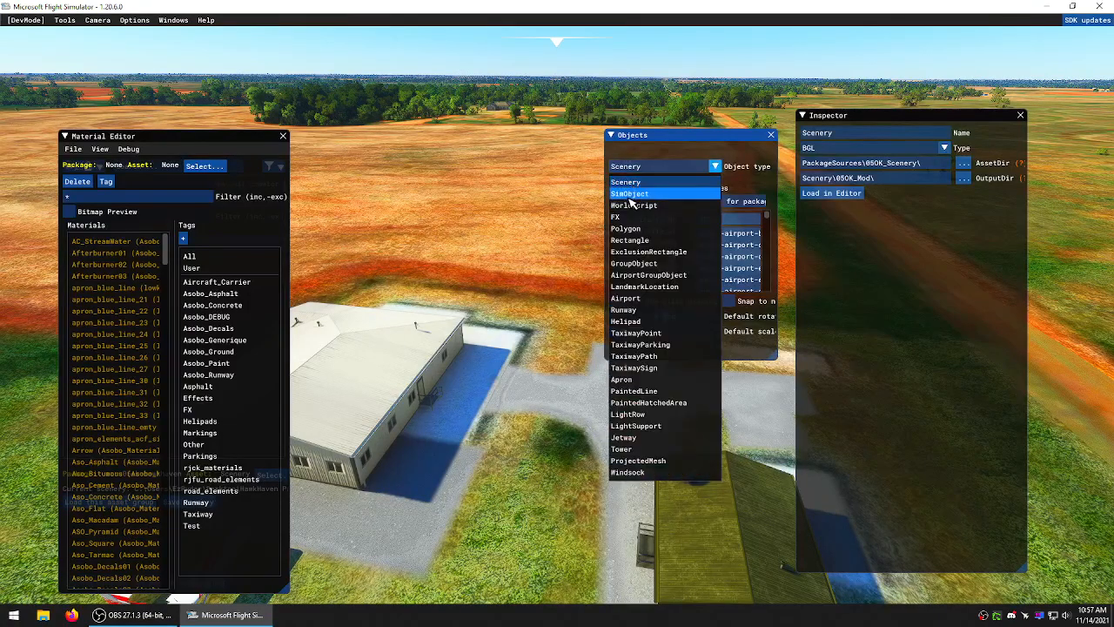
pyautogui.click(637, 176)
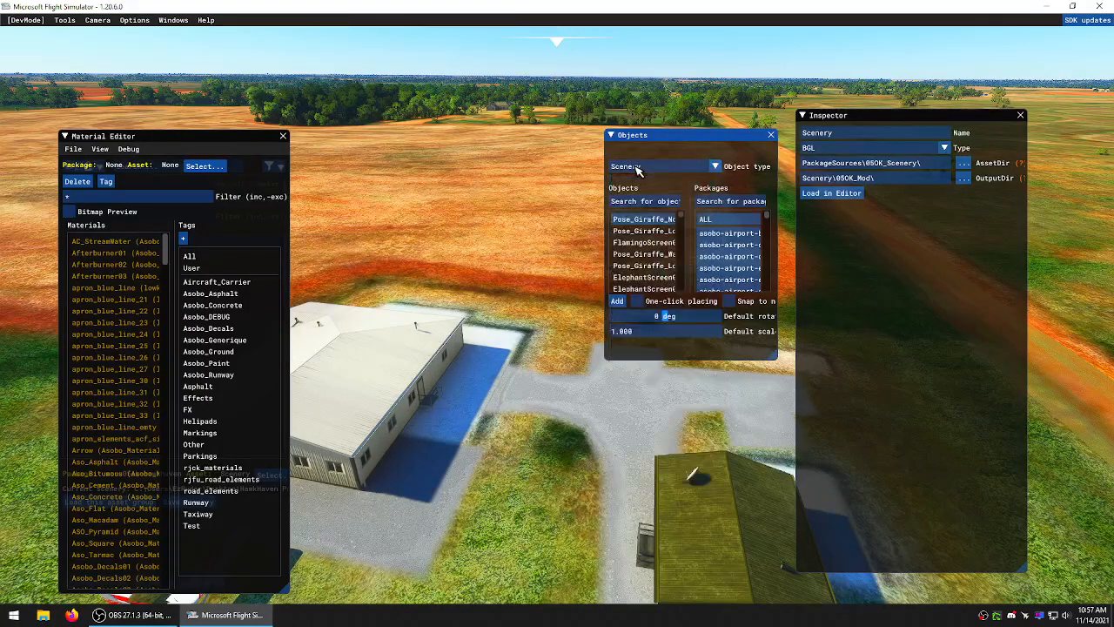
pyautogui.click(721, 202)
pyautogui.write('ezr')
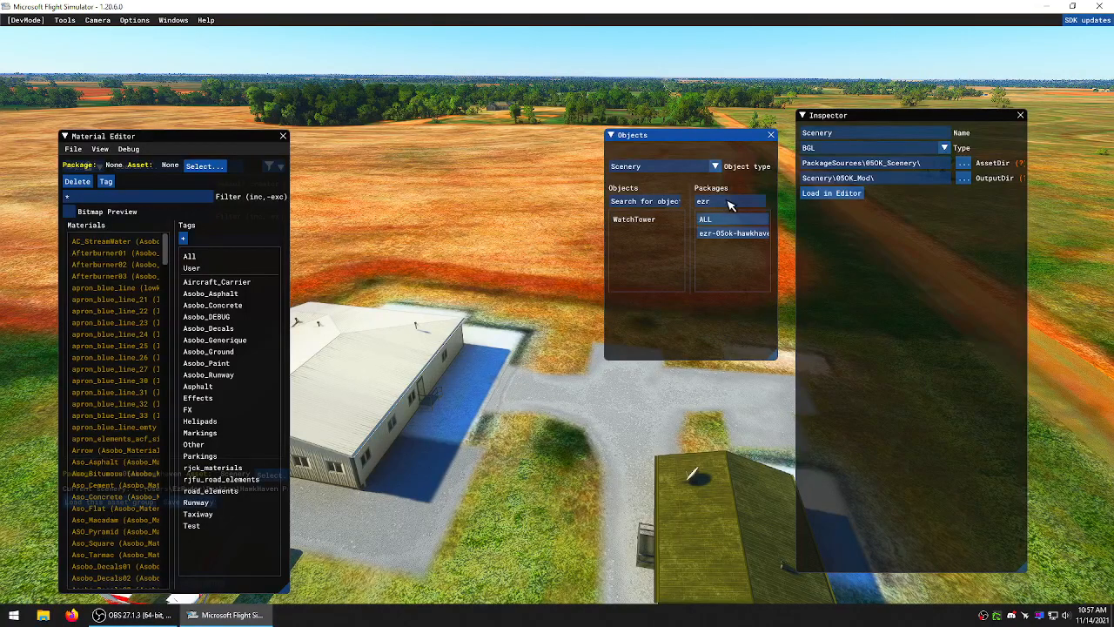
pyautogui.click(733, 232)
pyautogui.click(637, 221)
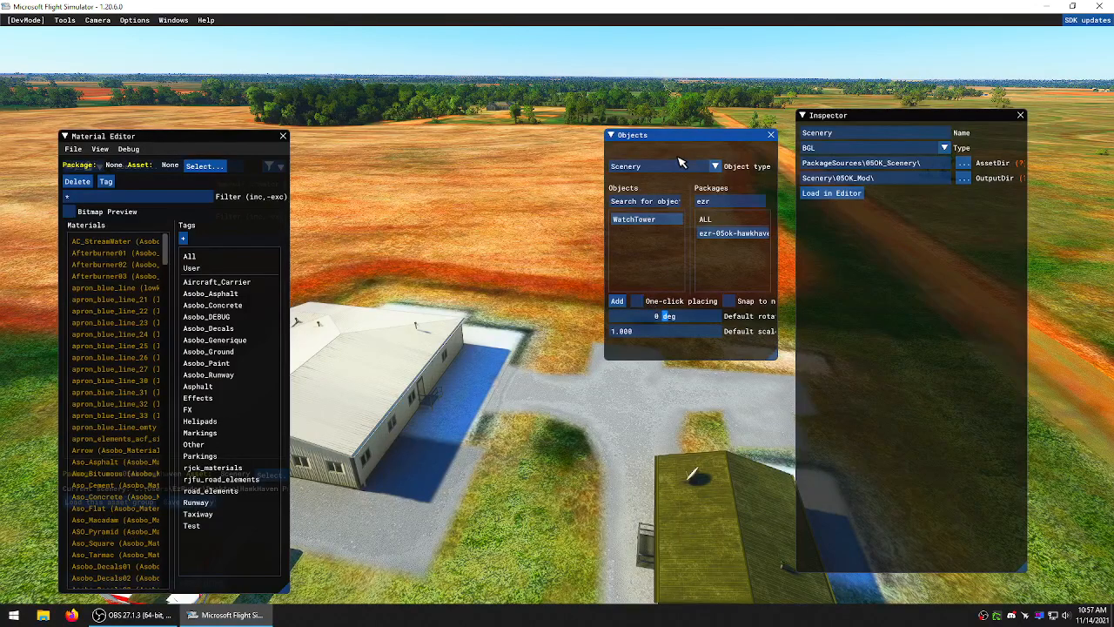
pyautogui.moveTo(663, 140); pyautogui.dragTo(675, 164)
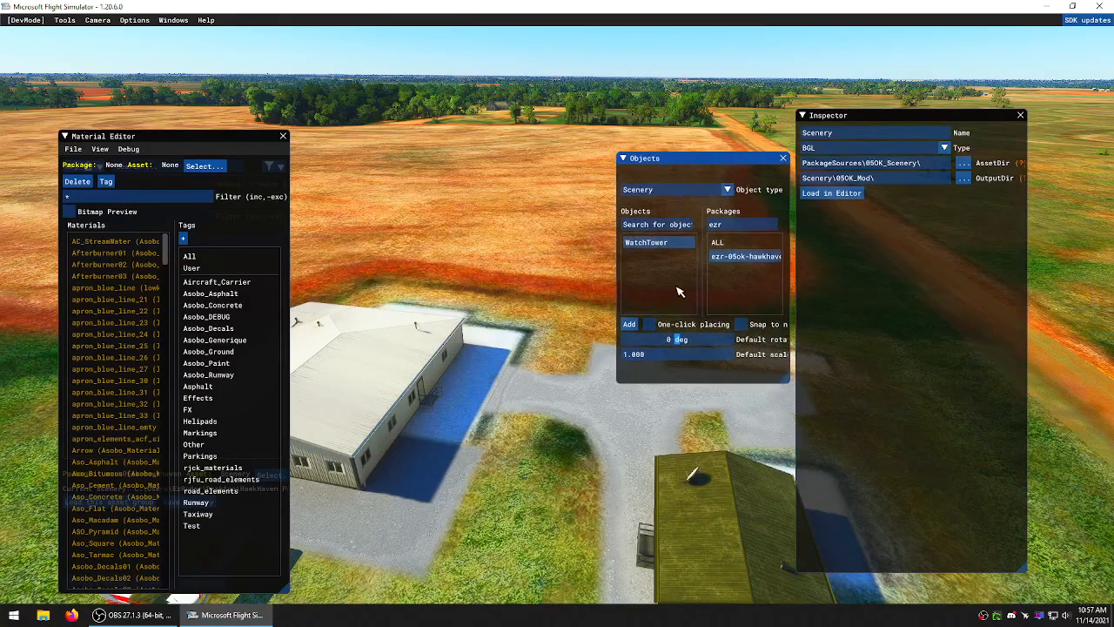
# - Place one WatchTower with one-click placing at the far edge of the paved area beyond the buildings, and turn one-click placing off
pyautogui.press('f')
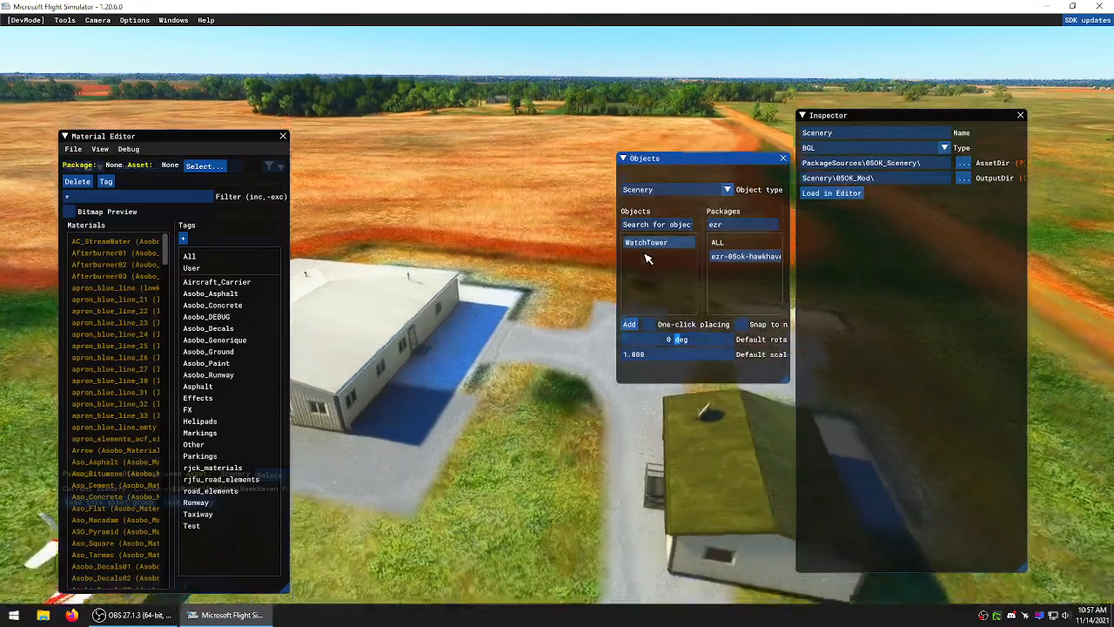
pyautogui.click(649, 324)
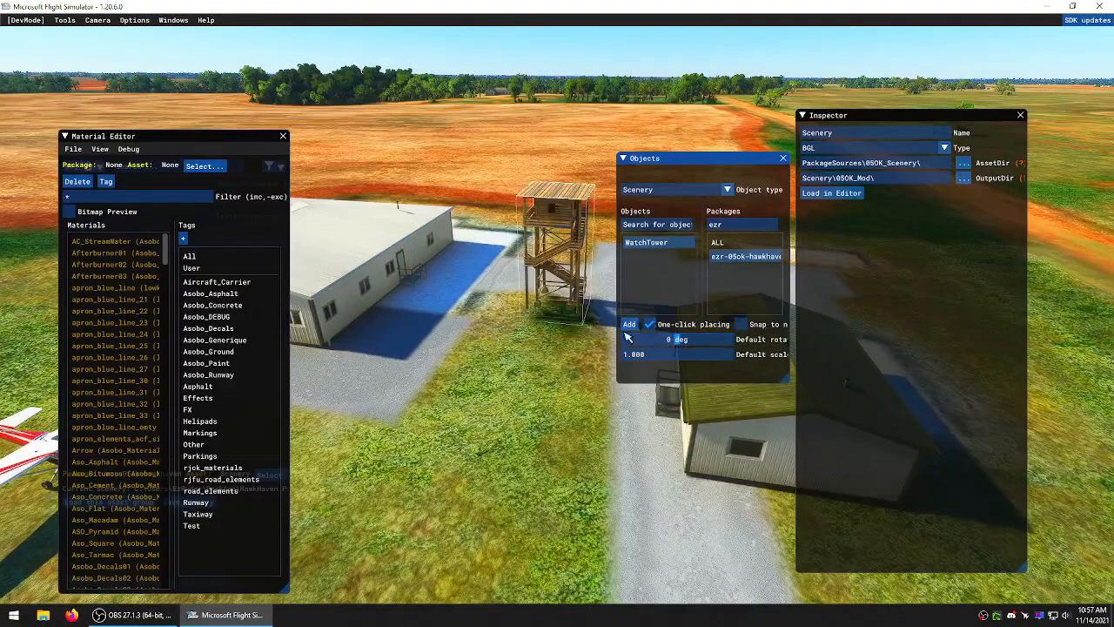
pyautogui.click(575, 387)
pyautogui.press('w')
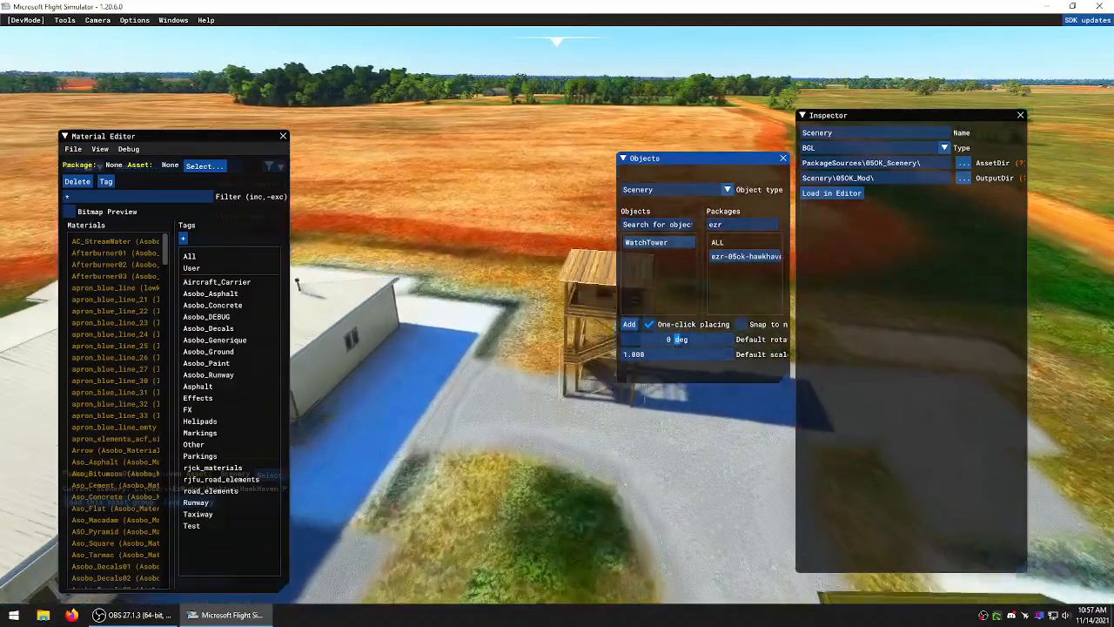
pyautogui.press('d')
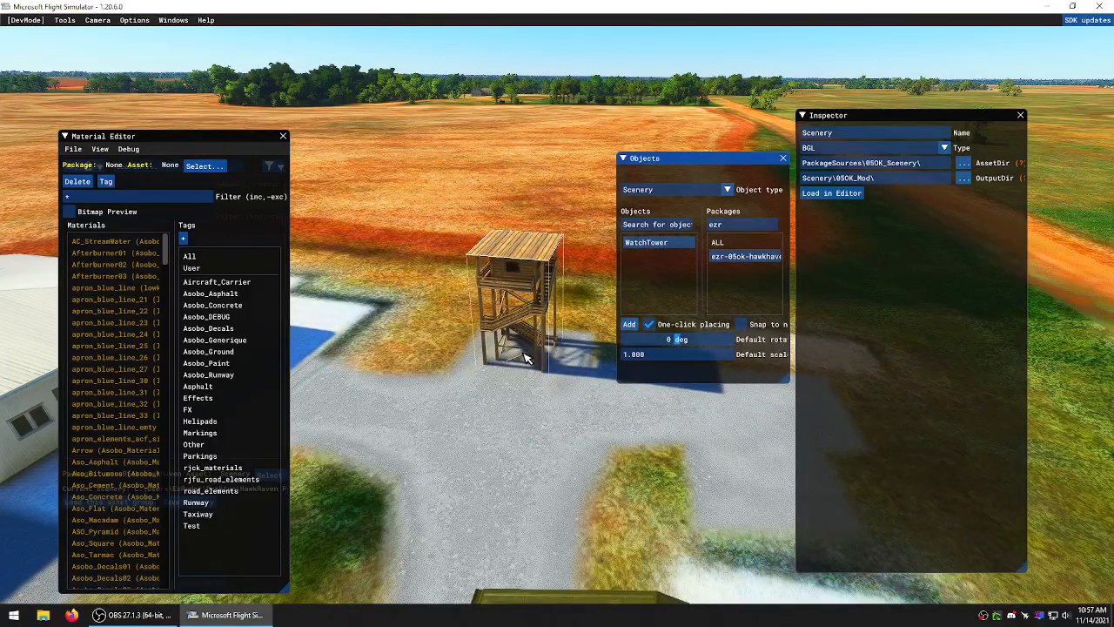
pyautogui.click(529, 356)
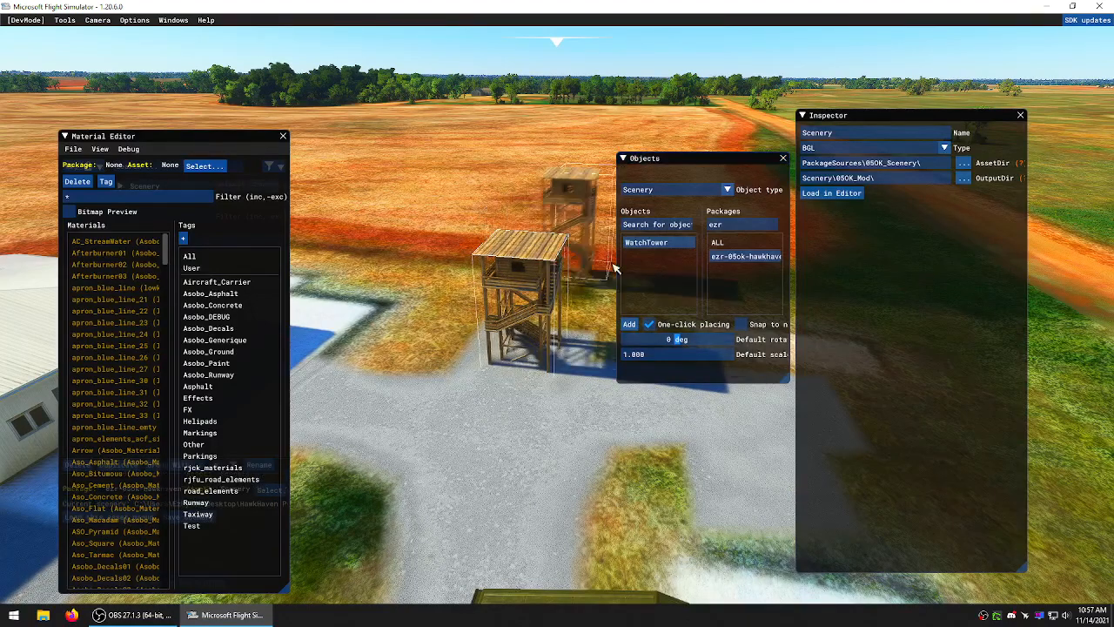
pyautogui.click(649, 324)
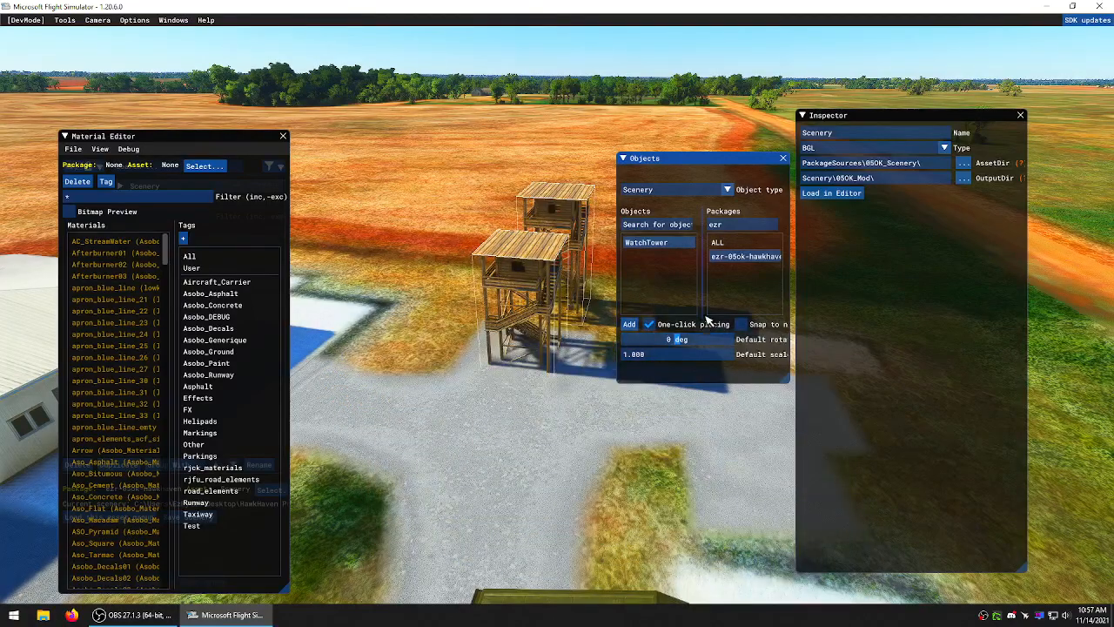
pyautogui.click(650, 325)
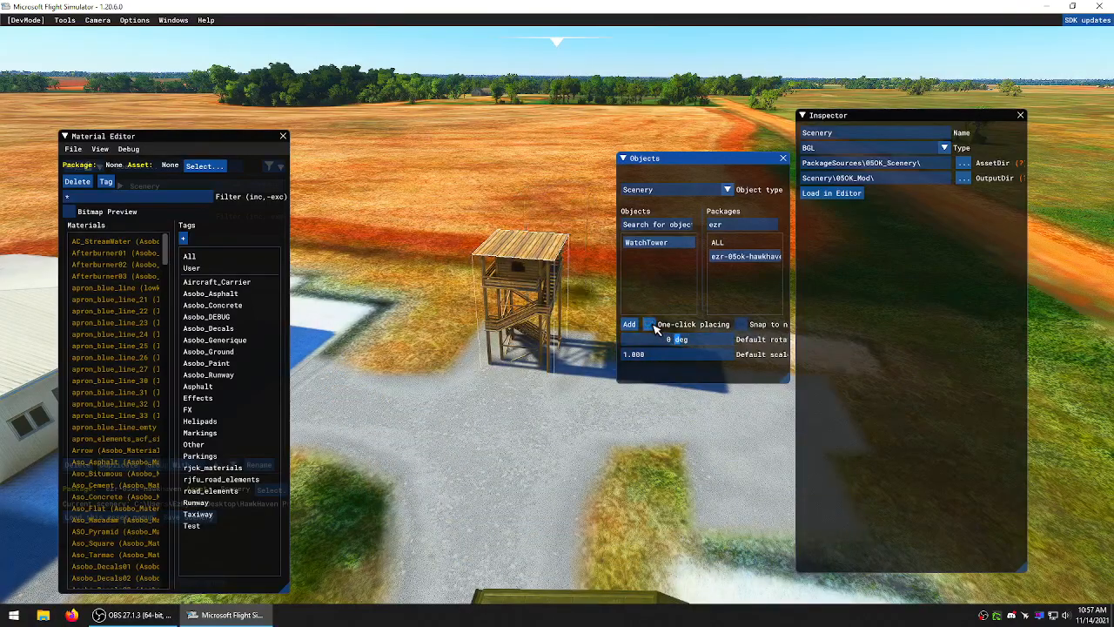
# - Clear the package filter and set the object type to Windsock
pyautogui.click(722, 243)
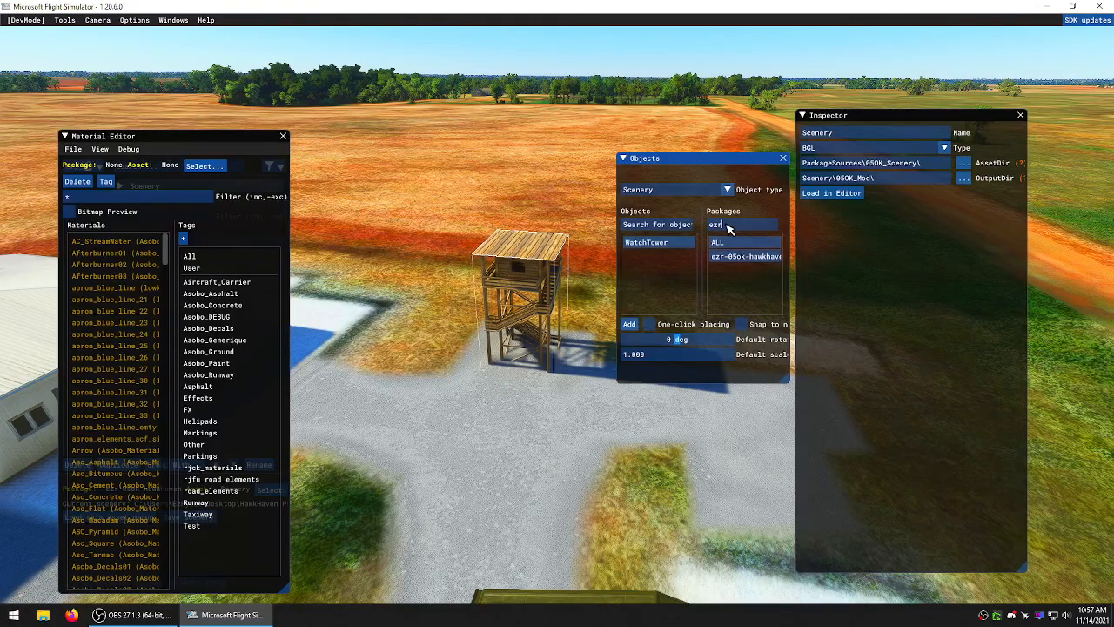
pyautogui.press('BackSpace')
pyautogui.press('BackSpace')
pyautogui.press('BackSpace')
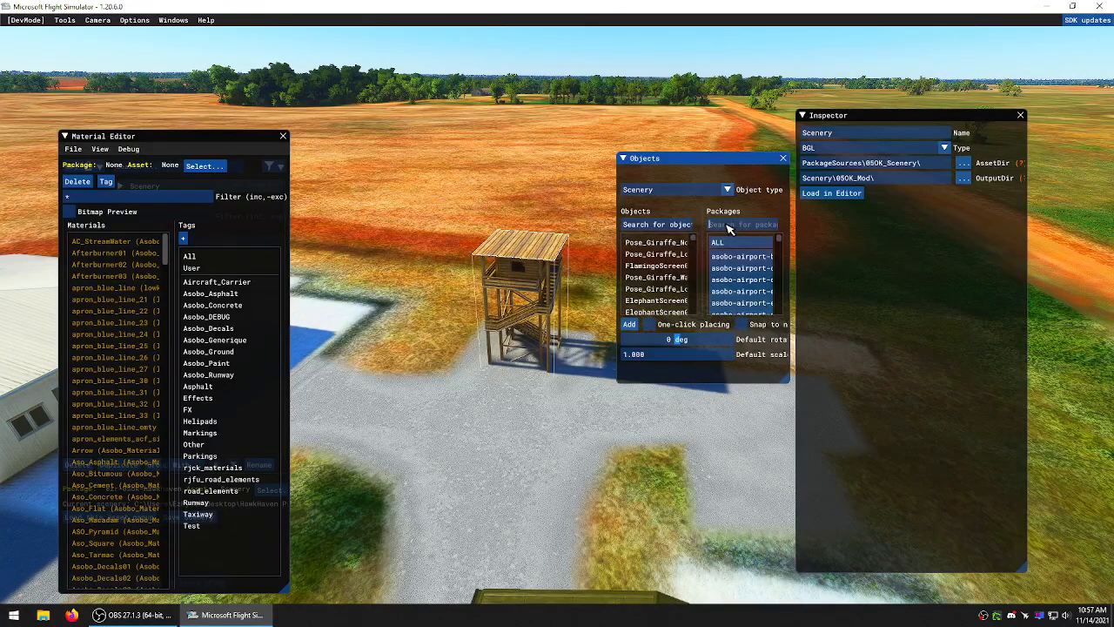
pyautogui.click(729, 190)
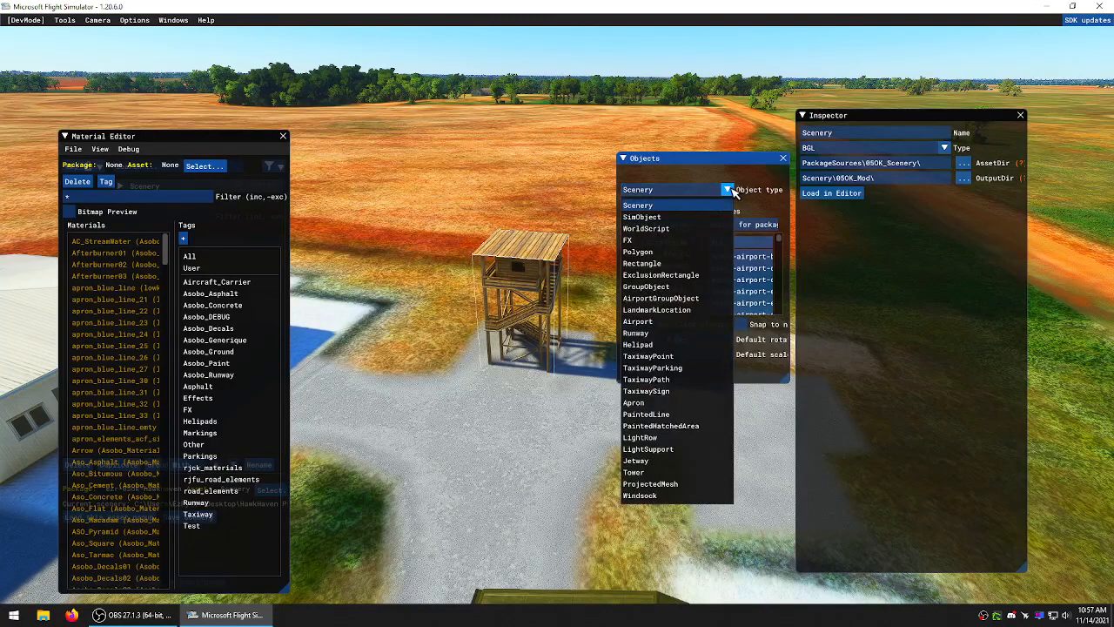
pyautogui.click(645, 495)
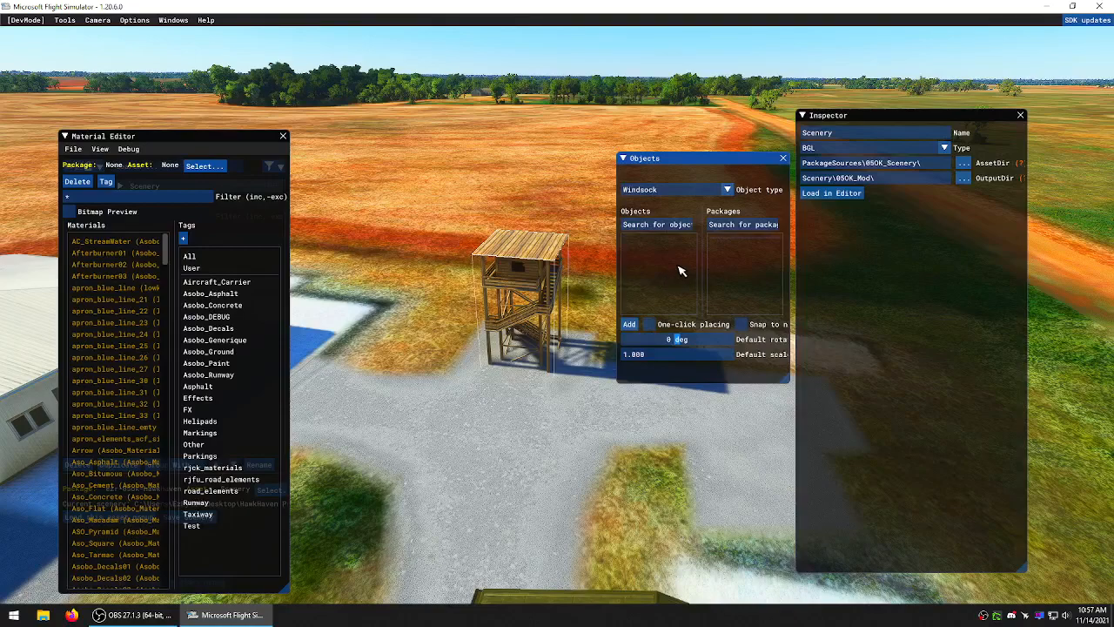
# - Place a windsock with one-click placing on the grass beside the bush near the field edge, and turn one-click placing off
pyautogui.click(648, 324)
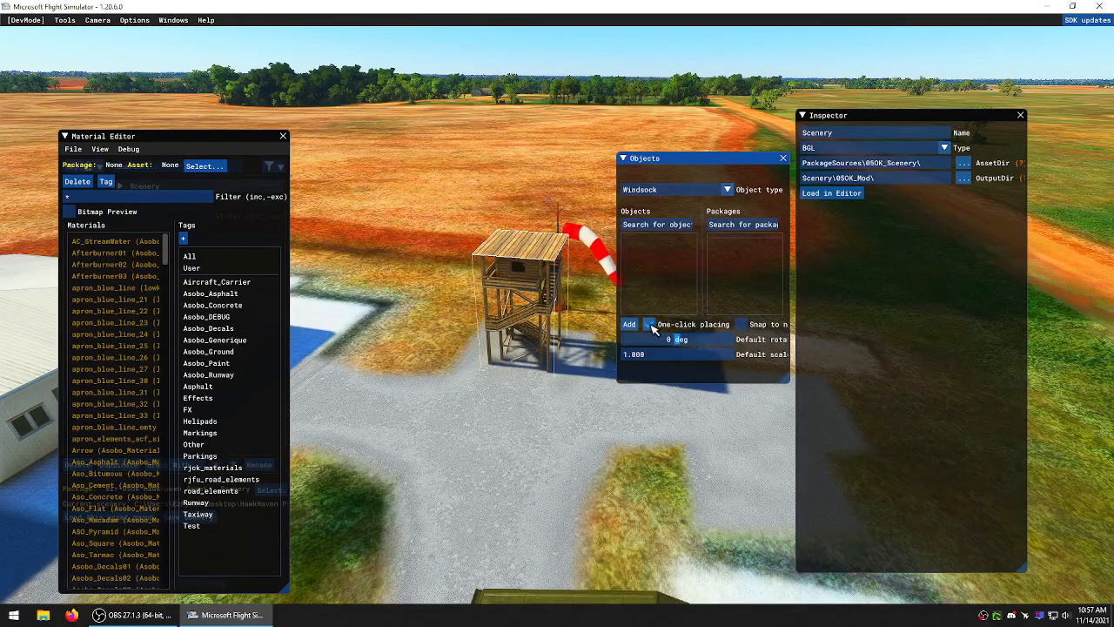
pyautogui.press('a')
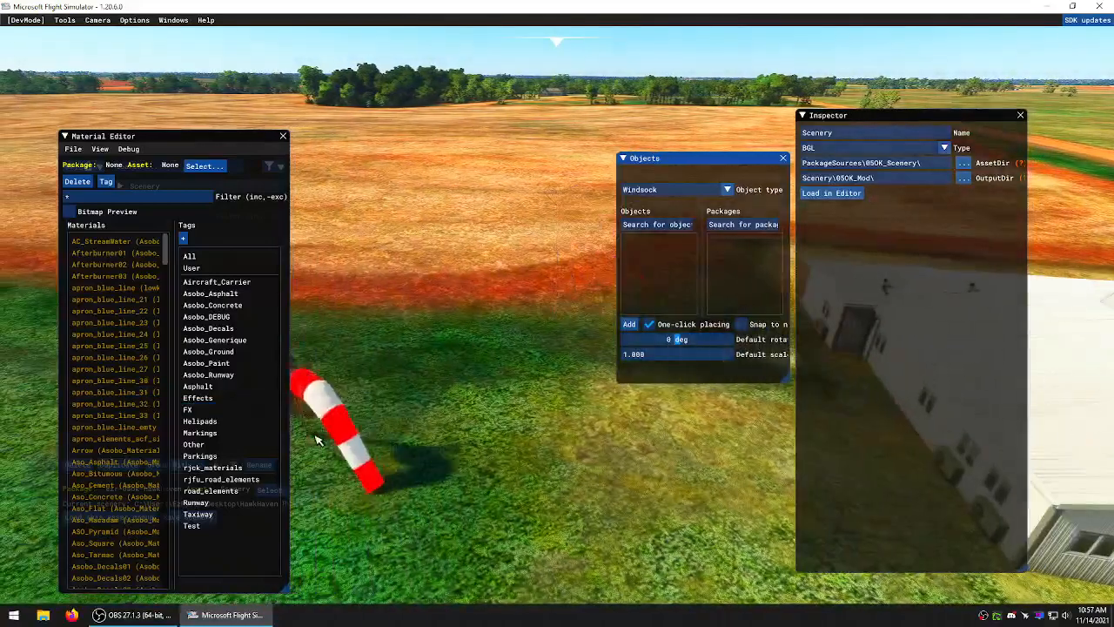
pyautogui.press('a')
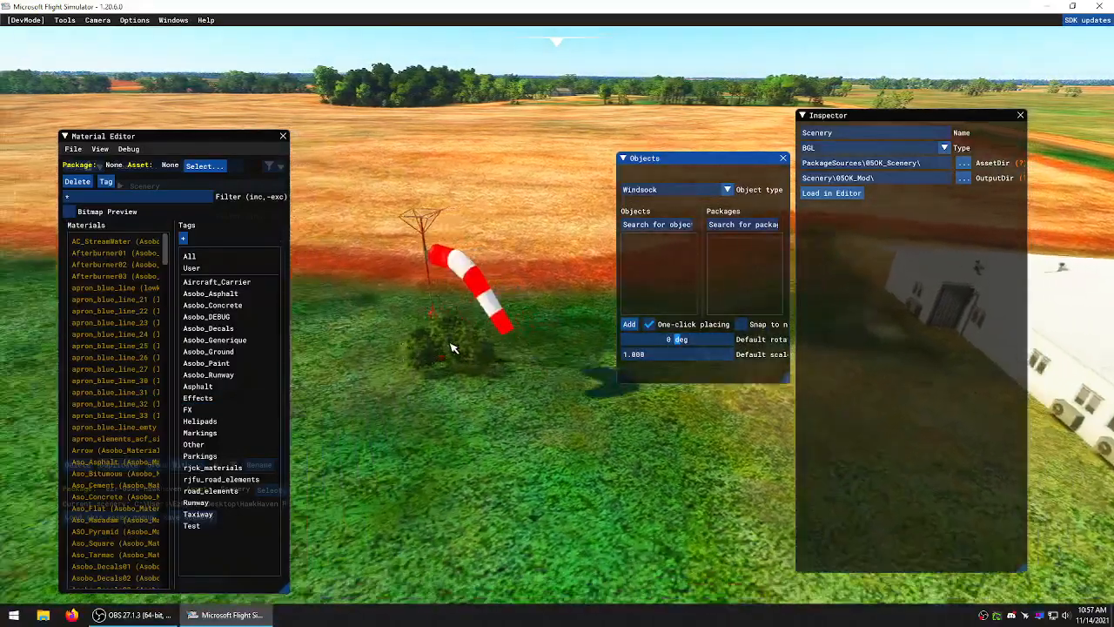
pyautogui.press('s')
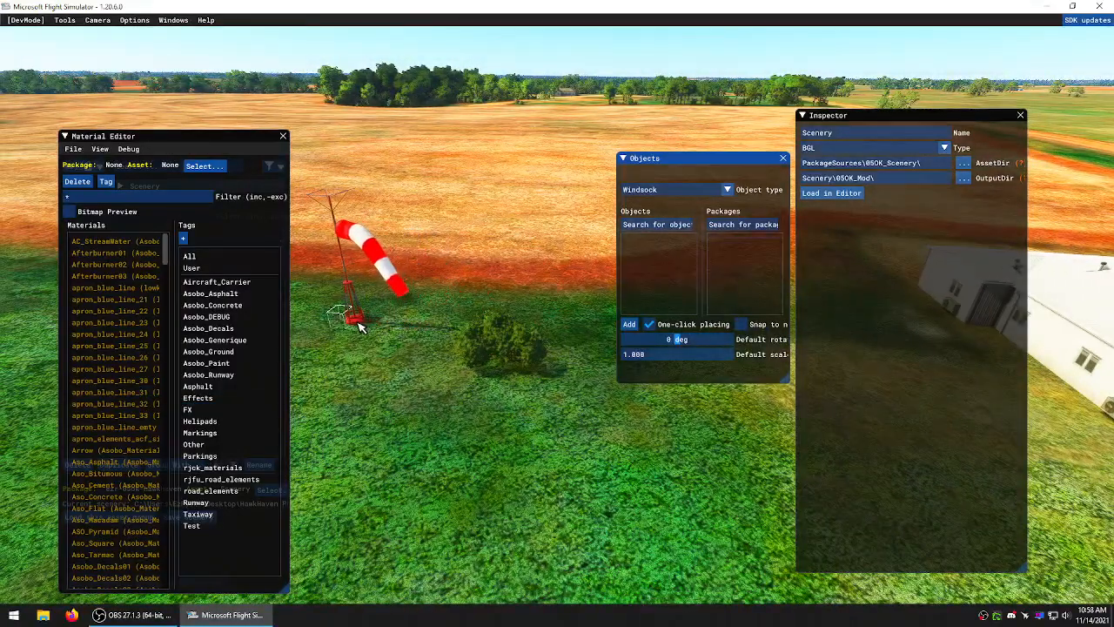
pyautogui.click(366, 324)
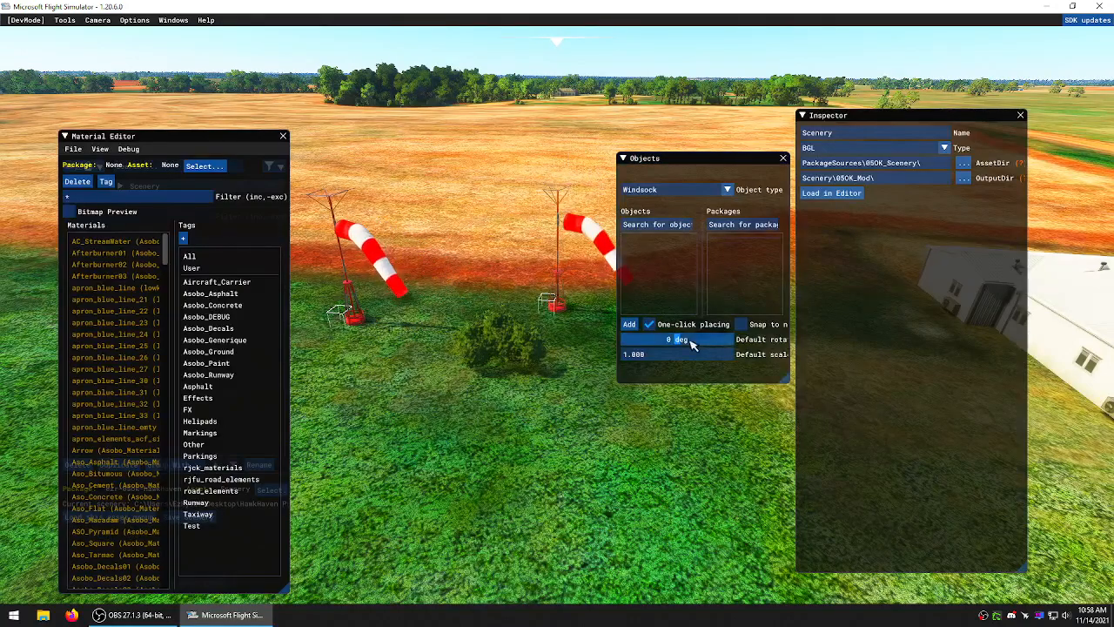
pyautogui.click(648, 323)
# - Return the view to the parked aircraft and bring up the Scenery Editor, cancelling its closing so the unsaved scenery stays loaded
pyautogui.press('d')
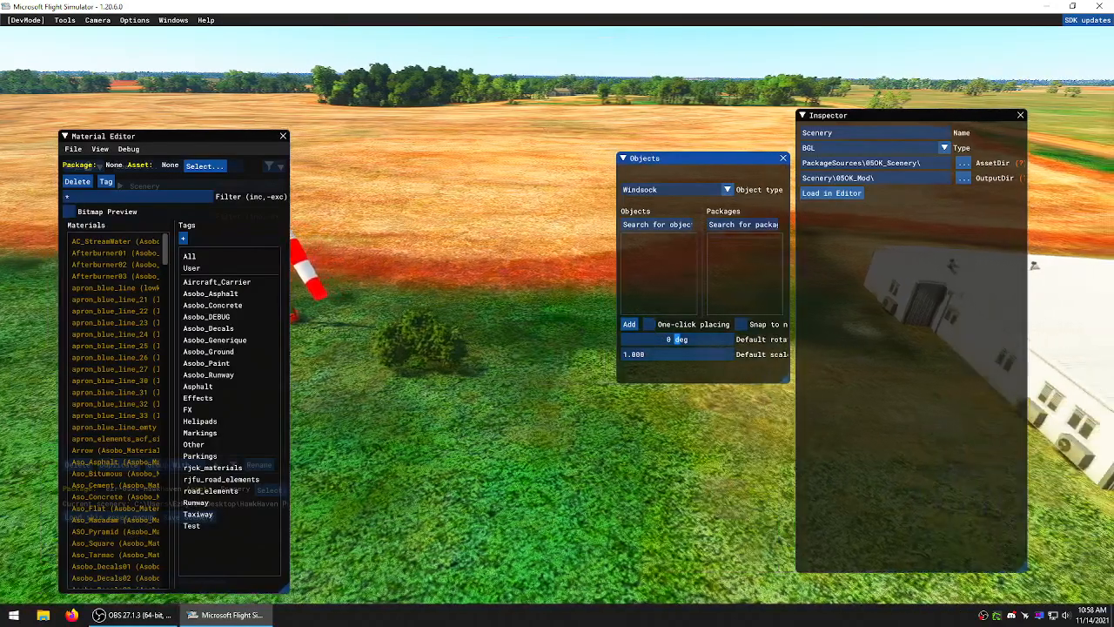
pyautogui.press('d')
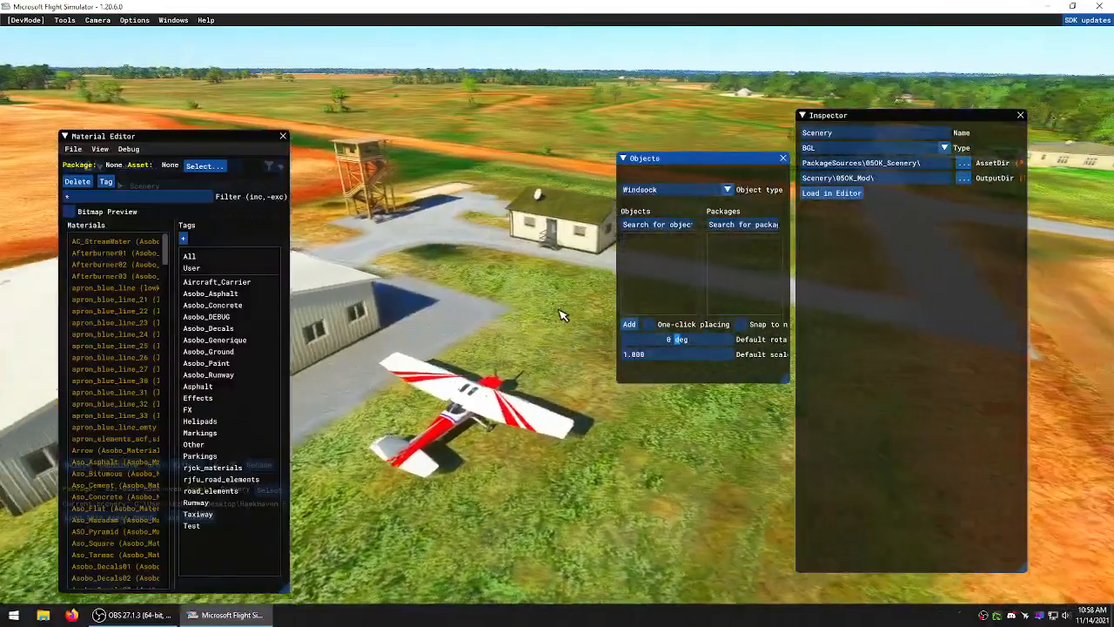
pyautogui.moveTo(558, 310); pyautogui.dragTo(559, 310, button='right')
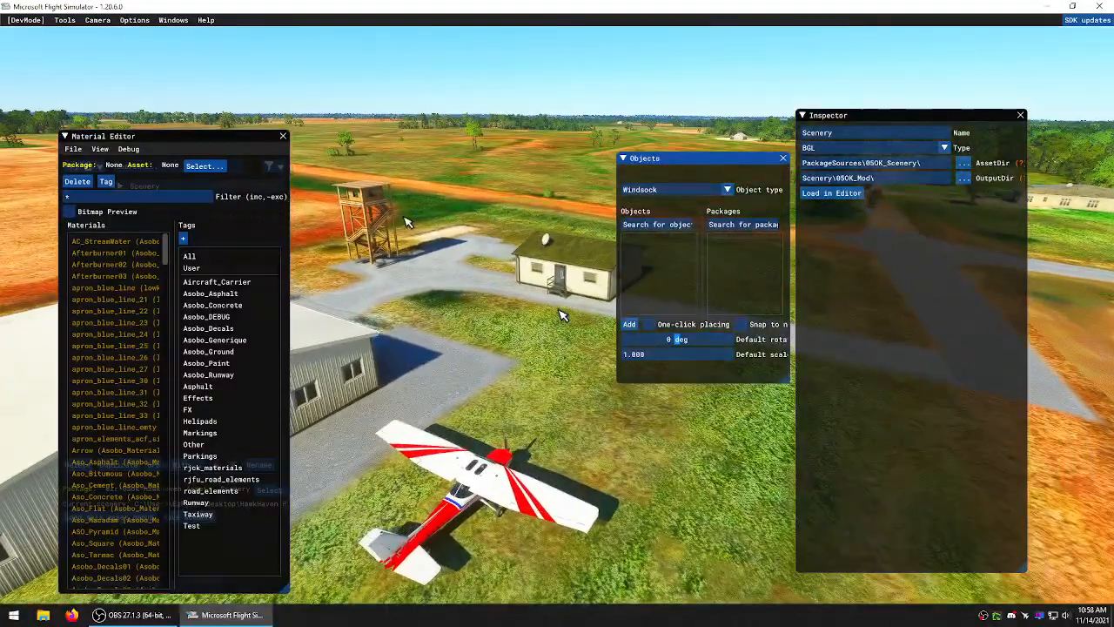
pyautogui.click(64, 20)
pyautogui.click(75, 49)
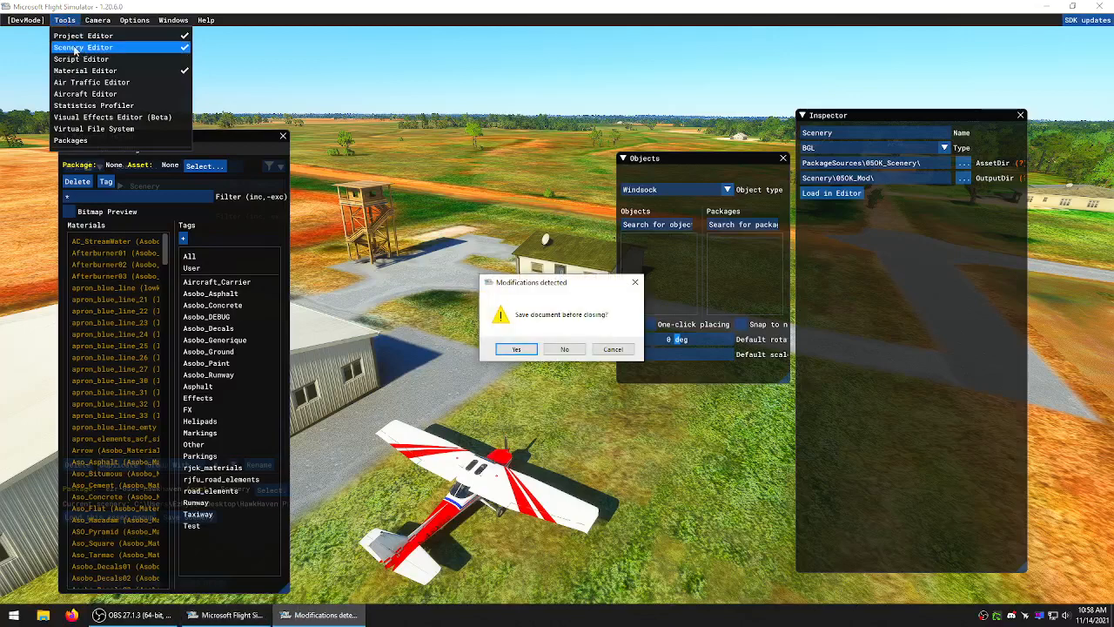
pyautogui.click(613, 349)
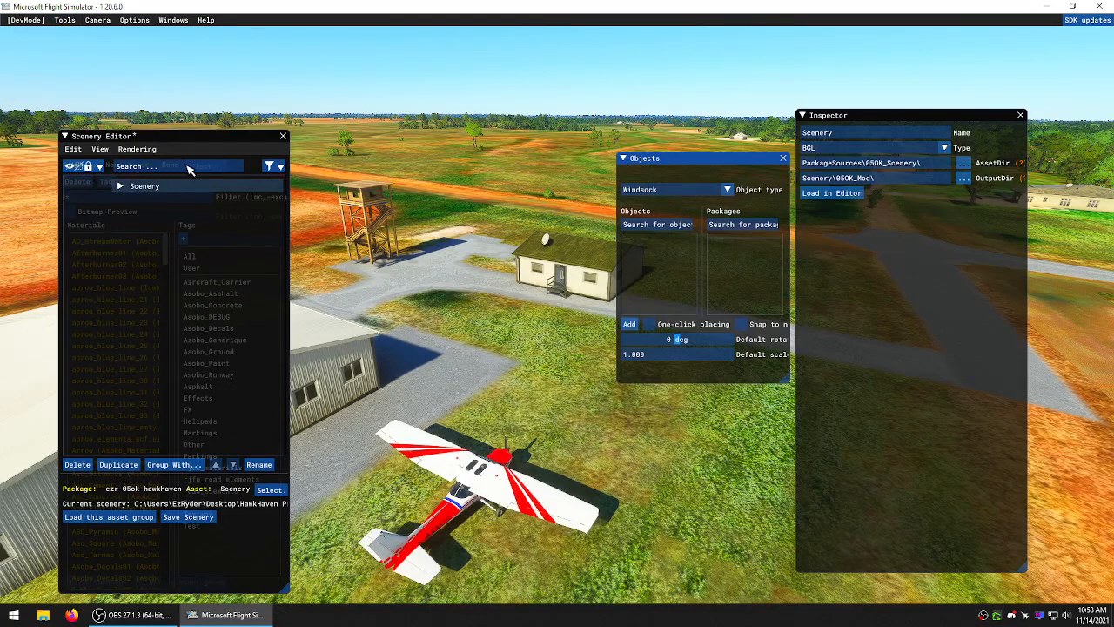
# - Undo the last scenery edit and arrange the Scenery Editor beside the Project Editor
pyautogui.click(77, 149)
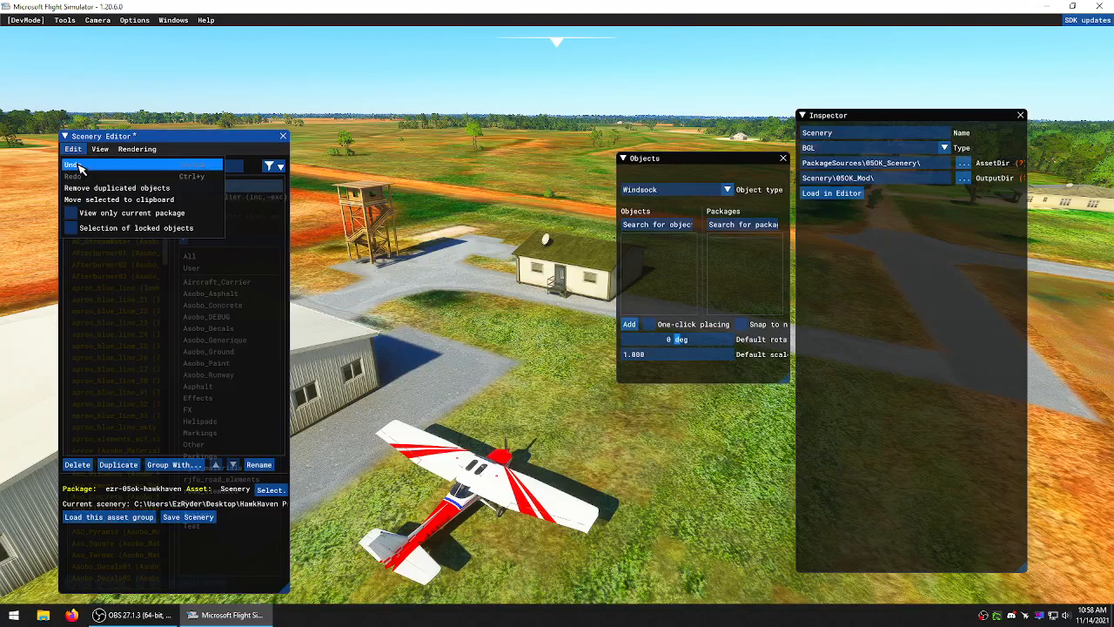
pyautogui.click(80, 165)
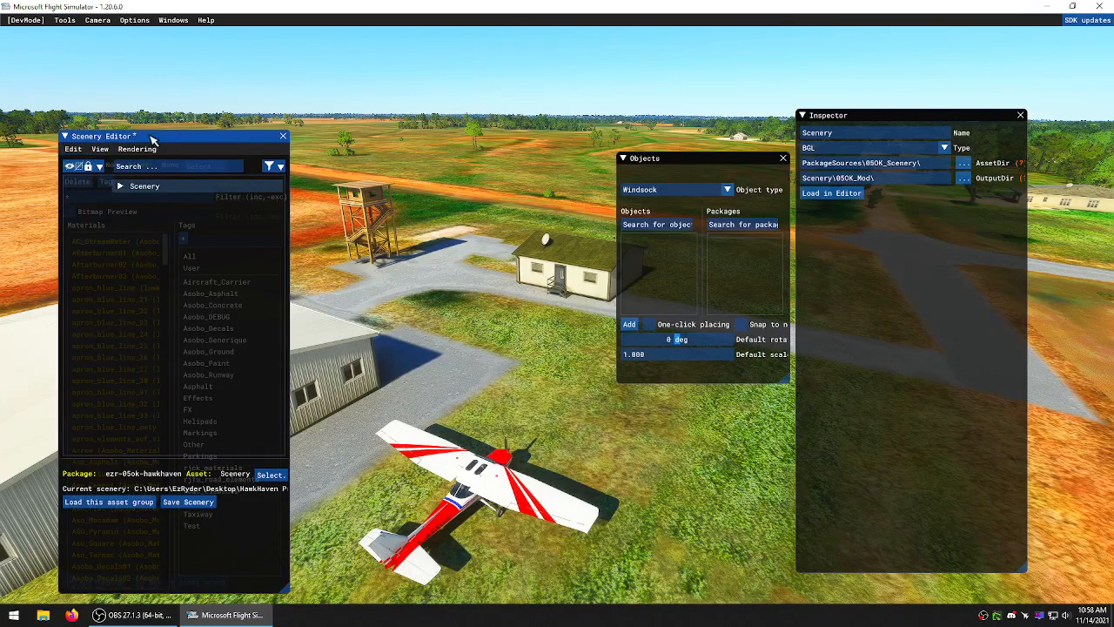
pyautogui.moveTo(150, 137); pyautogui.dragTo(407, 136)
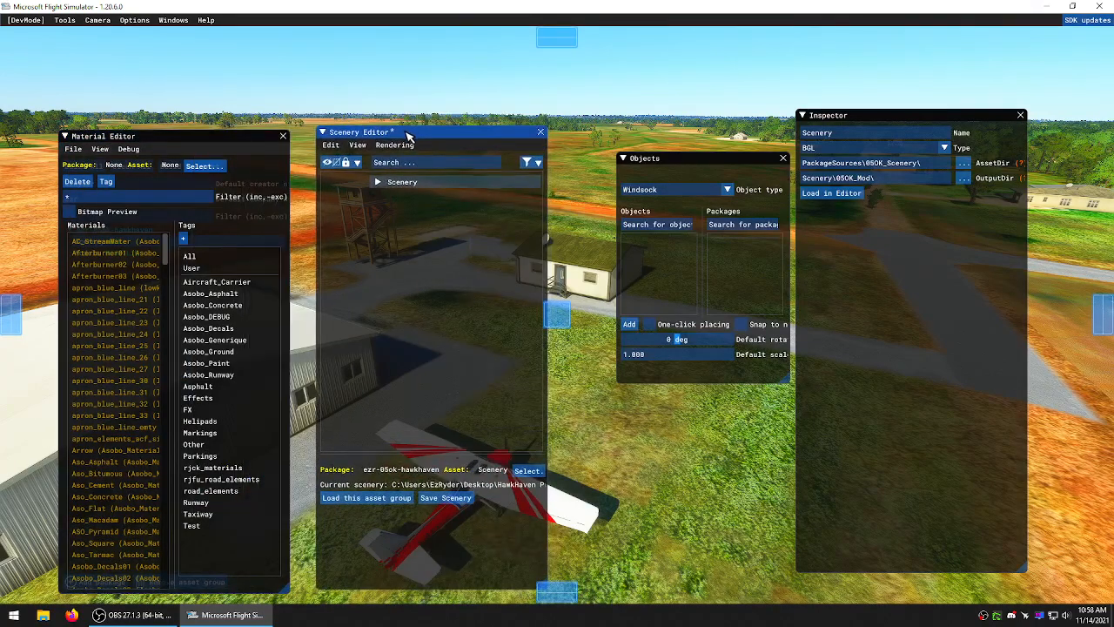
pyautogui.moveTo(237, 139); pyautogui.dragTo(0, 122)
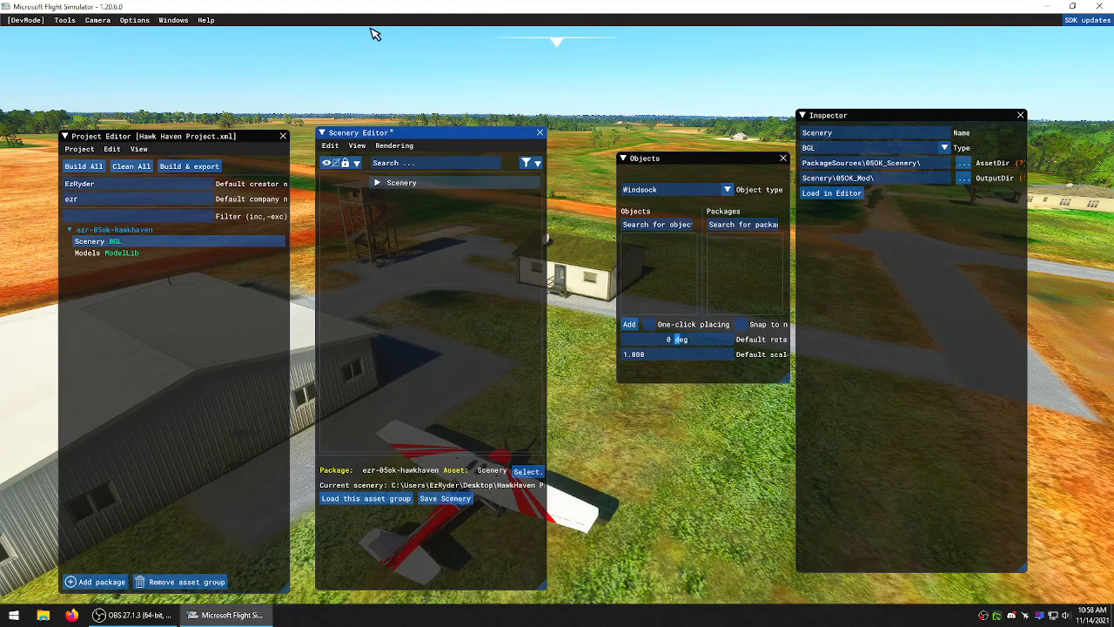
pyautogui.moveTo(409, 139); pyautogui.dragTo(108, 113)
pyautogui.moveTo(185, 118); pyautogui.dragTo(490, 107)
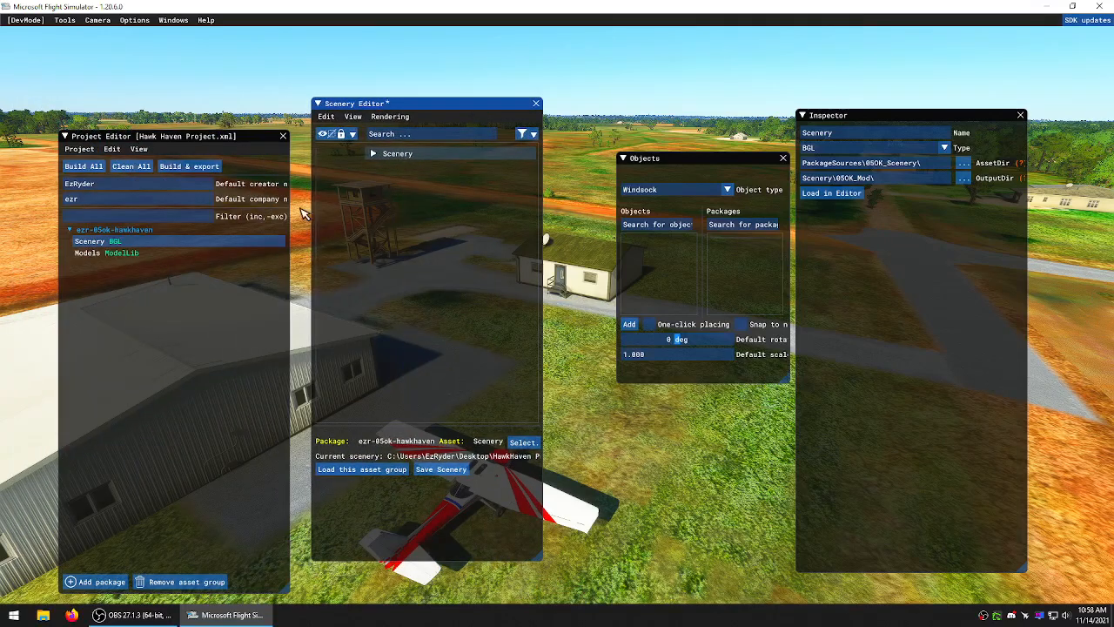
# - Reload the Scenery asset group in the editor, and close the Project Editor and the Scenery Editor
pyautogui.click(833, 195)
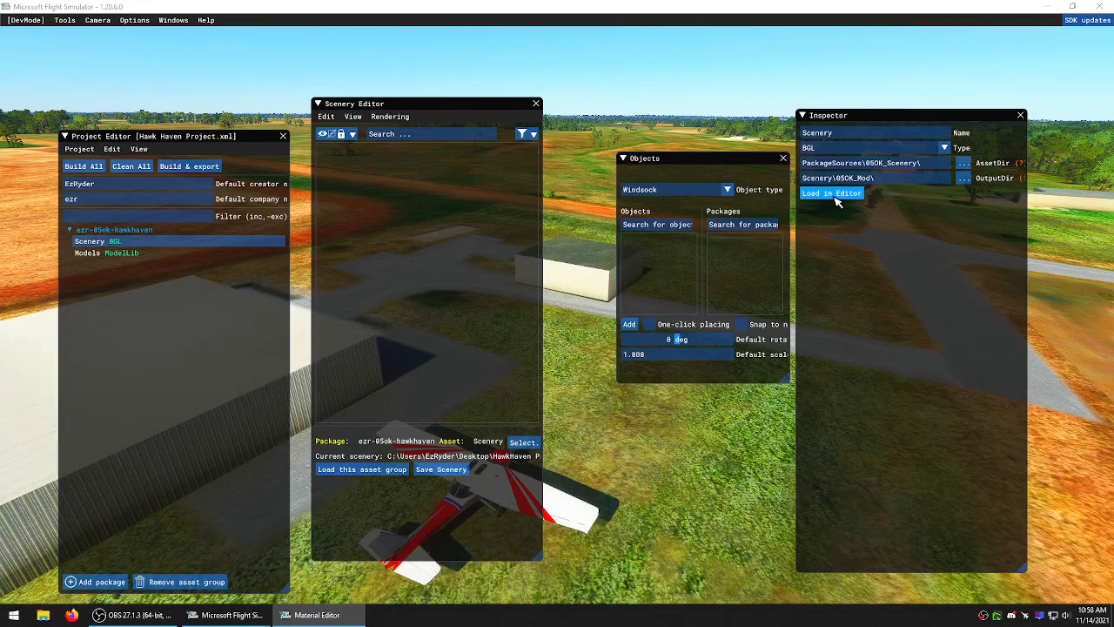
pyautogui.click(283, 136)
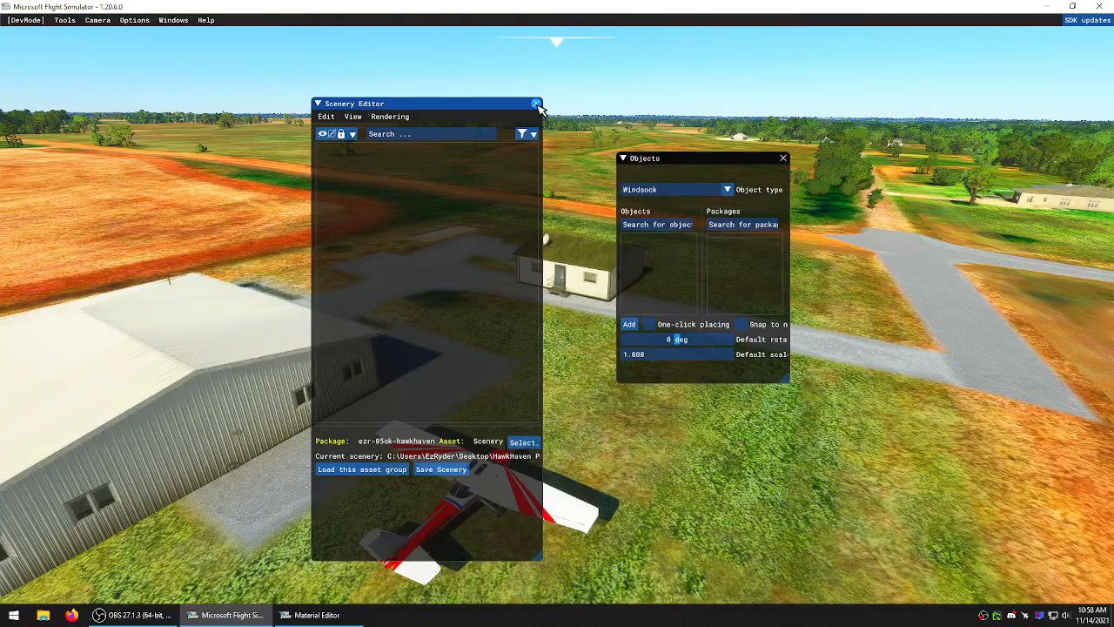
pyautogui.click(536, 104)
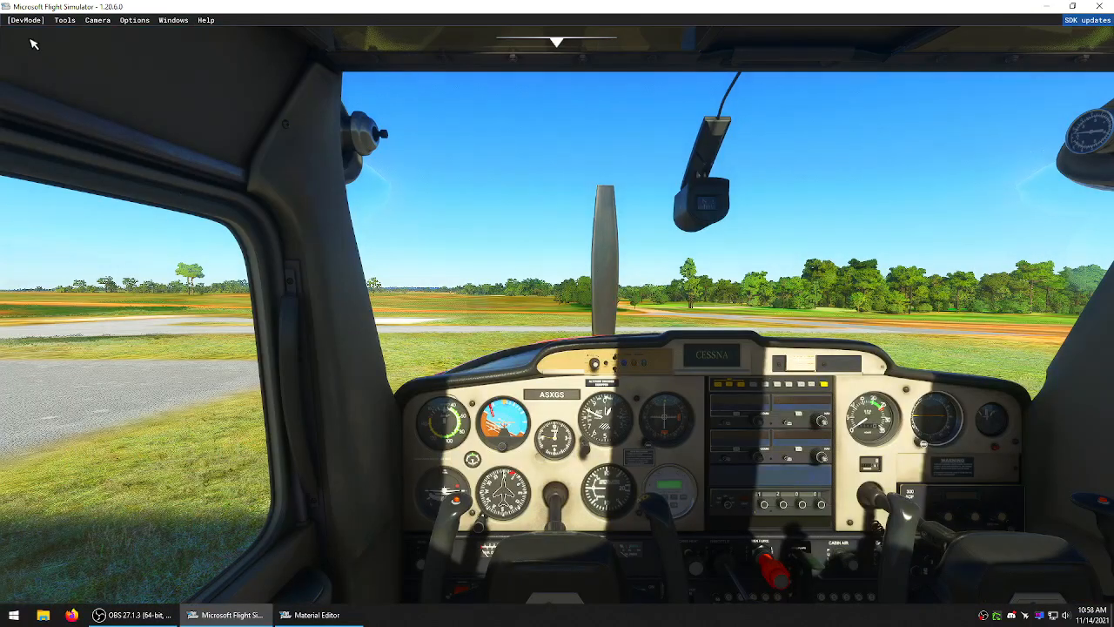
# - Open Hawk Haven Project.xml from the HawkHaven Project folder and load its Scenery BGL asset group in the editor
pyautogui.click(26, 21)
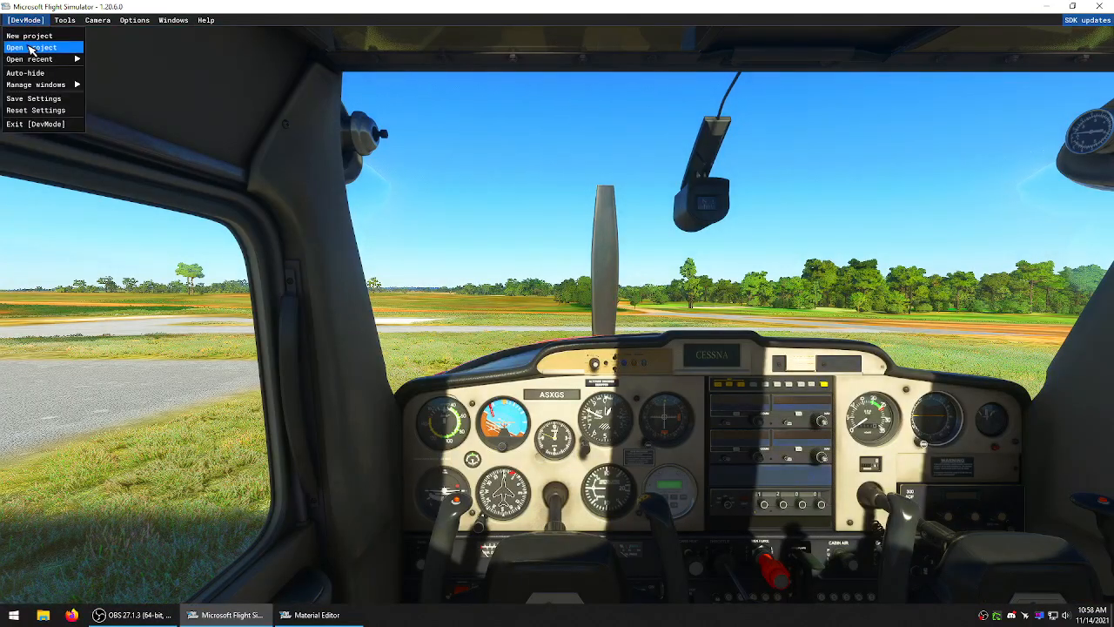
pyautogui.click(30, 47)
pyautogui.click(316, 105)
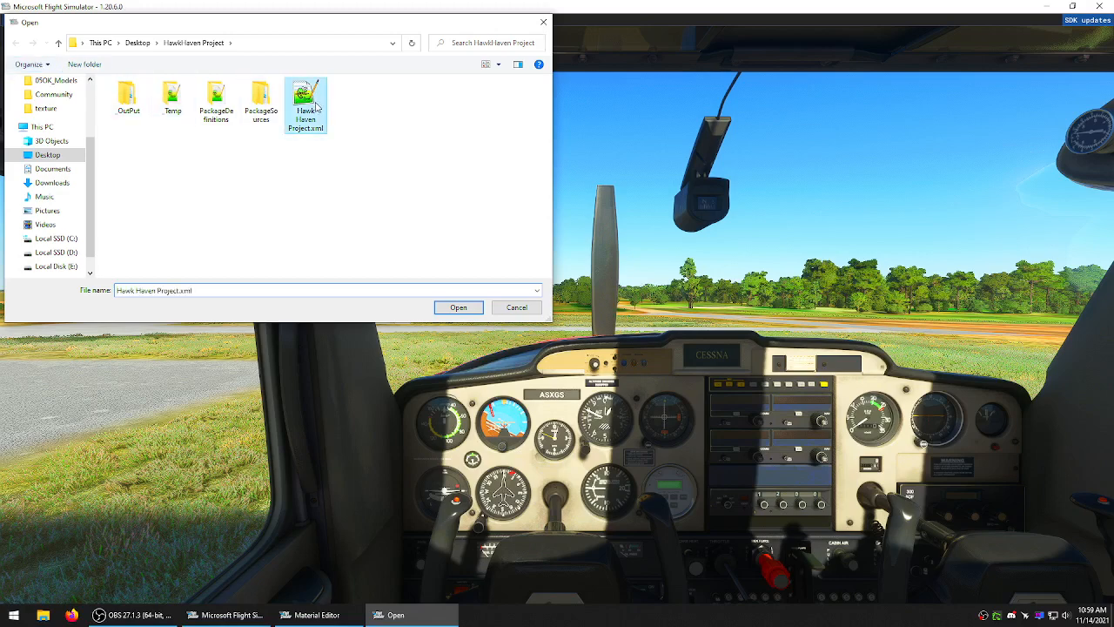
pyautogui.click(459, 307)
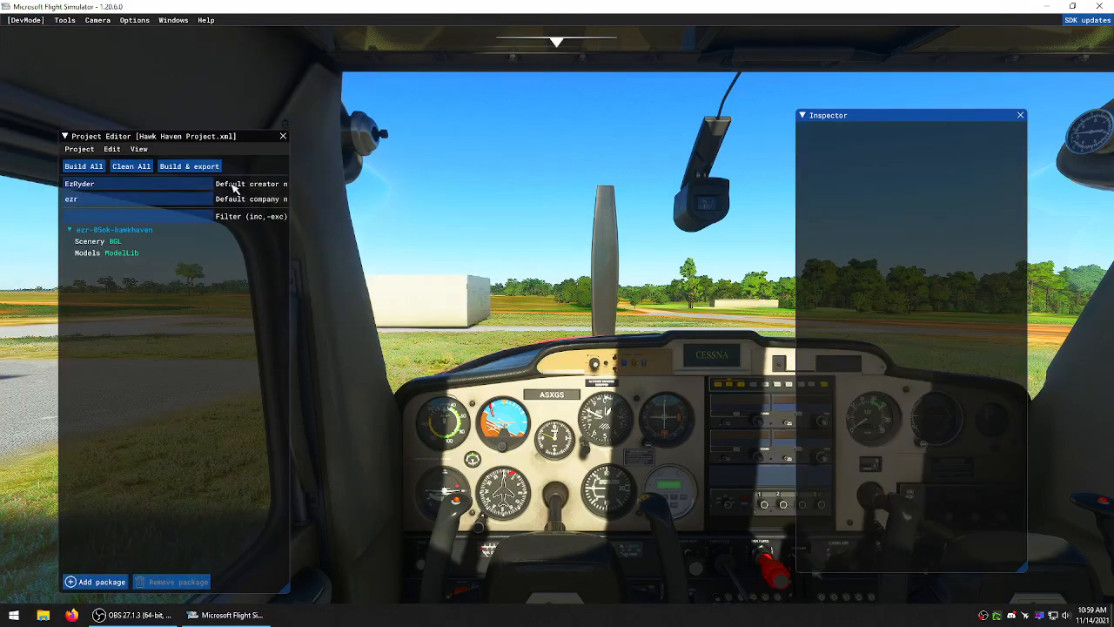
pyautogui.click(89, 241)
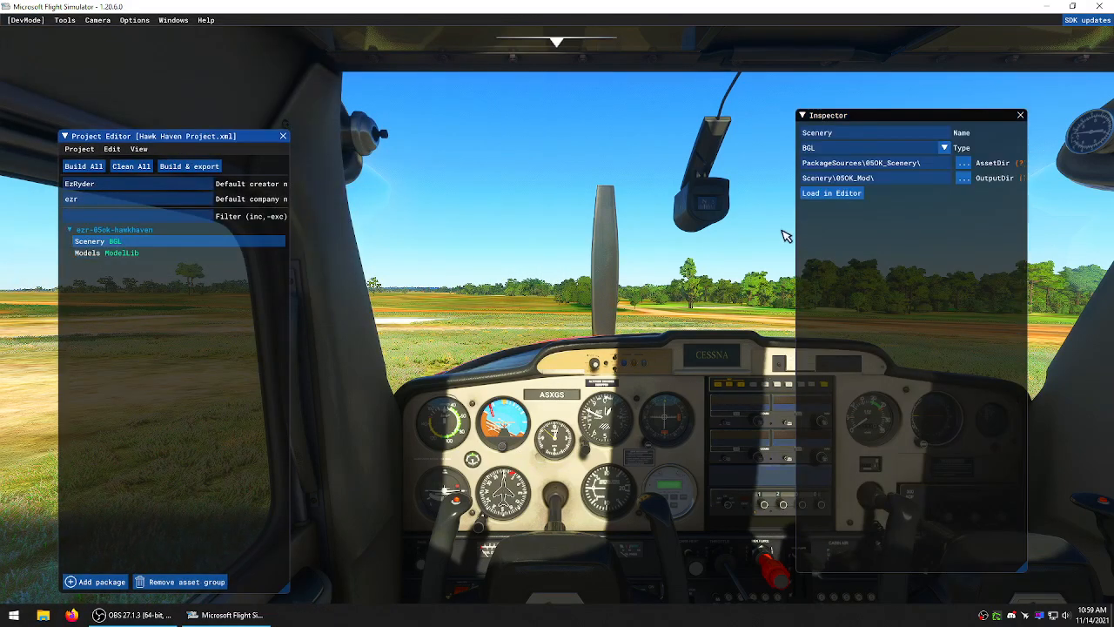
pyautogui.click(829, 193)
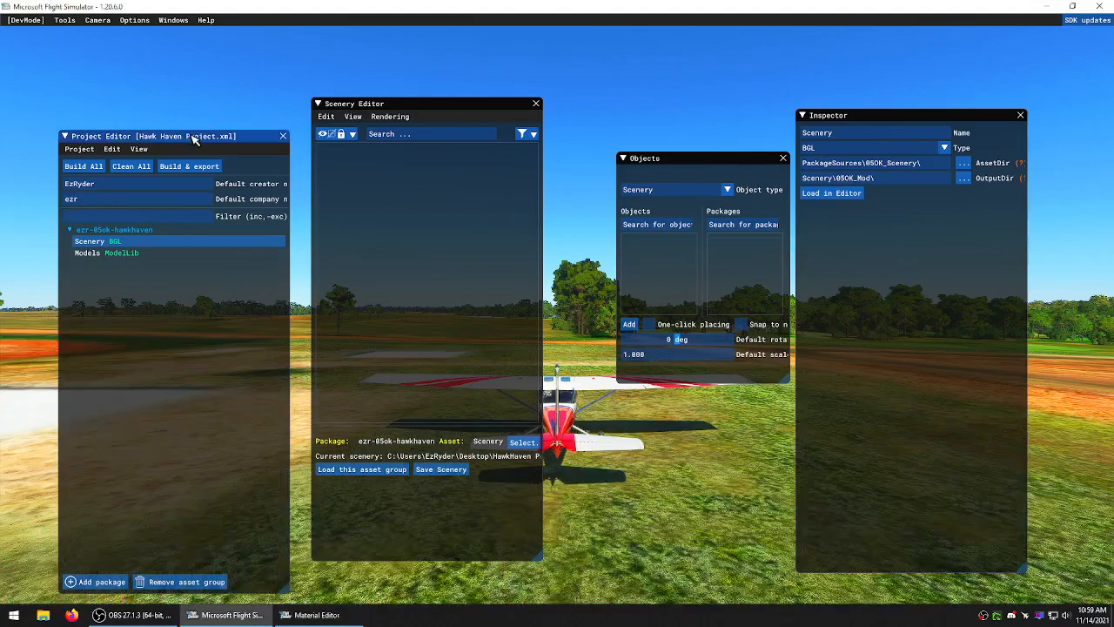
# - Rearrange the Project Editor and Scenery Editor so both are reachable, and reload the Scenery asset group in the editor
pyautogui.moveTo(173, 137); pyautogui.dragTo(186, 99)
pyautogui.moveTo(376, 105); pyautogui.dragTo(59, 83)
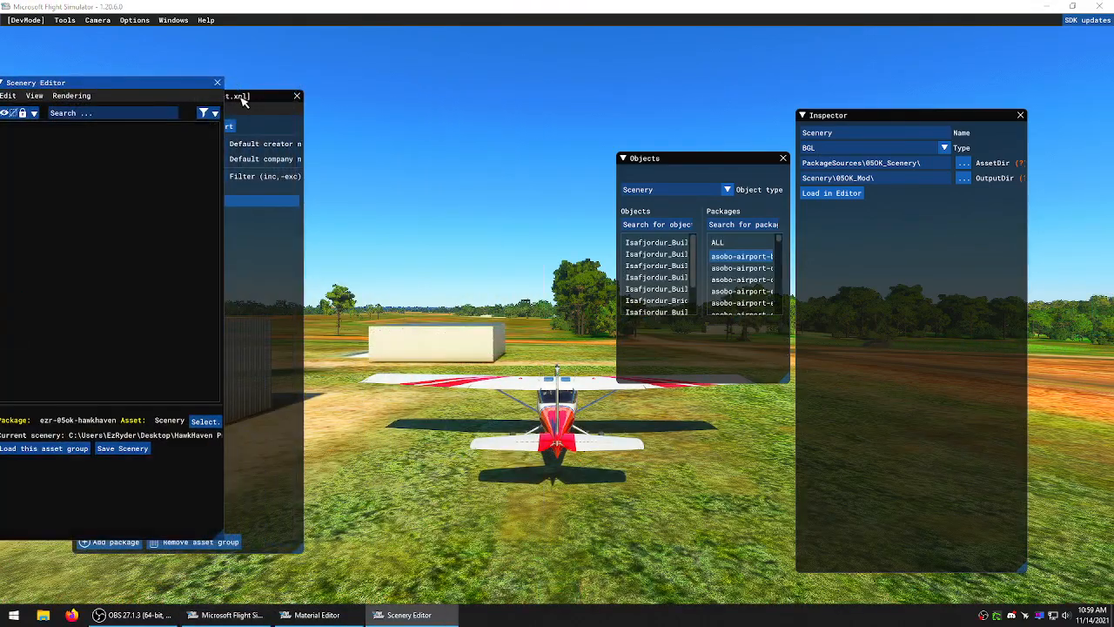
pyautogui.moveTo(149, 77); pyautogui.dragTo(172, 67)
pyautogui.moveTo(262, 97); pyautogui.dragTo(300, 135)
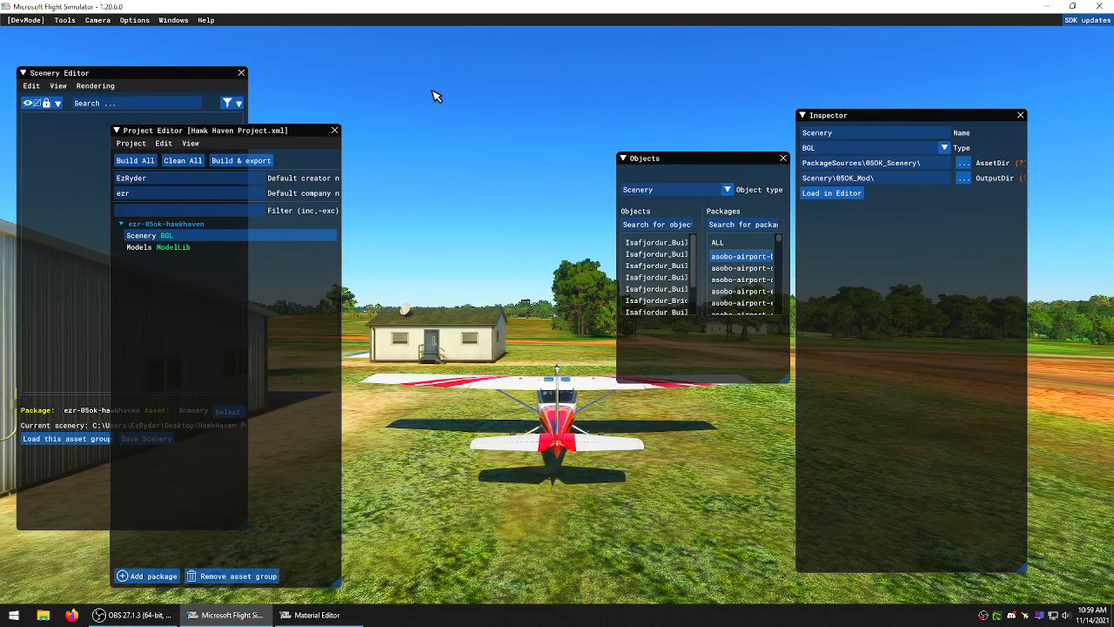
pyautogui.click(830, 194)
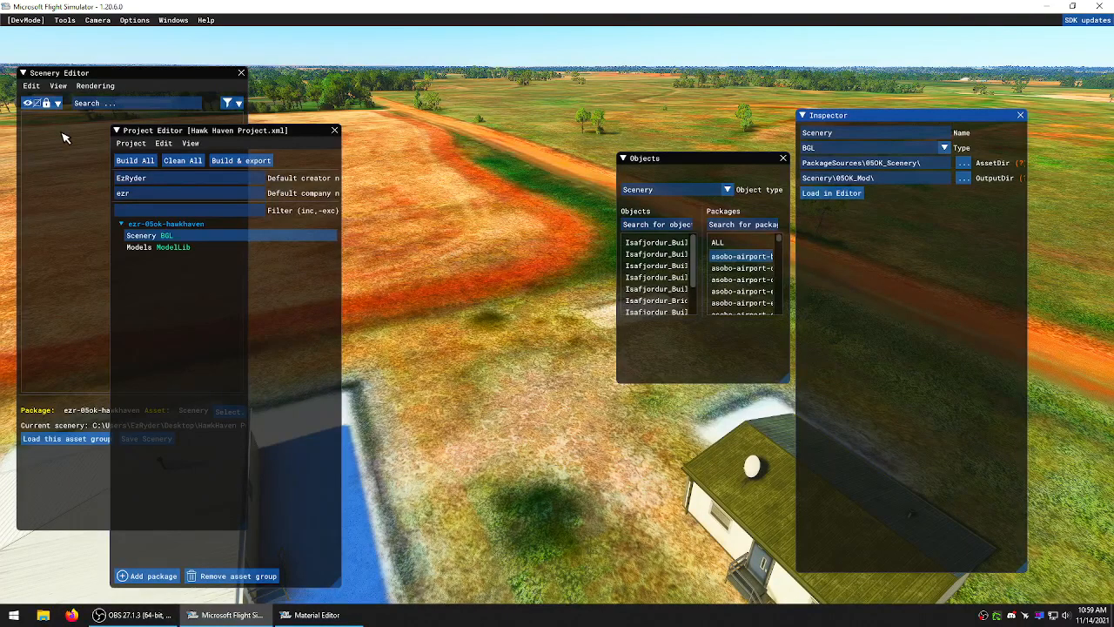
pyautogui.click(831, 194)
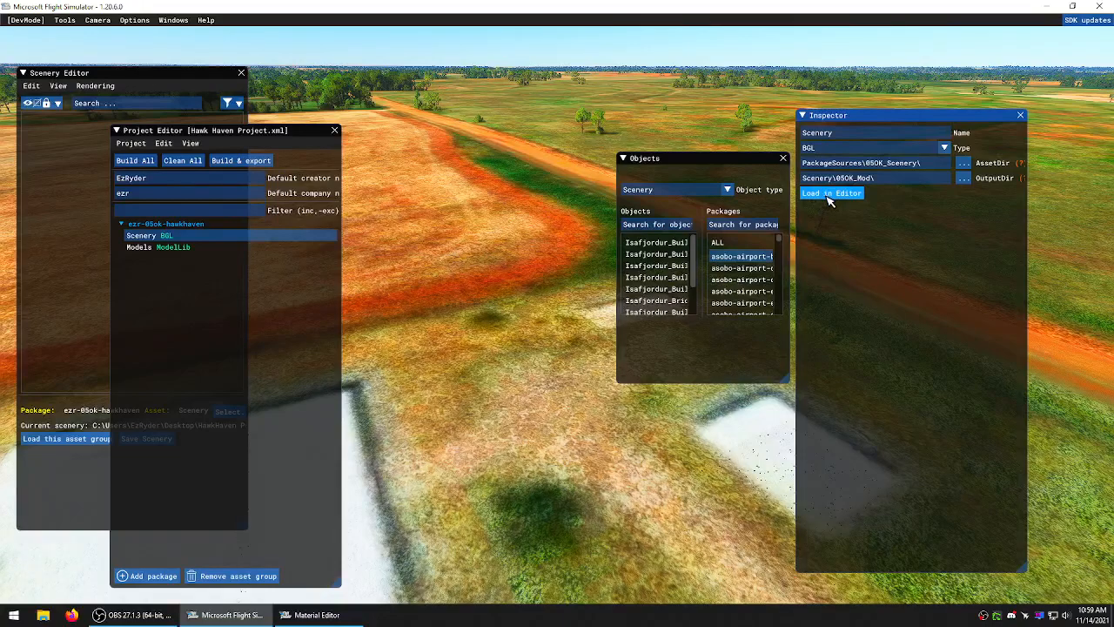
# - Filter the object packages by "ezr" and select the ezr-05ok-hawkhaven package
pyautogui.click(722, 243)
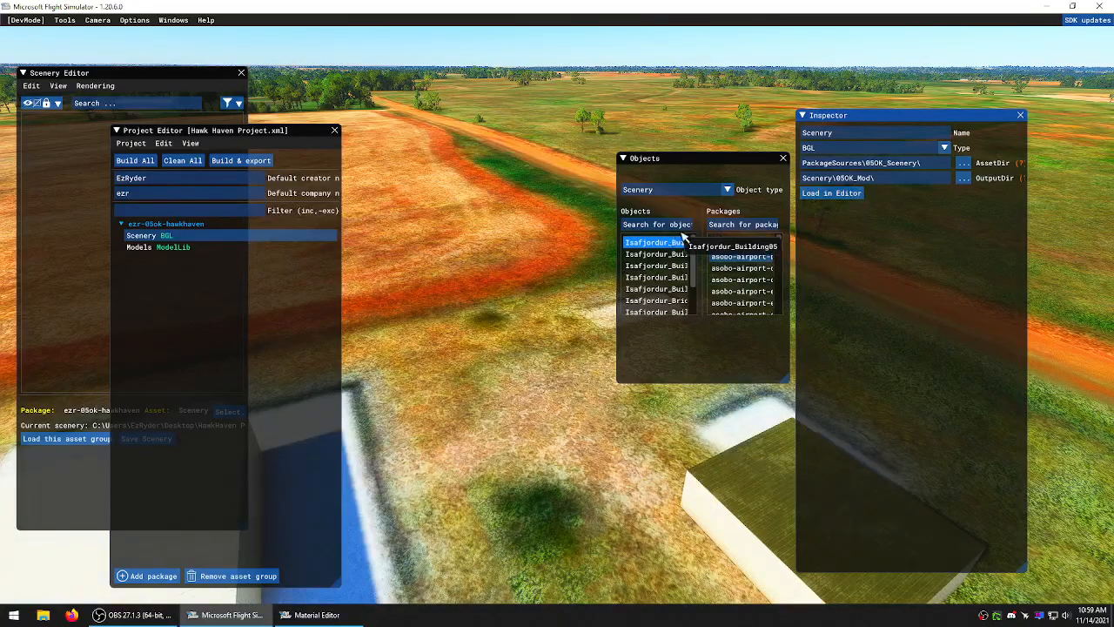
pyautogui.click(734, 224)
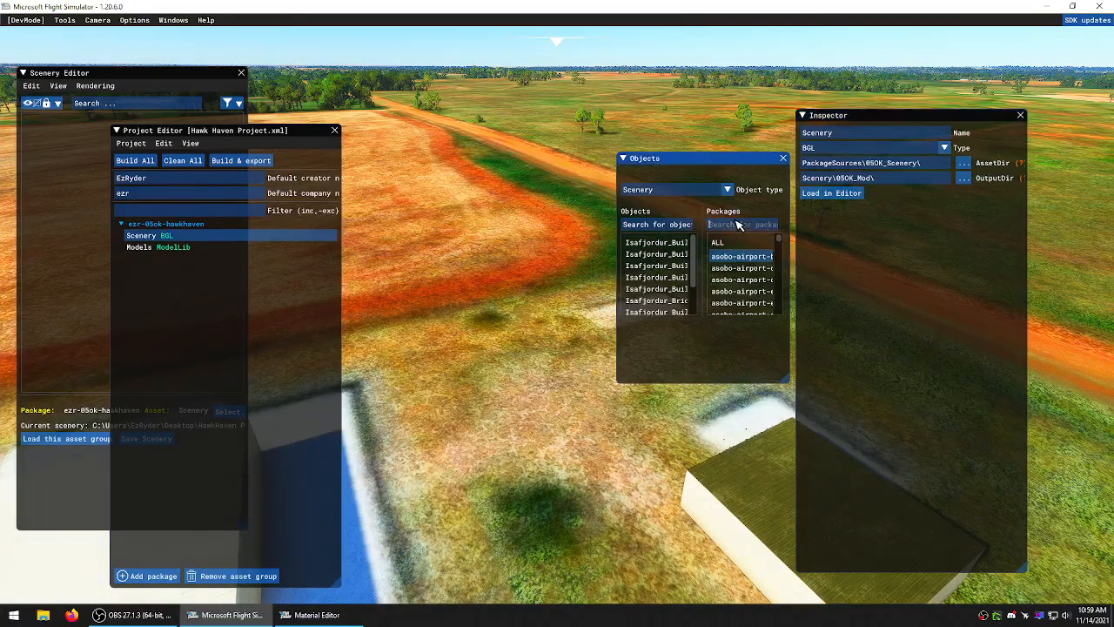
pyautogui.click(655, 224)
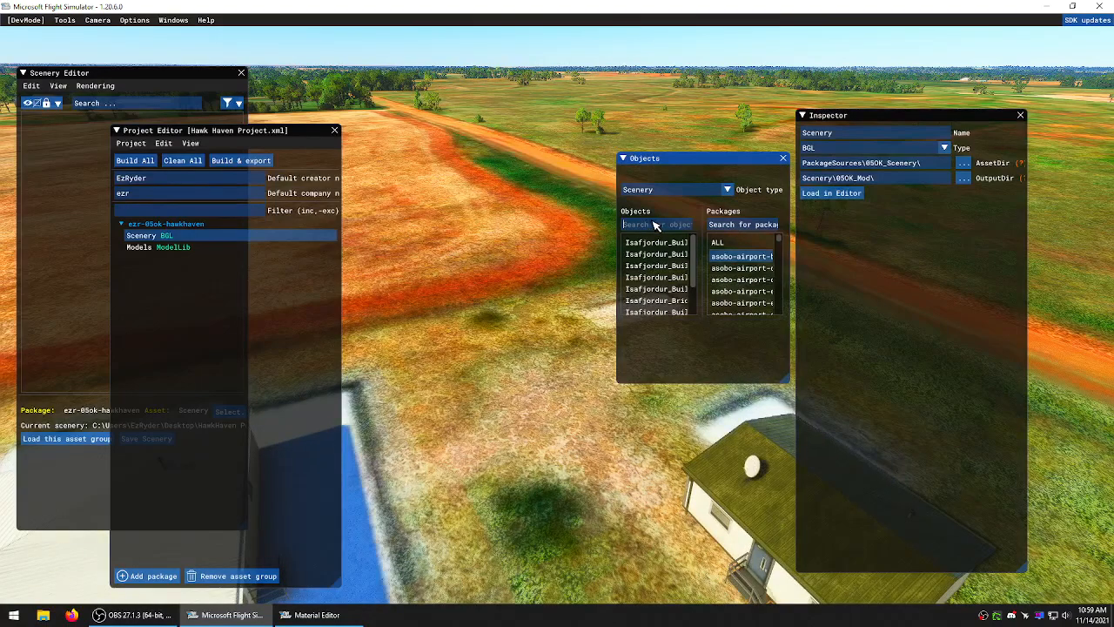
pyautogui.click(732, 224)
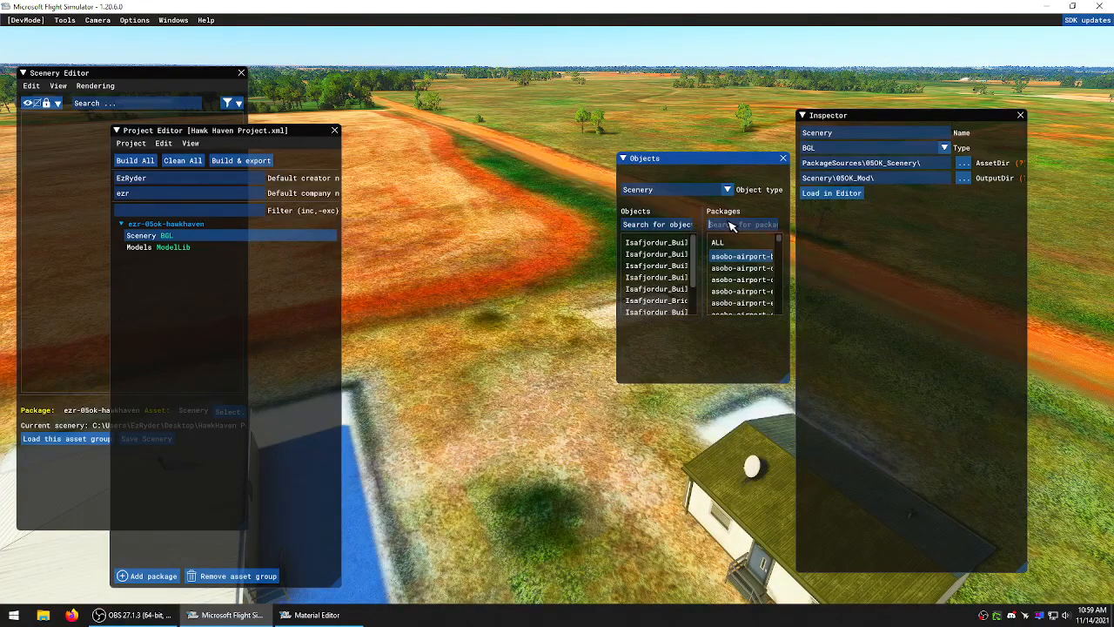
pyautogui.write('ezr')
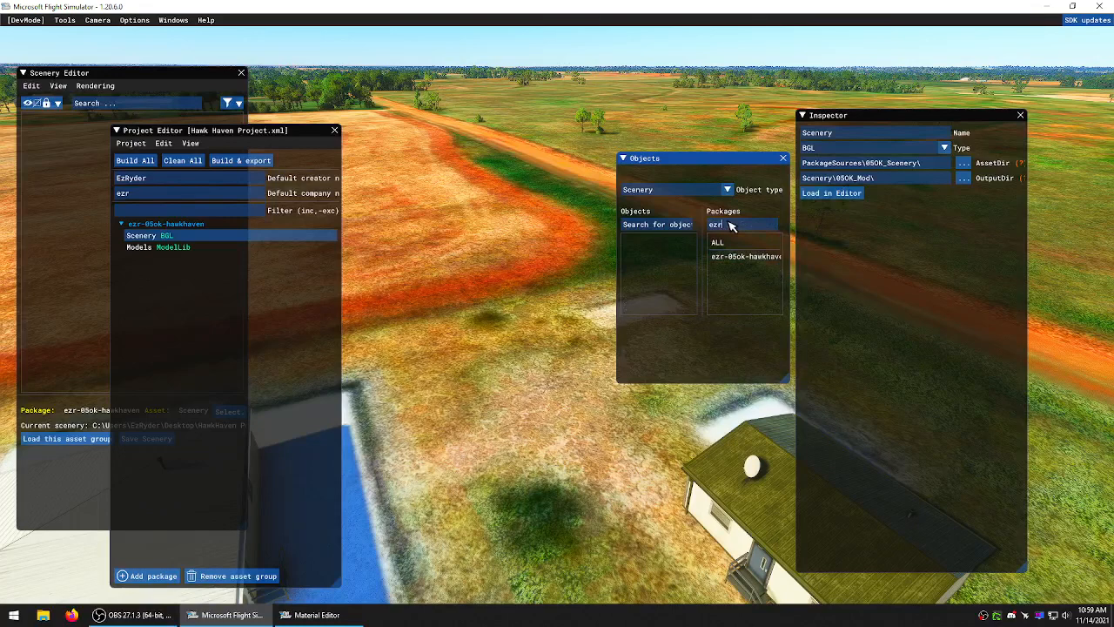
pyautogui.click(729, 255)
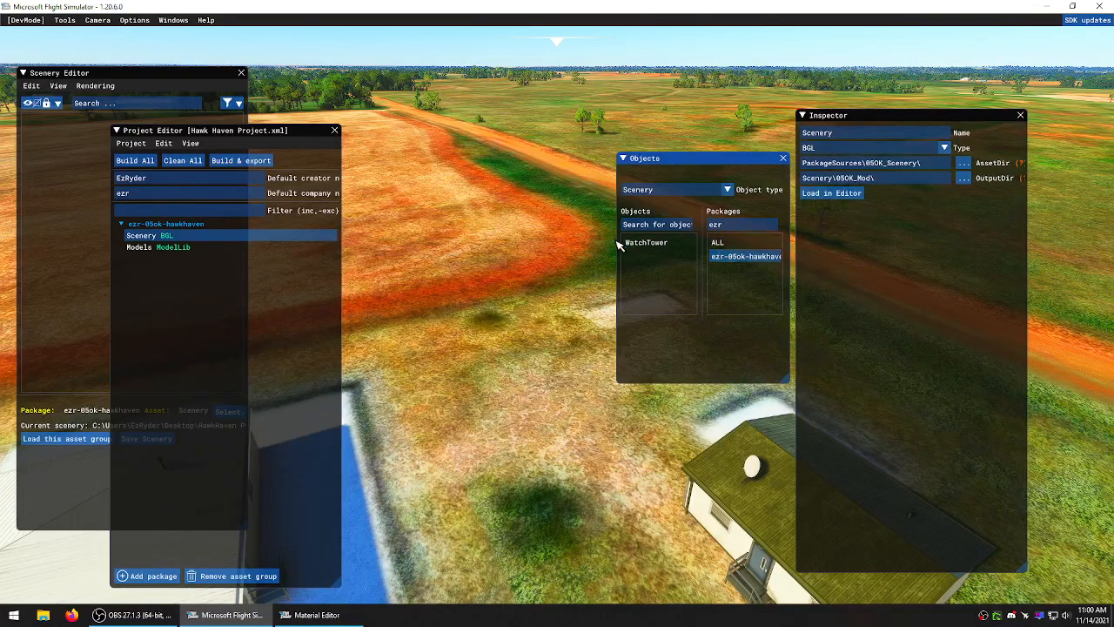
# - Place one WatchTower with one-click placing on the open ground between the two buildings near the field, and turn one-click placing off
pyautogui.click(644, 242)
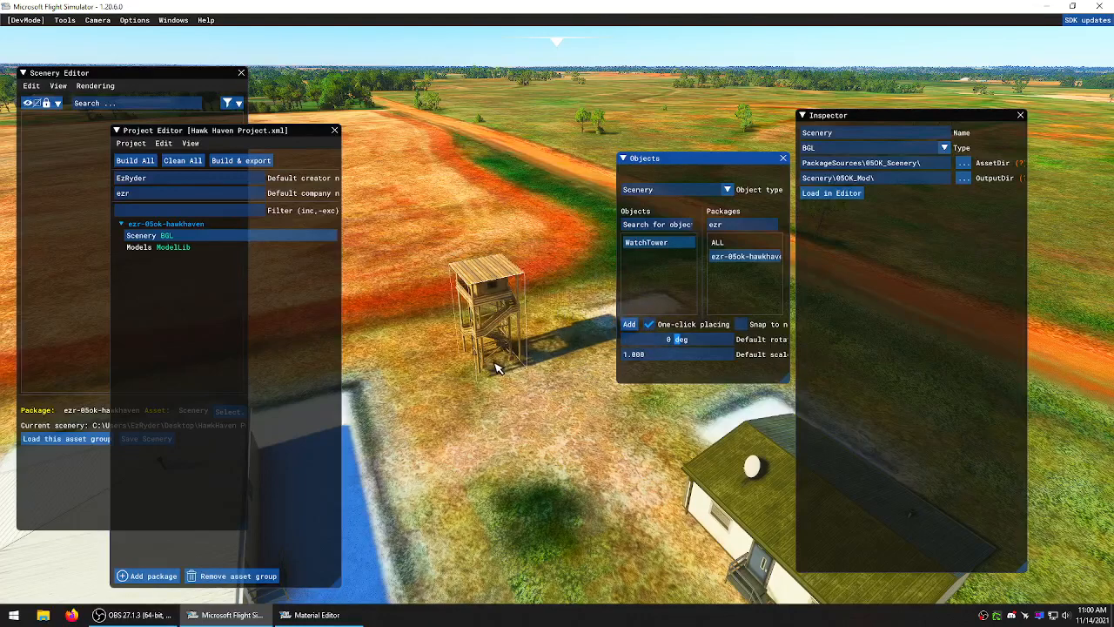
pyautogui.click(505, 363)
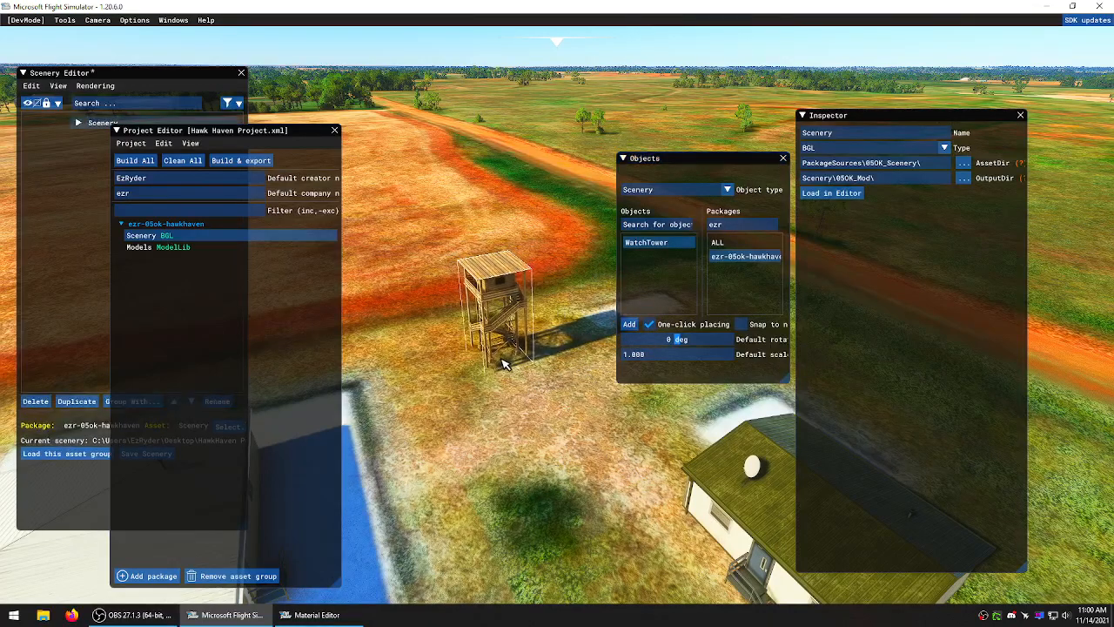
pyautogui.click(667, 324)
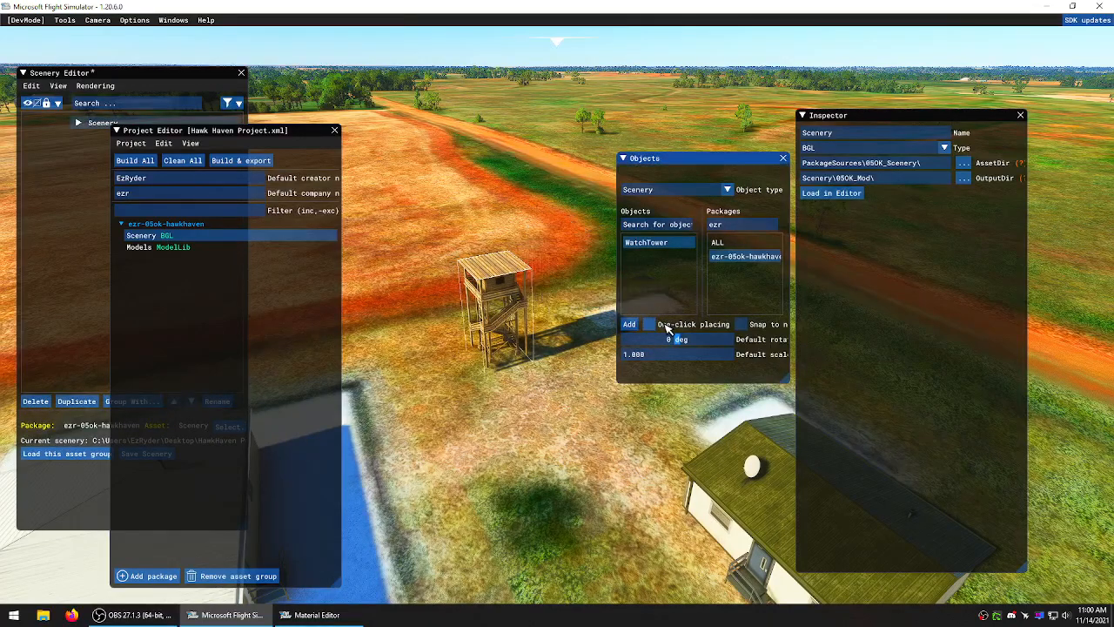
# - Set the object type to Windsock, place one with one-click placing on the grass beside the bushes near the hangar, and turn one-click placing off
pyautogui.click(725, 189)
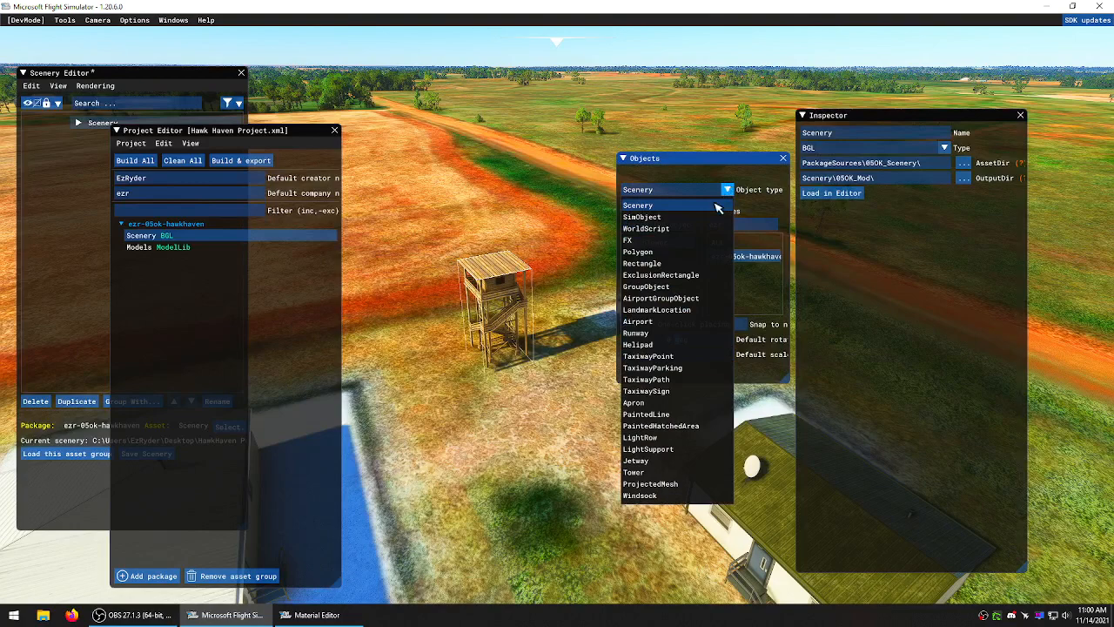
pyautogui.click(648, 496)
pyautogui.click(648, 323)
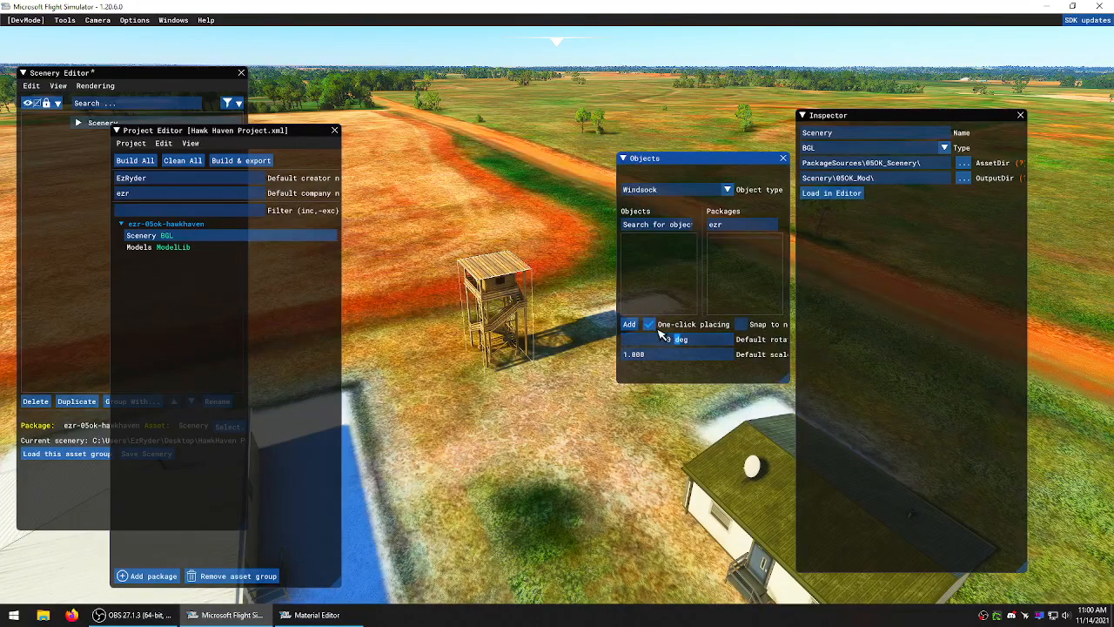
pyautogui.press('a')
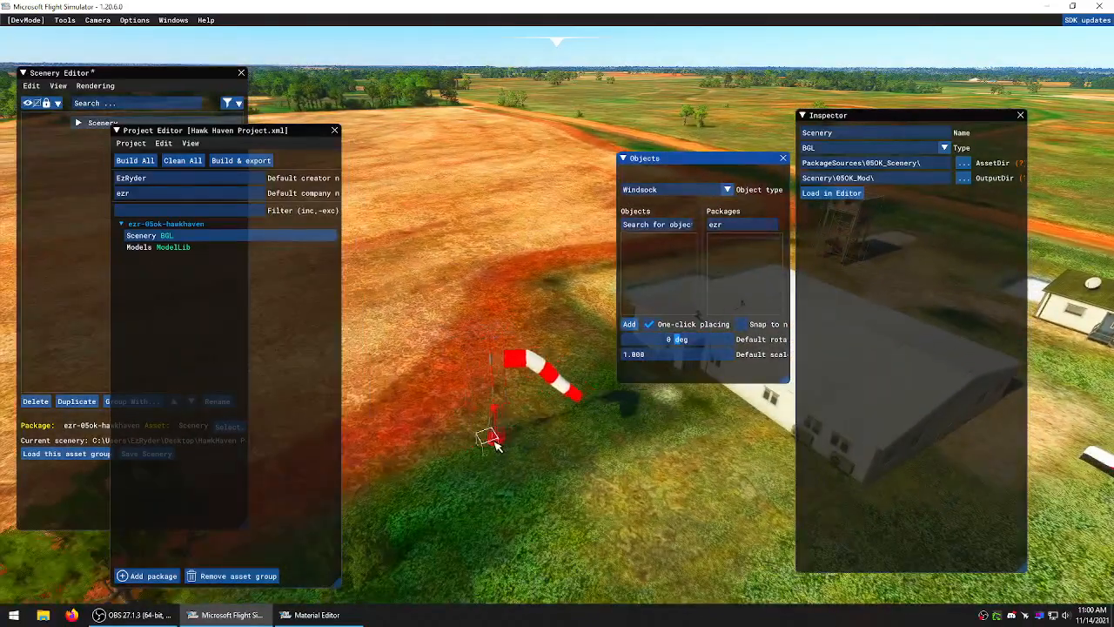
pyautogui.press('s')
pyautogui.press('a')
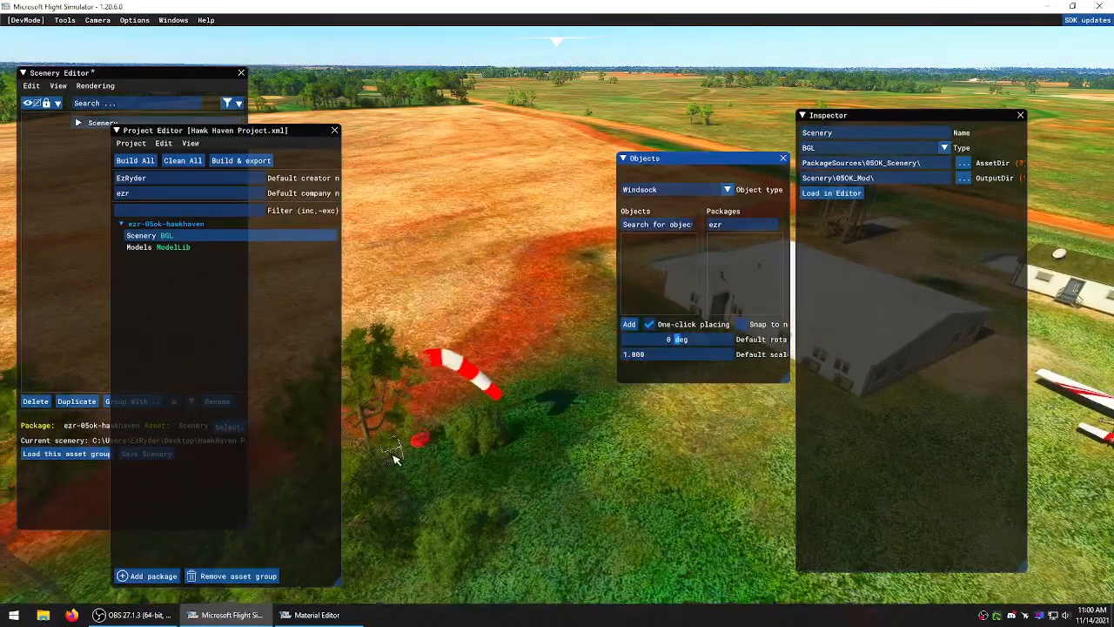
pyautogui.press('w')
pyautogui.press('s')
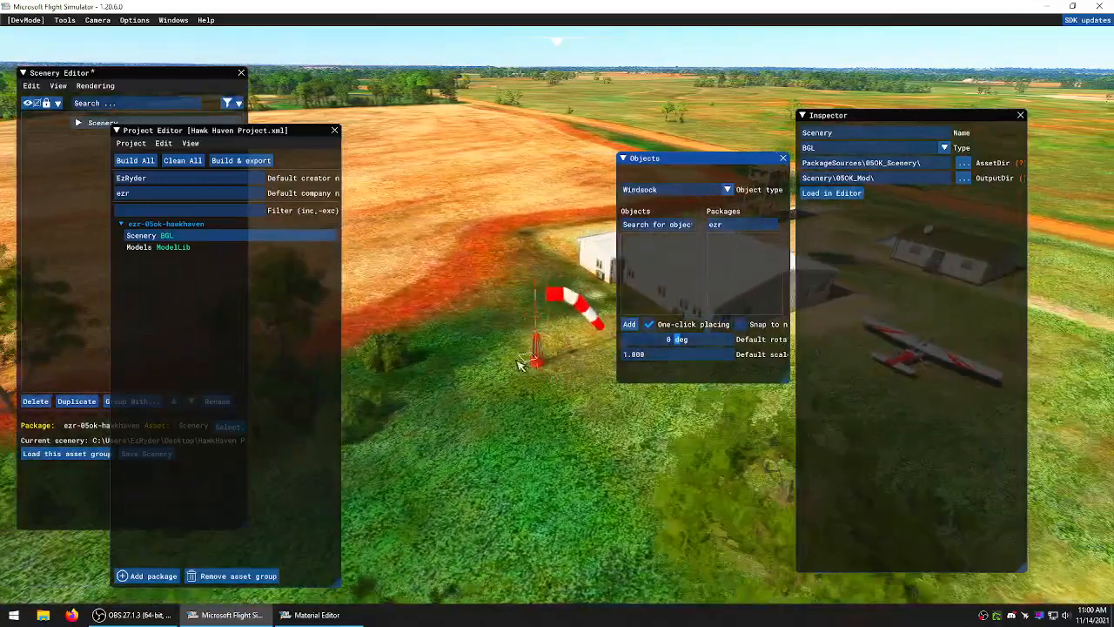
pyautogui.click(497, 396)
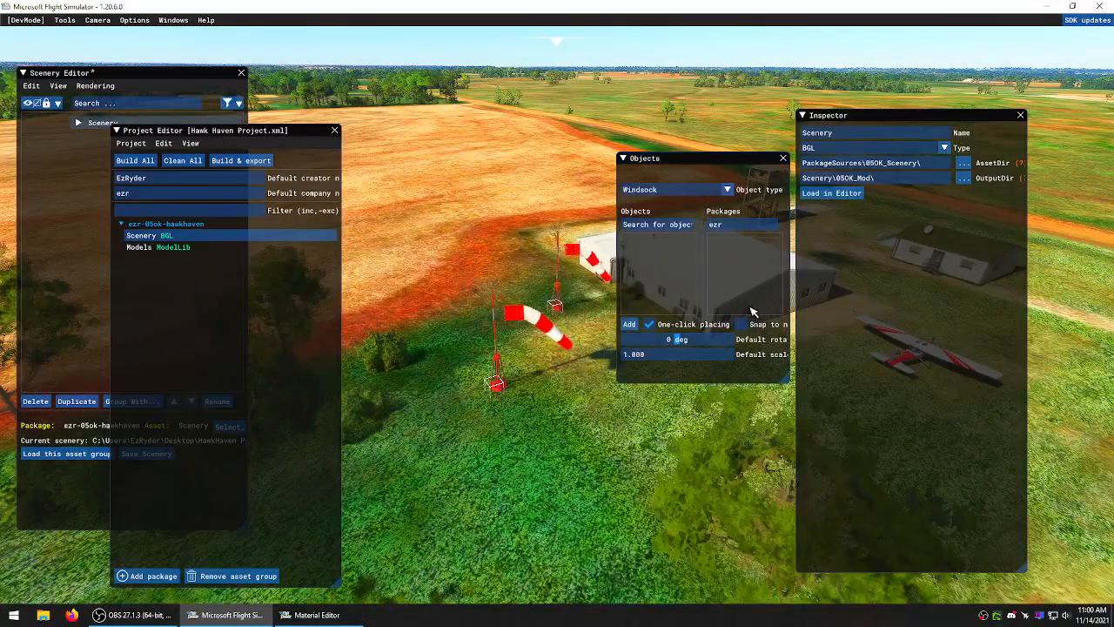
pyautogui.click(651, 326)
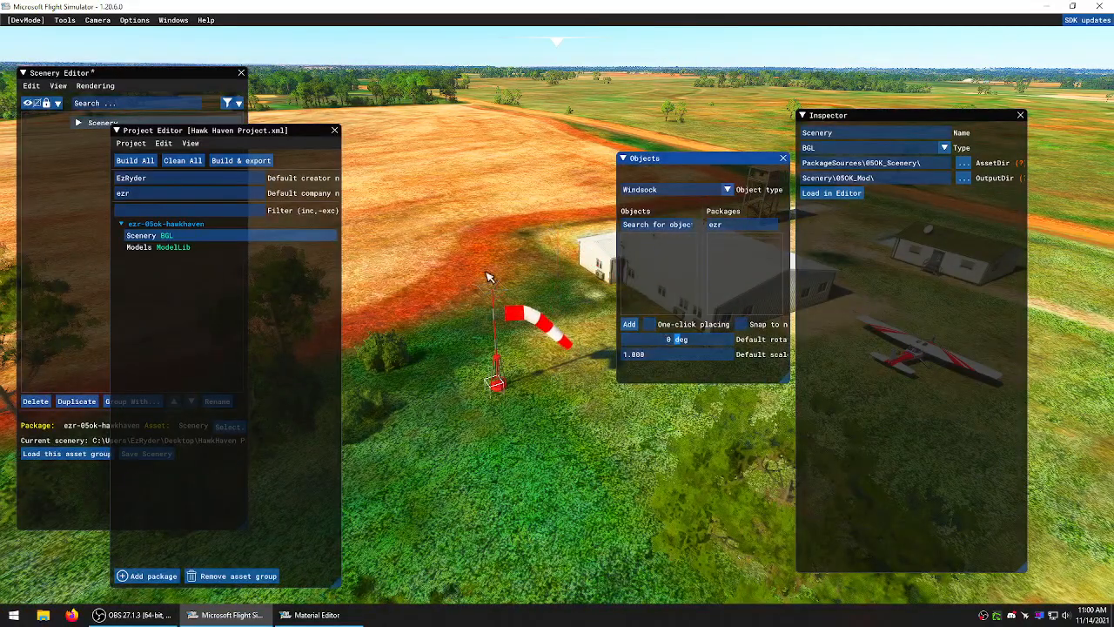
# - Return the view to the hangar and parked aircraft, and bring the Scenery Editor in front of the Project Editor
pyautogui.press('d')
pyautogui.press('w')
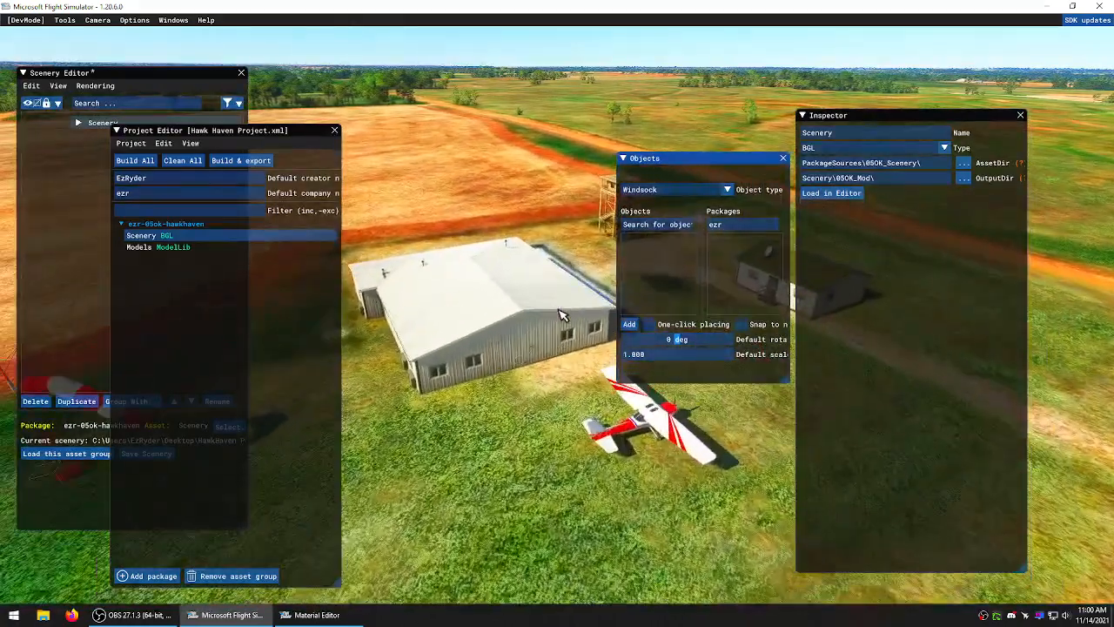
pyautogui.click(71, 304)
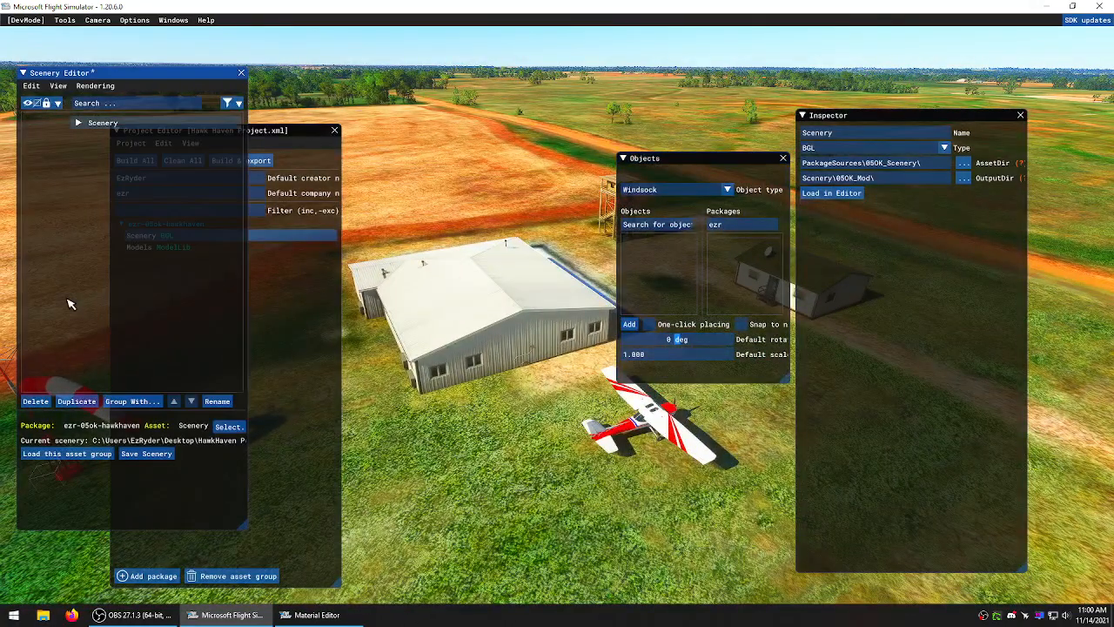
# - Save the scenery and select the ezr-05ok-hawkhaven package in the Project Editor
pyautogui.click(146, 454)
pyautogui.click(294, 350)
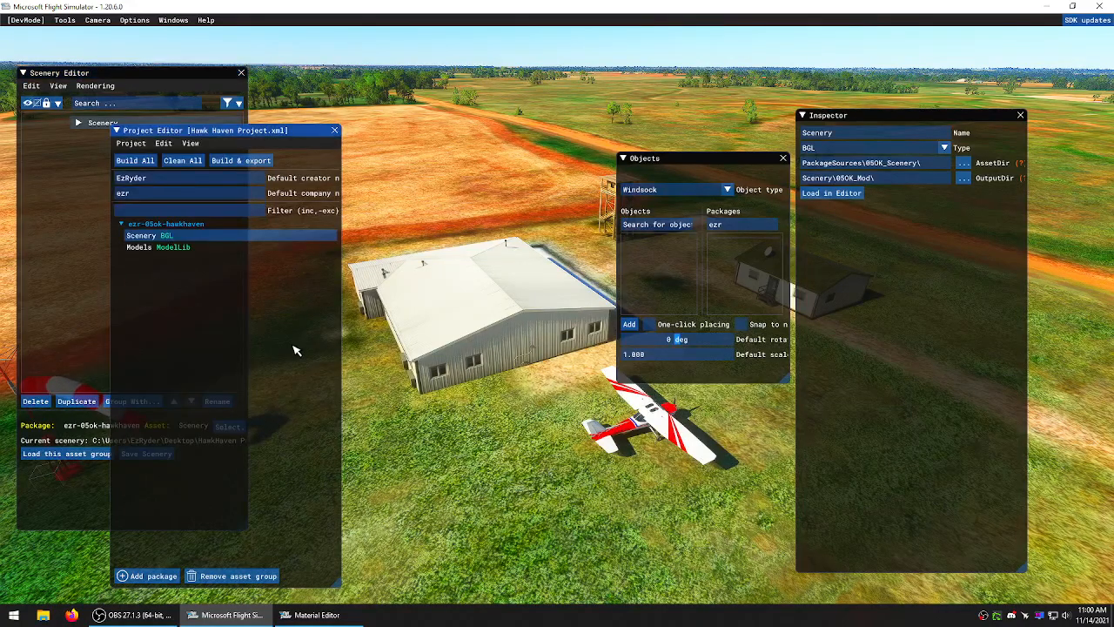
pyautogui.click(169, 224)
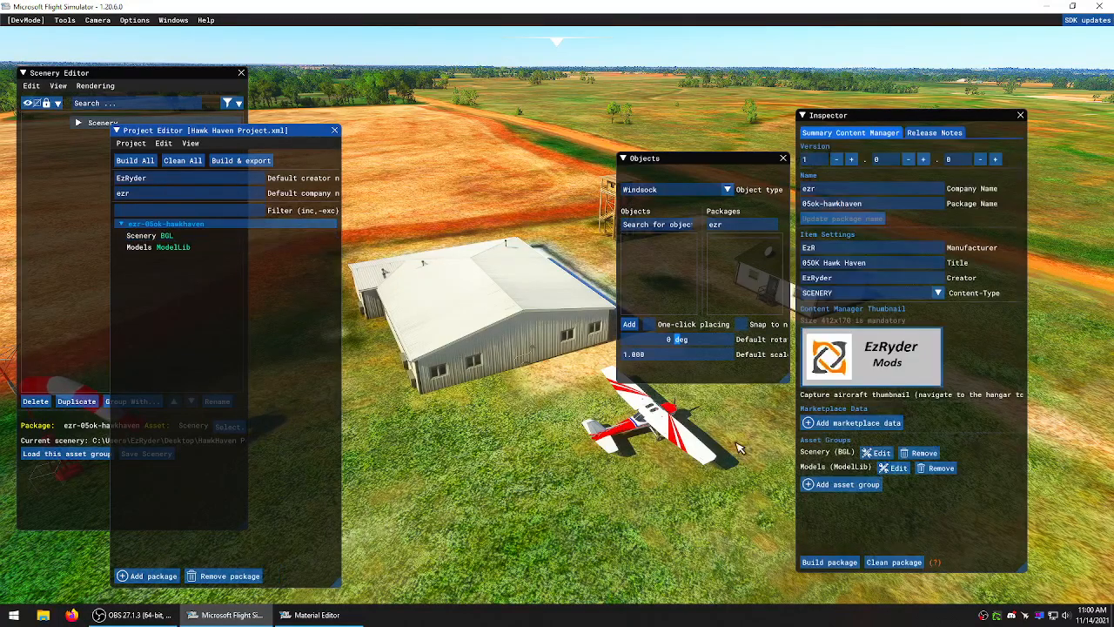
# - Clean all built data of the ezr-05ok-hawkhaven package and build the package again
pyautogui.click(891, 561)
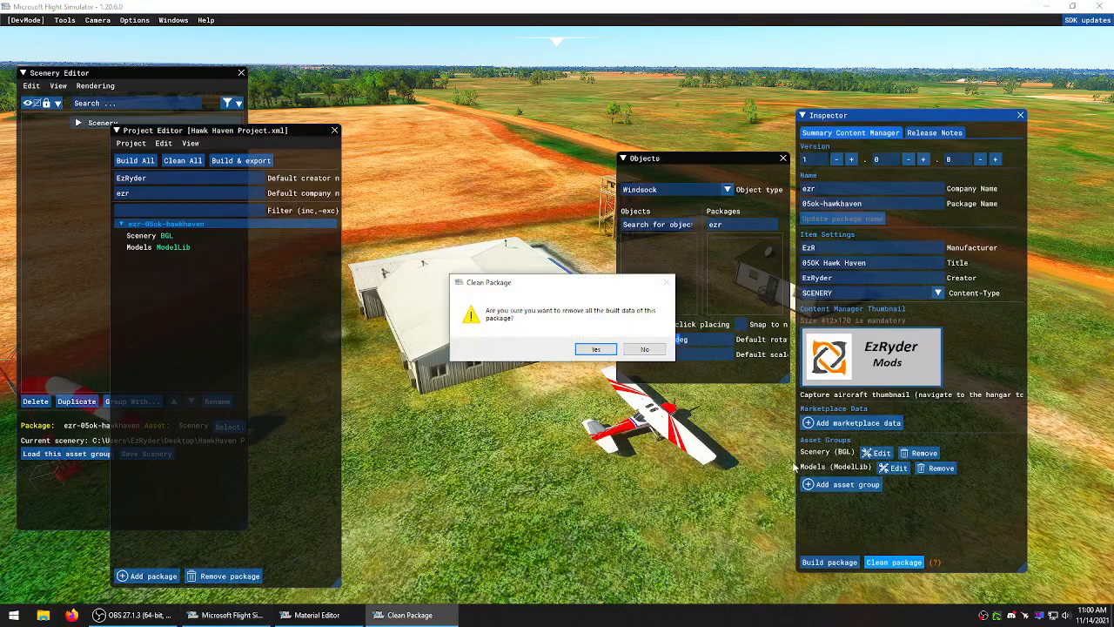
pyautogui.click(595, 349)
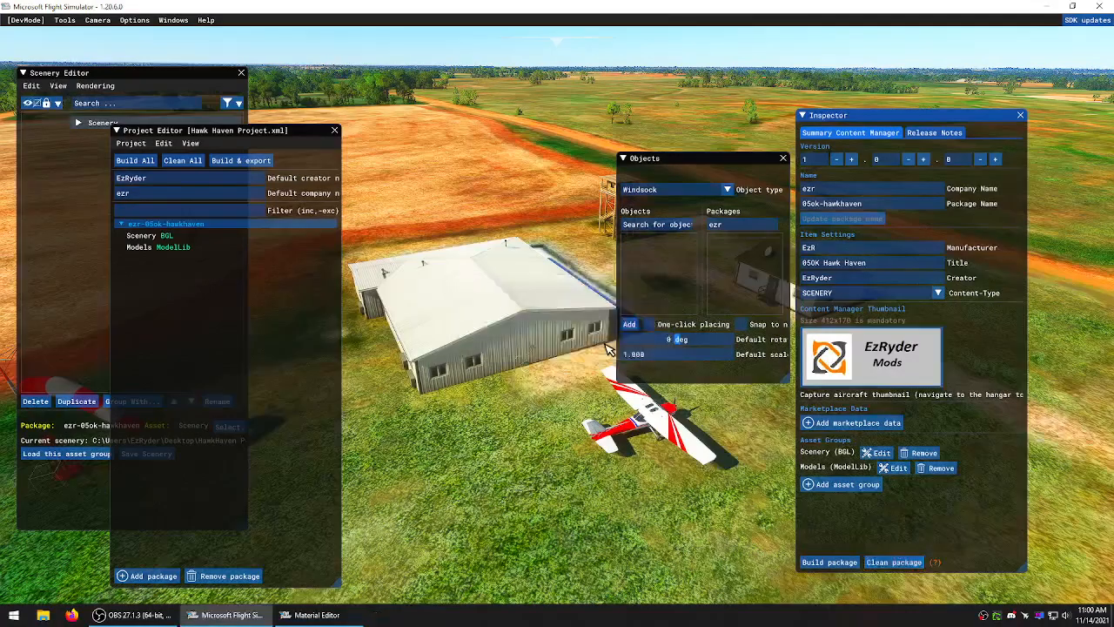
pyautogui.click(846, 565)
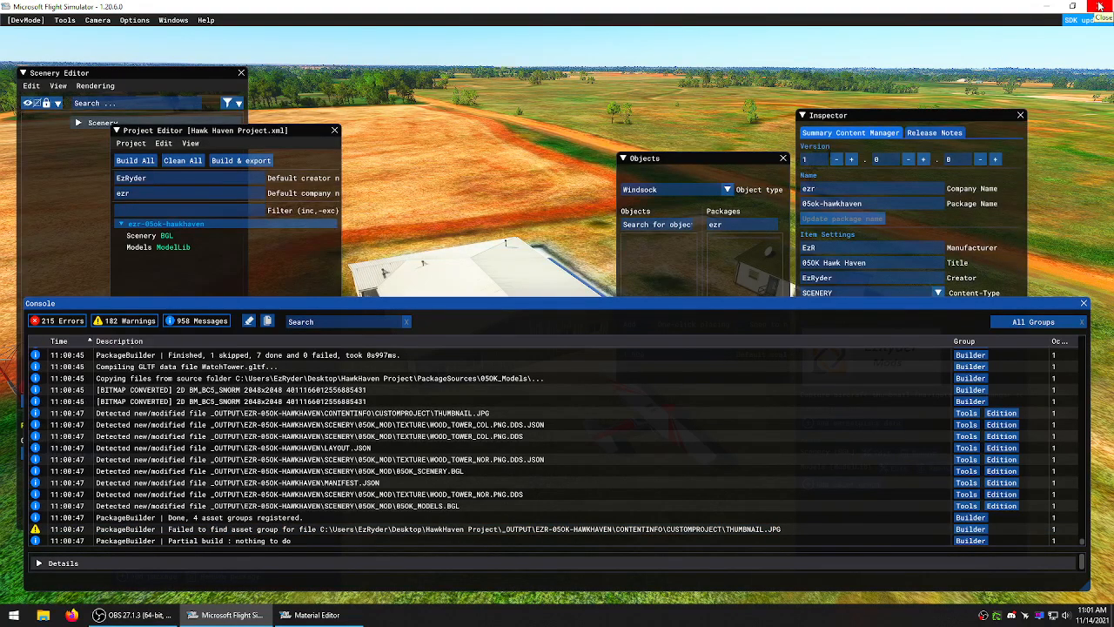
# - Leave the simulator for the desktop and examine the built files in HawkHaven Project's _OutPut, down to the 05OK_Mod scenery folder
pyautogui.click(1100, 6)
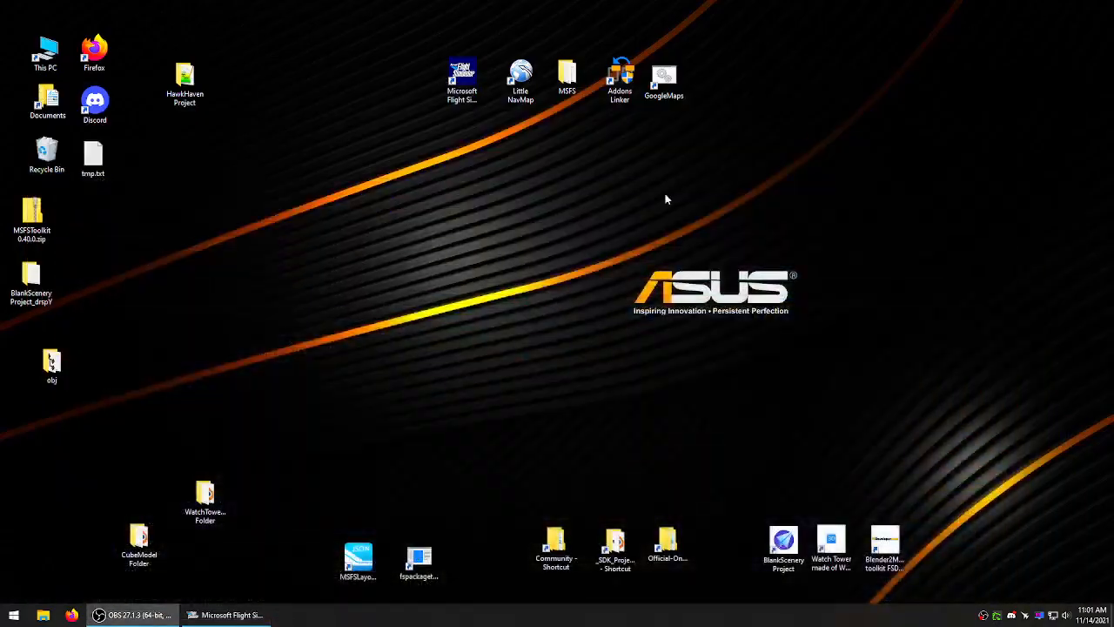
pyautogui.doubleClick(185, 83)
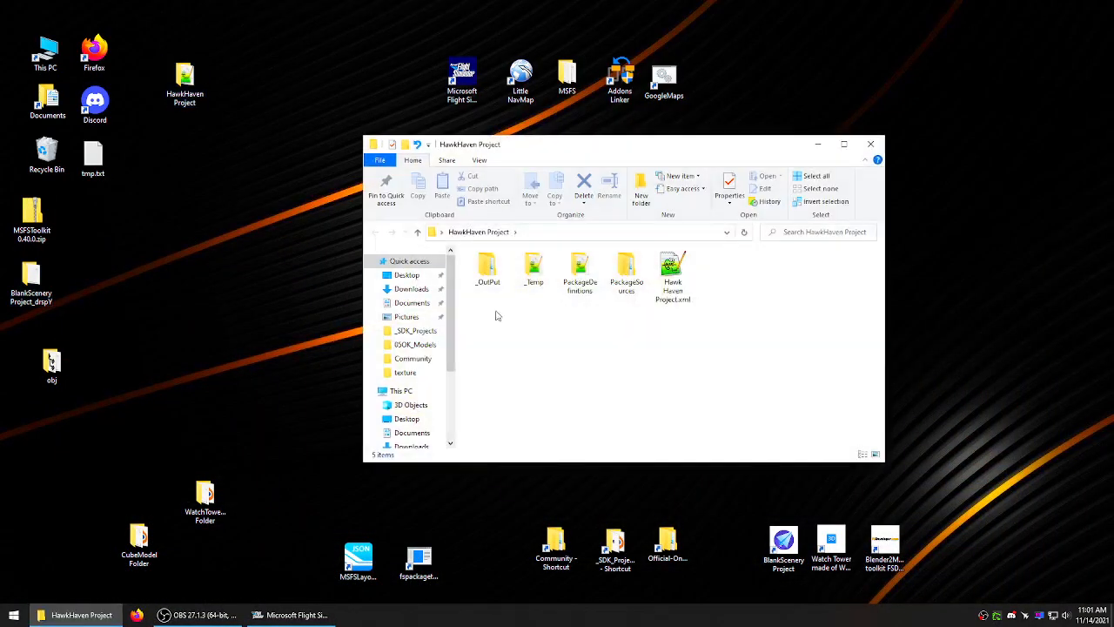
pyautogui.doubleClick(490, 270)
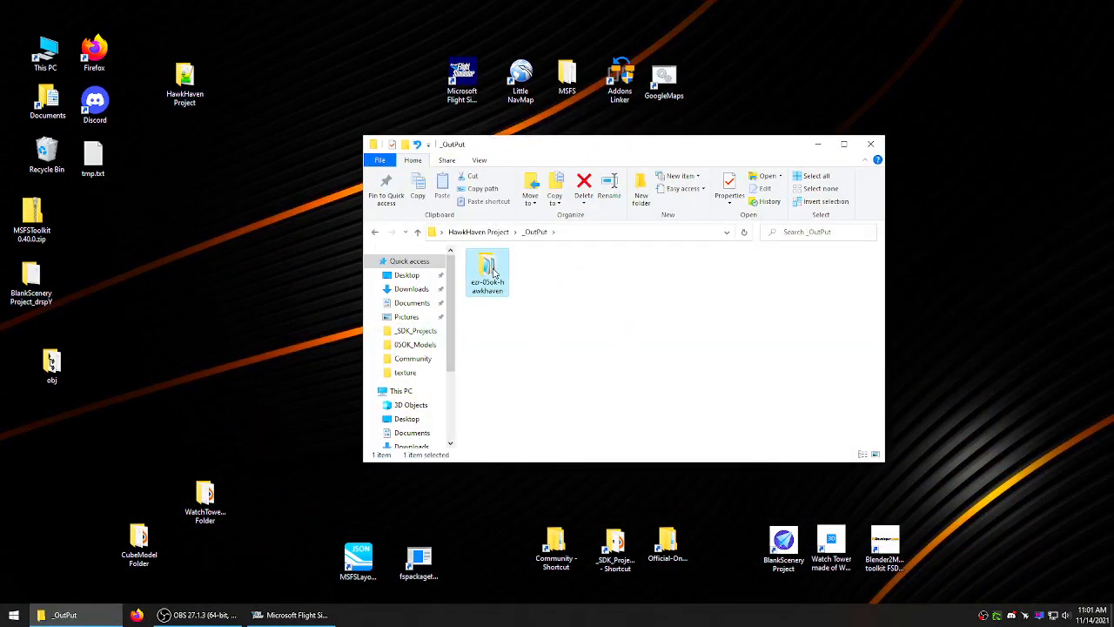
pyautogui.doubleClick(493, 273)
pyautogui.doubleClick(535, 270)
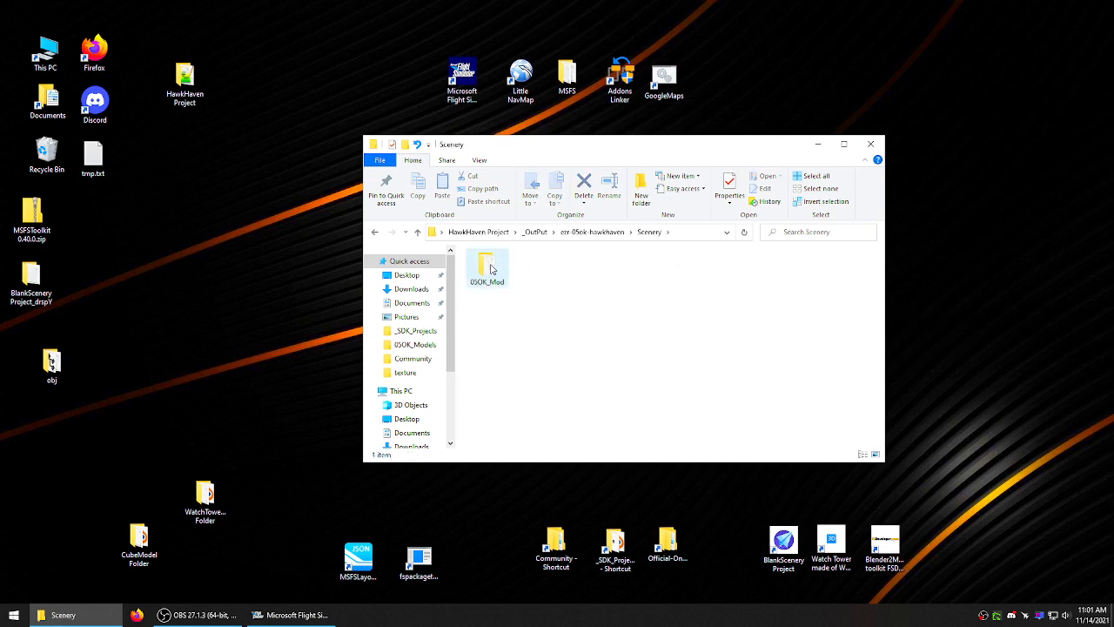
pyautogui.doubleClick(490, 270)
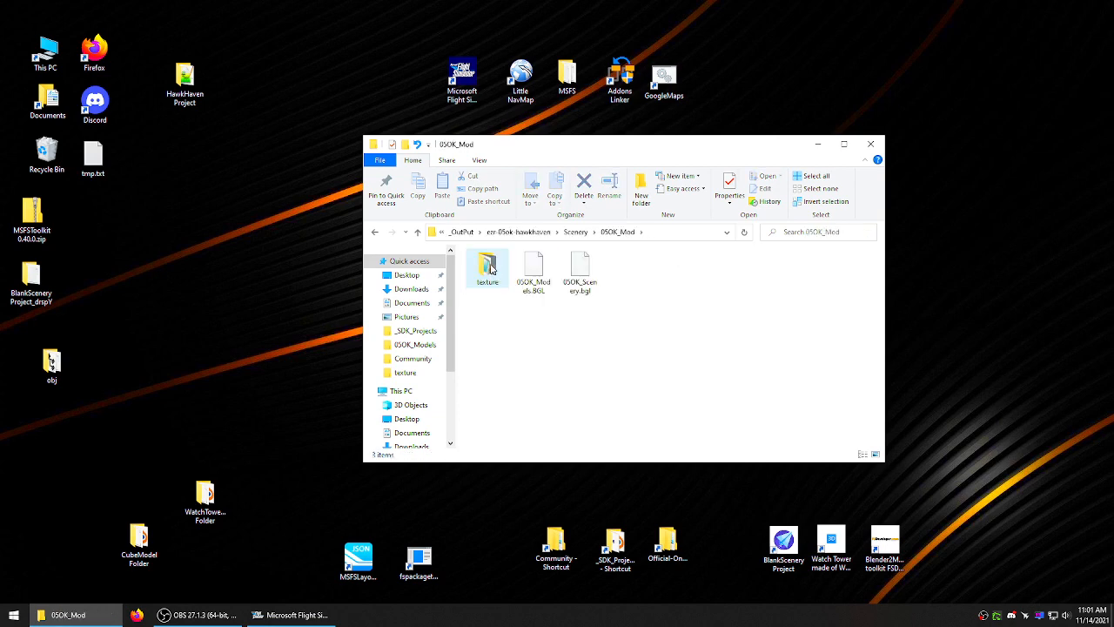
pyautogui.click(535, 274)
pyautogui.click(577, 272)
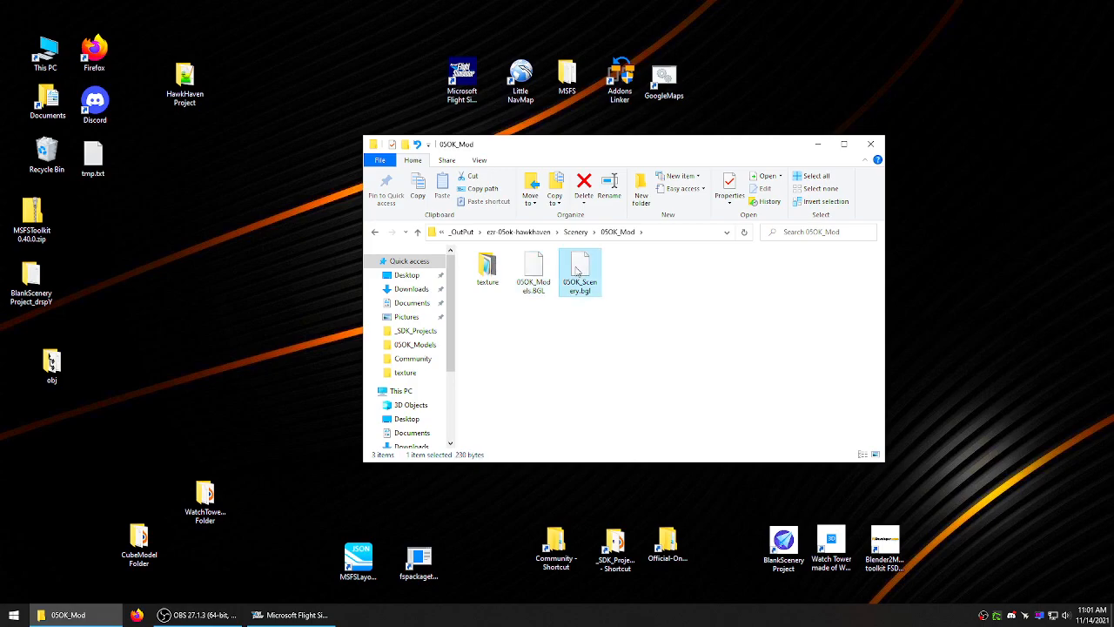
pyautogui.click(870, 143)
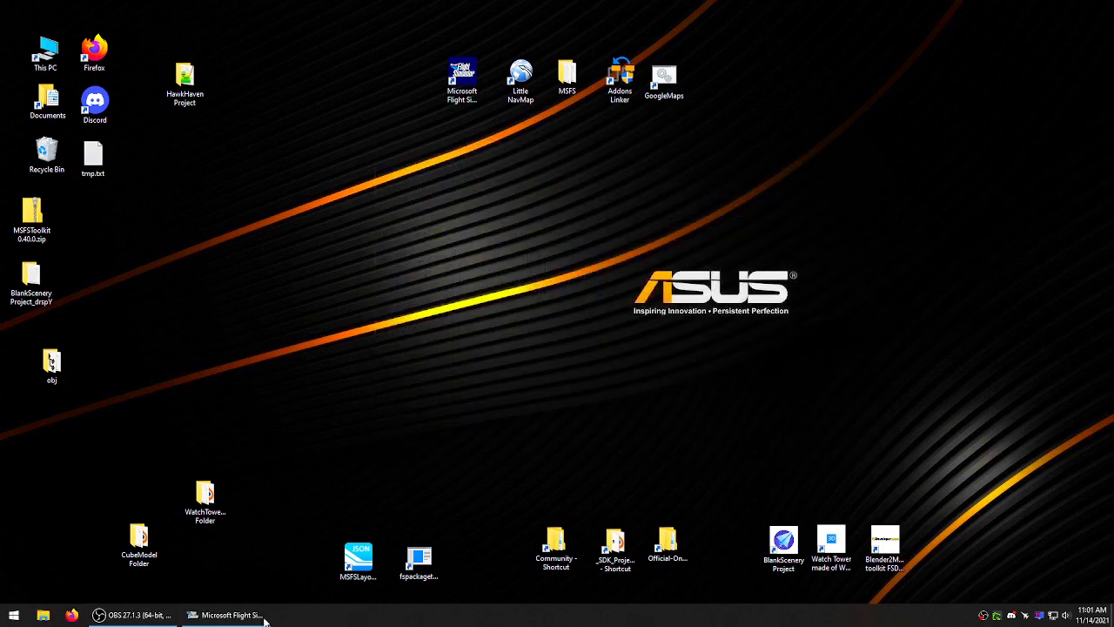
# - Return to Microsoft Flight Simulator, close the Console, Project Editor and Scenery Editor, and exit the simulator
pyautogui.click(219, 614)
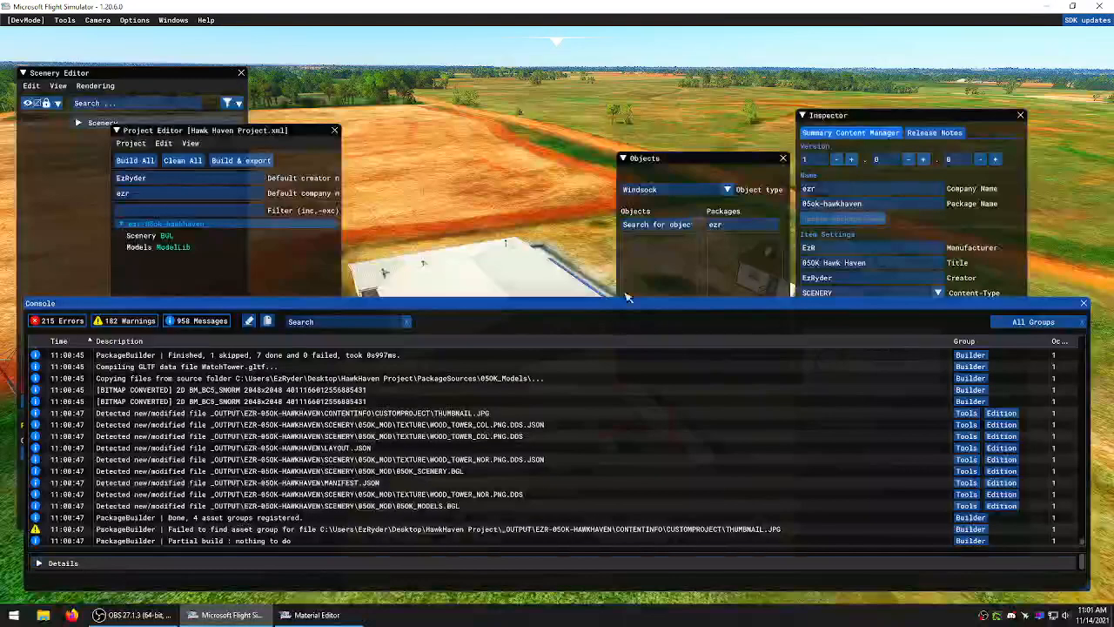
pyautogui.click(1083, 303)
pyautogui.click(334, 130)
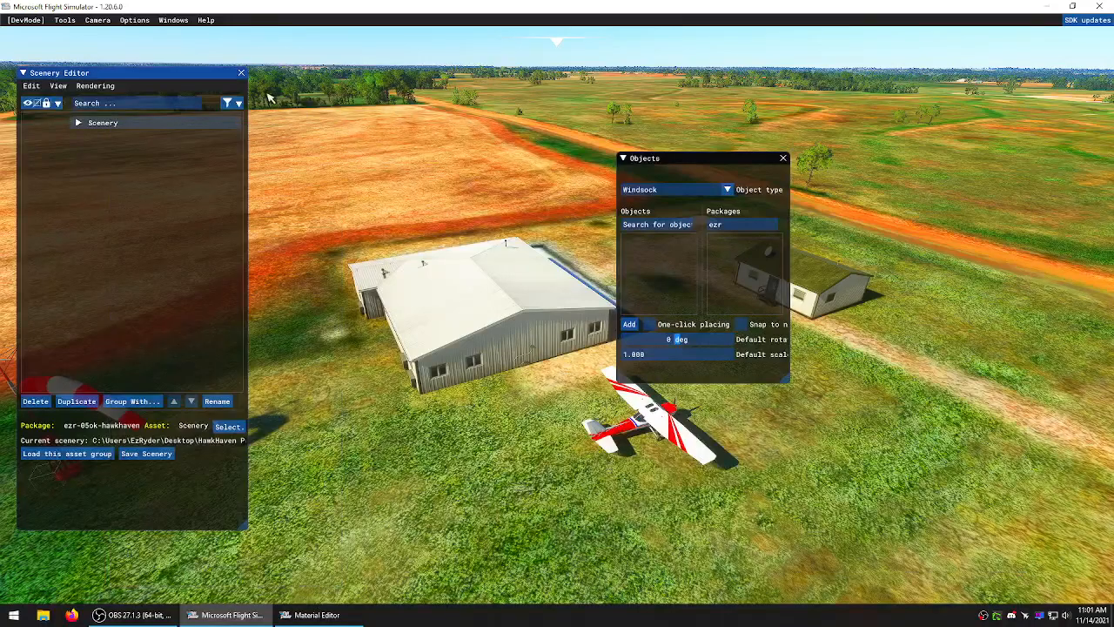
pyautogui.click(239, 73)
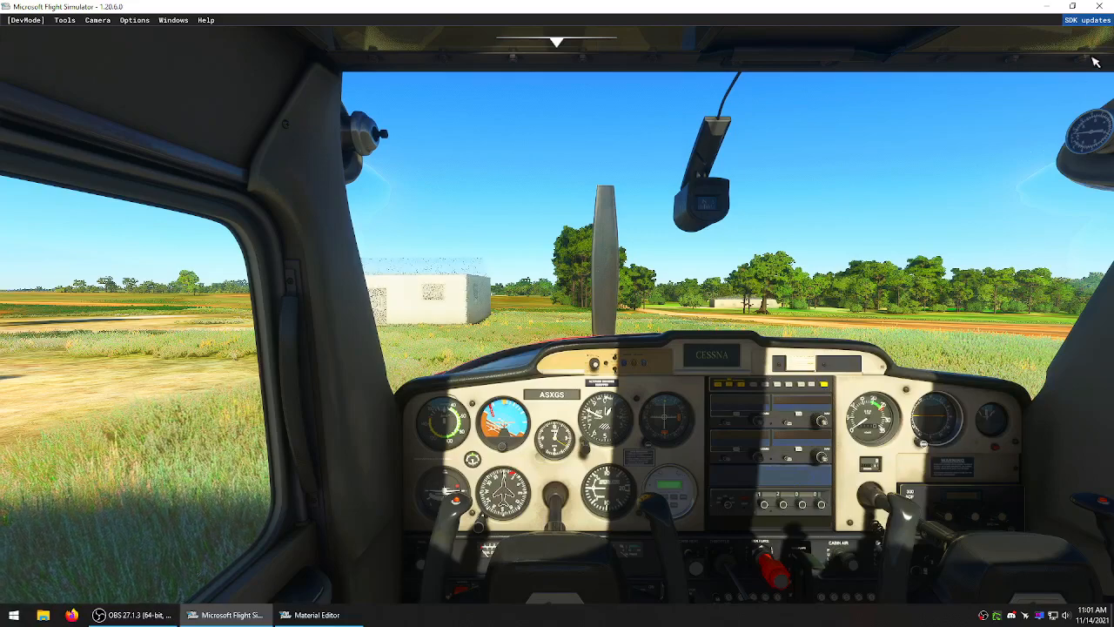
pyautogui.click(1098, 6)
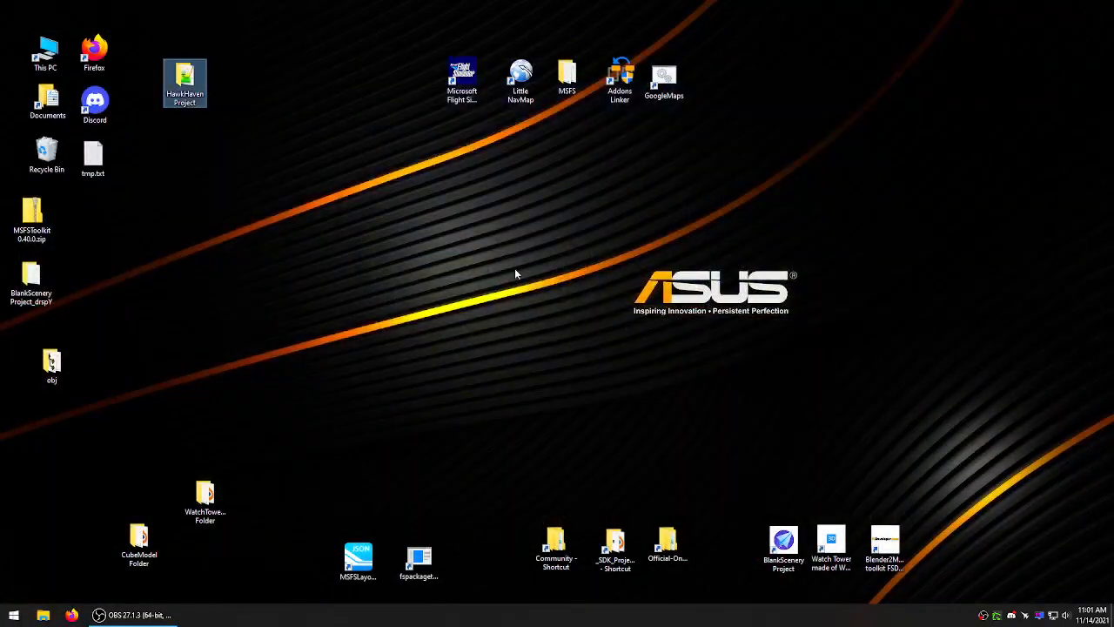
# - Copy the ezr-05ok-hawkhaven package from HawkHaven Project's _OutPut folder into the MSFS Community folder
pyautogui.doubleClick(186, 86)
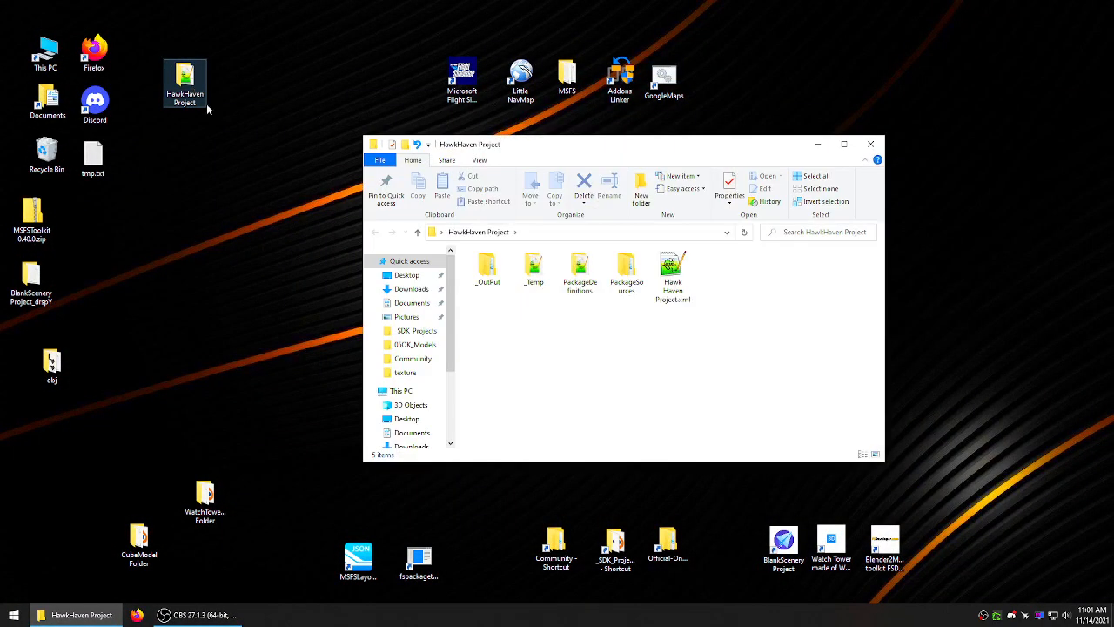
pyautogui.doubleClick(488, 268)
pyautogui.rightClick(487, 269)
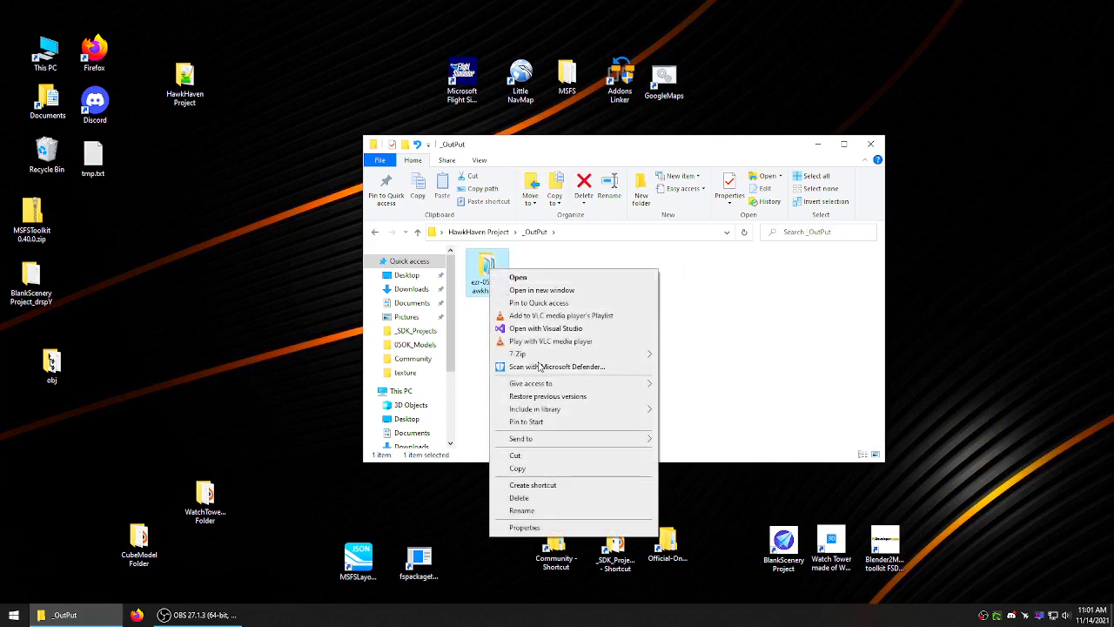
pyautogui.click(517, 468)
pyautogui.doubleClick(555, 544)
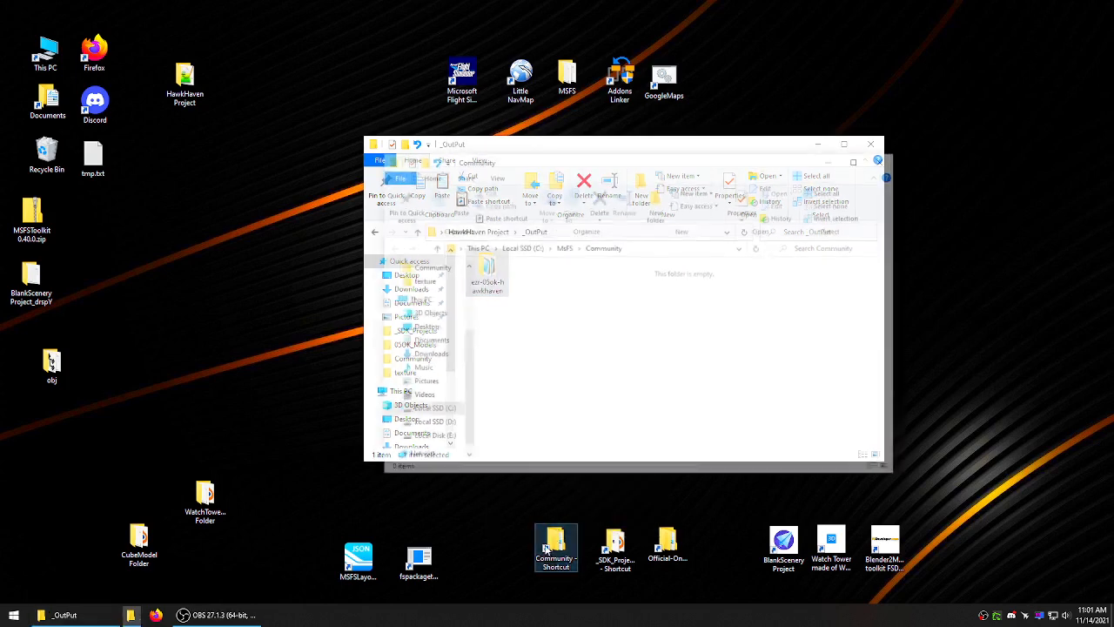
pyautogui.rightClick(551, 363)
pyautogui.click(580, 441)
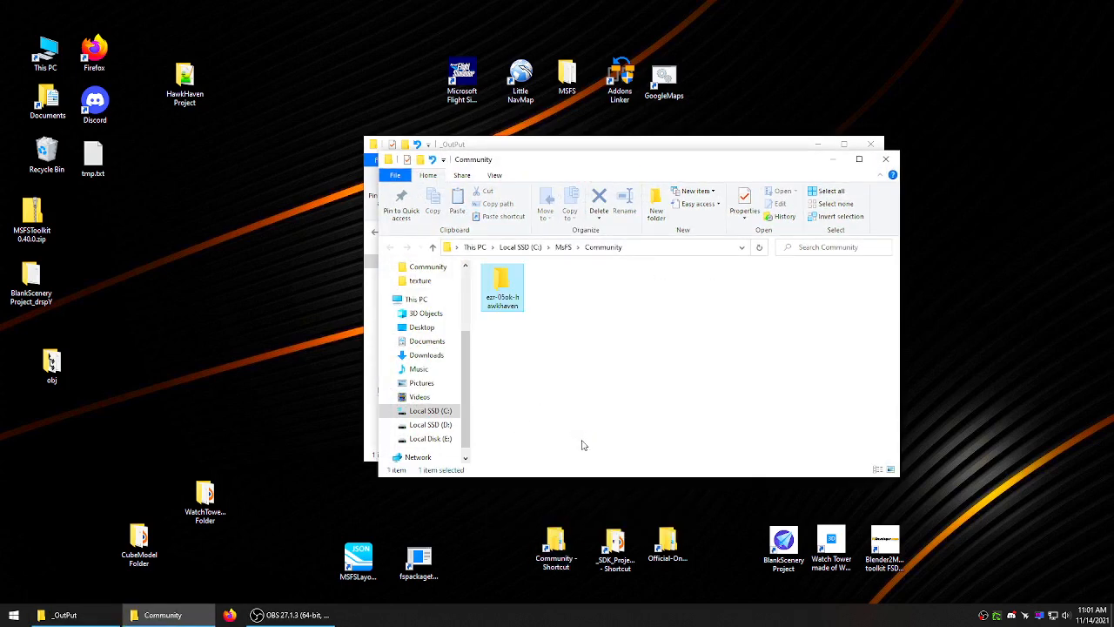
pyautogui.click(885, 158)
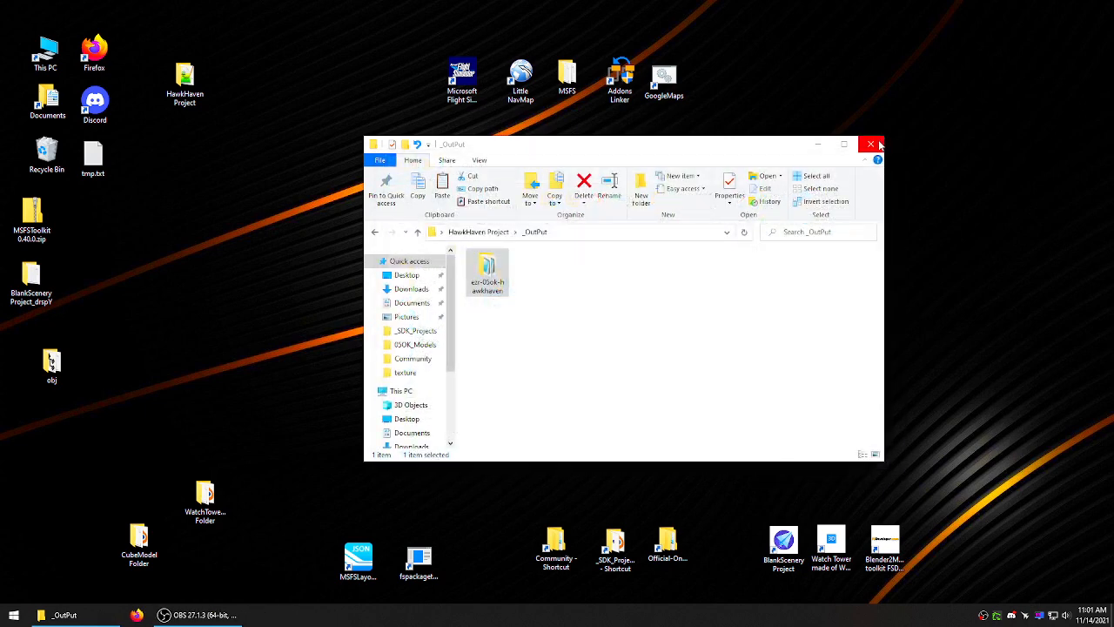
# - Check the title entry in the built package's manifest.json, and close the file and its folder
pyautogui.doubleClick(488, 268)
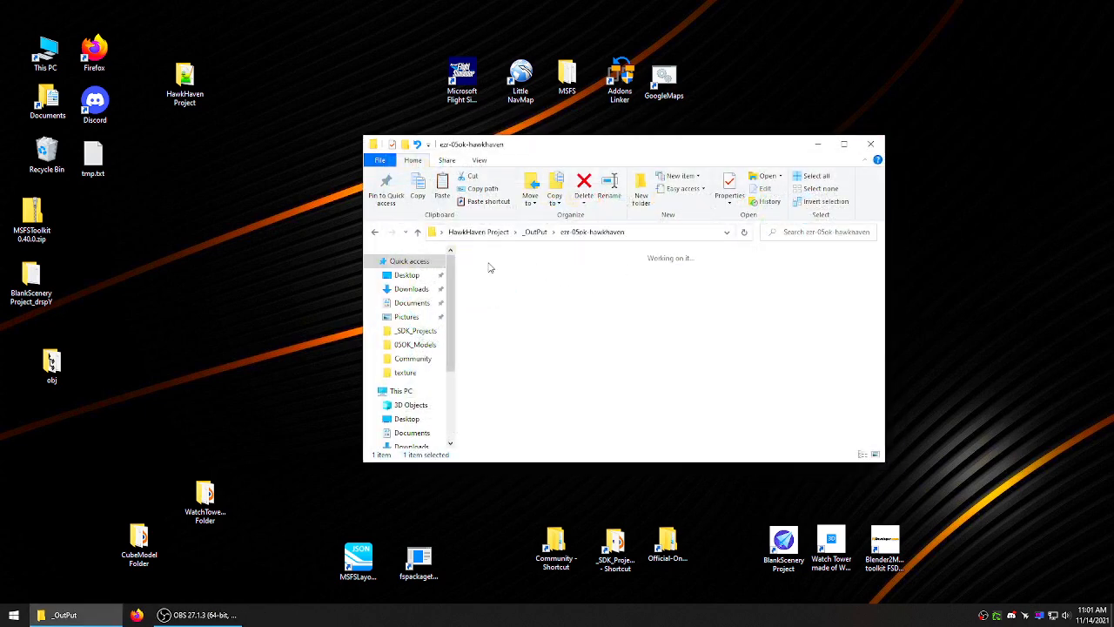
pyautogui.doubleClick(626, 268)
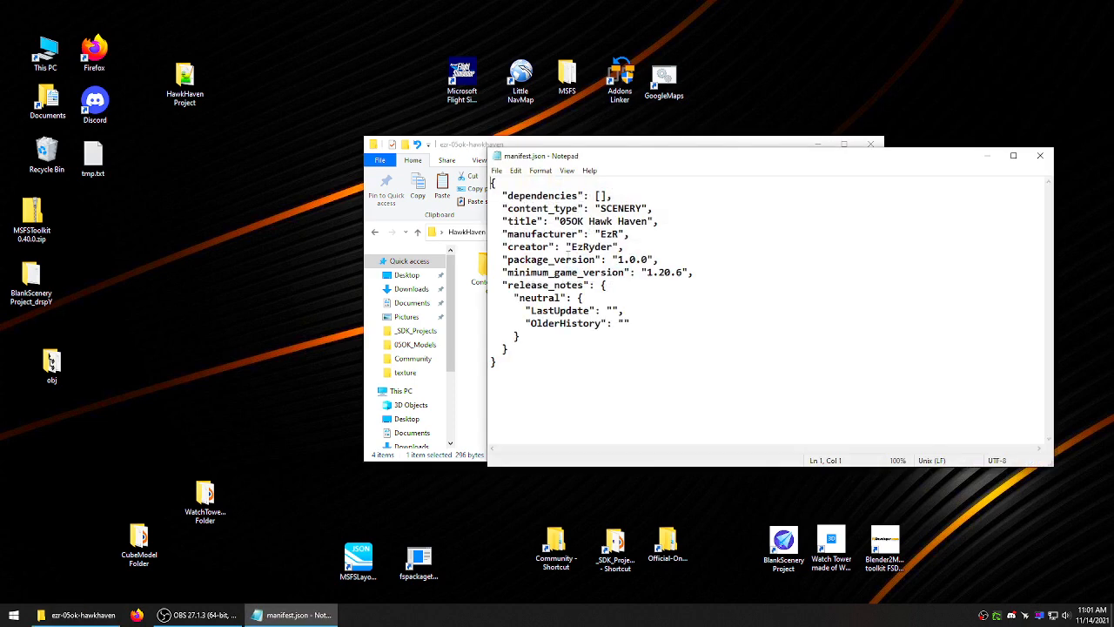
pyautogui.moveTo(646, 208); pyautogui.dragTo(567, 222)
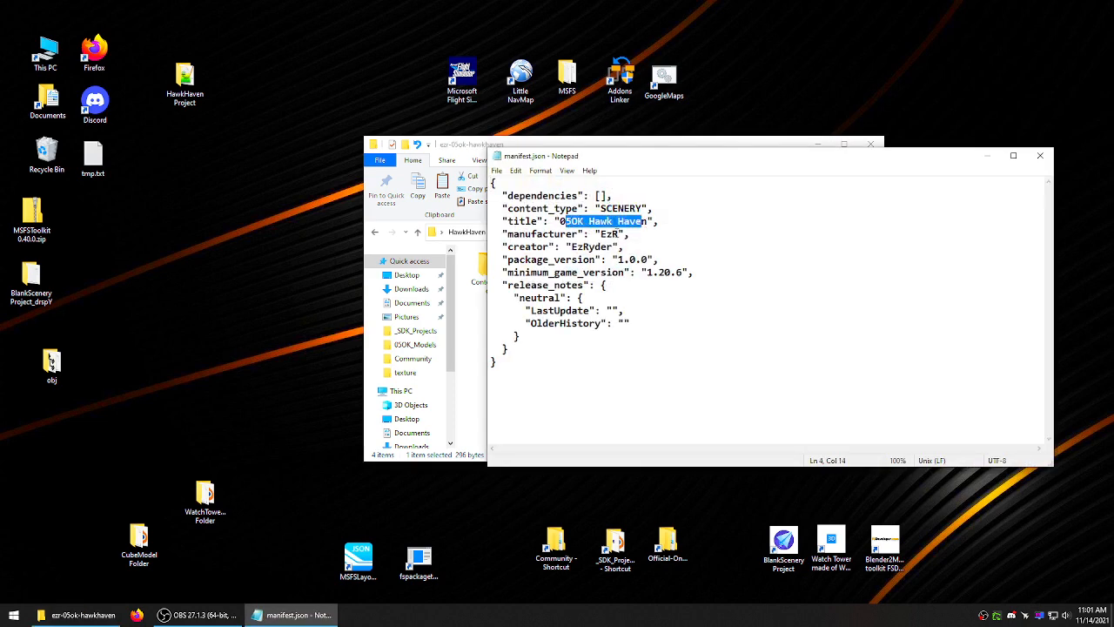
pyautogui.click(1038, 155)
pyautogui.click(871, 144)
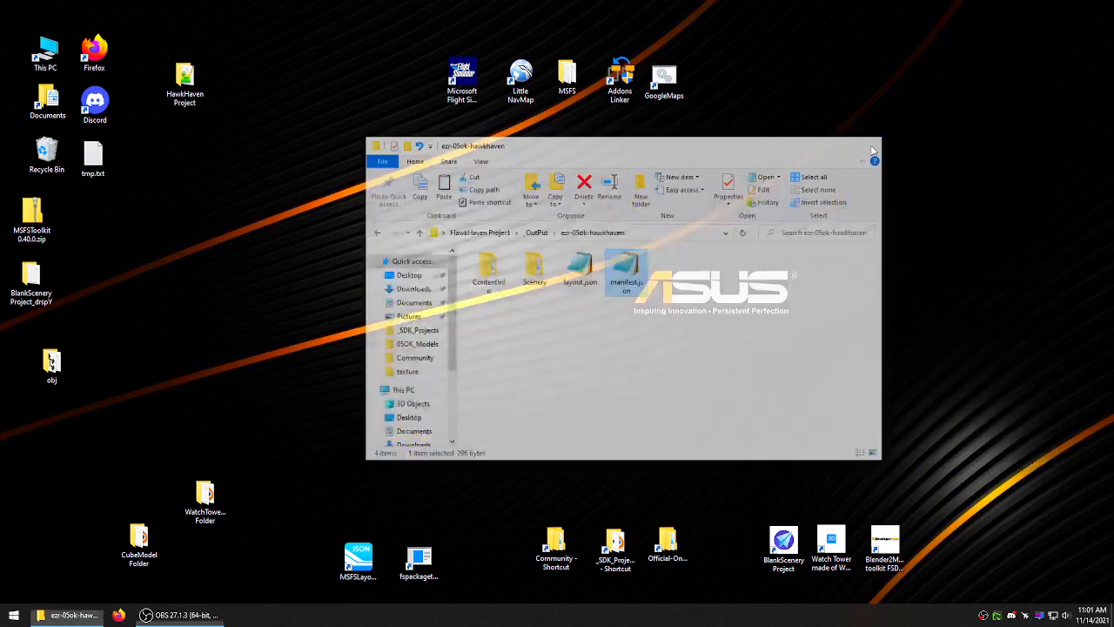
# - Launch Microsoft Flight Simulator from the desktop
pyautogui.doubleClick(461, 80)
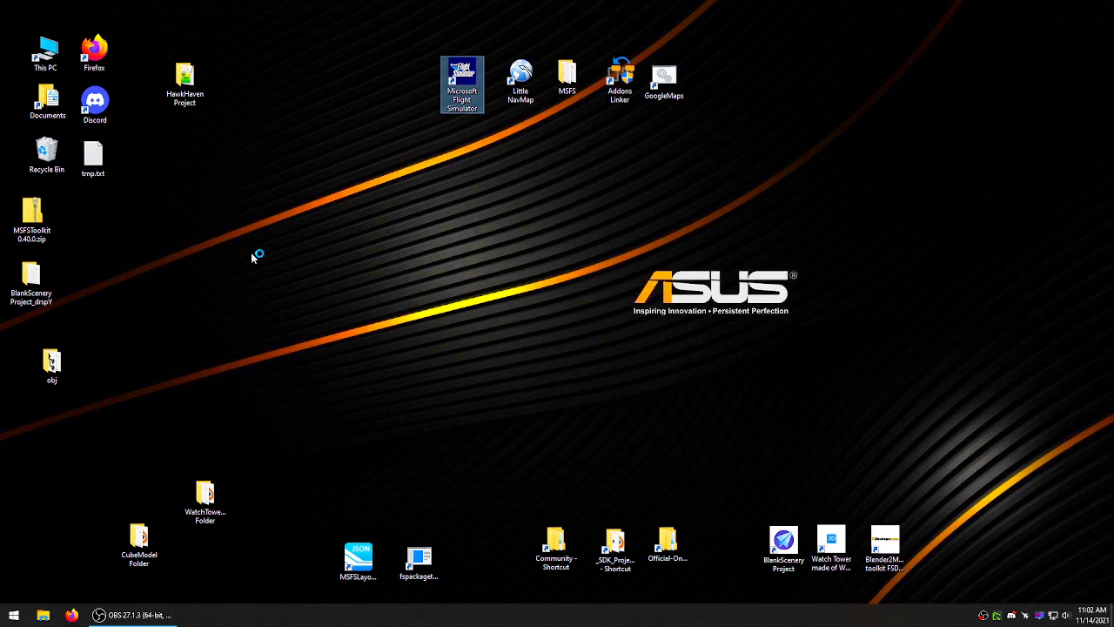
# - Review the texture folder, WatchTower folder and WatchTower.blend in the WatchTowerModel Folder, and close the folder
pyautogui.doubleClick(205, 498)
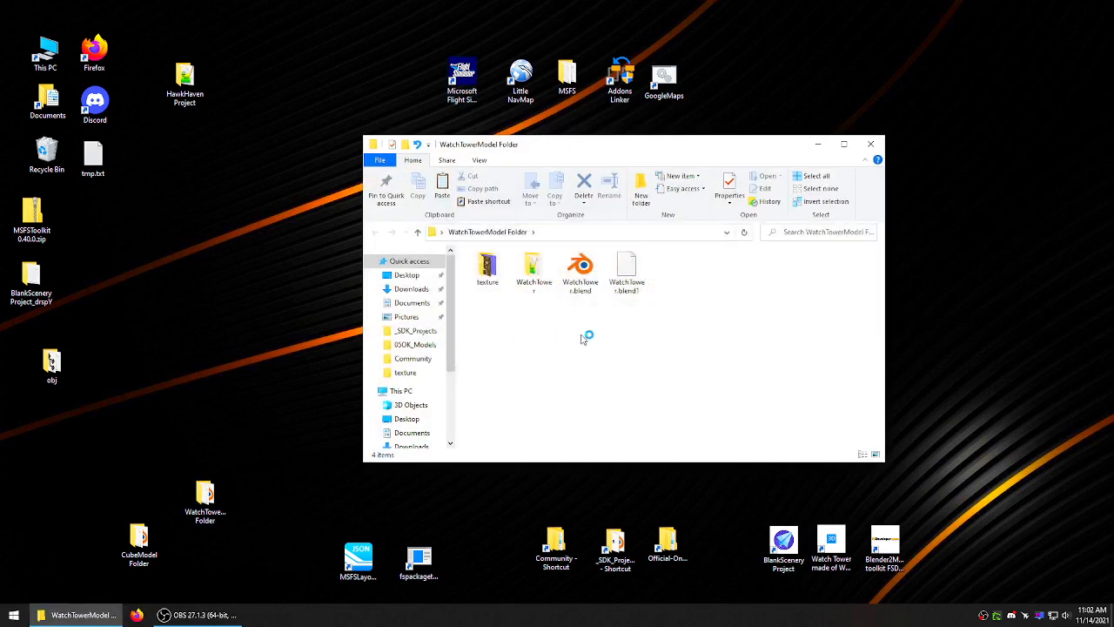
pyautogui.click(531, 269)
pyautogui.click(482, 270)
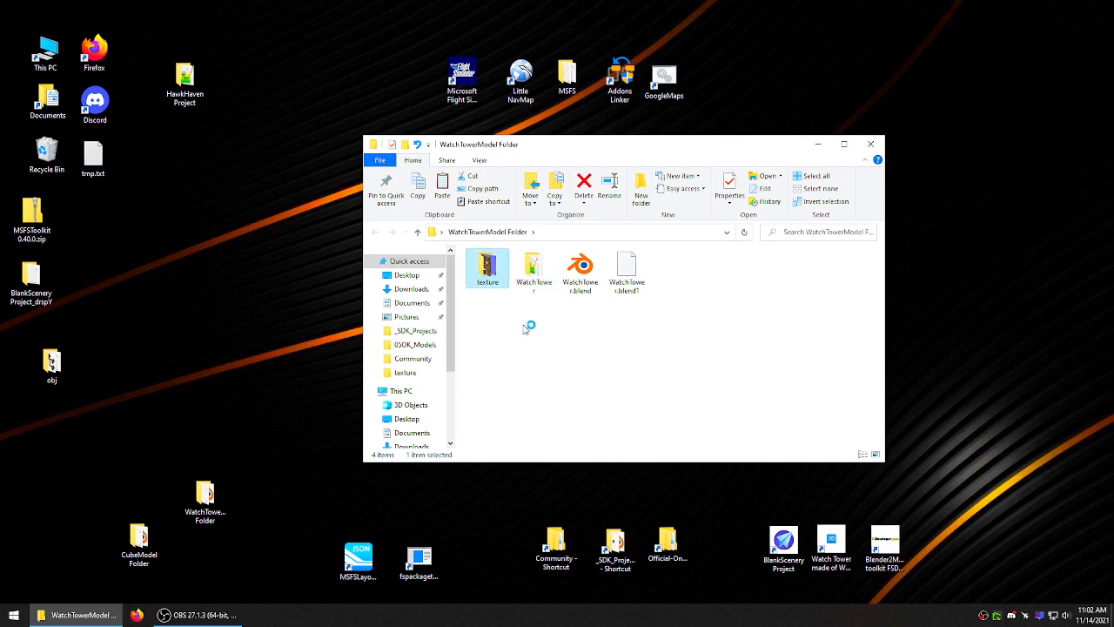
pyautogui.click(525, 328)
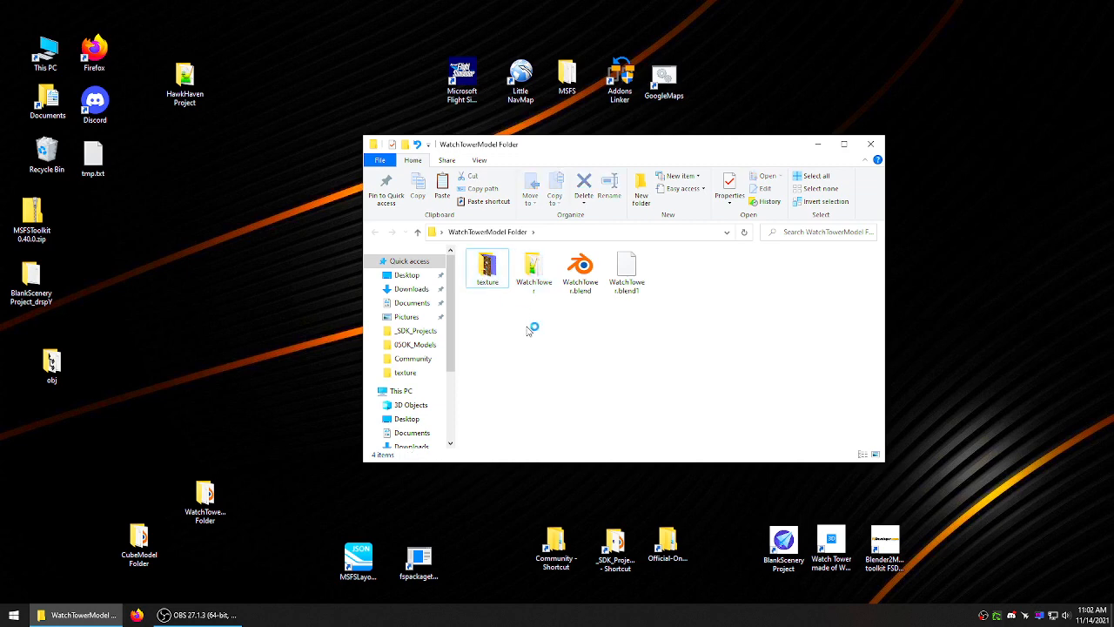
pyautogui.click(580, 287)
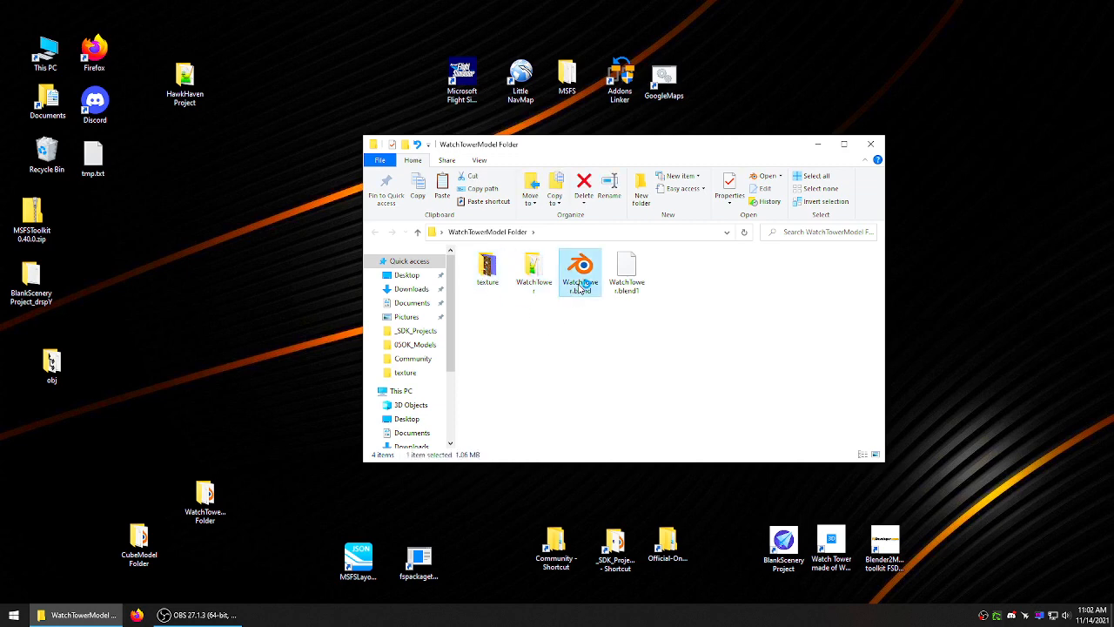
pyautogui.click(572, 348)
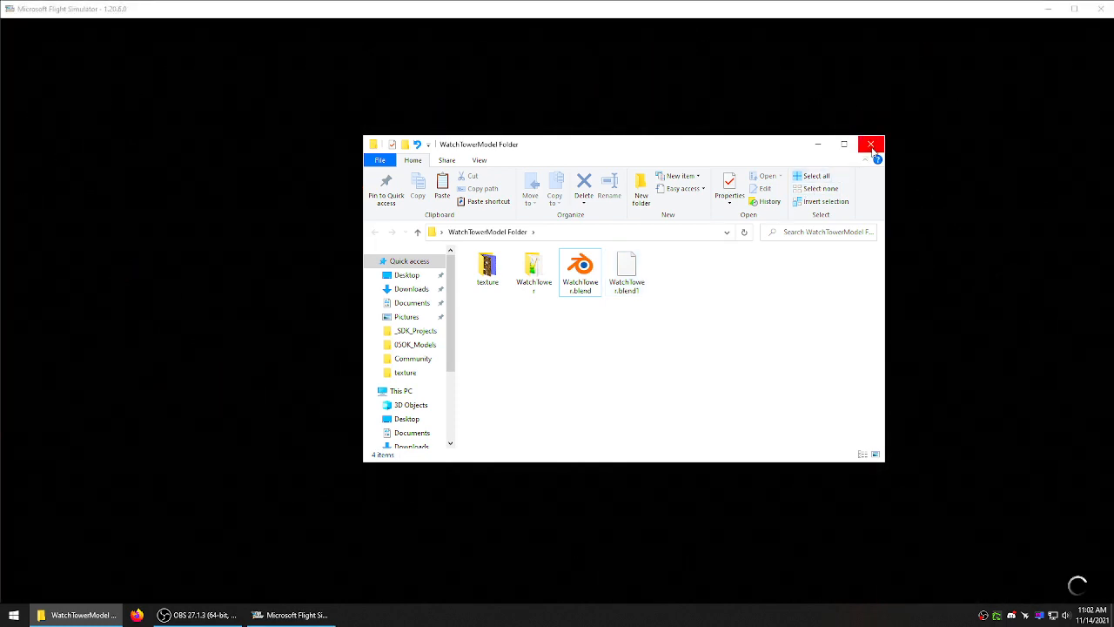
pyautogui.click(871, 145)
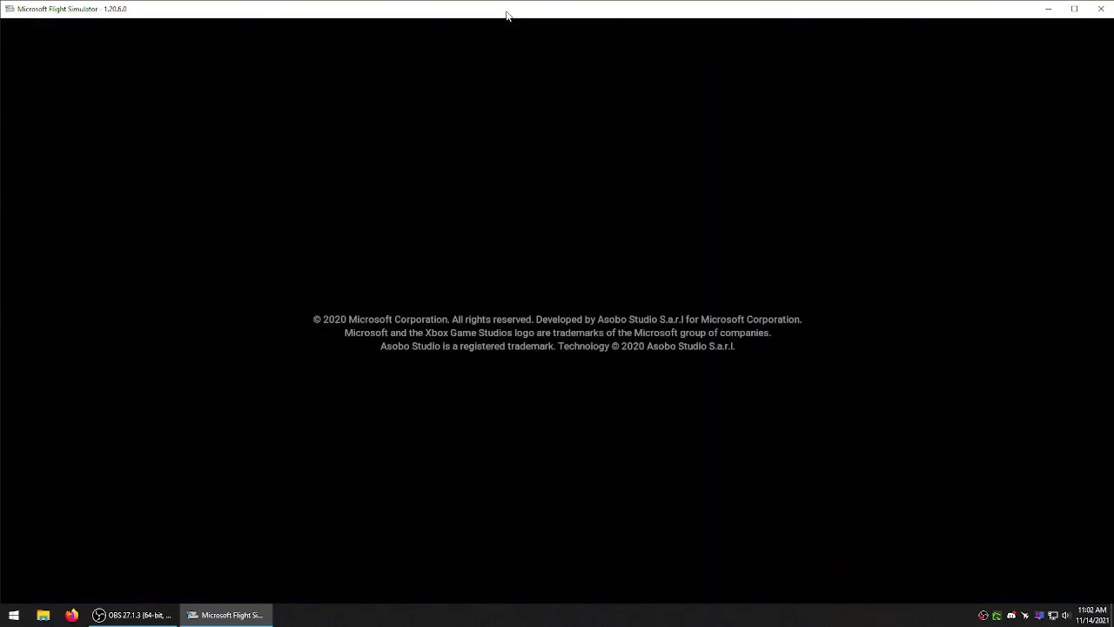
# - Maximize the simulator window and open the World Map
pyautogui.click(1081, 15)
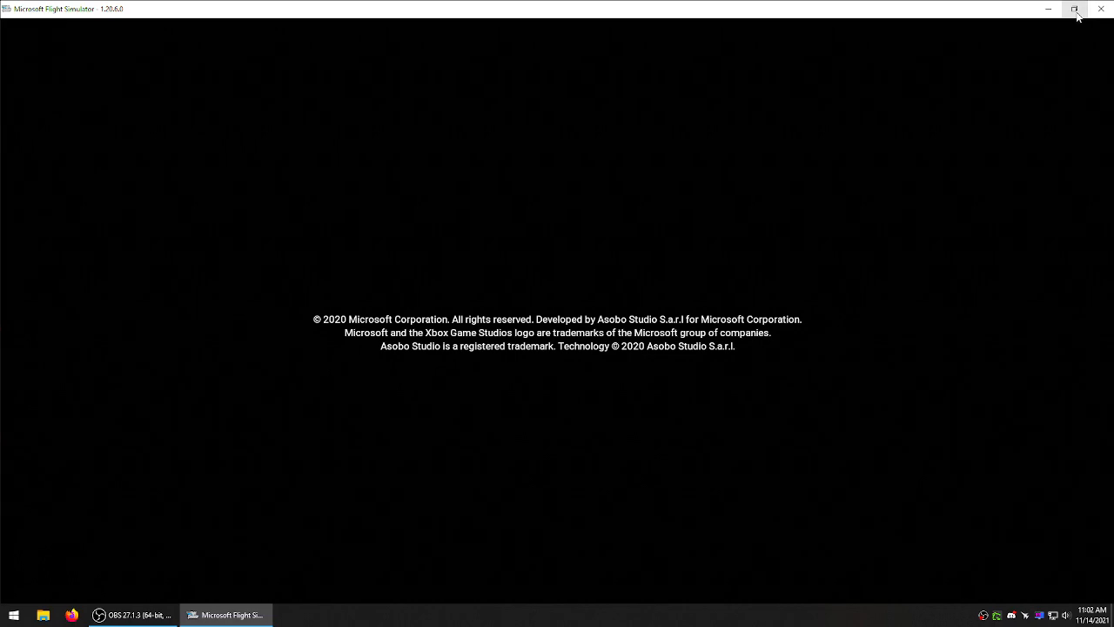
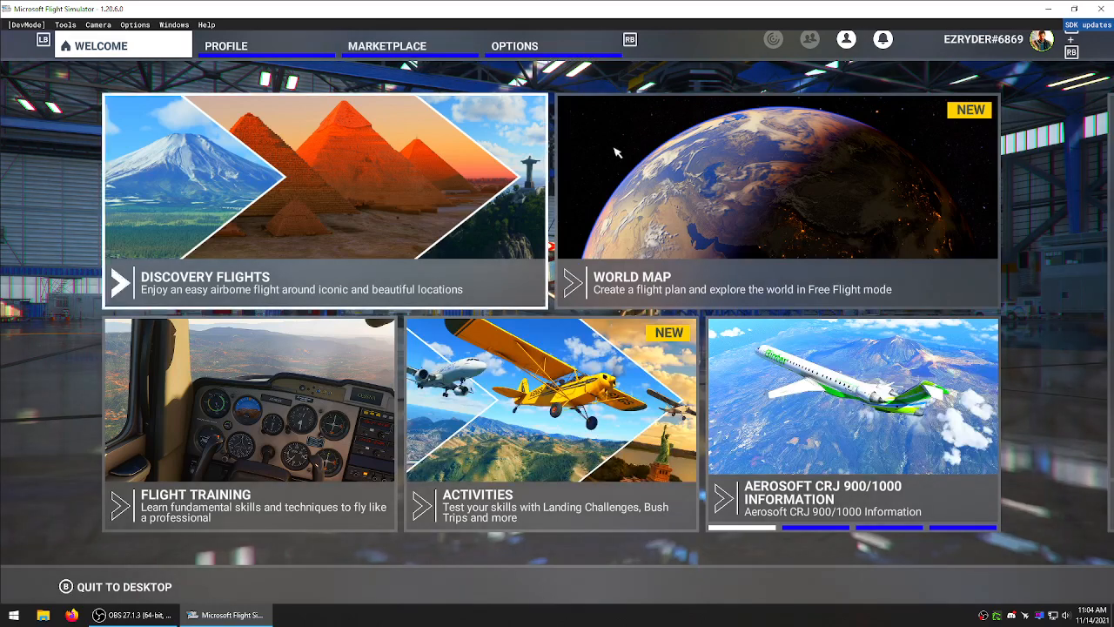
pyautogui.click(733, 187)
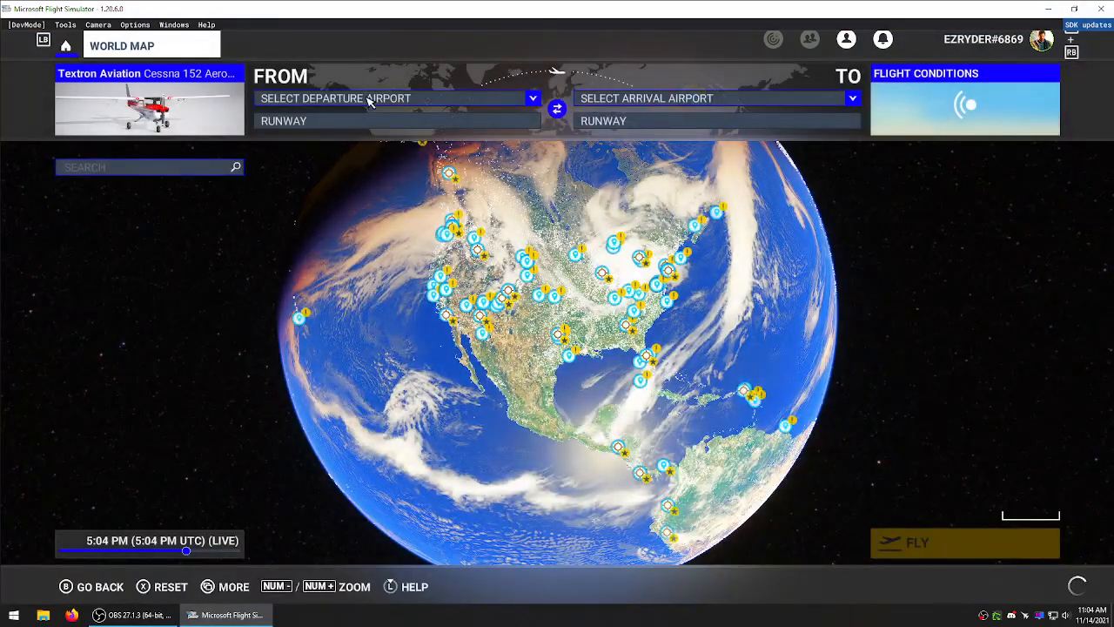
# - Set the departure to 05OK Hawk Haven, Crescent, starting from the gate Parking 1 – Ramp GA Small
pyautogui.click(368, 98)
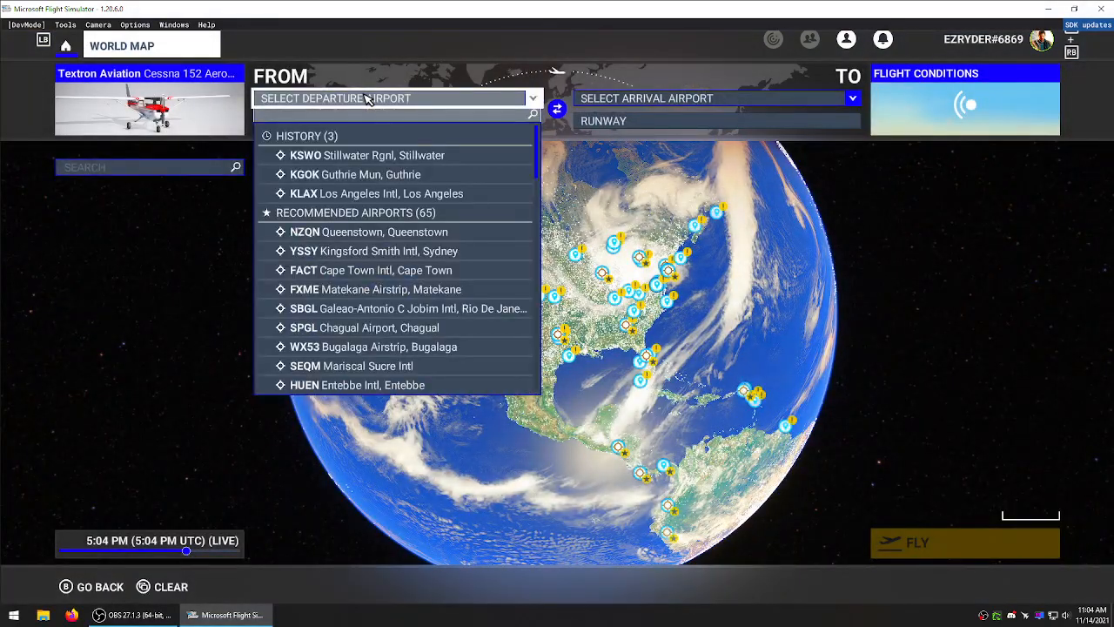
pyautogui.click(317, 116)
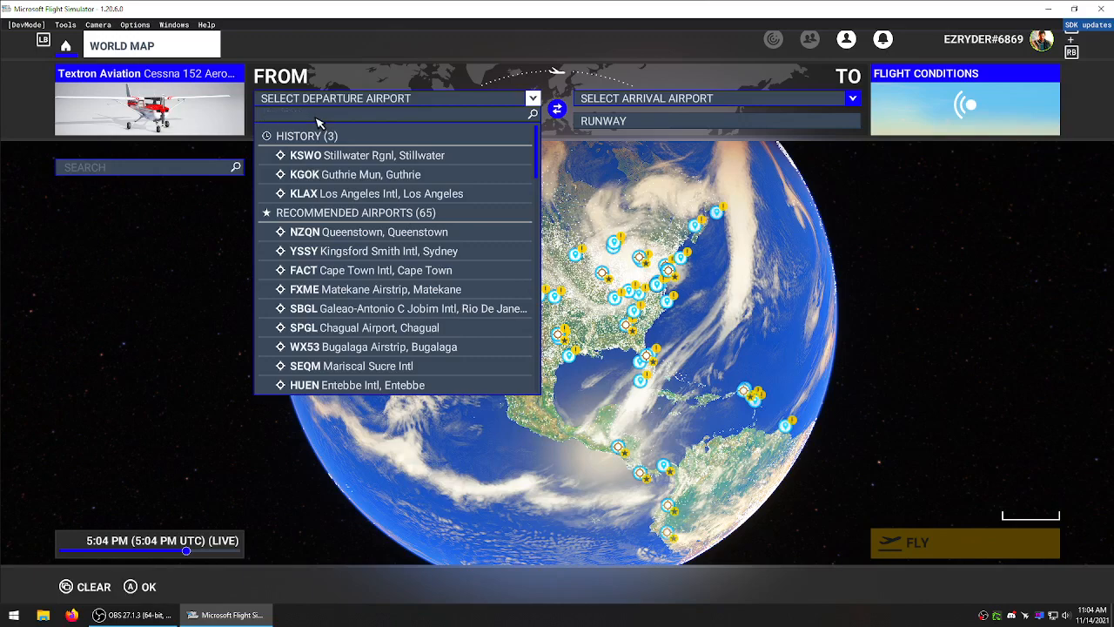
pyautogui.write('05ok')
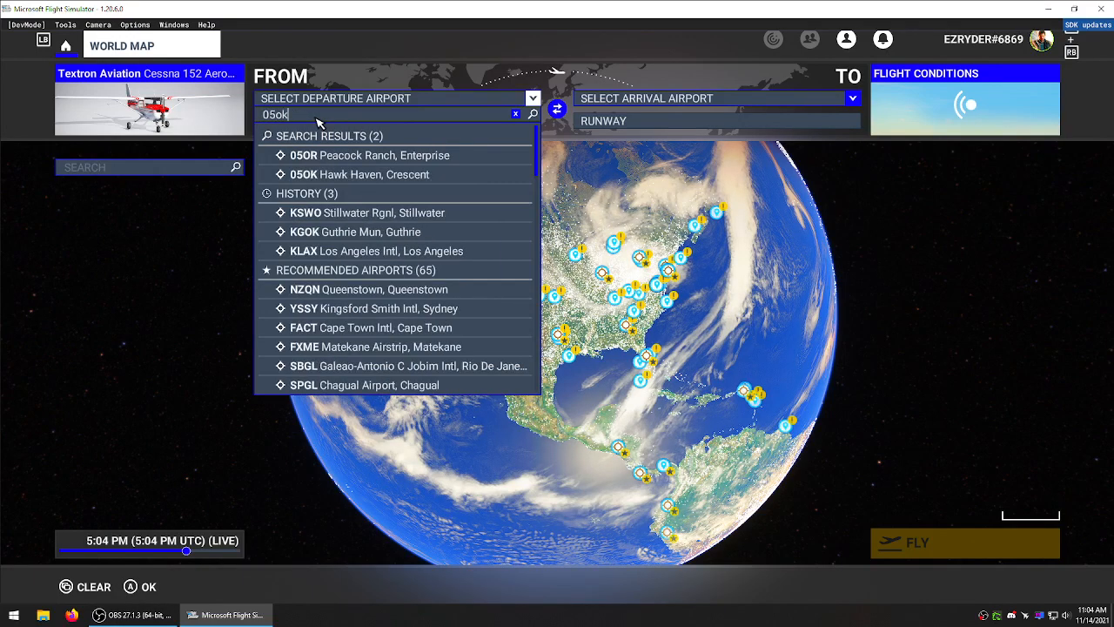
pyautogui.click(363, 151)
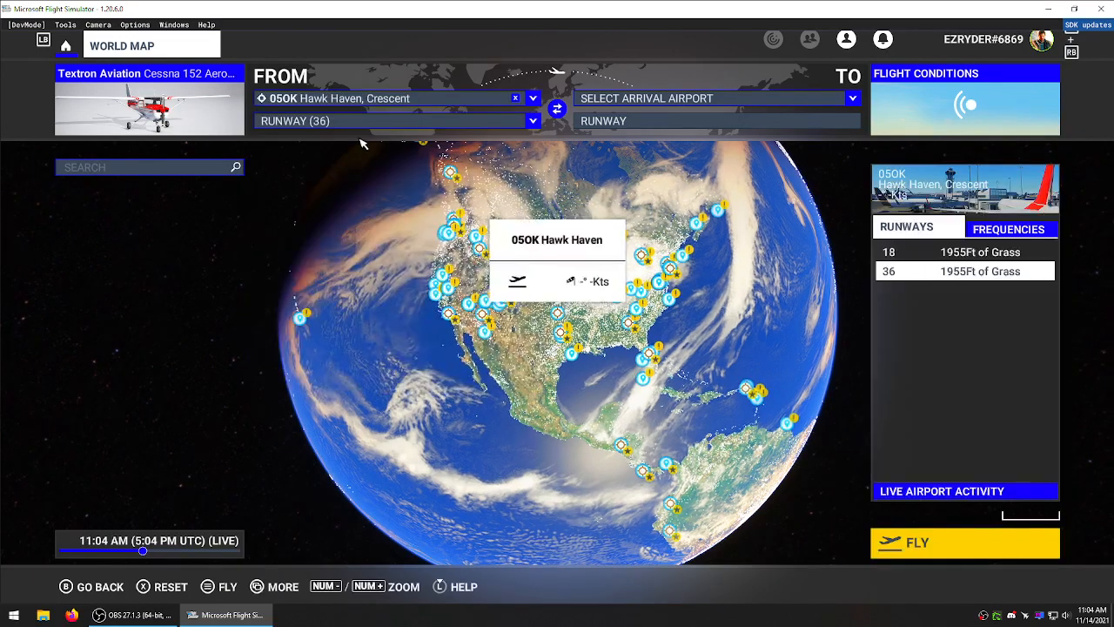
pyautogui.click(391, 125)
pyautogui.click(366, 207)
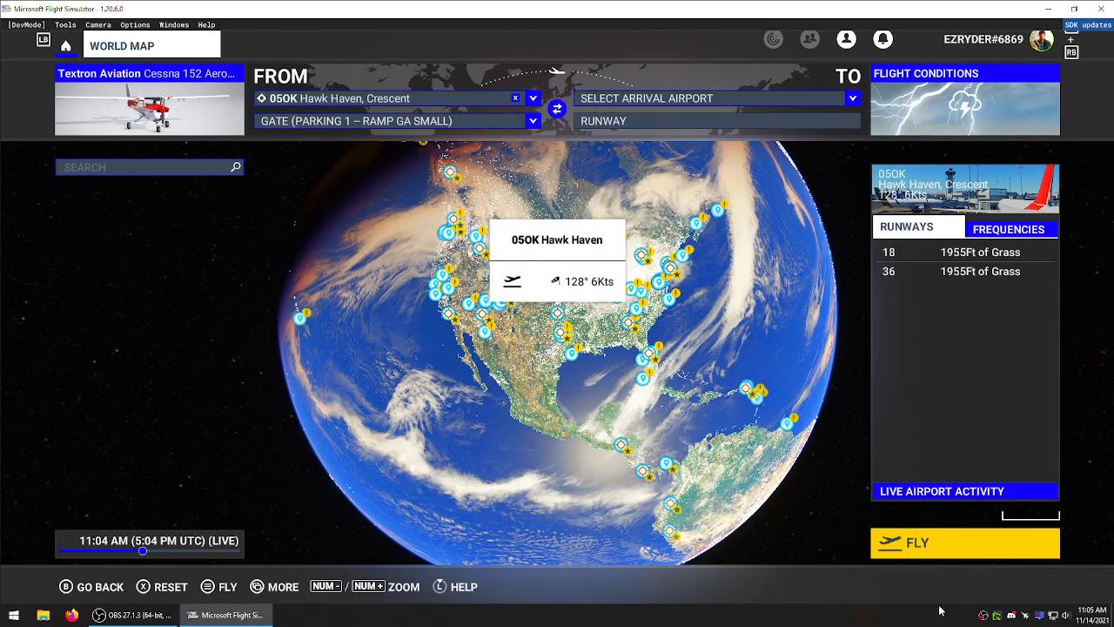
# - Start the flight at Hawk Haven and view the watch tower, windsock and buildings from above with the drone camera
pyautogui.click(948, 549)
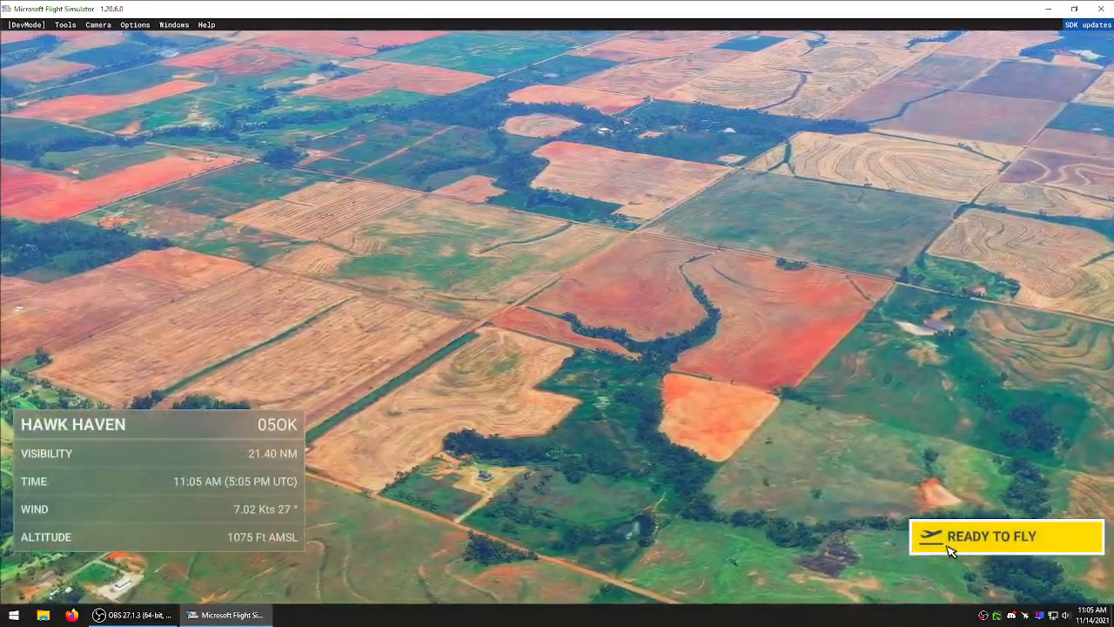
pyautogui.click(950, 537)
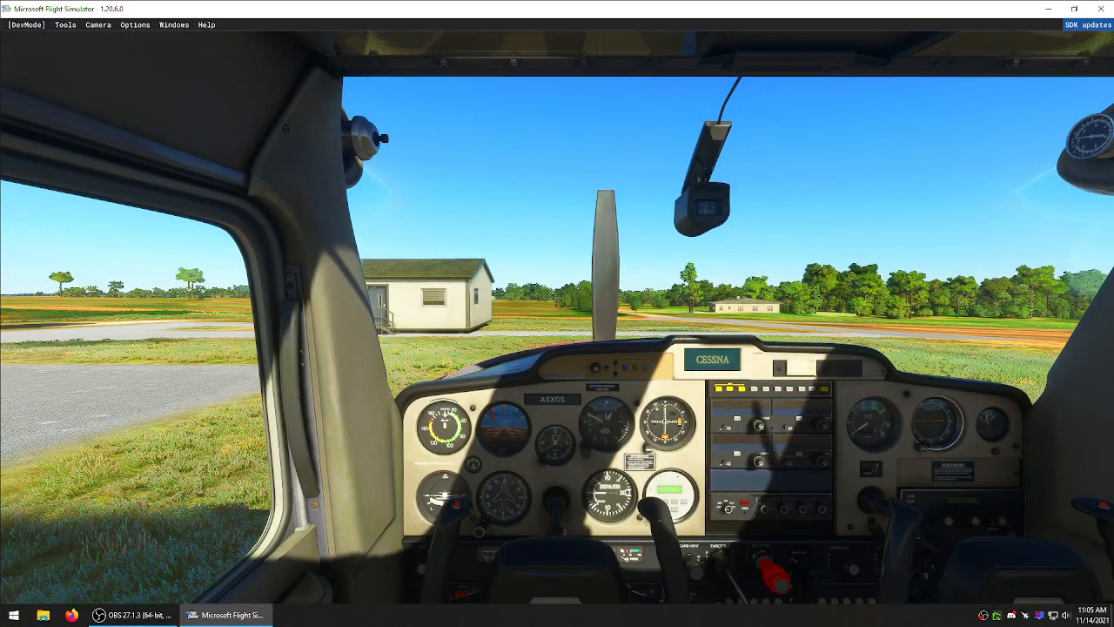
pyautogui.press('Insert')
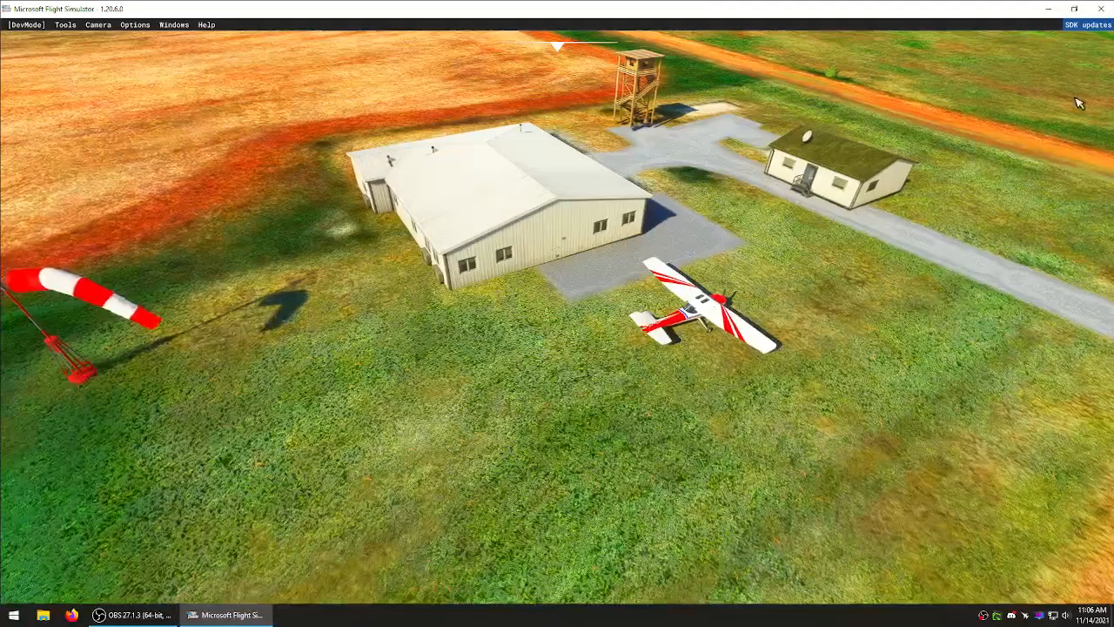
# - Minimize the simulator and review the PackageDefinitions folder and the 05OK_Models folder in PackageSources of the HawkHaven Project
pyautogui.click(1048, 9)
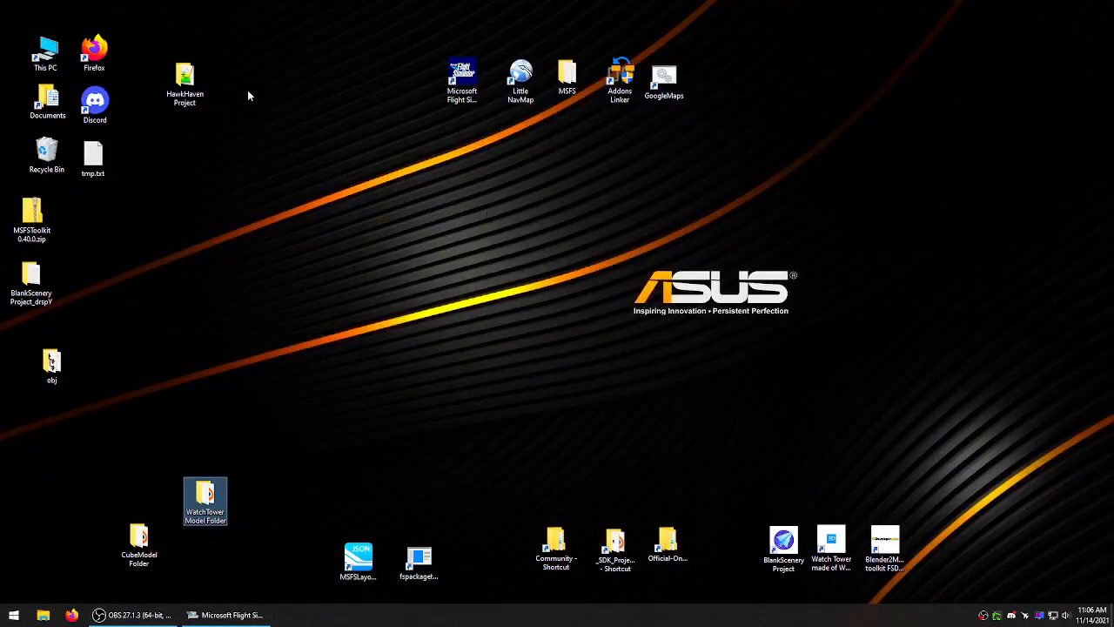
pyautogui.moveTo(185, 82); pyautogui.dragTo(233, 149)
pyautogui.doubleClick(233, 150)
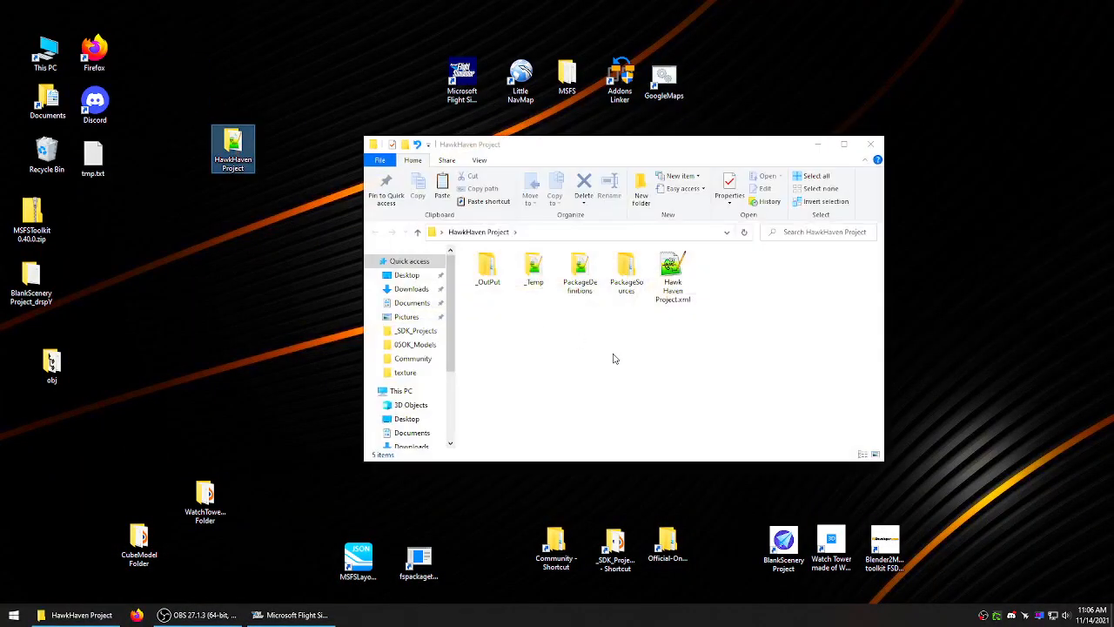
pyautogui.doubleClick(580, 272)
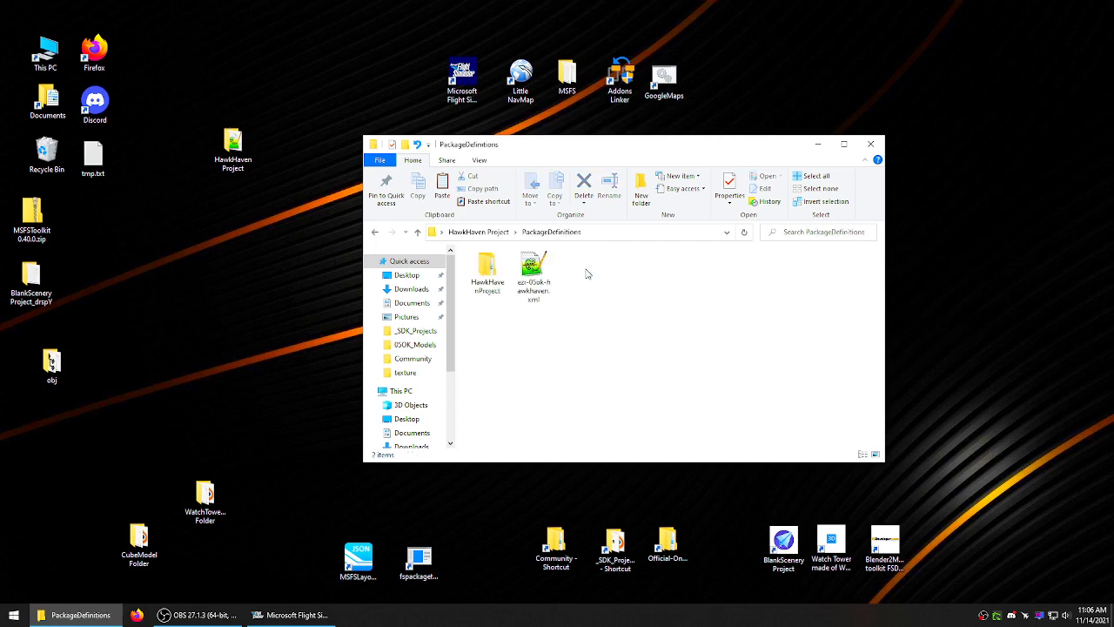
pyautogui.click(418, 231)
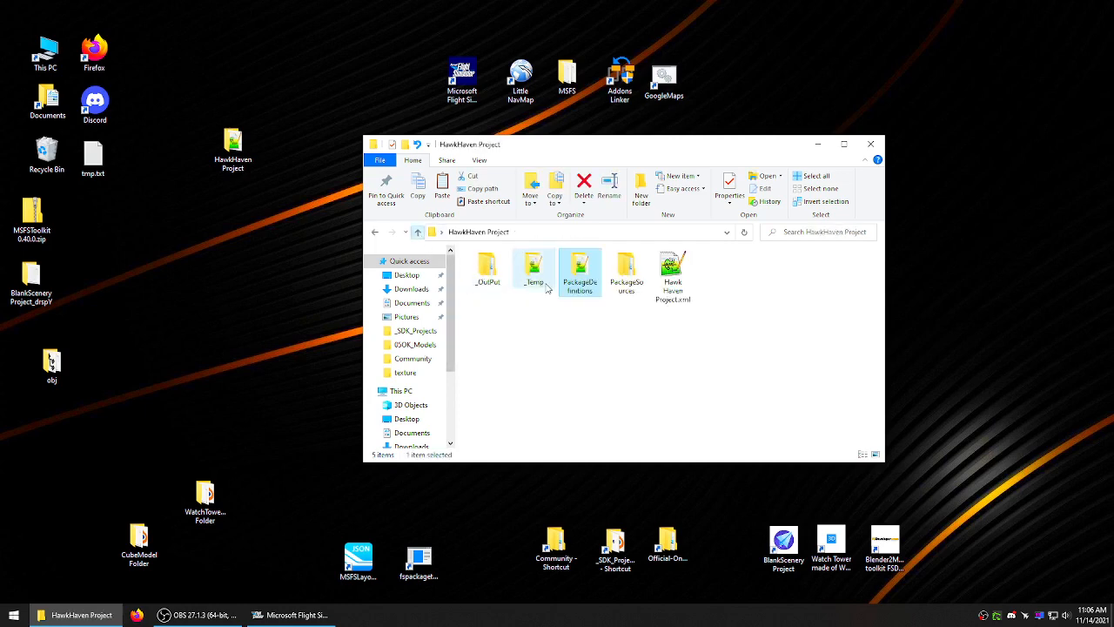
pyautogui.doubleClick(626, 272)
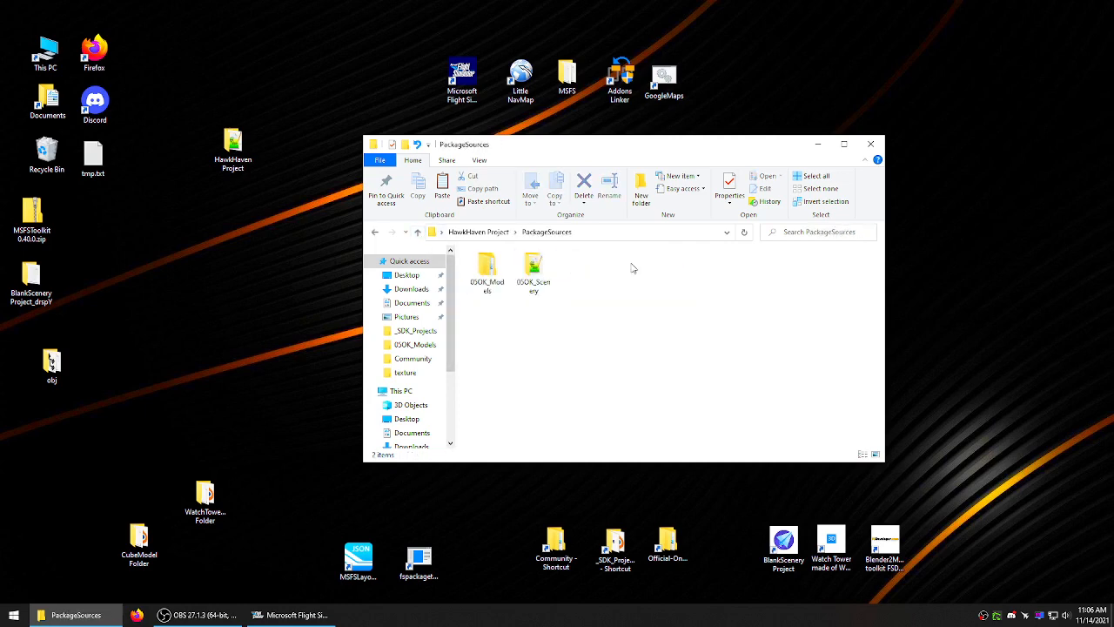
pyautogui.doubleClick(488, 269)
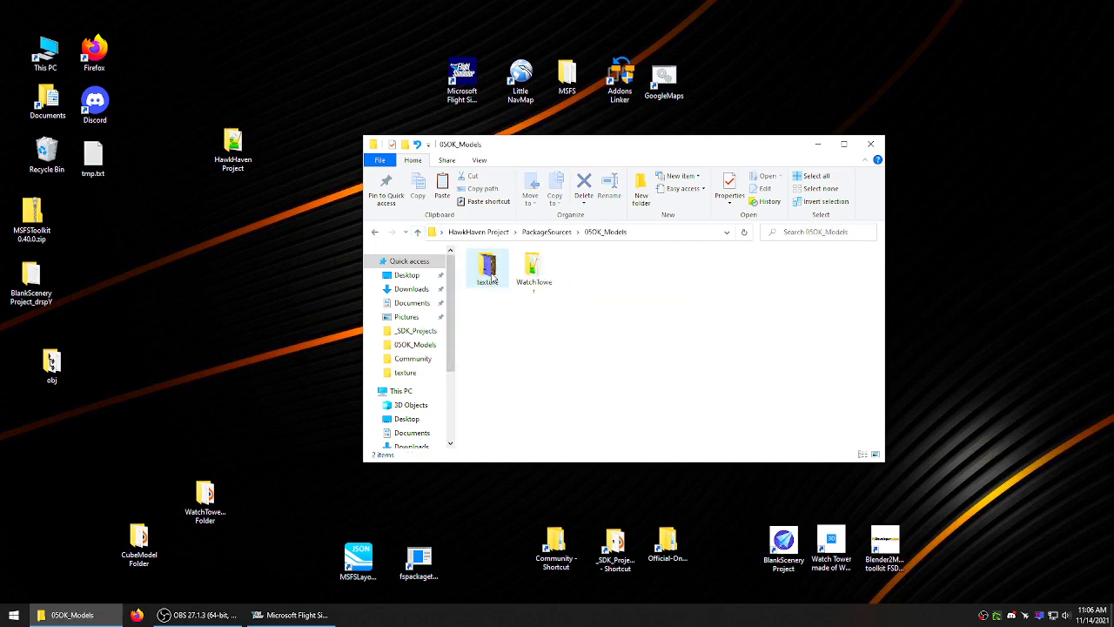
pyautogui.click(418, 231)
pyautogui.click(417, 232)
pyautogui.doubleClick(633, 277)
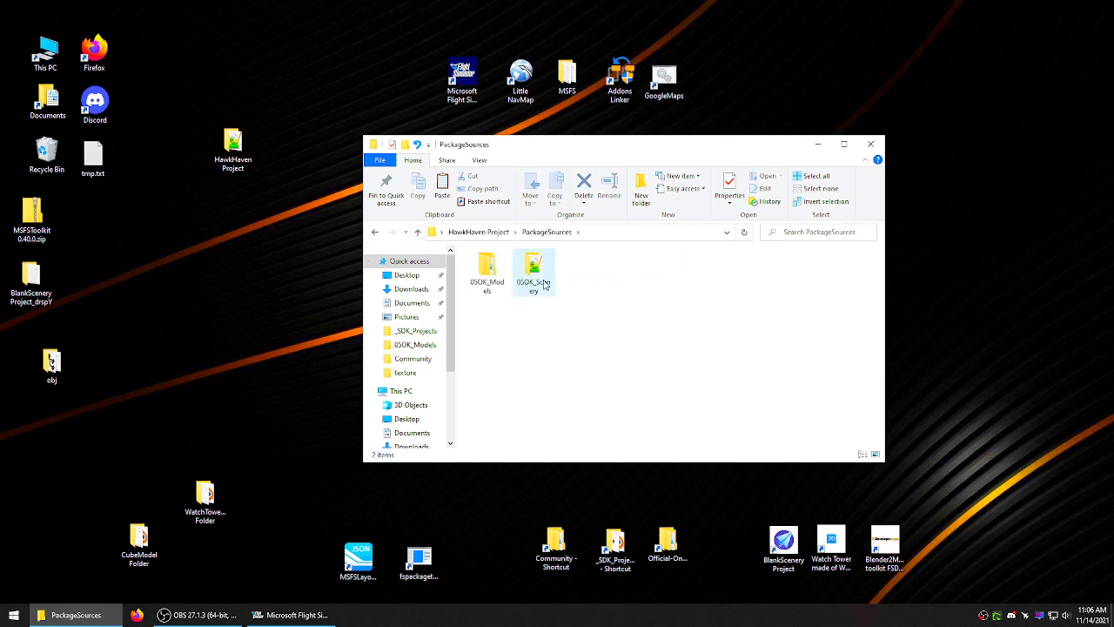
# - Check the WatchTower and Windsock entries in 05OK_Scenery.xml, and close the file and its folder
pyautogui.doubleClick(541, 275)
pyautogui.doubleClick(487, 274)
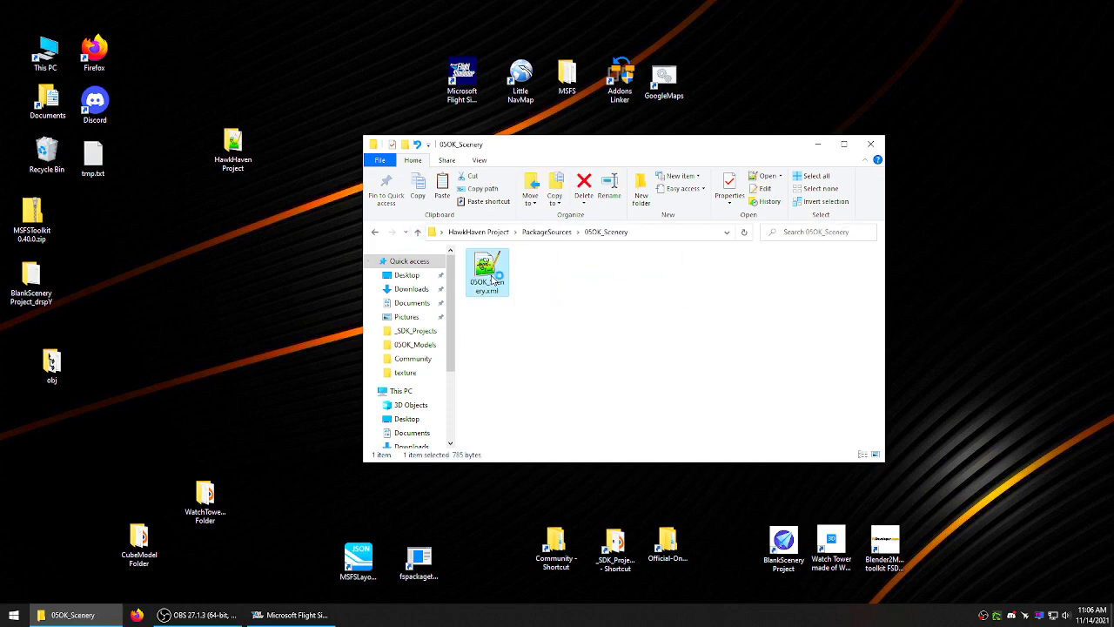
pyautogui.moveTo(365, 210); pyautogui.dragTo(588, 233)
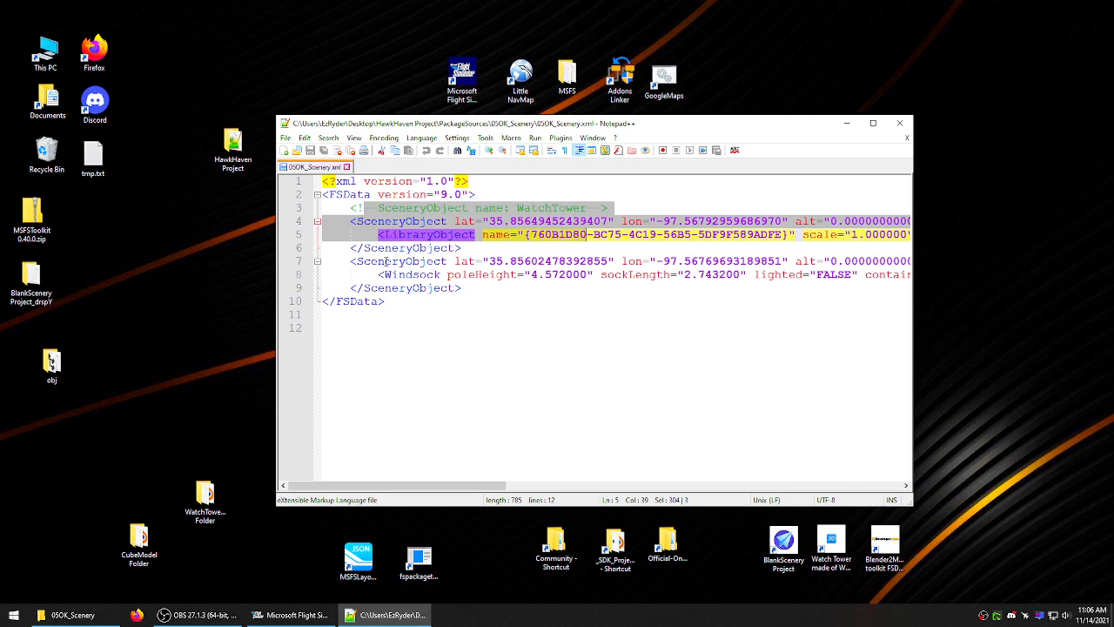
pyautogui.moveTo(380, 274); pyautogui.dragTo(511, 275)
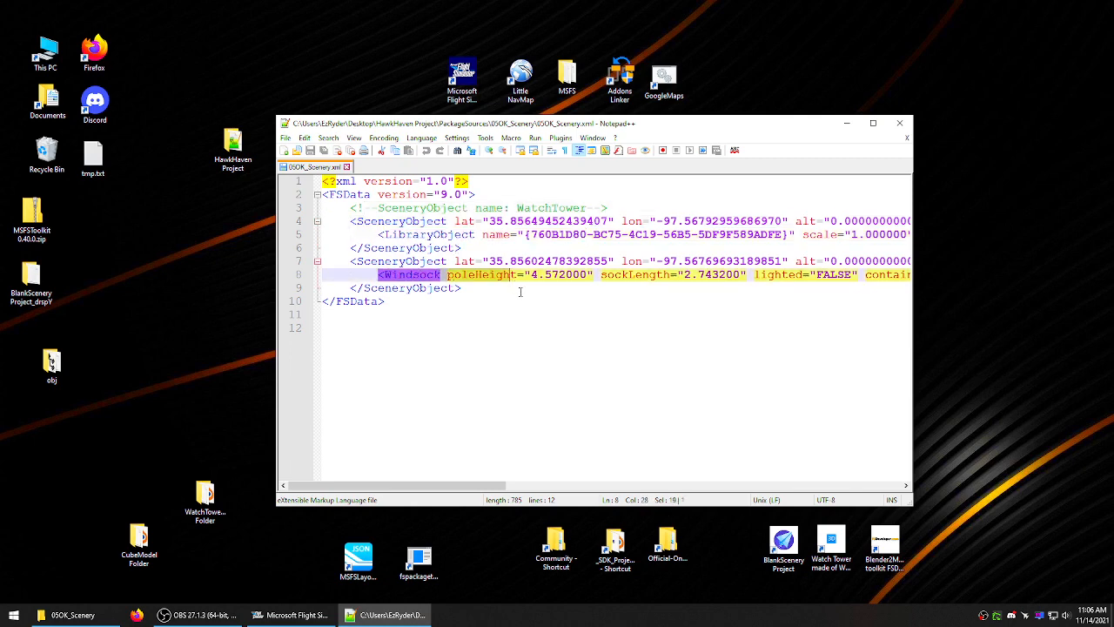
pyautogui.click(541, 311)
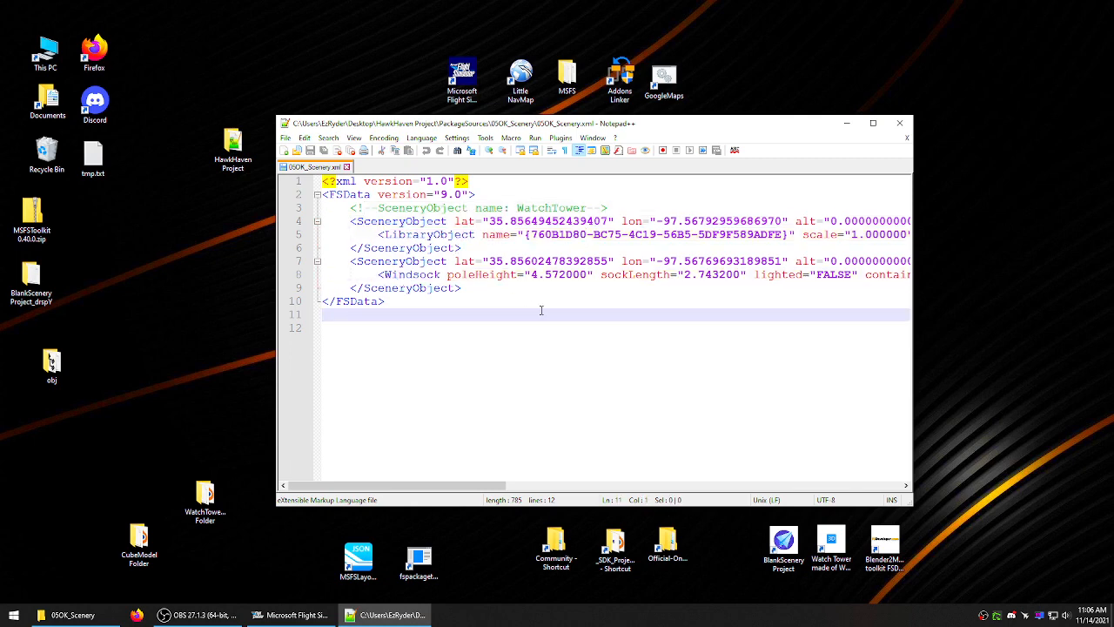
pyautogui.click(899, 122)
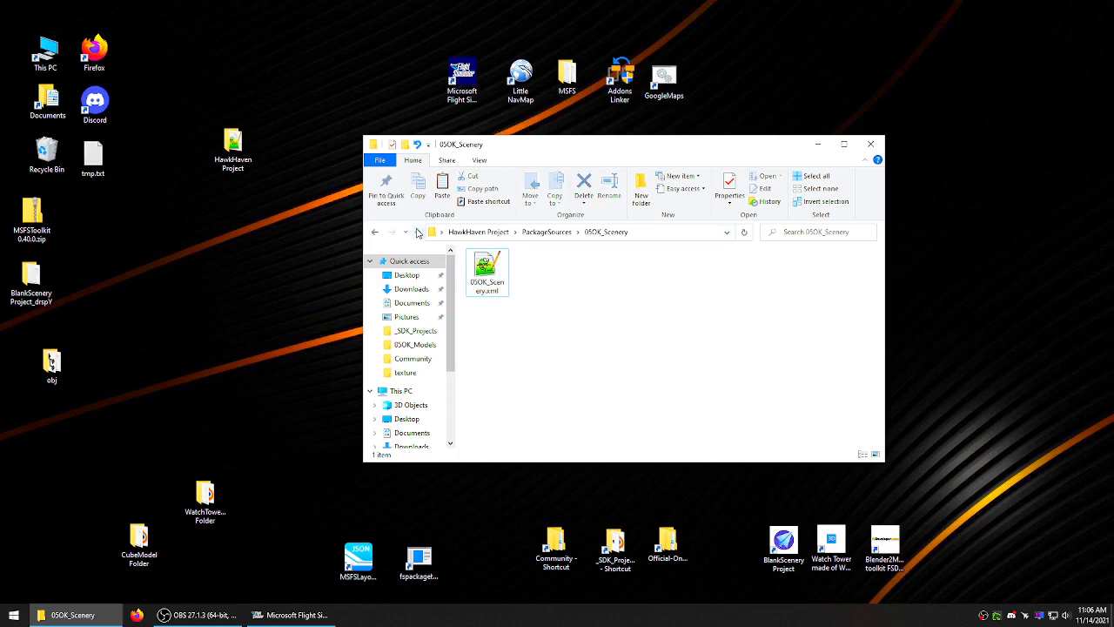
pyautogui.click(417, 232)
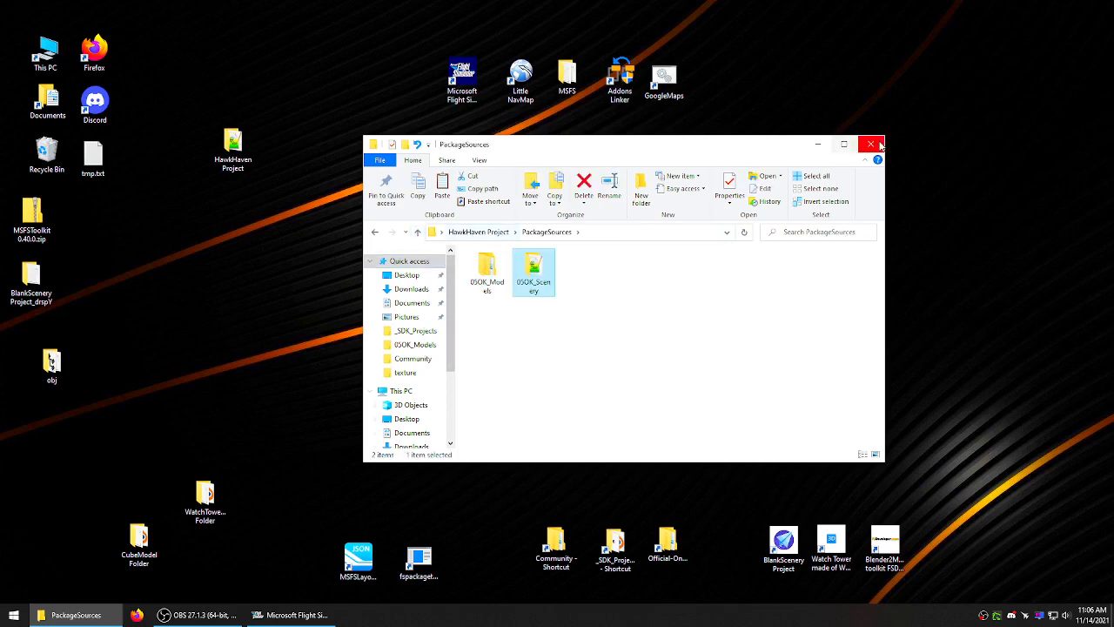
pyautogui.click(868, 145)
# - Move the HawkHaven Project folder to a clear spot on the desktop, and look through the _SDK_Projects folder before closing it
pyautogui.moveTo(235, 149); pyautogui.dragTo(312, 217)
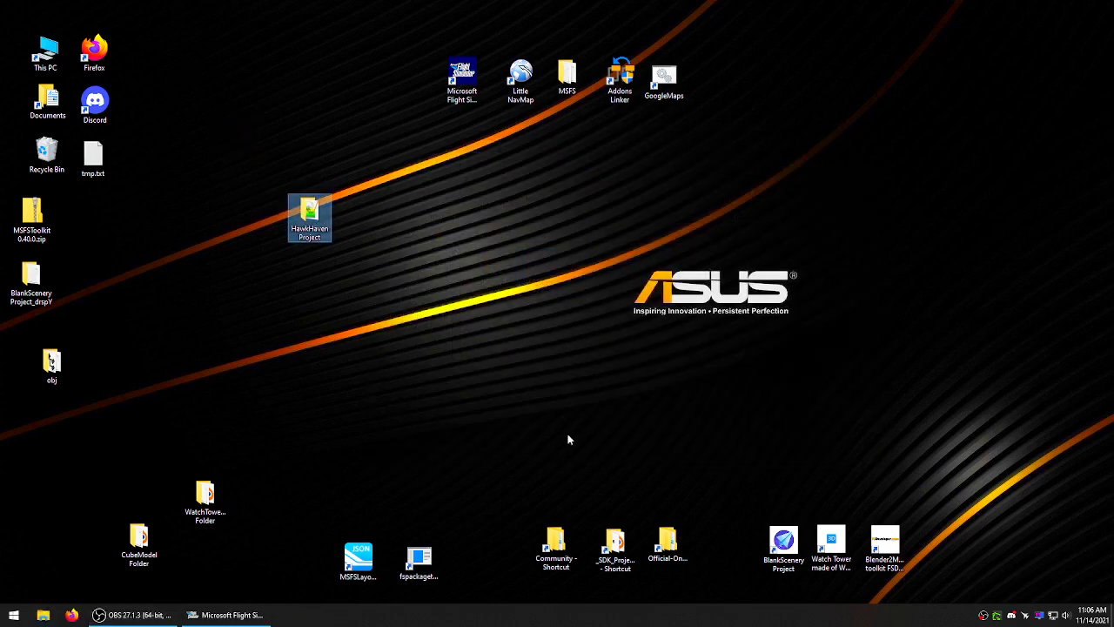
pyautogui.click(497, 401)
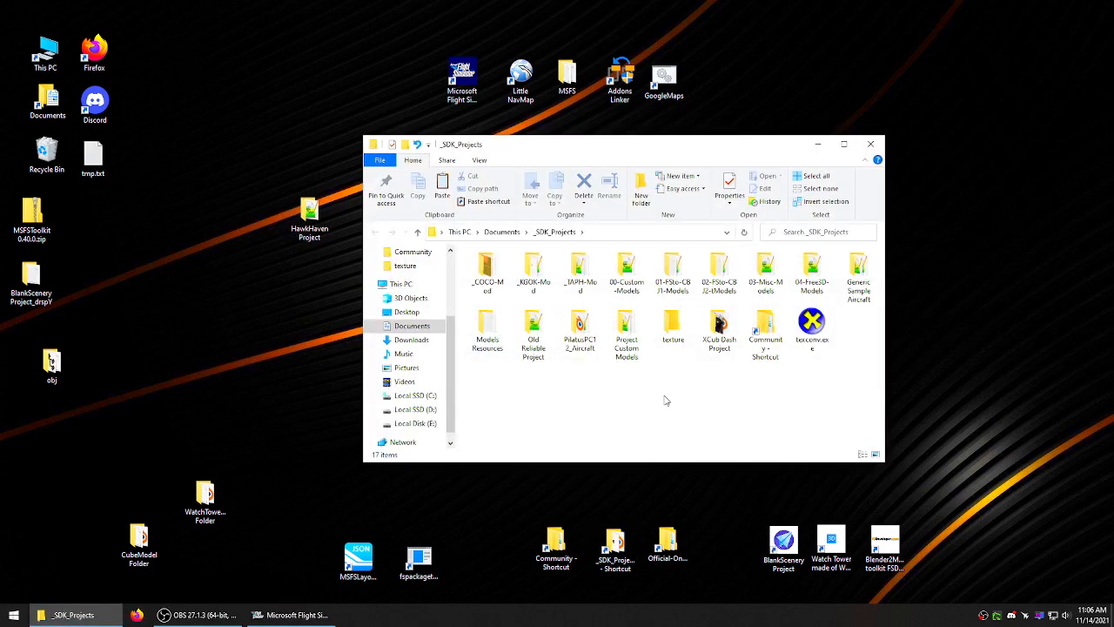
pyautogui.click(870, 144)
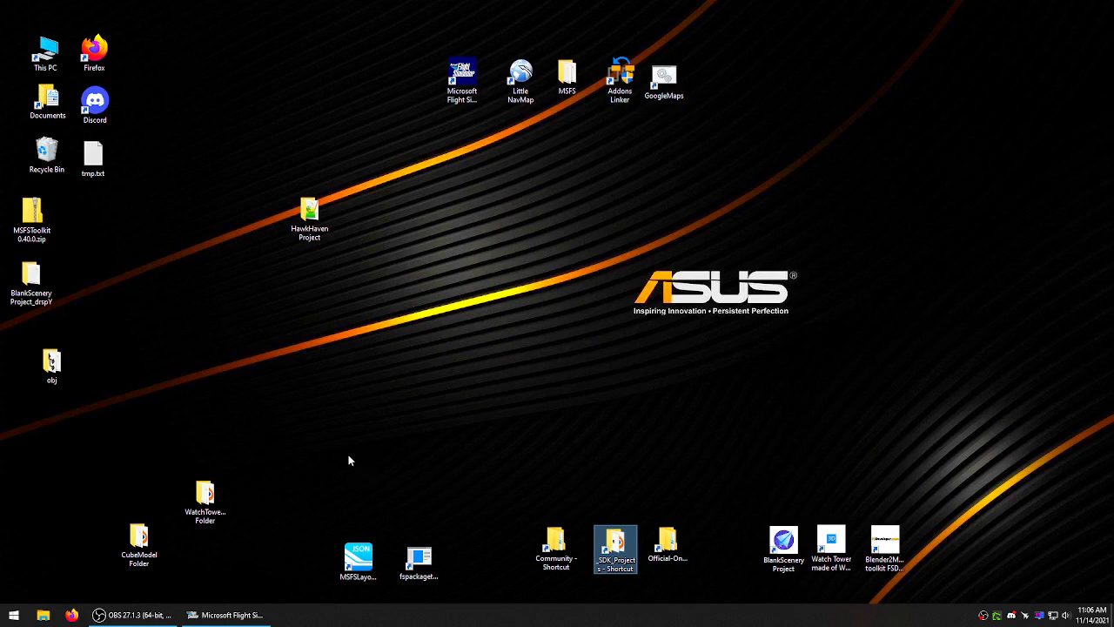
pyautogui.click(322, 447)
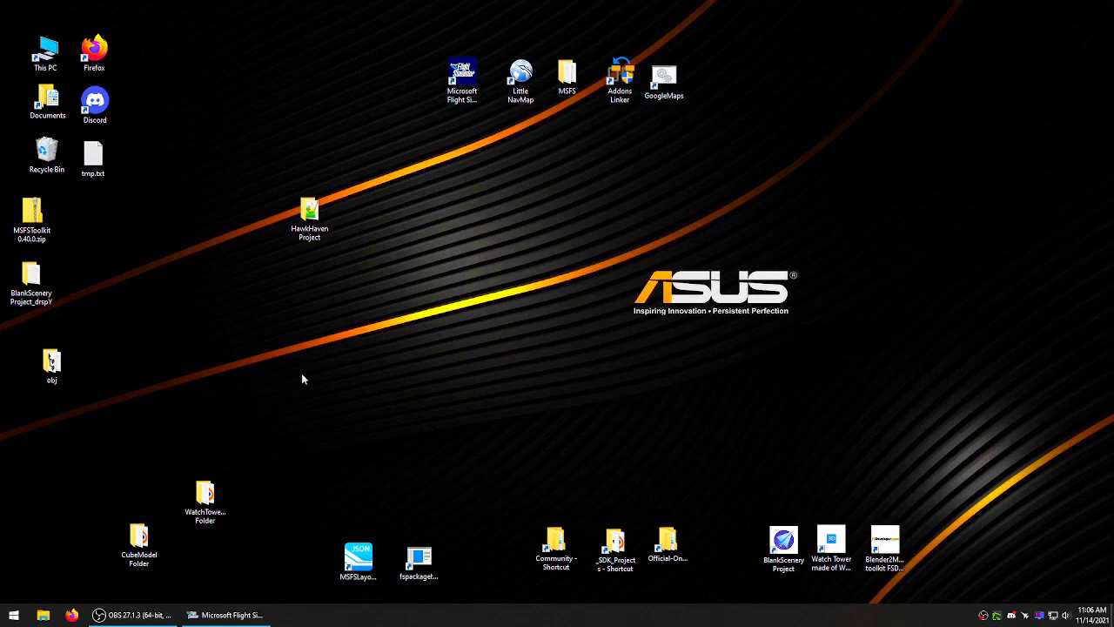
# - Switch back to Microsoft Flight Simulator and close it
pyautogui.click(232, 614)
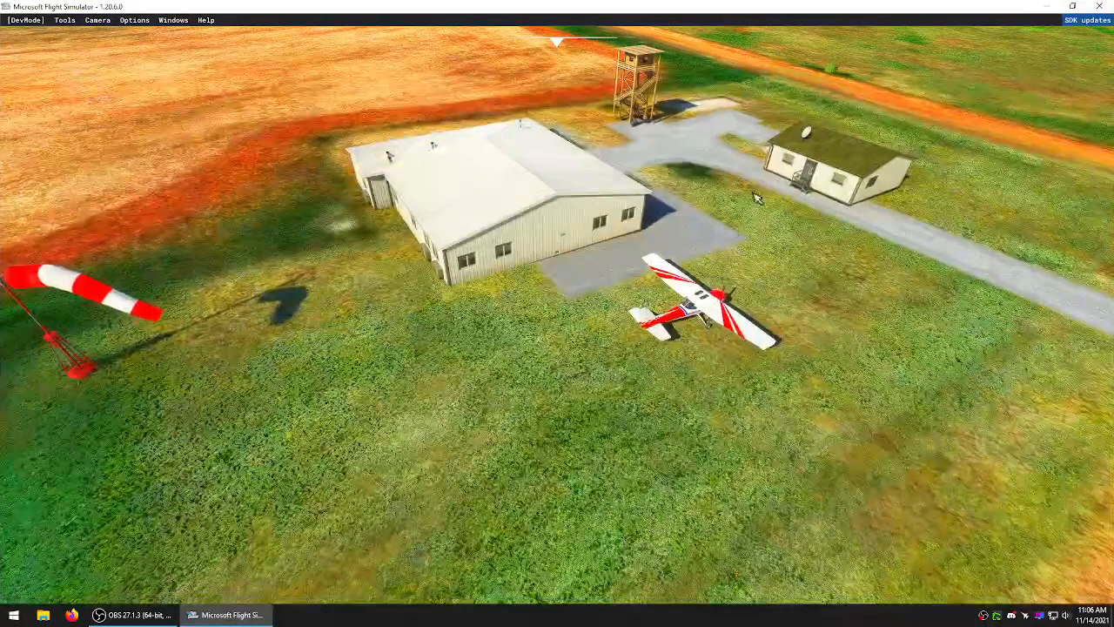
pyautogui.click(1100, 6)
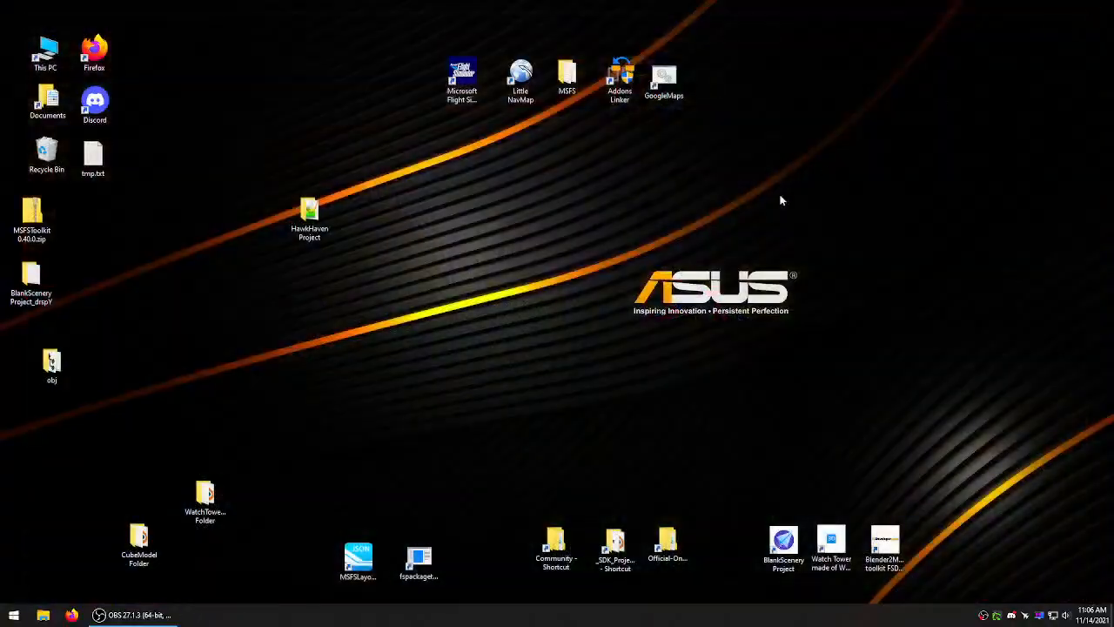